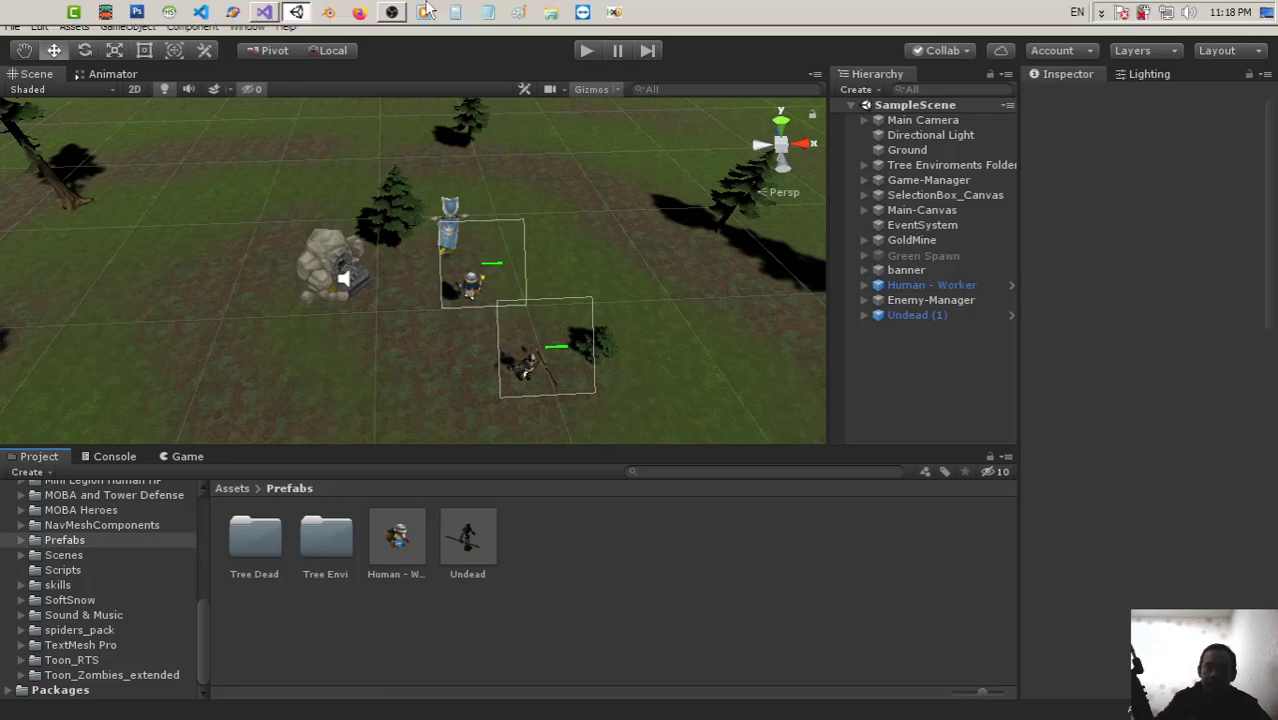
# Step: Bring GameManager.cs forward and mark the Ground, Tree, GoldMine, Smithy and WoodCutter case labels
pyautogui.click(272, 15)
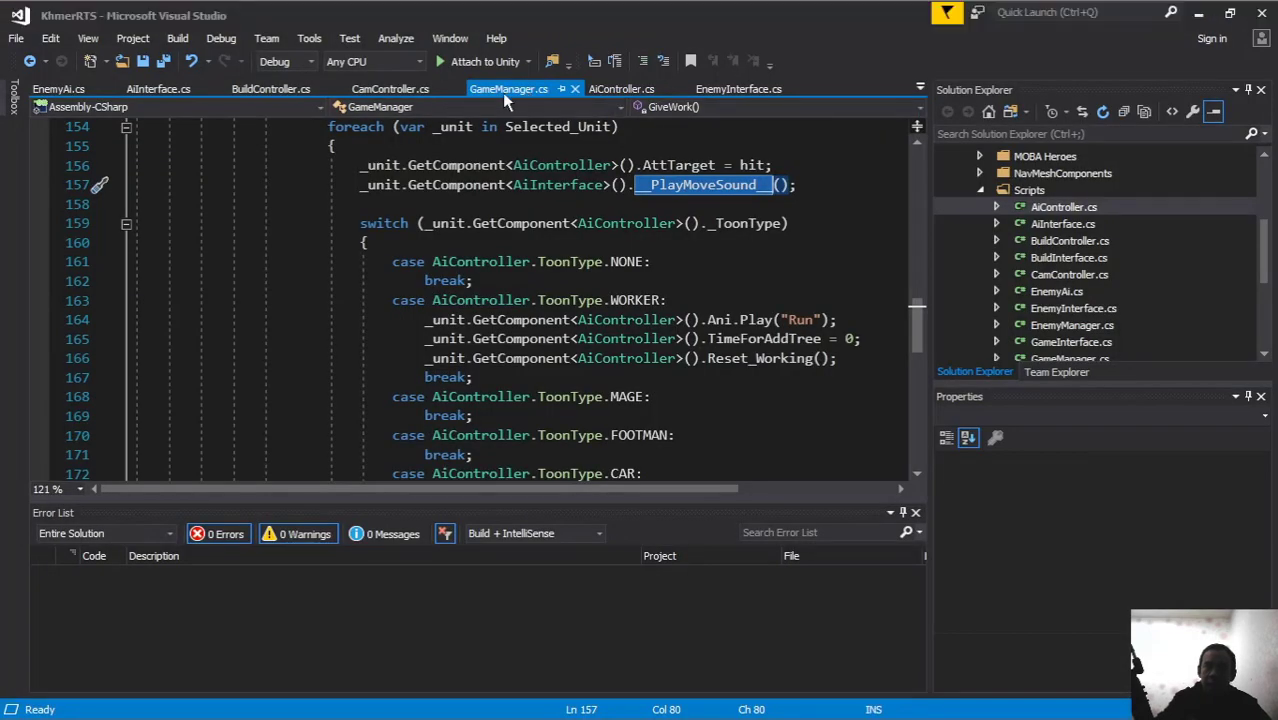
pyautogui.scroll(3, 556, 190)
pyautogui.scroll(3, 449, 205)
pyautogui.scroll(1, 320, 213)
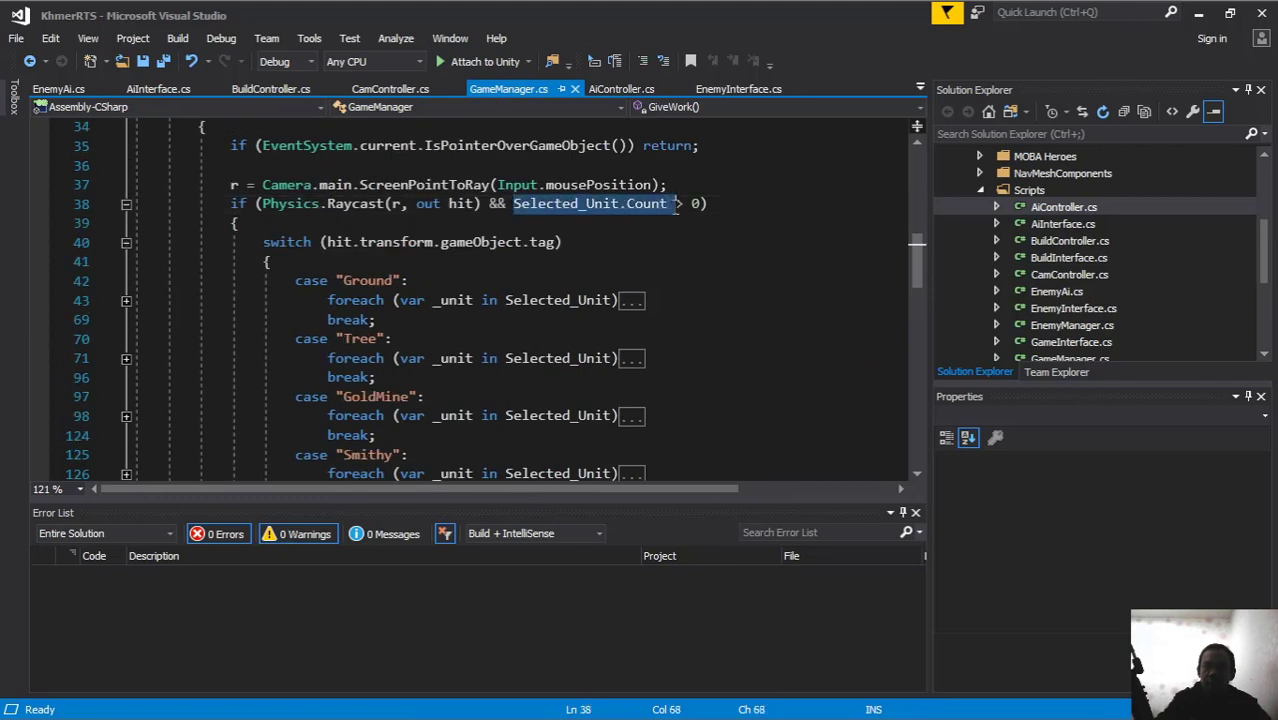
pyautogui.moveTo(513, 205); pyautogui.dragTo(708, 205)
pyautogui.scroll(-2, 277, 210)
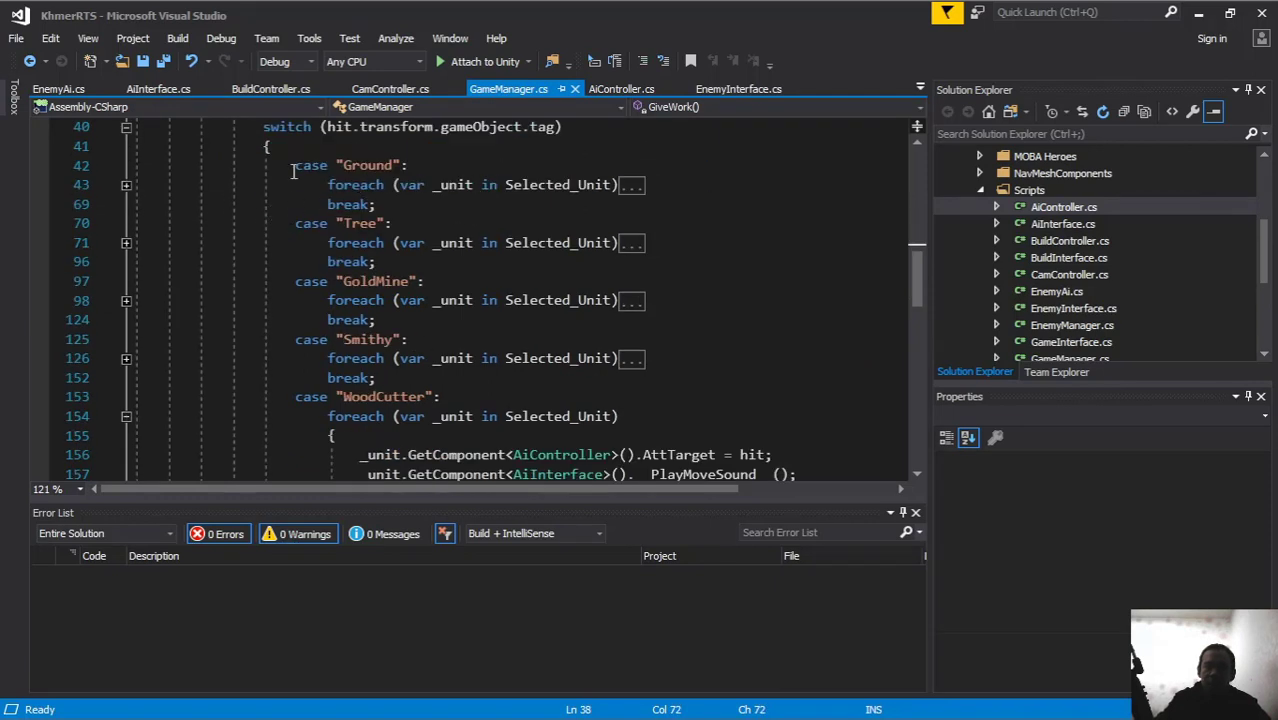
pyautogui.moveTo(295, 165); pyautogui.dragTo(408, 165)
pyautogui.moveTo(295, 223); pyautogui.dragTo(392, 223)
pyautogui.moveTo(337, 281); pyautogui.dragTo(426, 281)
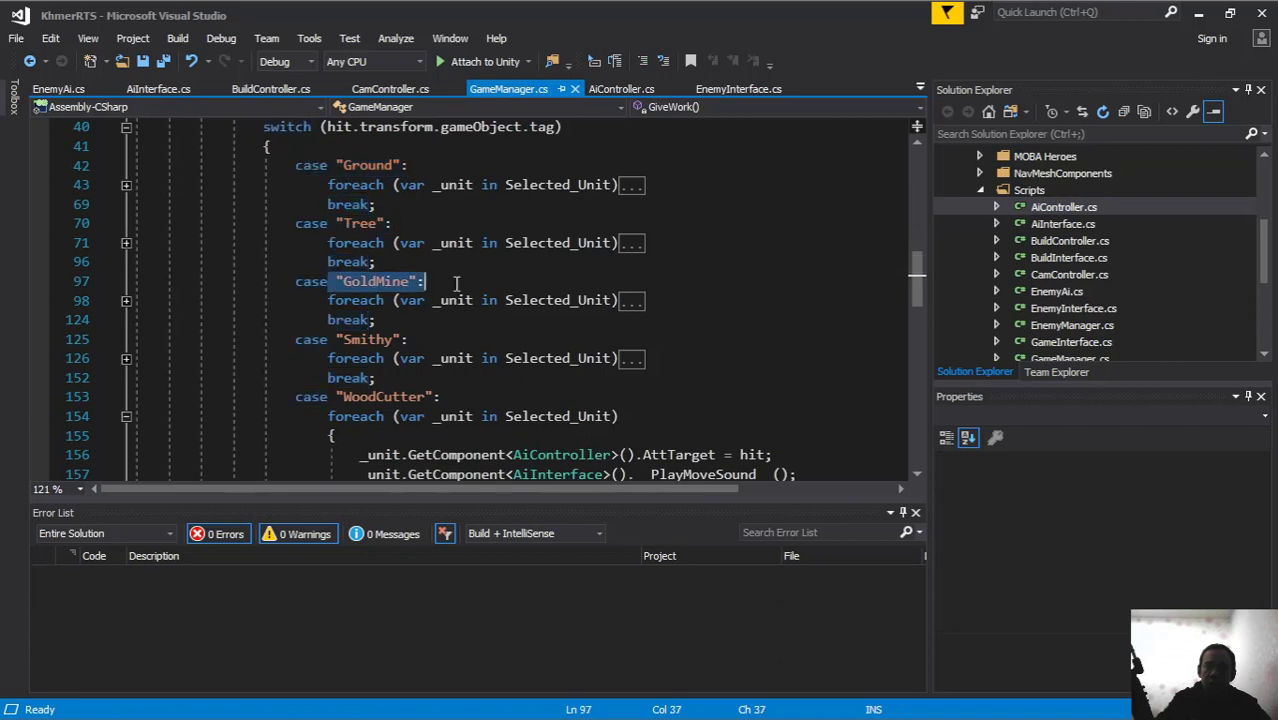
pyautogui.moveTo(295, 339); pyautogui.dragTo(408, 339)
pyautogui.moveTo(295, 397); pyautogui.dragTo(441, 397)
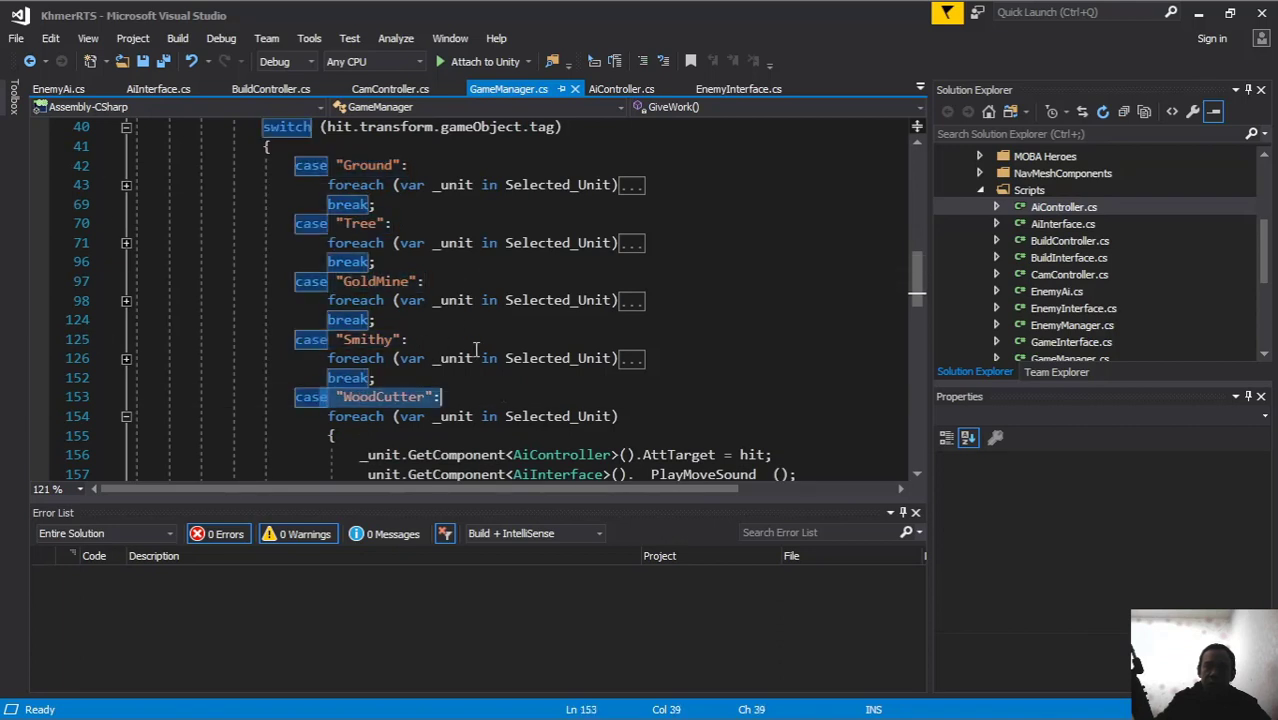
# Step: Collapse the WoodCutter case's foreach block and select the whole WoodCutter case
pyautogui.scroll(-4, 476, 349)
pyautogui.scroll(1, 100, 218)
pyautogui.click(126, 242)
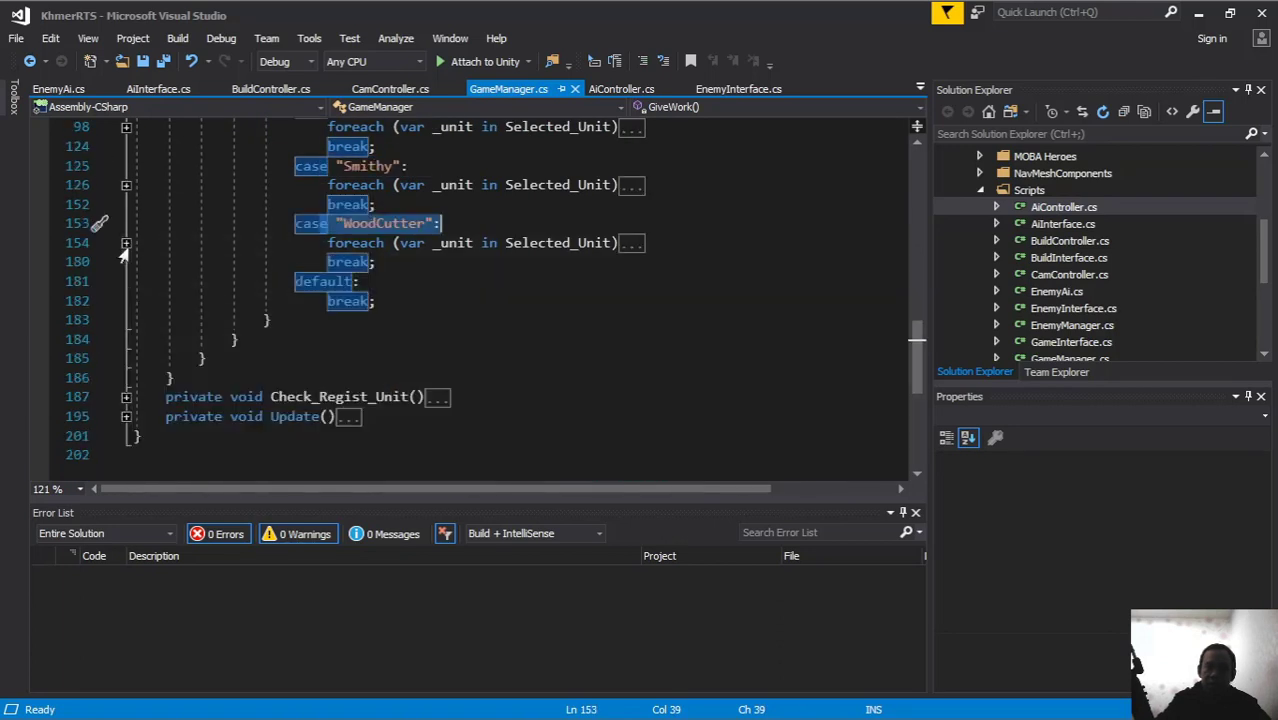
pyautogui.moveTo(390, 262)
pyautogui.mouseDown()
pyautogui.moveTo(297, 240)
pyautogui.moveTo(297, 226)
pyautogui.mouseUp()
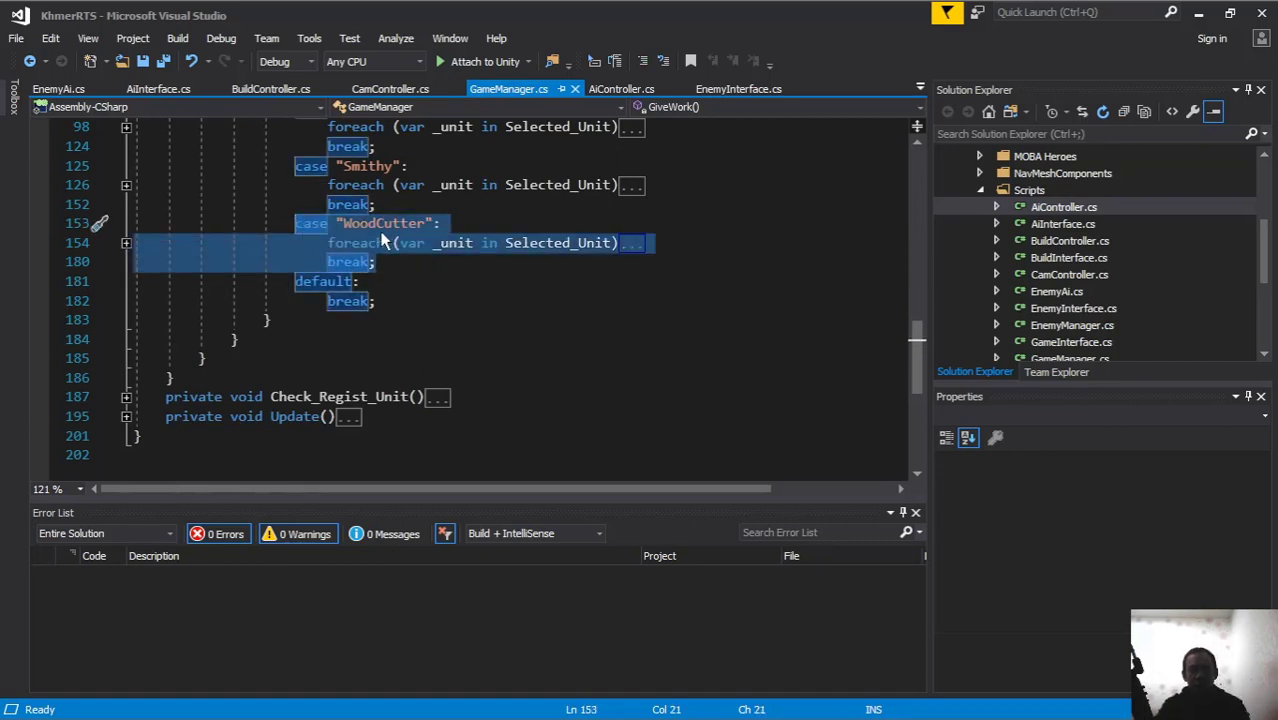
# Step: Paste a copy of the WoodCutter case below it and relabel the copy 'Enemy'
pyautogui.click(403, 262)
pyautogui.press('Return')
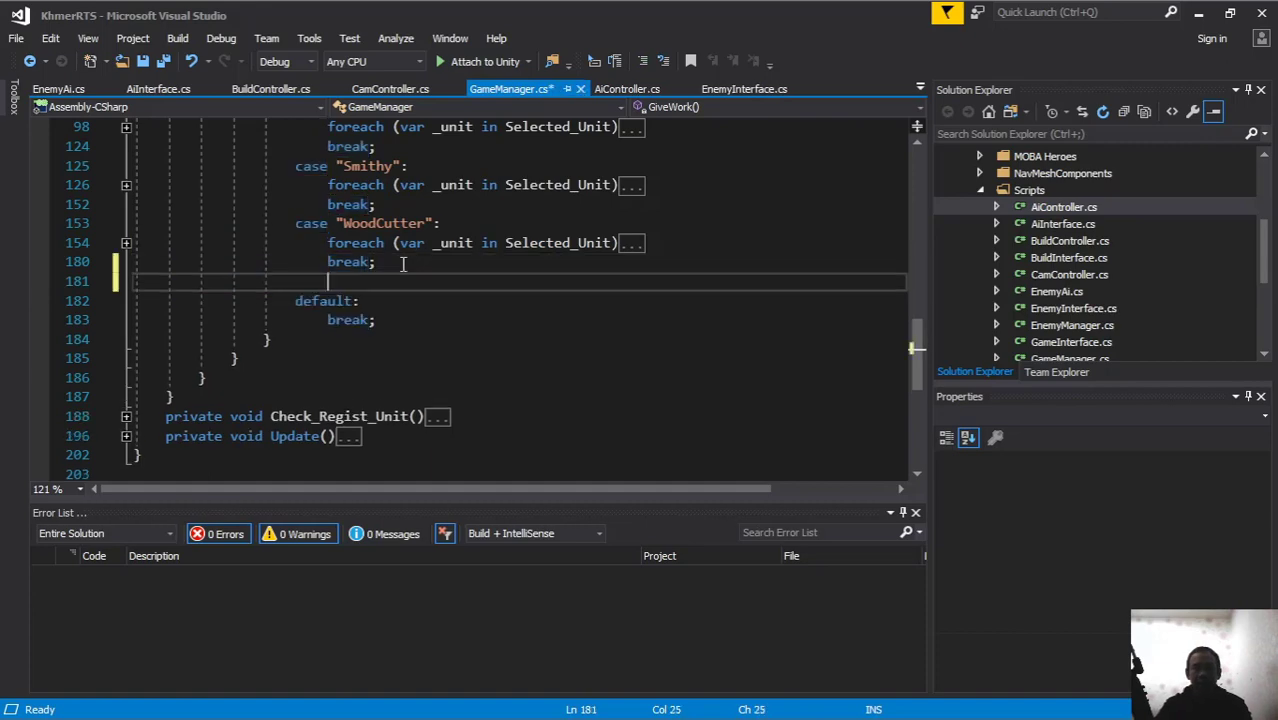
pyautogui.write('case "WoodCutter":                         foreach (var _unit in Selected_Unit)                         {                             _unit.GetComponent<AiController>().AttTarget = hit;                             _unit.GetComponent<AiInterface>().__PlayMoveSound__();                              switch (_unit.GetComponent<AiController>()._ToonType)                             {                                 case AiController.ToonType.NONE:                                     break;                                 case AiController.ToonType.WORKER:                                     _unit.GetComponent<AiController>().Ani.Play("Run");                                     _unit.GetComponent<AiController>().TimeForAddTree = 0;                                     _unit.GetComponent<AiController>().Reset_Working();                                     break;                                 case AiController.ToonType.MAGE:                                     break;                                 case AiController.ToonType.FOOTMAN:                                     break;                                 case AiController.ToonType.CAR:                                     break;                                 case AiController.ToonType.HERO:                                     break;                                 default:                                     break;                             }                         }                         break;')
pyautogui.scroll(5, 466, 264)
pyautogui.scroll(1, 466, 264)
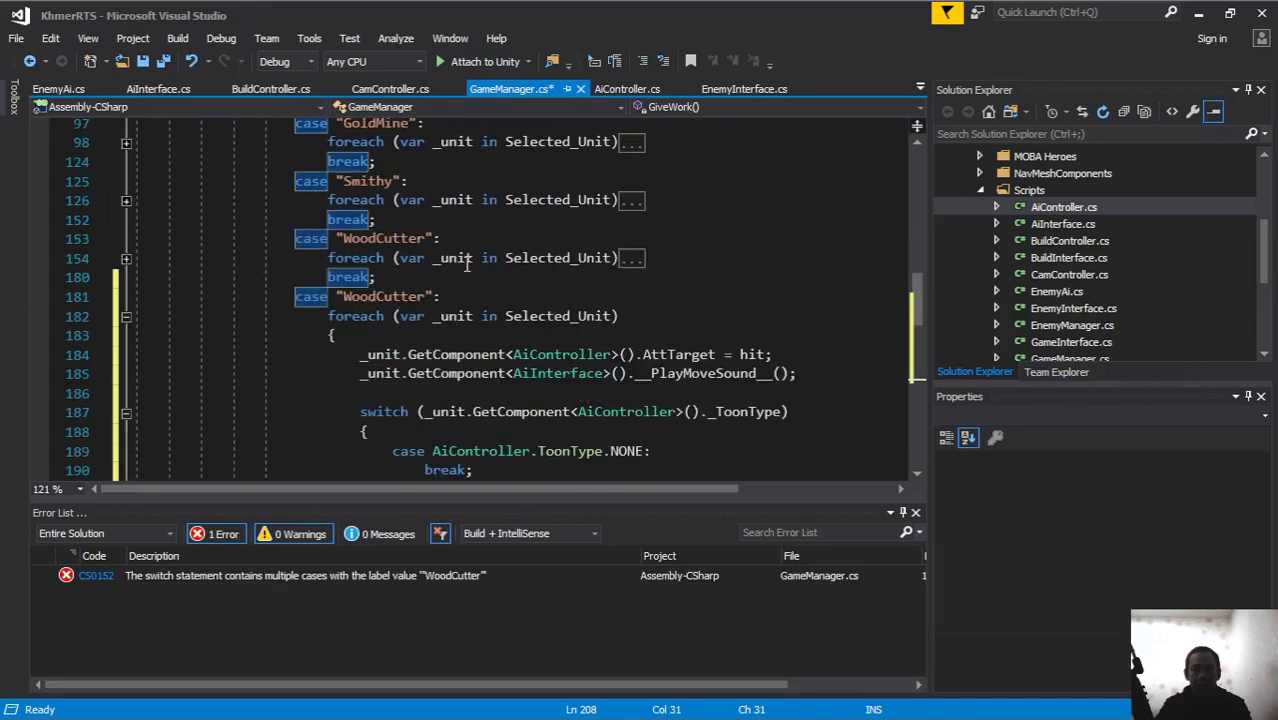
pyautogui.doubleClick(382, 296)
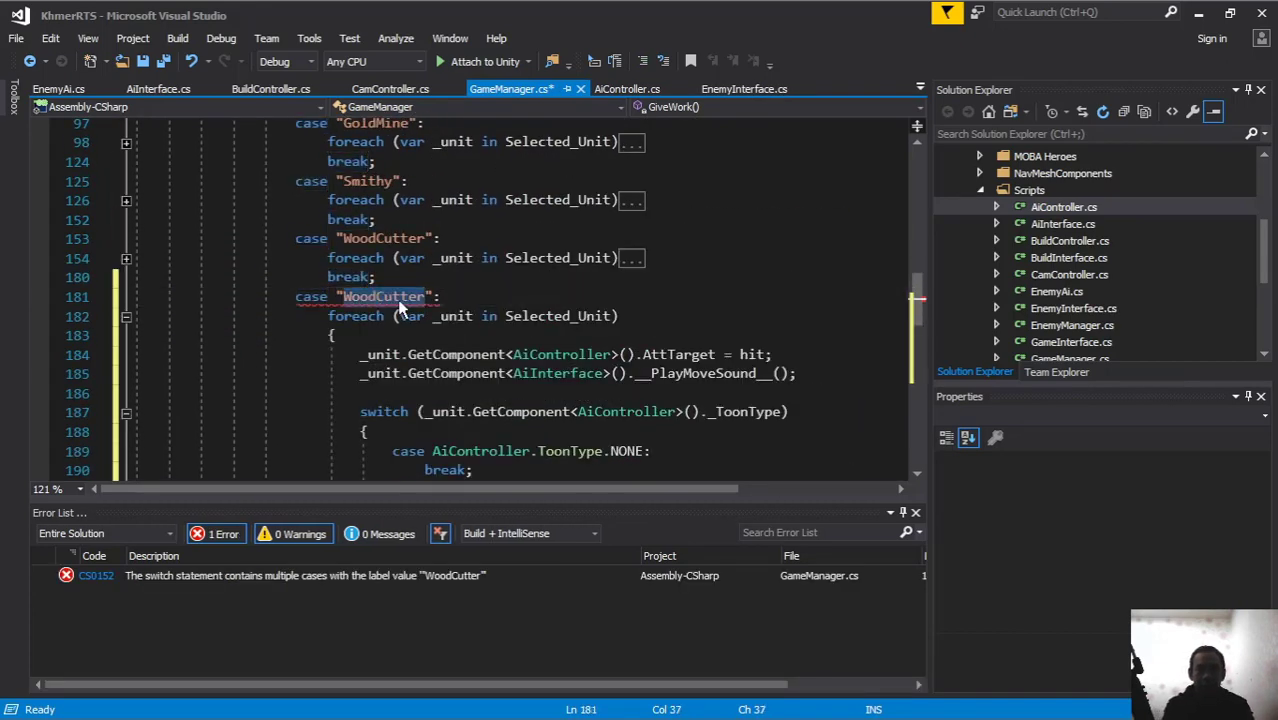
pyautogui.write('Enemy')
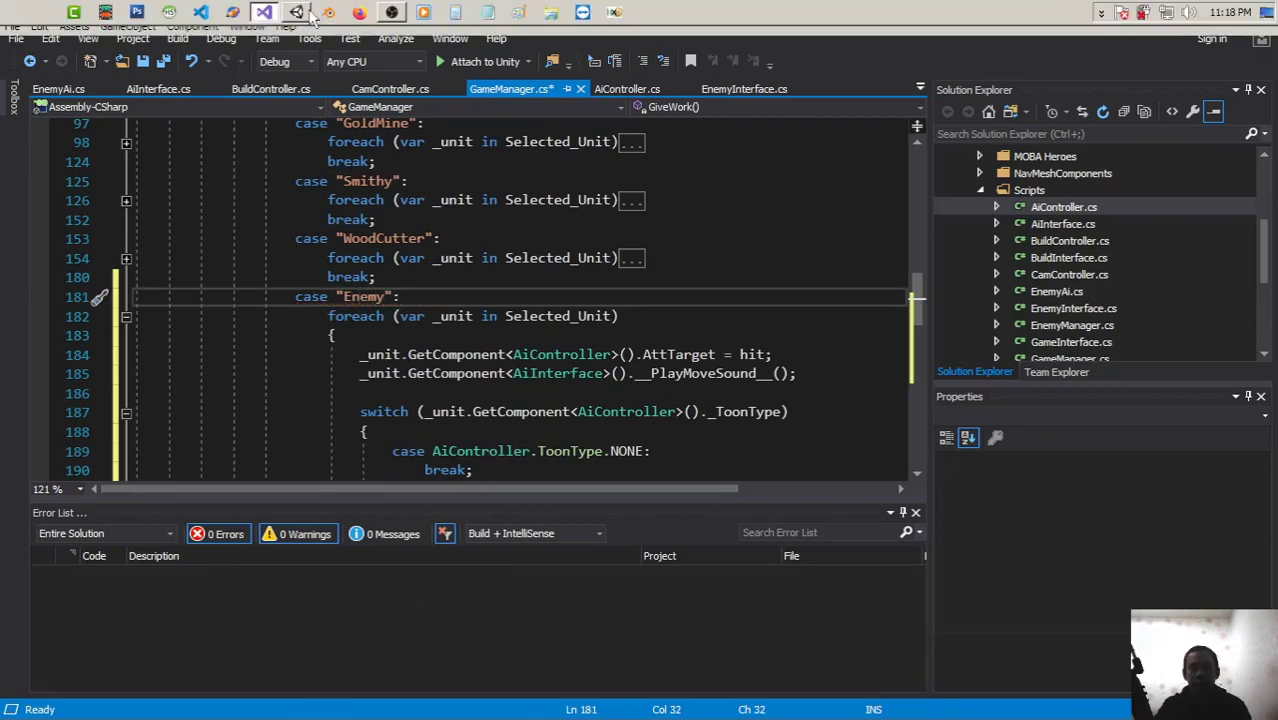
# Step: Check the Undead (1) unit's tag in Unity, then return to GameManager.cs
pyautogui.click(304, 12)
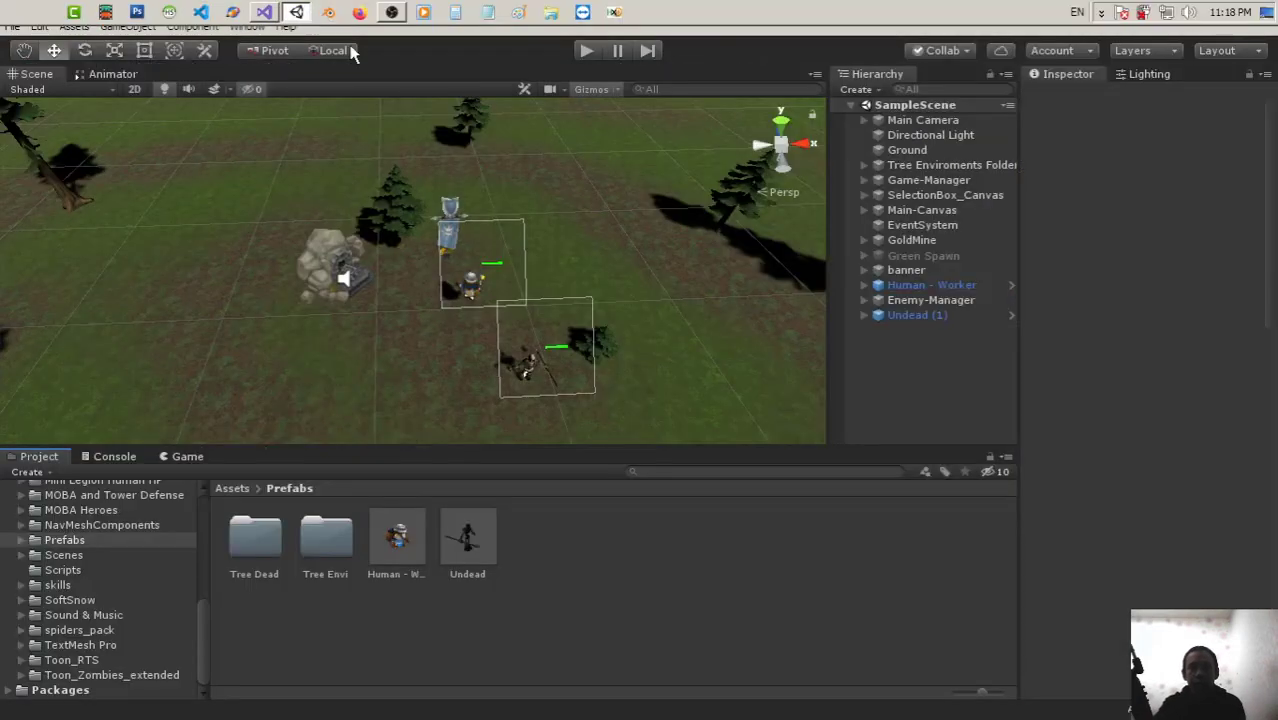
pyautogui.click(920, 315)
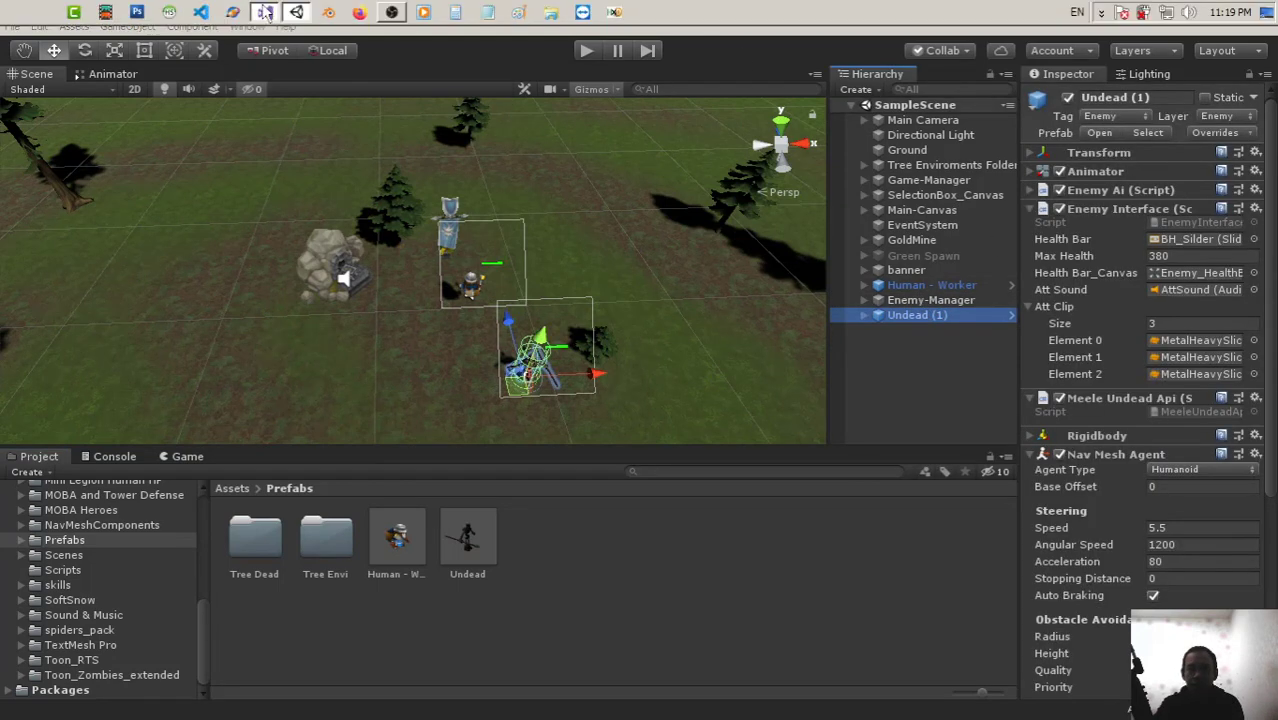
pyautogui.click(266, 11)
# Step: Review the Enemy case's AttTarget assignment, AiController references and PlayMoveSound call
pyautogui.scroll(-1, 465, 232)
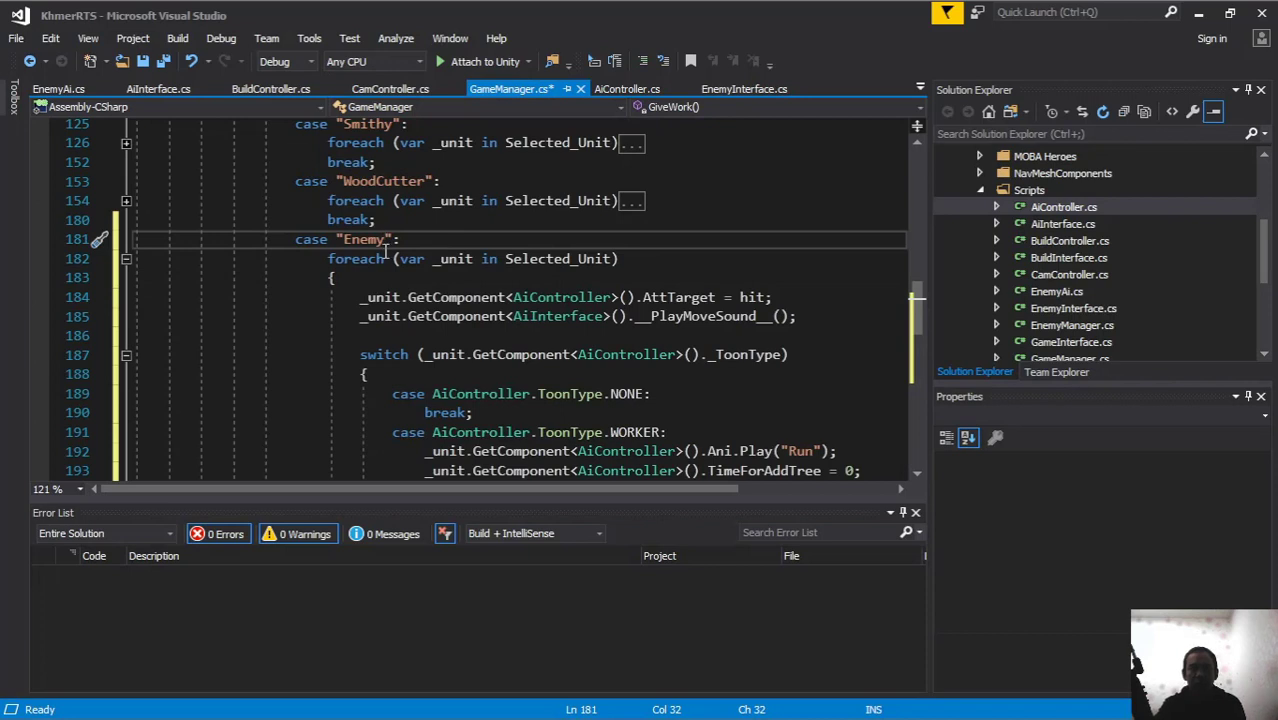
pyautogui.scroll(-1, 397, 245)
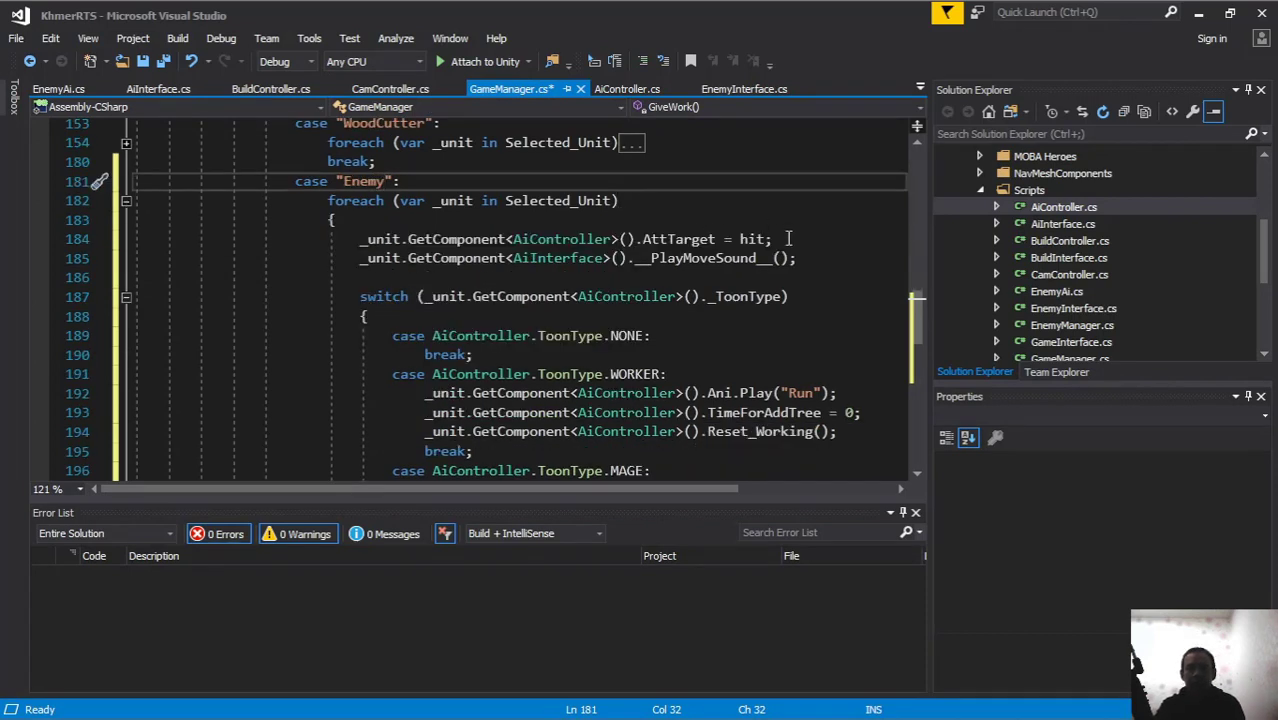
pyautogui.moveTo(775, 240)
pyautogui.mouseDown()
pyautogui.moveTo(533, 229)
pyautogui.moveTo(564, 260)
pyautogui.mouseUp()
pyautogui.click(522, 240)
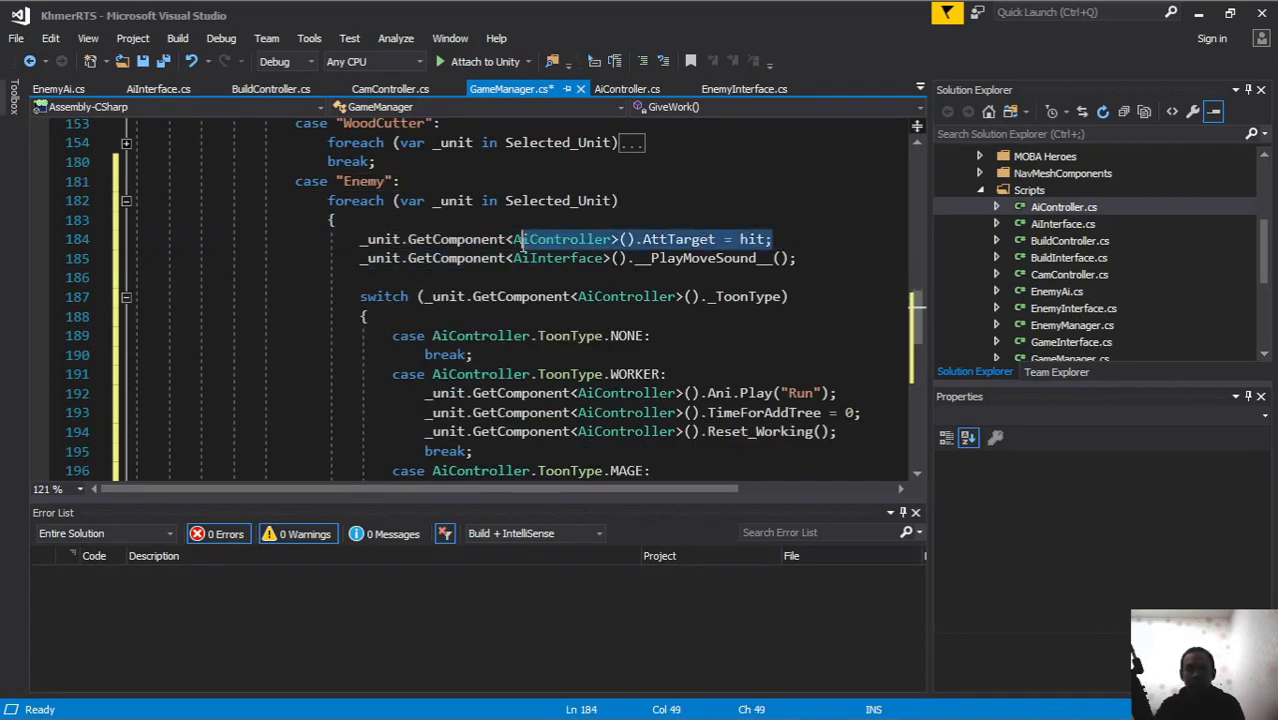
pyautogui.click(713, 259)
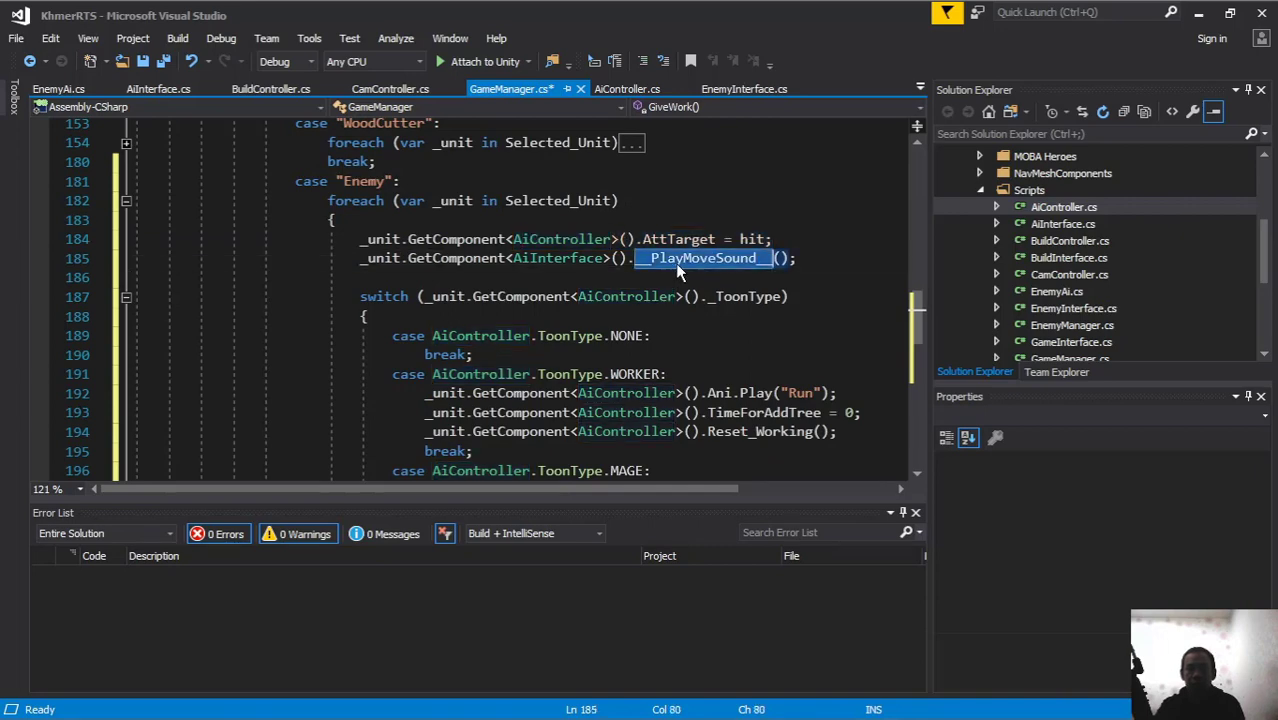
pyautogui.scroll(-3, 675, 263)
pyautogui.scroll(1, 592, 189)
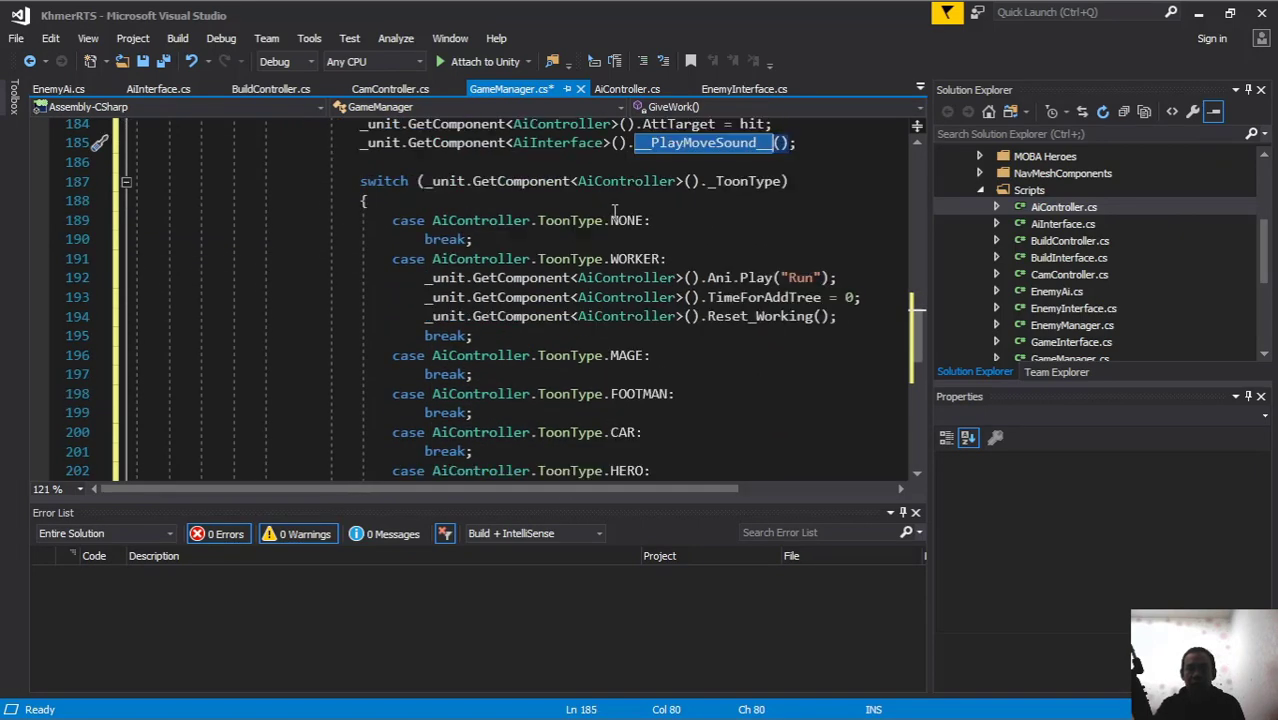
# Step: Highlight the WORKER case's Run animation lines, then collapse the Enemy case's foreach block
pyautogui.click(640, 258)
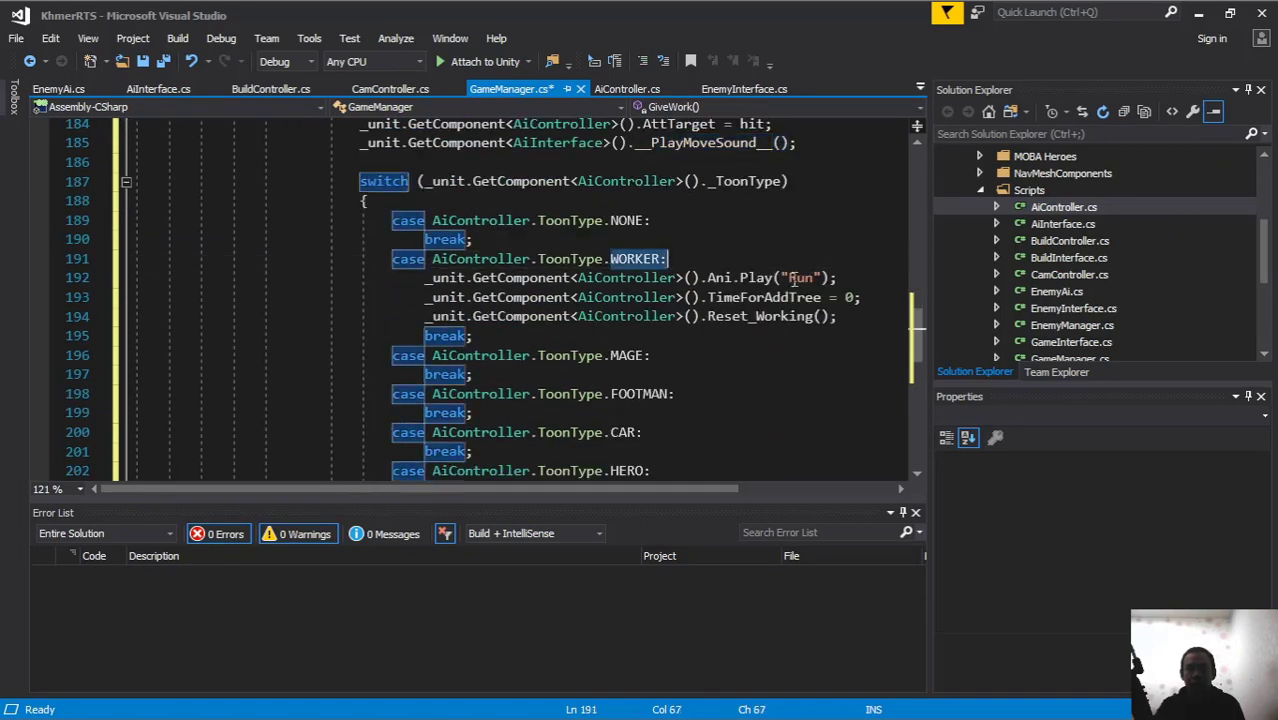
pyautogui.click(836, 277)
pyautogui.hotkey('ctrl', 'shift', 'Left')
pyautogui.hotkey('ctrl', 'shift', 'Left')
pyautogui.hotkey('ctrl', 'shift', 'Left')
pyautogui.moveTo(858, 297); pyautogui.dragTo(578, 297)
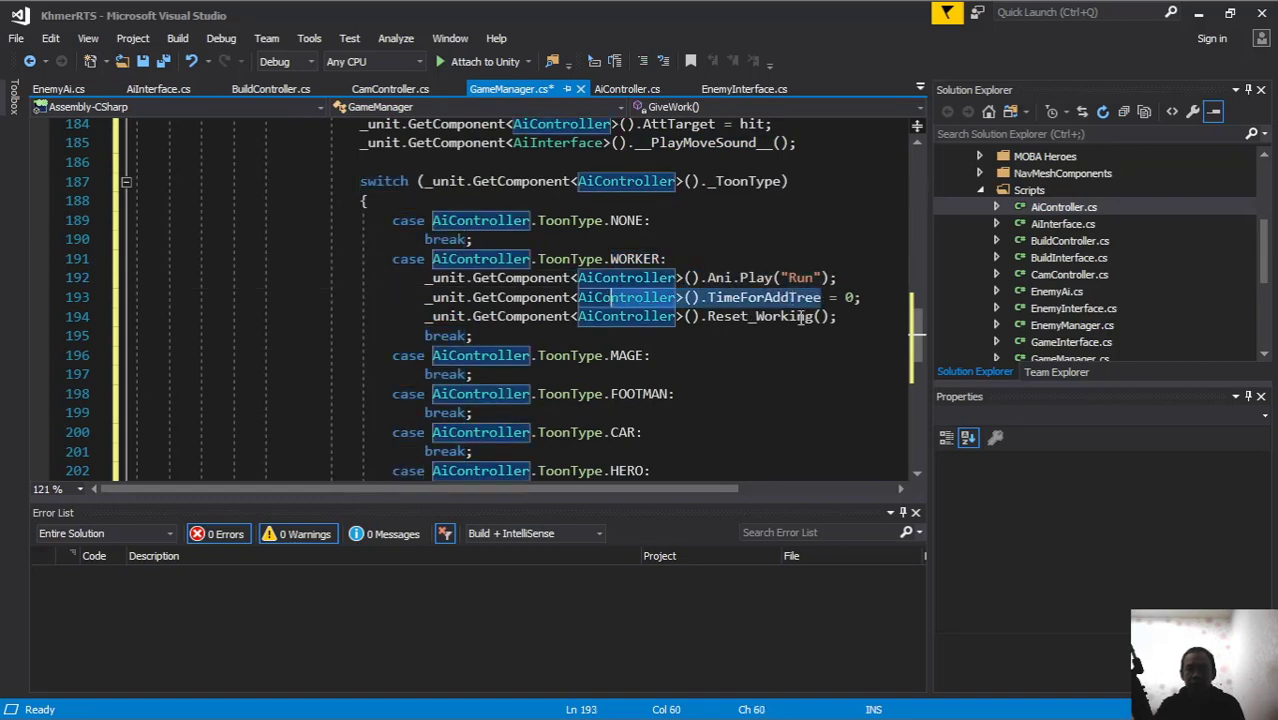
pyautogui.moveTo(836, 316); pyautogui.dragTo(456, 316)
pyautogui.scroll(-4, 487, 280)
pyautogui.scroll(6, 490, 279)
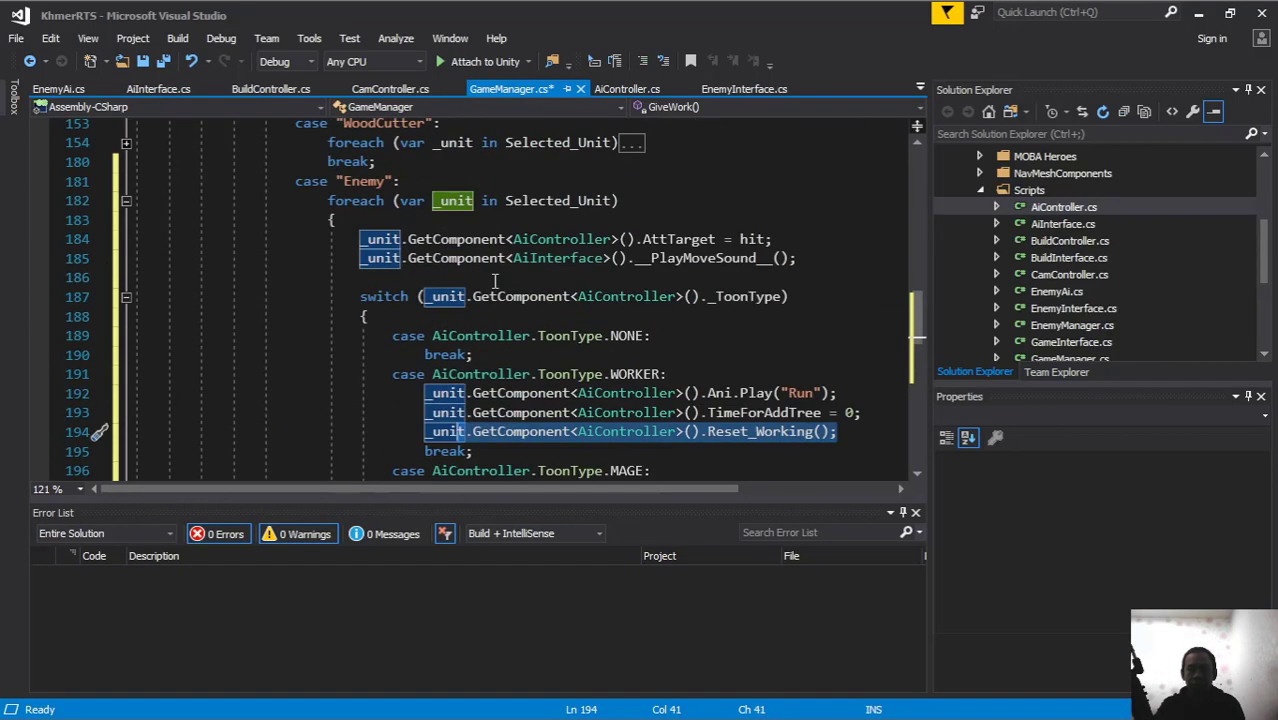
pyautogui.scroll(-4, 490, 279)
pyautogui.scroll(-2, 490, 279)
pyautogui.scroll(5, 494, 284)
pyautogui.scroll(2, 494, 284)
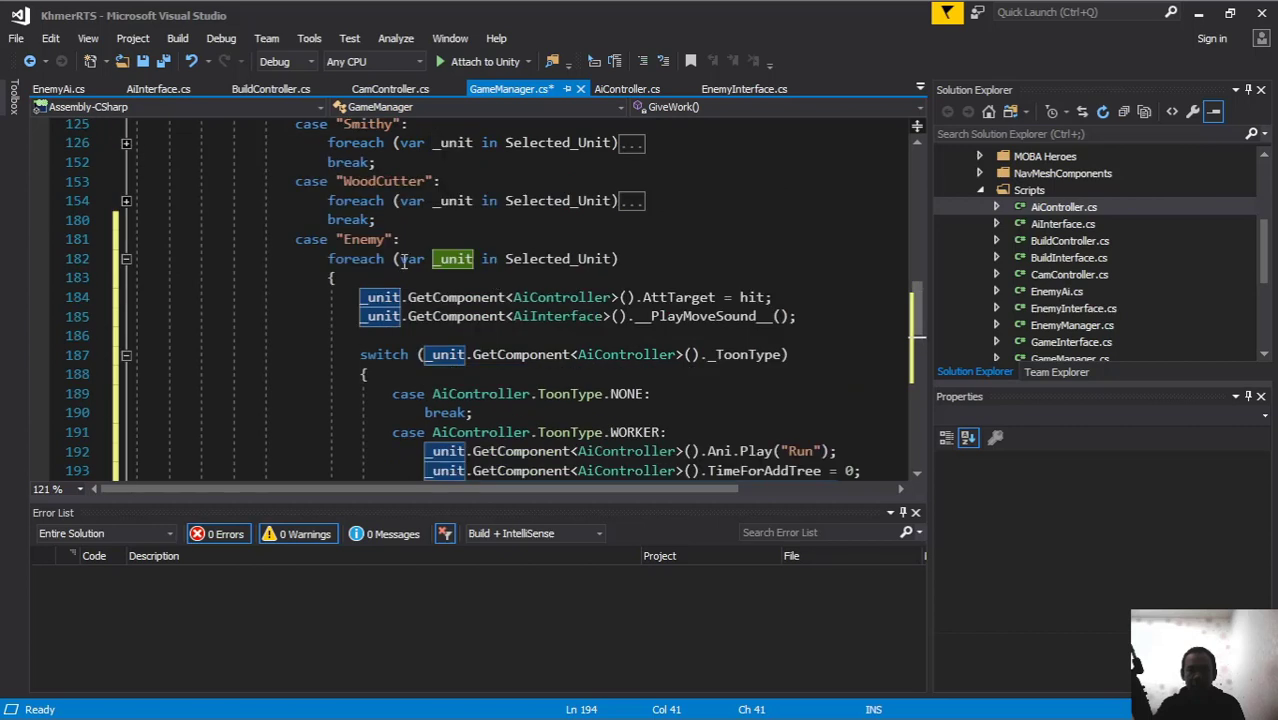
pyautogui.click(126, 258)
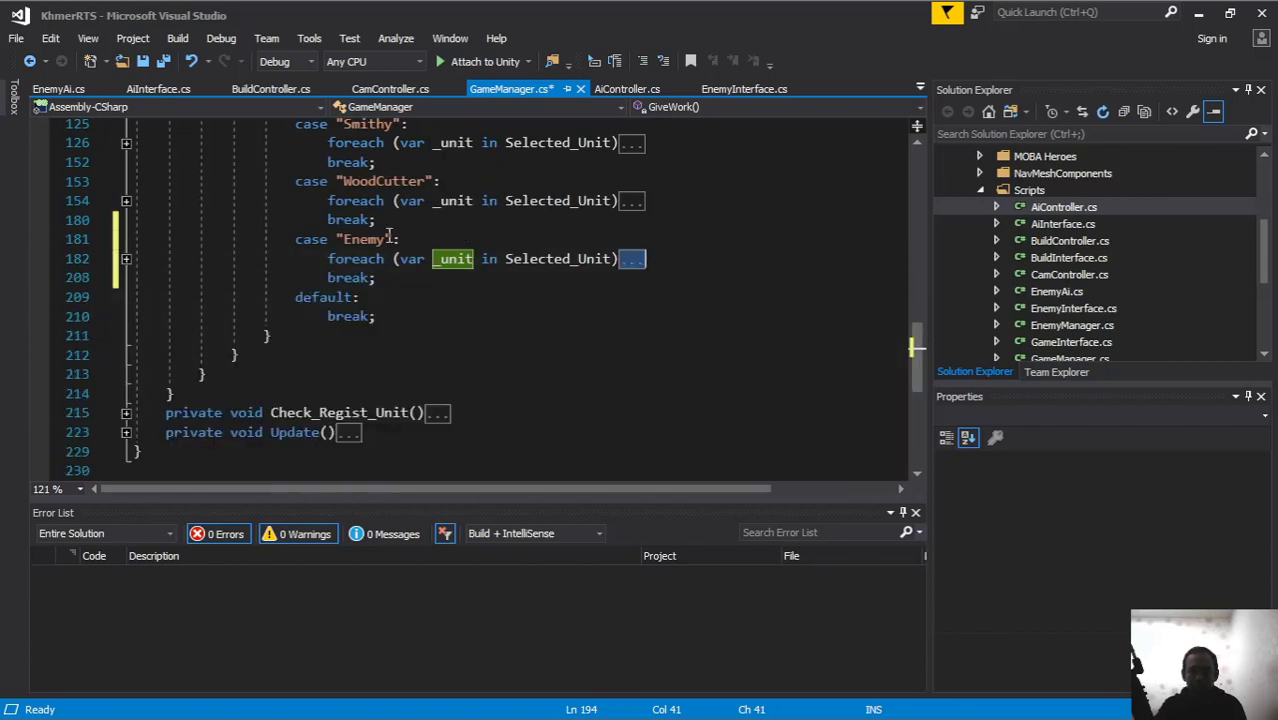
# Step: Switch to AiController.cs and collapse the OnMouseDown method
pyautogui.click(630, 89)
pyautogui.scroll(3, 418, 190)
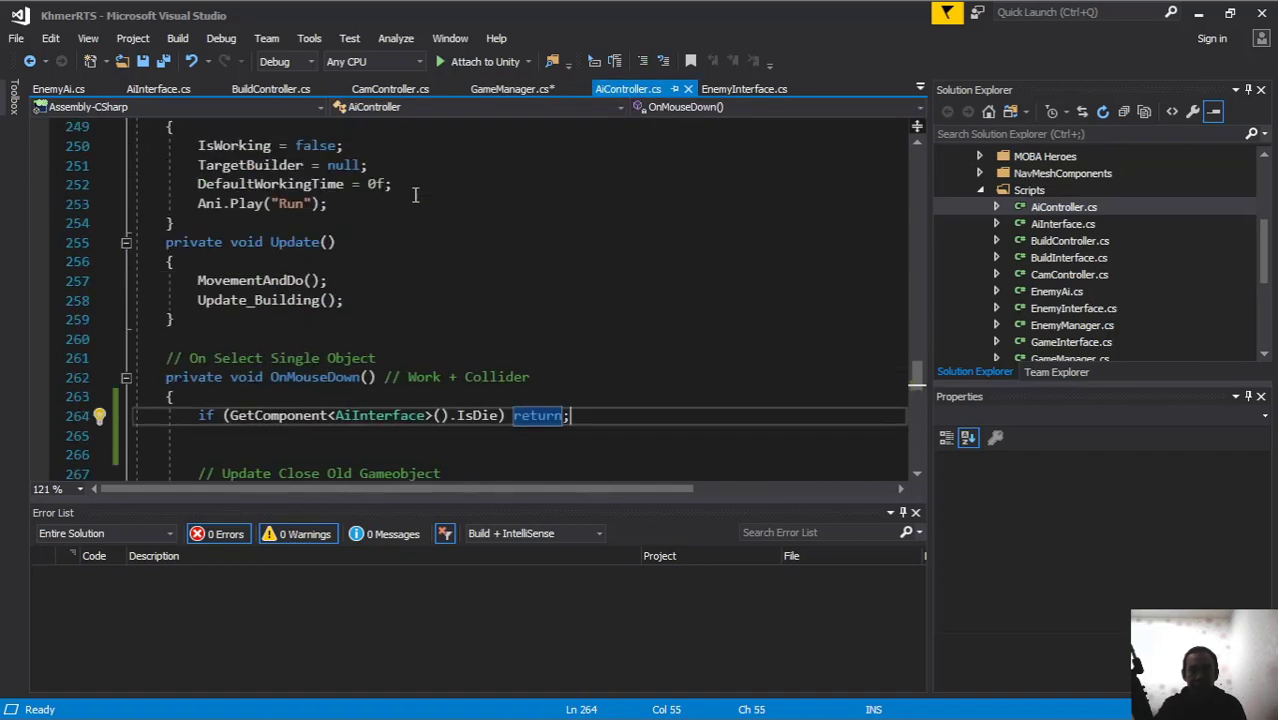
pyautogui.scroll(-2, 415, 195)
pyautogui.scroll(-8, 415, 197)
pyautogui.scroll(8, 415, 200)
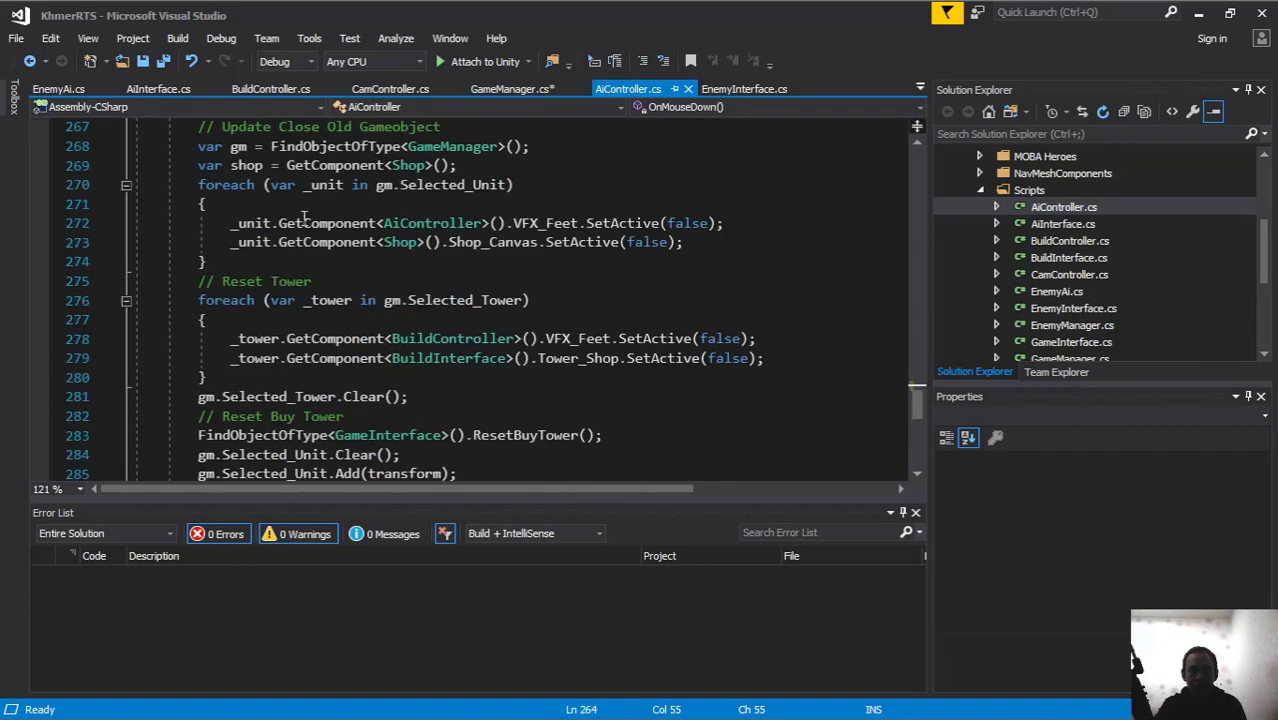
pyautogui.click(126, 203)
# Step: Collapse the Reset_Working_CallBack, Reset_Working and Update_Building methods
pyautogui.scroll(3, 240, 240)
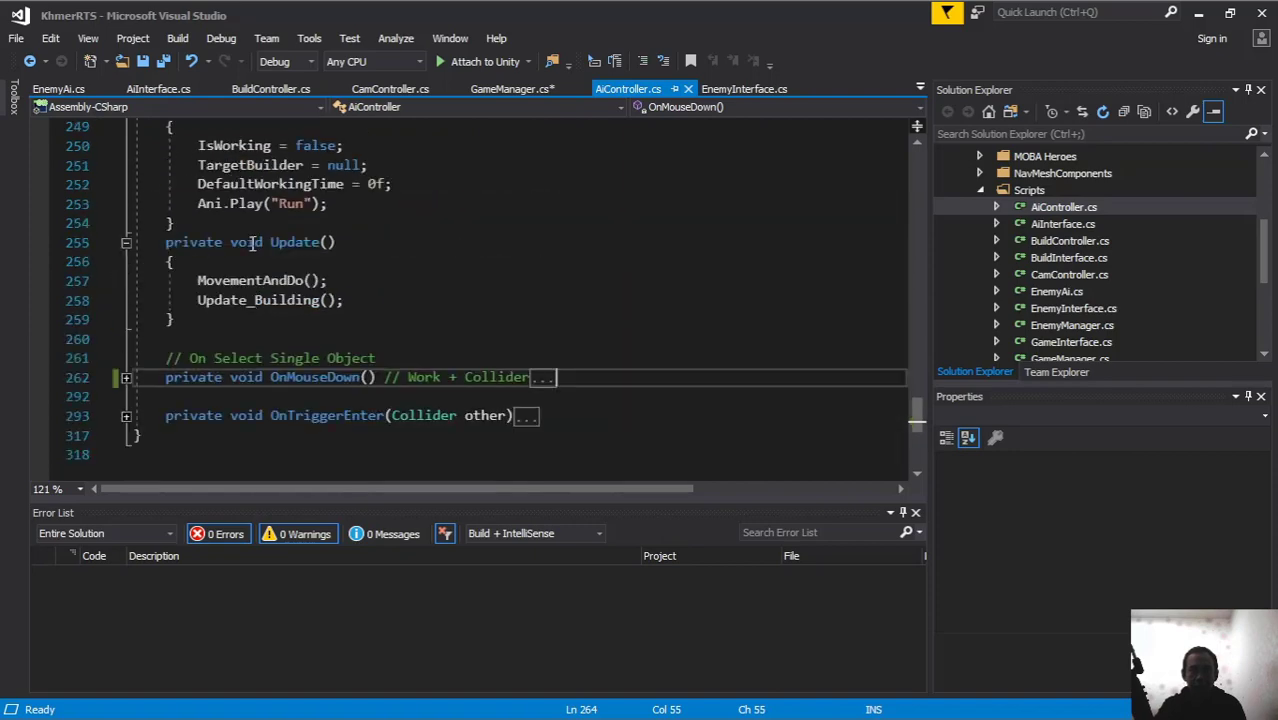
pyautogui.scroll(4, 254, 245)
pyautogui.scroll(-3, 254, 245)
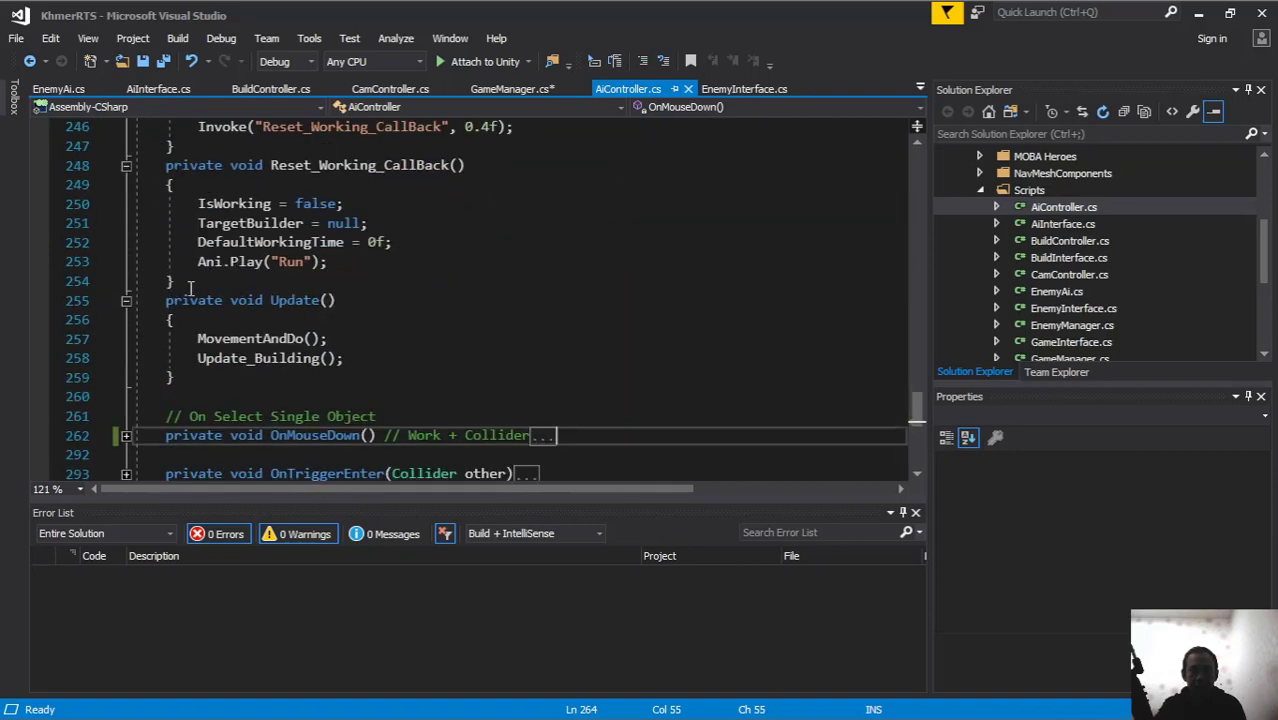
pyautogui.scroll(2, 218, 278)
pyautogui.click(117, 282)
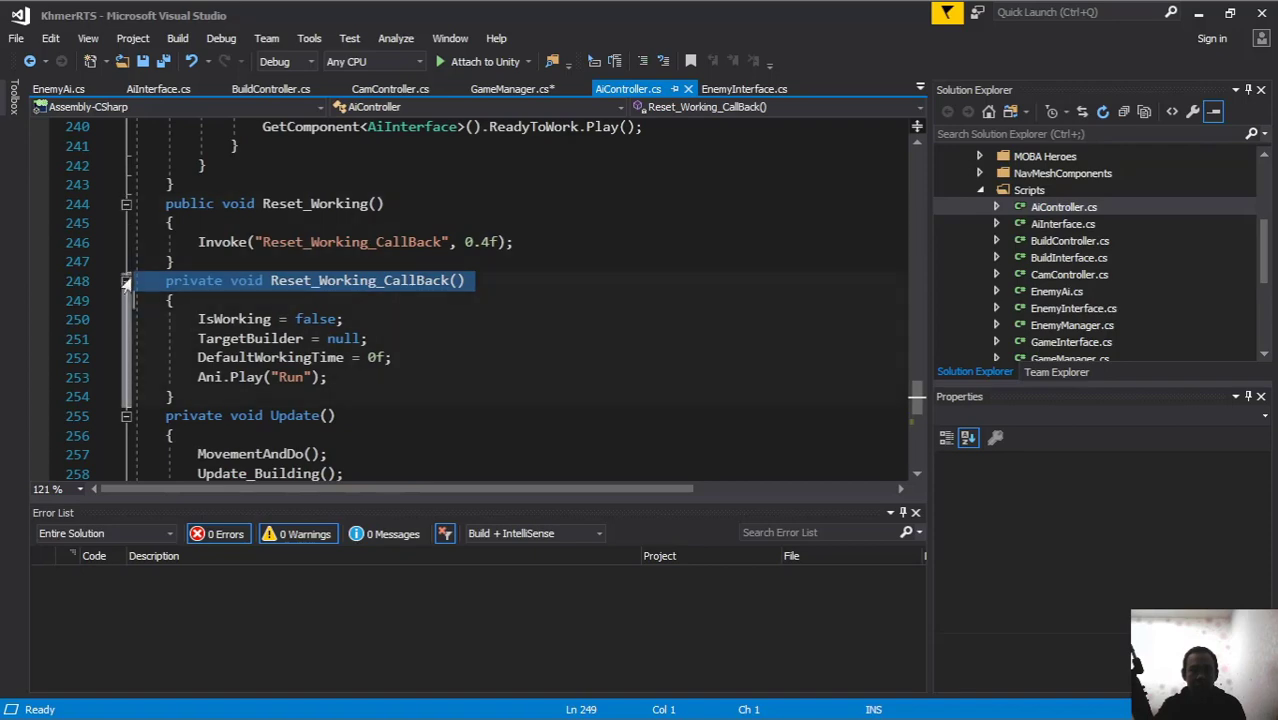
pyautogui.click(126, 281)
pyautogui.click(126, 203)
pyautogui.scroll(4, 254, 255)
pyautogui.scroll(5, 254, 255)
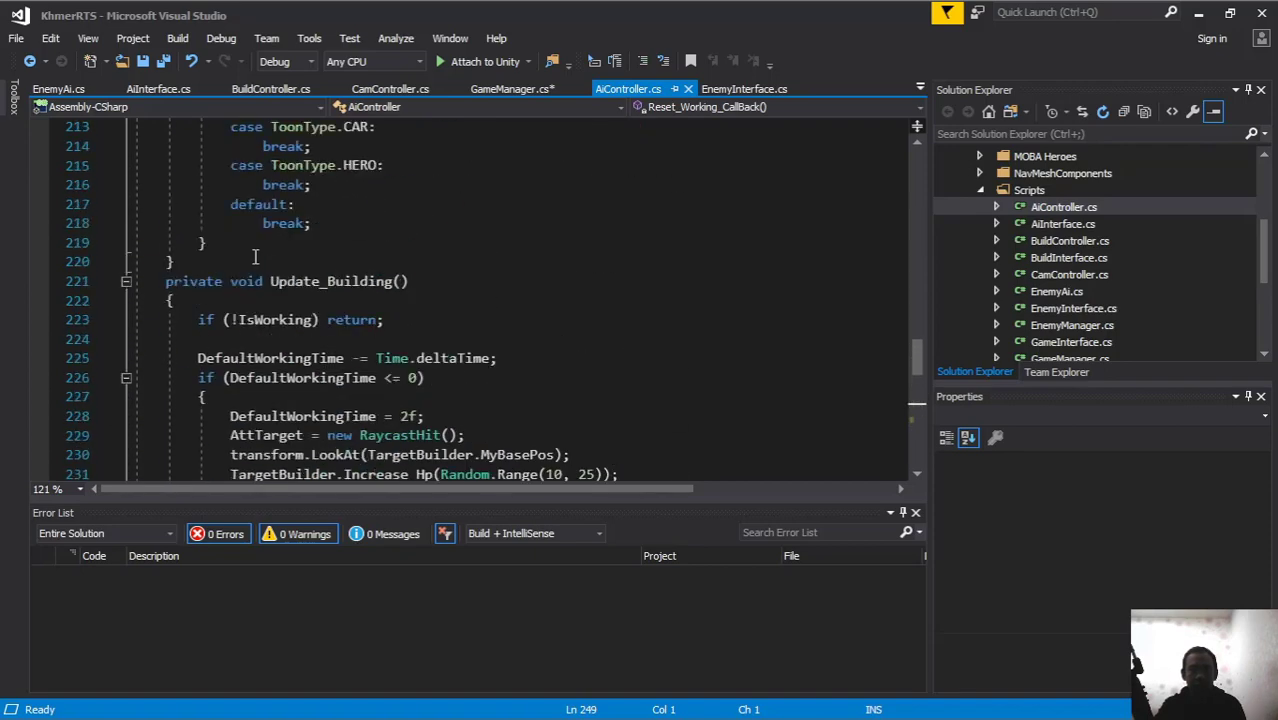
pyautogui.click(126, 281)
# Step: Go into MovementAndDo and scroll down to its ToonType.WORKER case
pyautogui.scroll(2, 150, 285)
pyautogui.scroll(5, 152, 287)
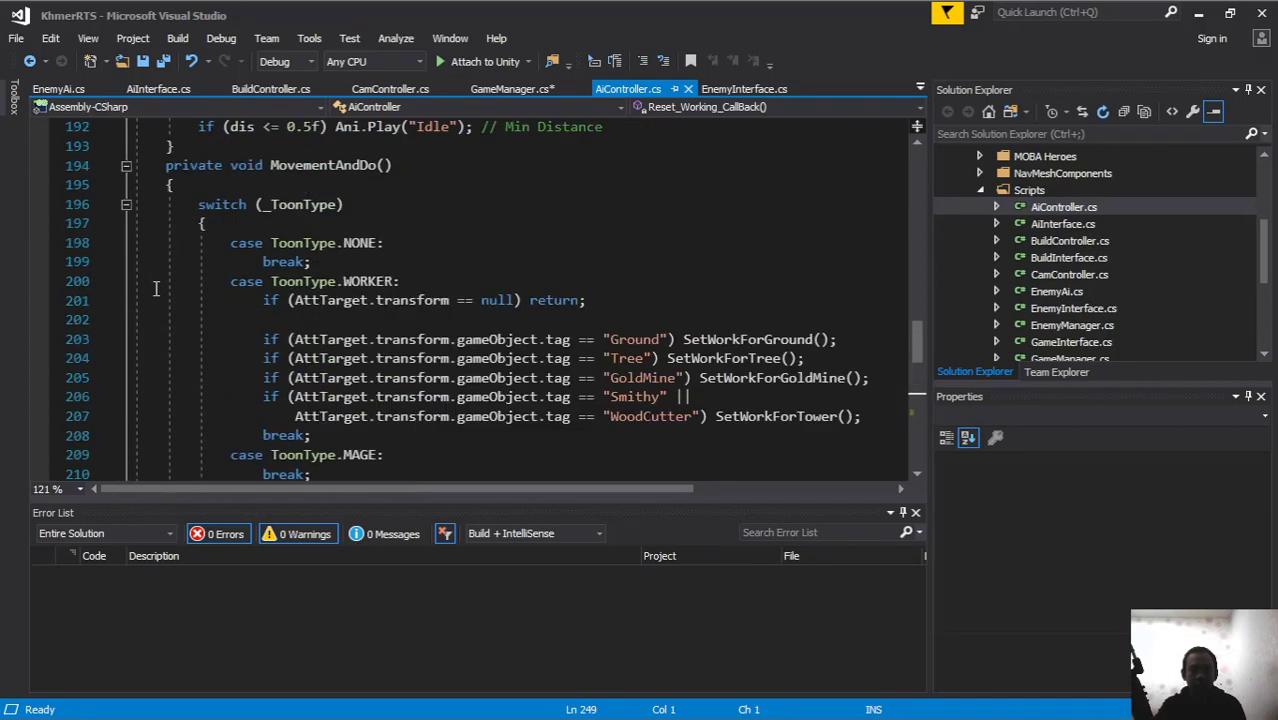
pyautogui.scroll(1, 155, 289)
pyautogui.click(358, 222)
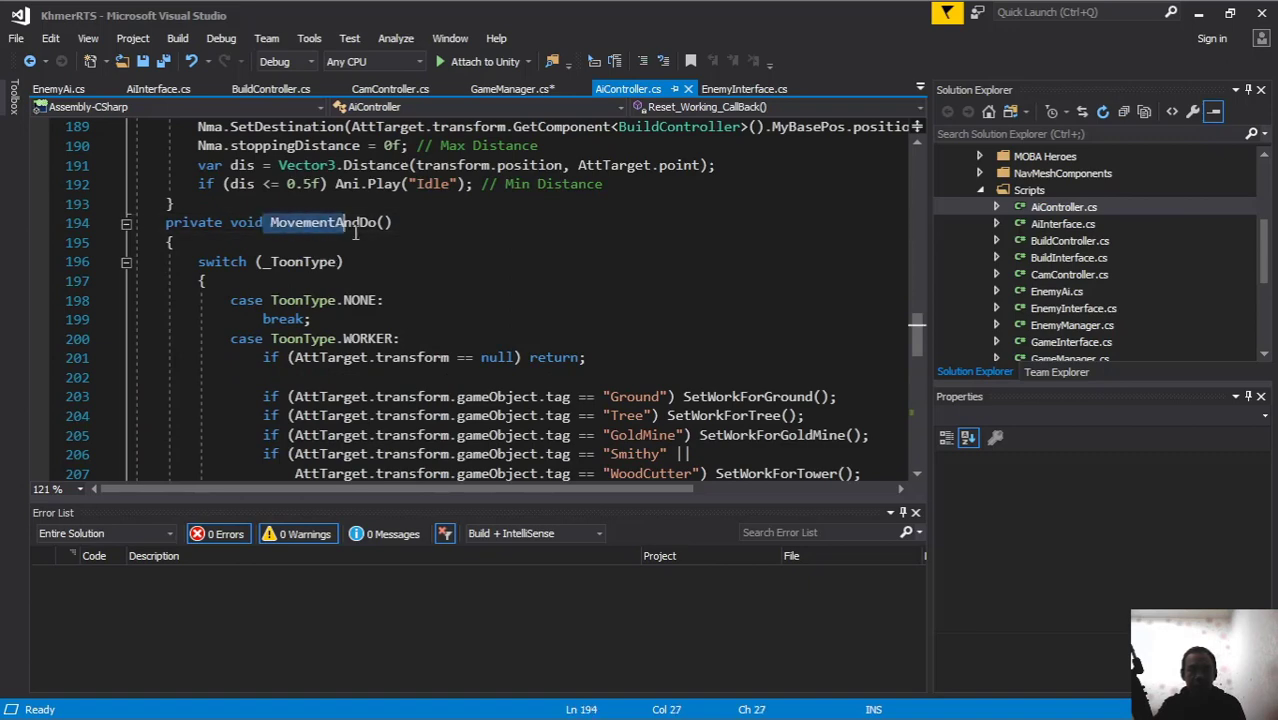
pyautogui.scroll(-1, 400, 250)
pyautogui.scroll(-2, 430, 263)
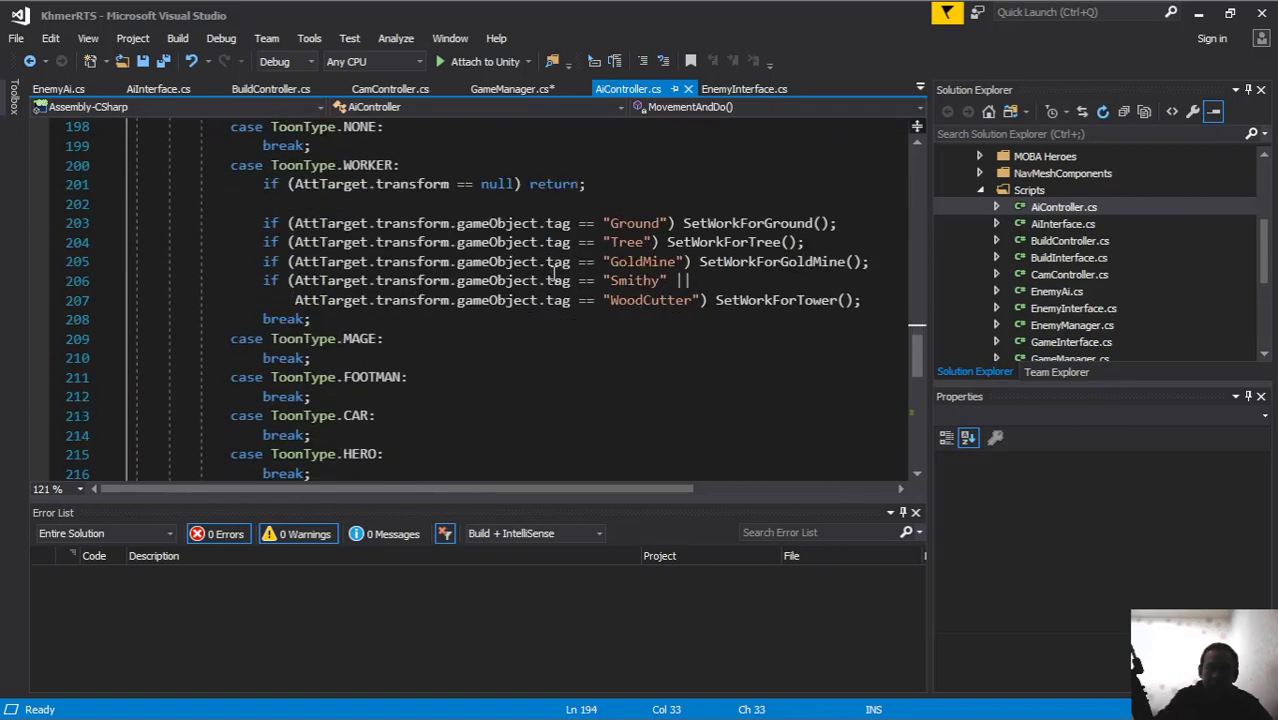
# Step: Below the WoodCutter check, add an empty if (AttTarget.transform.gameObject.tag == "Enemy") block
pyautogui.click(867, 306)
pyautogui.press('Return')
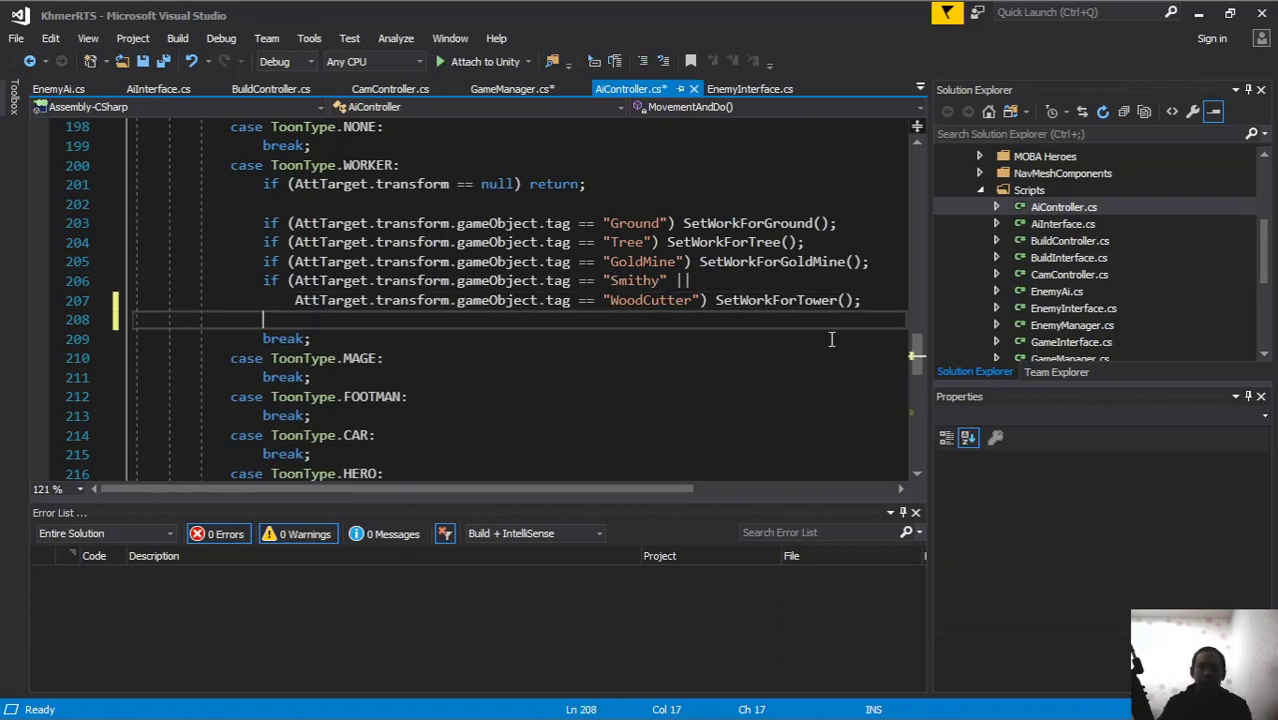
pyautogui.write('if')
pyautogui.press('Tab')
pyautogui.press('Tab')
pyautogui.write('at')
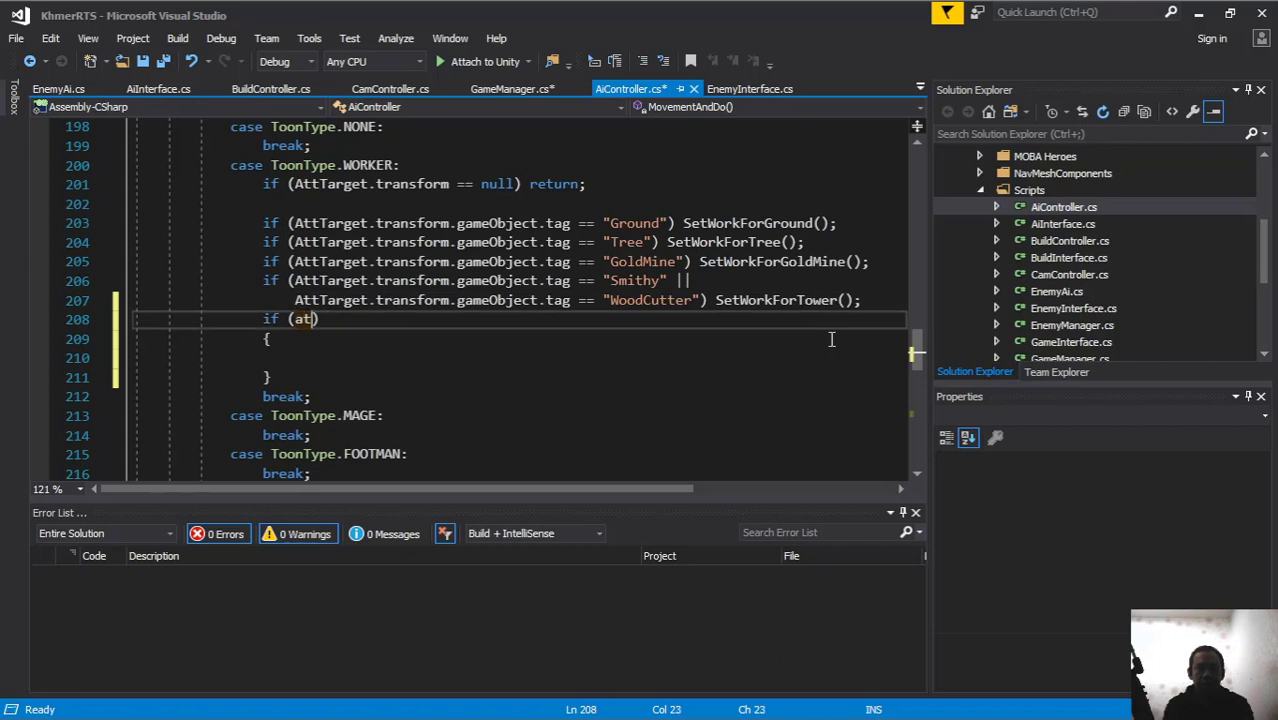
pyautogui.write('t')
pyautogui.hotkey('ctrl', 'space')
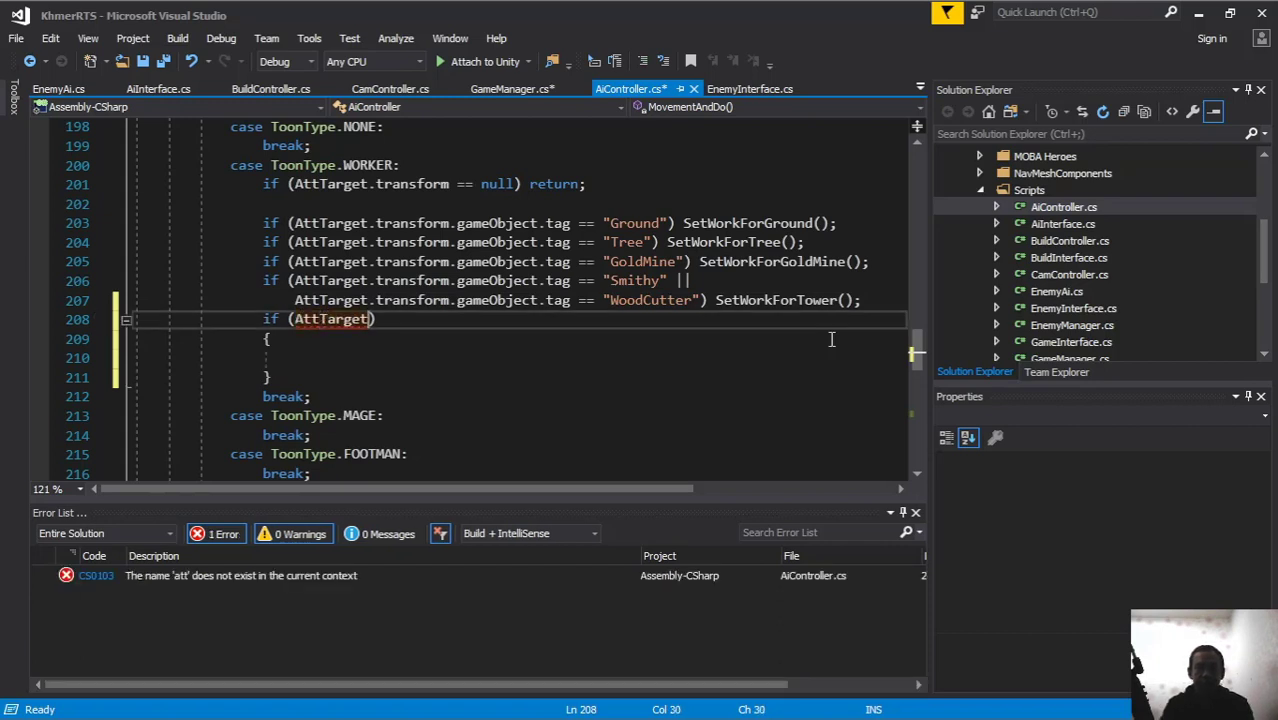
pyautogui.write('.transform.g')
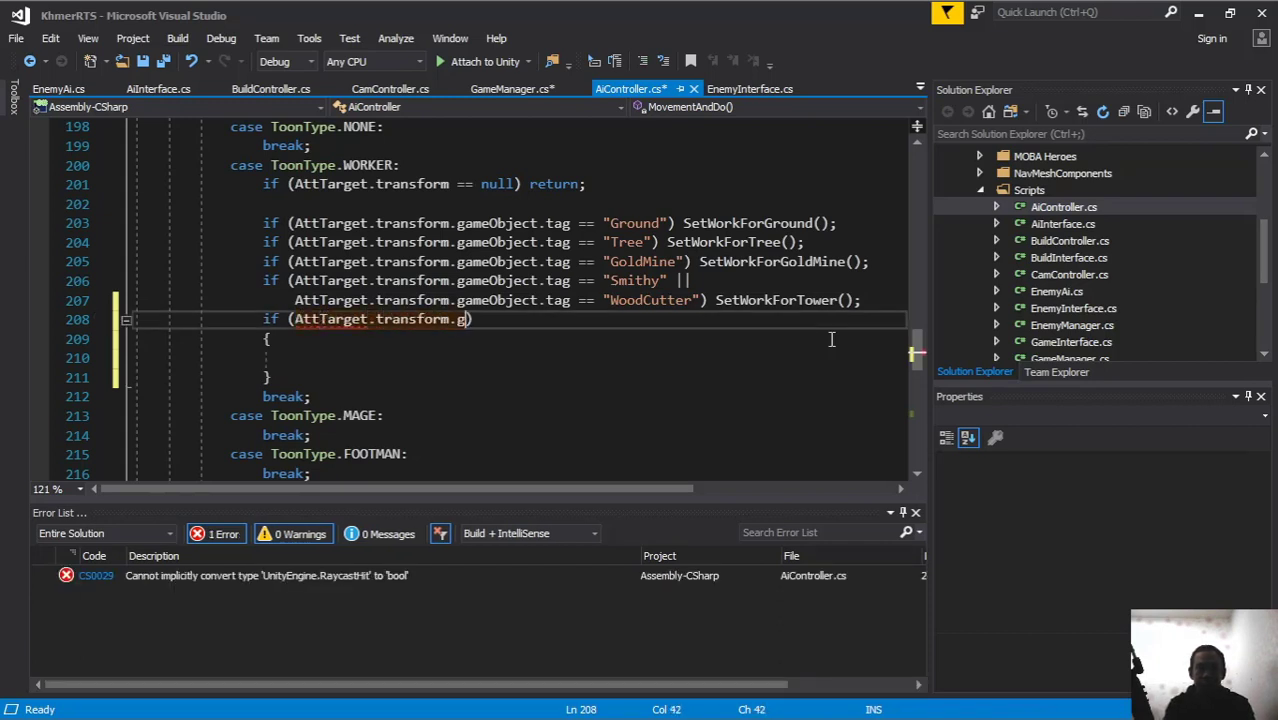
pyautogui.write('ameObject.tag')
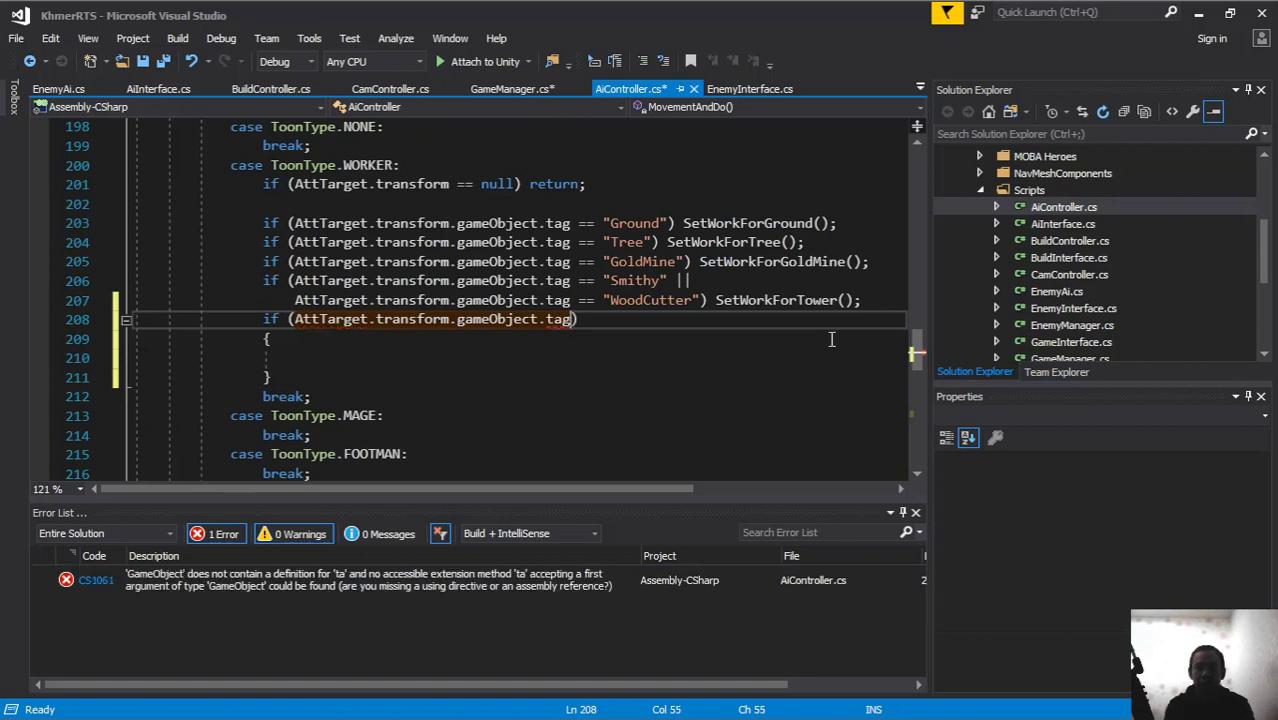
pyautogui.write(' == "')
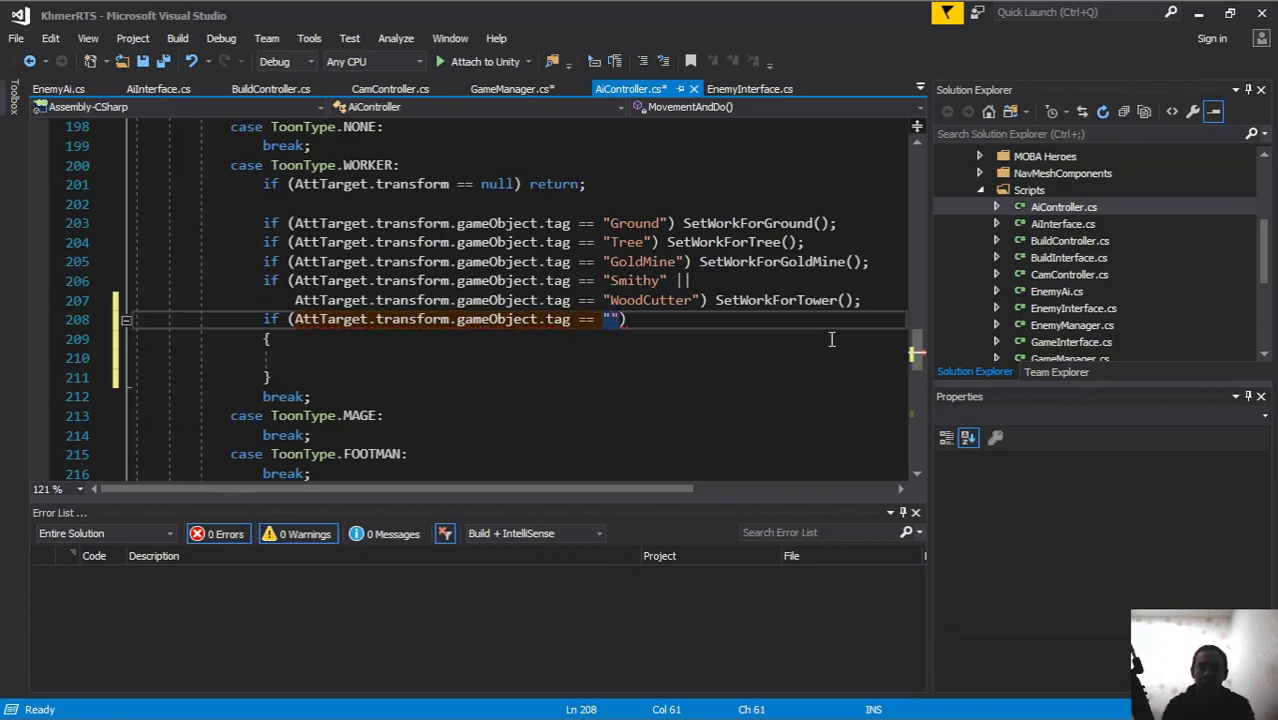
pyautogui.write('Enem')
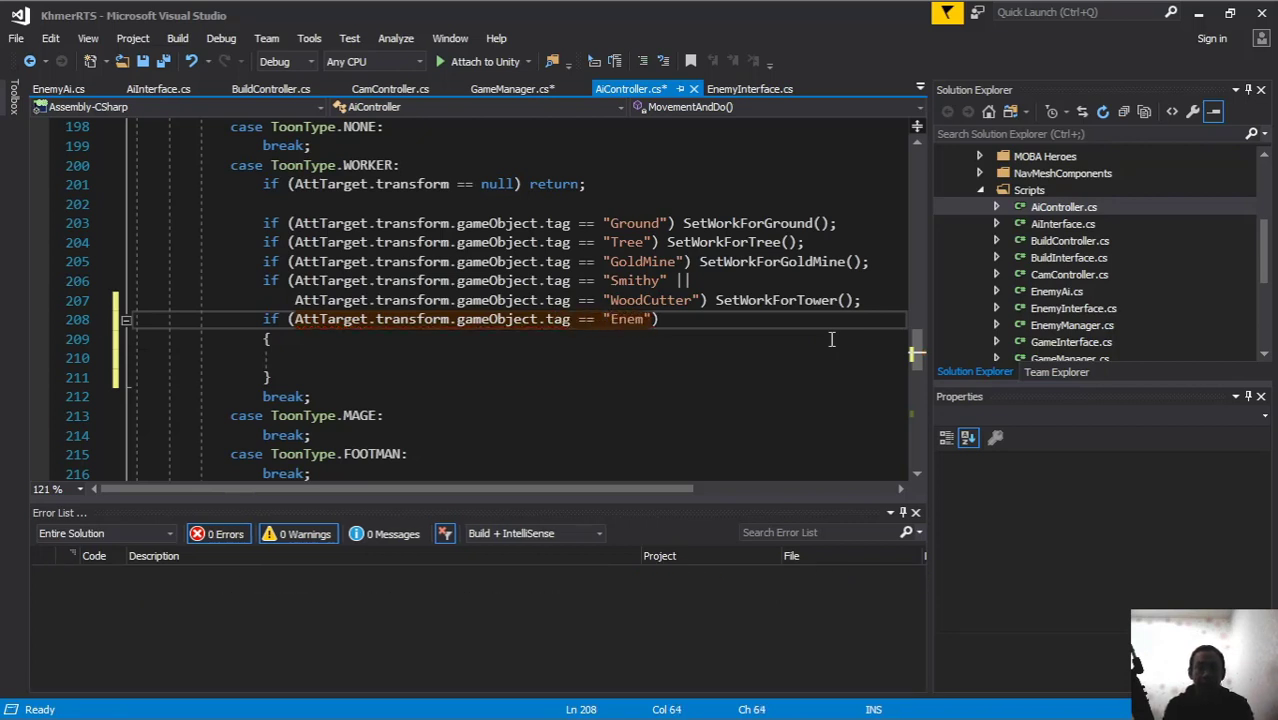
pyautogui.write('y')
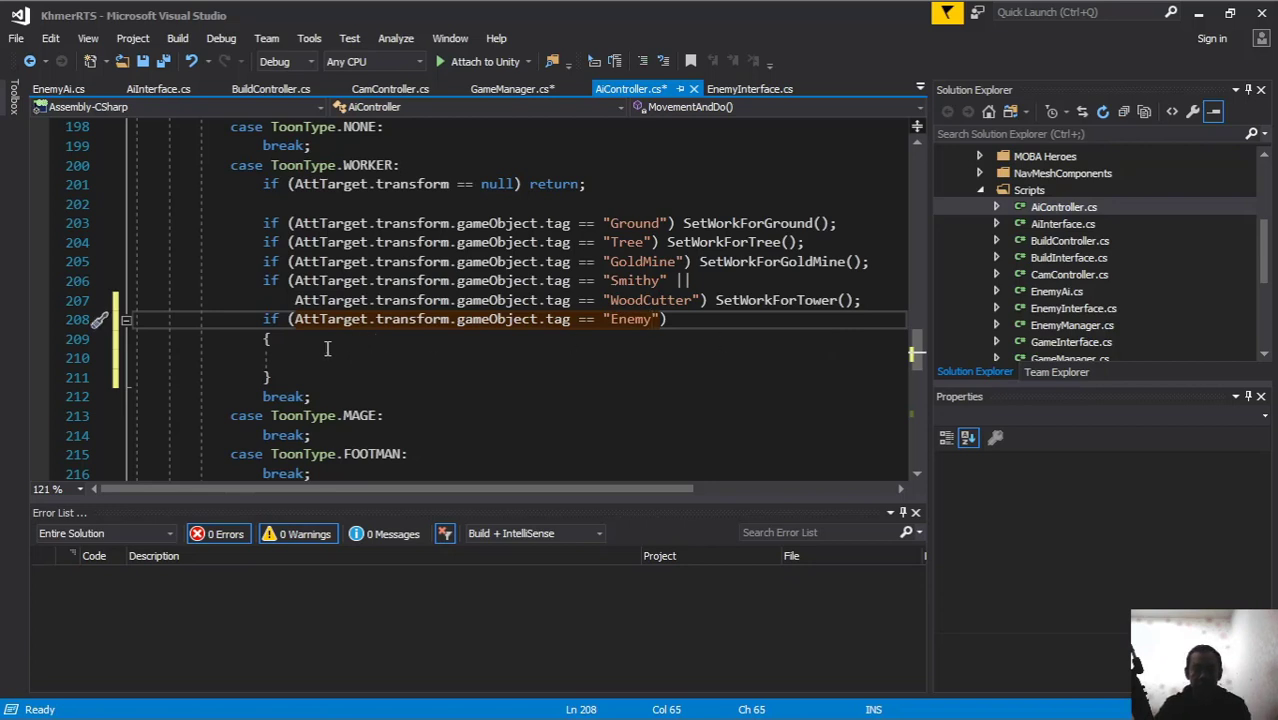
pyautogui.moveTo(271, 377); pyautogui.dragTo(314, 364)
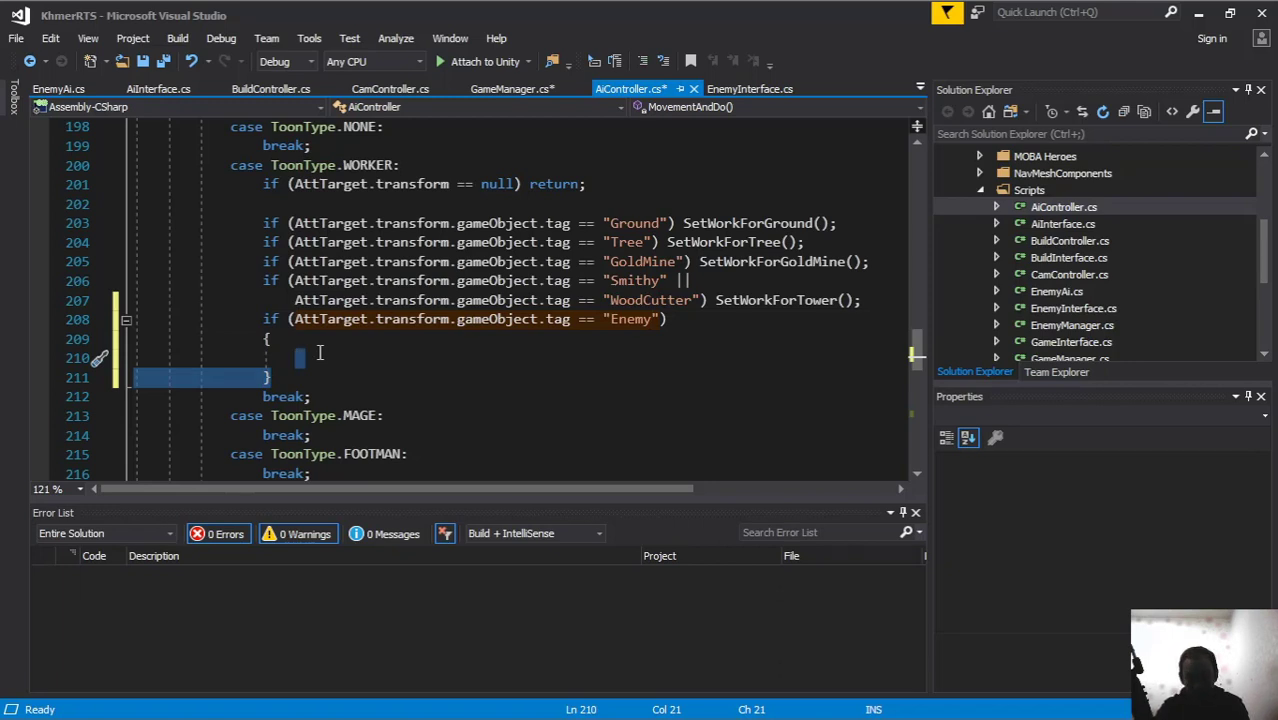
# Step: Fold away the SetWorkForTower method body
pyautogui.click(317, 352)
pyautogui.scroll(2, 317, 352)
pyautogui.scroll(2, 317, 352)
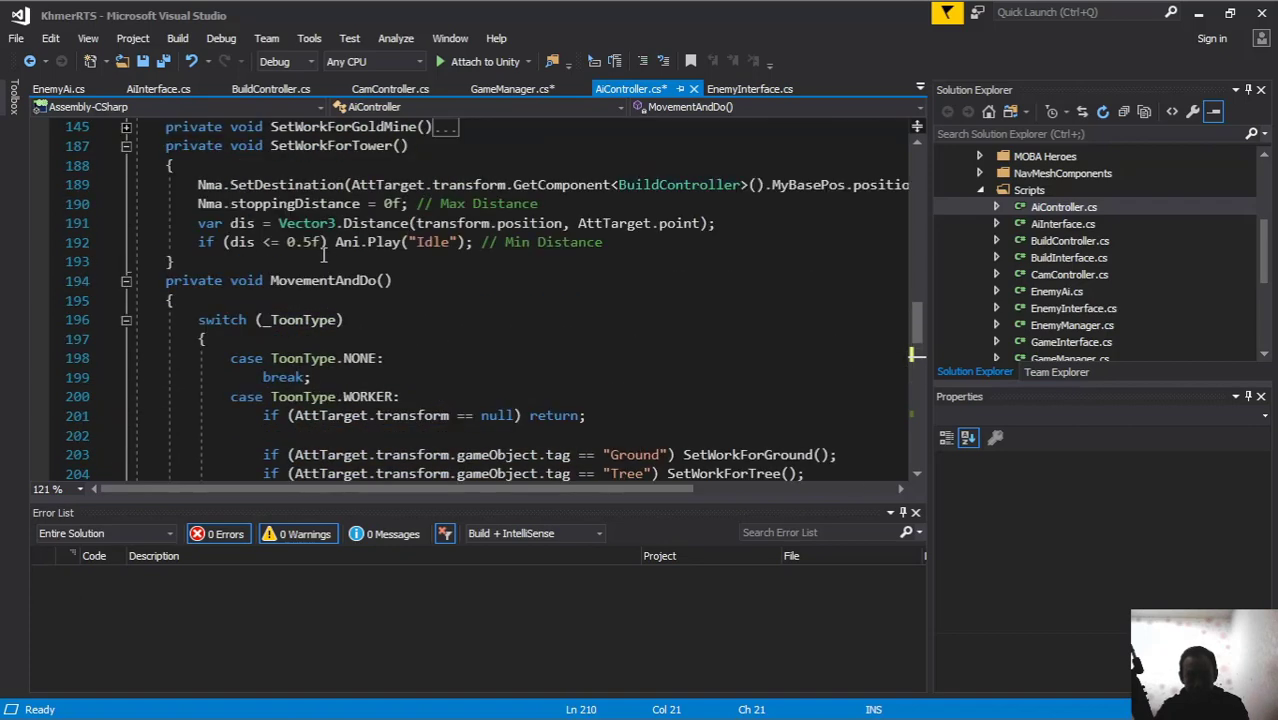
pyautogui.scroll(1, 322, 252)
pyautogui.click(138, 204)
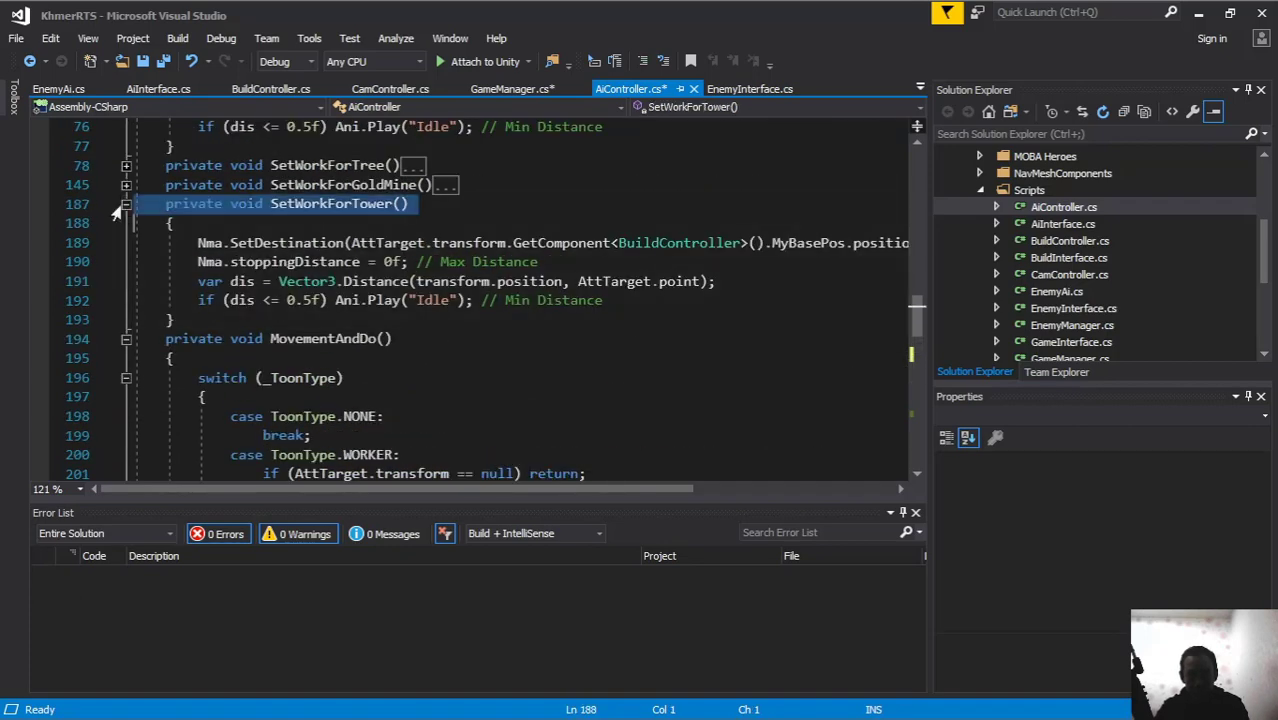
pyautogui.click(126, 204)
# Step: Declare private void SetWorkForEnemy() with an opening brace right after SetWorkForTower
pyautogui.click(502, 205)
pyautogui.press('Return')
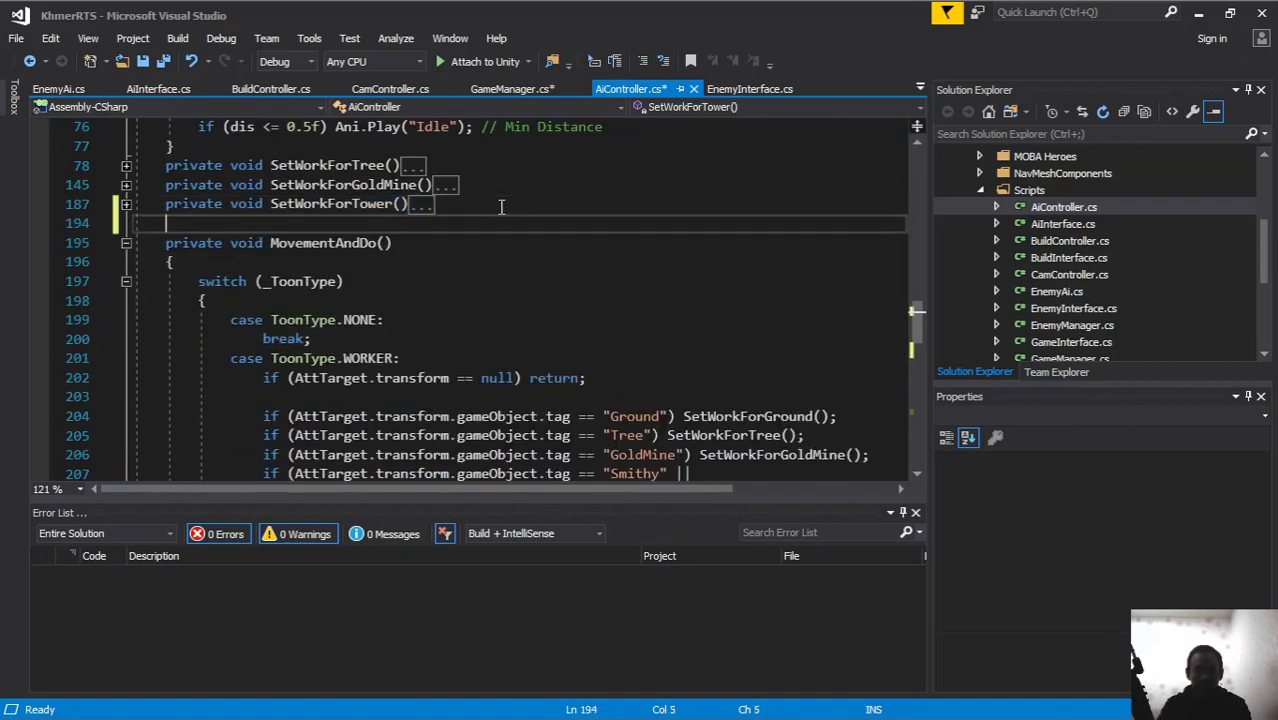
pyautogui.write('private void S')
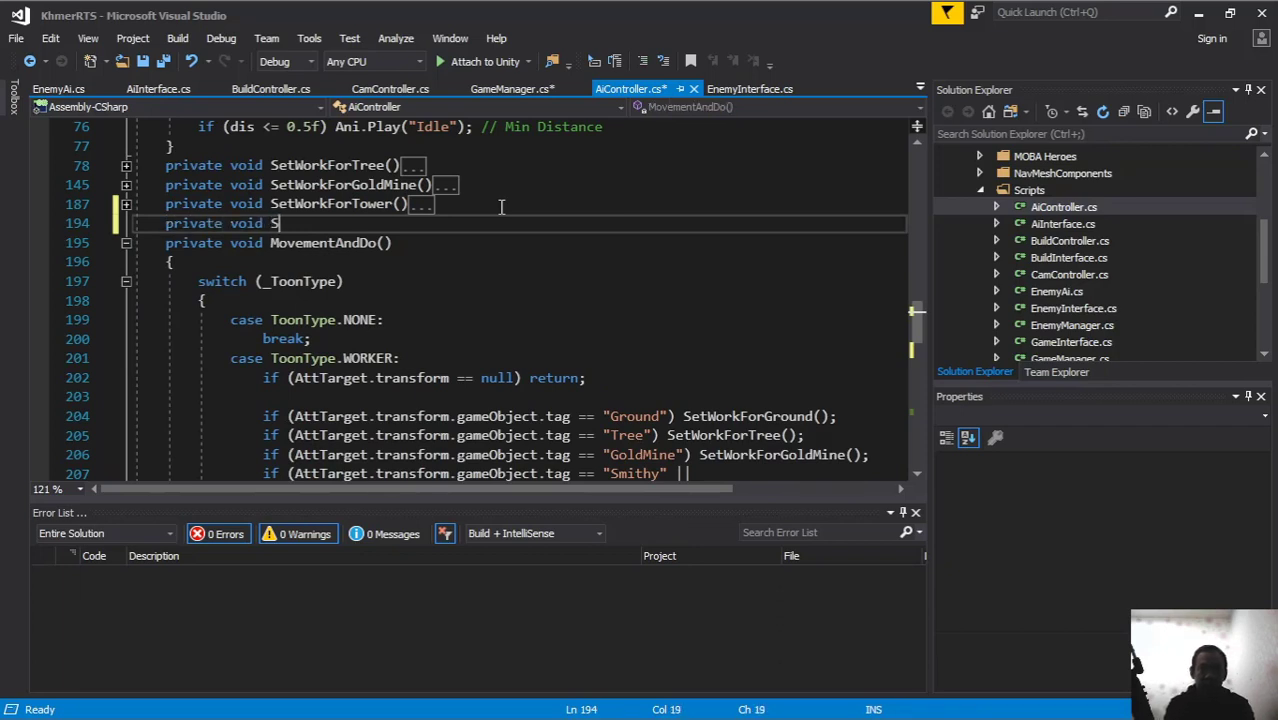
pyautogui.write('etWorkFo')
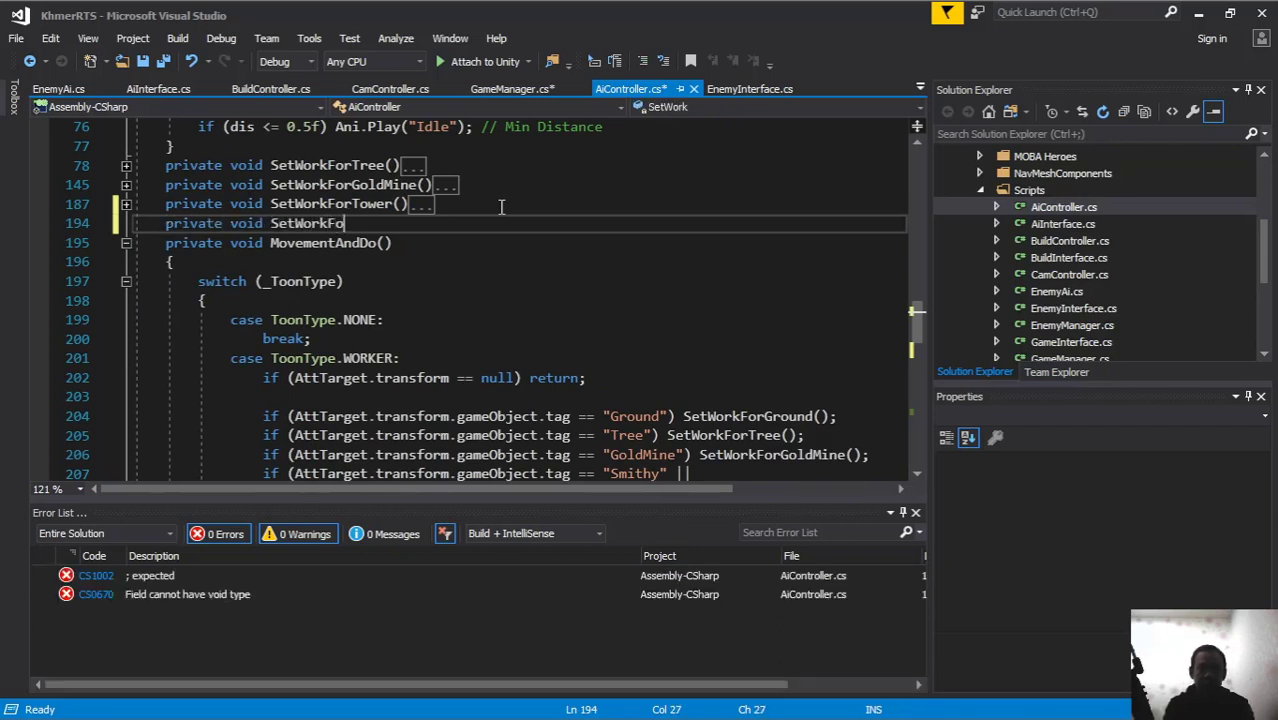
pyautogui.write('rEnemy()')
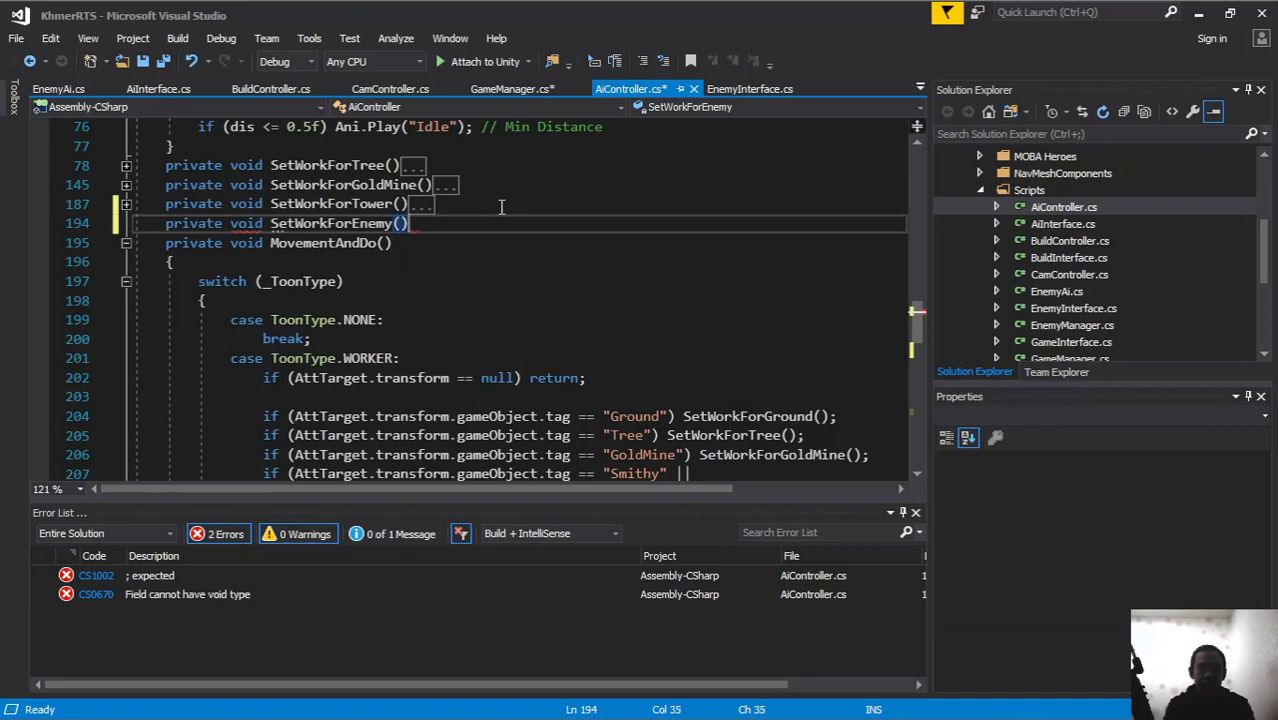
pyautogui.press('Return')
pyautogui.write('{')
pyautogui.press('Return')
# Step: Replace the Enemy check's empty braces with a SetWorkForEnemy(); call
pyautogui.scroll(-4, 502, 207)
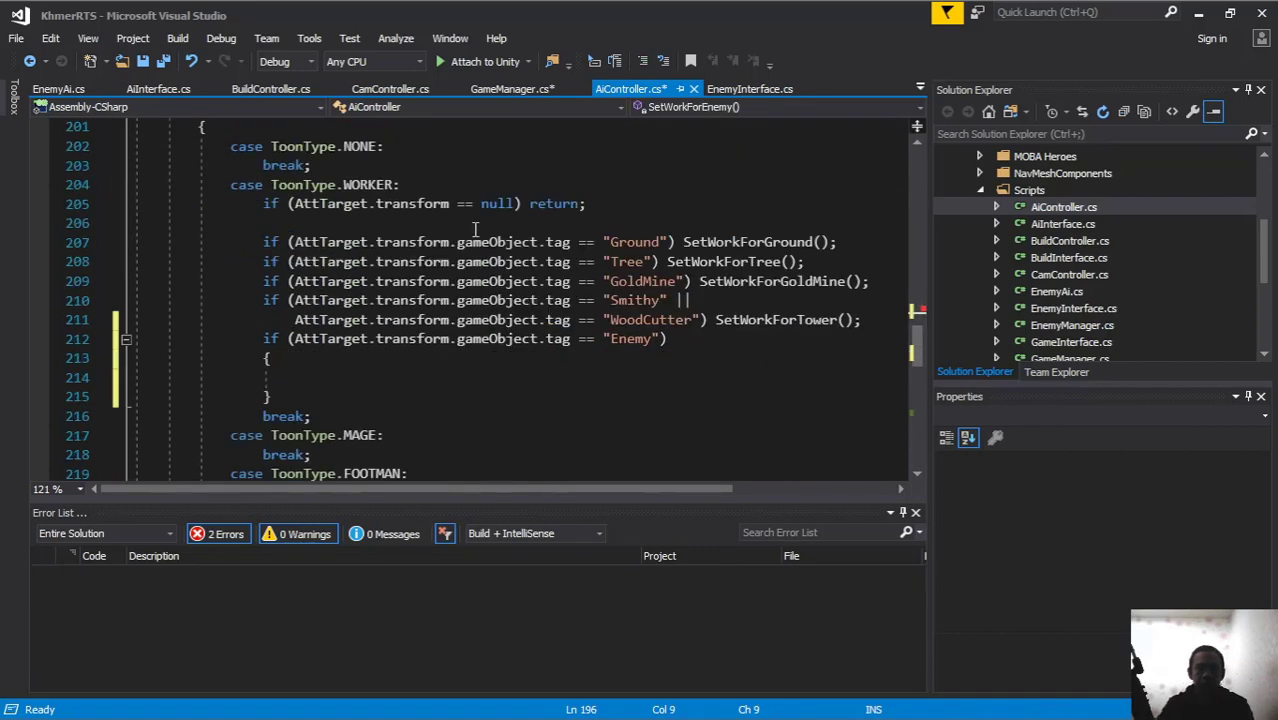
pyautogui.moveTo(300, 397); pyautogui.dragTo(735, 333)
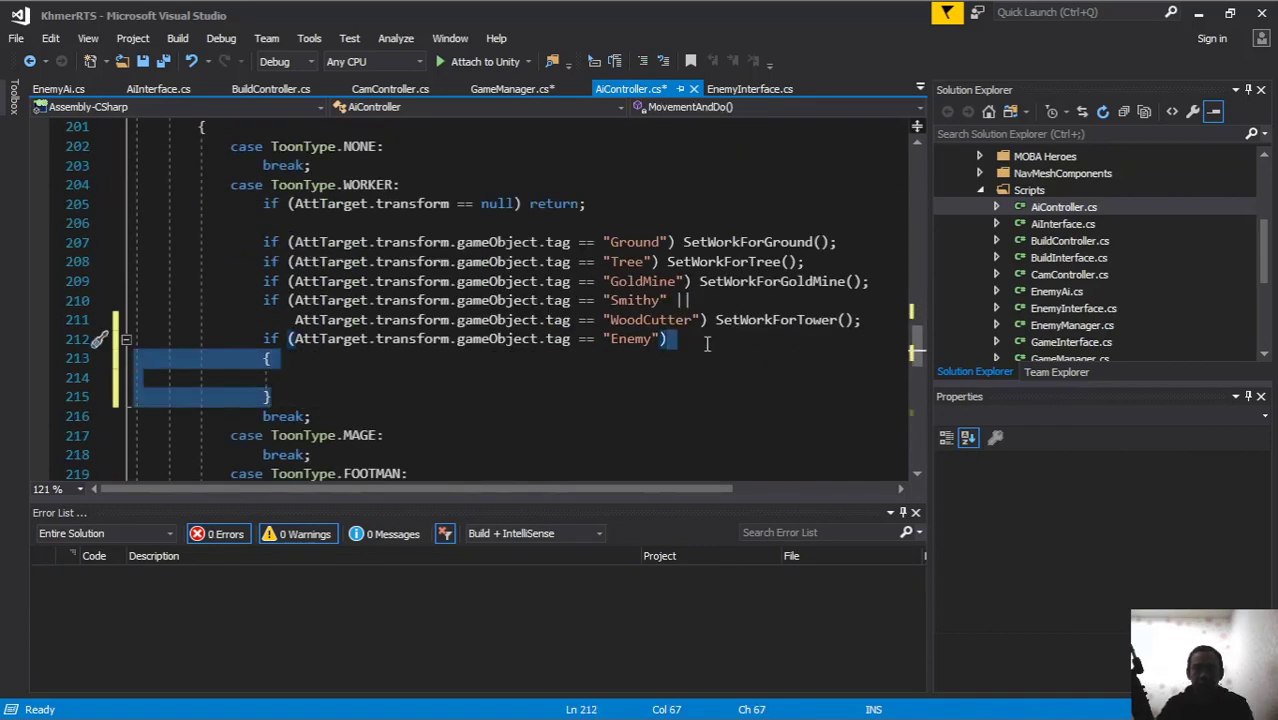
pyautogui.press('BackSpace')
pyautogui.write('set')
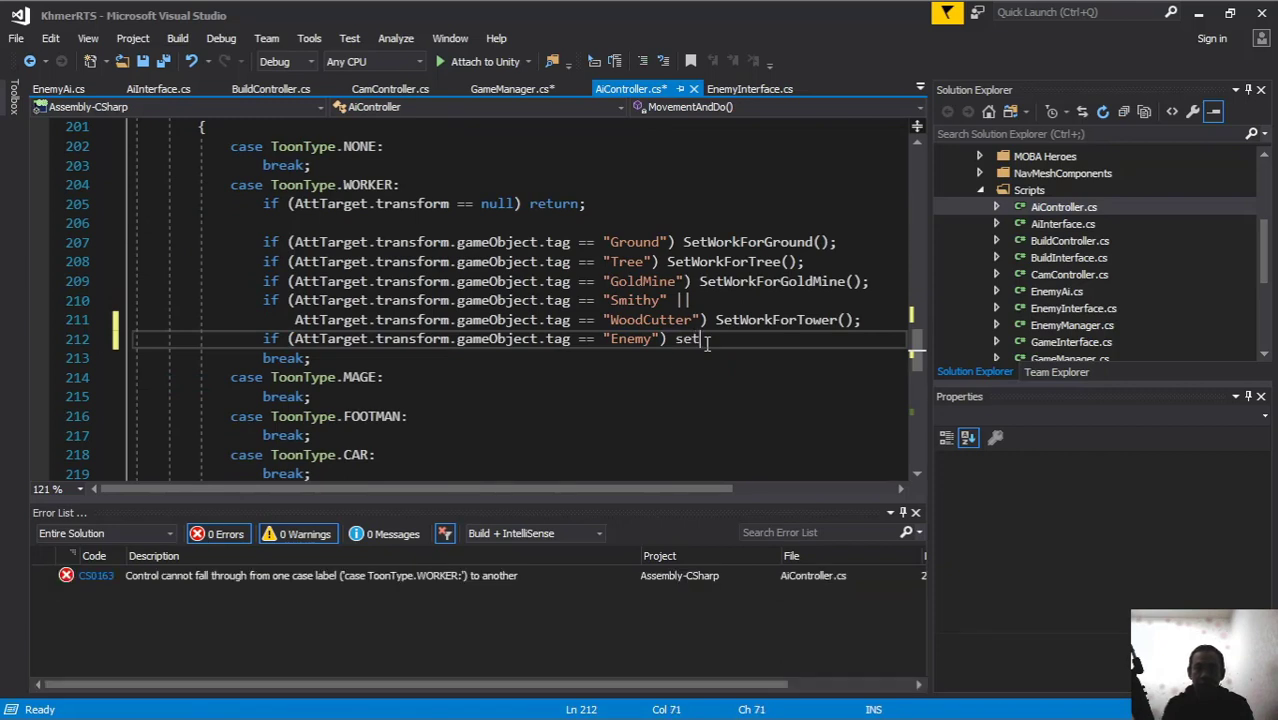
pyautogui.write('orkForEnemy')
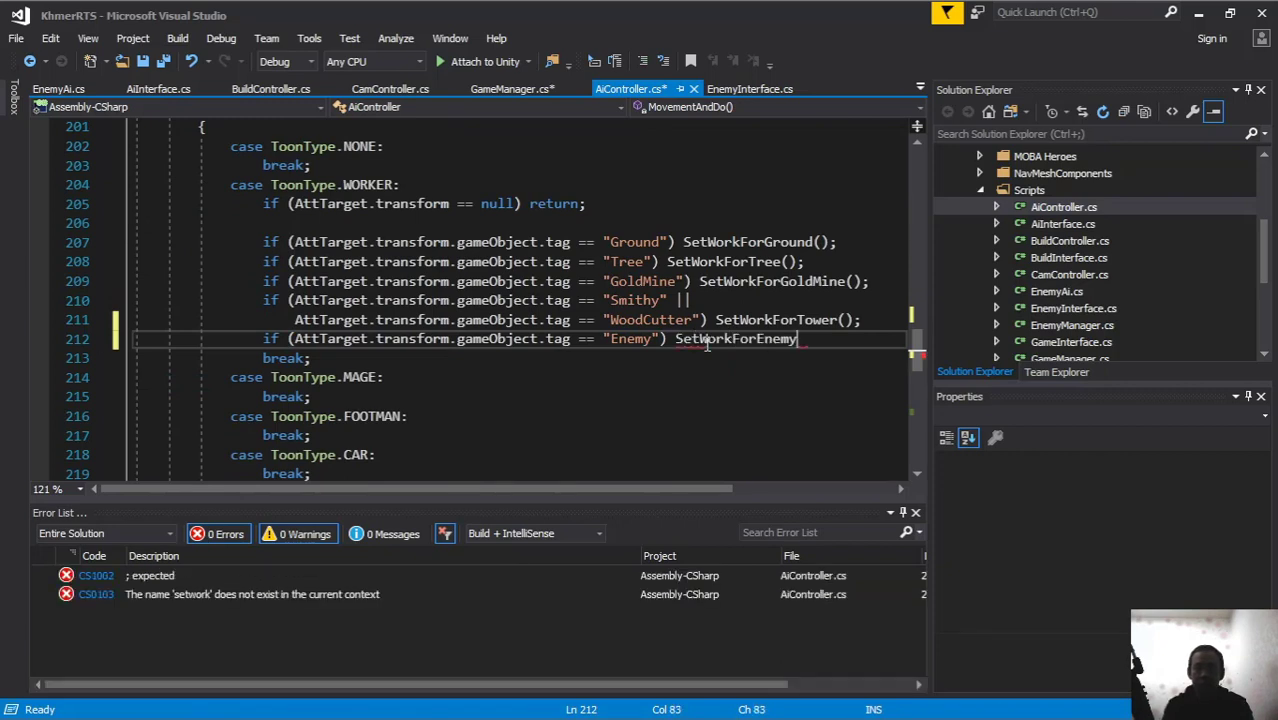
pyautogui.write('();')
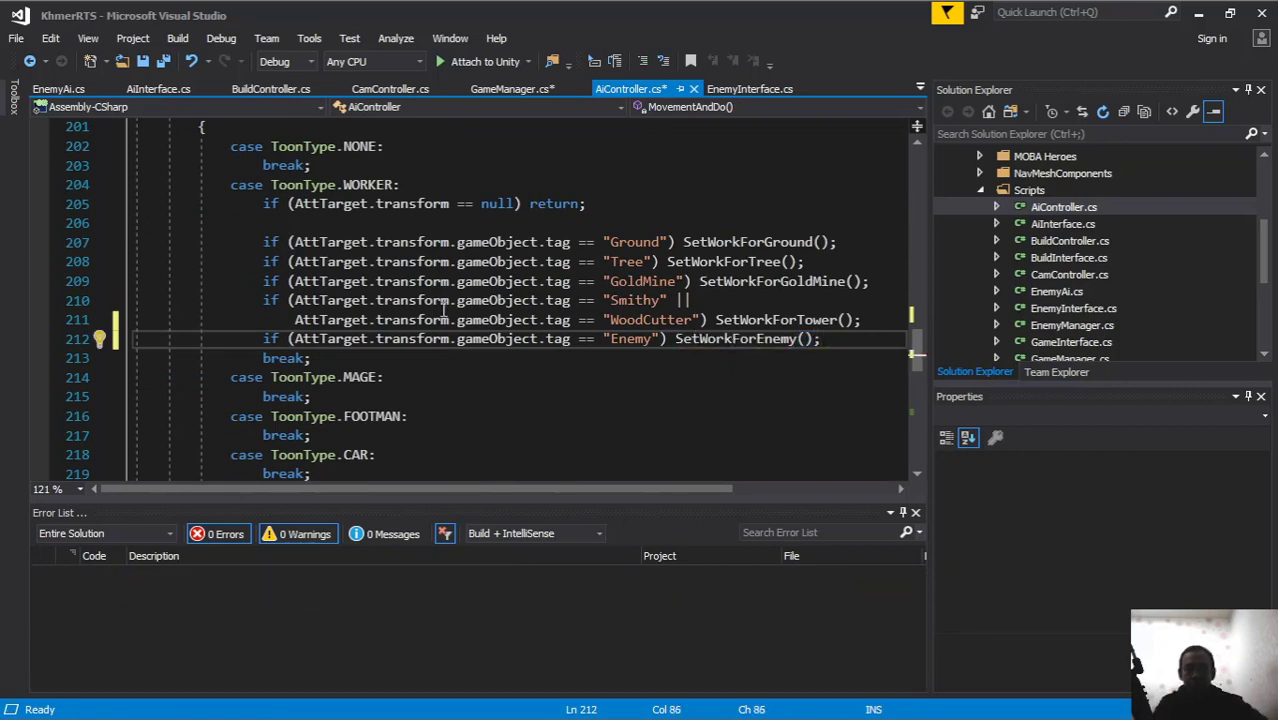
pyautogui.scroll(2, 520, 340)
# Step: At the top of SetWorkForEnemy, assign ai from GetComponent<AiInterface>()
pyautogui.scroll(2, 430, 327)
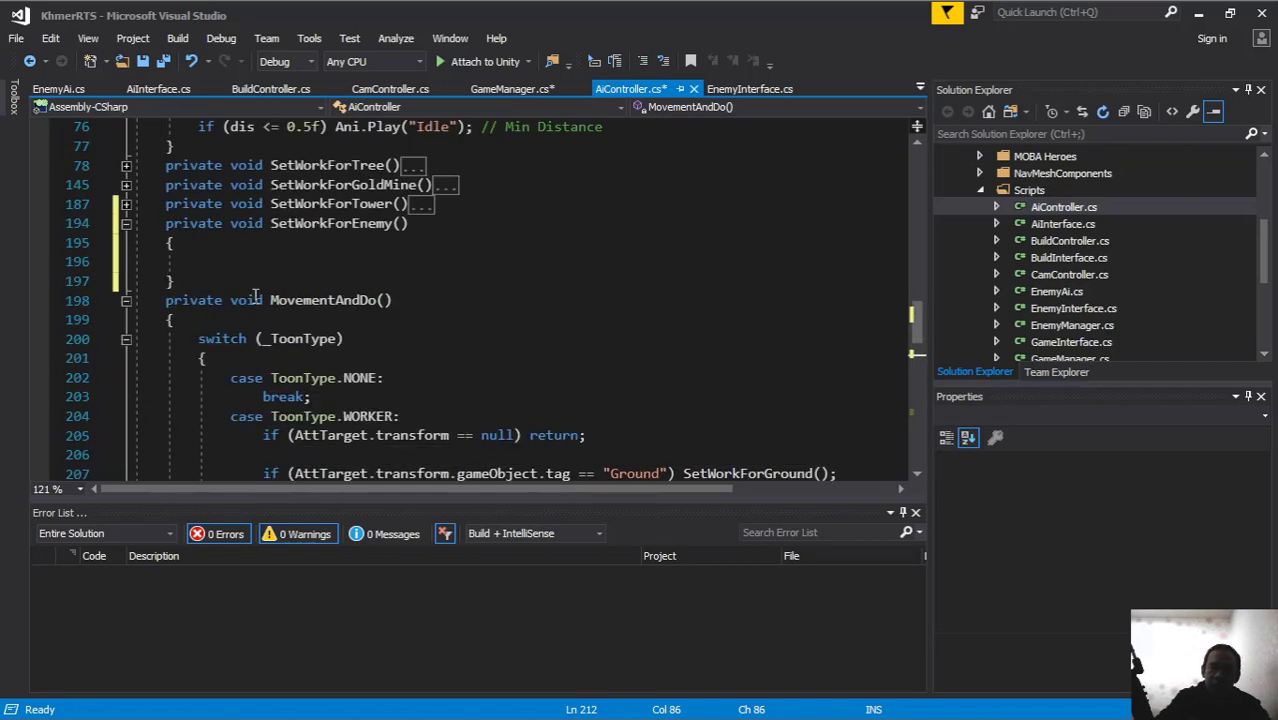
pyautogui.scroll(1, 217, 308)
pyautogui.click(227, 319)
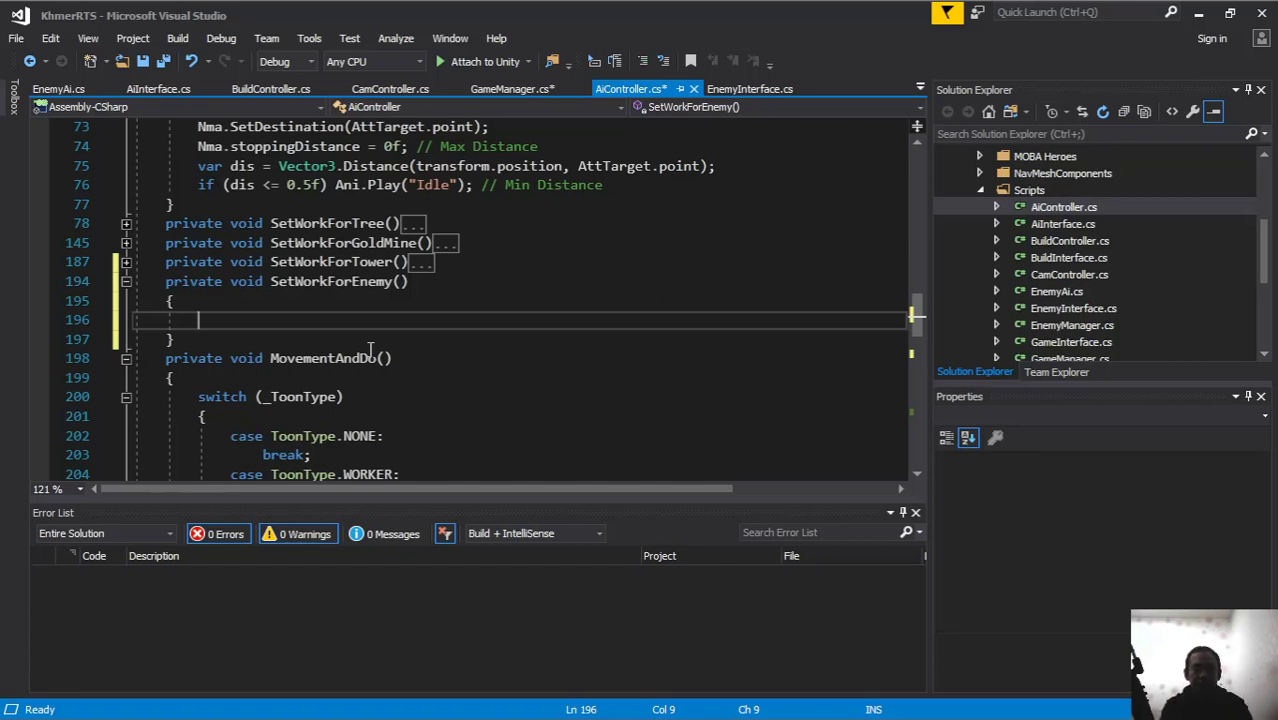
pyautogui.write('ge')
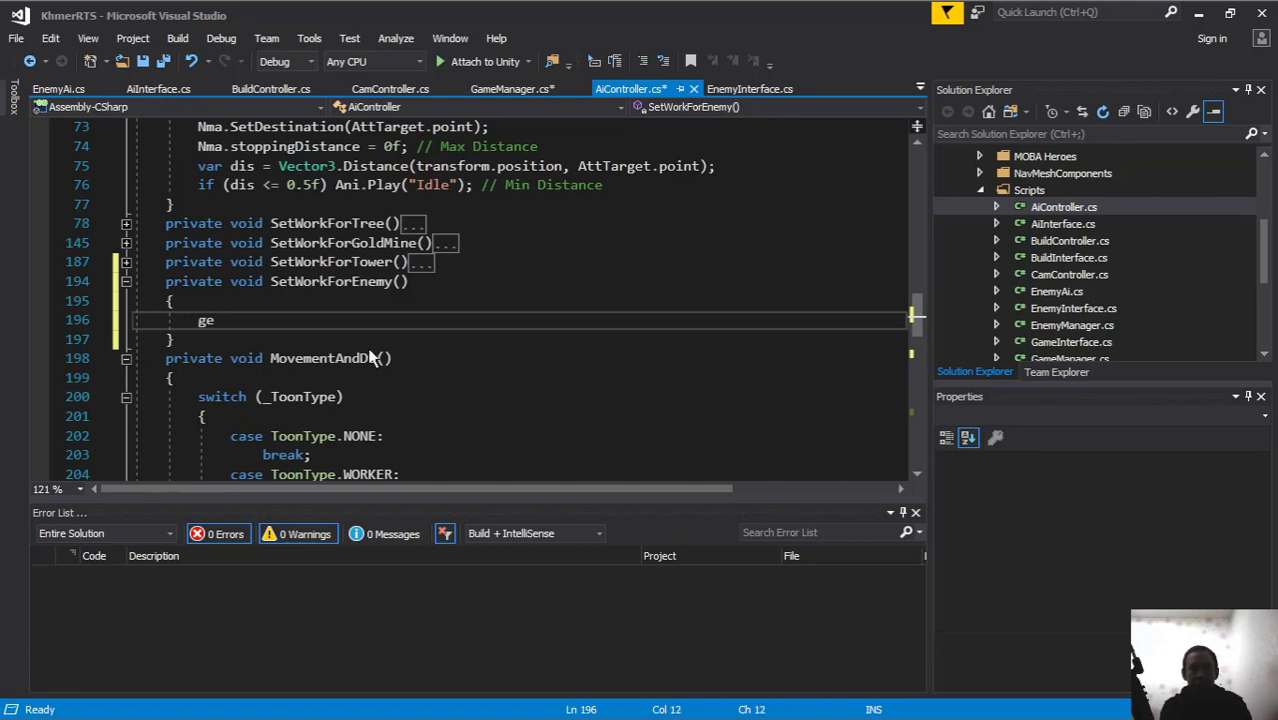
pyautogui.write('ar ')
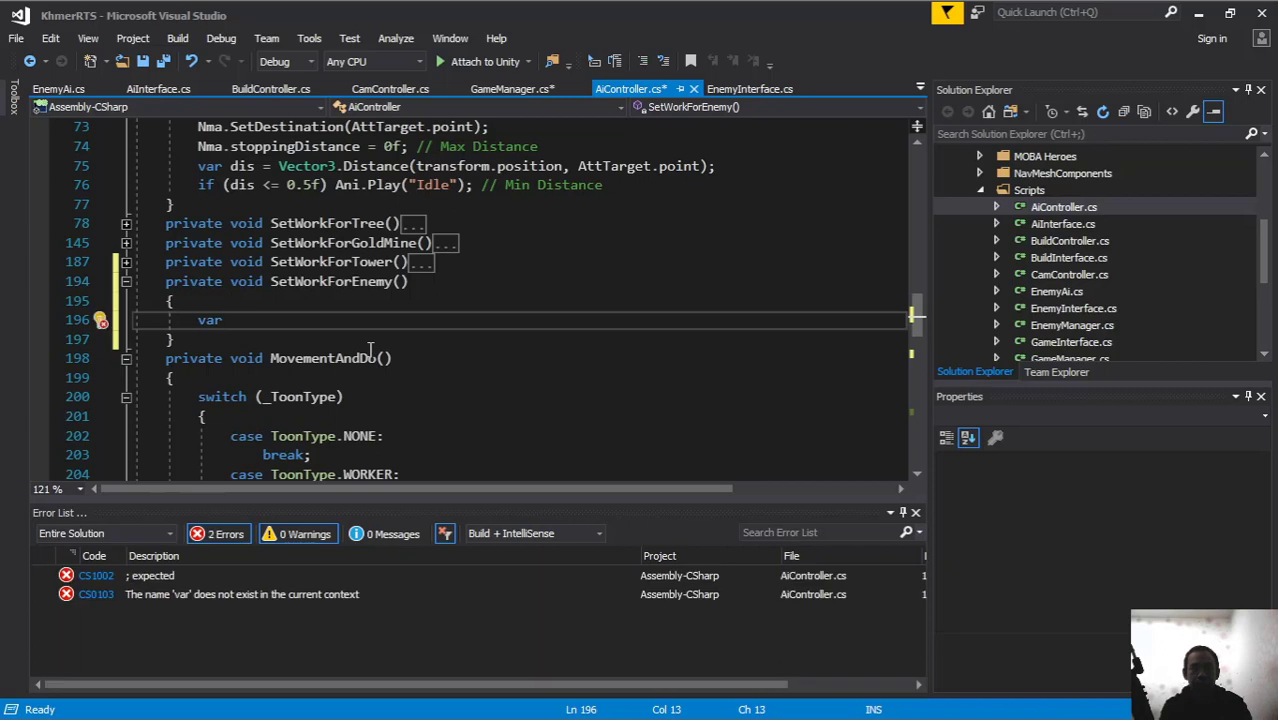
pyautogui.write('ai')
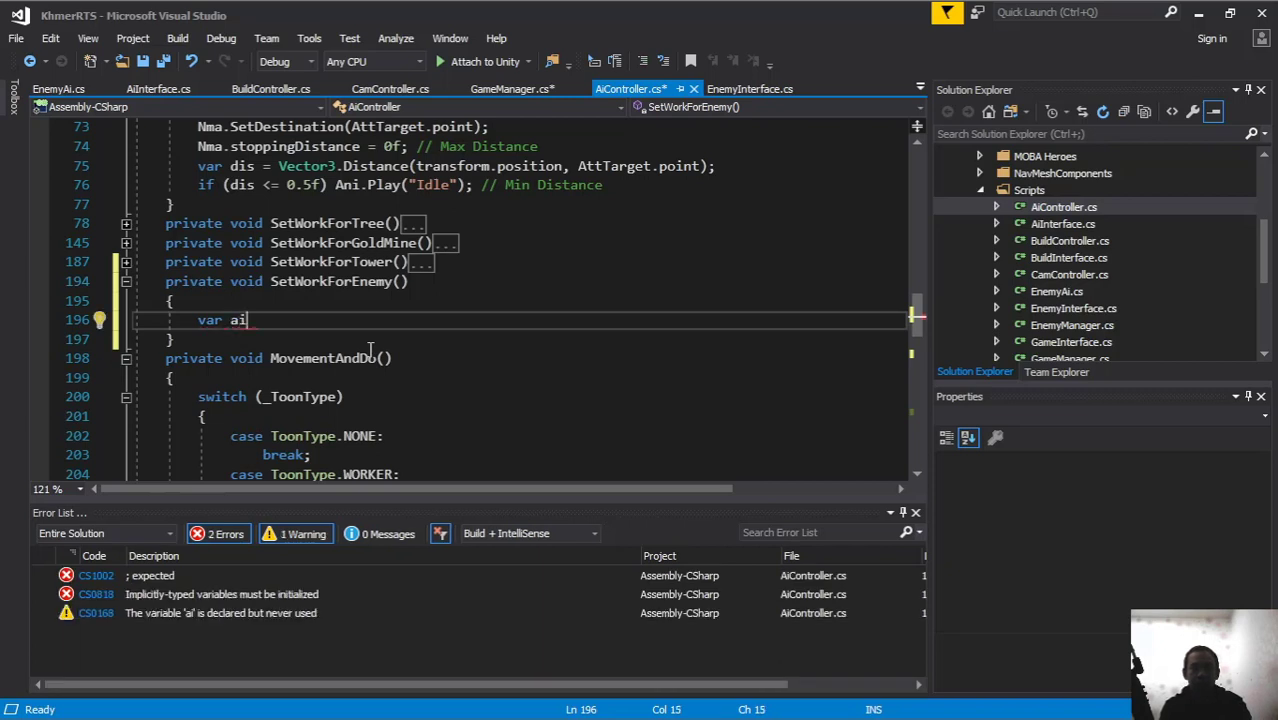
pyautogui.write(' = G')
pyautogui.write('etComponent<')
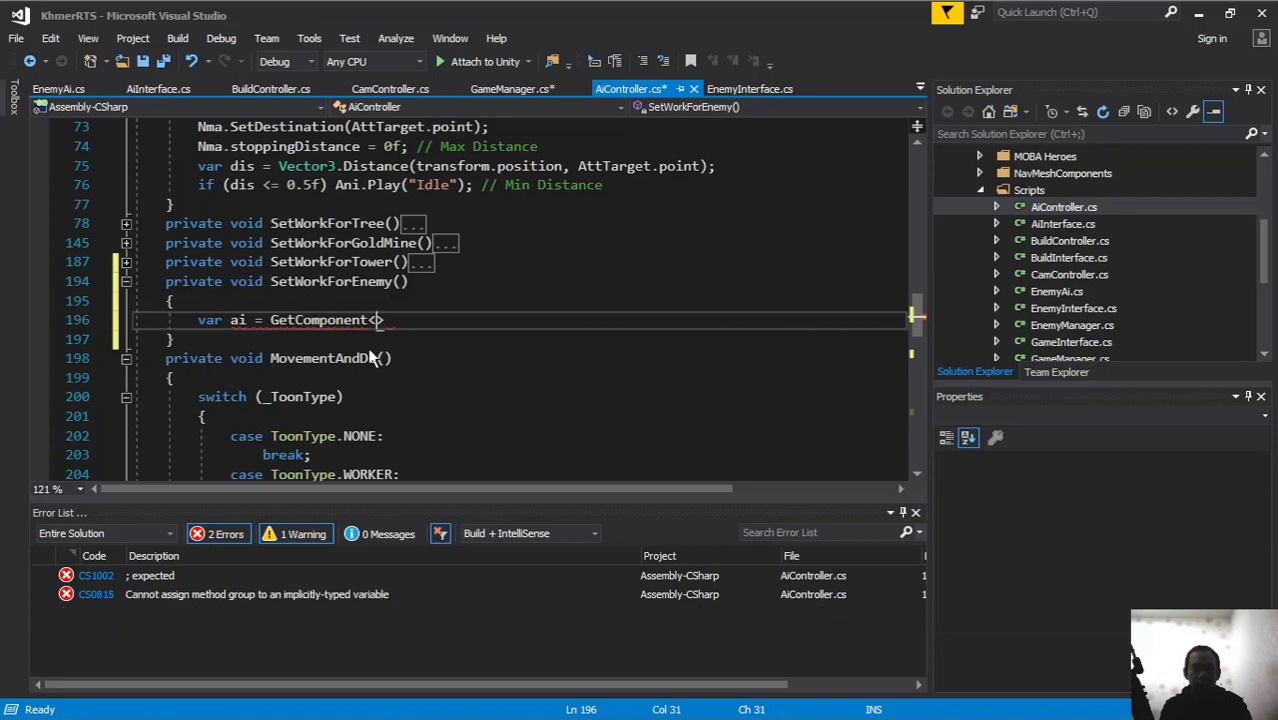
pyautogui.write('AiInterface(')
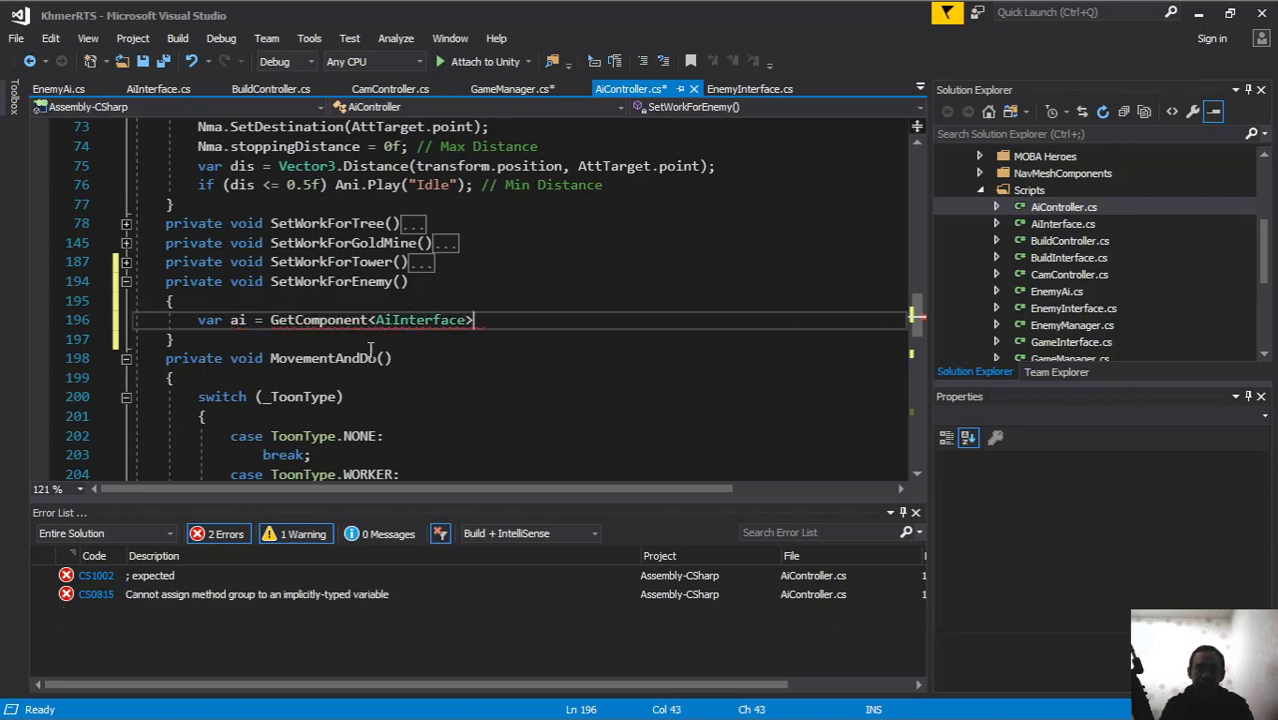
pyautogui.write(');')
pyautogui.press('Return')
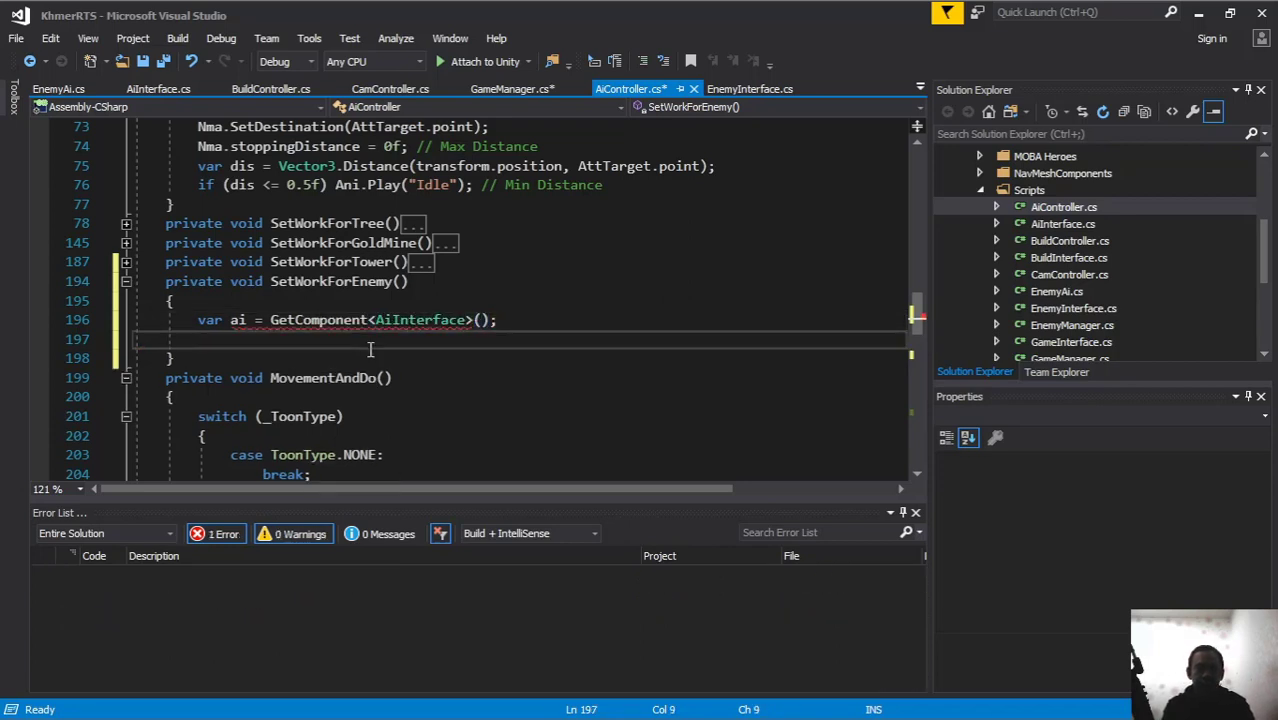
# Step: Add 'if (ai.IsDie) return;' as an early exit and start a new line
pyautogui.write('i')
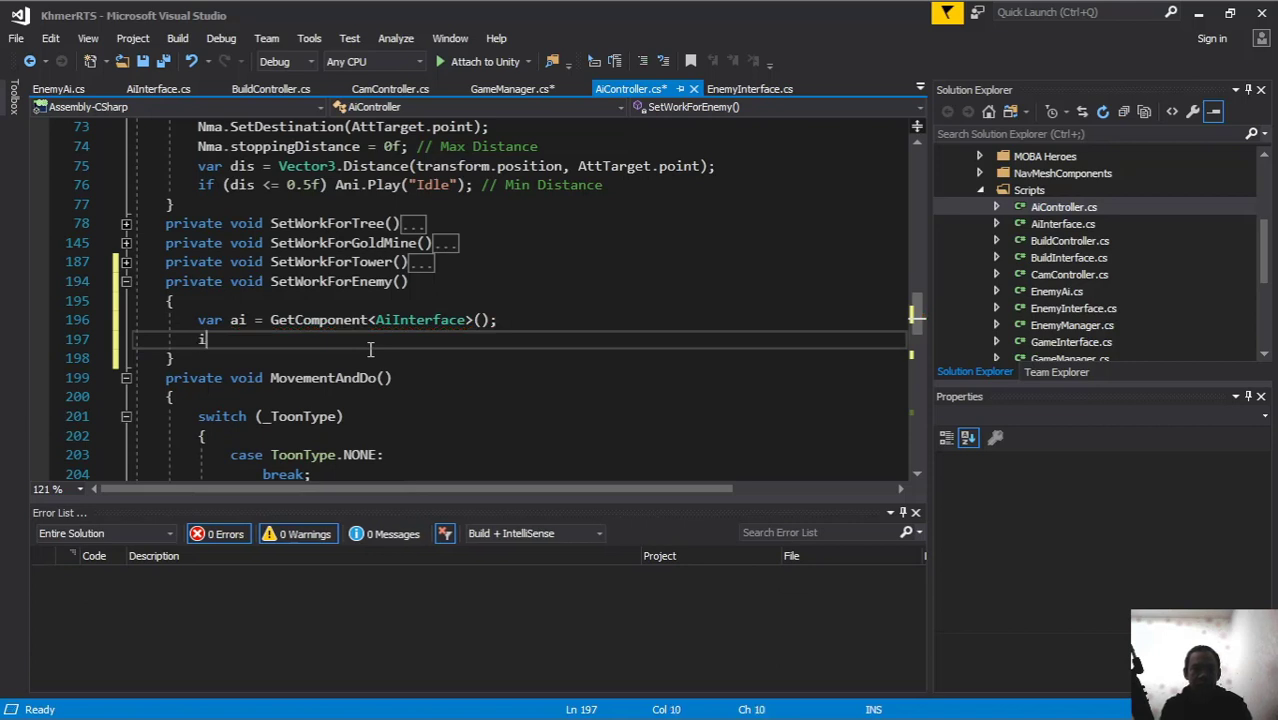
pyautogui.write('f')
pyautogui.press('Tab')
pyautogui.press('Tab')
pyautogui.hotkey('ctrl', 'z')
pyautogui.write('(')
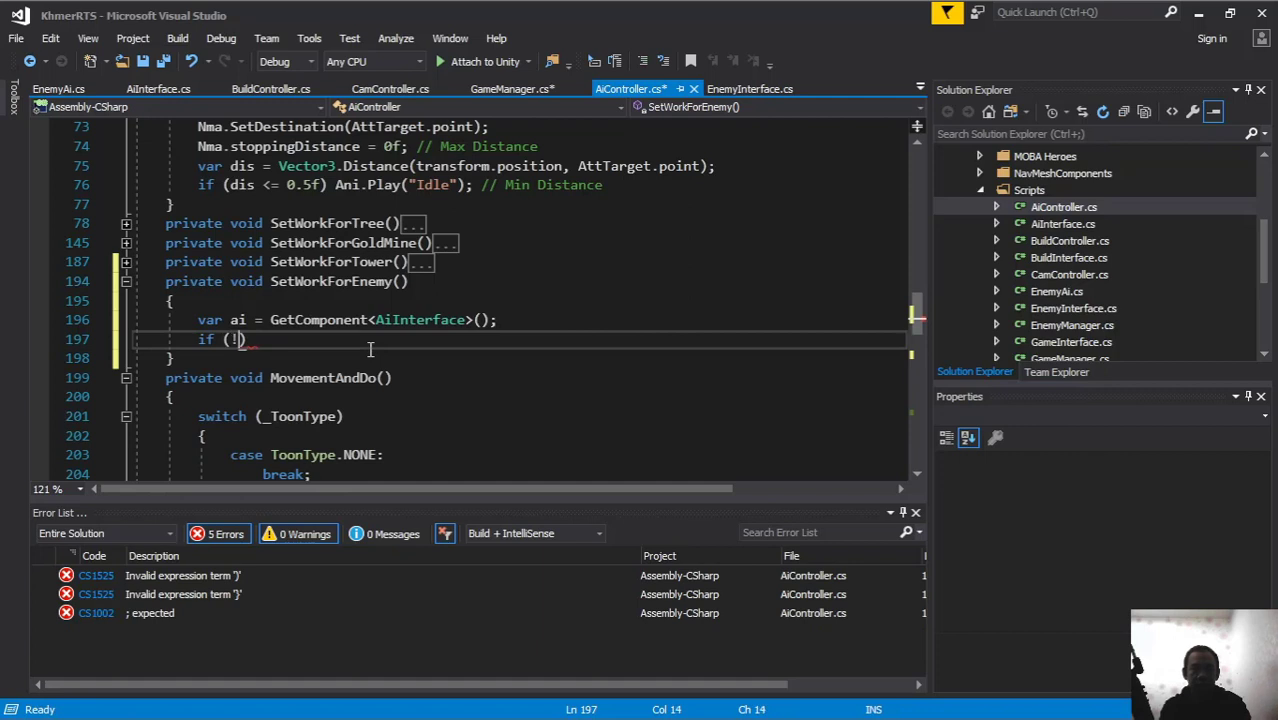
pyautogui.write('ai.Is')
pyautogui.write('Die) ')
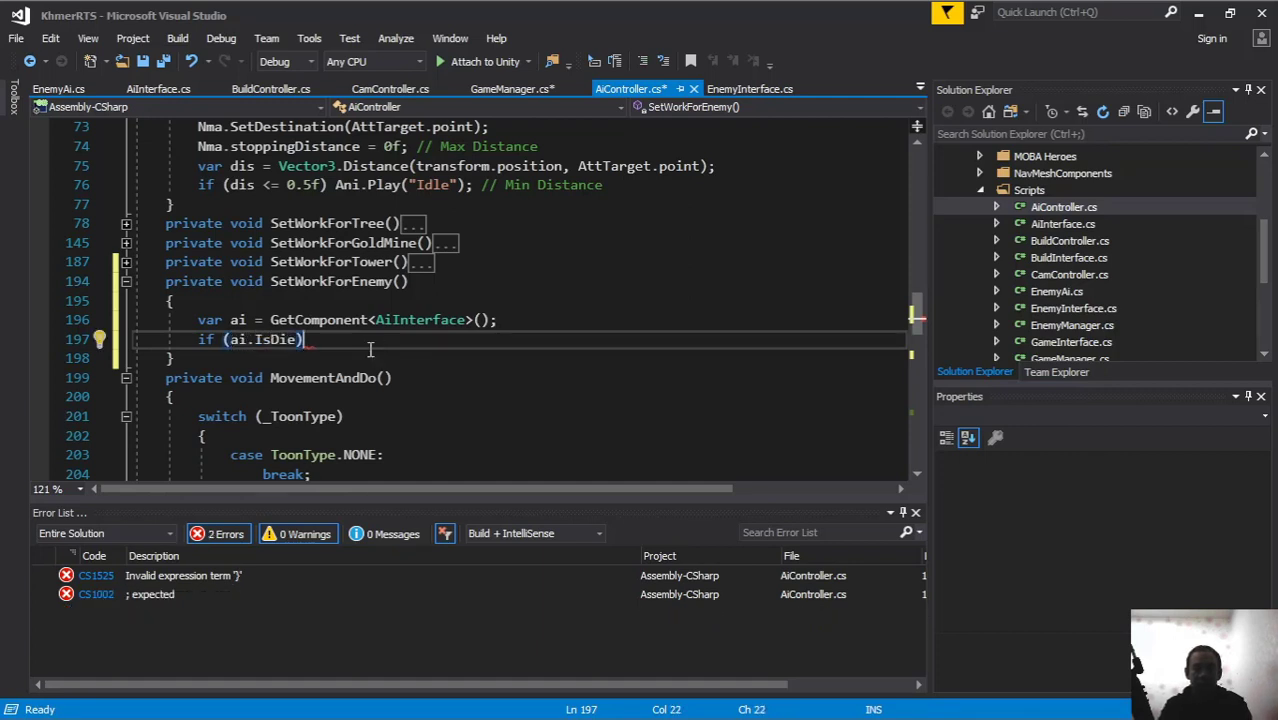
pyautogui.write('return;')
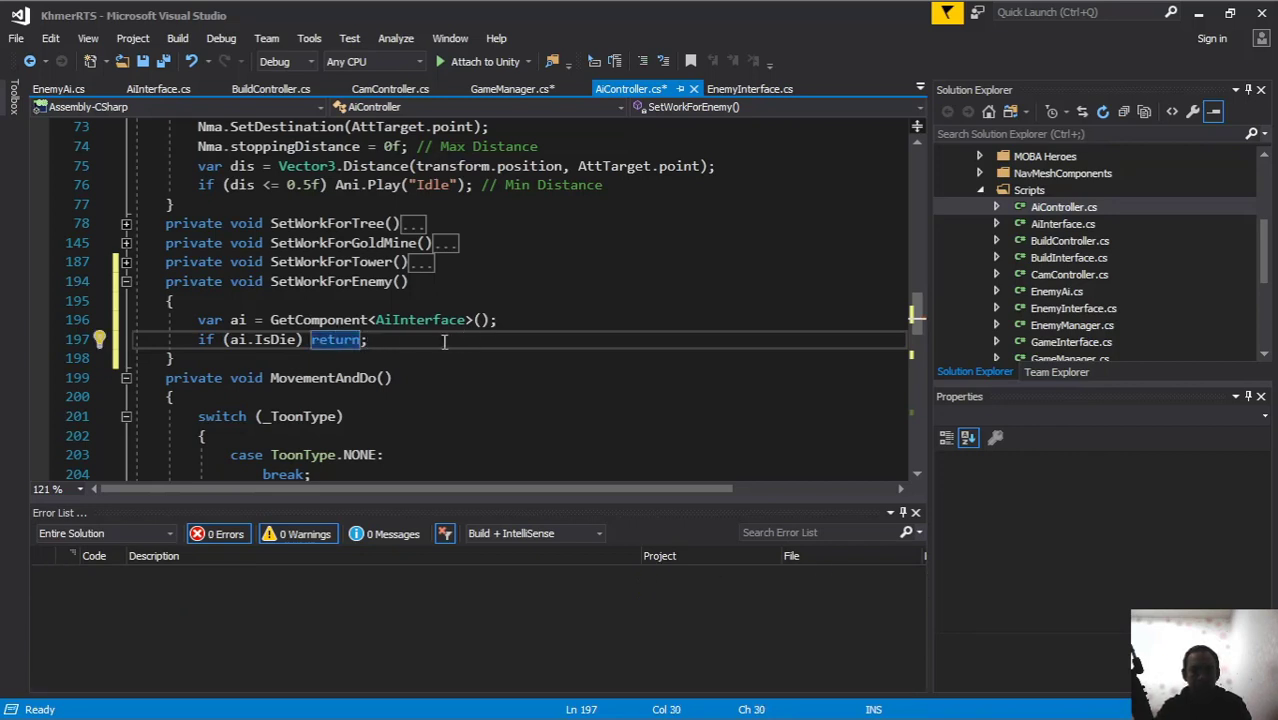
pyautogui.press('Return')
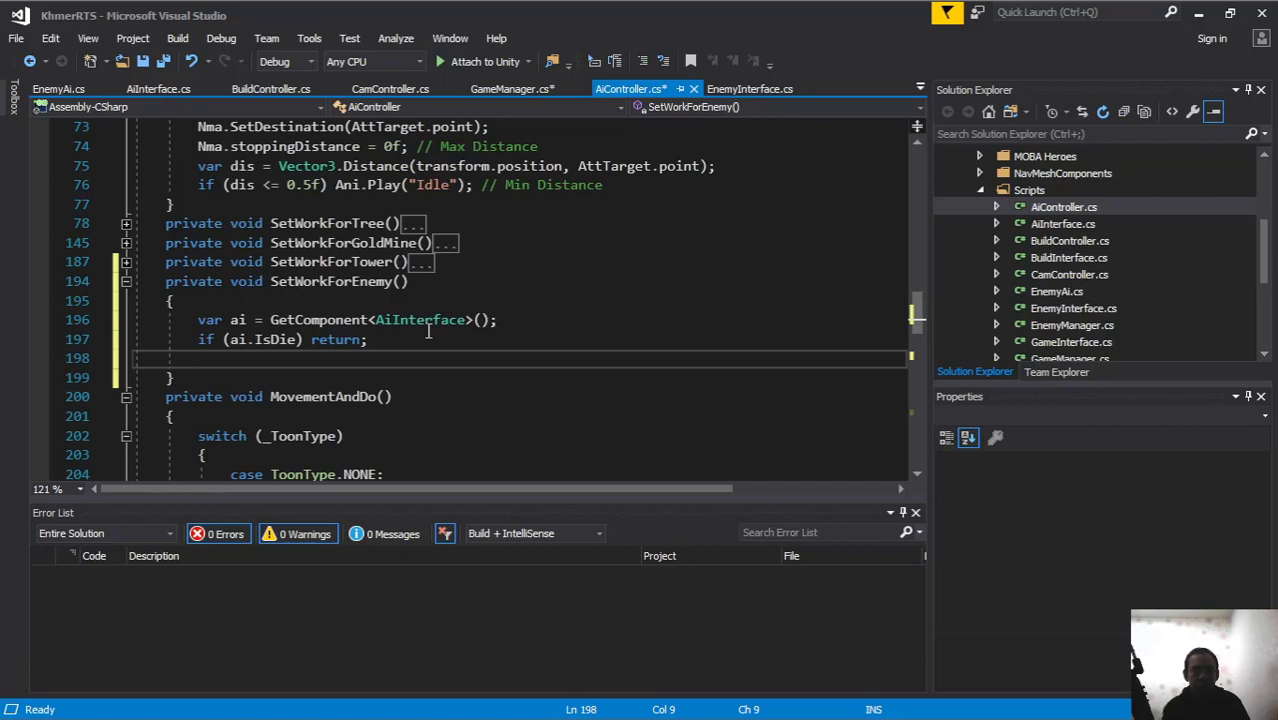
# Step: Add Nma.SetDestination(AttTarget); with IntelliSense completing SetDestination and AttTarget
pyautogui.press('Return')
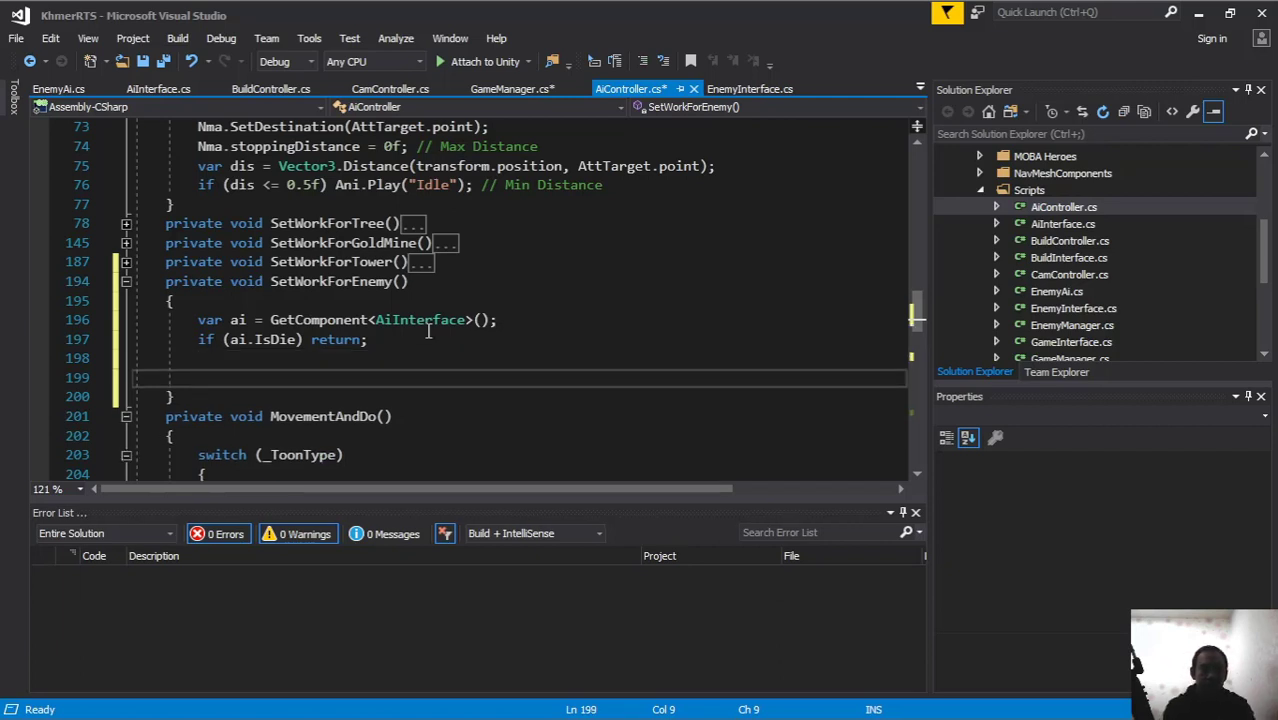
pyautogui.write('nma.se')
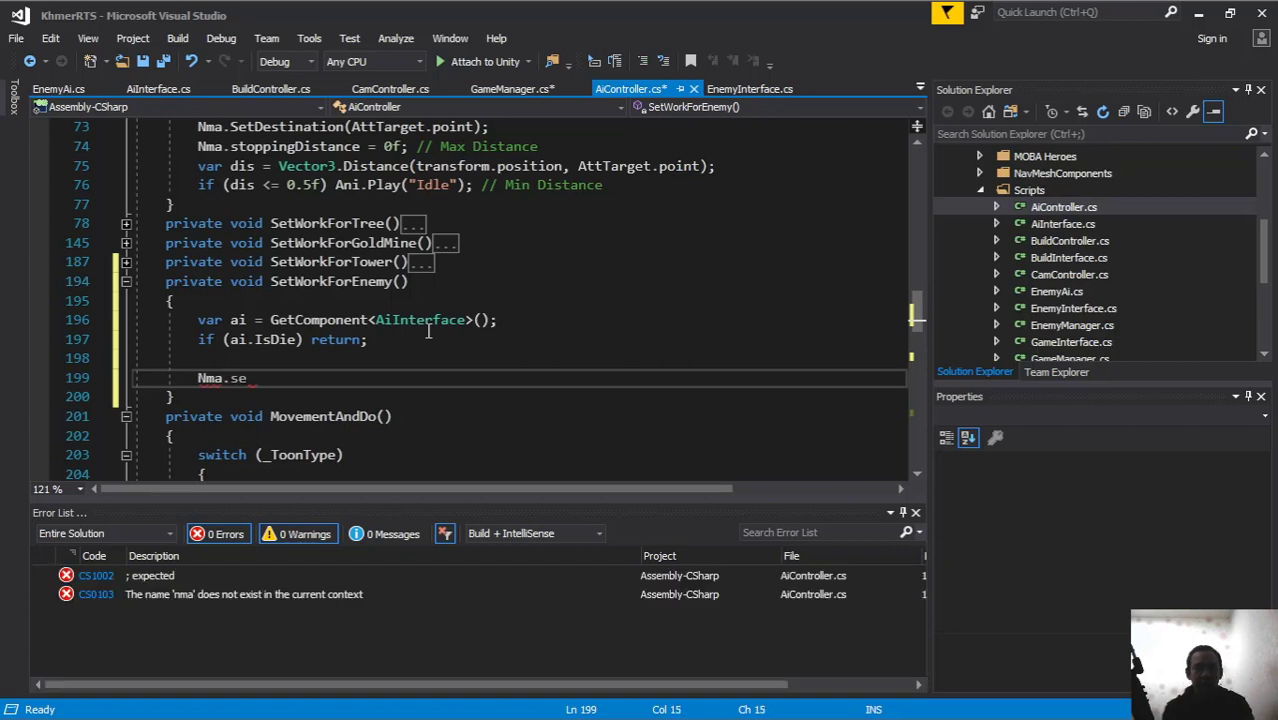
pyautogui.write('tdi')
pyautogui.hotkey('ctrl', 'space')
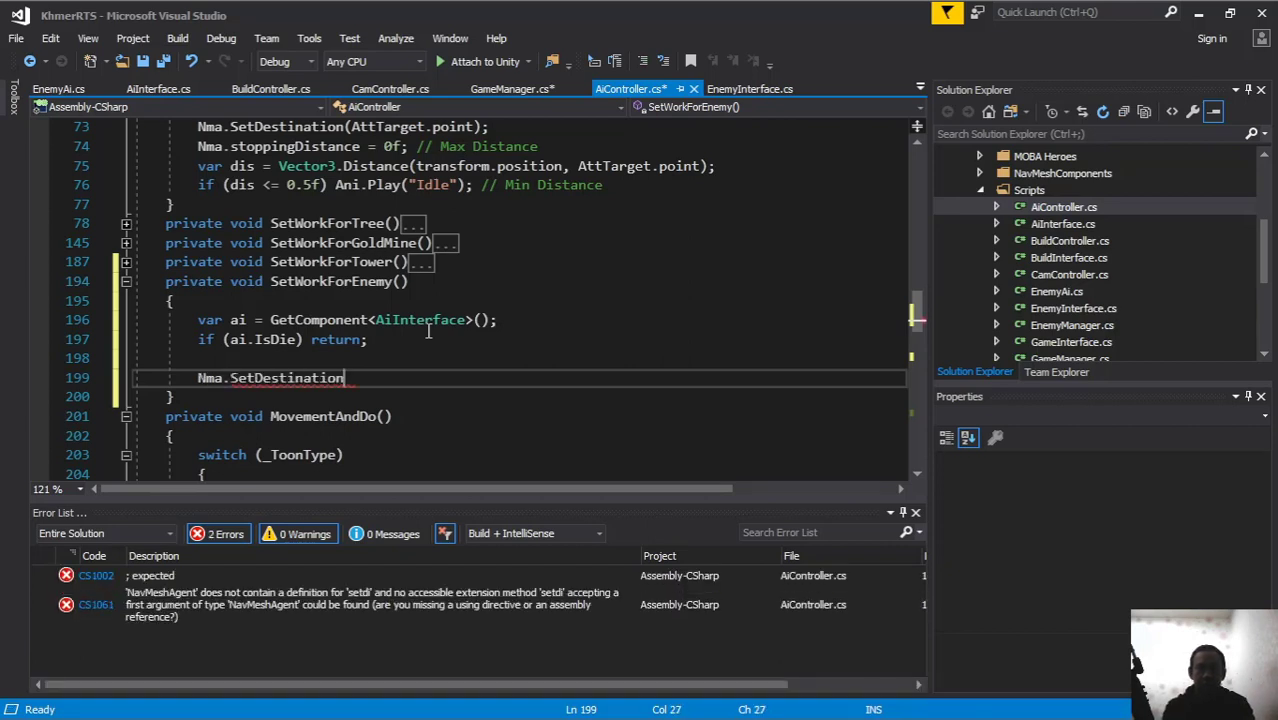
pyautogui.write('(att')
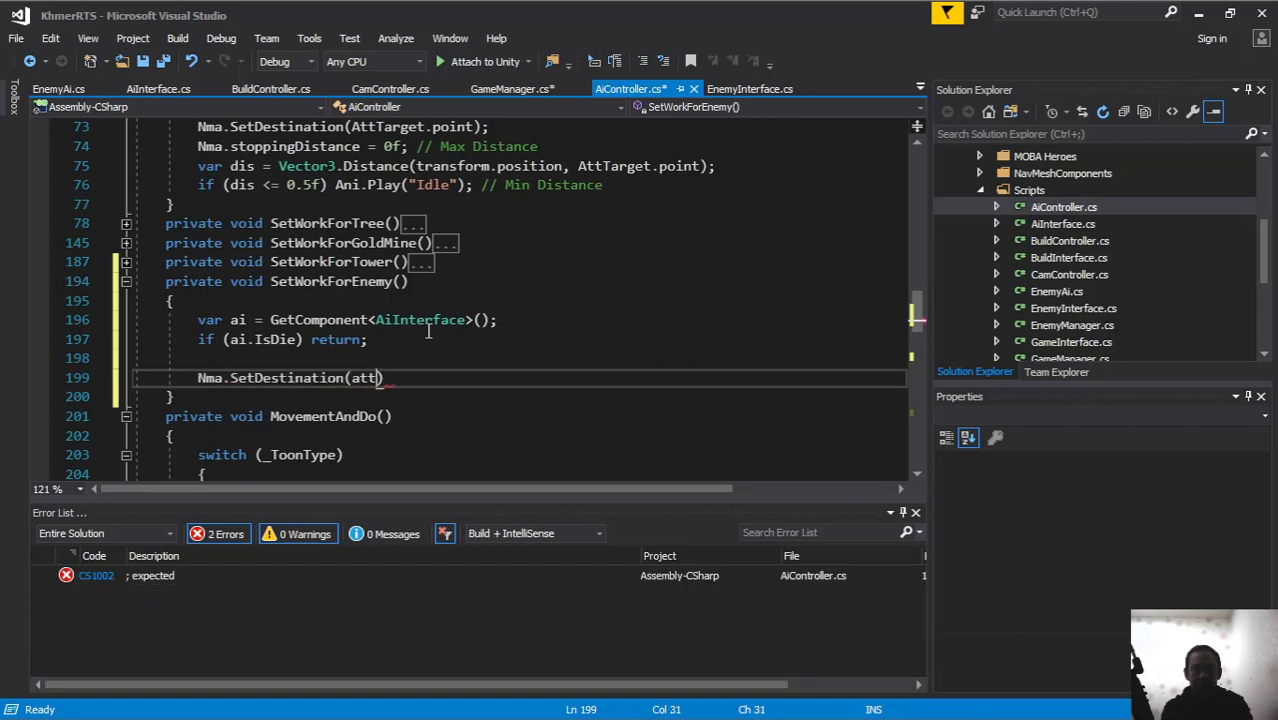
pyautogui.hotkey('ctrl', 'space')
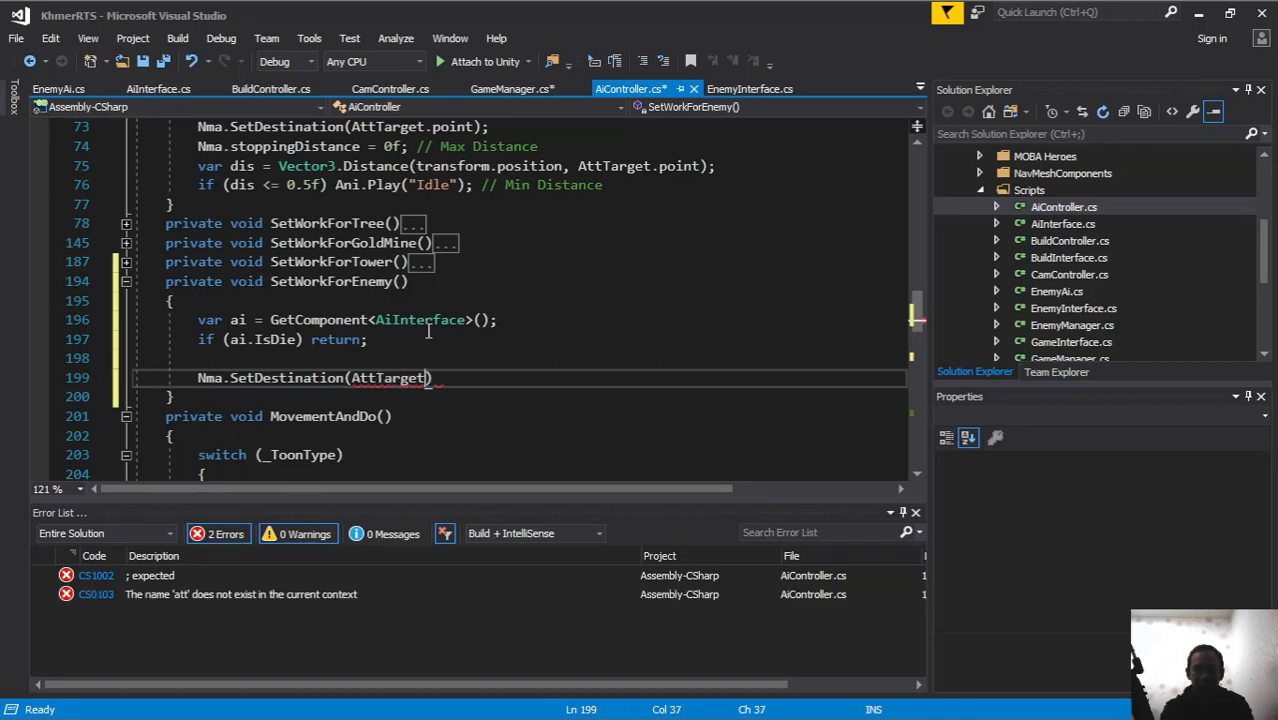
pyautogui.write('0')
pyautogui.press('BackSpace')
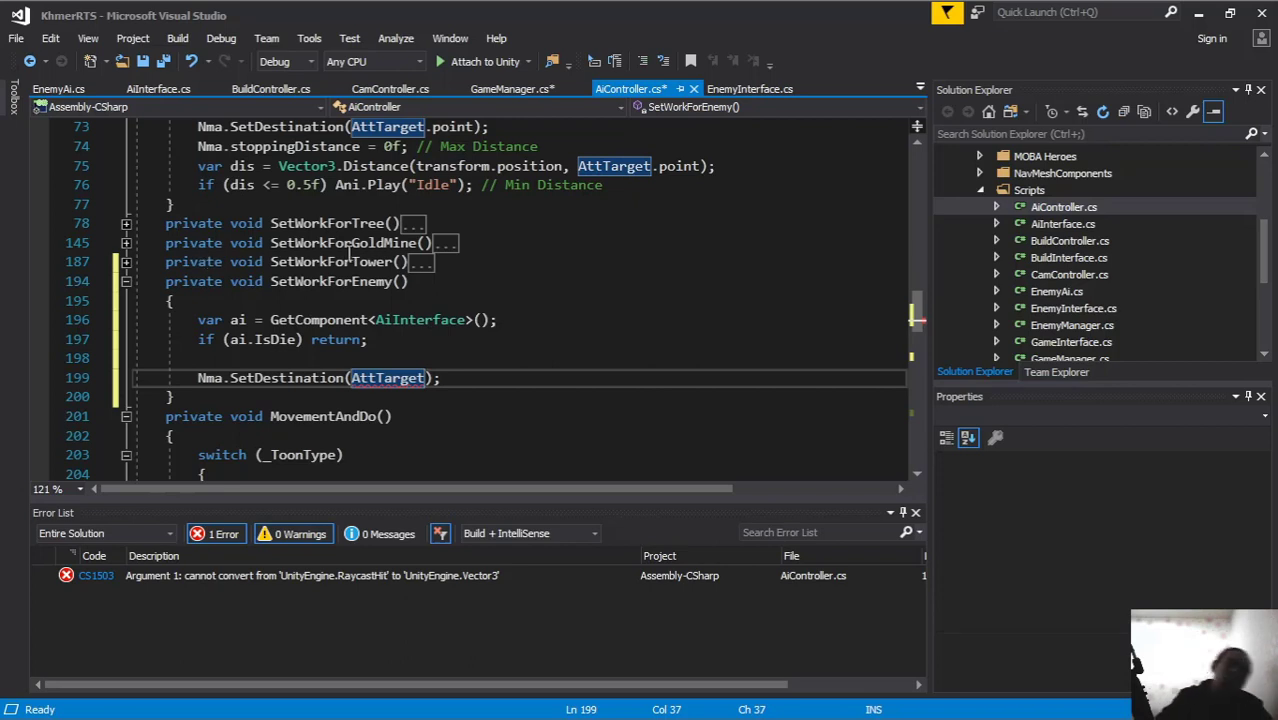
pyautogui.click(59, 90)
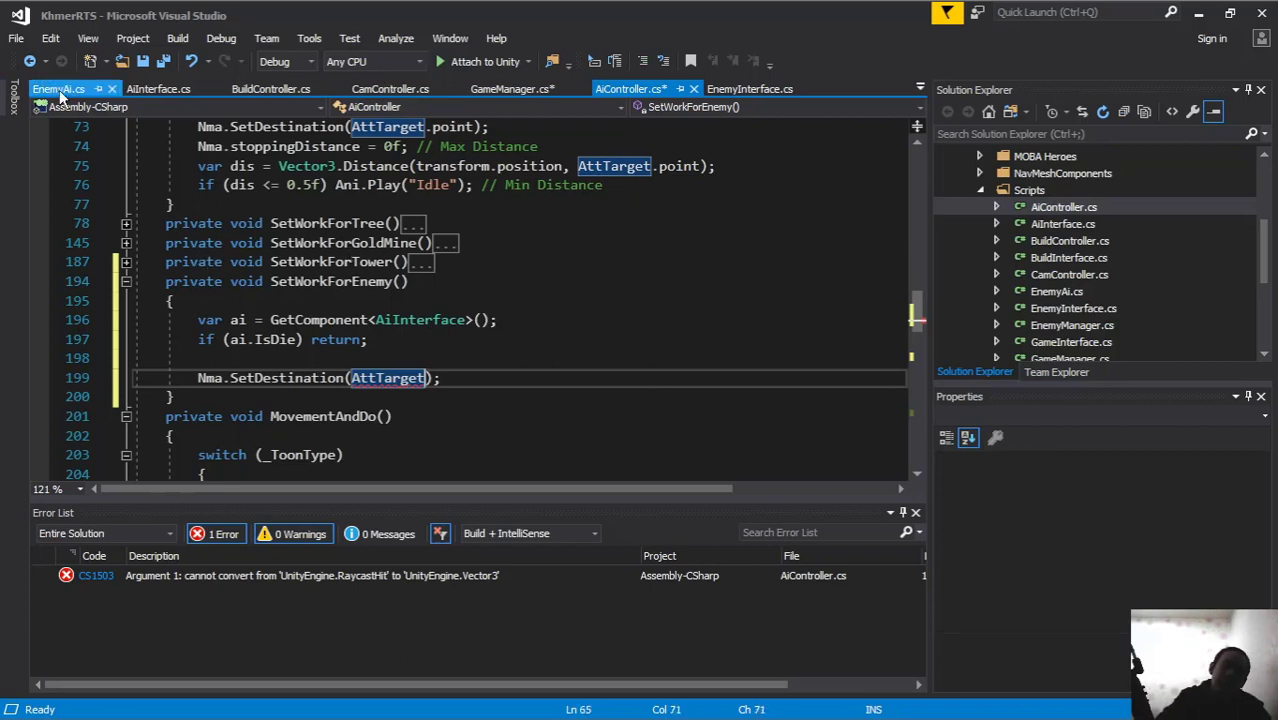
pyautogui.scroll(12, 463, 255)
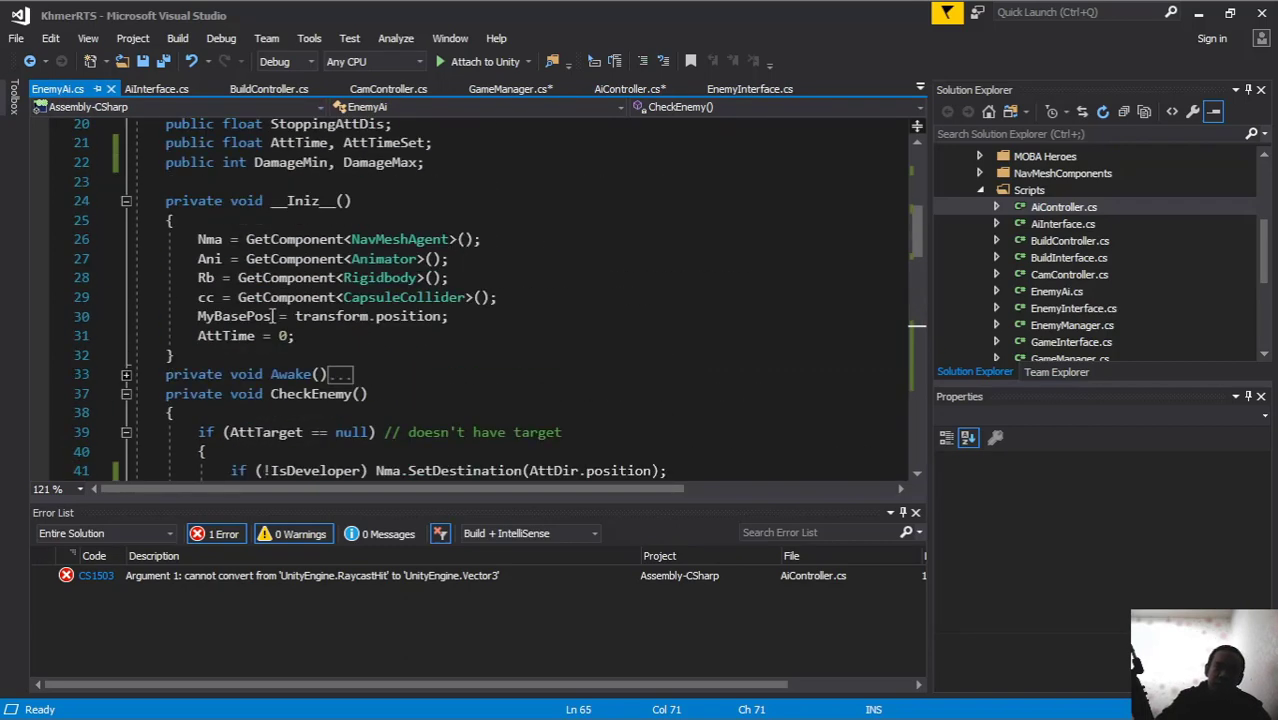
pyautogui.doubleClick(252, 318)
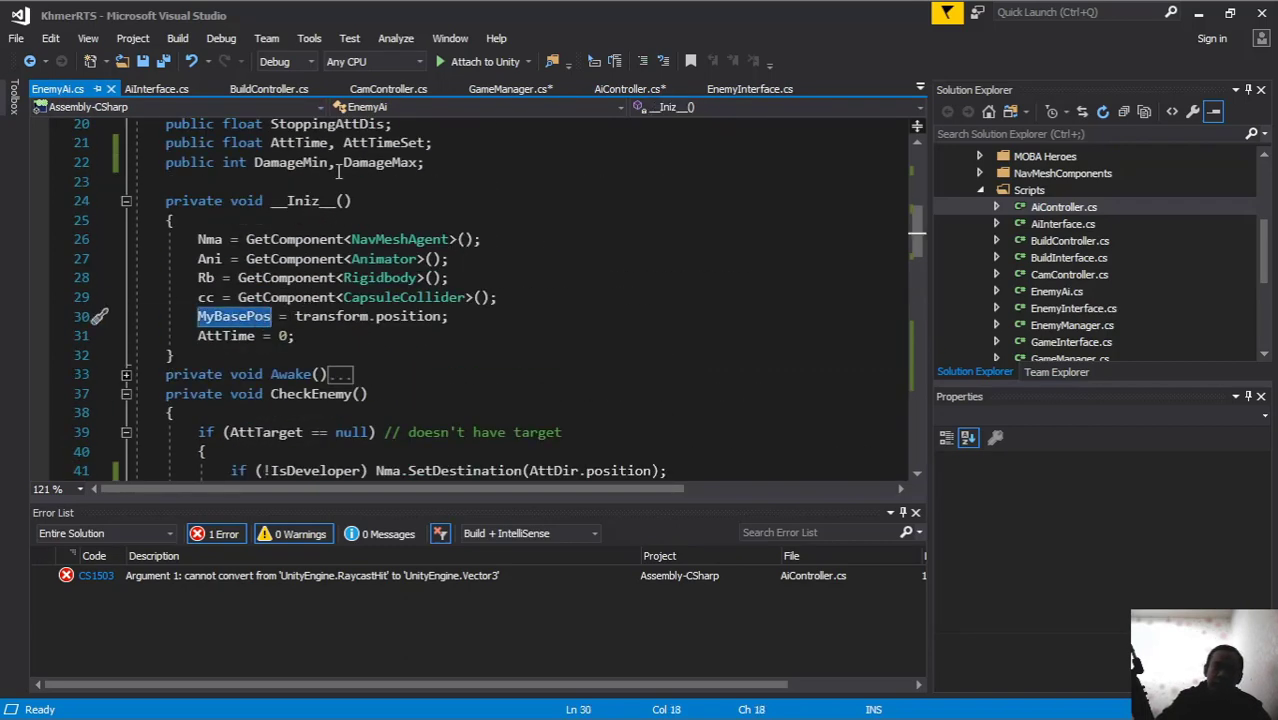
pyautogui.scroll(2, 375, 232)
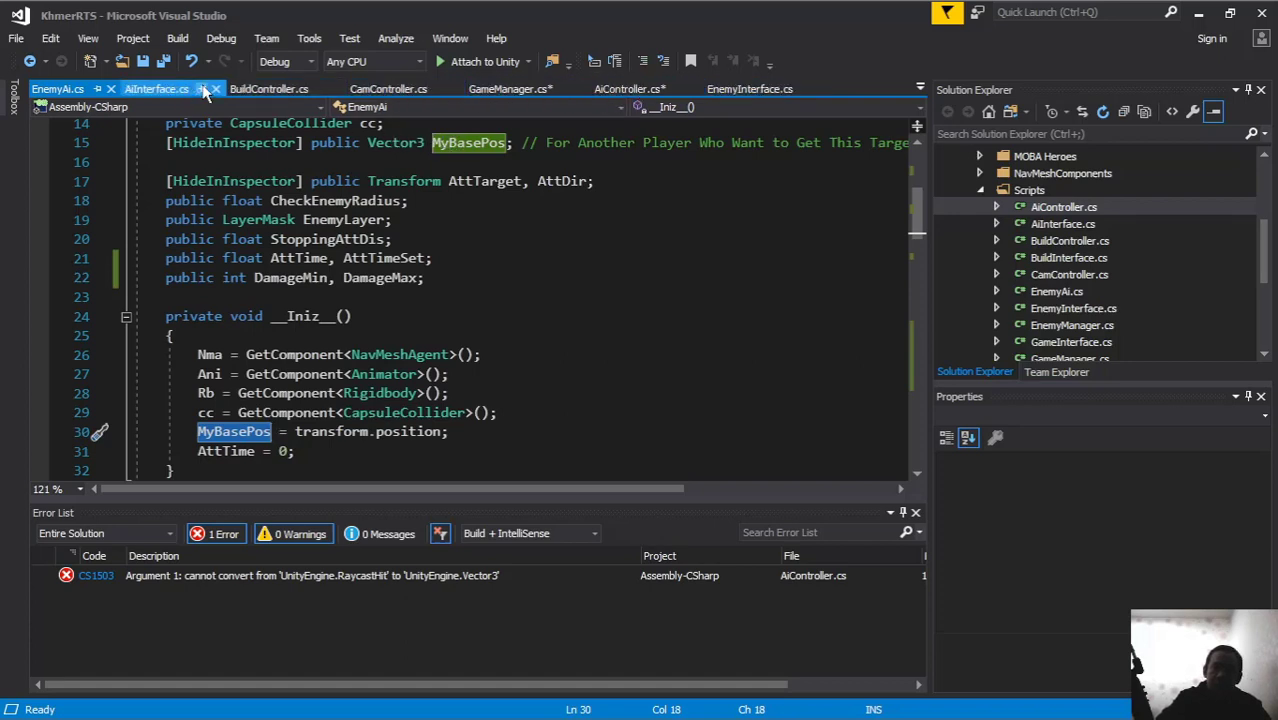
pyautogui.click(631, 92)
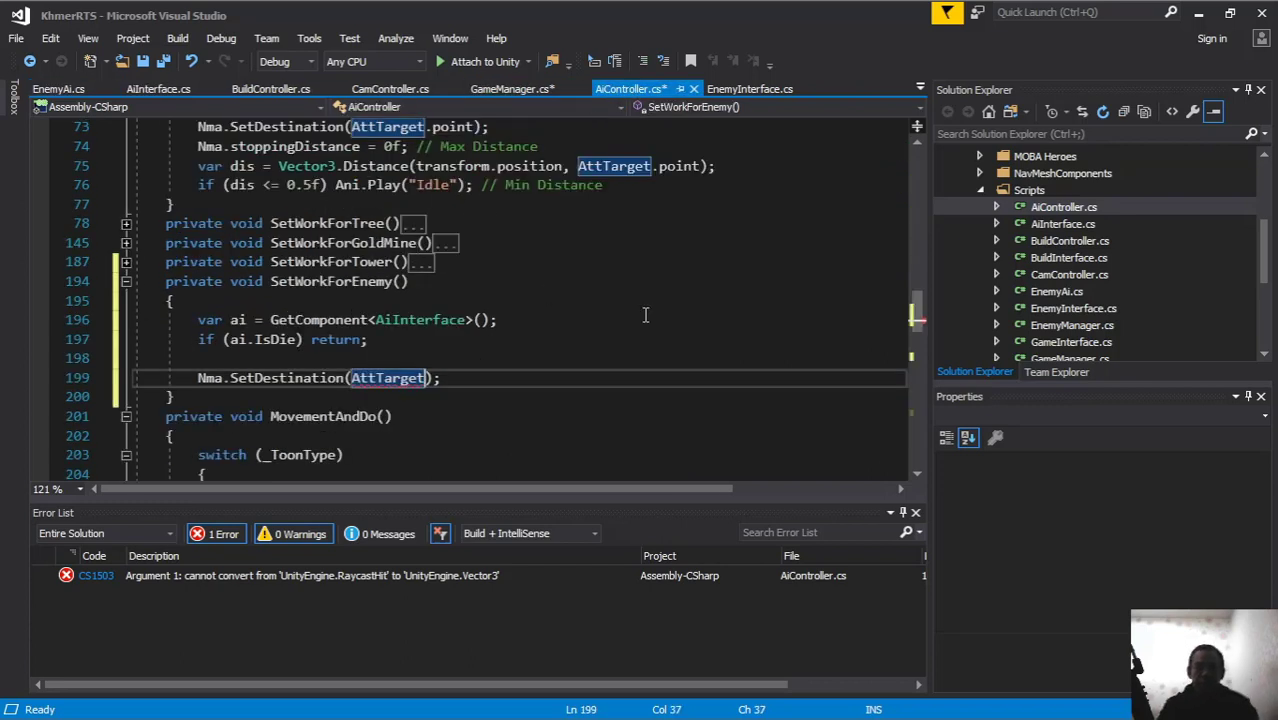
# Step: Change the destination to AttTarget.transform.GetComponent<EnemyAi>().MyBasePos and start a new line below
pyautogui.write('.get')
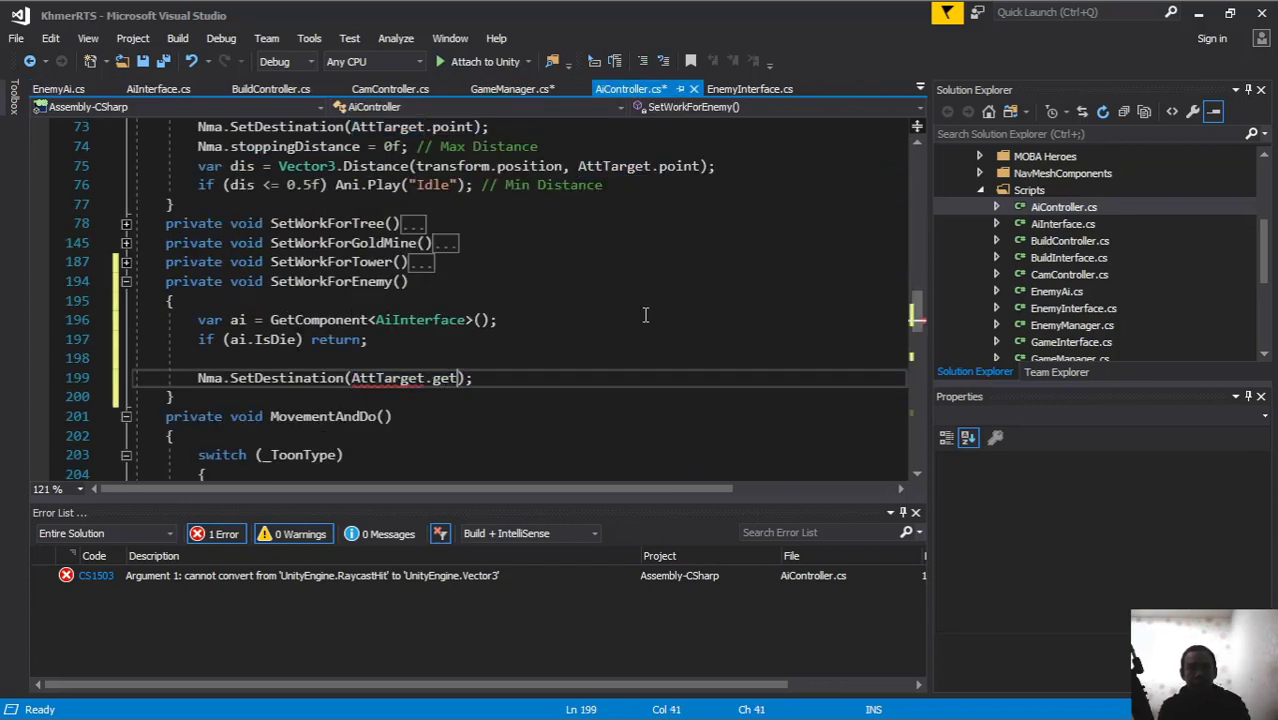
pyautogui.write('com')
pyautogui.press('BackSpace')
pyautogui.press('BackSpace')
pyautogui.press('BackSpace')
pyautogui.press('BackSpace')
pyautogui.press('BackSpace')
pyautogui.press('BackSpace')
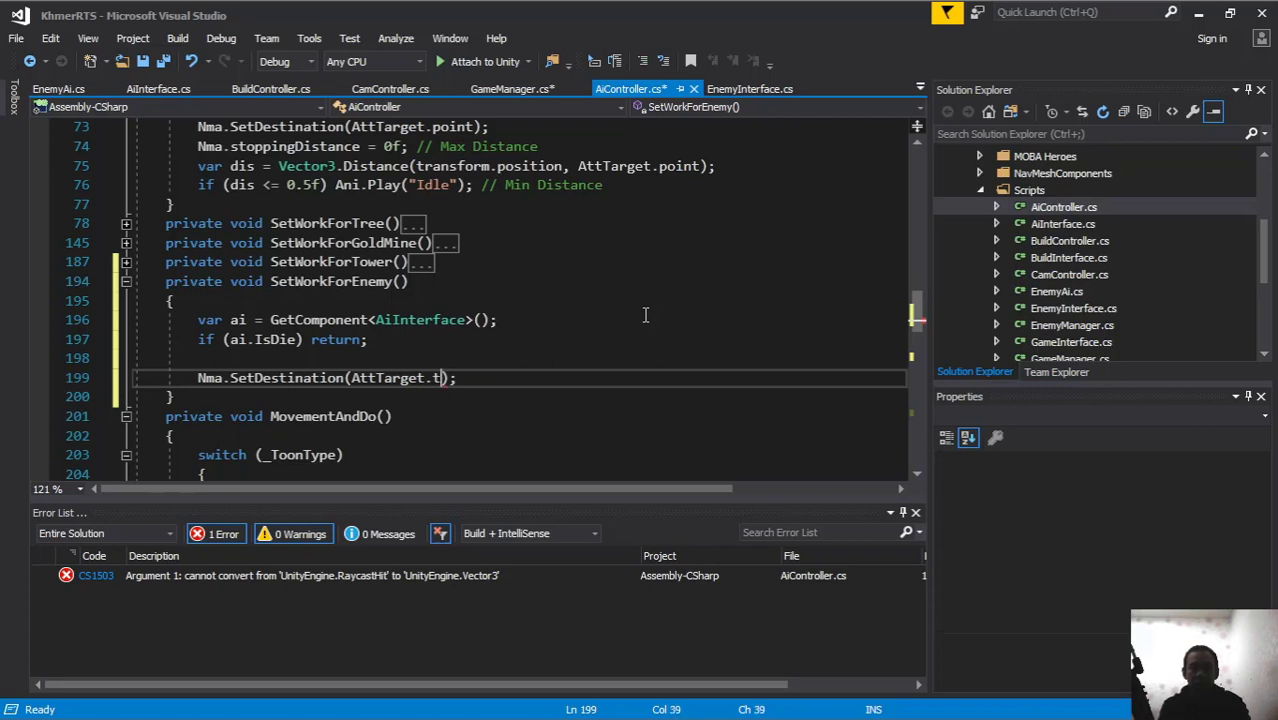
pyautogui.write('transform.getcom<')
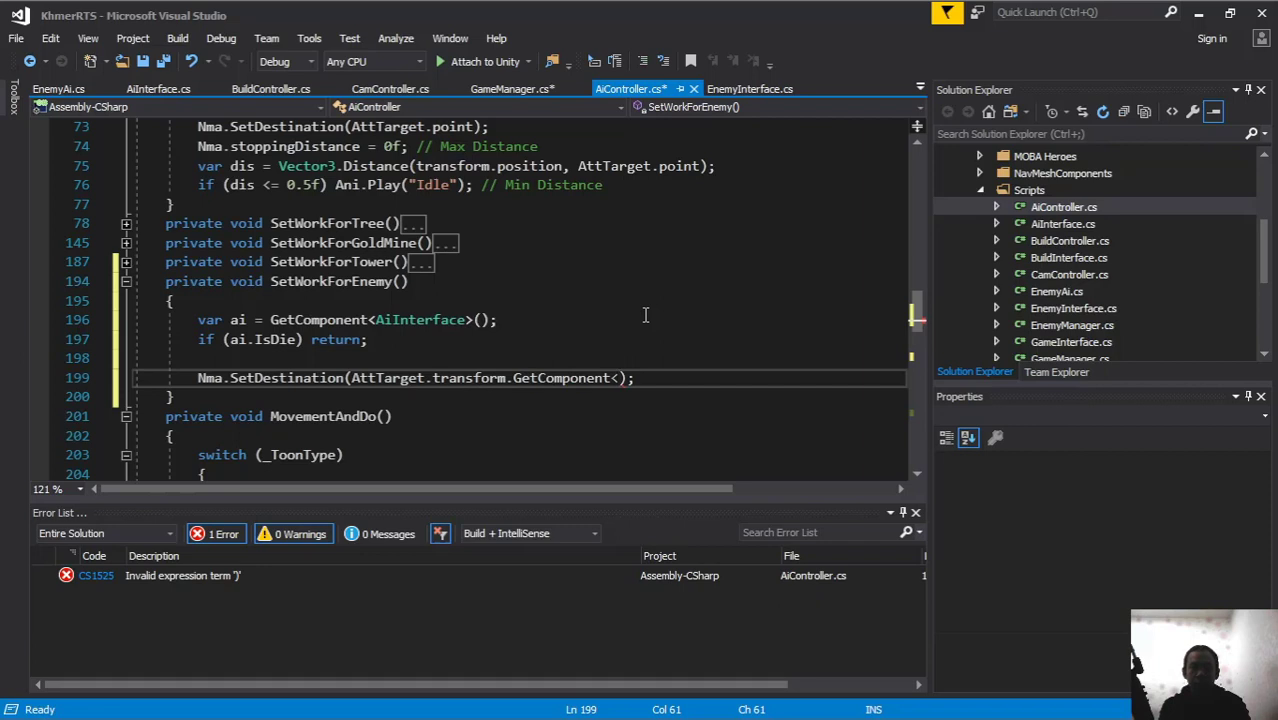
pyautogui.write('enemyAi')
pyautogui.write('>().m')
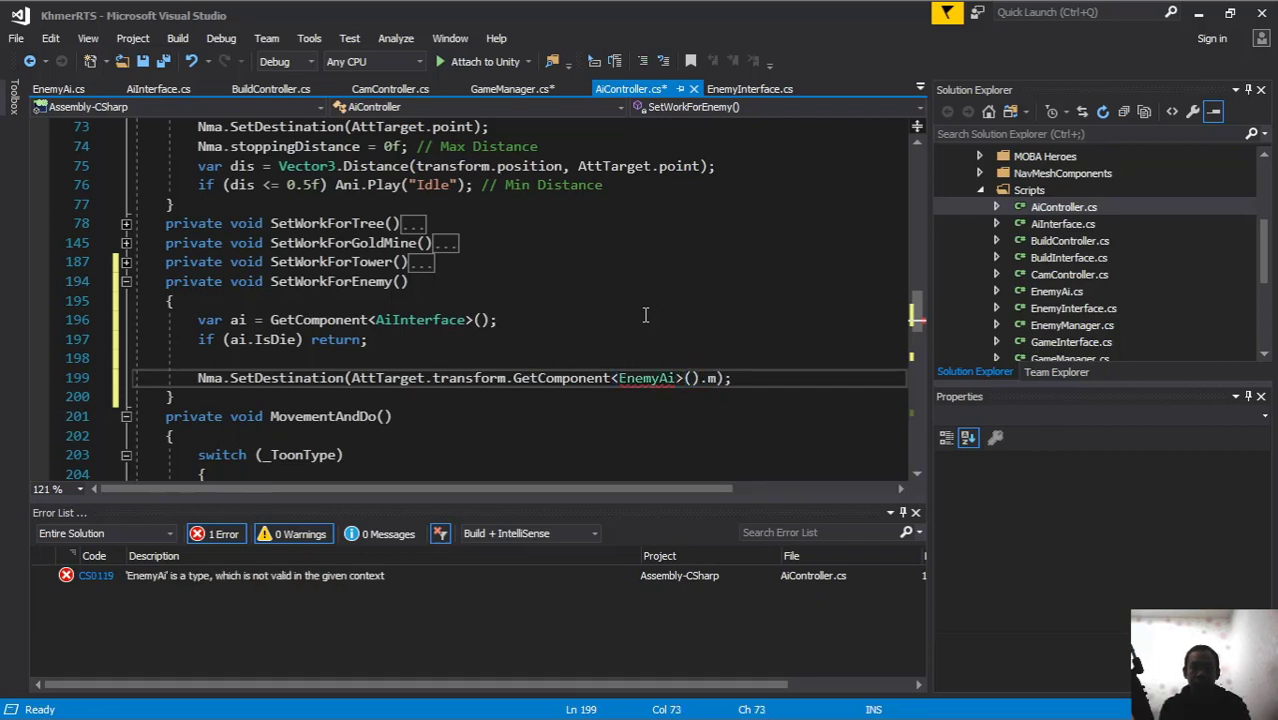
pyautogui.write('y')
pyautogui.press('Tab')
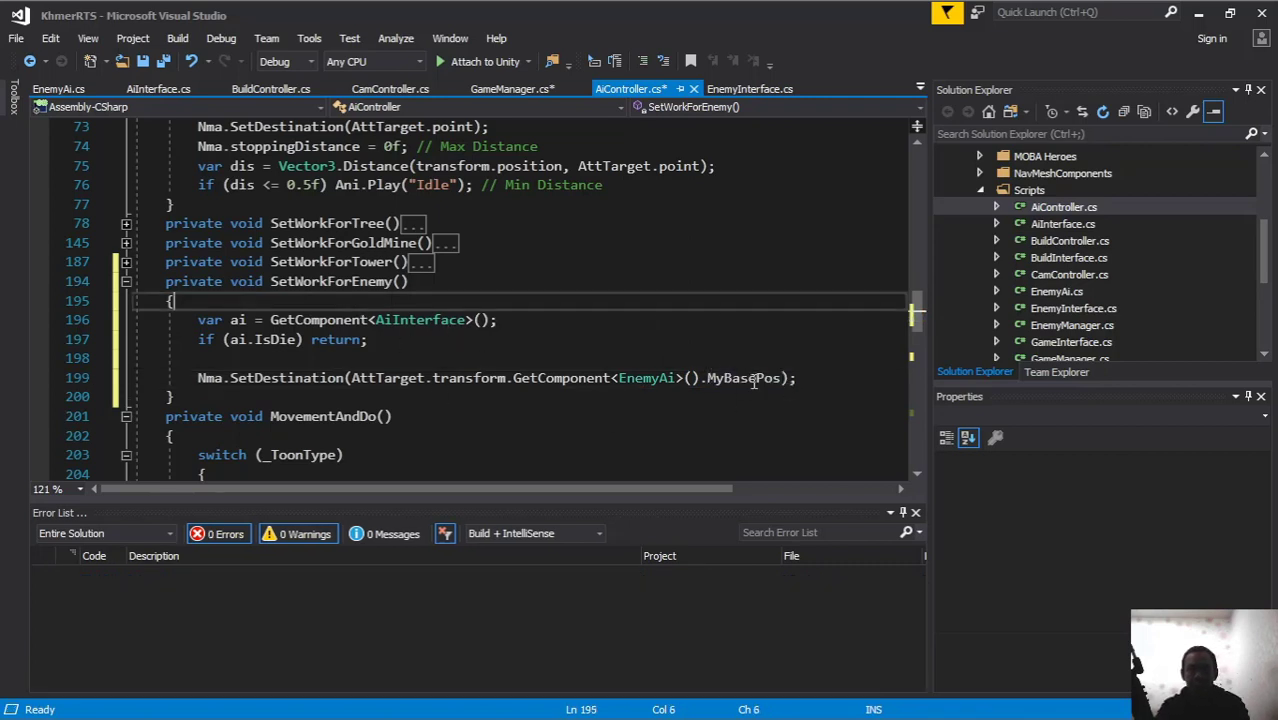
pyautogui.doubleClick(650, 380)
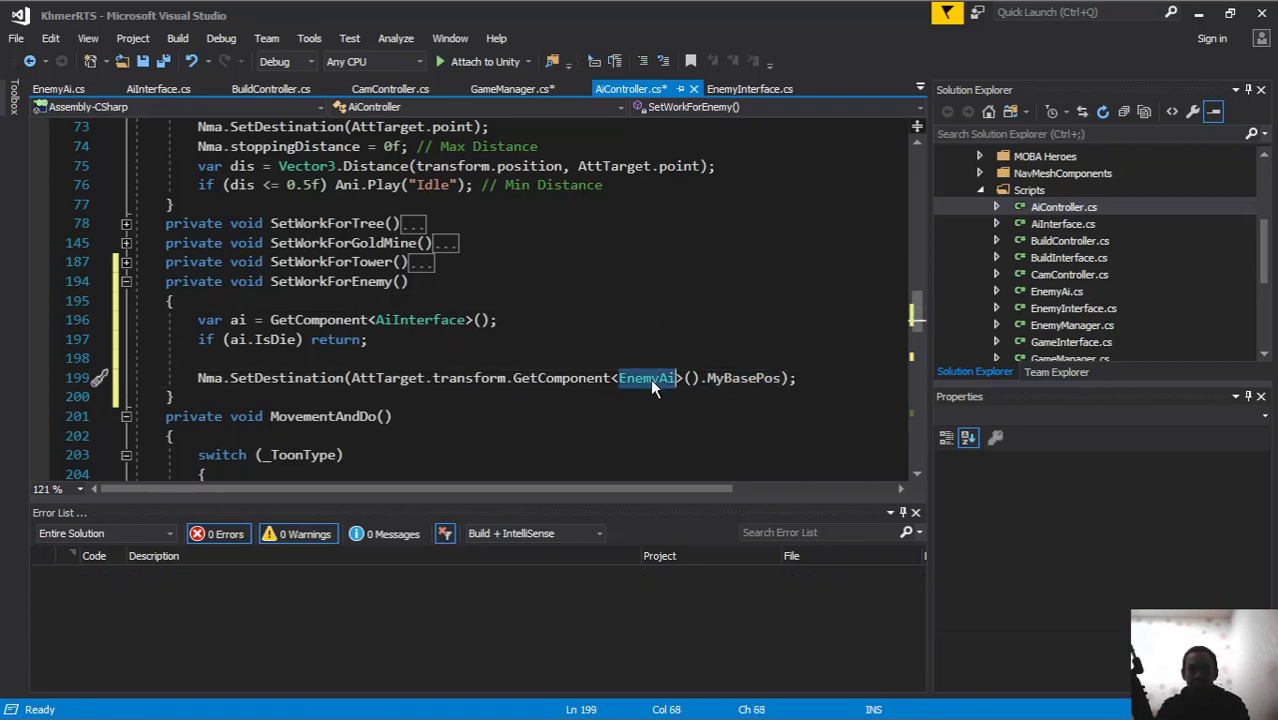
pyautogui.click(383, 378)
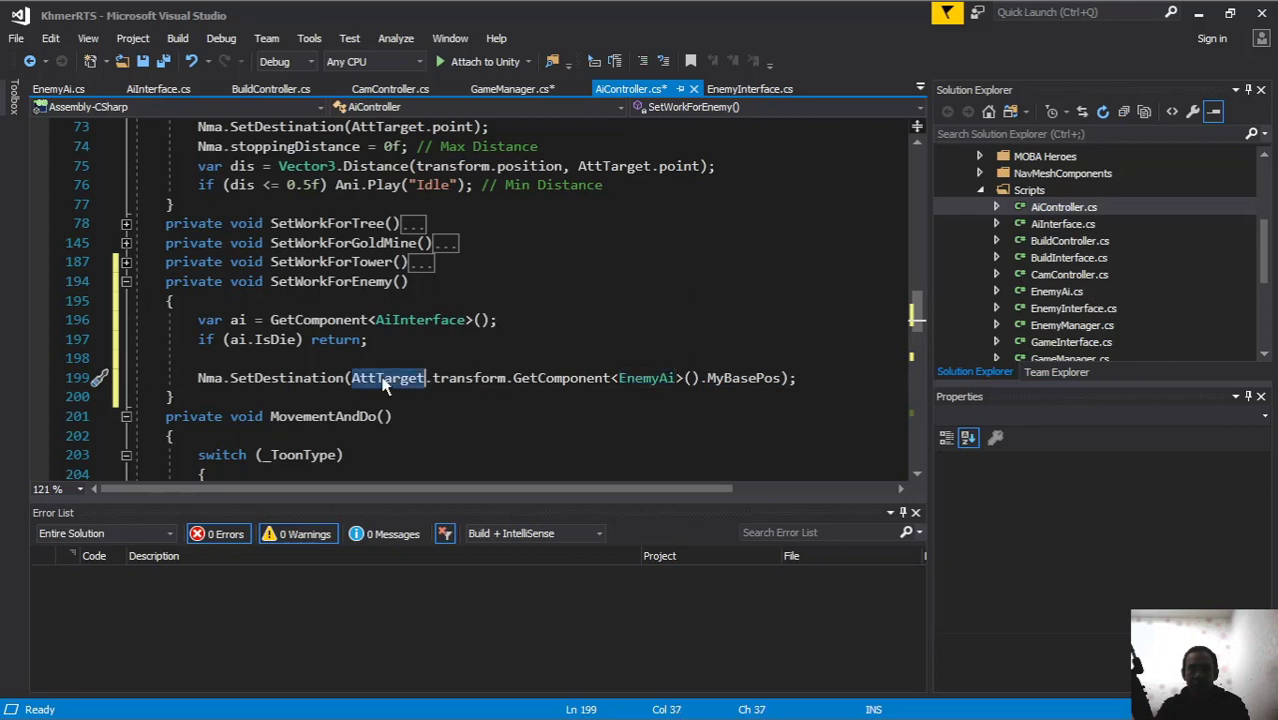
pyautogui.click(799, 378)
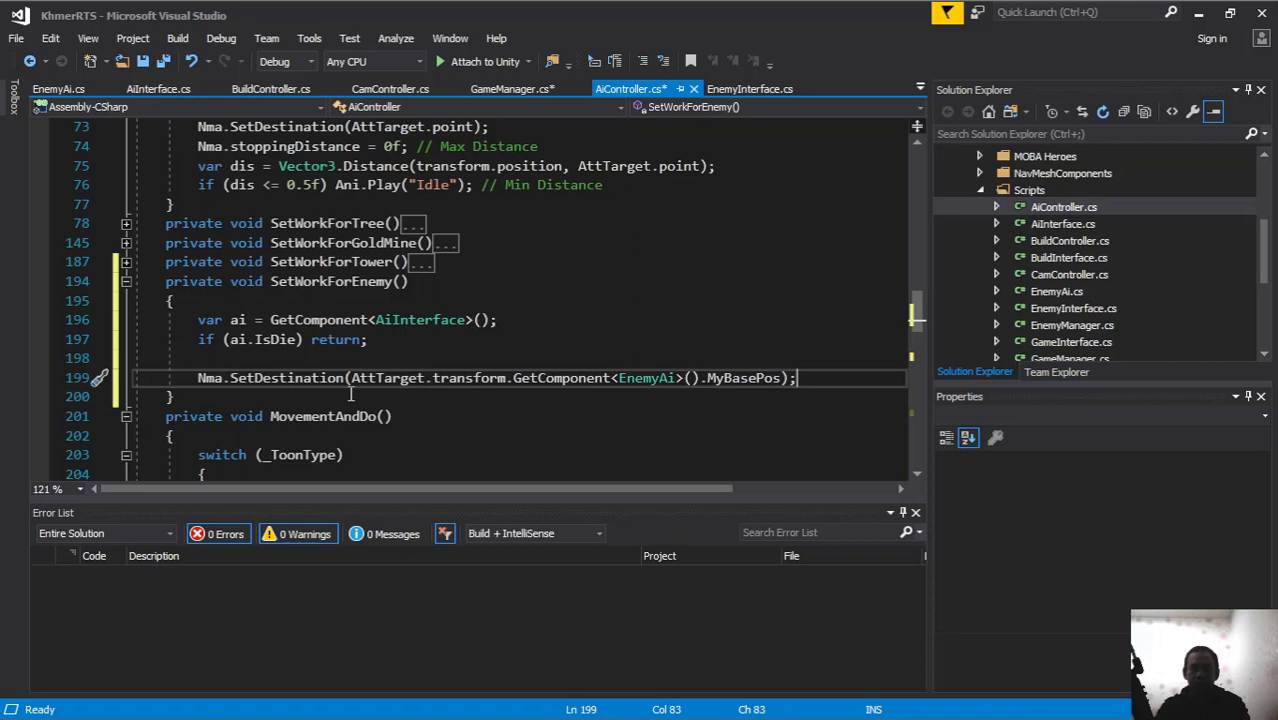
pyautogui.press('Return')
# Step: Add Nma.stoppingDistance = 3f to SetWorkForEnemy() in AiController.cs
pyautogui.write('nm')
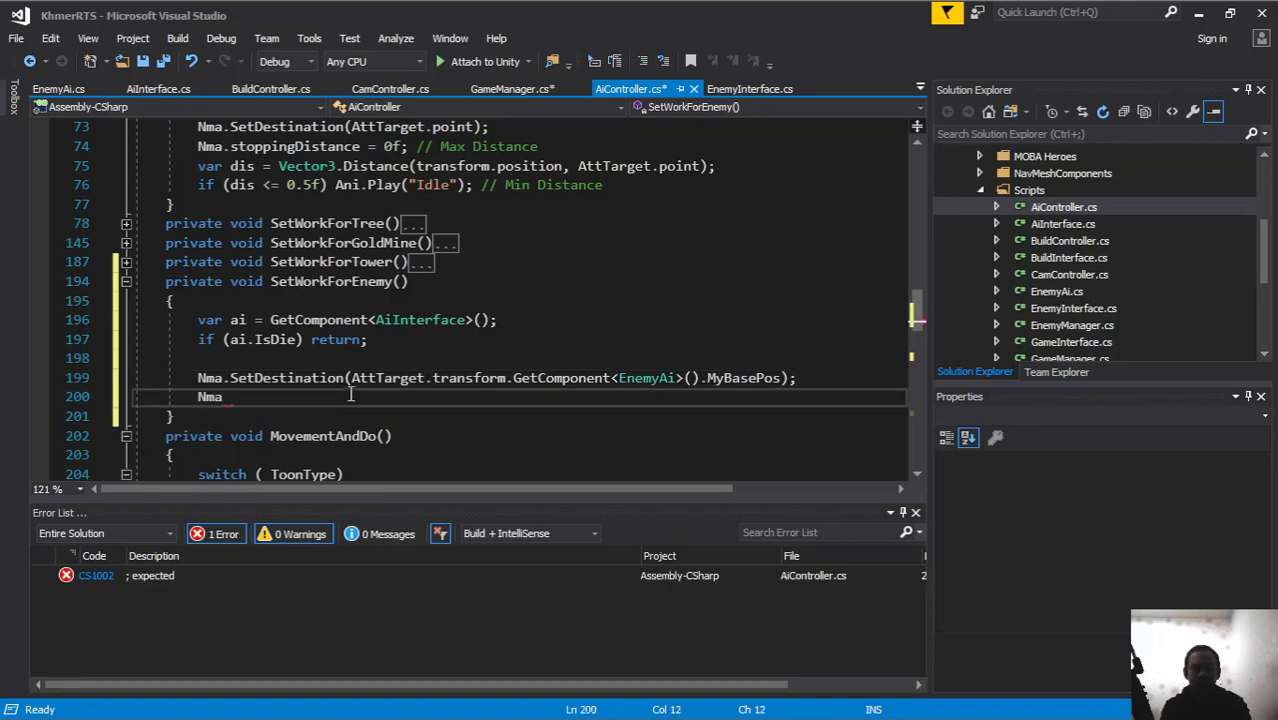
pyautogui.write('.stop')
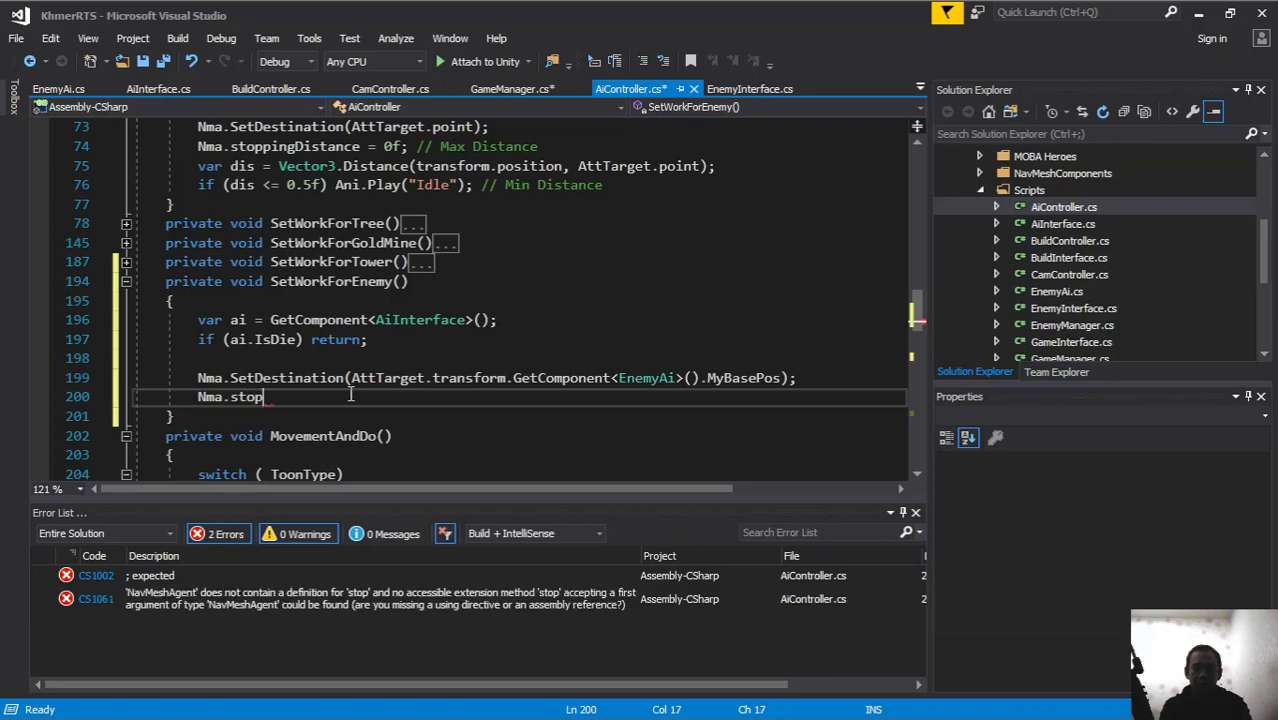
pyautogui.write('pingDistance = 3f;')
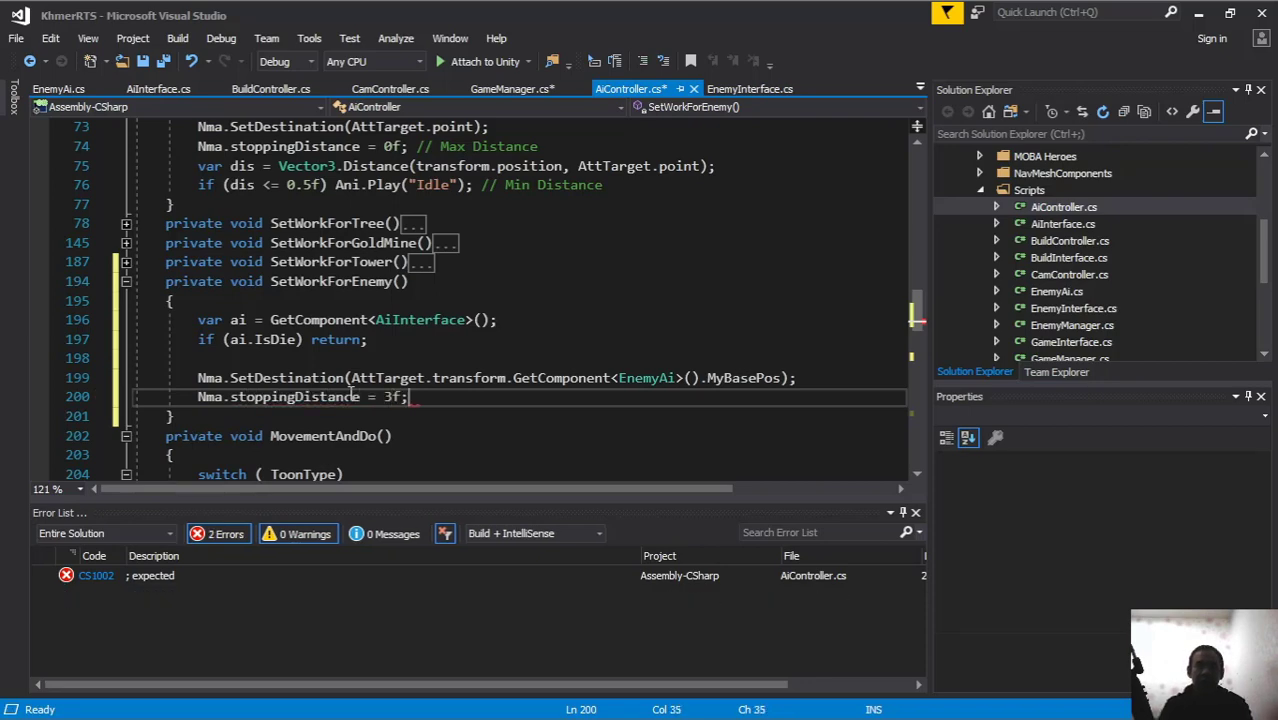
pyautogui.scroll(5, 355, 398)
pyautogui.scroll(6, 359, 401)
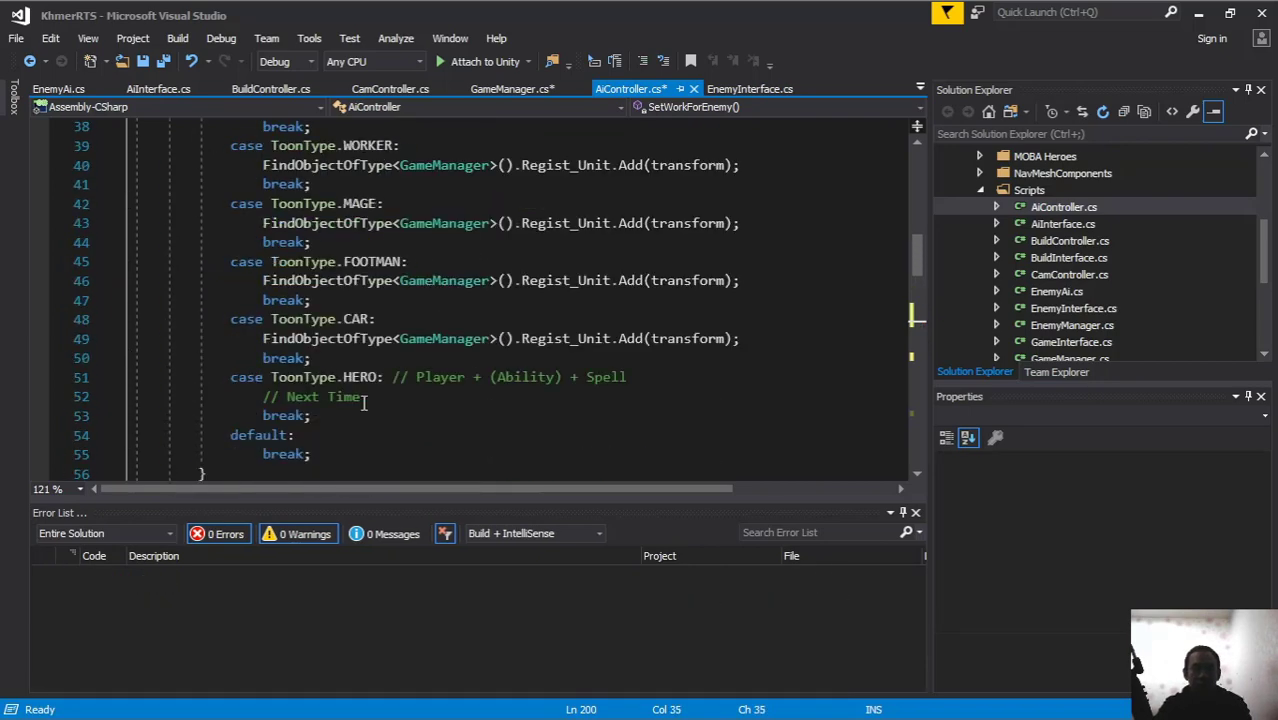
pyautogui.scroll(7, 364, 400)
pyautogui.scroll(1, 367, 399)
pyautogui.scroll(1, 367, 399)
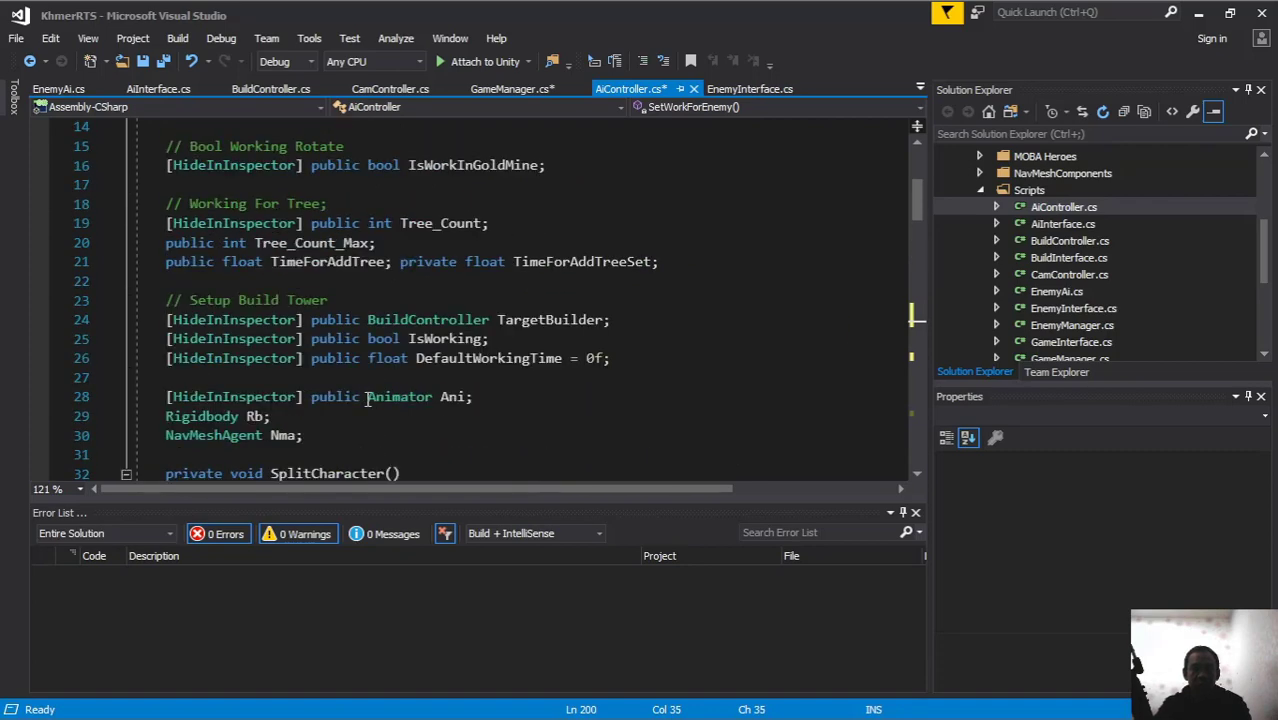
pyautogui.scroll(2, 367, 399)
pyautogui.scroll(2, 367, 399)
pyautogui.scroll(1, 367, 399)
pyautogui.scroll(-9, 367, 399)
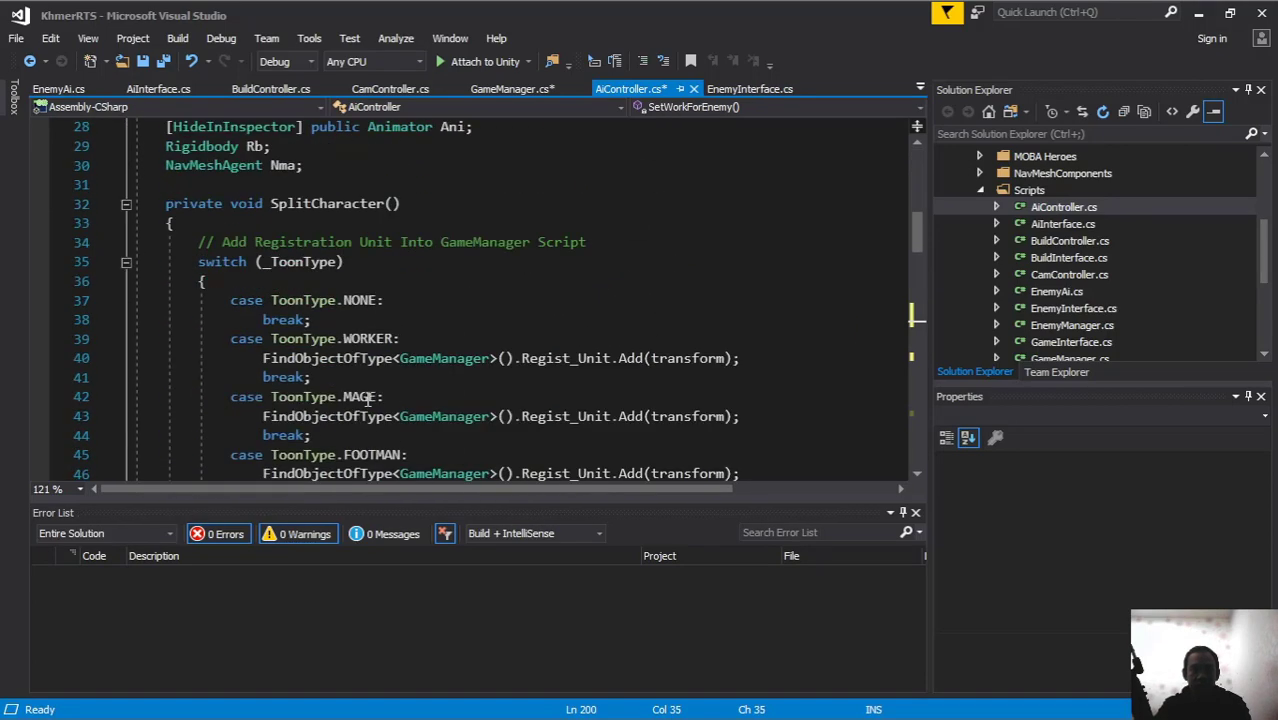
pyautogui.scroll(4, 367, 399)
pyautogui.scroll(-4, 367, 399)
pyautogui.scroll(-7, 367, 399)
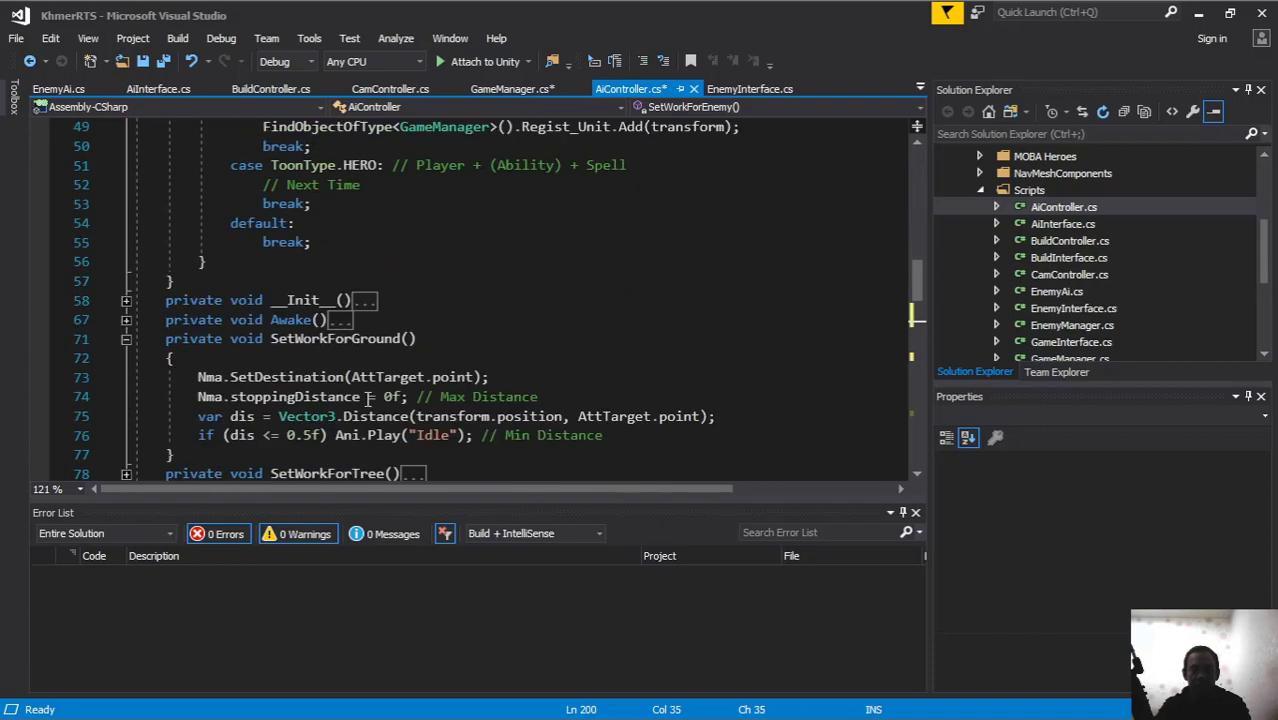
pyautogui.scroll(2, 367, 399)
pyautogui.scroll(6, 367, 399)
# Step: Collapse the SplitCharacter method and save all modified scripts
pyautogui.click(126, 262)
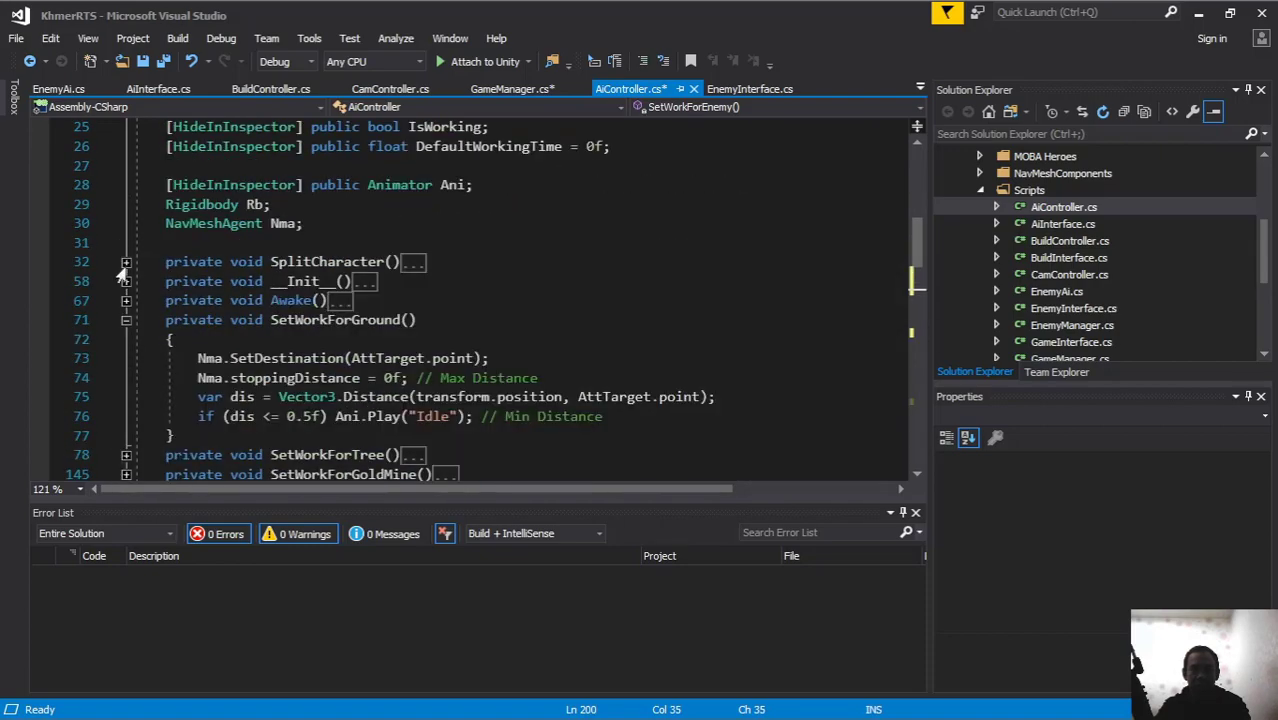
pyautogui.scroll(-6, 270, 293)
pyautogui.scroll(-3, 270, 293)
pyautogui.scroll(5, 270, 293)
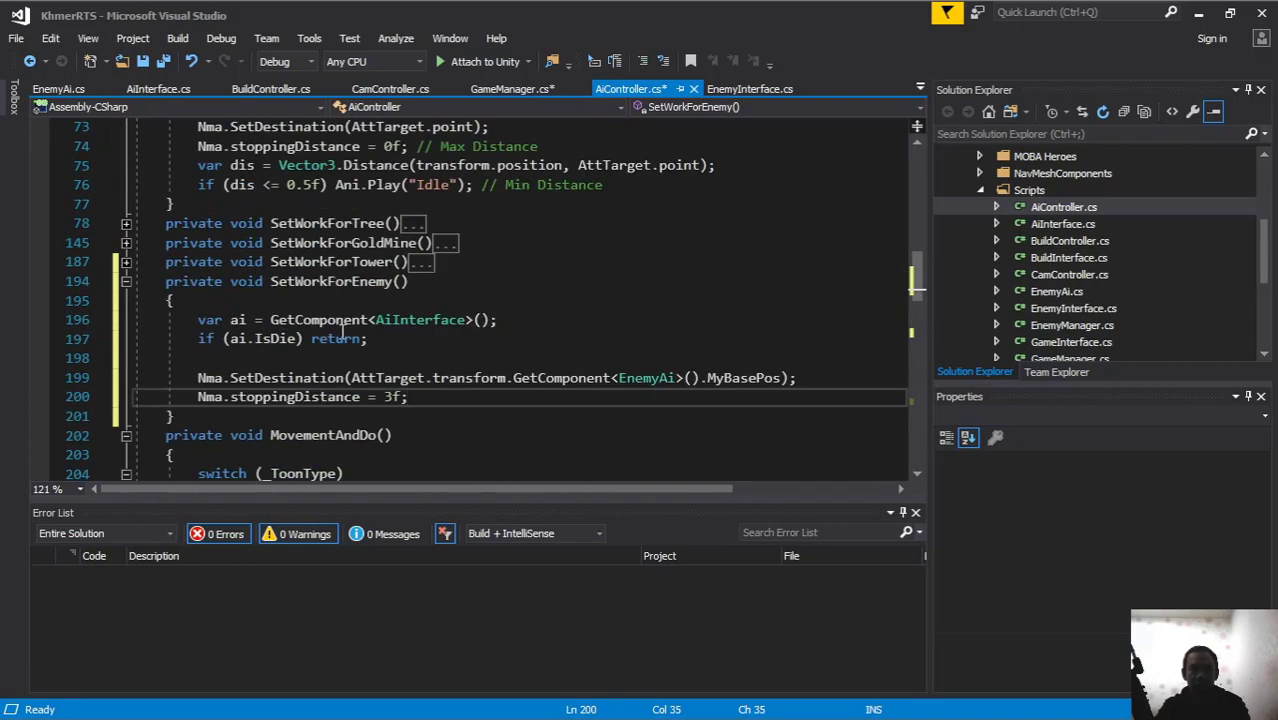
pyautogui.scroll(-1, 270, 293)
pyautogui.moveTo(410, 338)
pyautogui.mouseDown()
pyautogui.moveTo(118, 340)
pyautogui.moveTo(198, 340)
pyautogui.mouseUp()
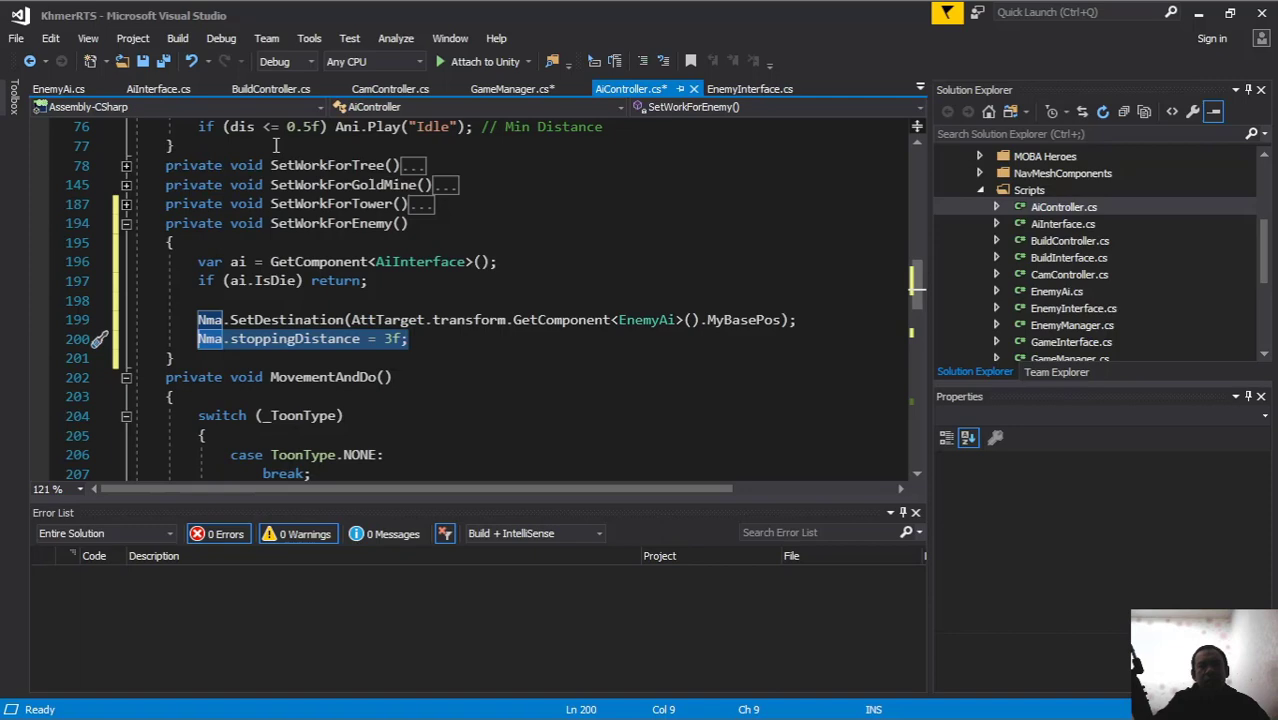
pyautogui.click(165, 62)
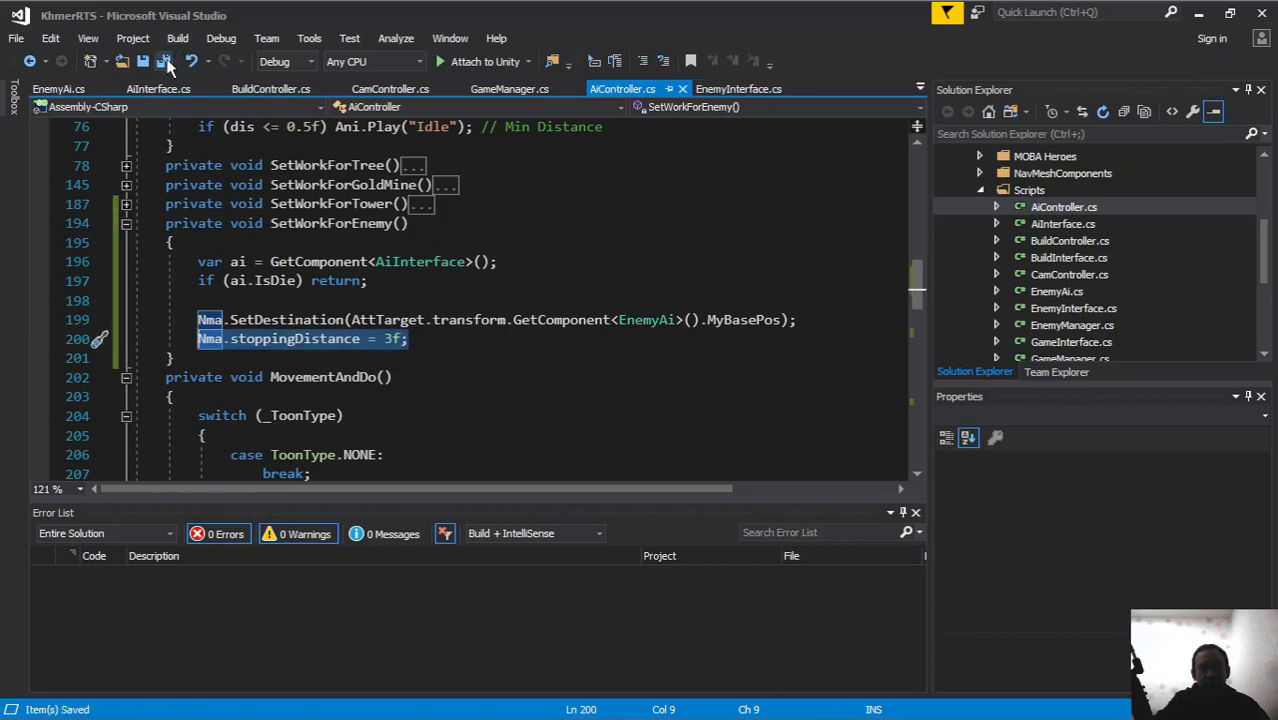
# Step: In Unity, select the Undead (1) enemy and move it to a new spot in the Scene
pyautogui.hotkey('alt', 'Tab')
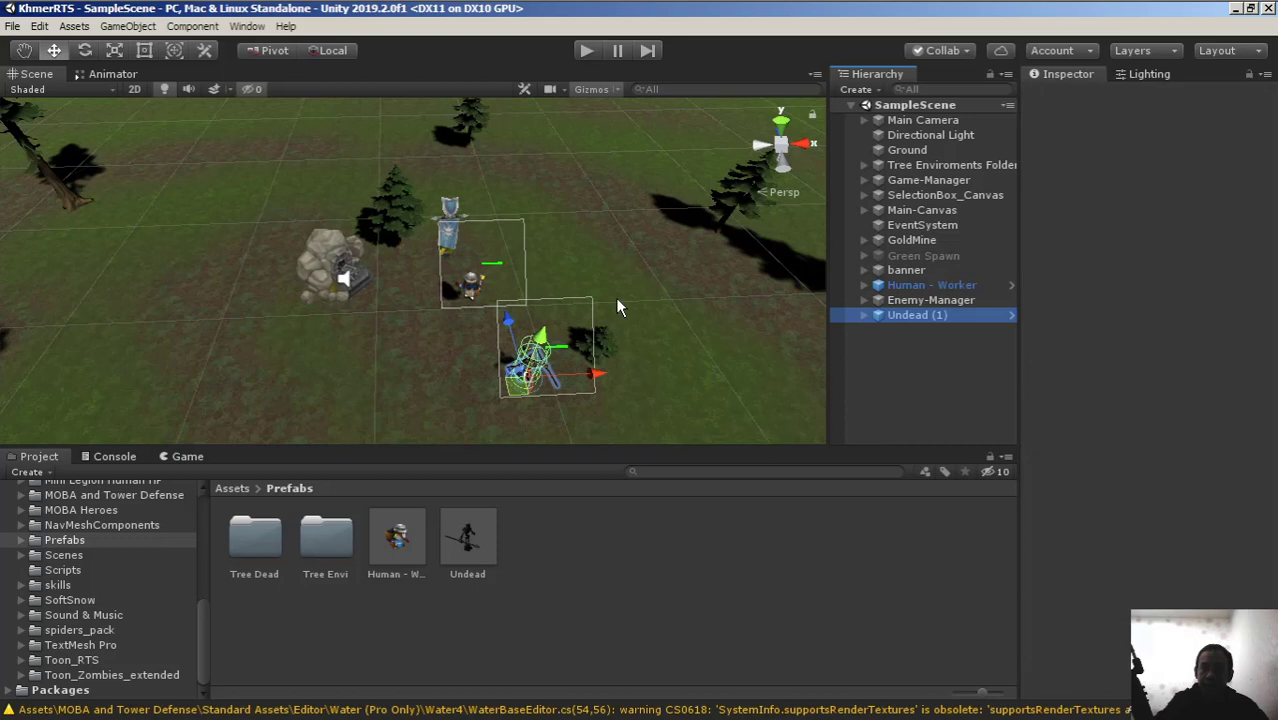
pyautogui.moveTo(600, 292)
pyautogui.keyDown('alt'); pyautogui.mouseDown()
pyautogui.moveTo(658, 336)
pyautogui.moveTo(643, 323)
pyautogui.mouseUp(); pyautogui.keyUp('alt')
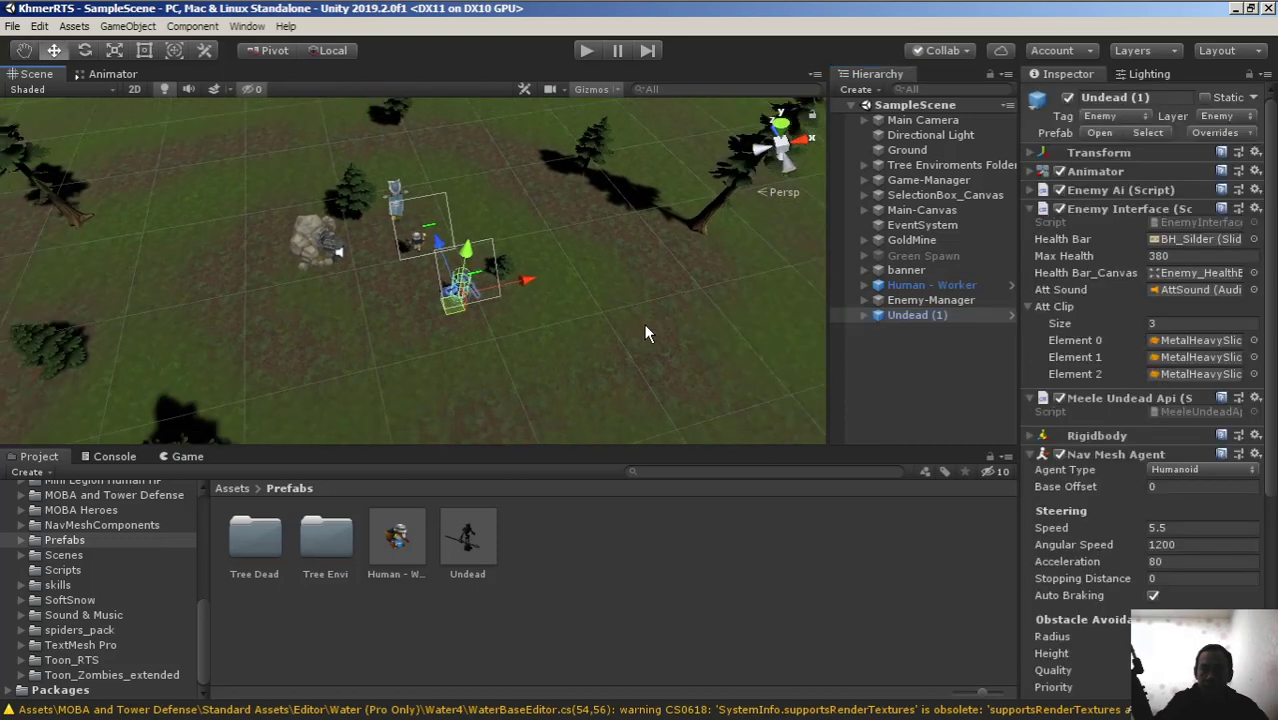
pyautogui.click(1031, 208)
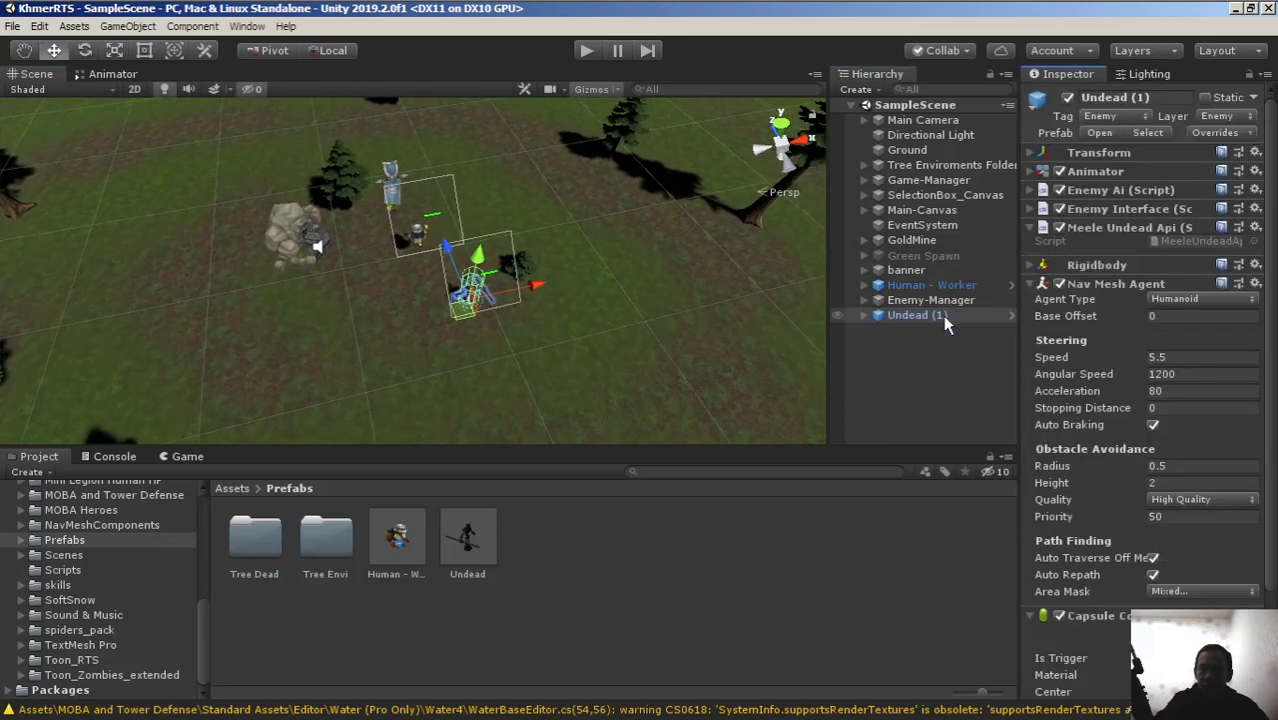
pyautogui.click(941, 317)
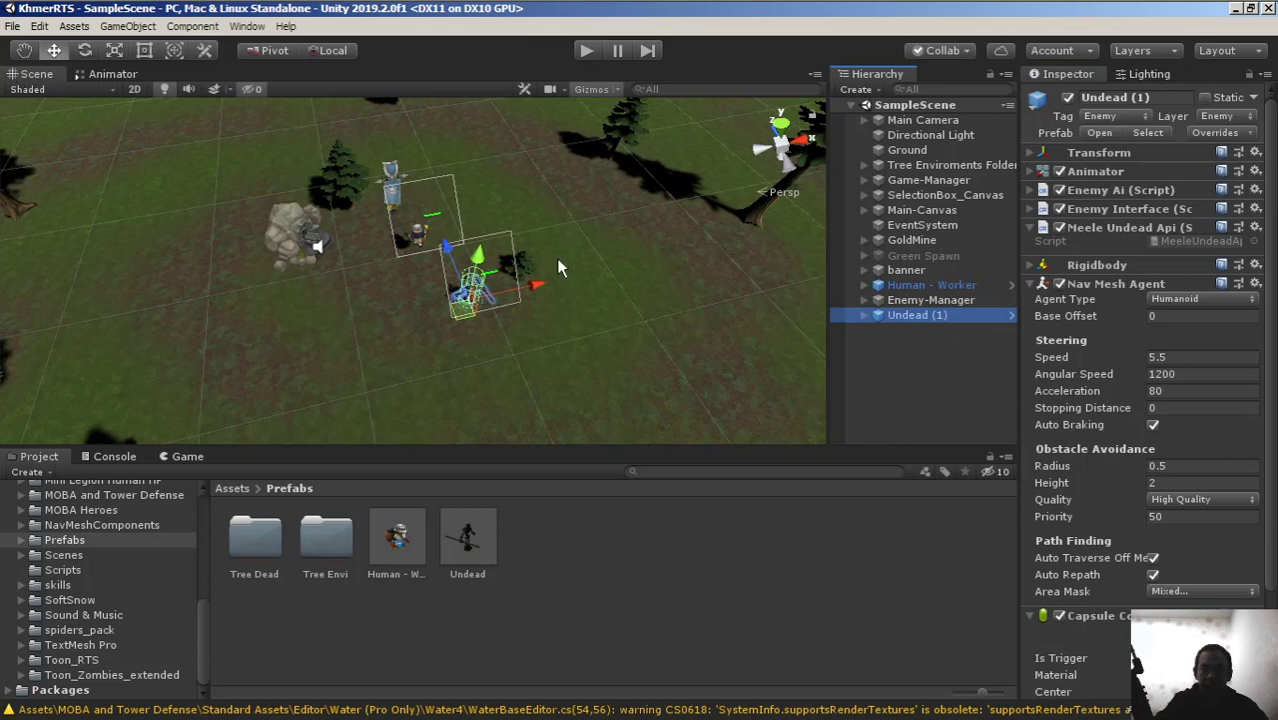
pyautogui.moveTo(465, 285); pyautogui.dragTo(592, 222)
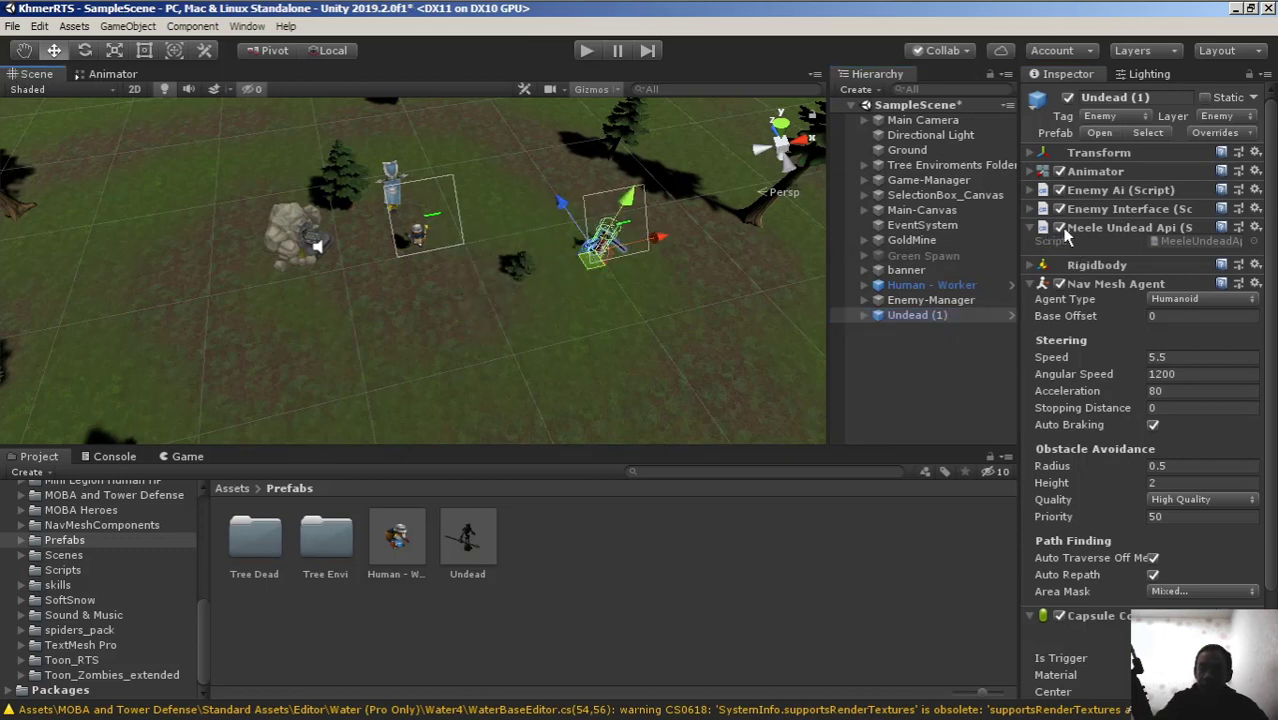
# Step: Unpack Undead (1) completely and disable its Meele Undead Api and Enemy Interface scripts
pyautogui.rightClick(921, 316)
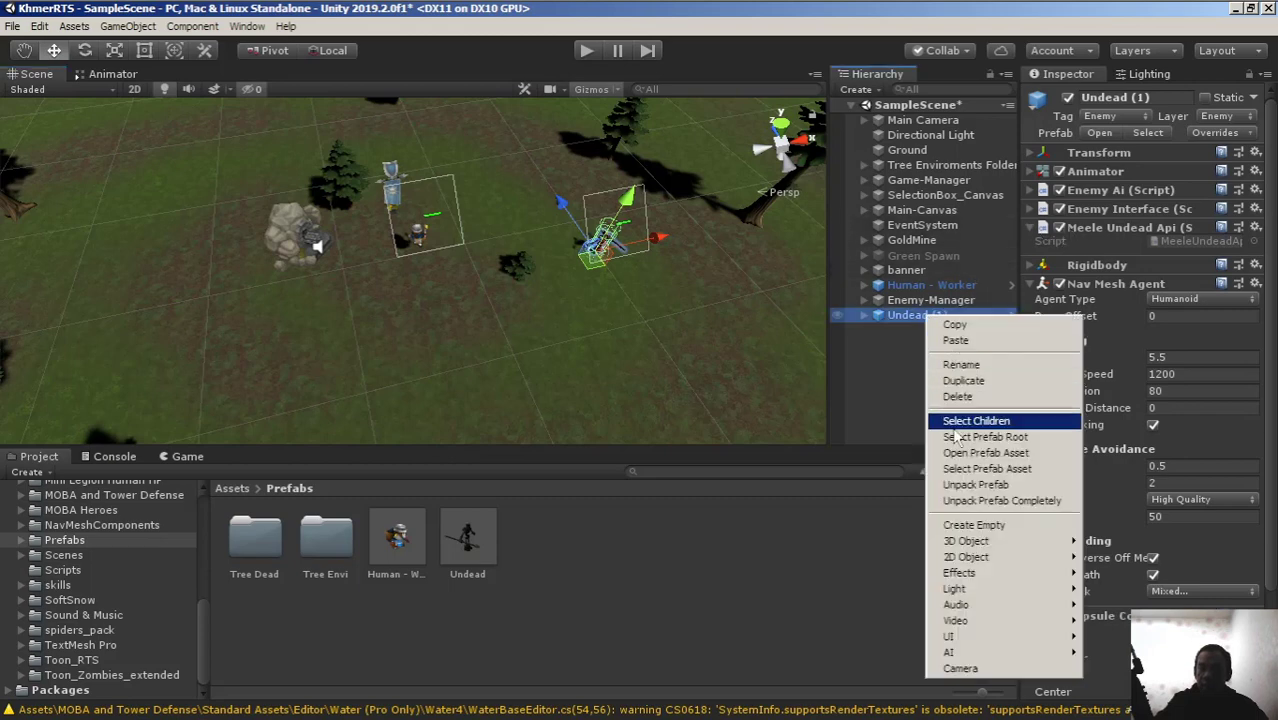
pyautogui.click(1000, 500)
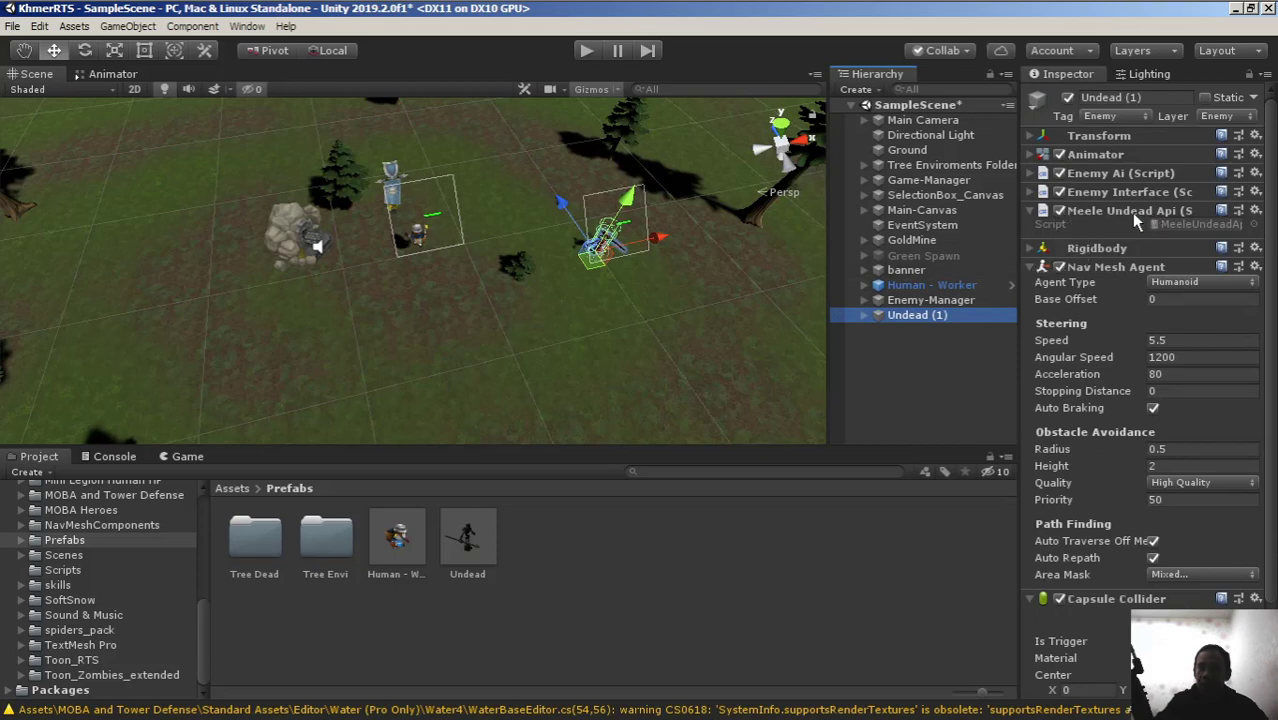
pyautogui.click(1061, 210)
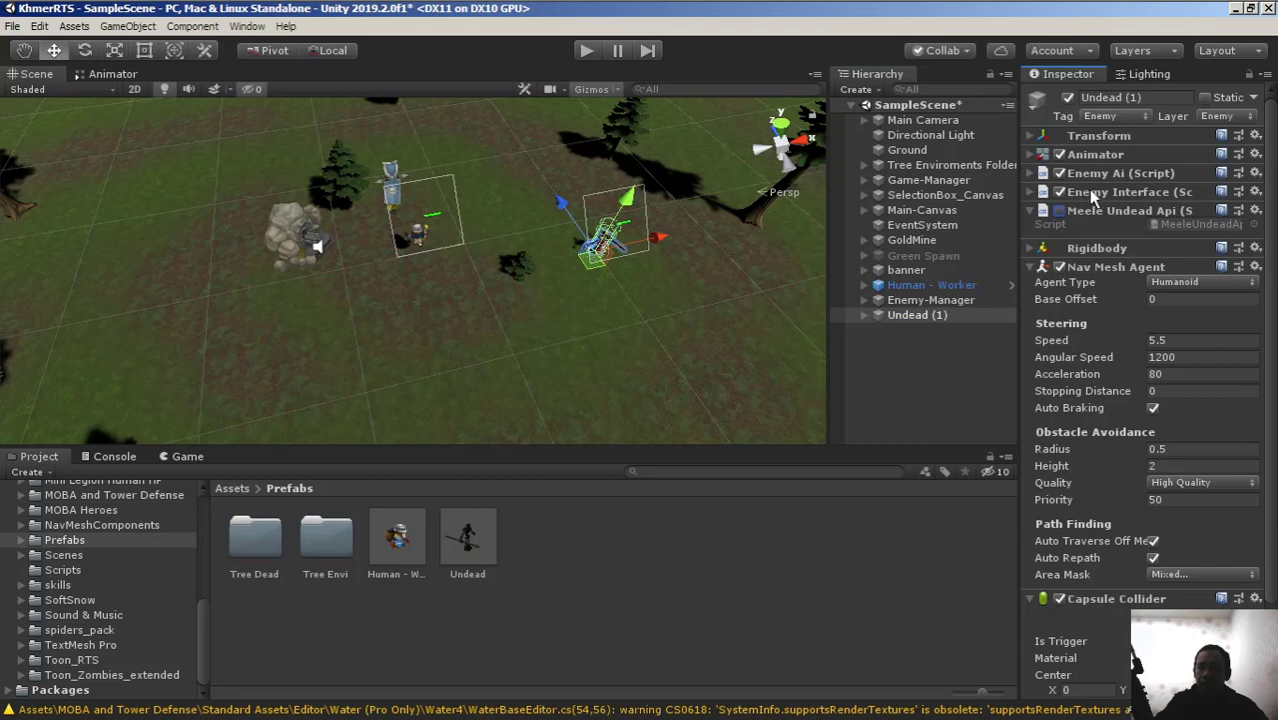
pyautogui.click(1059, 192)
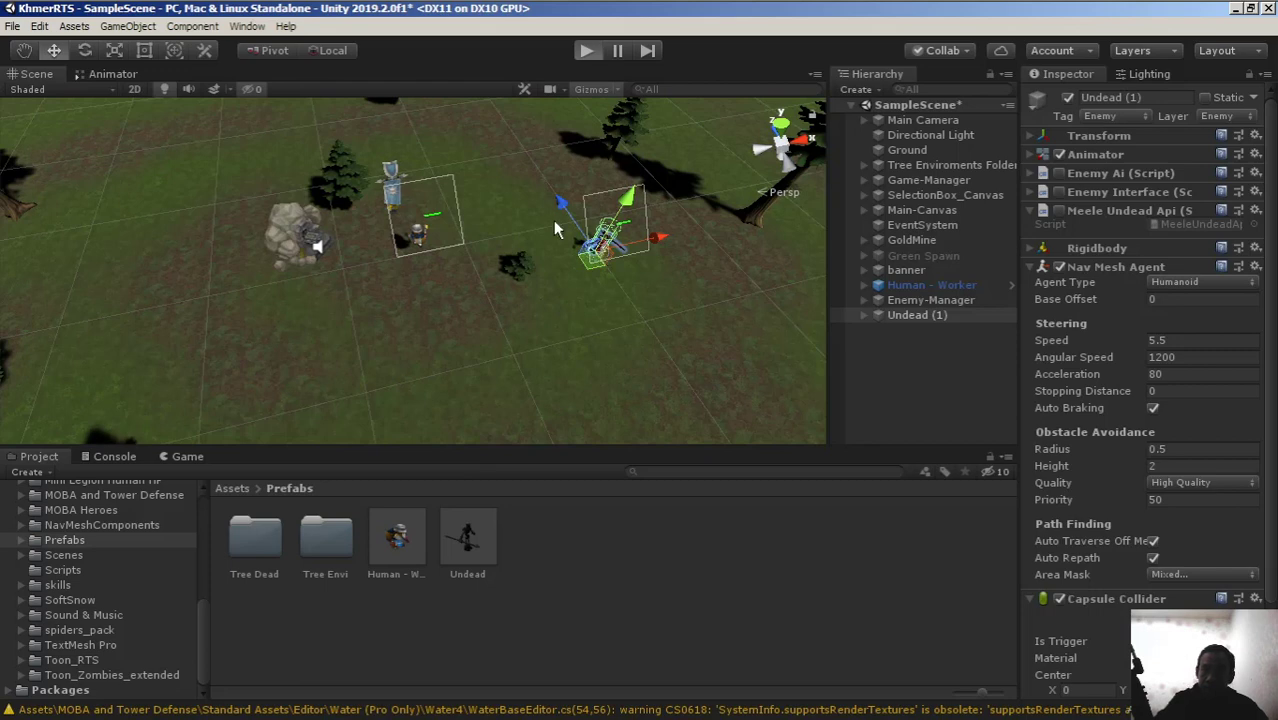
# Step: Play-test the scene by sending the worker to attack the undead unit, then stop playback
pyautogui.hotkey('ctrl', 'p')
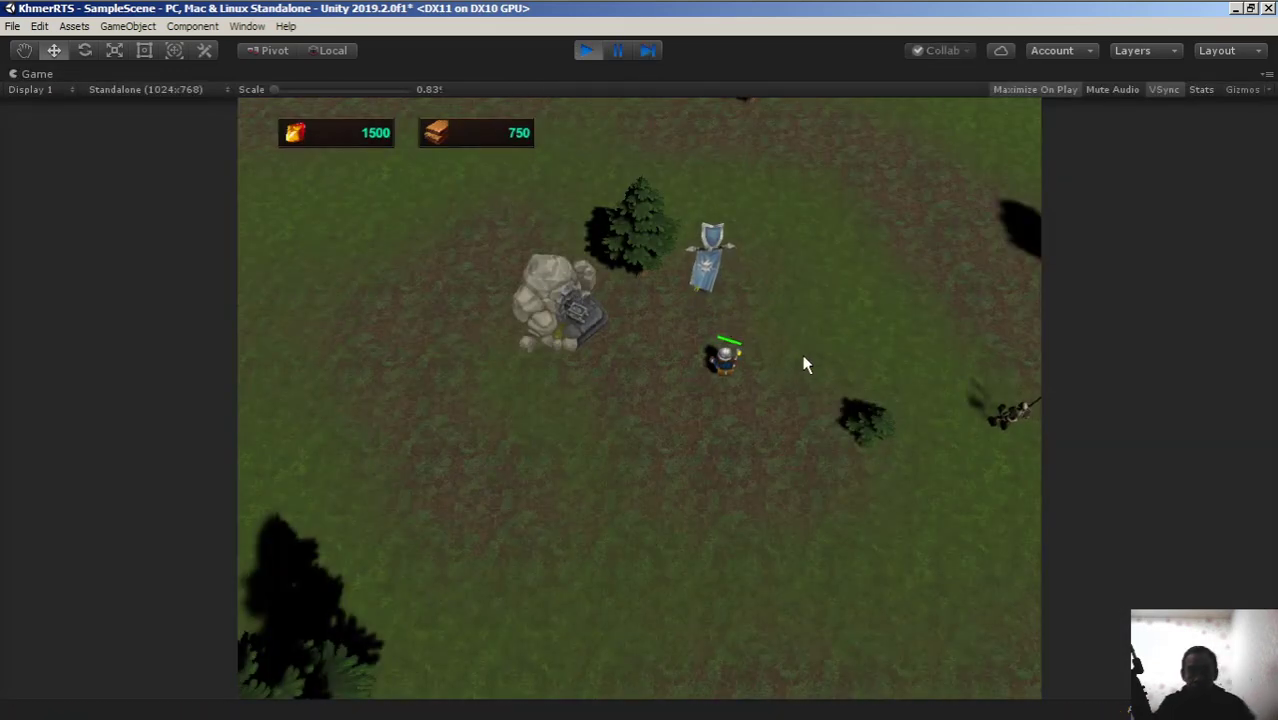
pyautogui.click(717, 359)
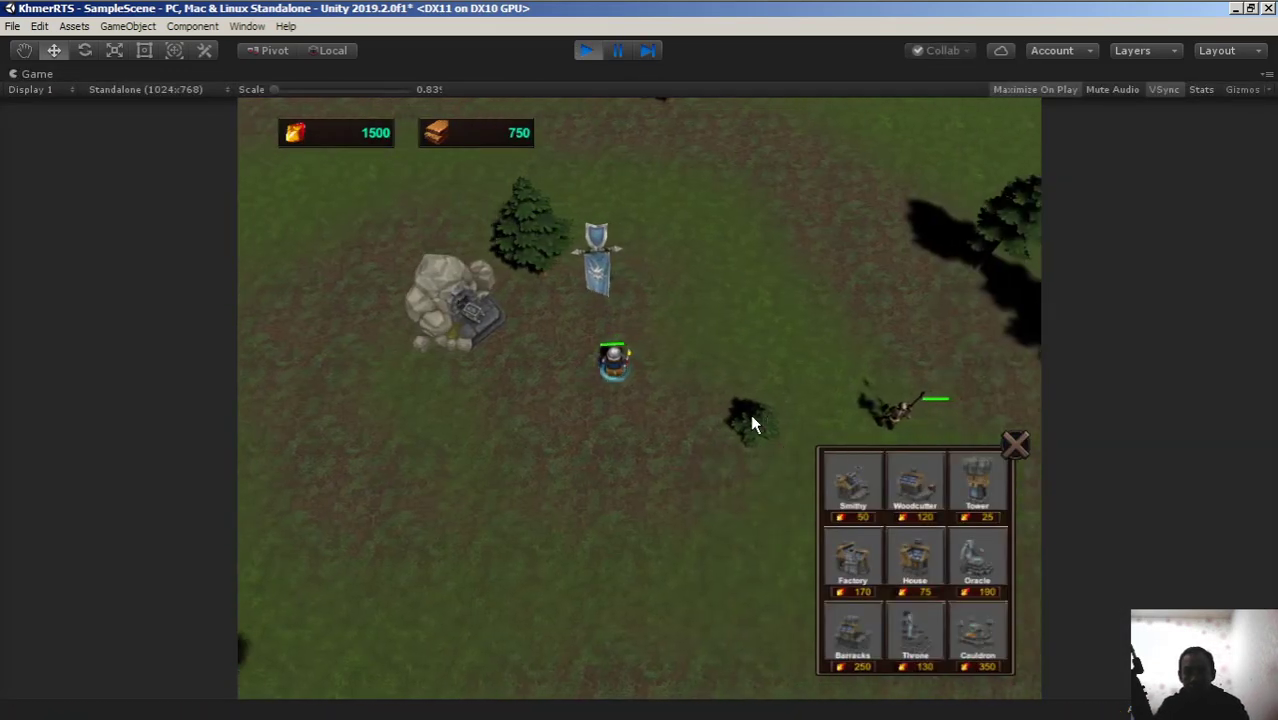
pyautogui.press('Right')
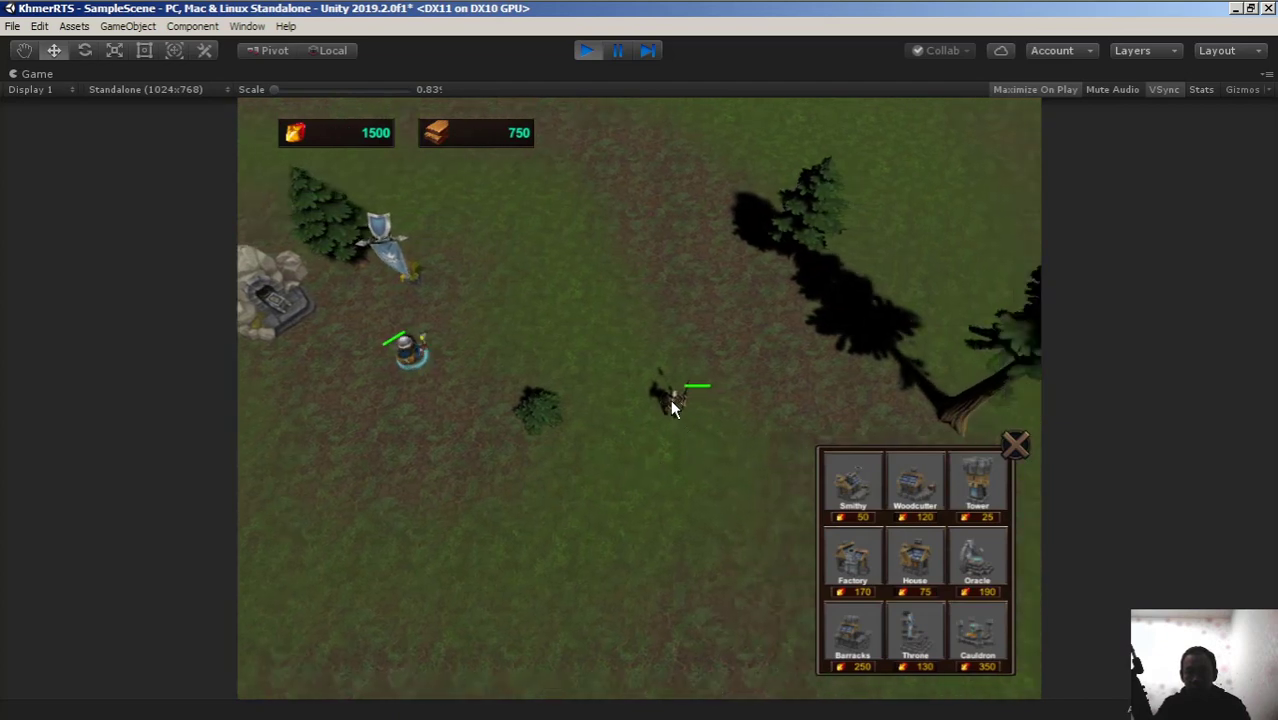
pyautogui.rightClick(670, 403)
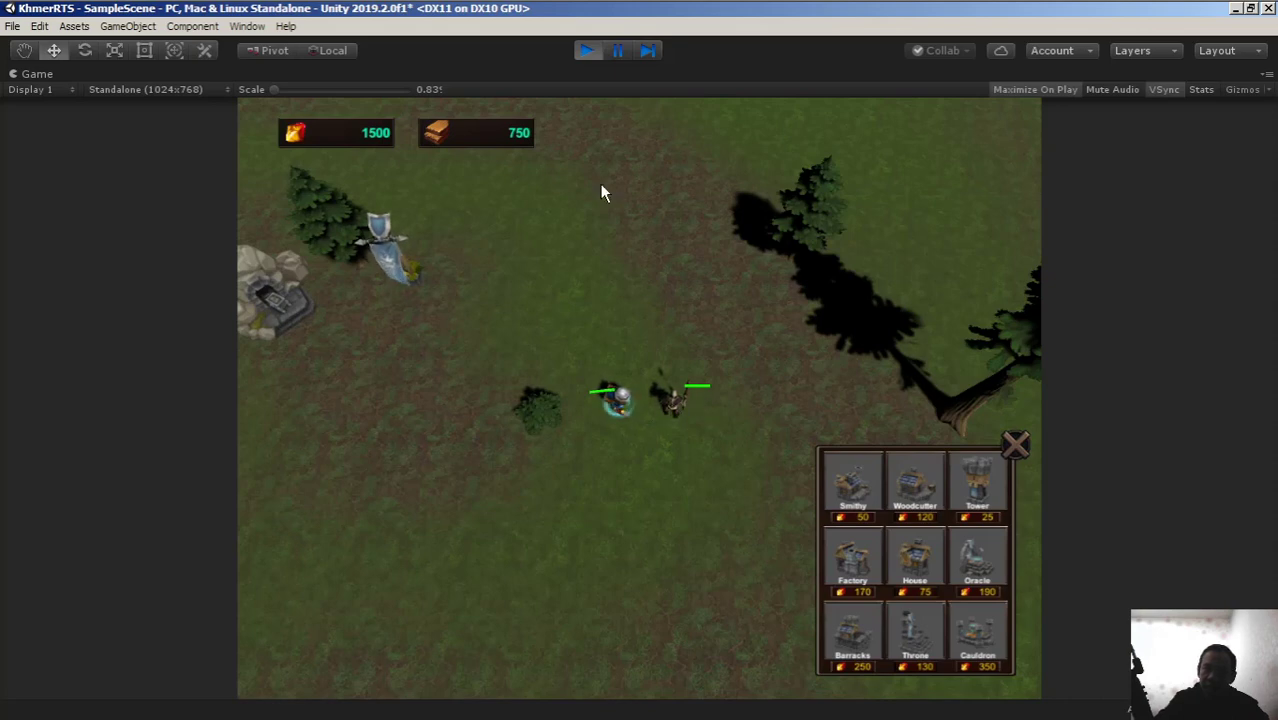
pyautogui.click(587, 50)
# Step: Add var dis = Vector3.Distance between transform.position and the AttTarget base position
pyautogui.hotkey('alt', 'Tab')
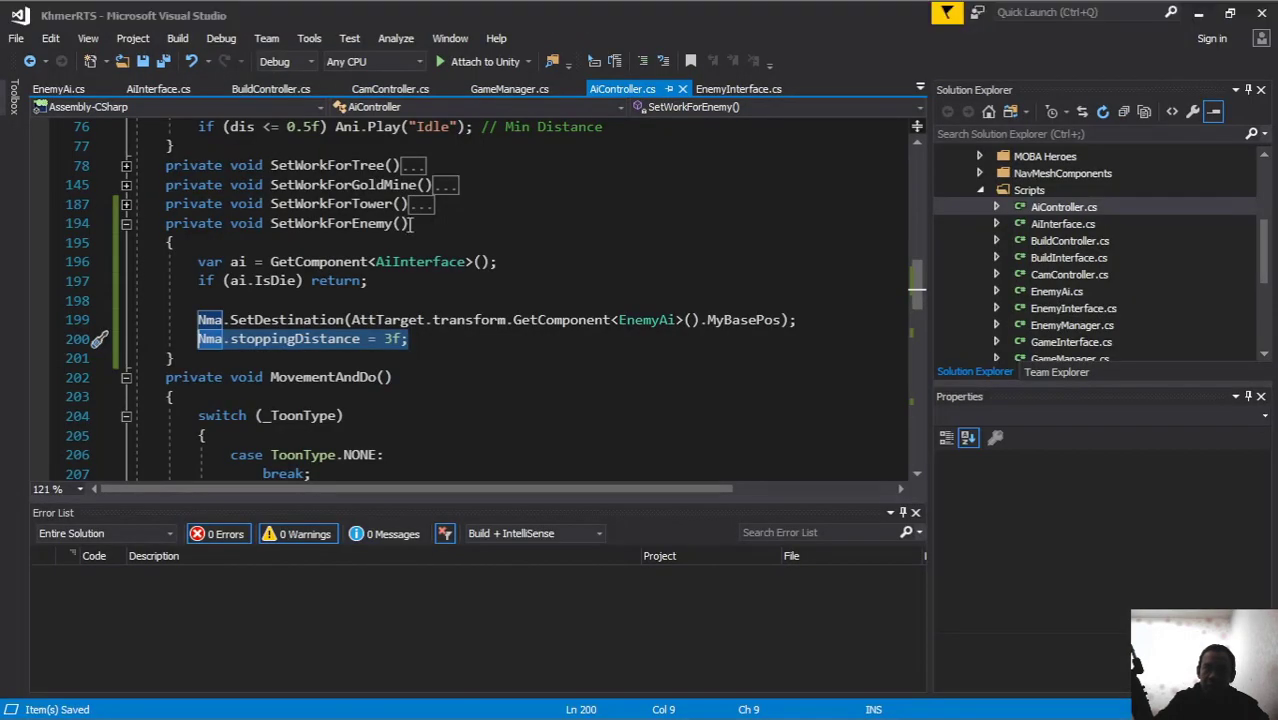
pyautogui.click(431, 340)
pyautogui.press('Return')
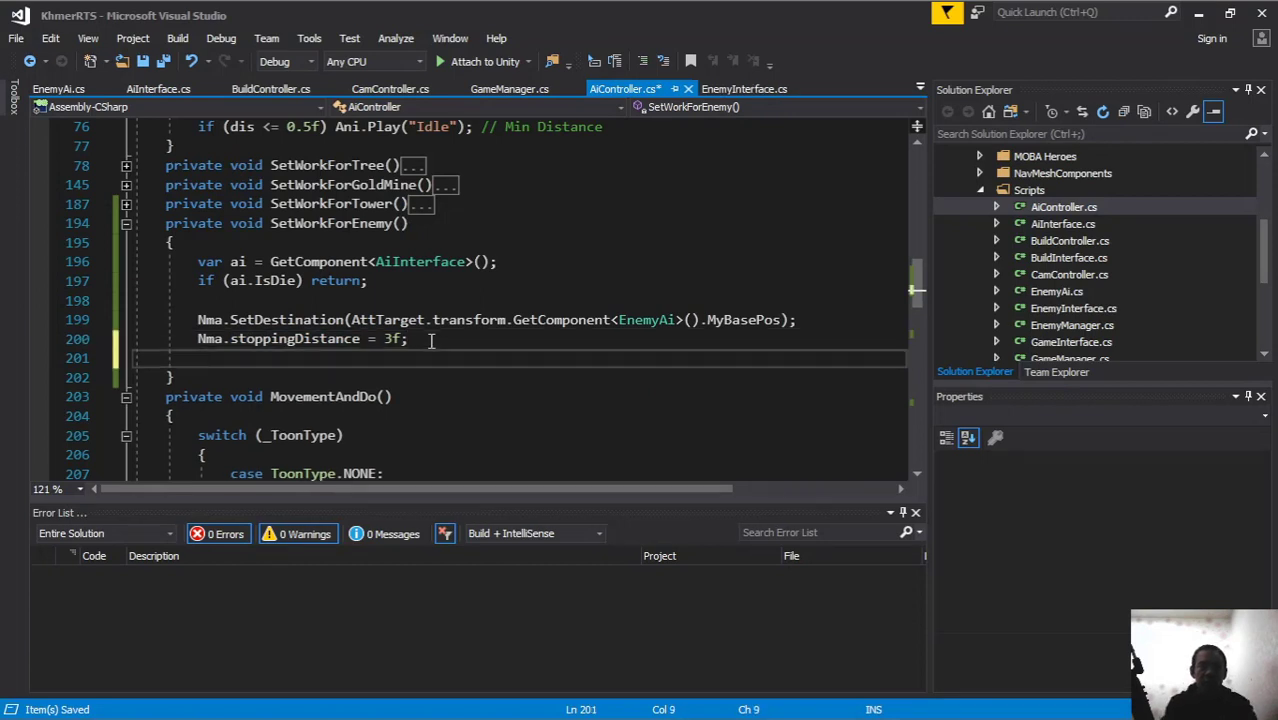
pyautogui.write('v')
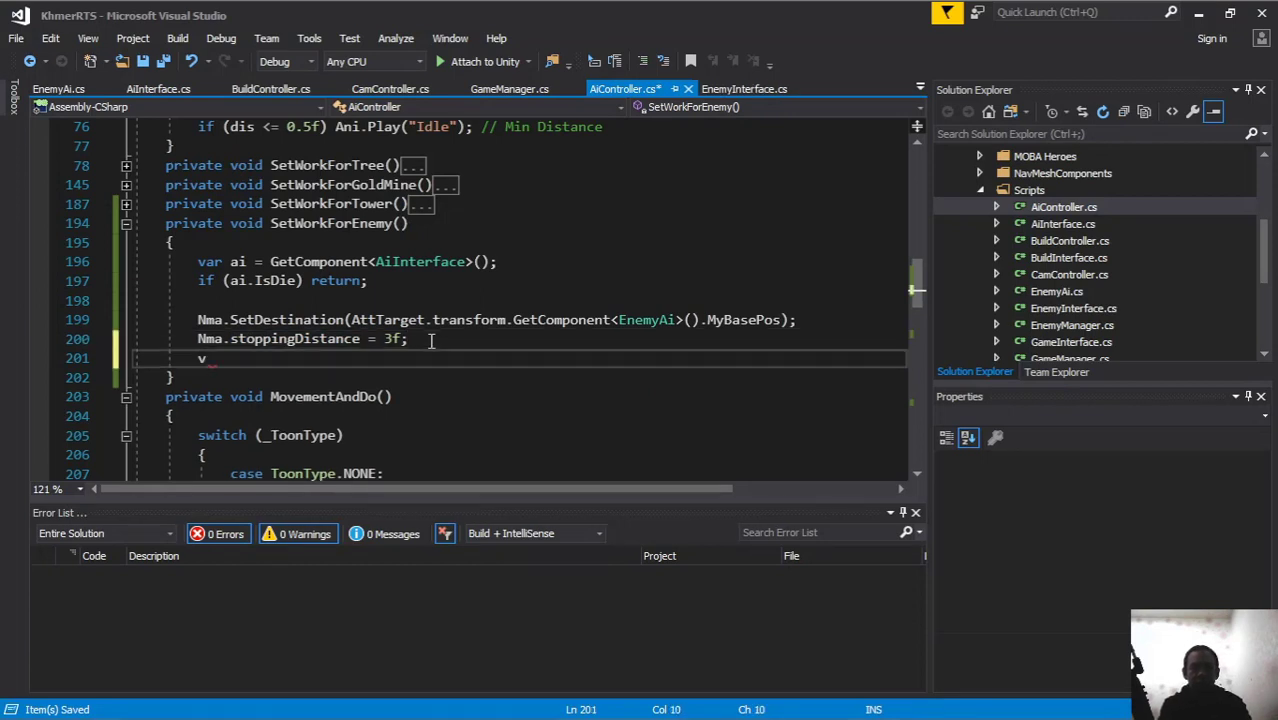
pyautogui.write('ar dis = v')
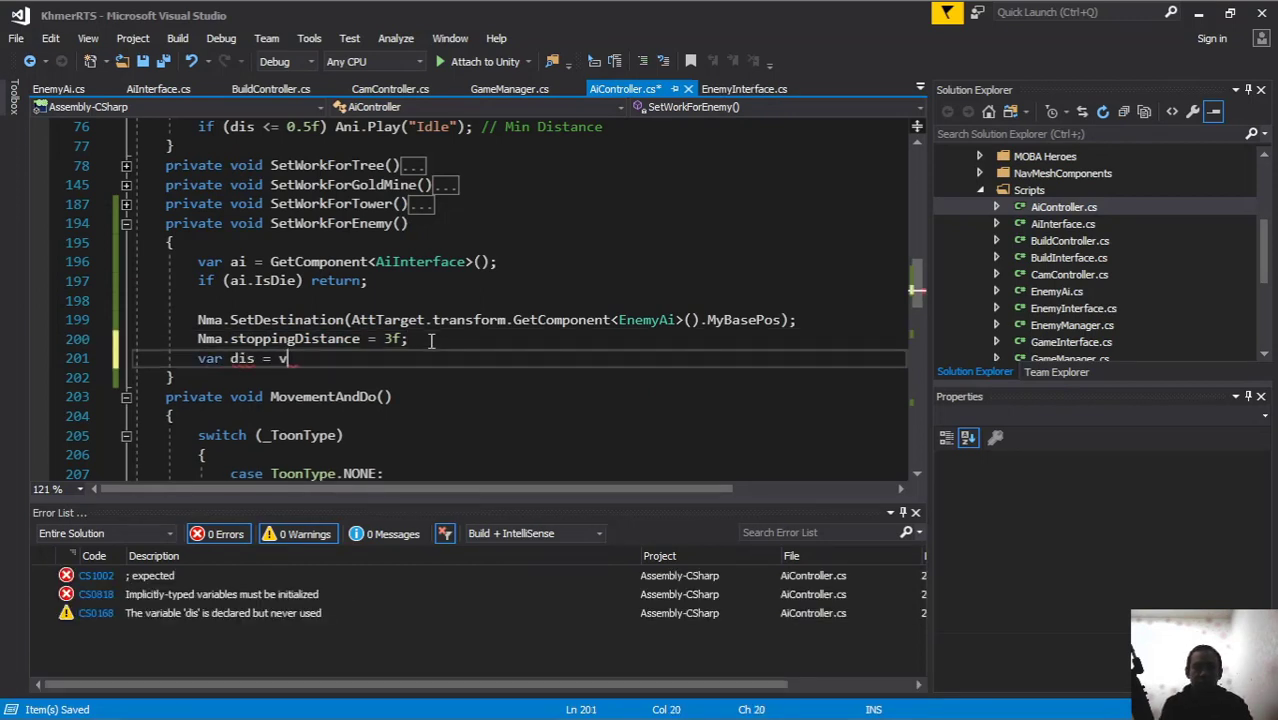
pyautogui.write('ector3.Distance(')
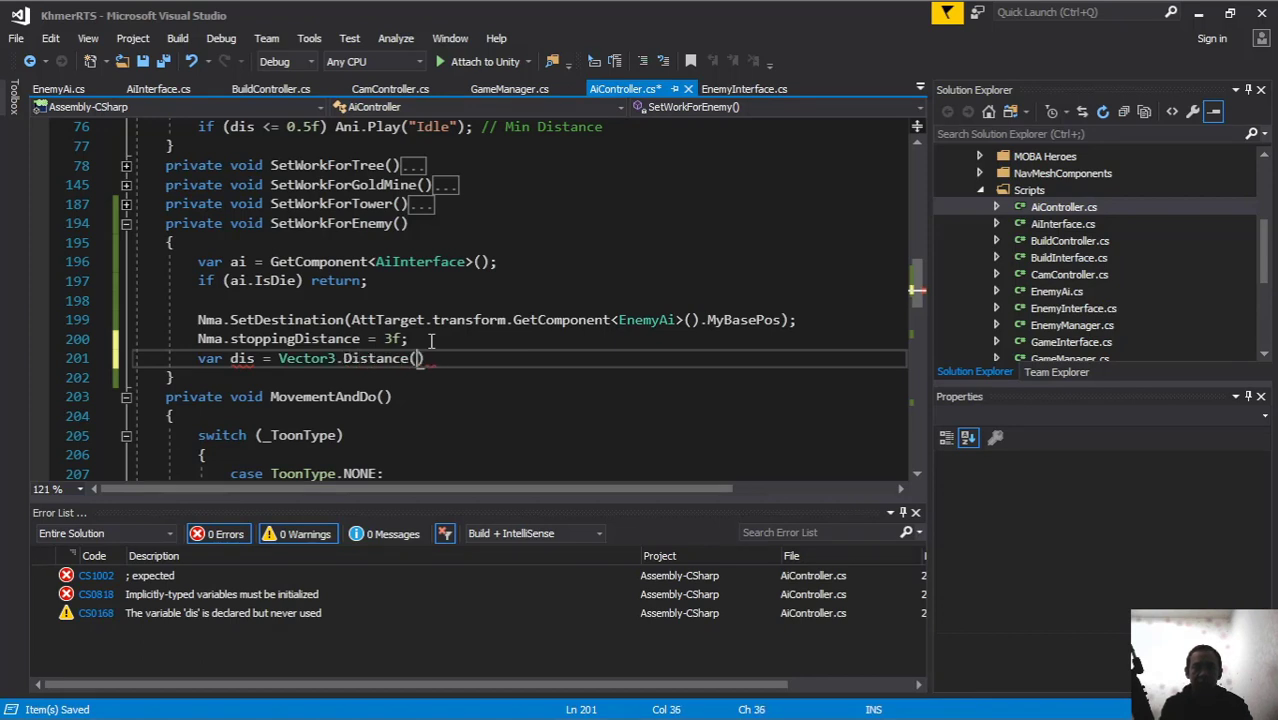
pyautogui.write('transform.position,')
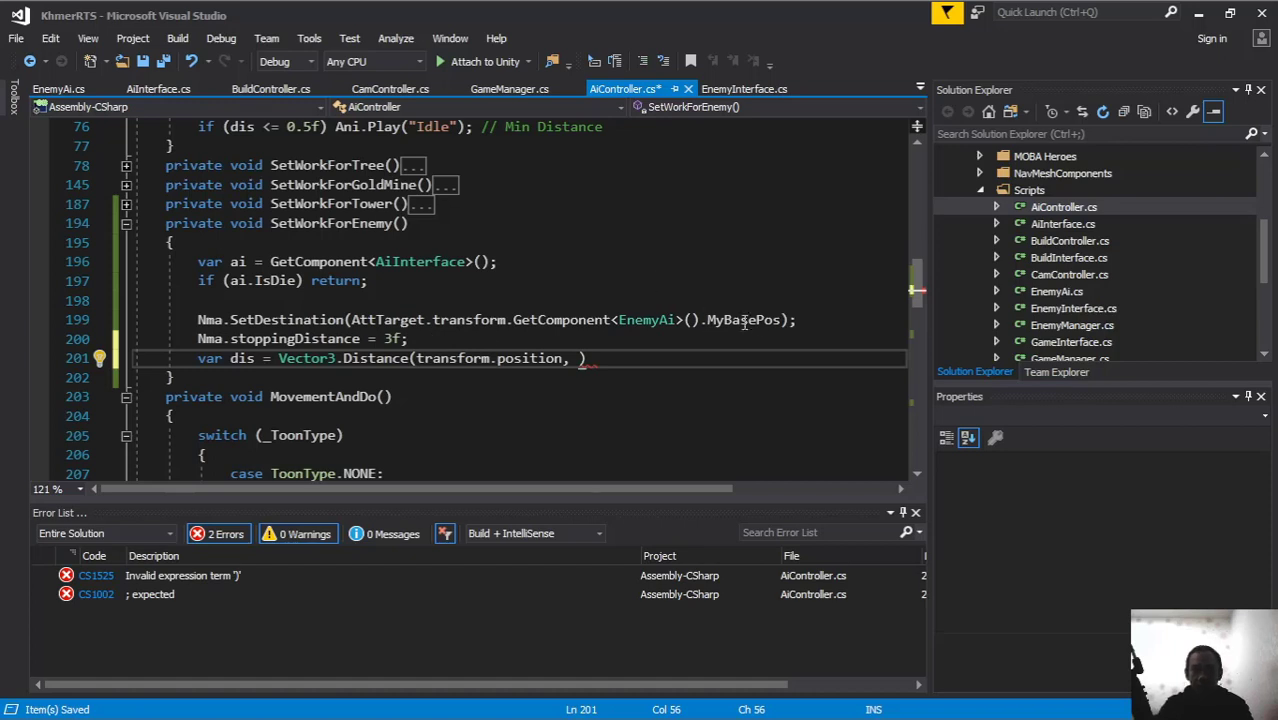
pyautogui.moveTo(781, 320); pyautogui.dragTo(352, 316)
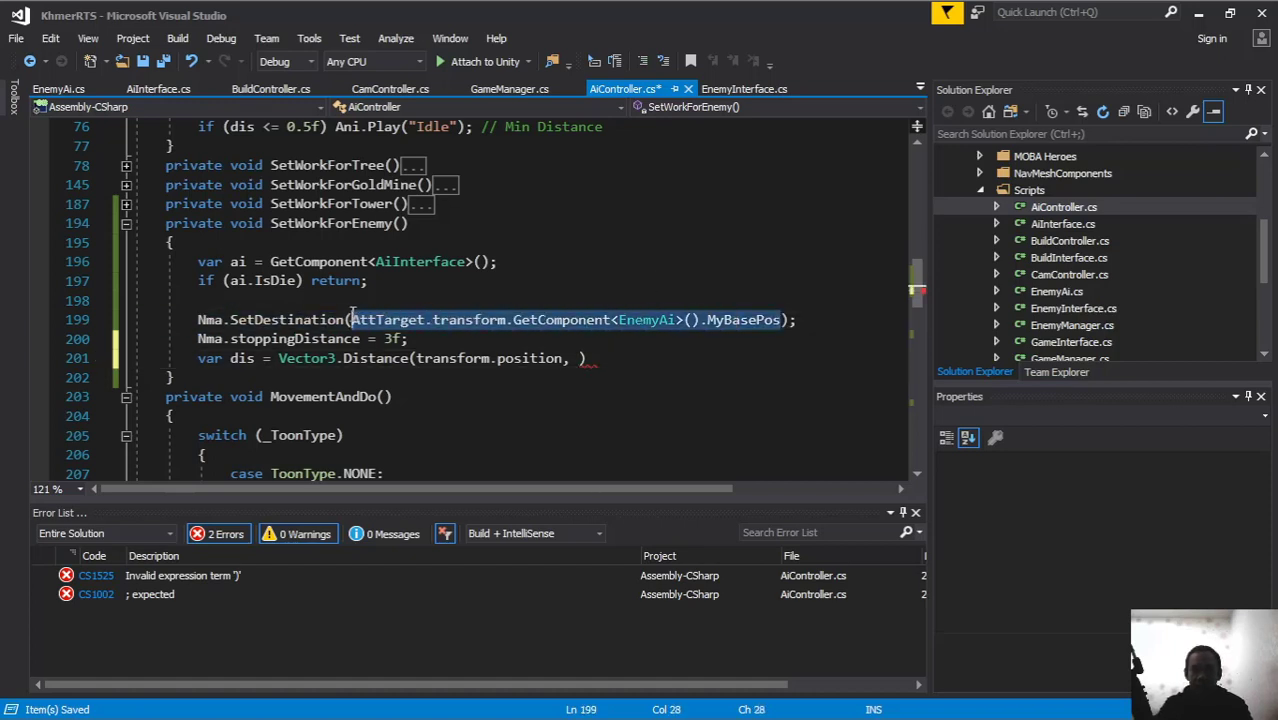
pyautogui.hotkey('ctrl', 'c')
pyautogui.click(581, 358)
pyautogui.hotkey('ctrl', 'v')
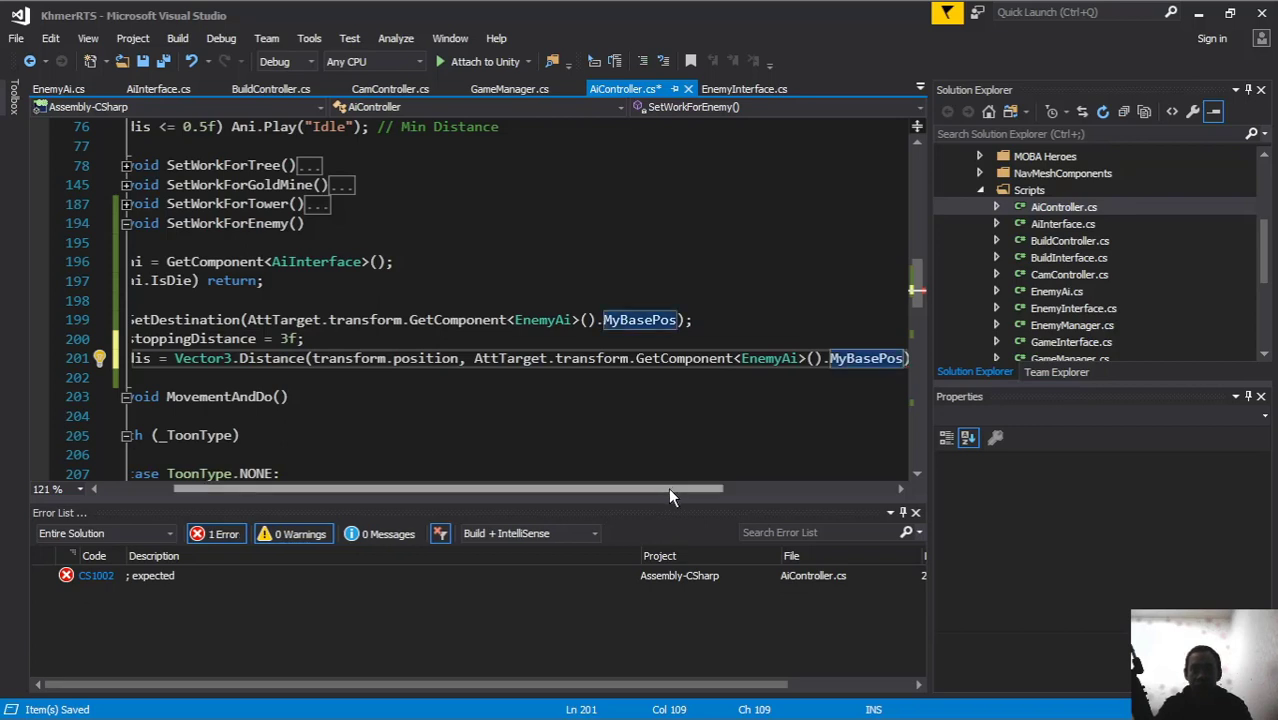
pyautogui.moveTo(666, 492); pyautogui.dragTo(801, 492)
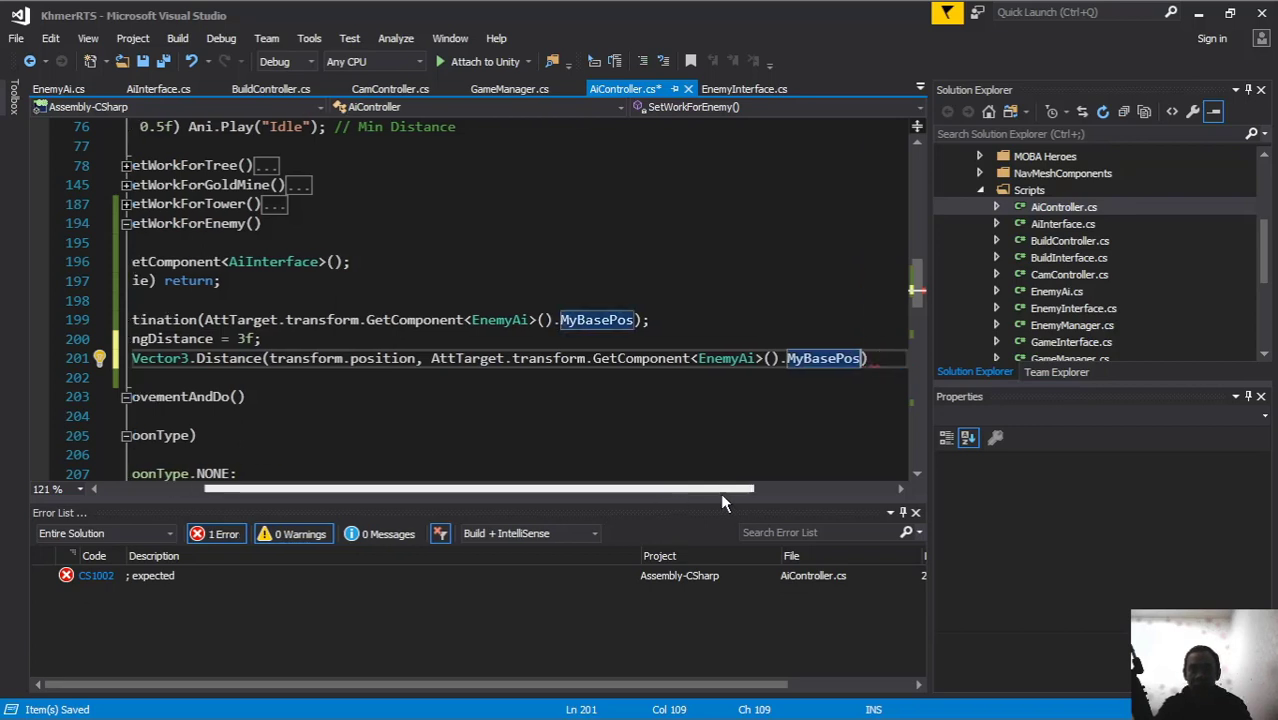
pyautogui.click(742, 358)
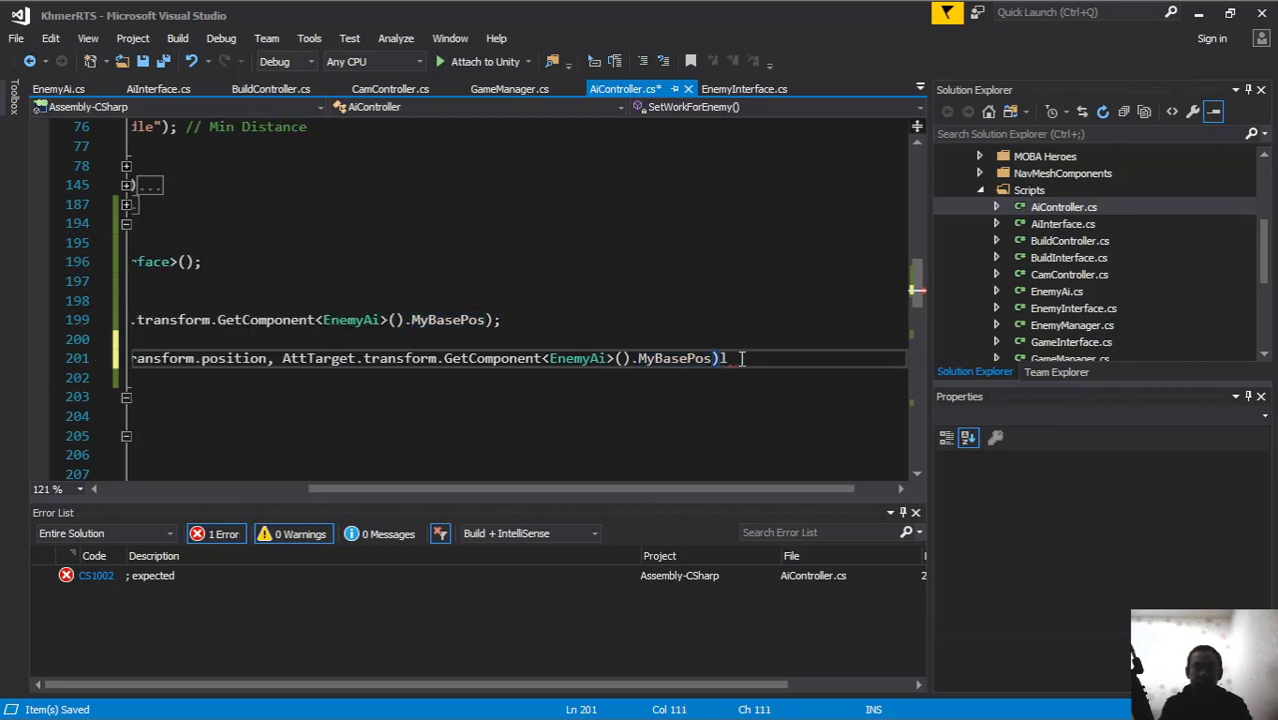
pyautogui.write(';')
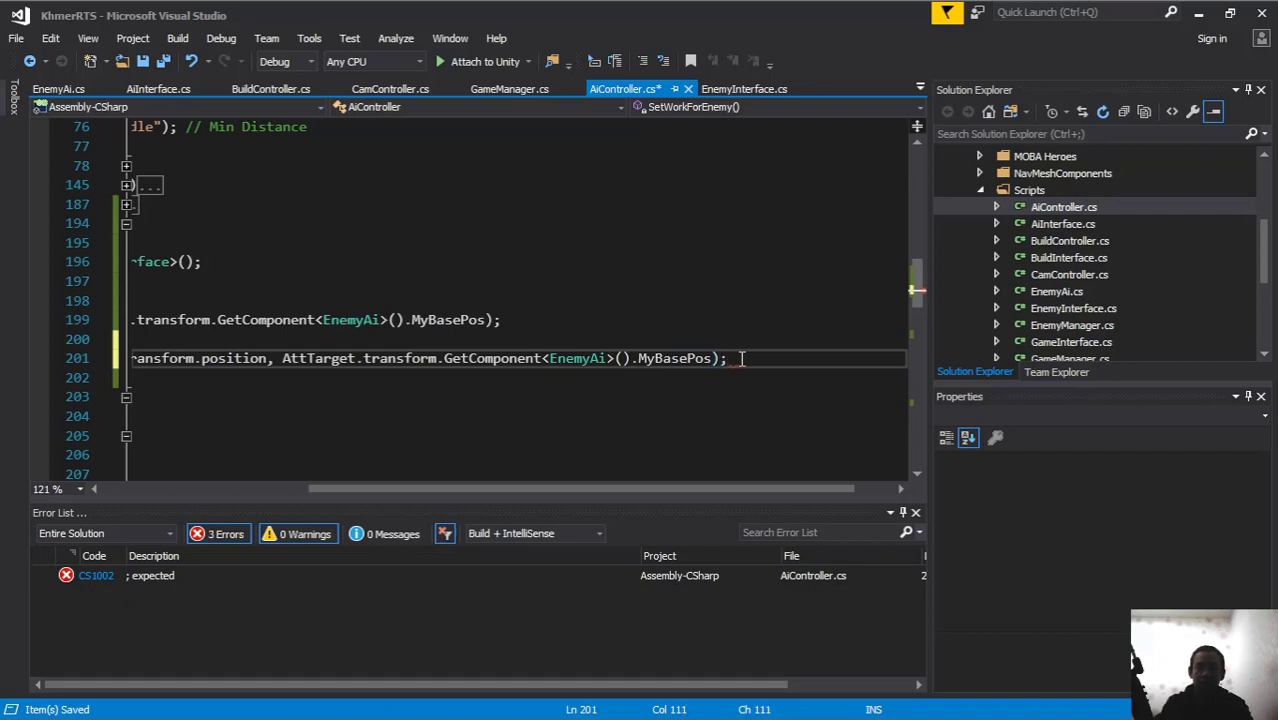
pyautogui.moveTo(730, 490); pyautogui.dragTo(372, 508)
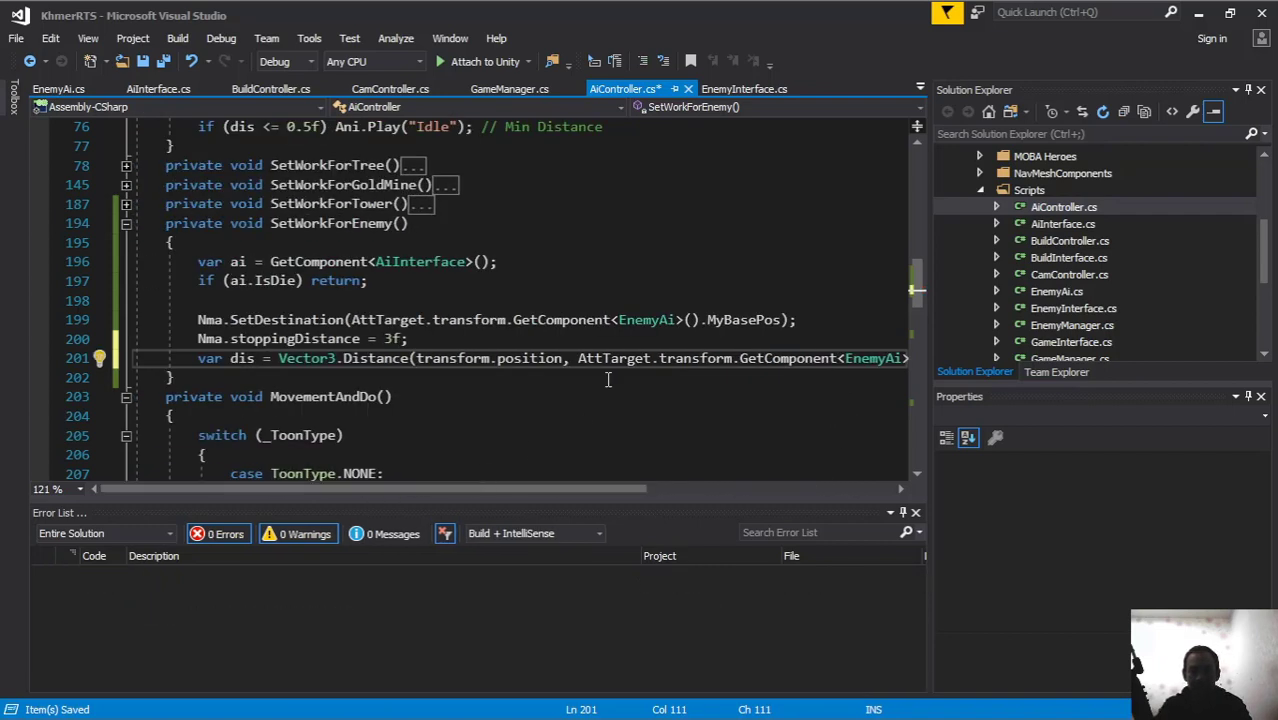
pyautogui.click(577, 358)
pyautogui.press('Return')
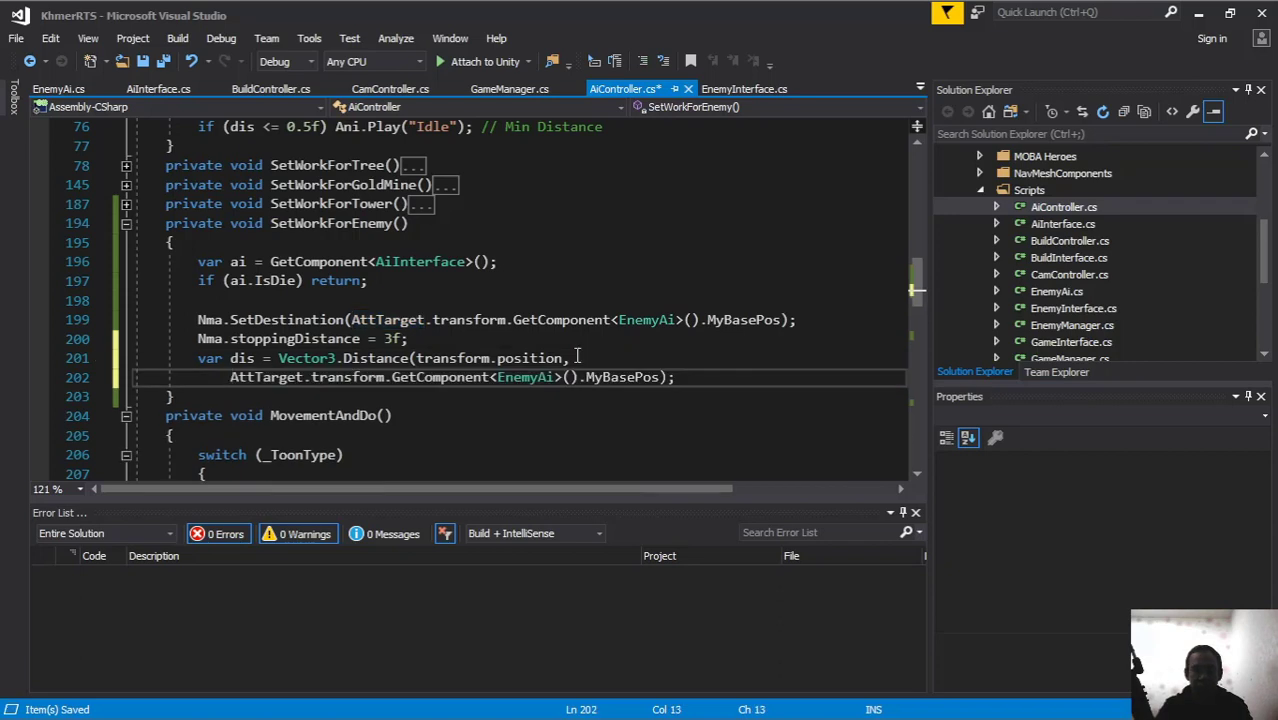
# Step: Add an empty if (dis <= 3f) block below the distance statement
pyautogui.click(686, 376)
pyautogui.press('Return')
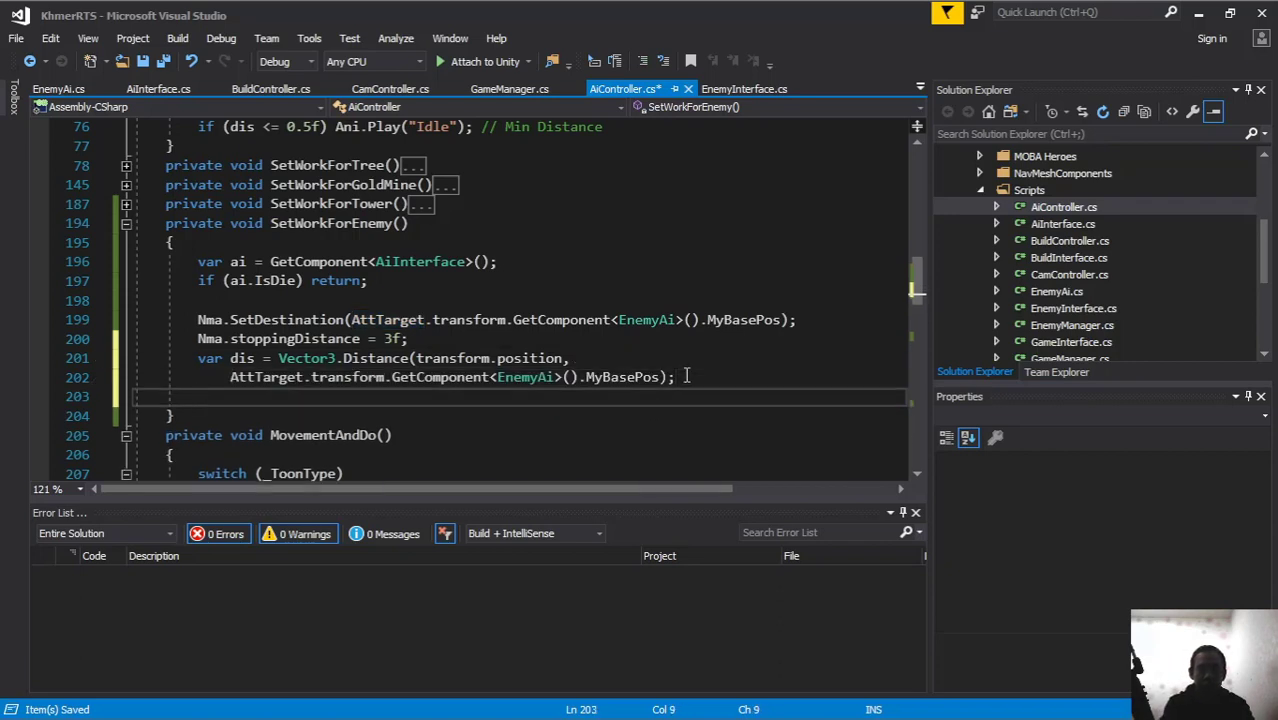
pyautogui.write('if')
pyautogui.press('Tab')
pyautogui.press('Tab')
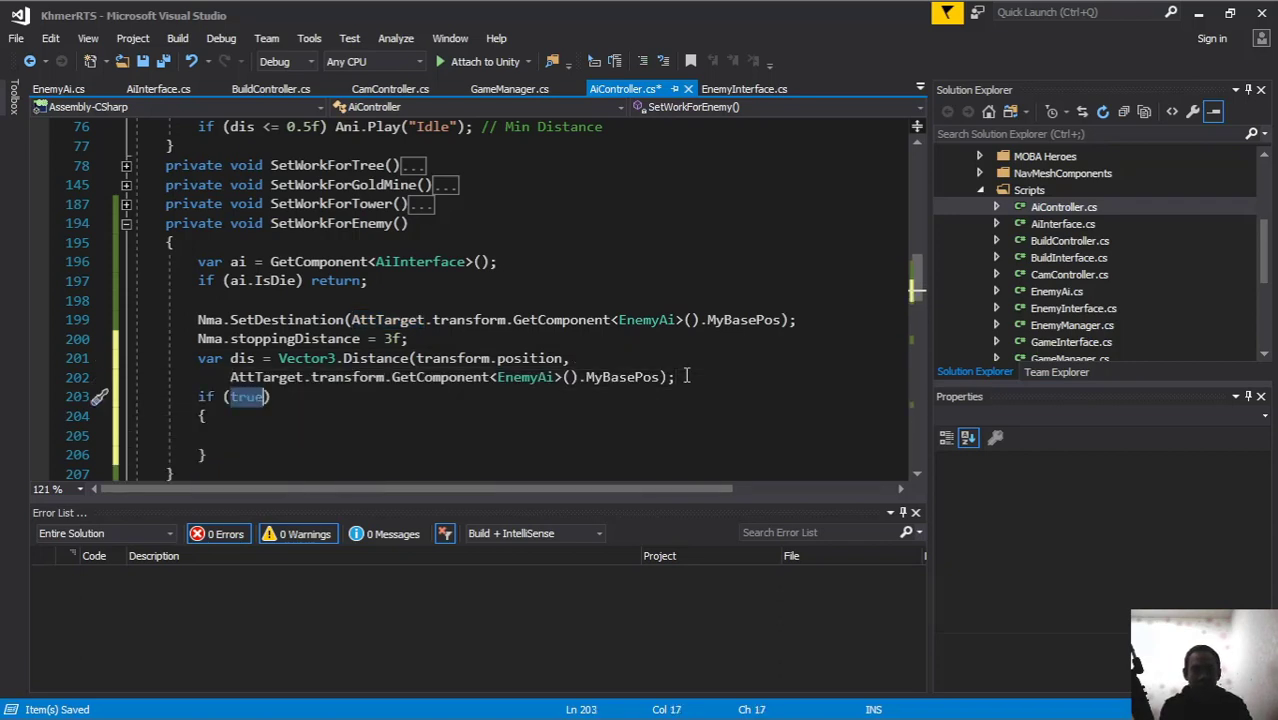
pyautogui.write('dis')
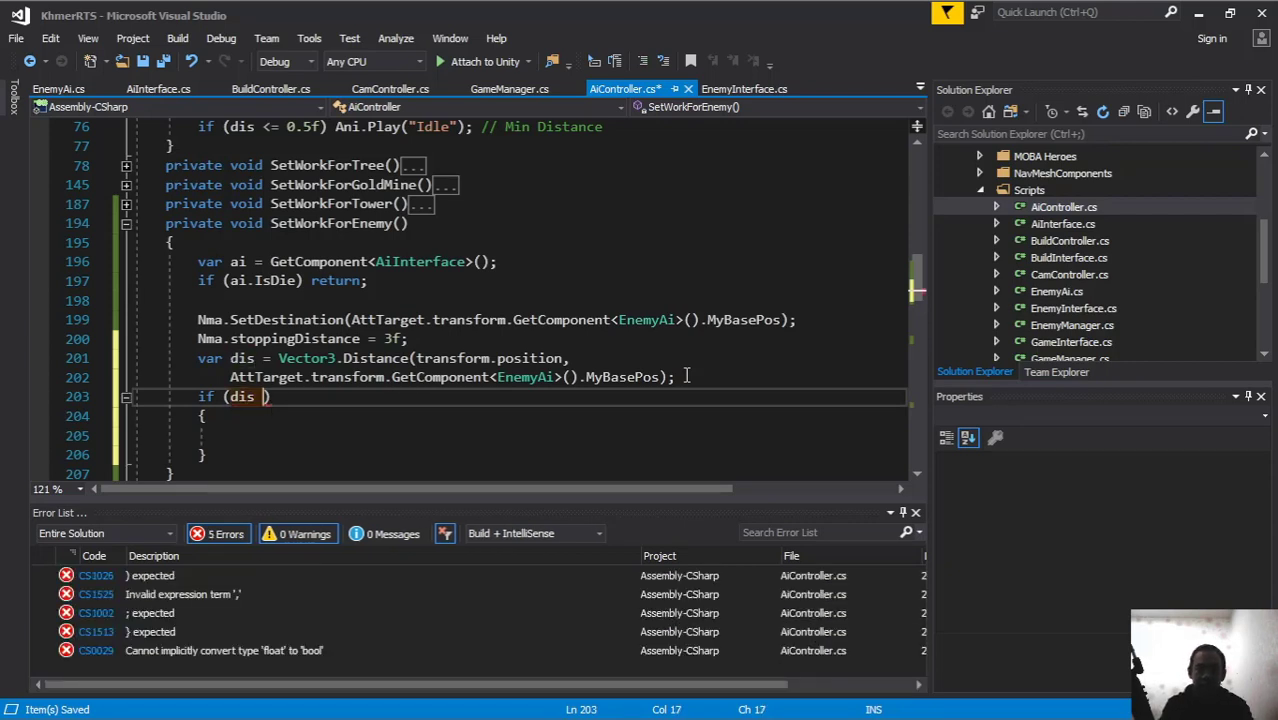
pyautogui.write(' <= ')
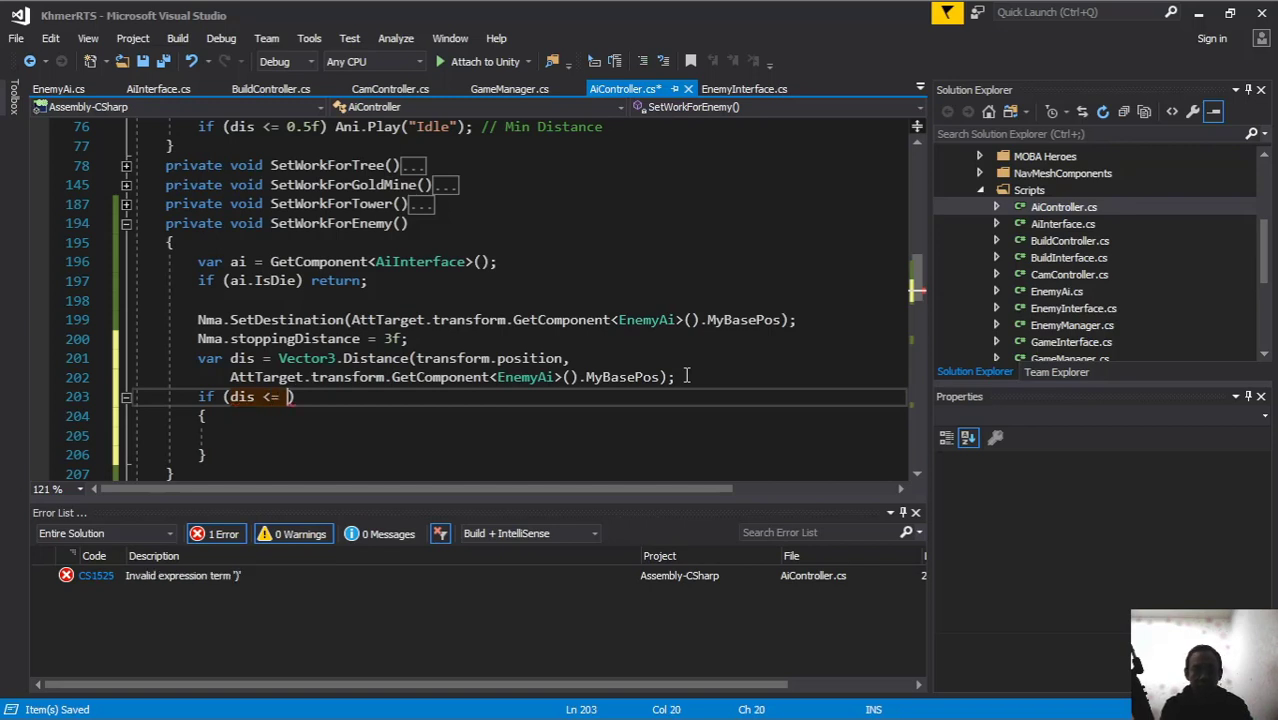
pyautogui.write('3f')
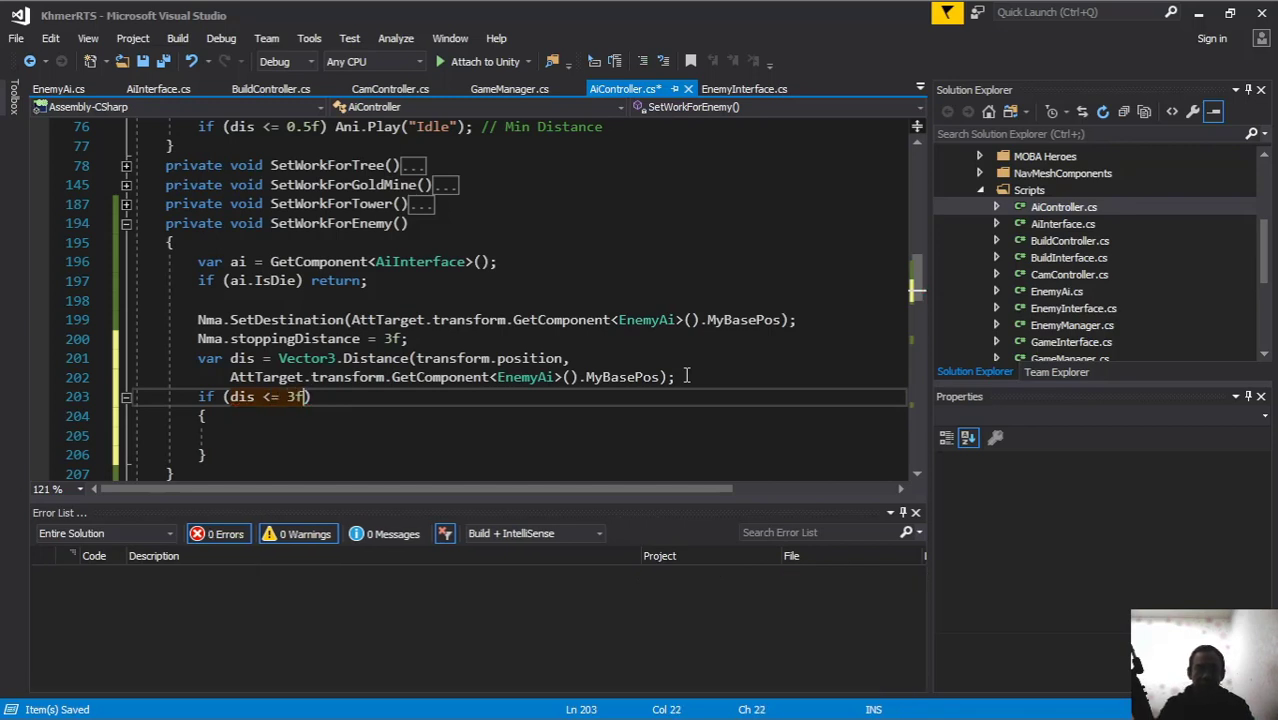
pyautogui.scroll(-2, 335, 346)
pyautogui.click(258, 322)
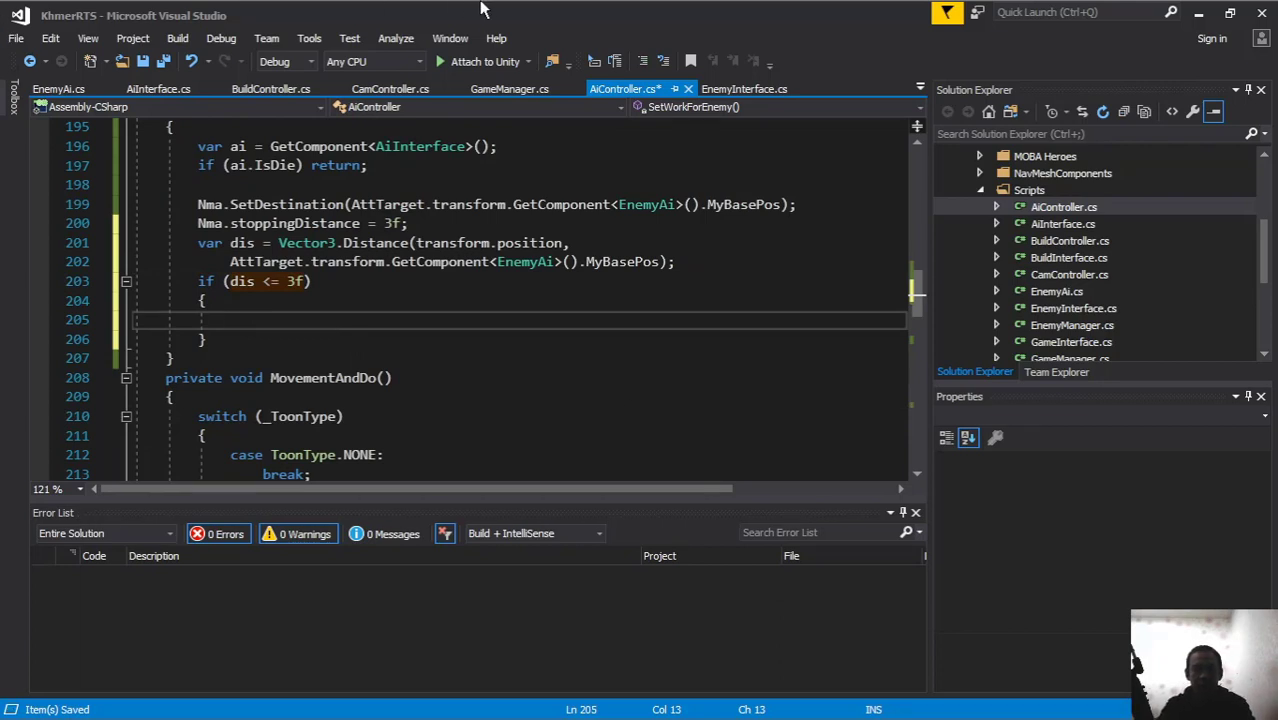
pyautogui.moveTo(352, 8)
pyautogui.click(294, 13)
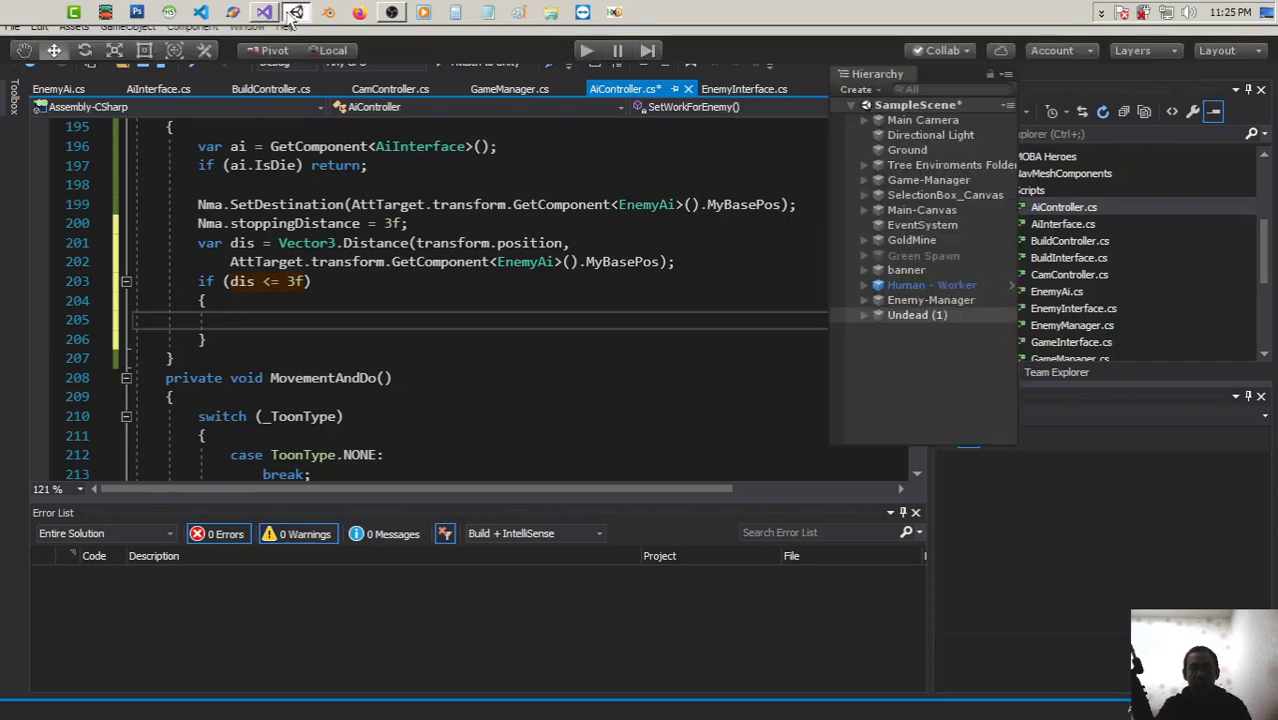
pyautogui.click(926, 287)
pyautogui.click(105, 72)
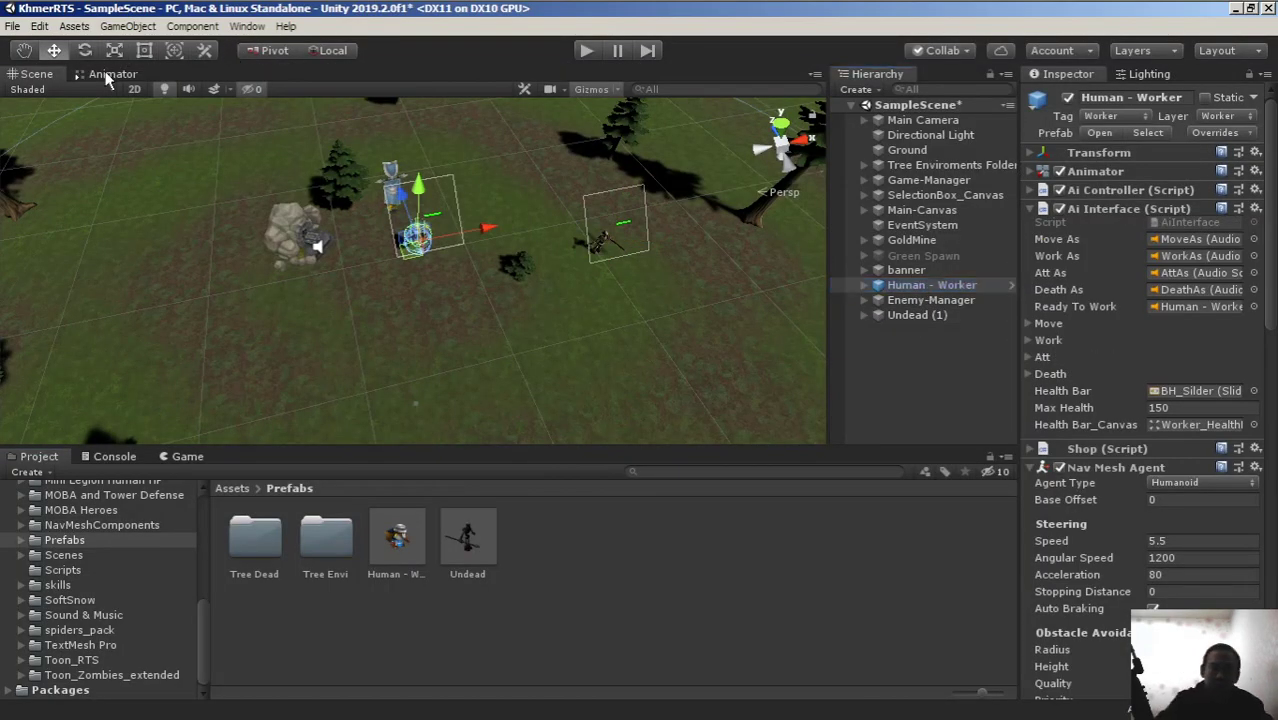
pyautogui.moveTo(427, 251)
pyautogui.mouseDown(button='middle')
pyautogui.moveTo(631, 469)
pyautogui.moveTo(587, 272)
pyautogui.mouseUp(button='middle')
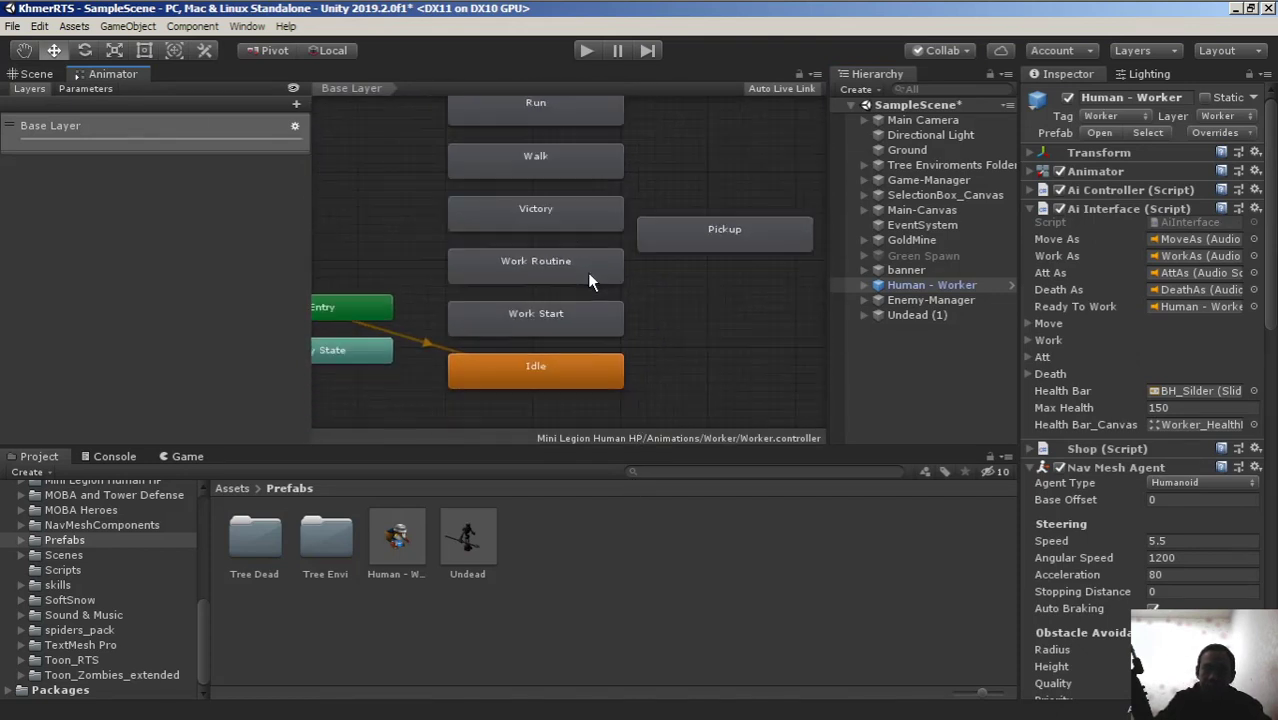
pyautogui.scroll(3, 587, 272)
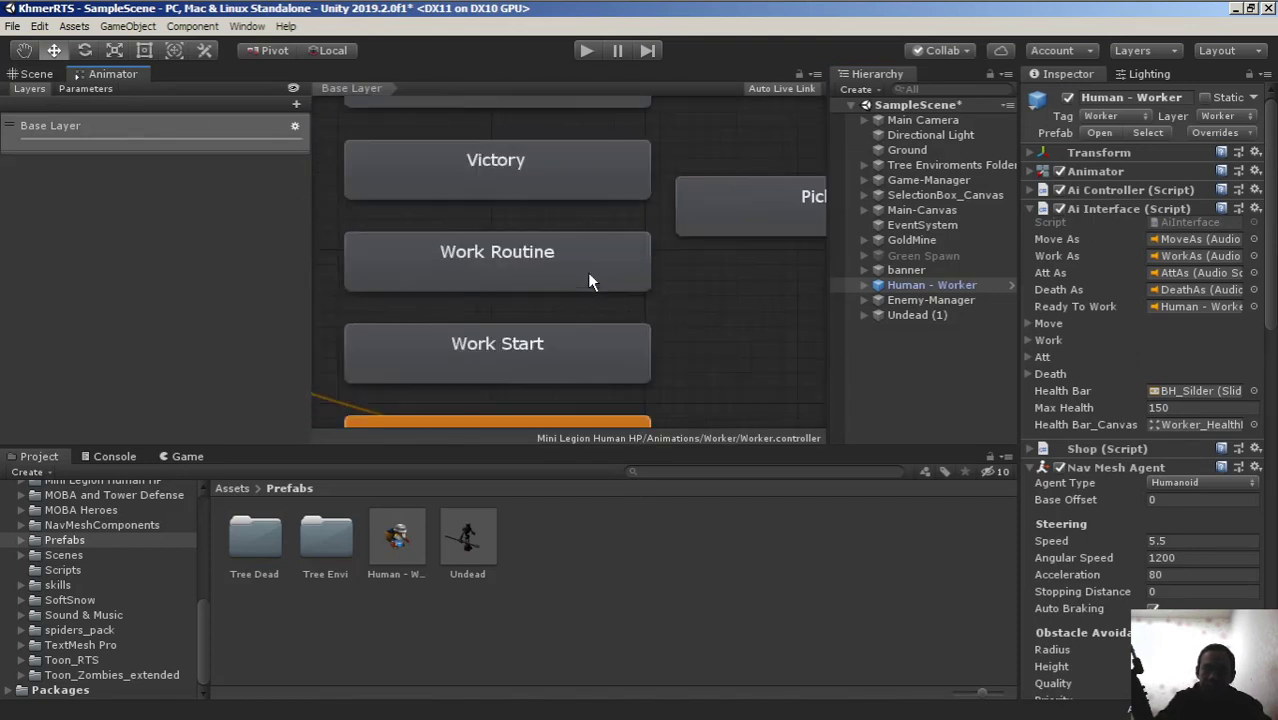
pyautogui.click(464, 256)
pyautogui.click(1175, 96)
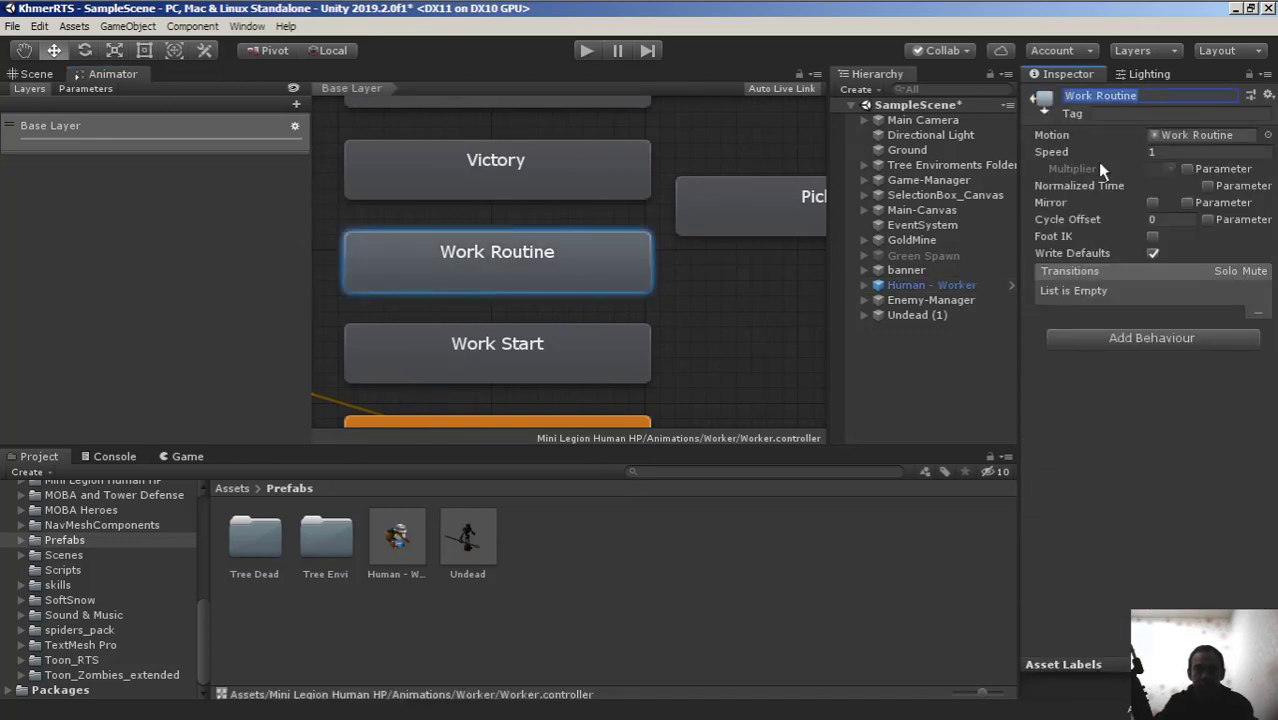
pyautogui.click(264, 13)
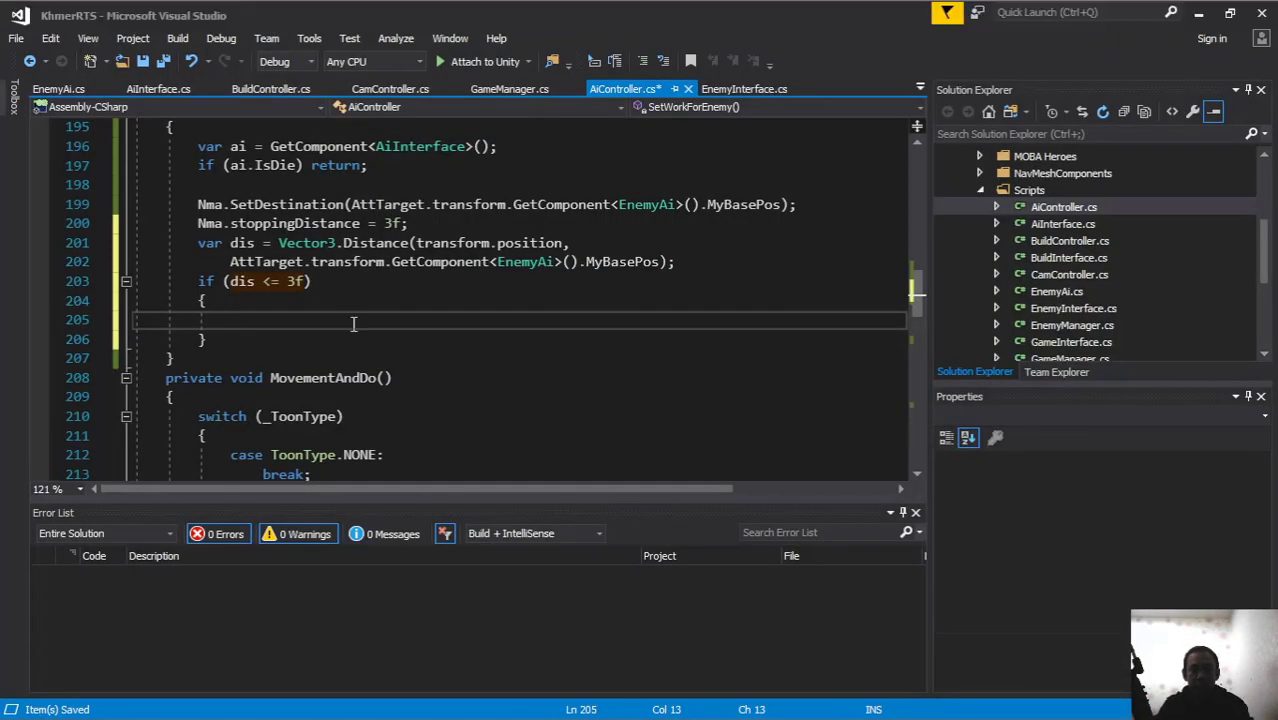
# Step: Call Ani.Play("Work Routine"); inside the if (dis <= 3f) block
pyautogui.write('a')
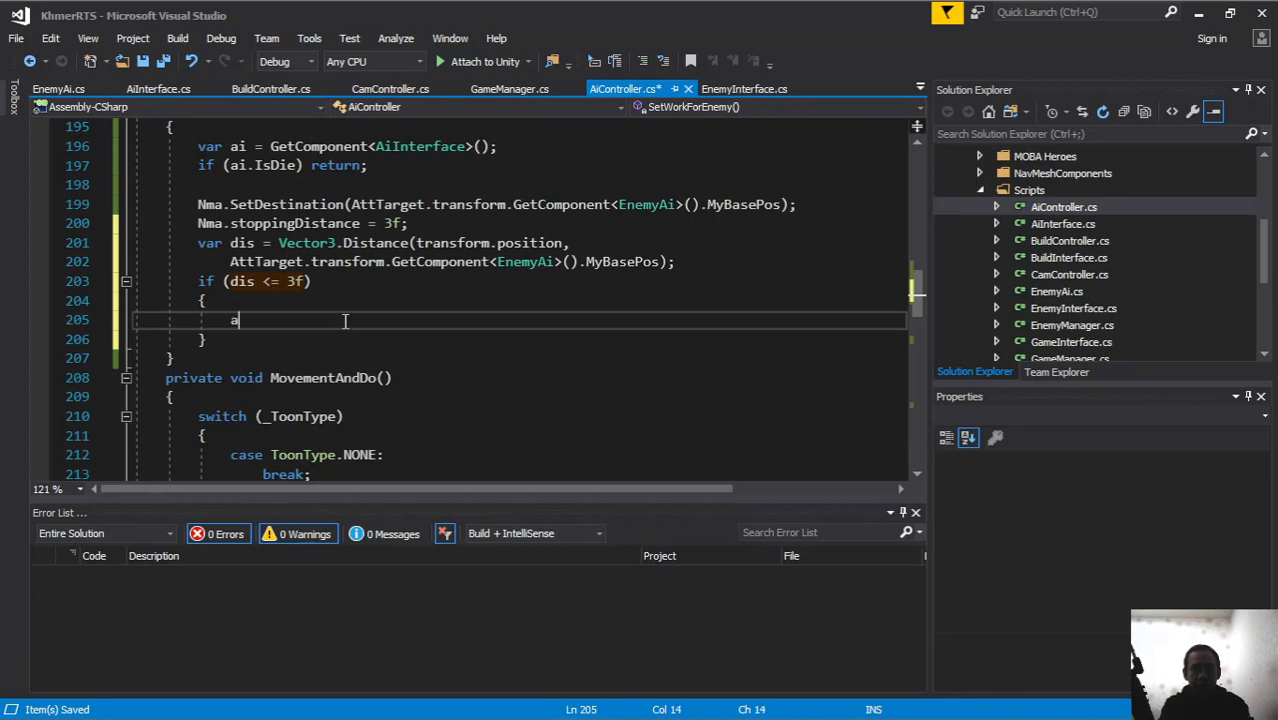
pyautogui.write('ni.pl')
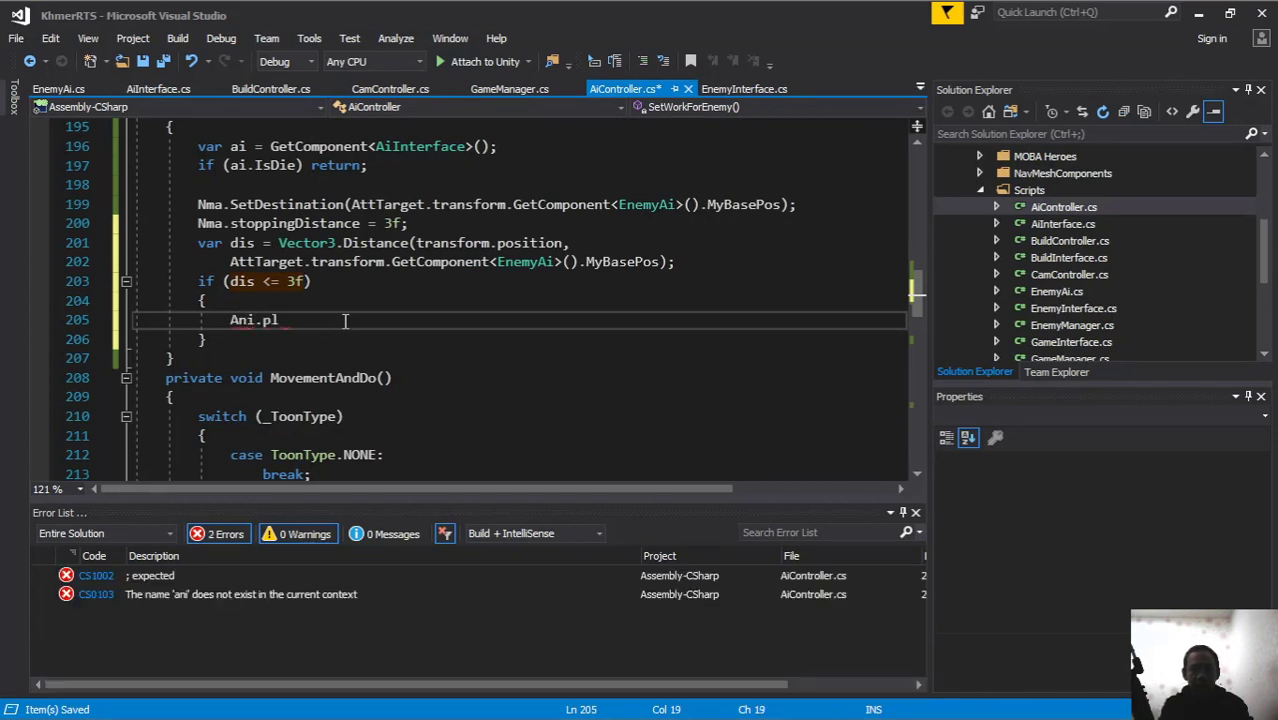
pyautogui.write('ay()')
pyautogui.press('Left')
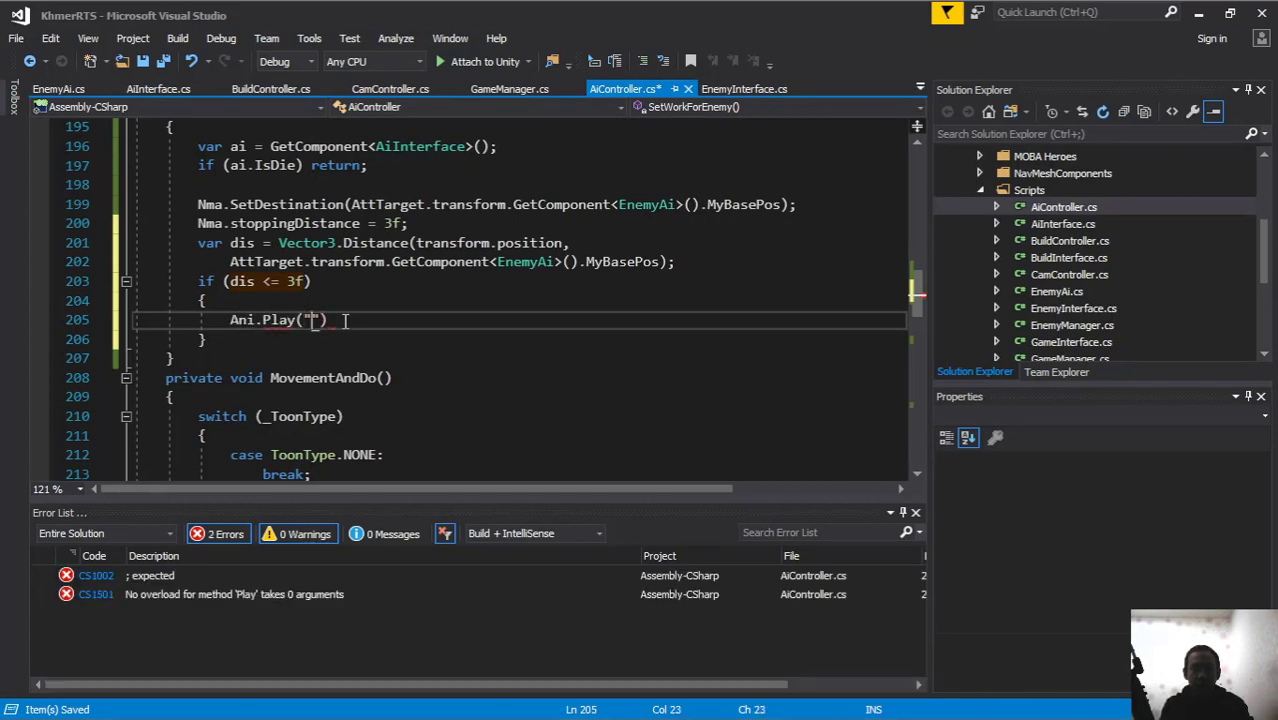
pyautogui.write('"Work Routine"')
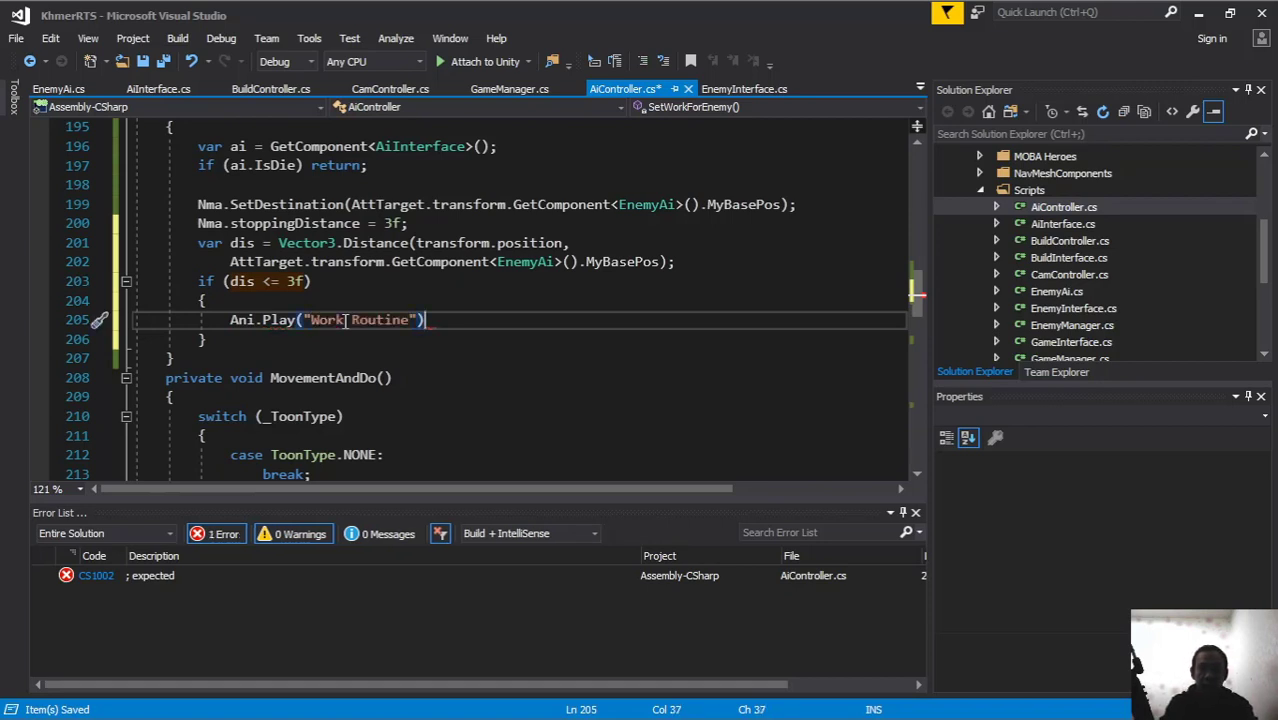
pyautogui.press('End')
pyautogui.write(';')
pyautogui.press('Return')
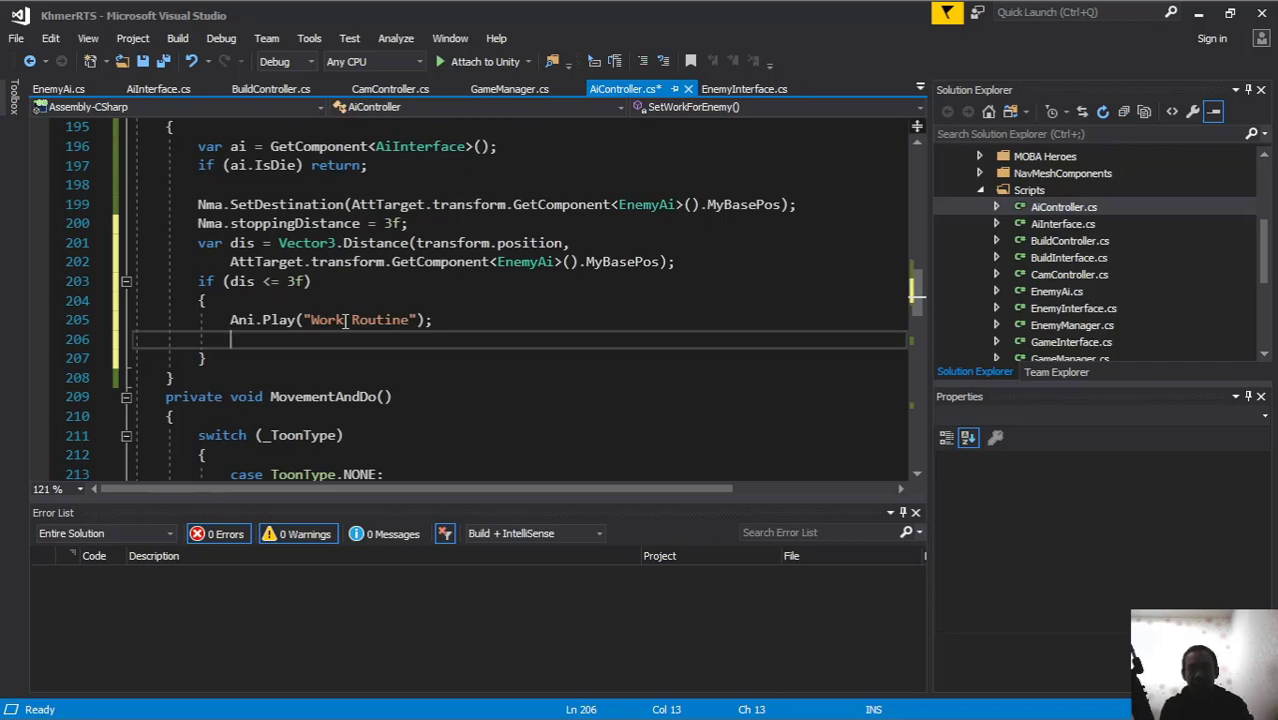
pyautogui.scroll(20, 492, 243)
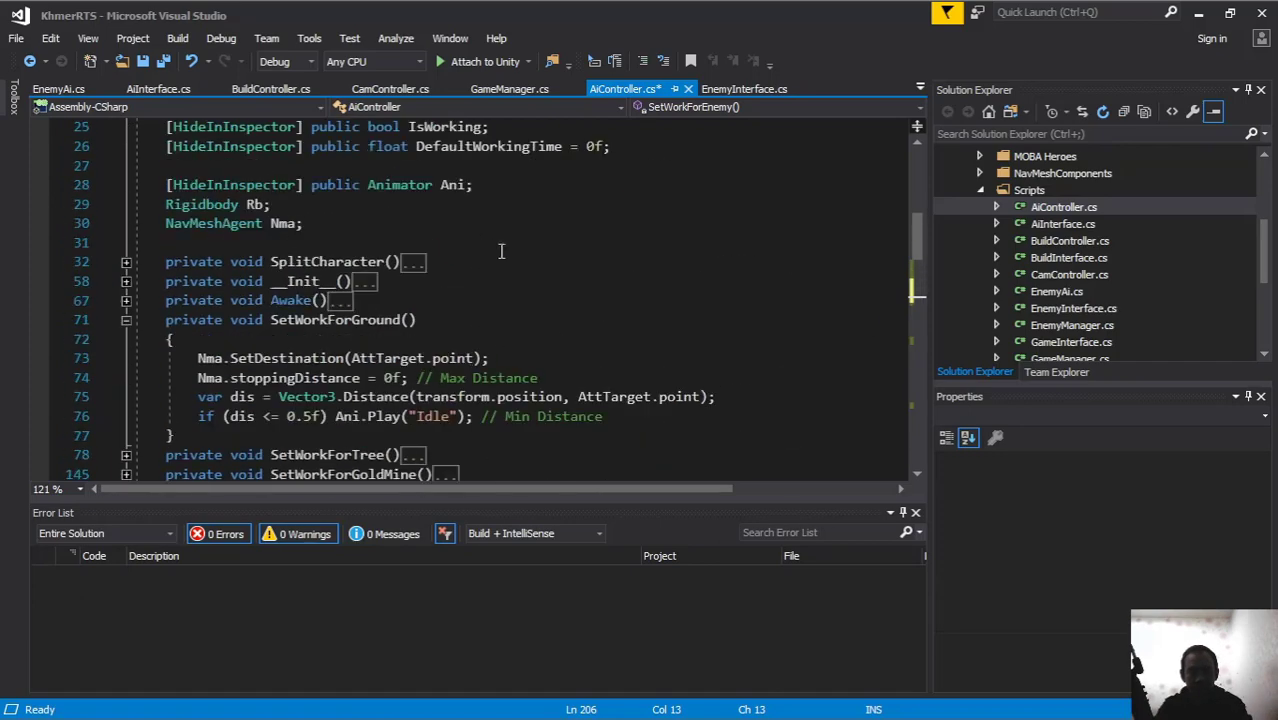
pyautogui.scroll(3, 492, 243)
pyautogui.scroll(1, 492, 243)
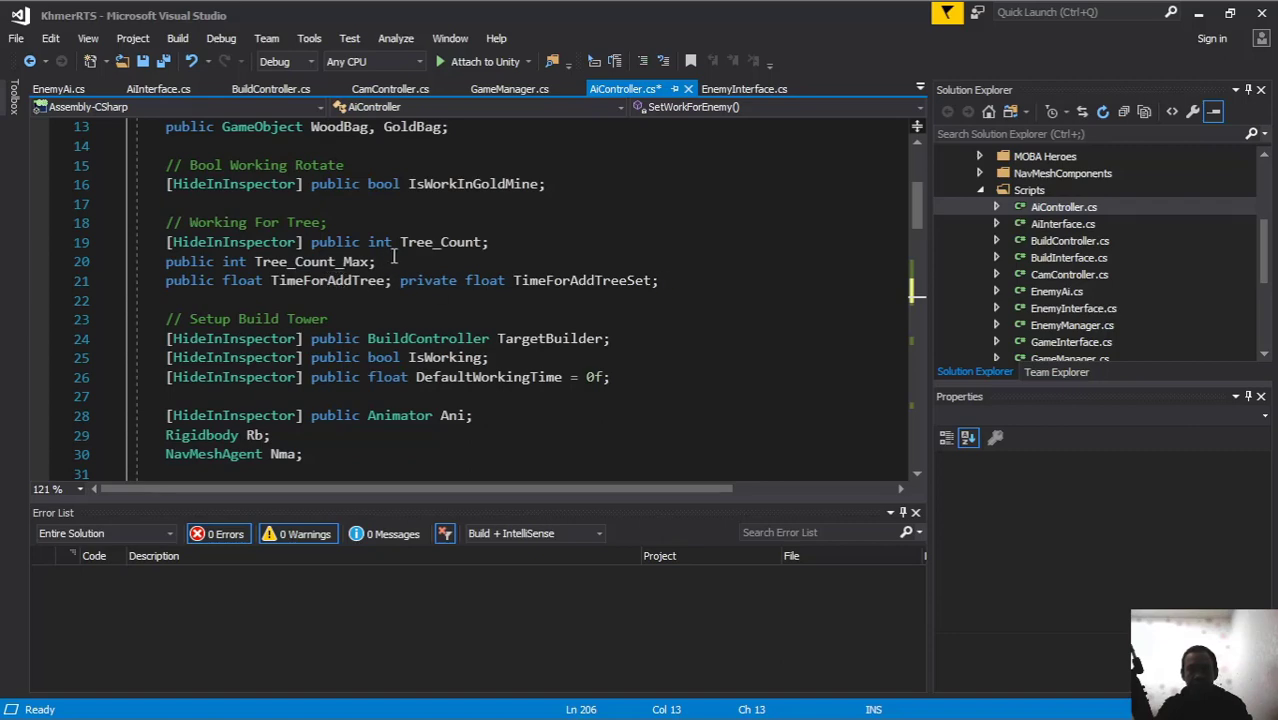
pyautogui.scroll(3, 582, 280)
pyautogui.scroll(-4, 500, 260)
pyautogui.scroll(-6, 420, 245)
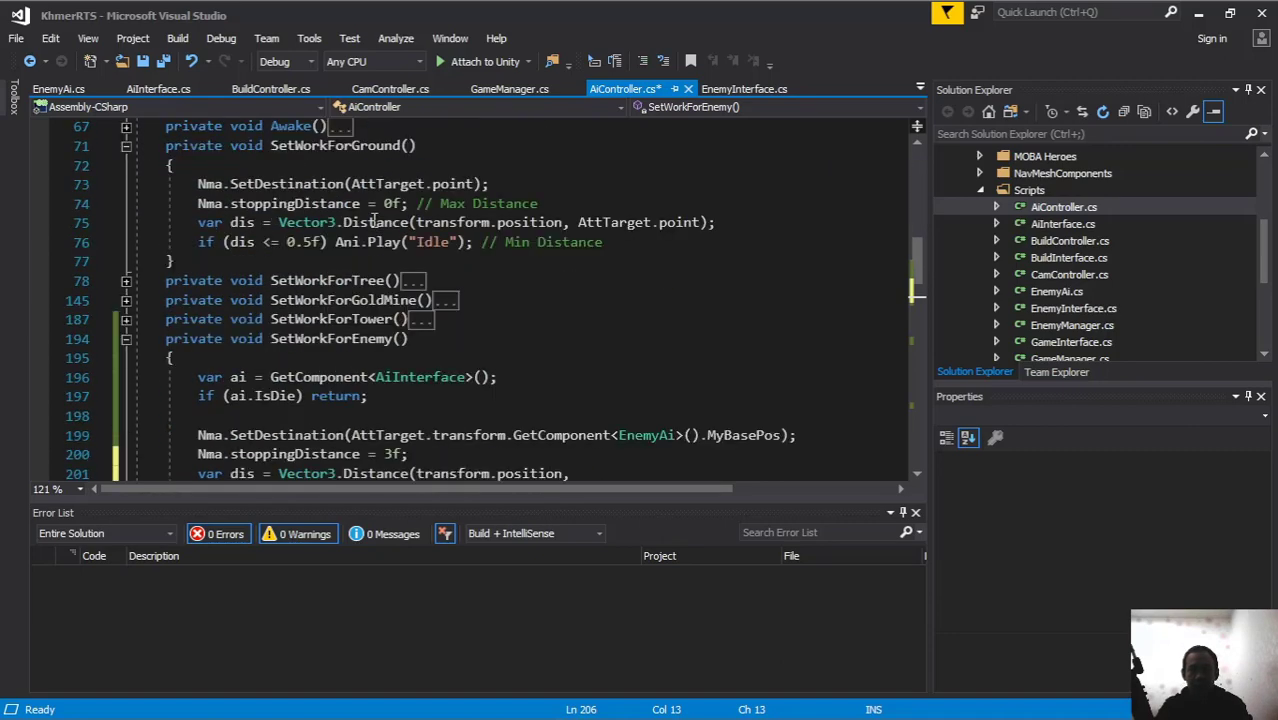
pyautogui.scroll(-3, 346, 232)
pyautogui.scroll(5, 346, 232)
pyautogui.scroll(4, 346, 232)
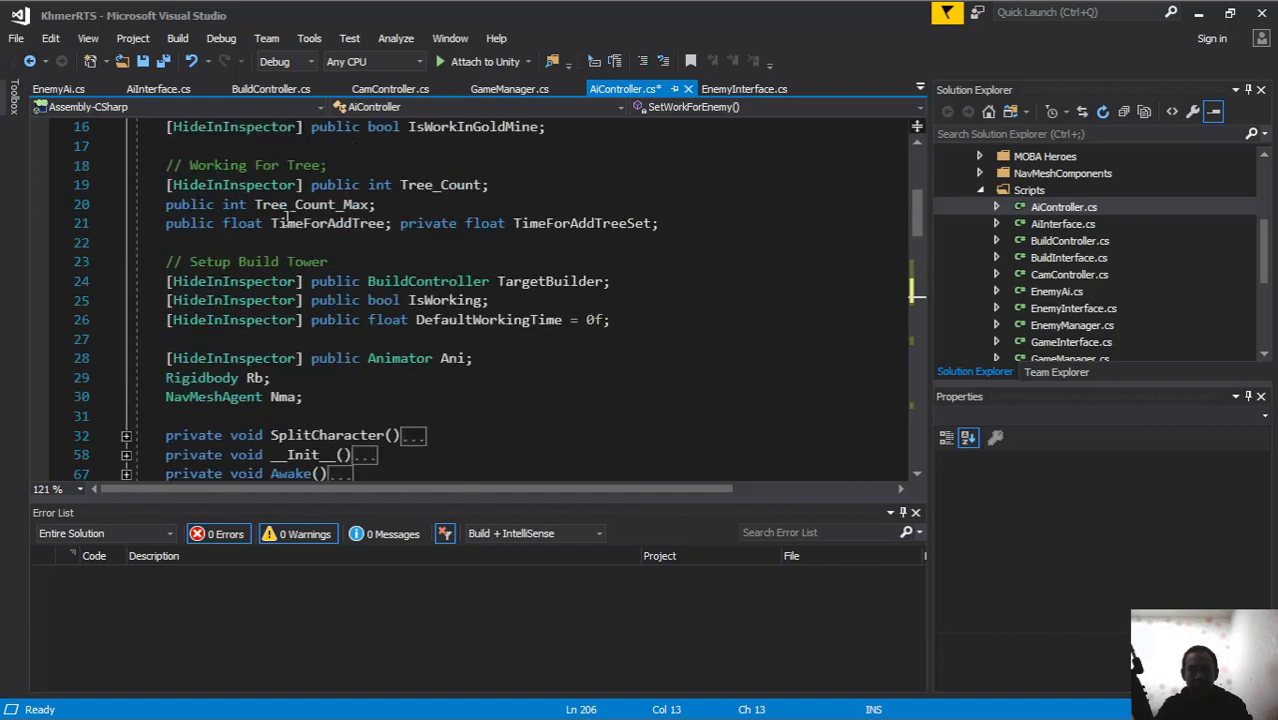
pyautogui.moveTo(270, 223); pyautogui.dragTo(740, 223)
pyautogui.scroll(-5, 377, 250)
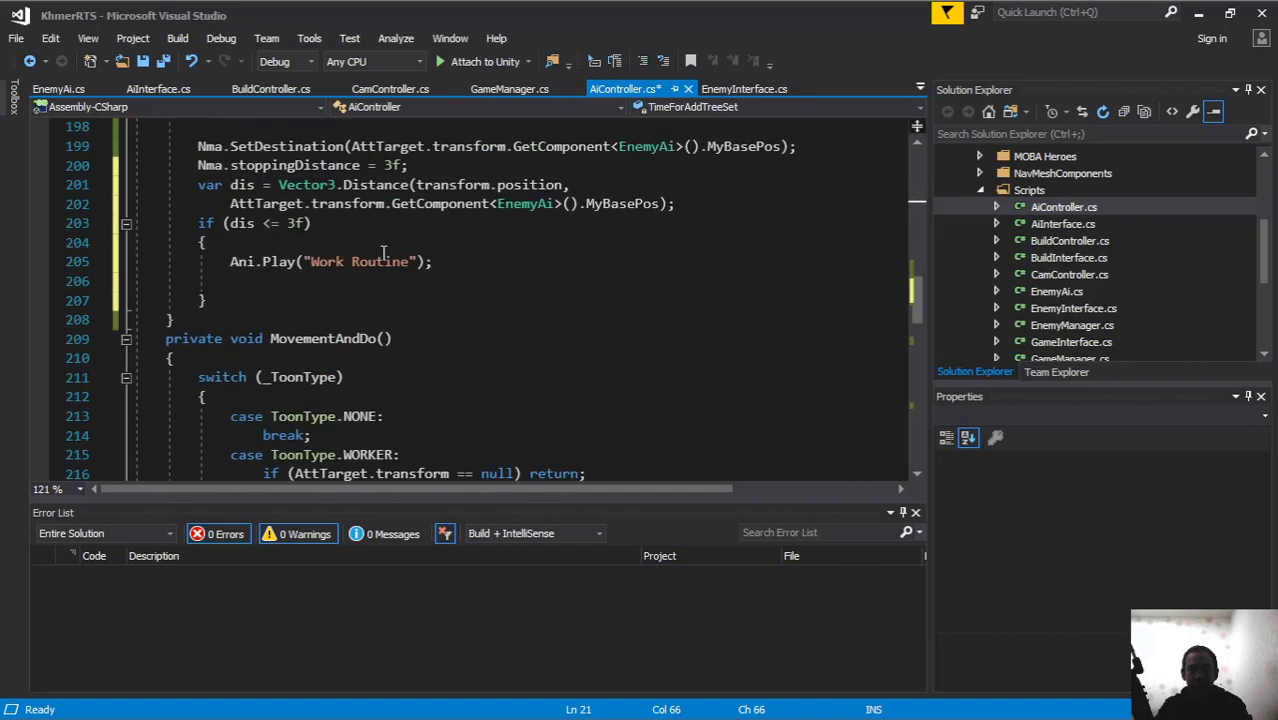
pyautogui.scroll(-4, 377, 250)
# Step: Add an //att comment and a TimeForAddTree -= Time.deltaTime countdown after the Play call
pyautogui.scroll(4, 377, 250)
pyautogui.click(283, 336)
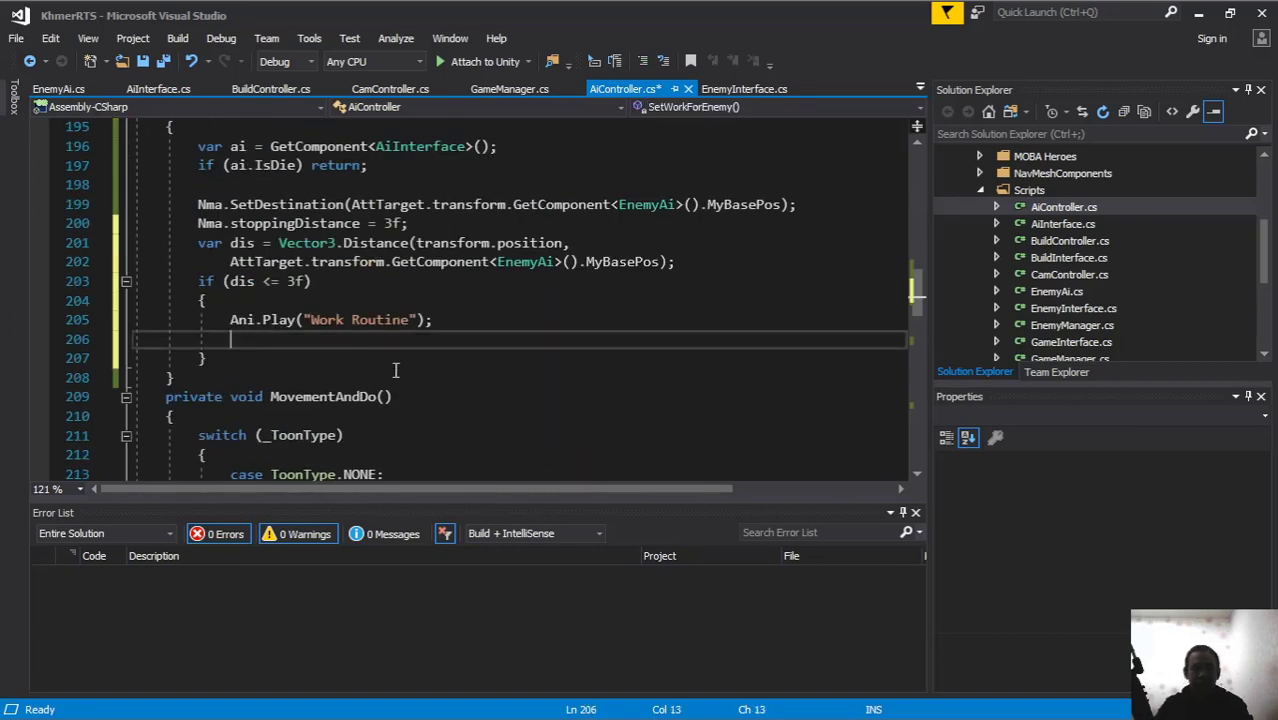
pyautogui.write('//att')
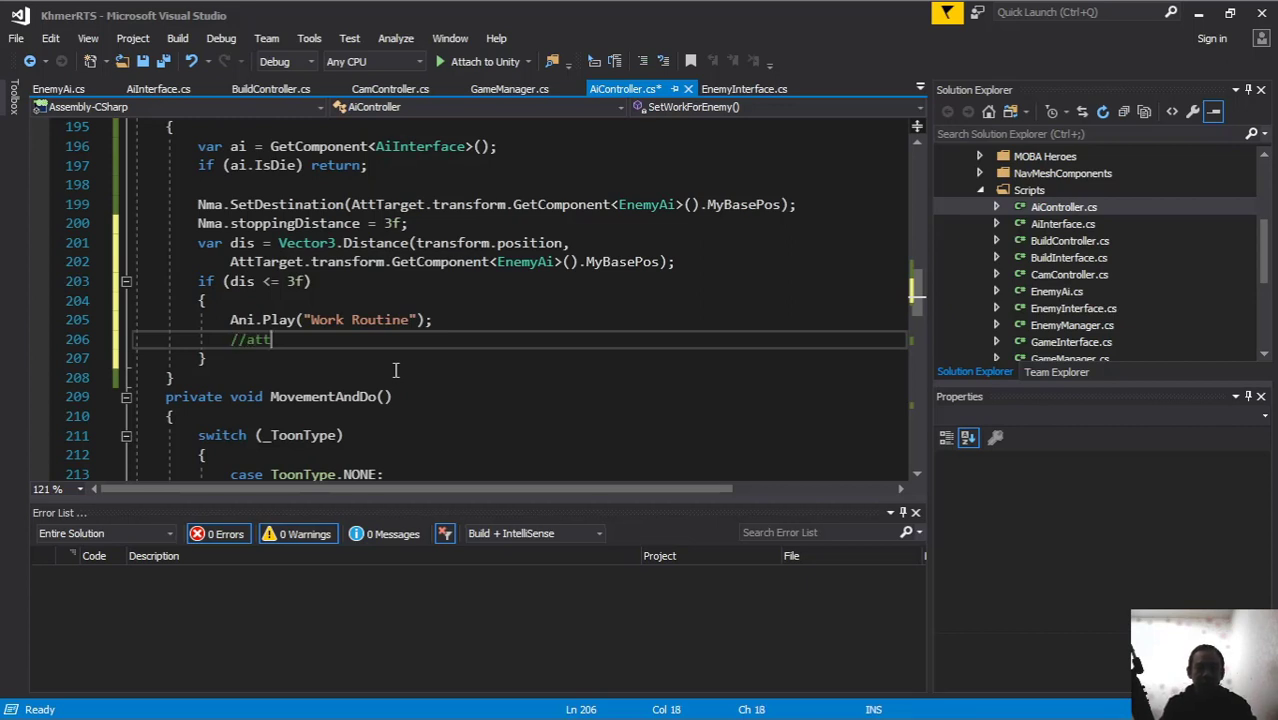
pyautogui.press('Return')
pyautogui.write('TimeFo')
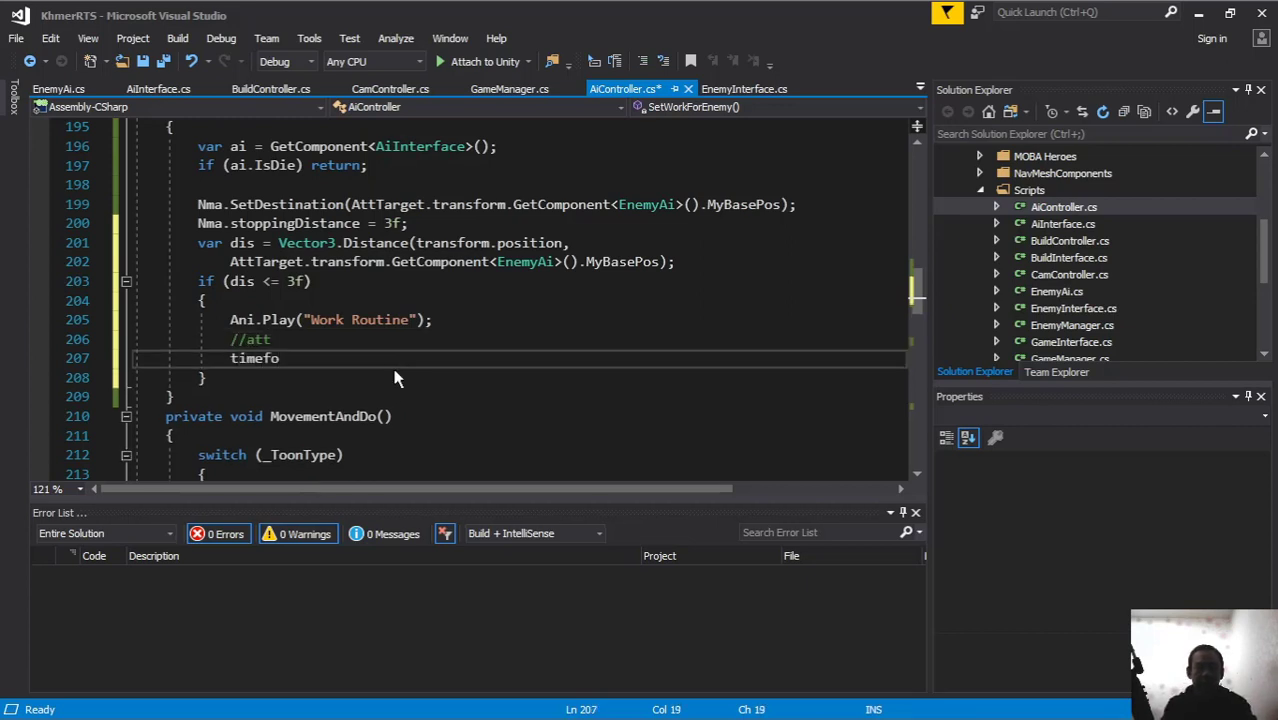
pyautogui.write('rAddTree -')
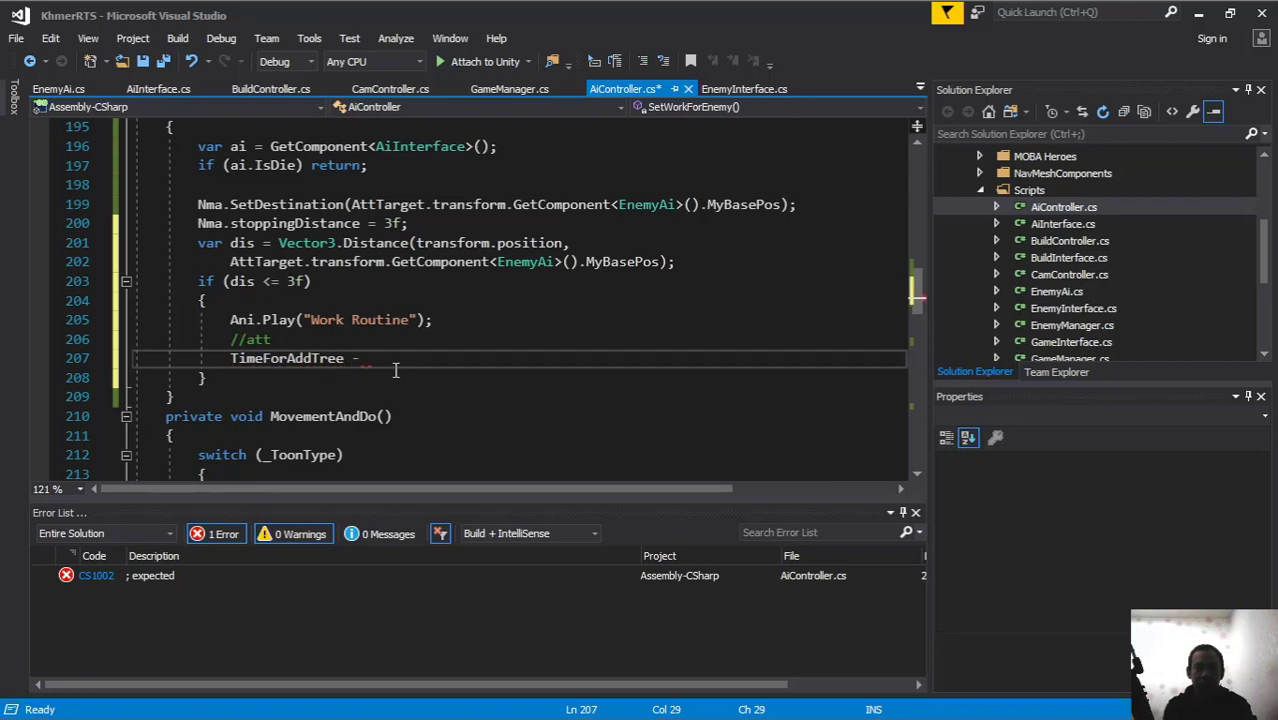
pyautogui.write('= time.deltaTime')
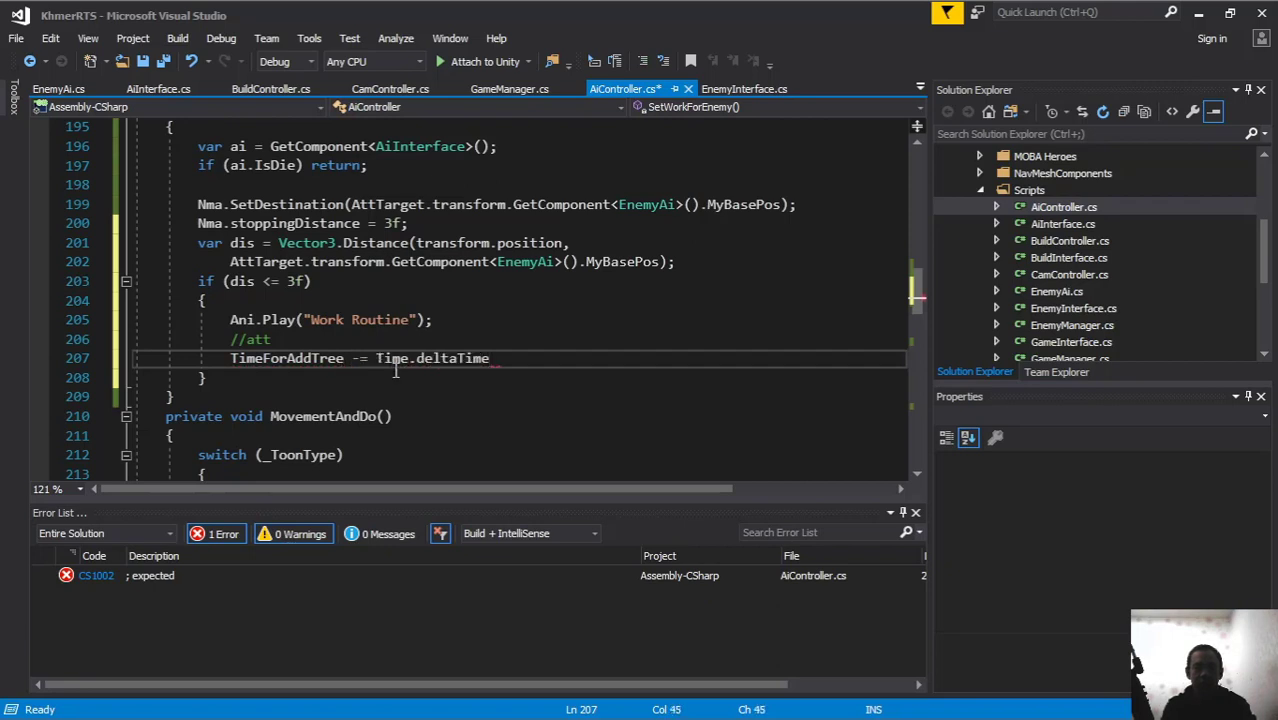
pyautogui.write('/')
pyautogui.press('Return')
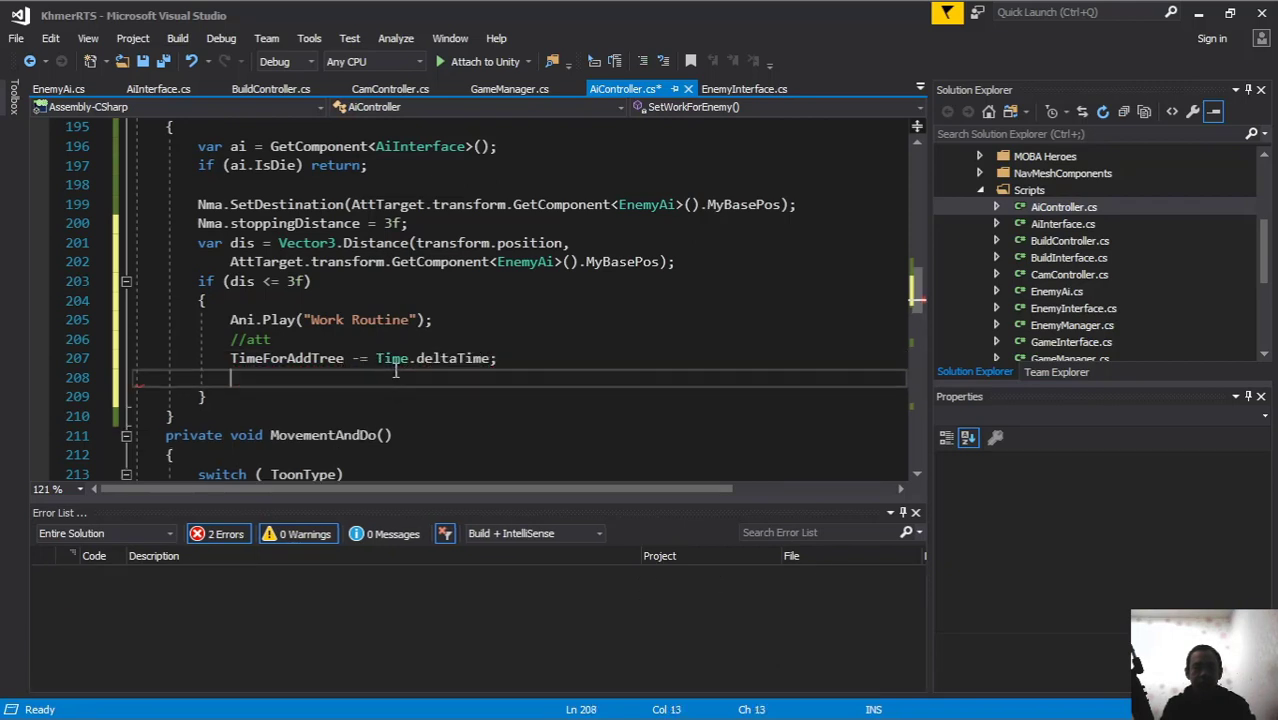
# Step: Add if (TimeForAddTree <= 0) that resets TimeForAddTree to TimeForAddTreeSet
pyautogui.write('if')
pyautogui.press('Tab')
pyautogui.press('Tab')
pyautogui.write('timefor')
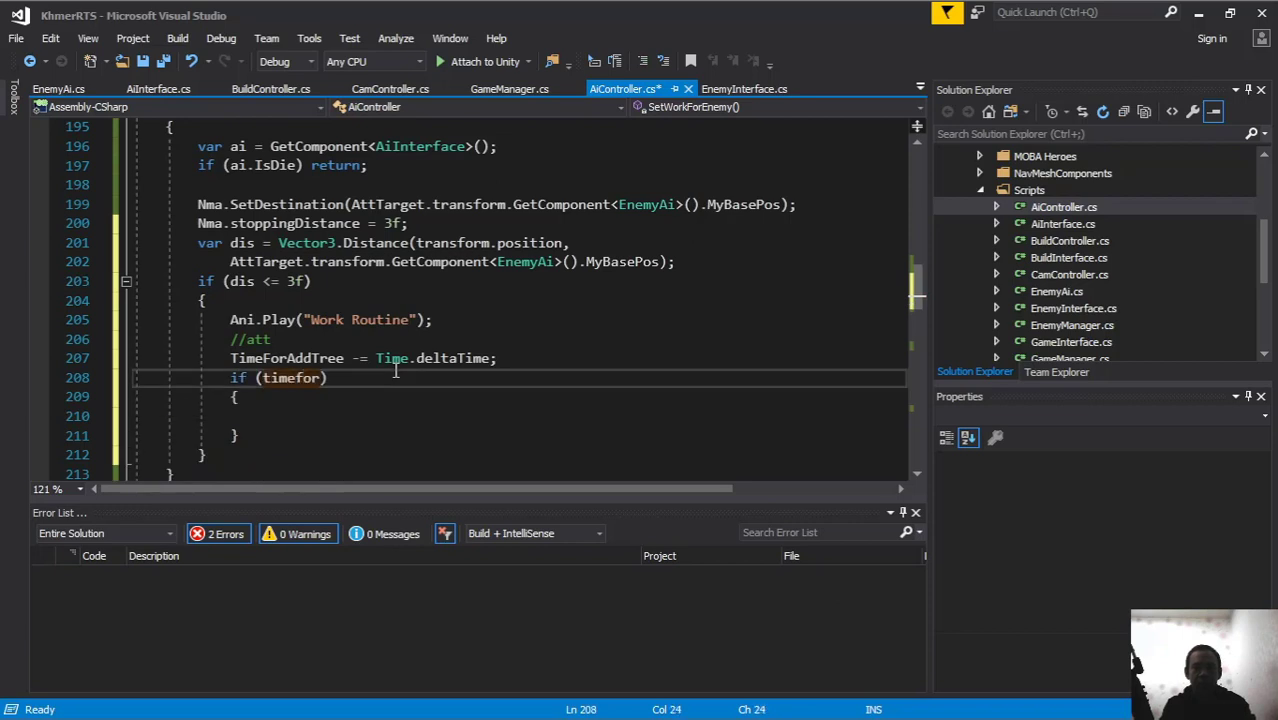
pyautogui.press('Tab')
pyautogui.write('<= 0')
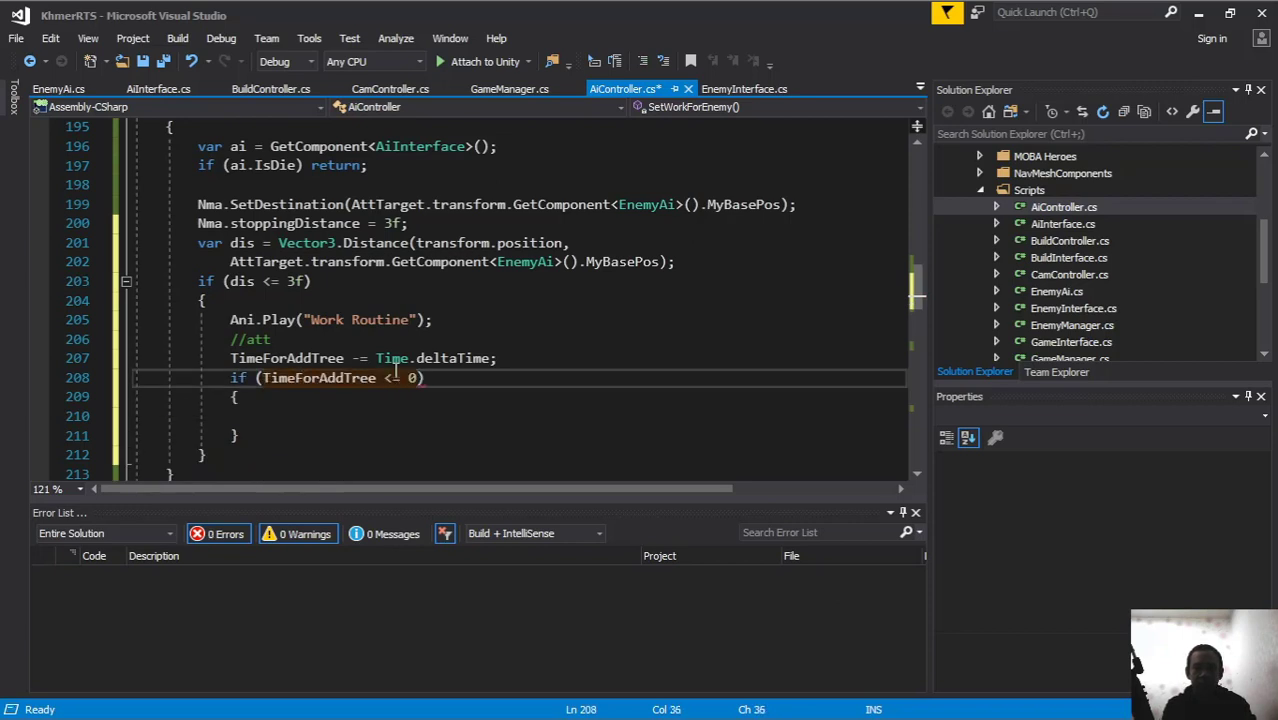
pyautogui.click(326, 416)
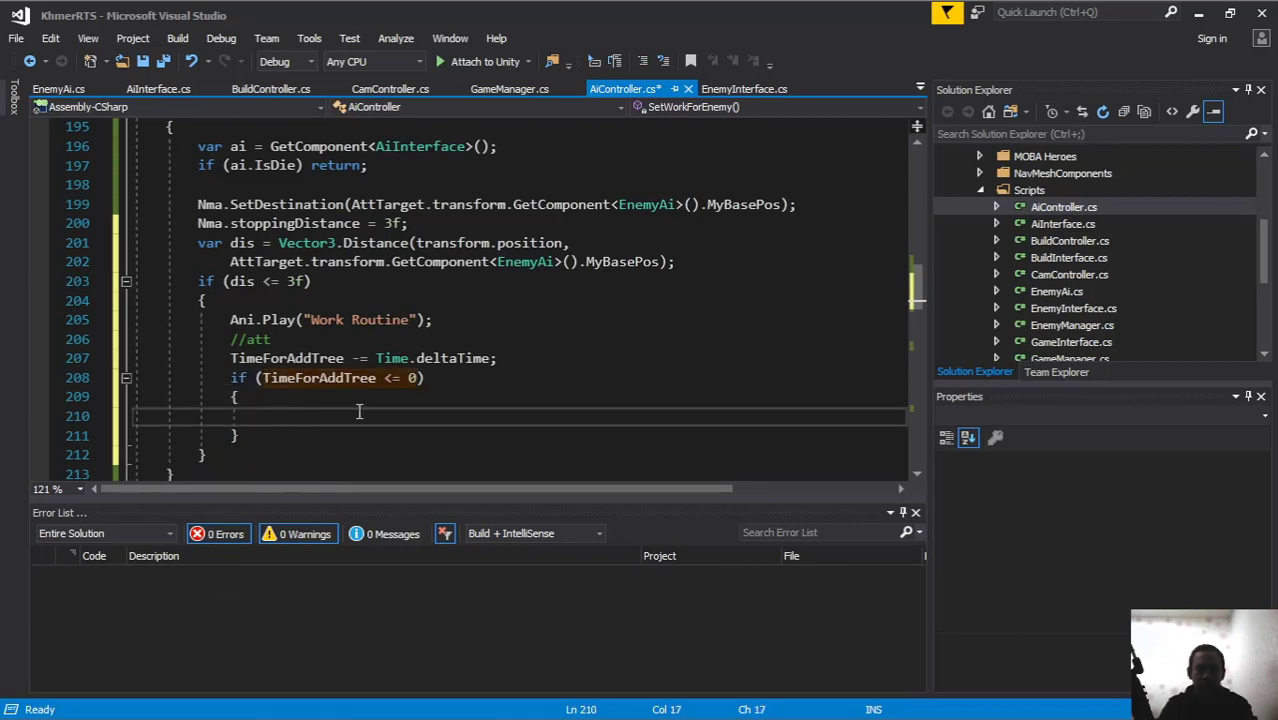
pyautogui.write('timefoa')
pyautogui.press('Tab')
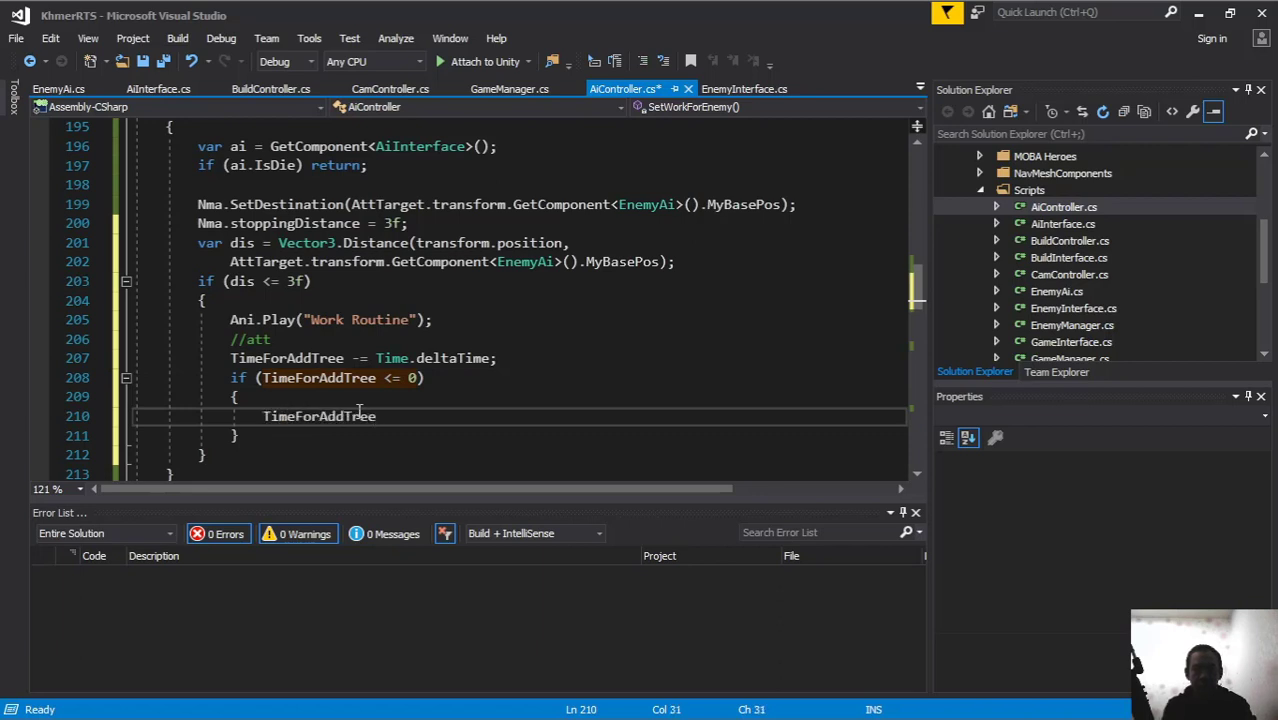
pyautogui.write(' =')
pyautogui.write(' tim')
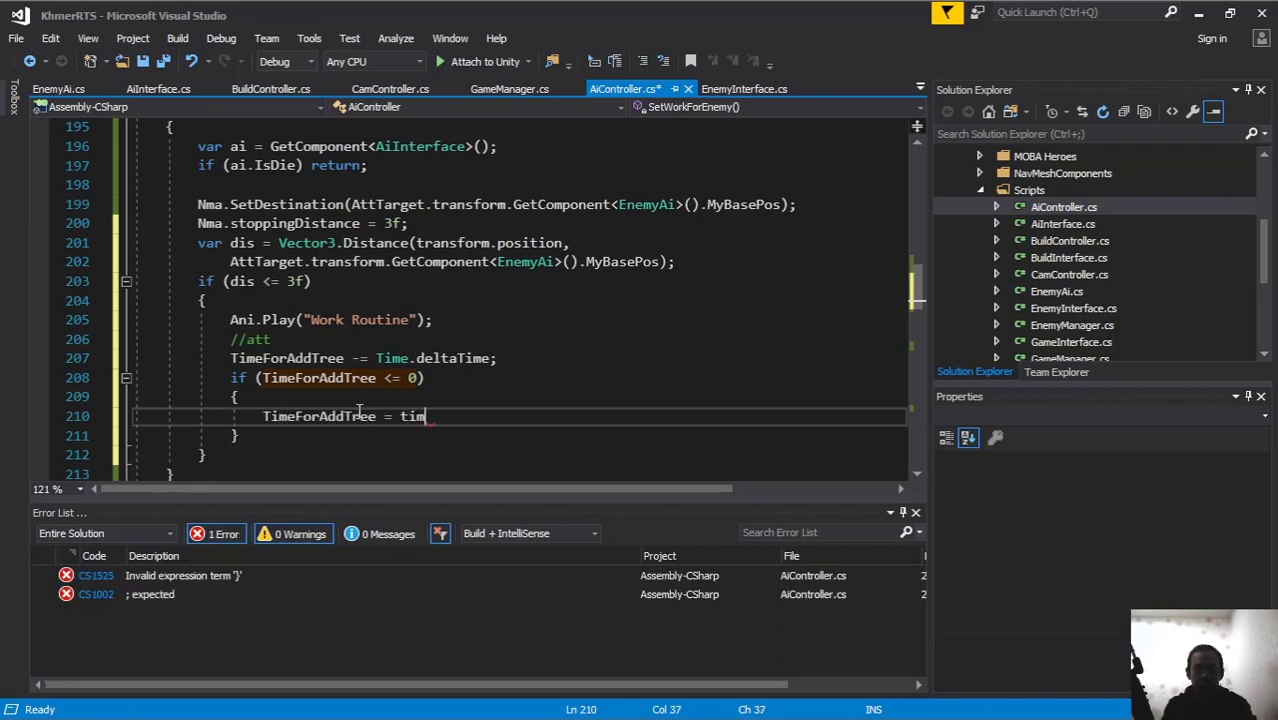
pyautogui.write('eforad')
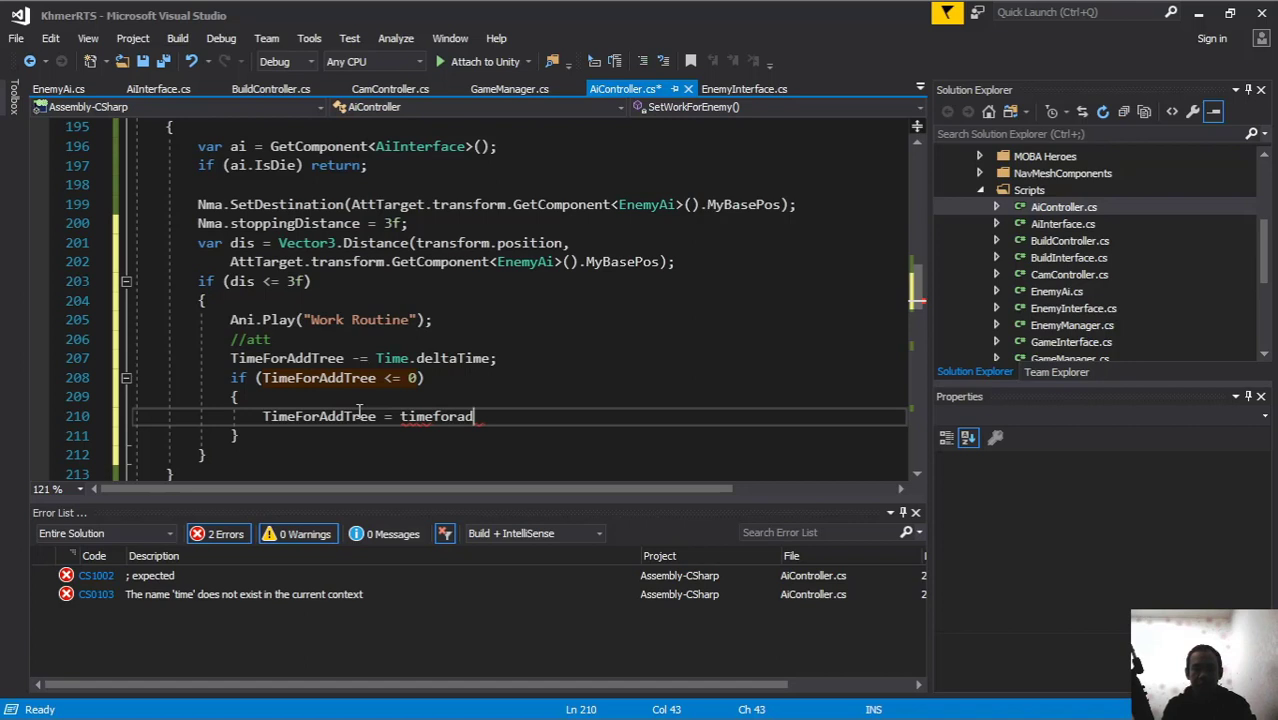
pyautogui.write('d')
pyautogui.press('Tab')
pyautogui.write(';')
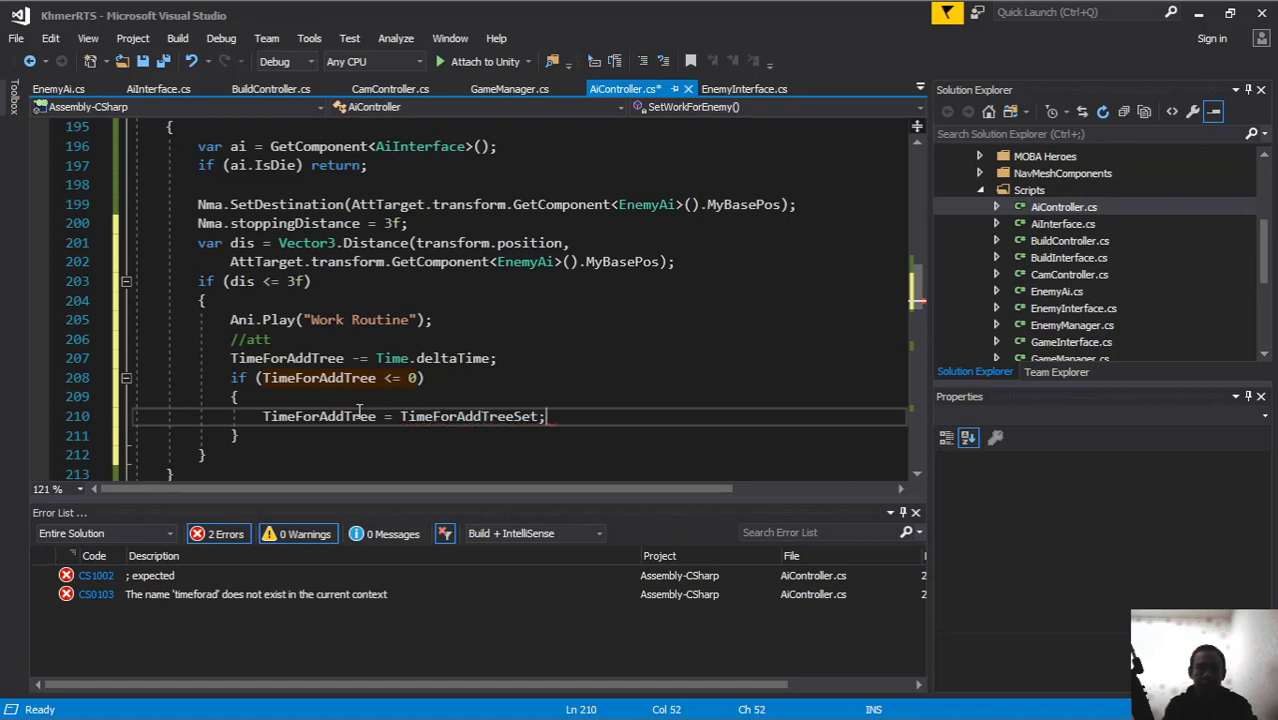
pyautogui.press('Return')
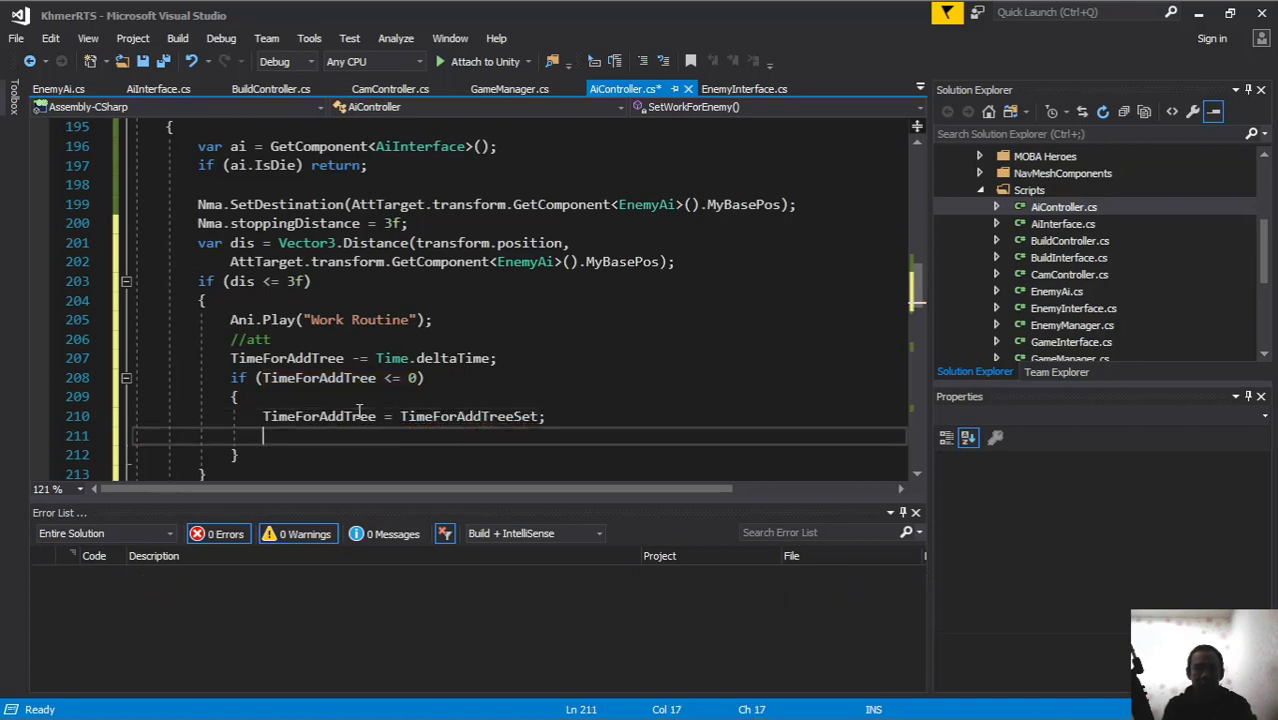
# Step: Call ai.PlayAttSound() after the timer reset and save all scripts
pyautogui.write('ai')
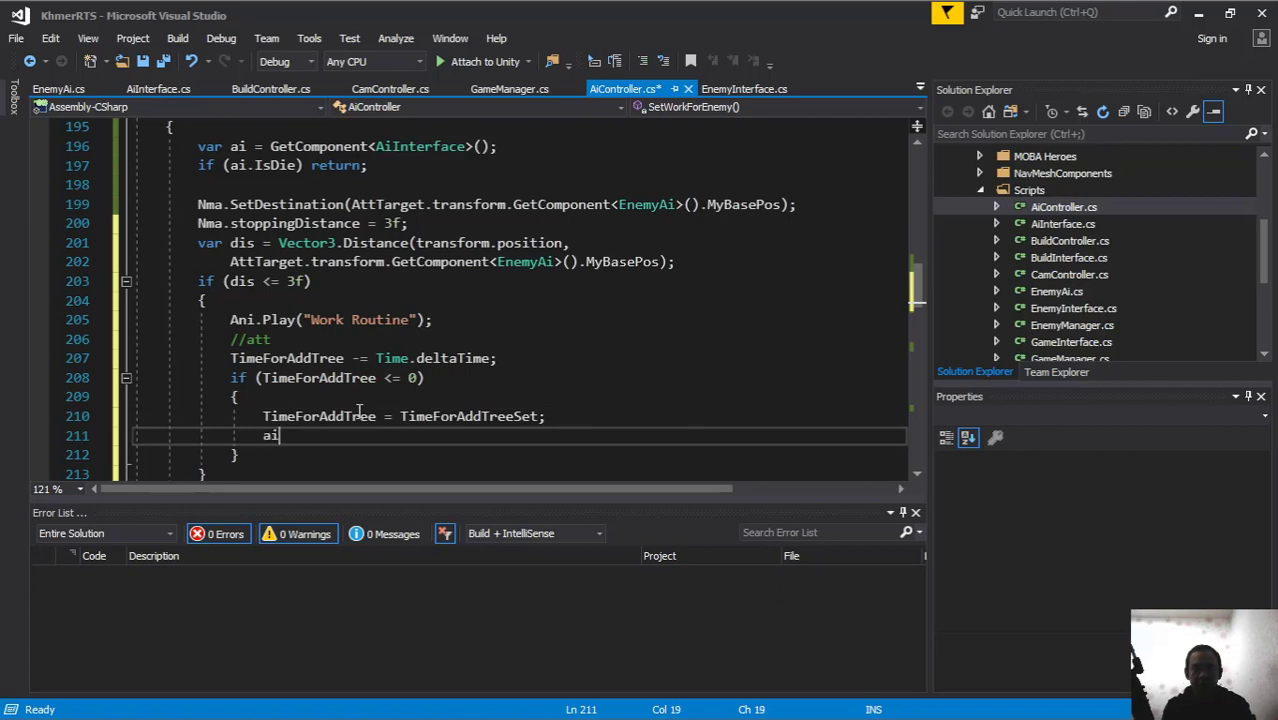
pyautogui.write('.')
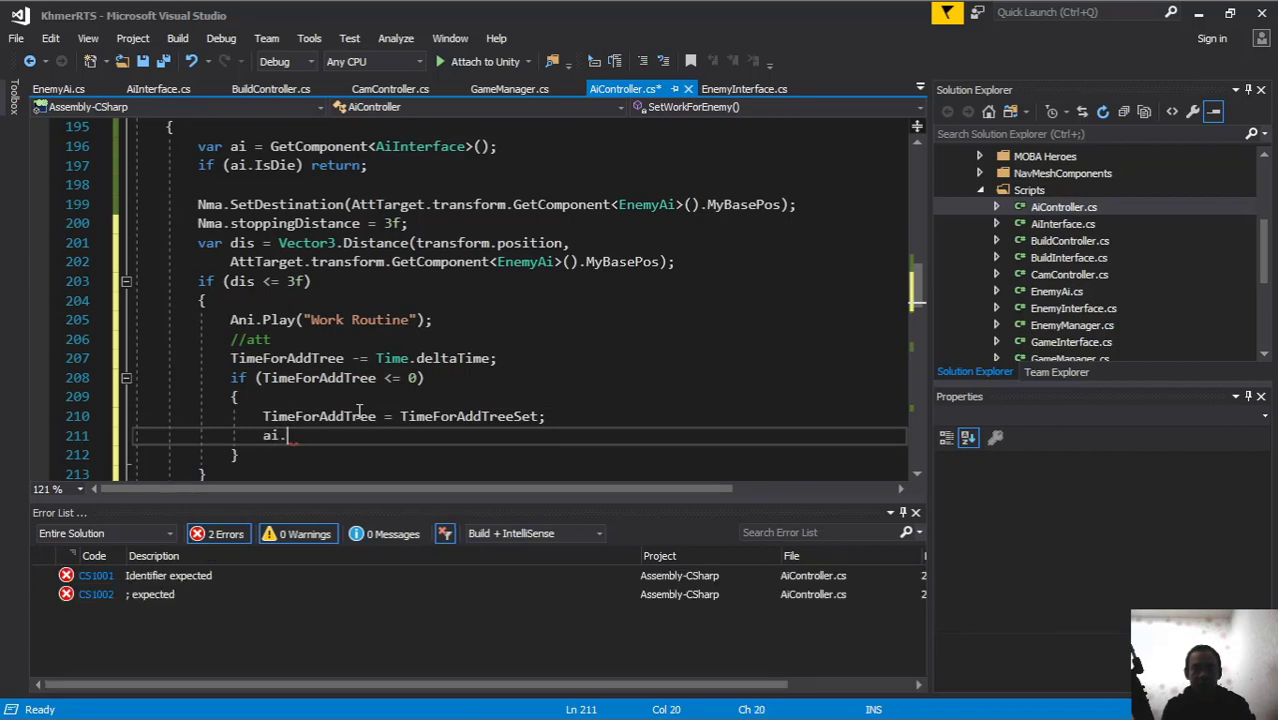
pyautogui.write('play')
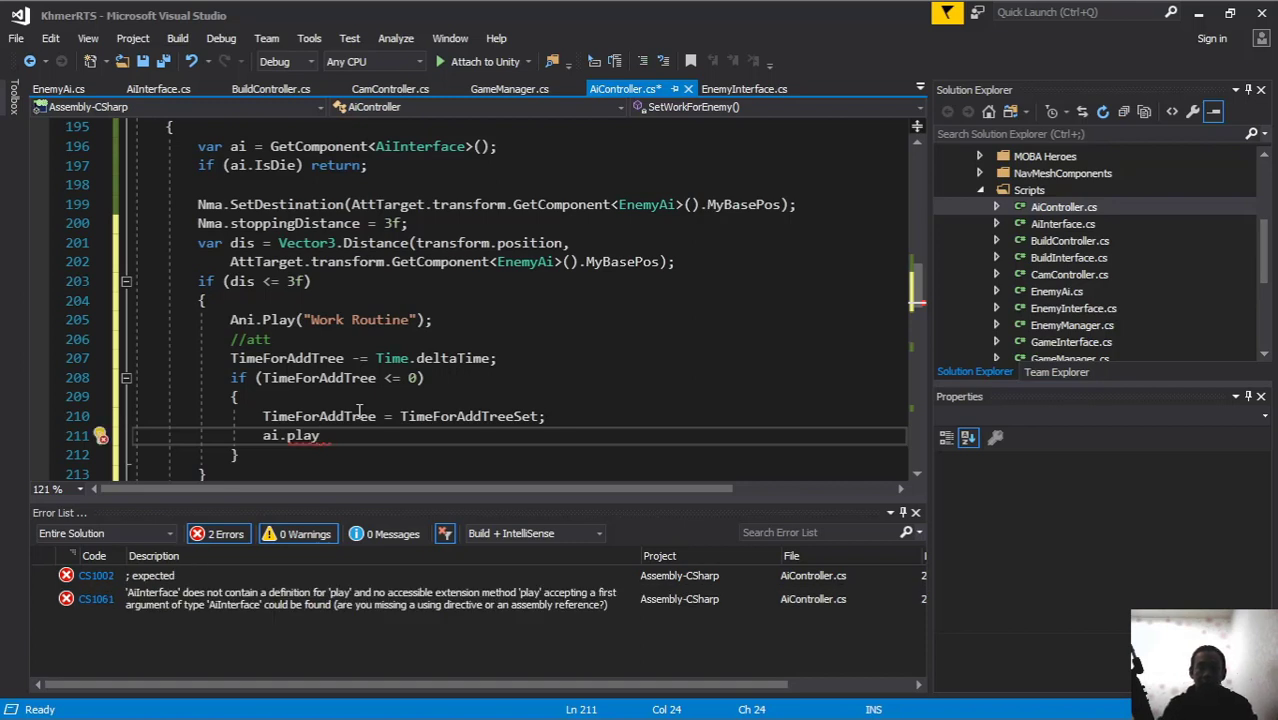
pyautogui.hotkey('ctrl', 'space')
pyautogui.write('()')
pyautogui.write('();')
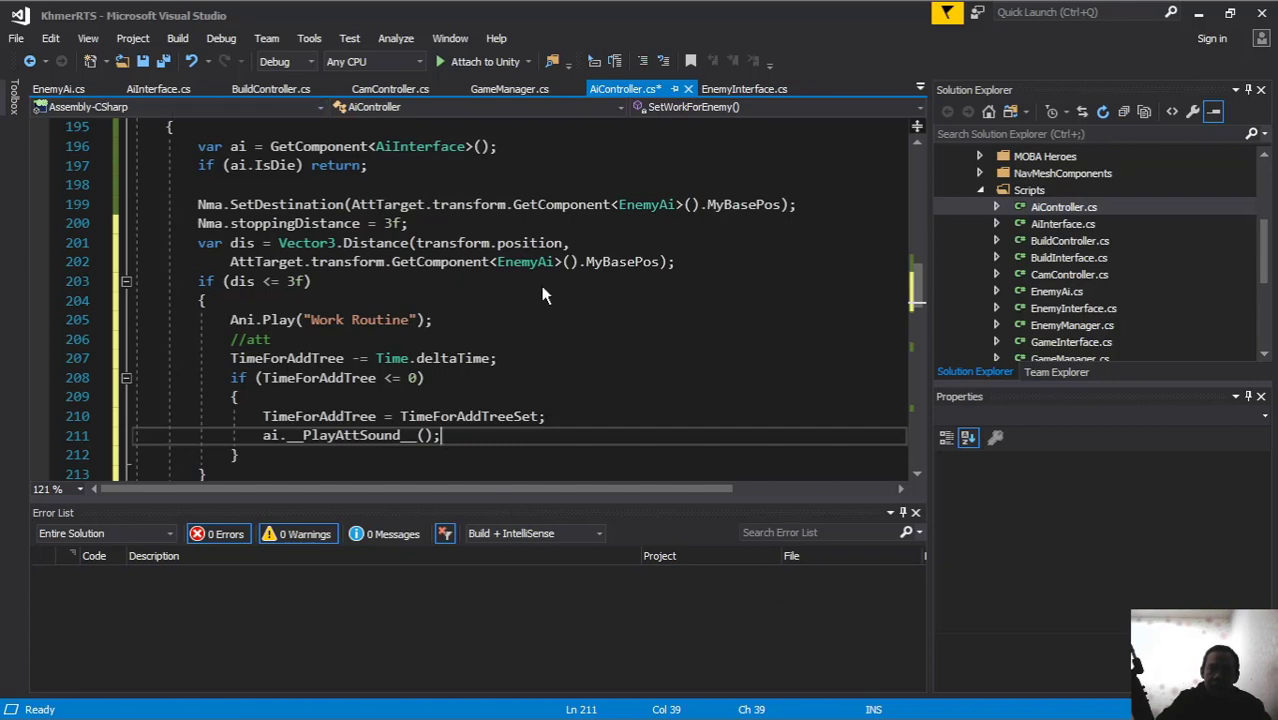
pyautogui.click(164, 62)
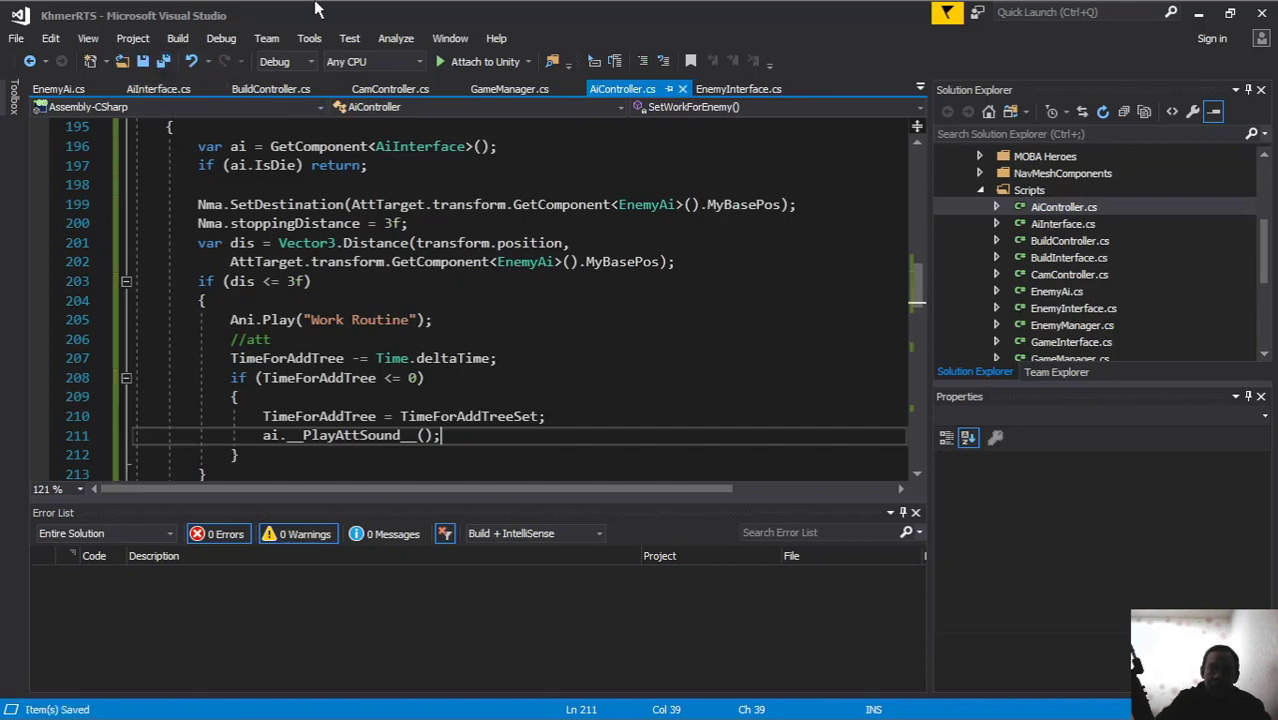
# Step: Resize the Human - Worker's Ai Interface Att list to 3 elements
pyautogui.hotkey('alt', 'Tab')
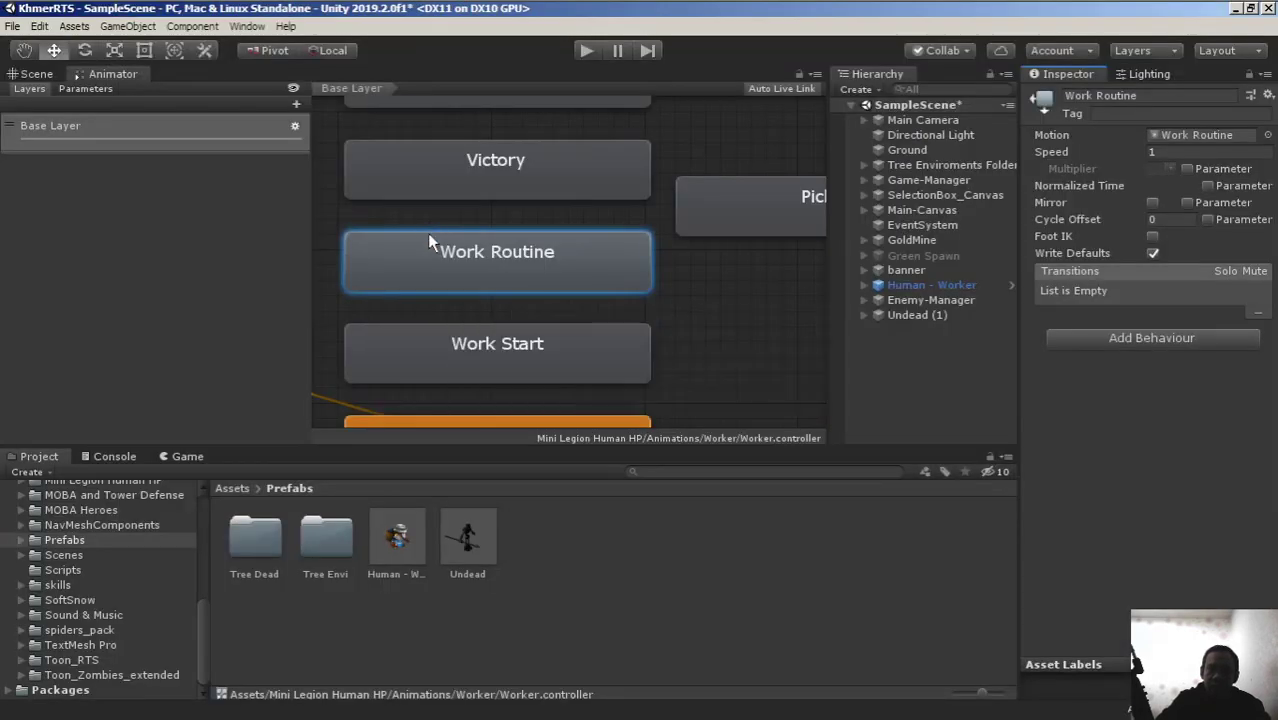
pyautogui.click(921, 289)
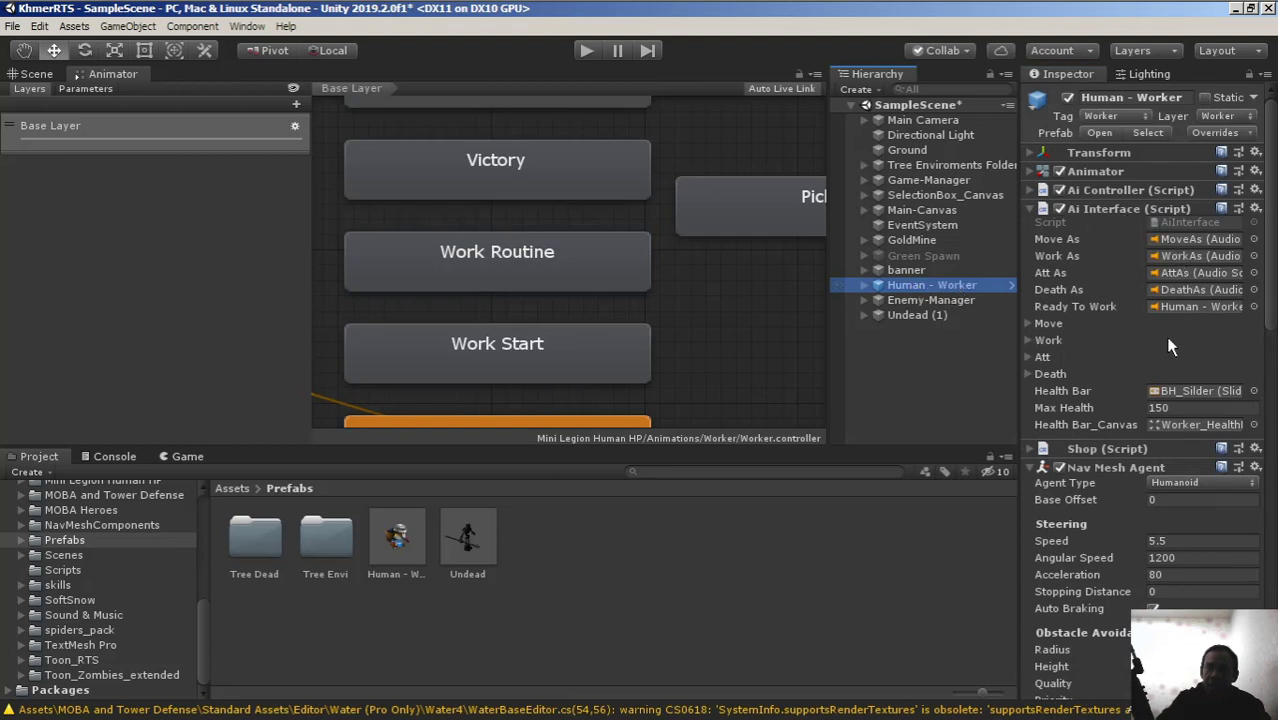
pyautogui.click(1025, 356)
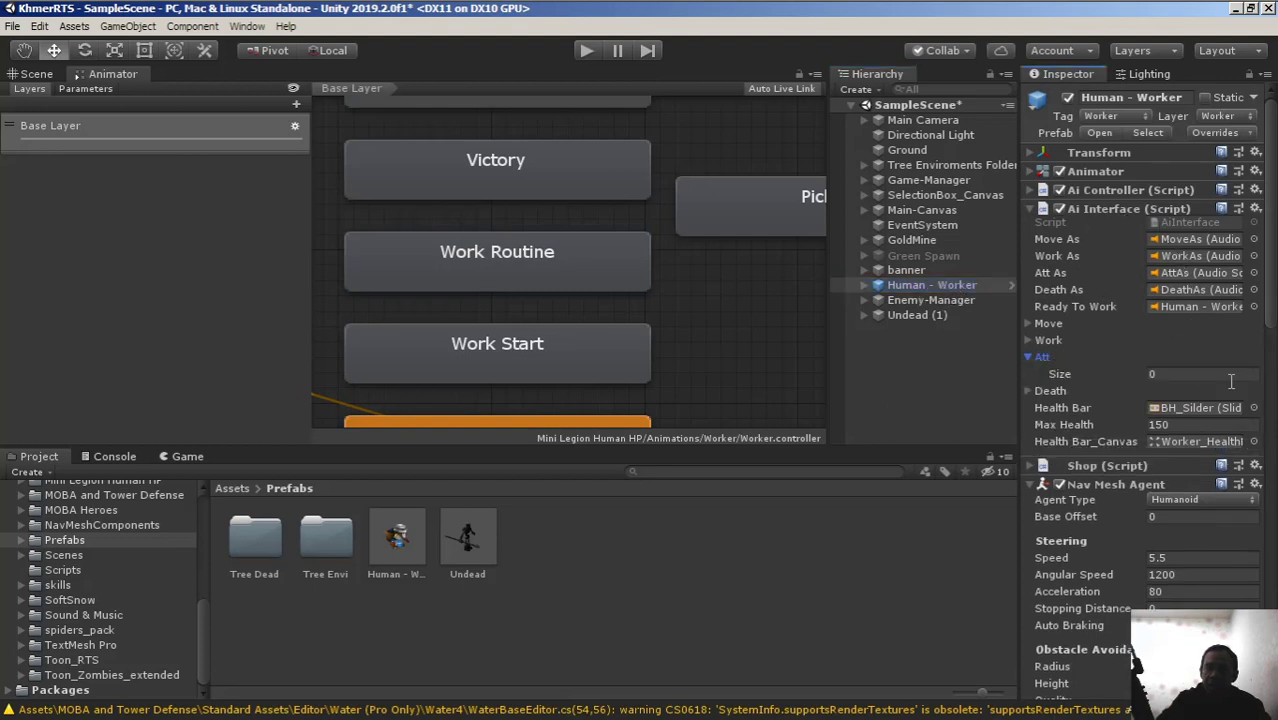
pyautogui.click(1177, 376)
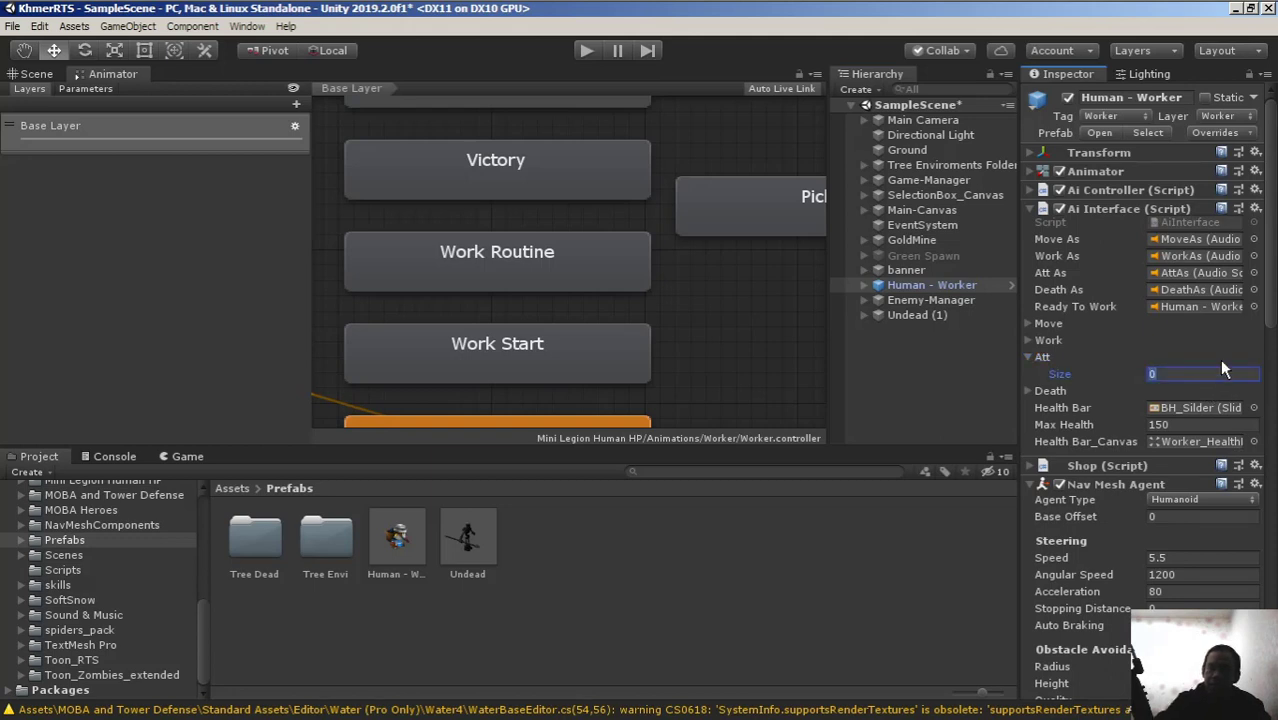
pyautogui.write('3')
pyautogui.press('Return')
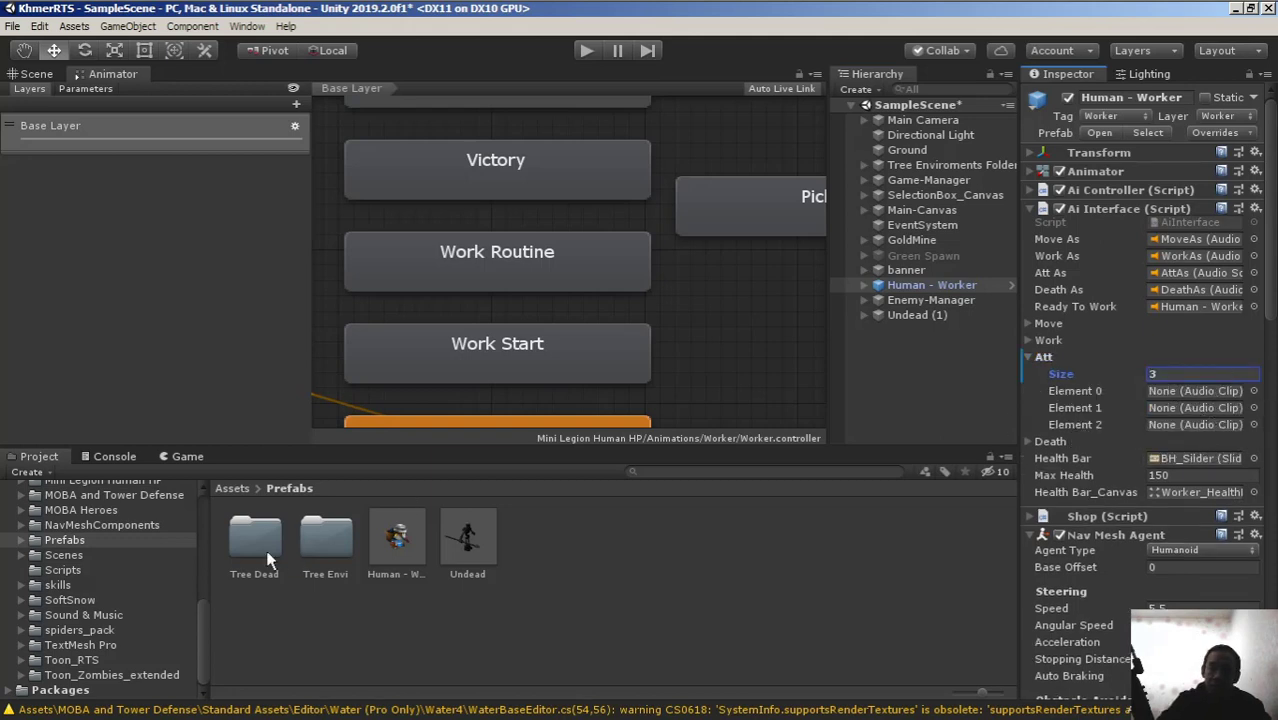
# Step: Open the Sound & Music > combat folder in the Project panel
pyautogui.click(88, 616)
pyautogui.click(23, 616)
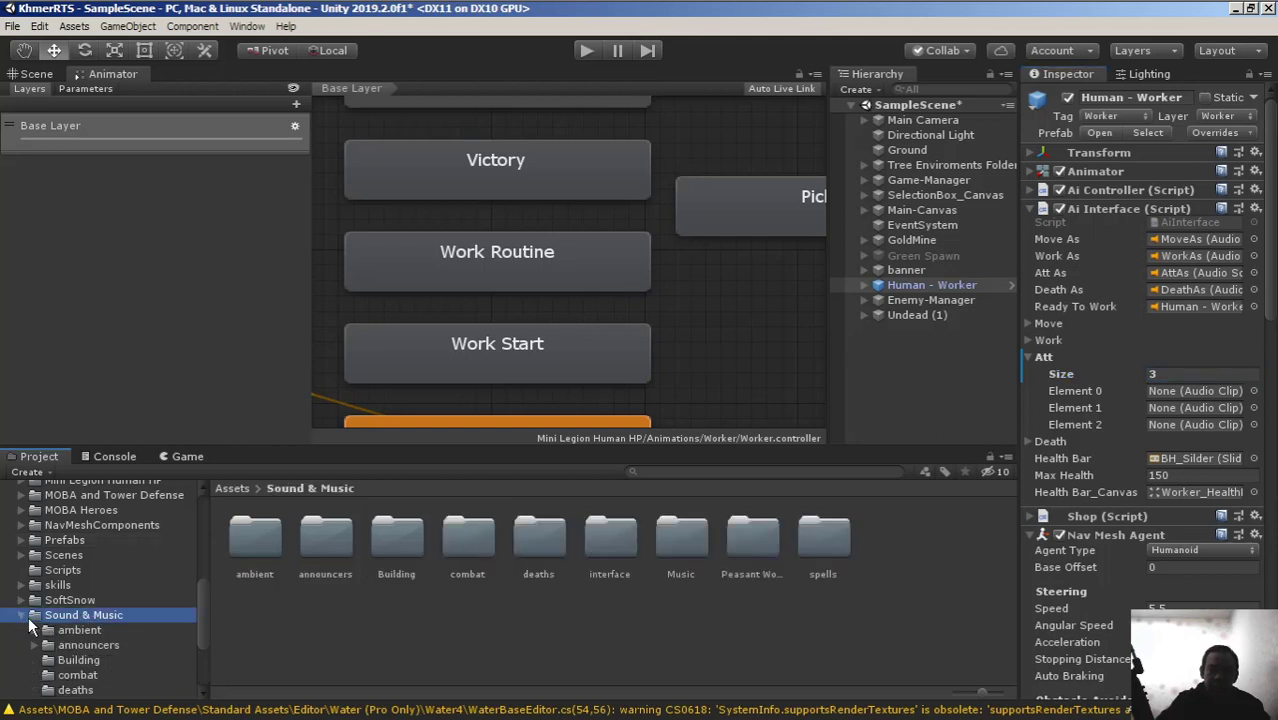
pyautogui.click(80, 563)
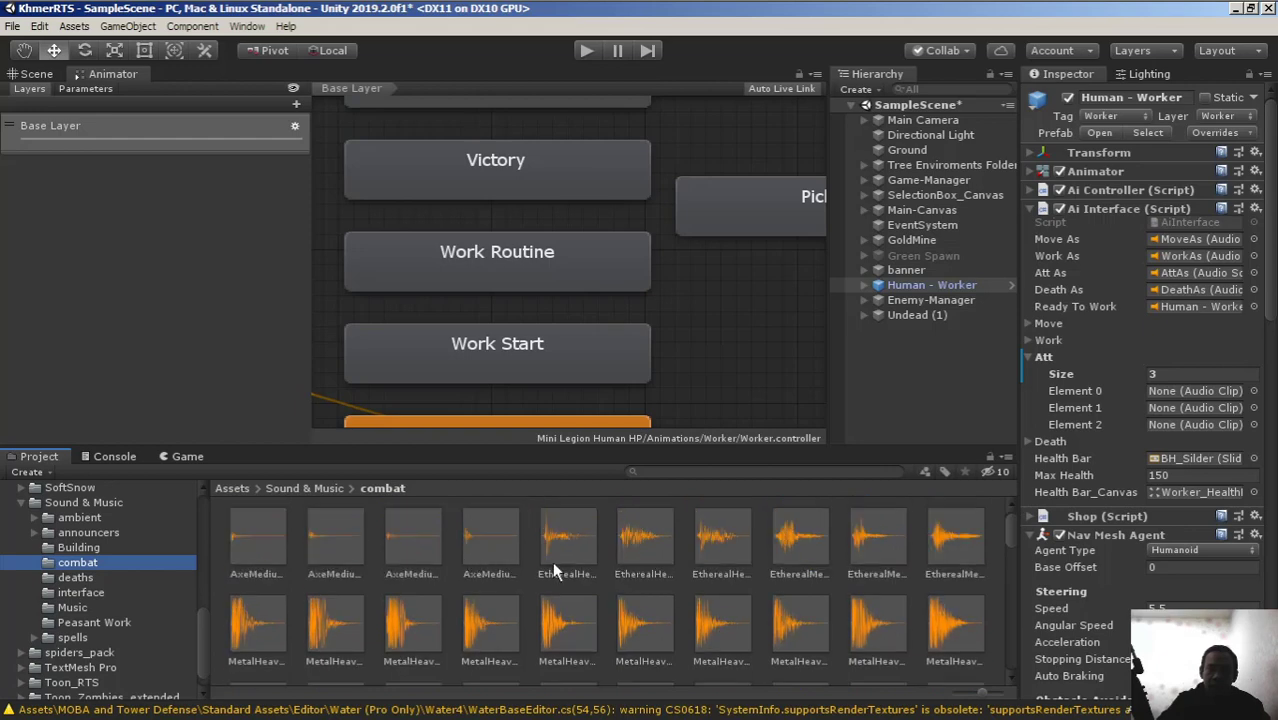
pyautogui.scroll(-5, 596, 537)
pyautogui.scroll(-5, 591, 522)
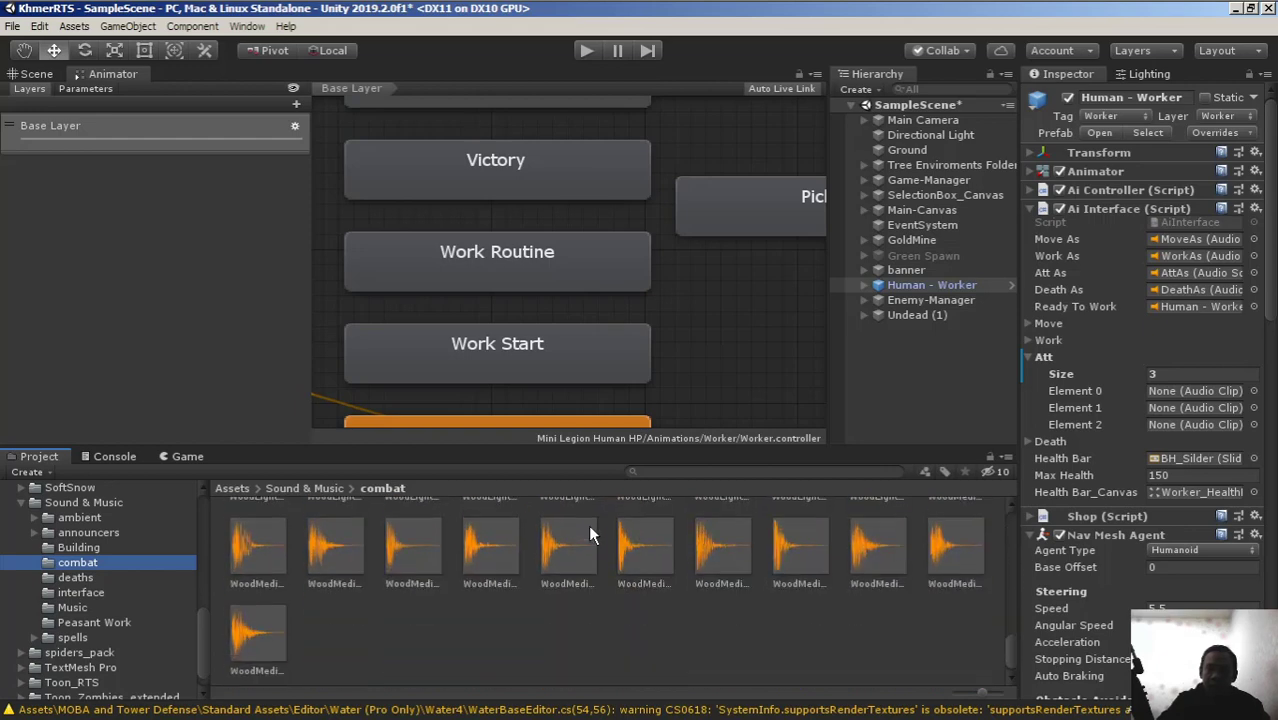
# Step: Preview the WoodMedium, WoodHeavy and WoodLight bash clips, ending on WoodLightBashFlesh1
pyautogui.doubleClick(258, 638)
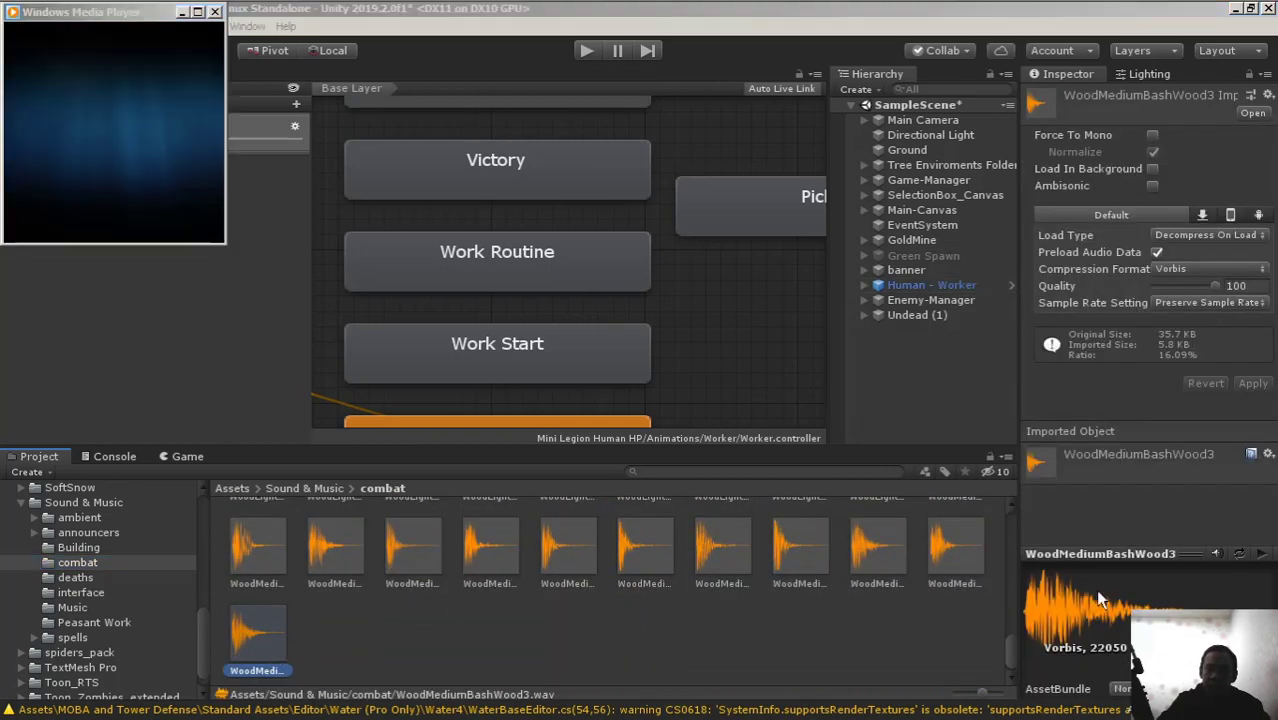
pyautogui.doubleClick(955, 550)
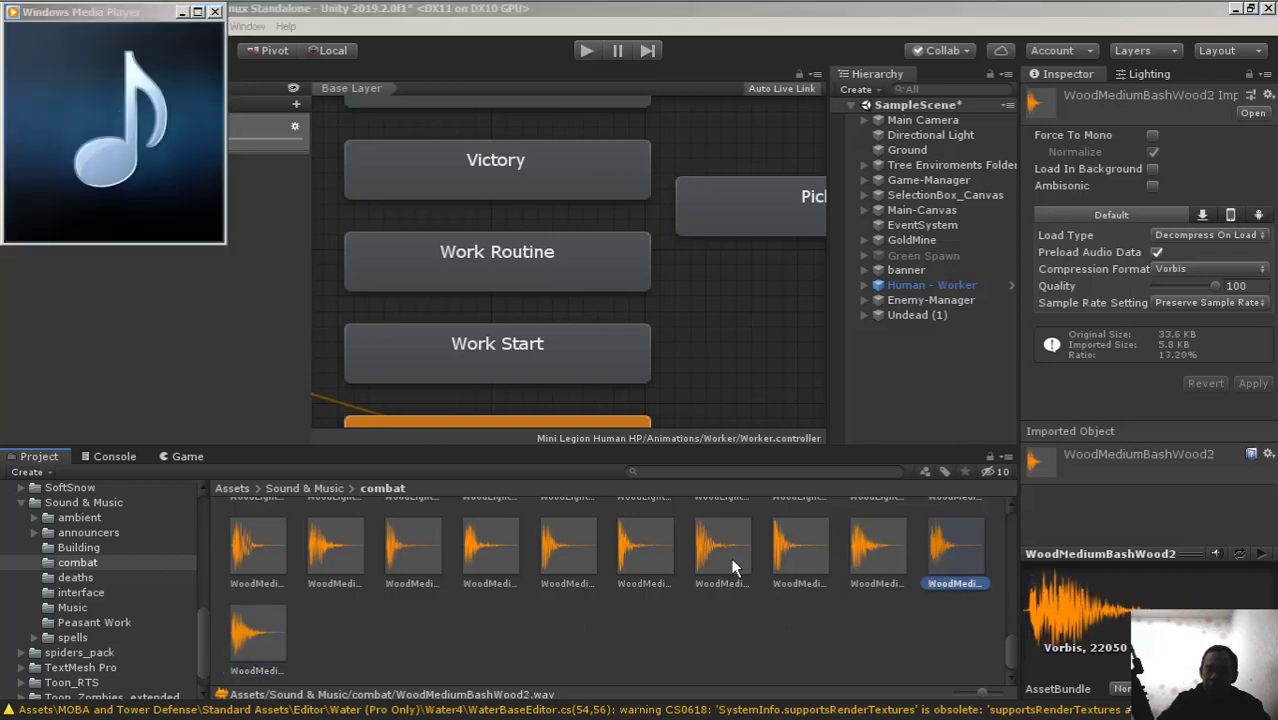
pyautogui.doubleClick(727, 557)
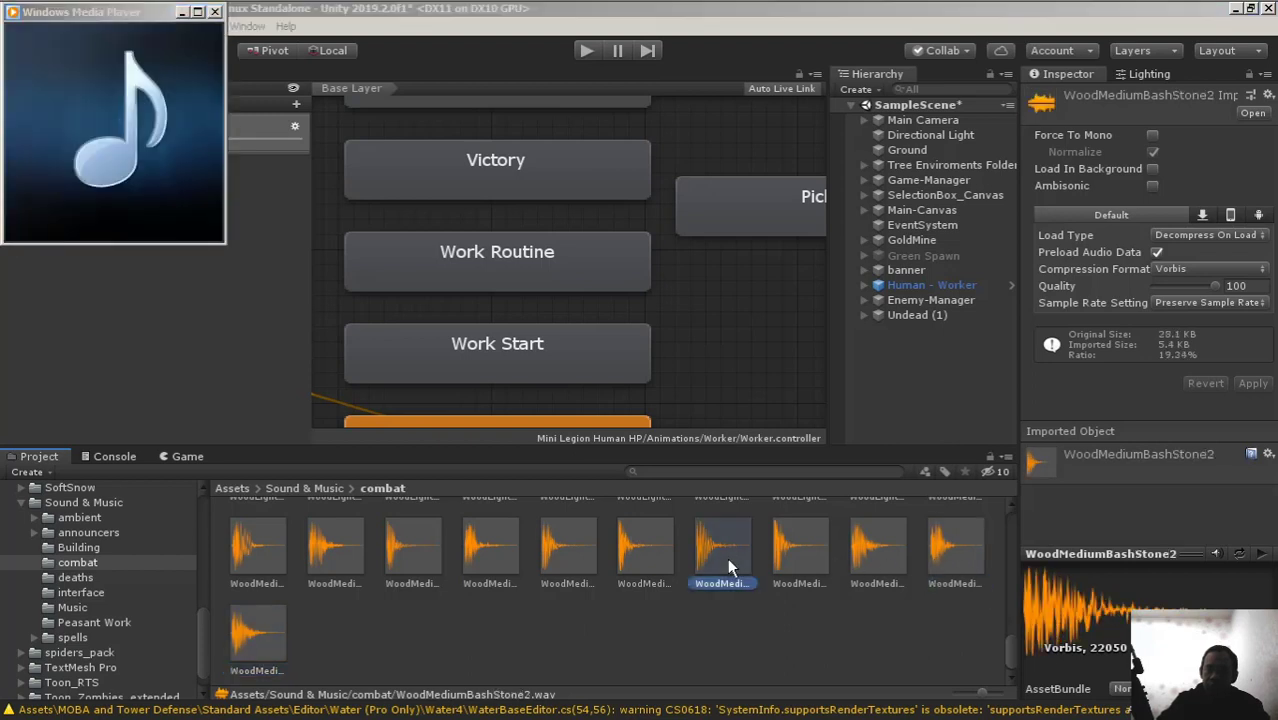
pyautogui.doubleClick(800, 565)
pyautogui.scroll(1, 805, 554)
pyautogui.doubleClick(805, 563)
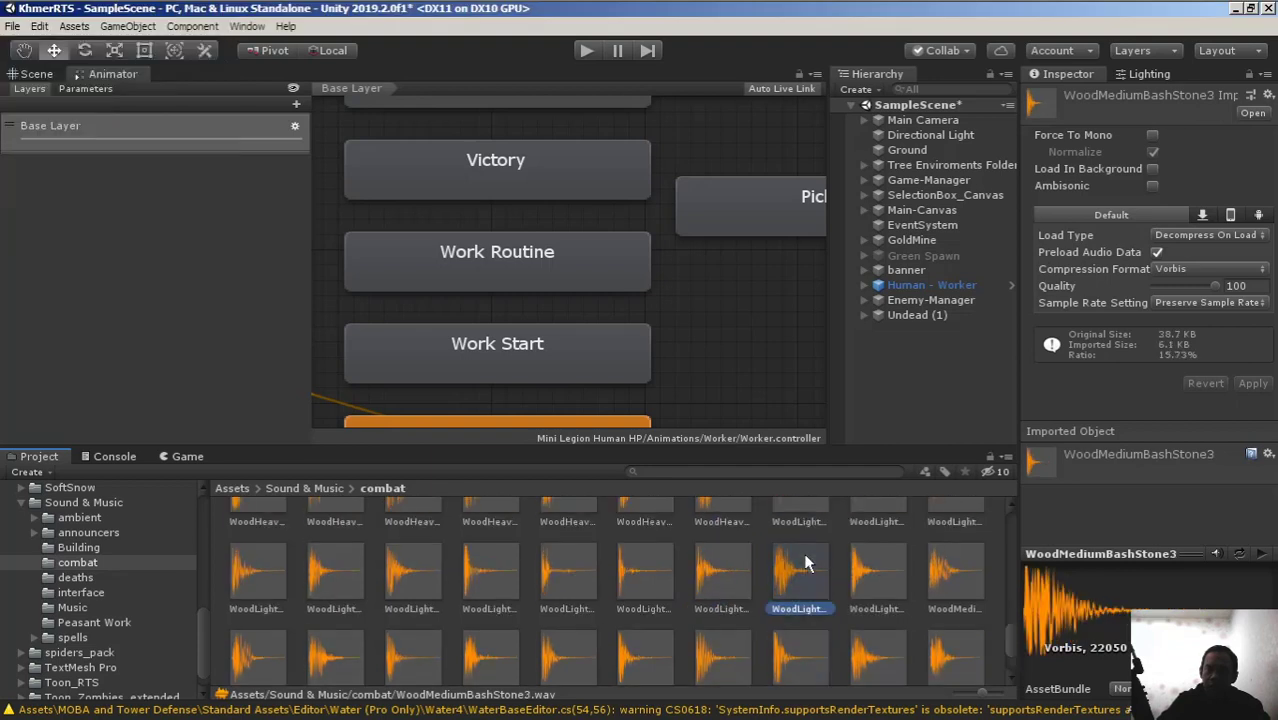
pyautogui.doubleClick(730, 572)
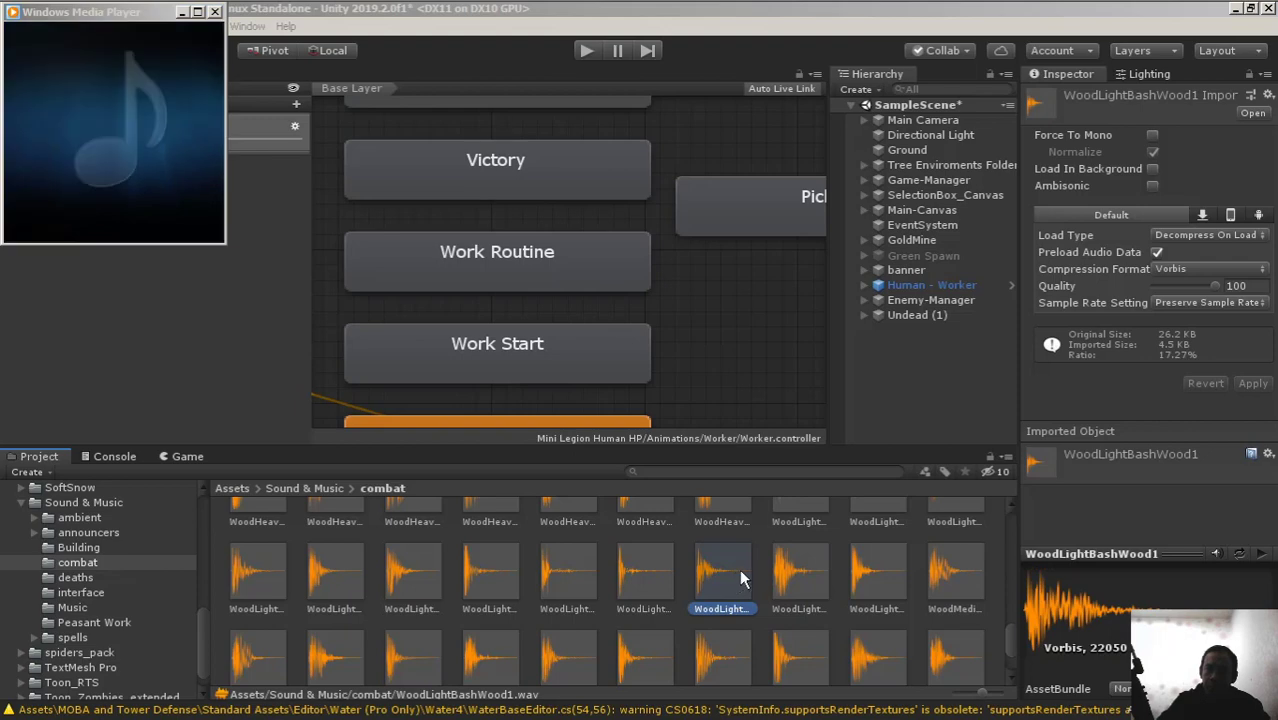
pyautogui.doubleClick(740, 514)
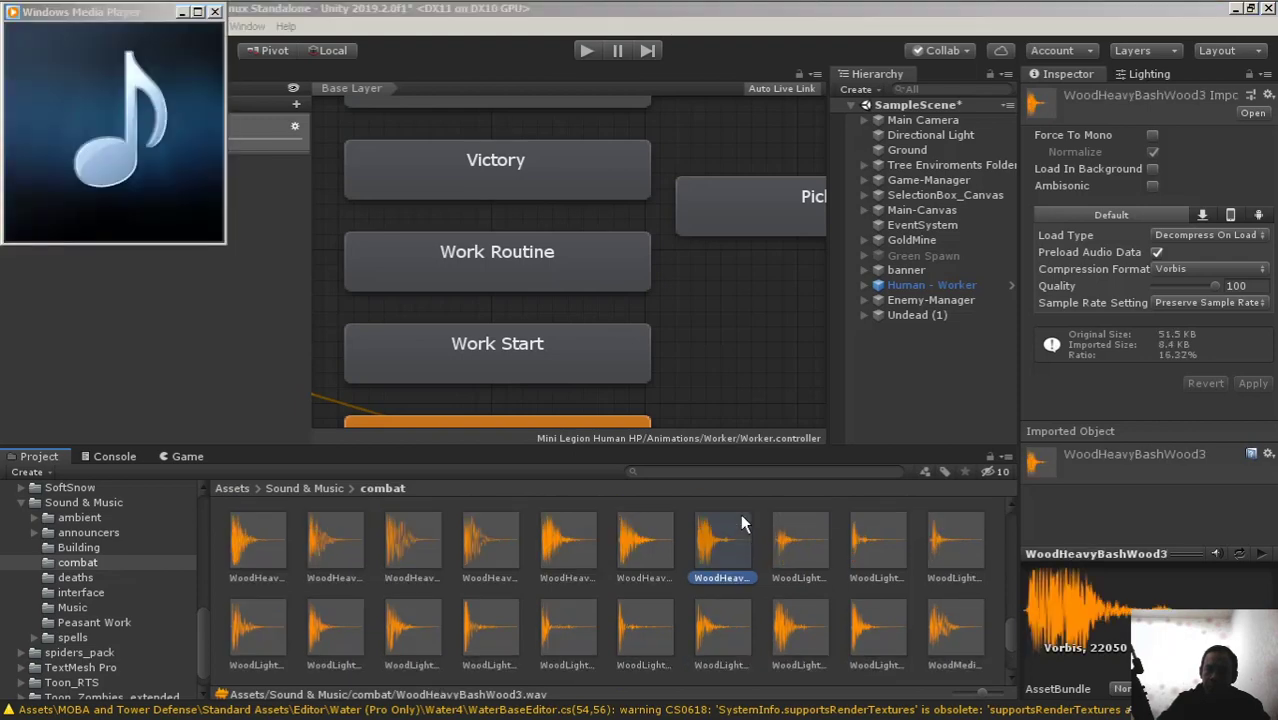
pyautogui.doubleClick(870, 562)
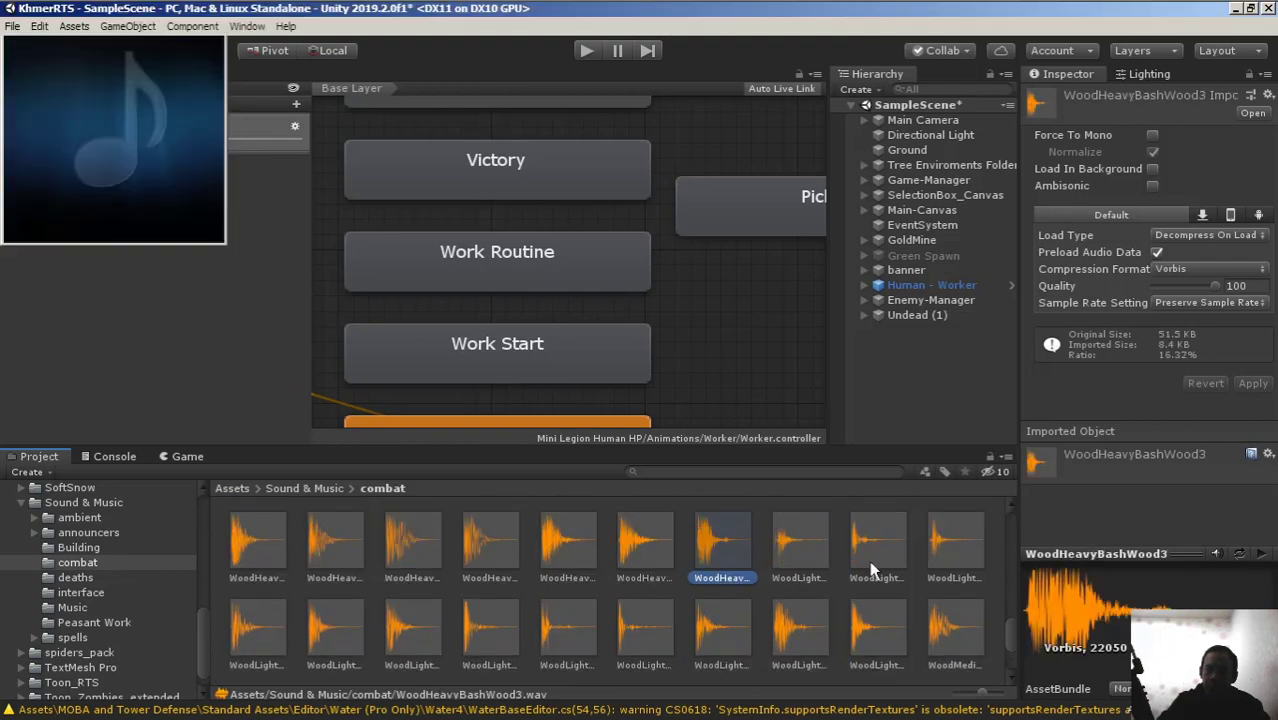
pyautogui.doubleClick(975, 567)
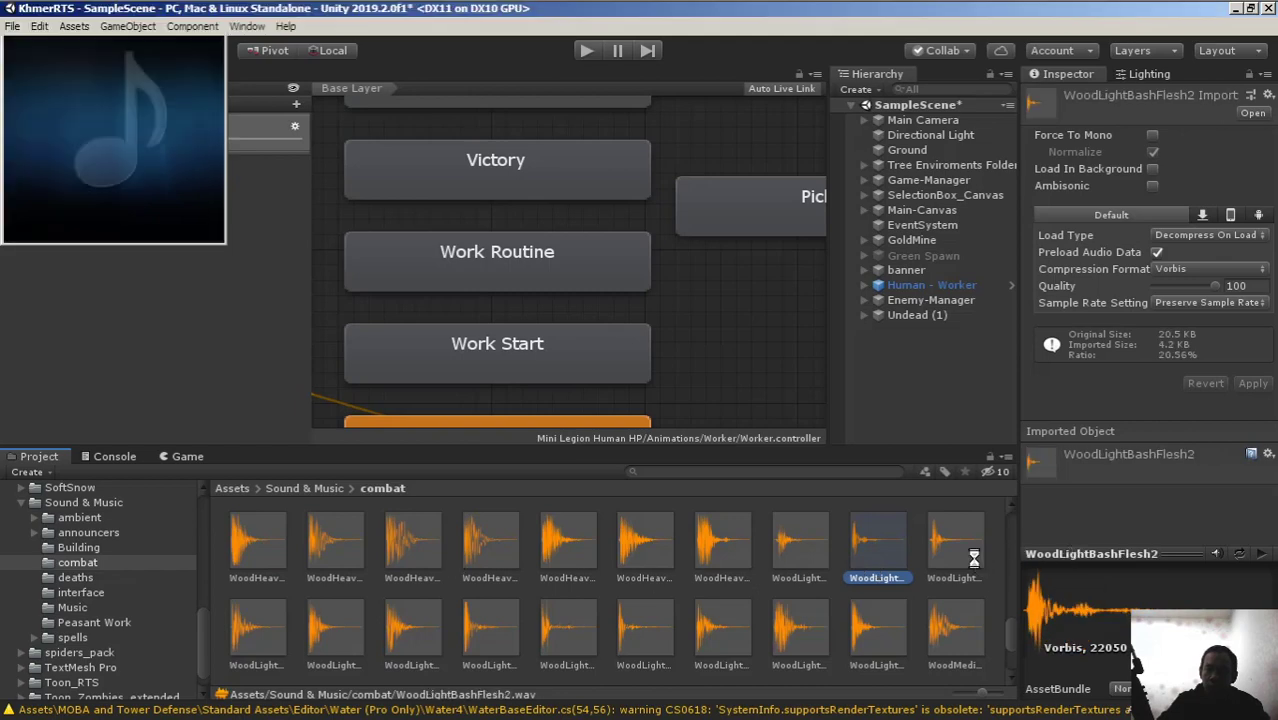
pyautogui.doubleClick(817, 562)
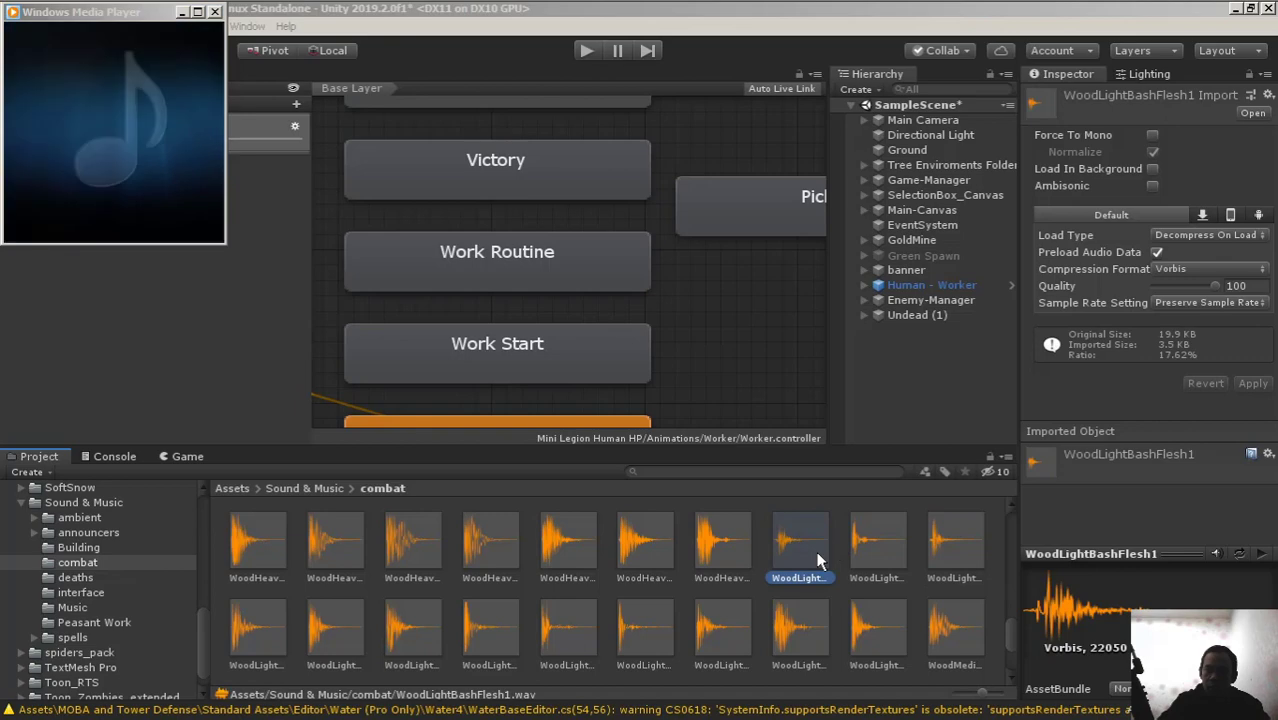
pyautogui.click(923, 286)
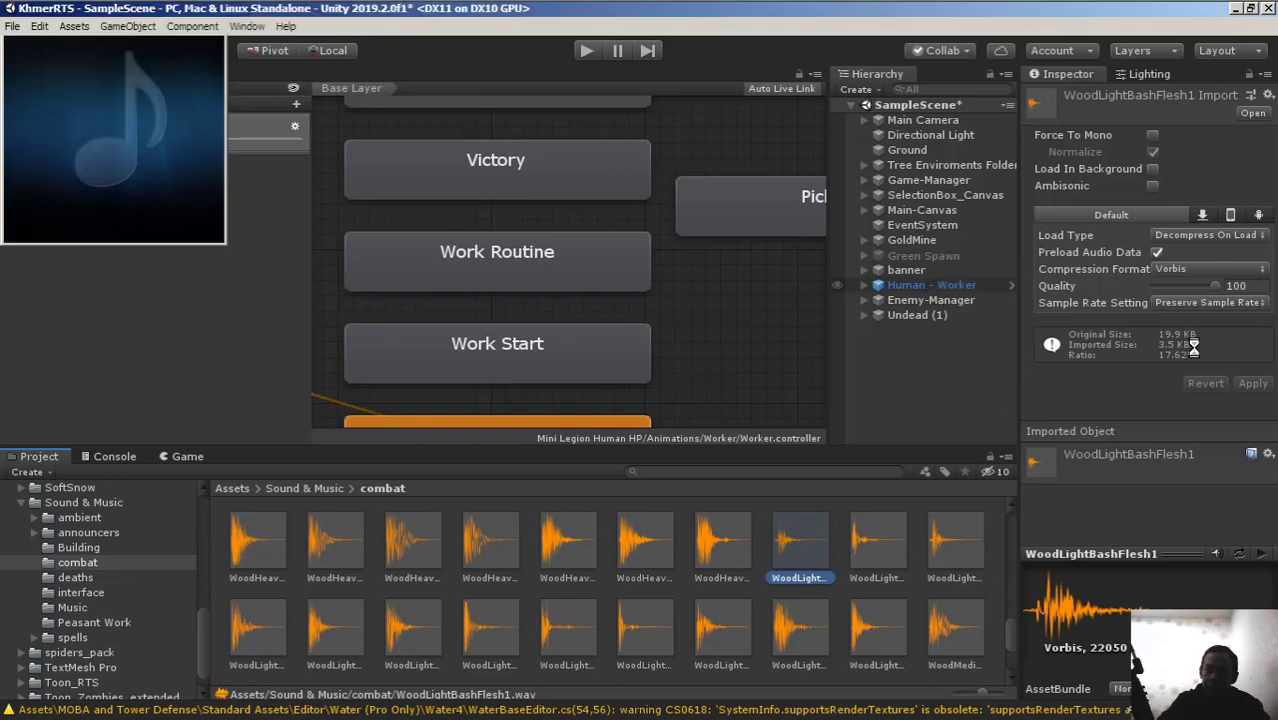
# Step: Drag three WoodLight bash clips into Att Elements 0, 1 and 2 of Human - Worker
pyautogui.click(941, 286)
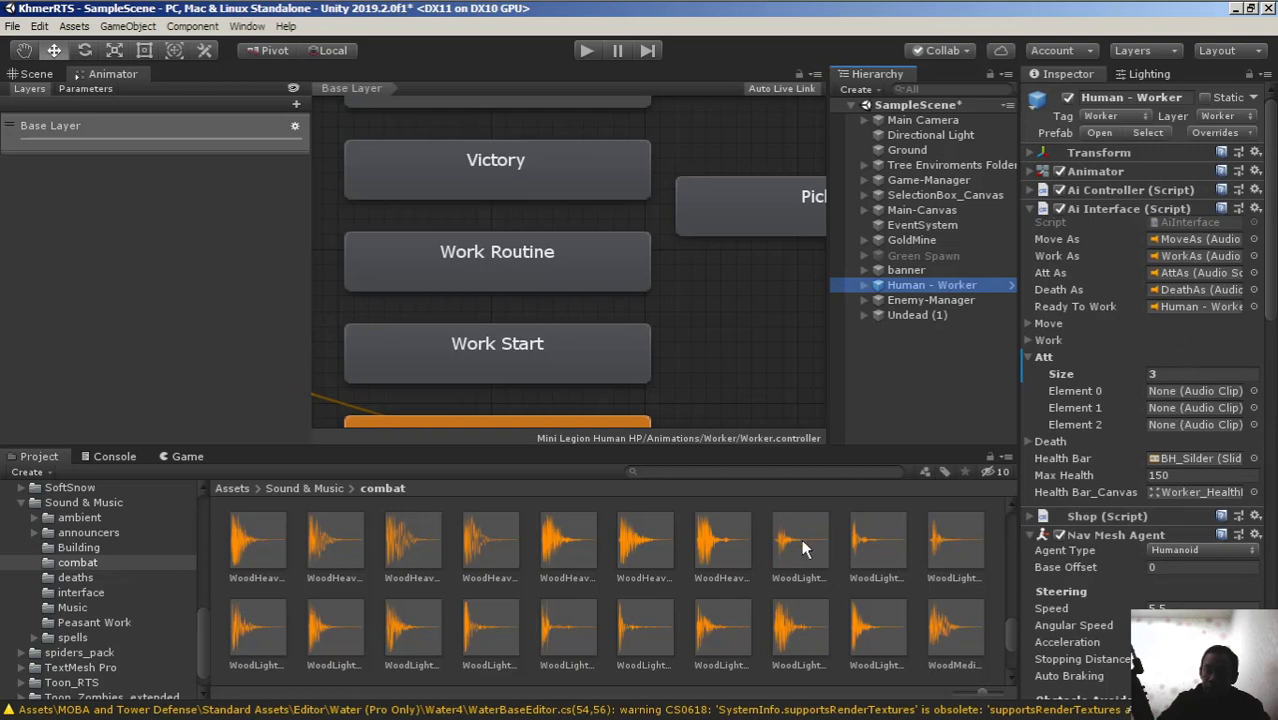
pyautogui.moveTo(800, 545); pyautogui.dragTo(1168, 398)
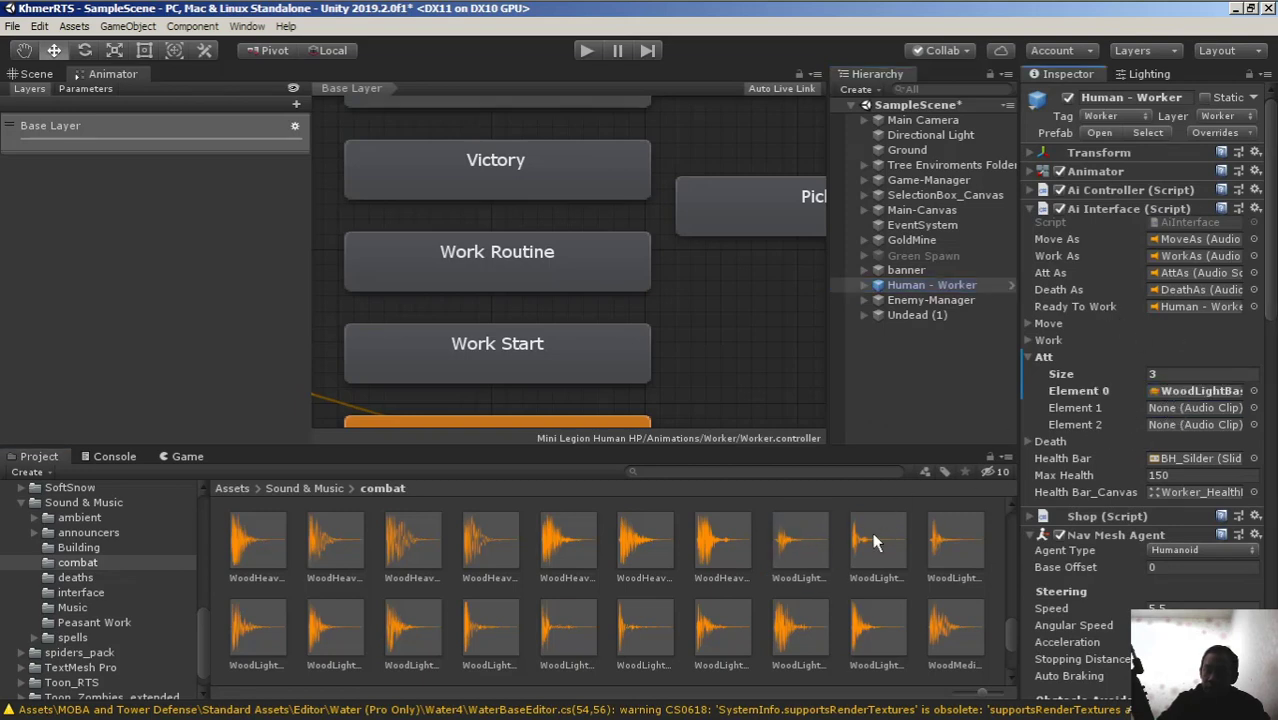
pyautogui.moveTo(878, 545); pyautogui.dragTo(1200, 408)
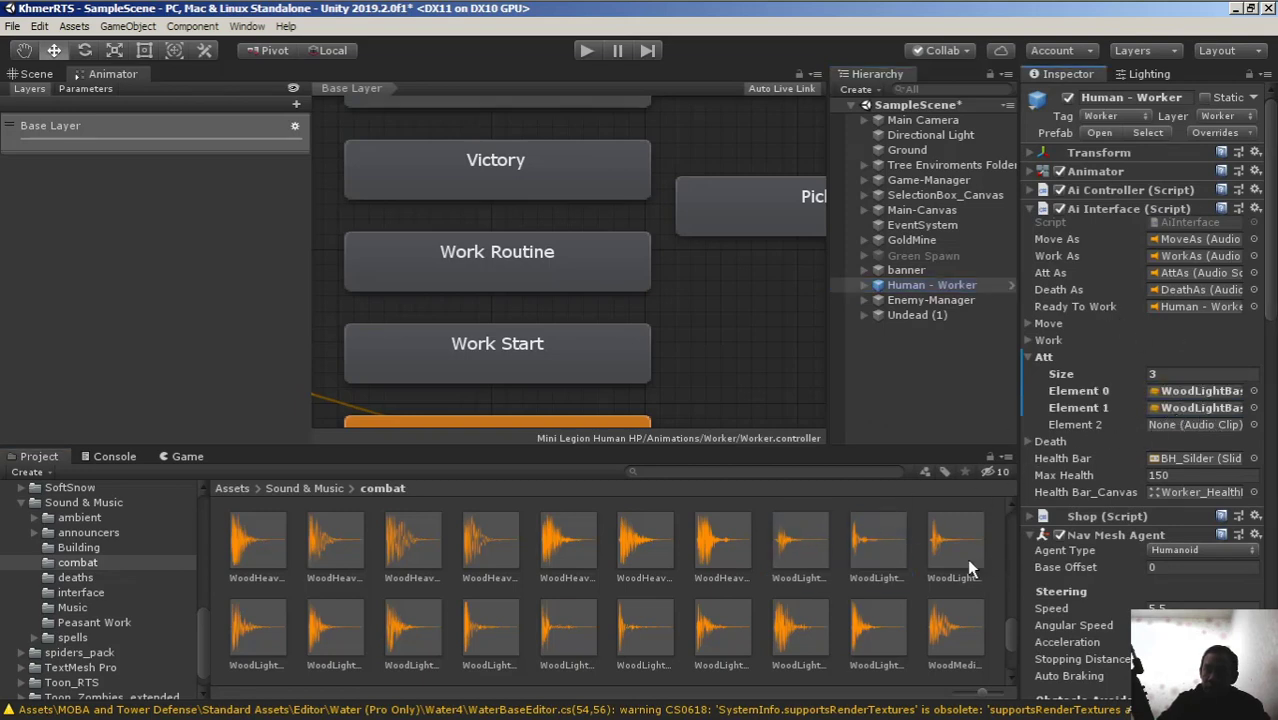
pyautogui.moveTo(955, 548); pyautogui.dragTo(1185, 425)
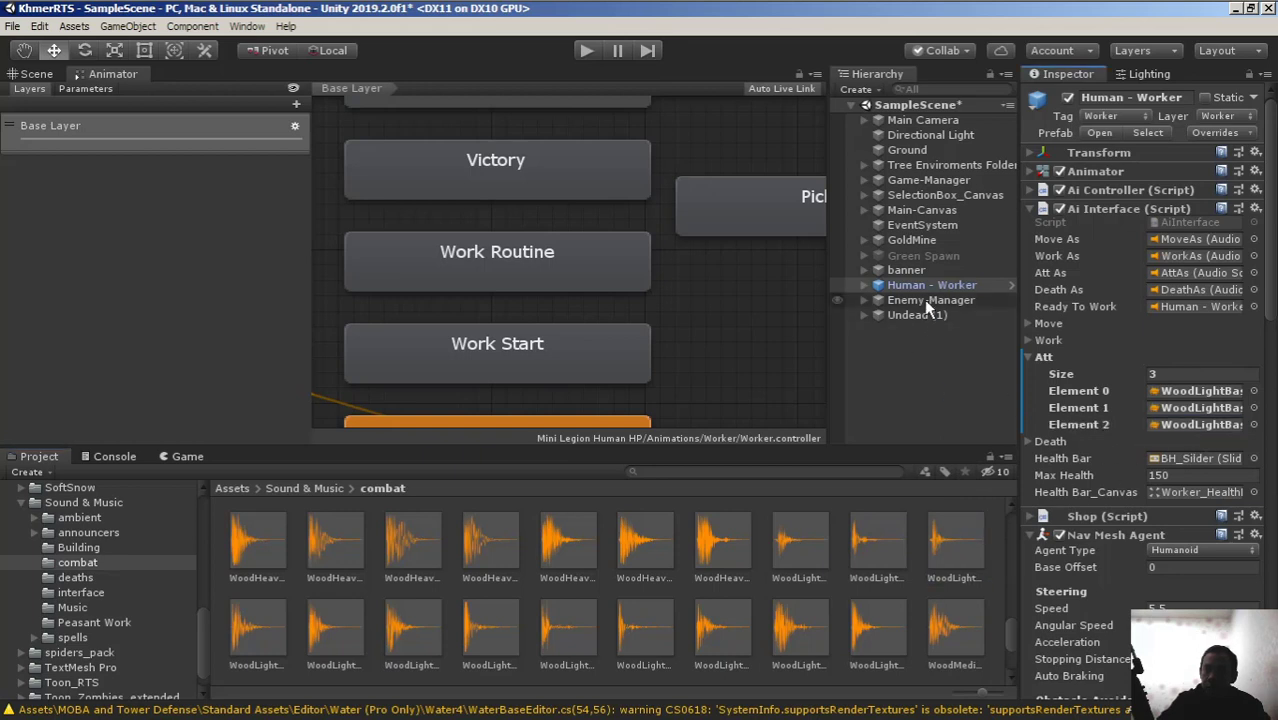
pyautogui.click(864, 285)
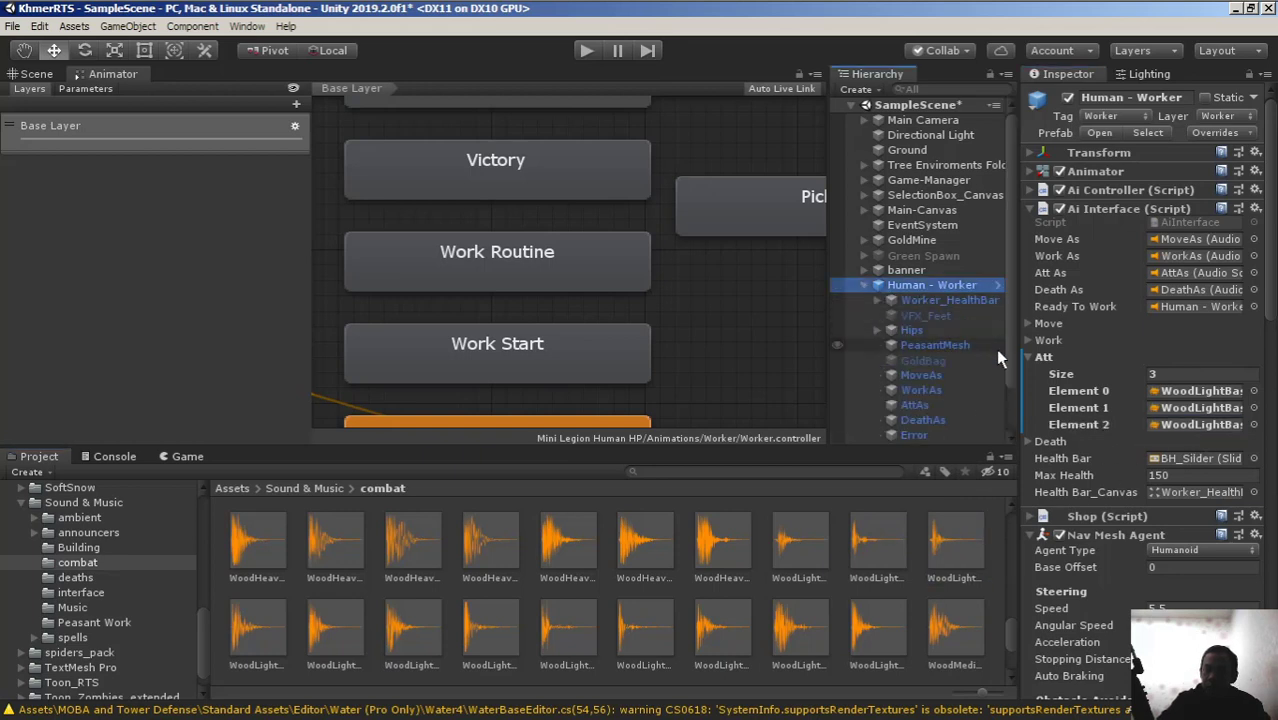
# Step: Set the AttAs child's Audio Source volume to 0.25
pyautogui.click(923, 402)
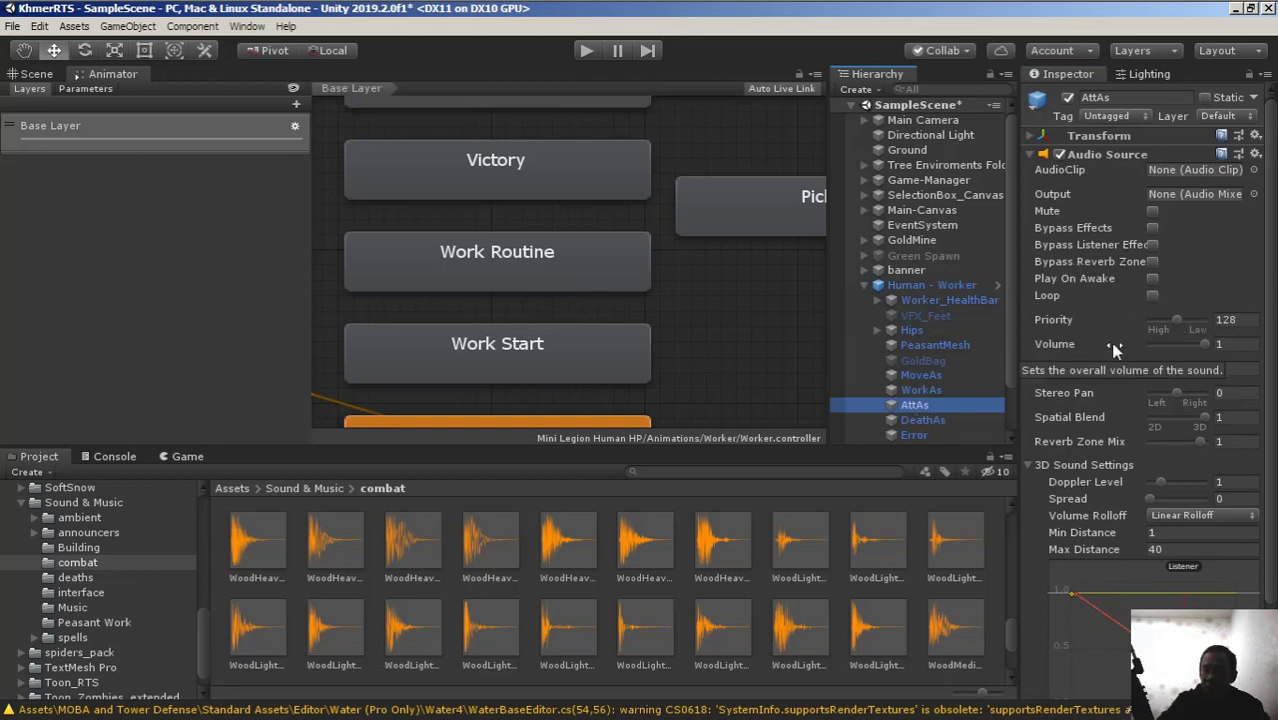
pyautogui.click(1242, 346)
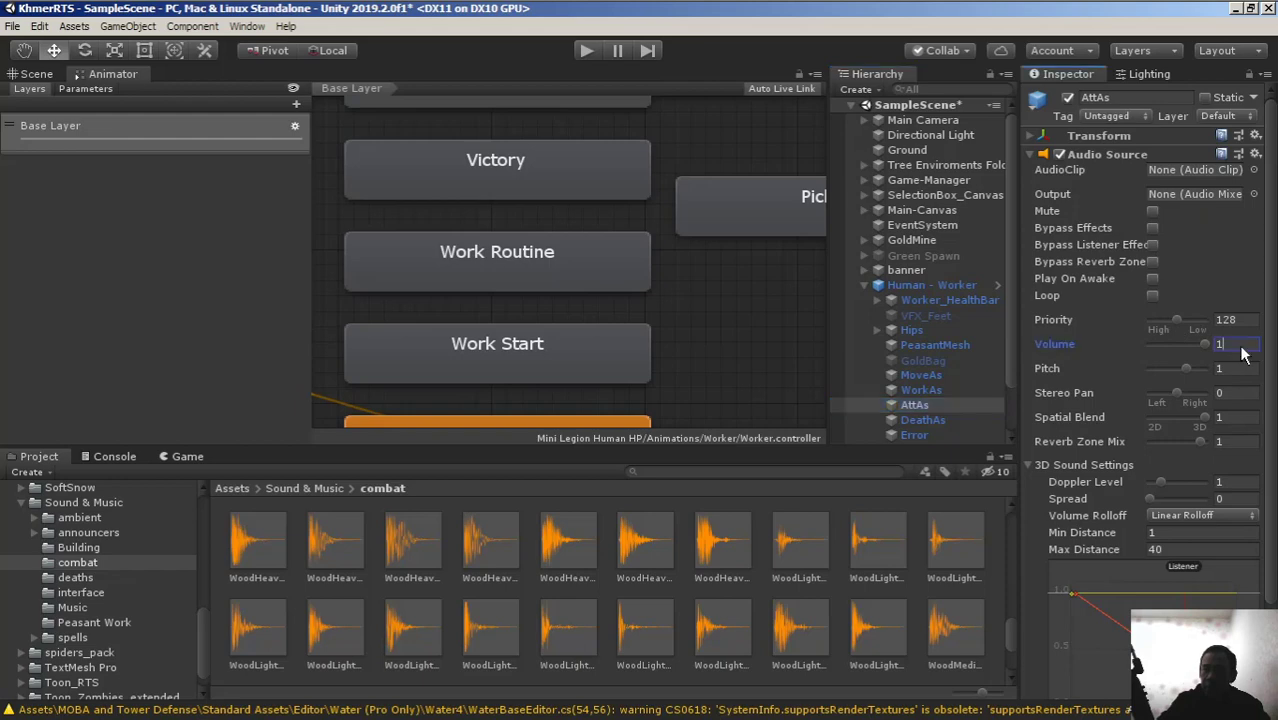
pyautogui.write('0.25')
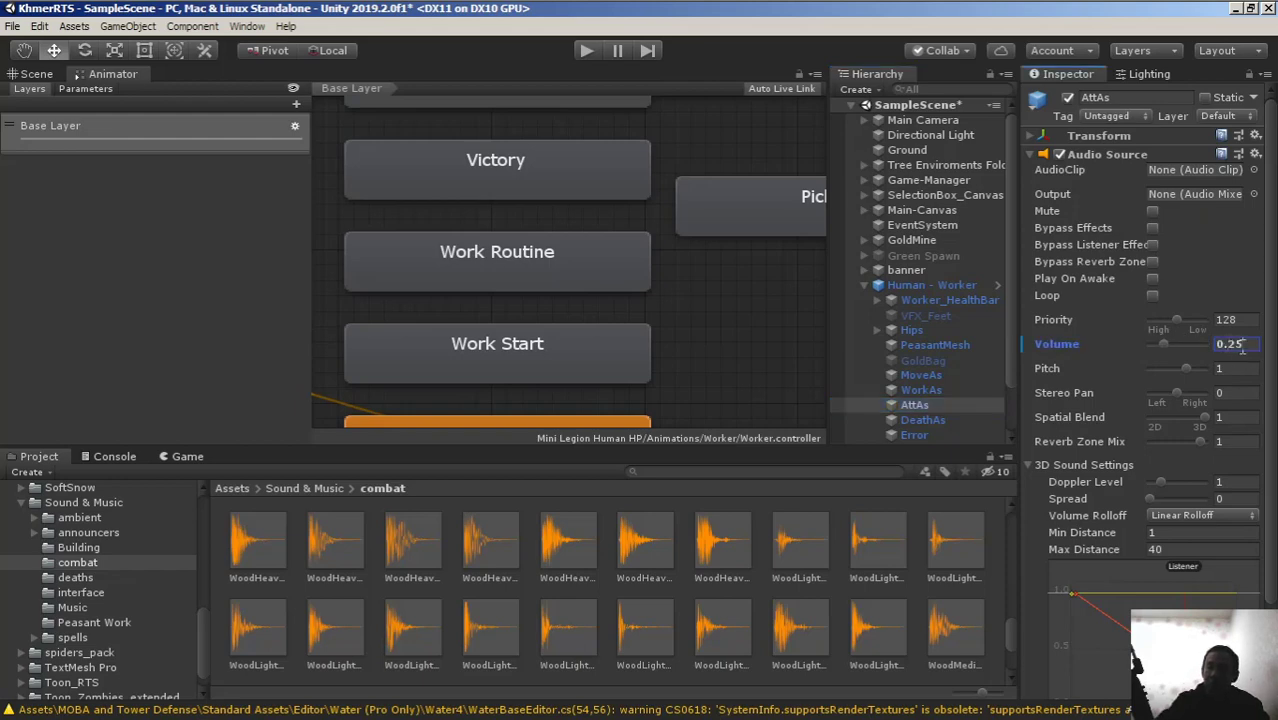
pyautogui.scroll(-3, 1213, 368)
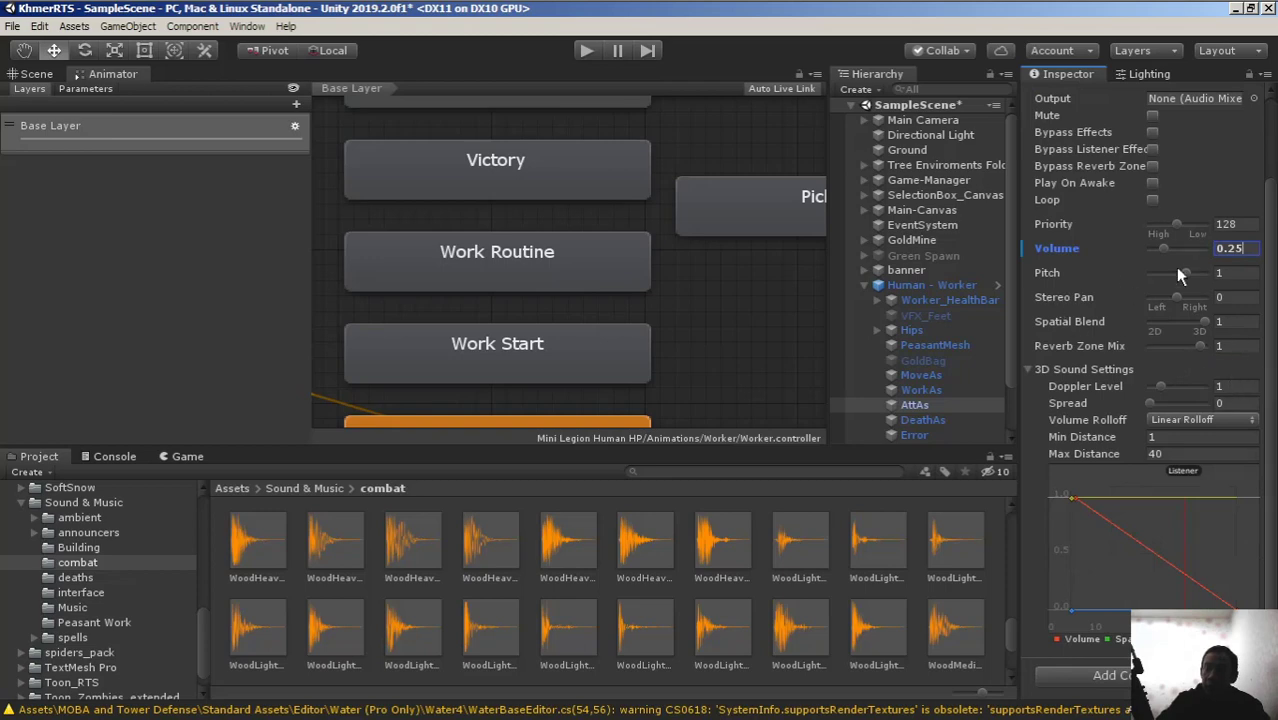
# Step: Apply all Human - Worker overrides to its prefab
pyautogui.click(918, 286)
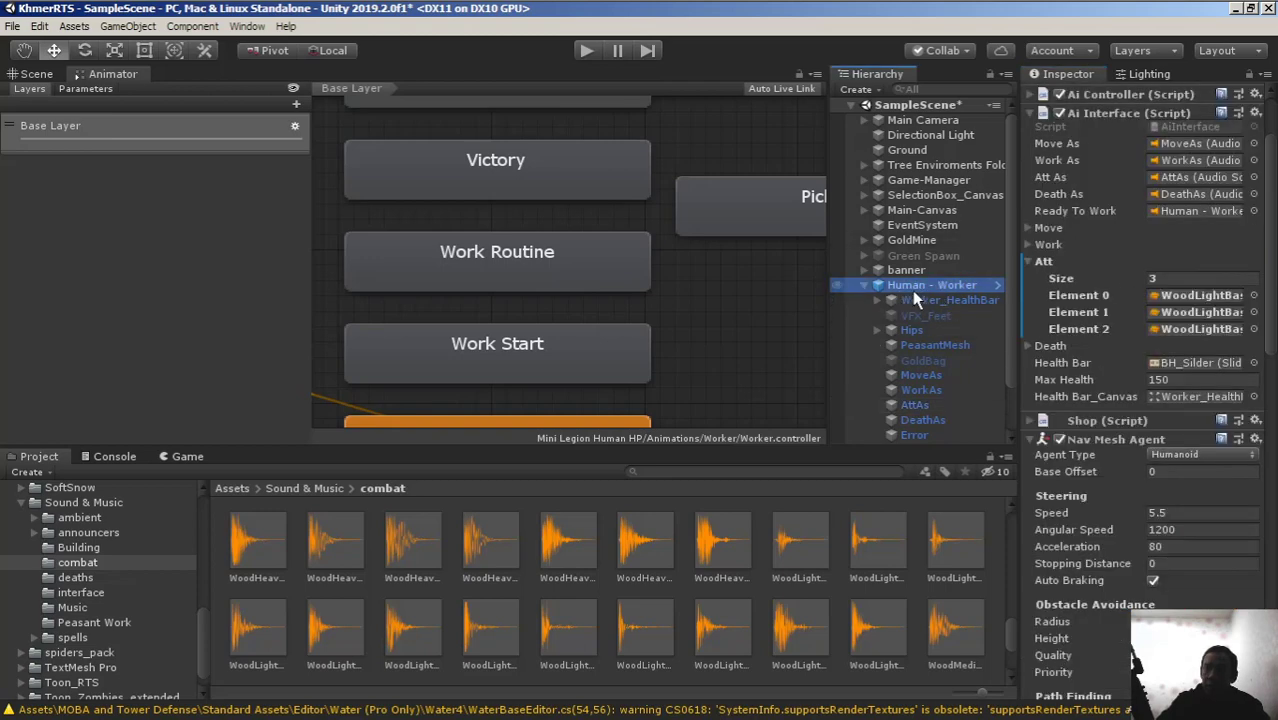
pyautogui.scroll(3, 1110, 294)
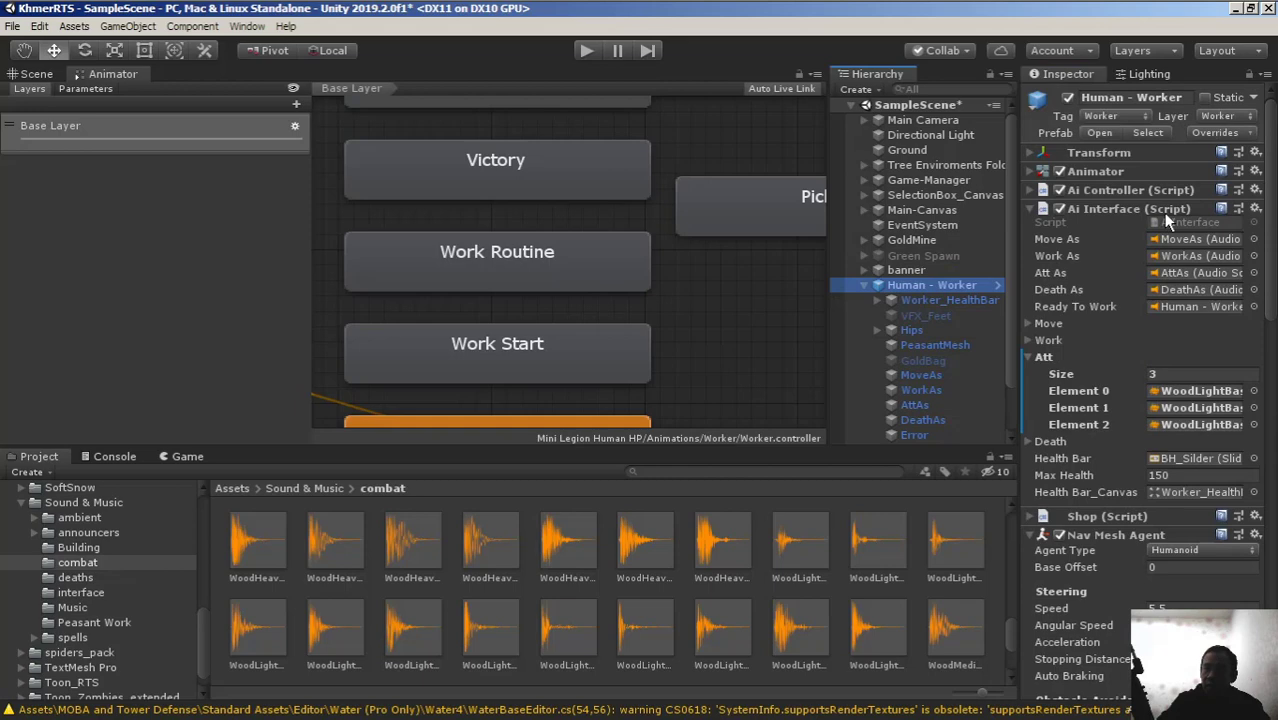
pyautogui.click(1216, 133)
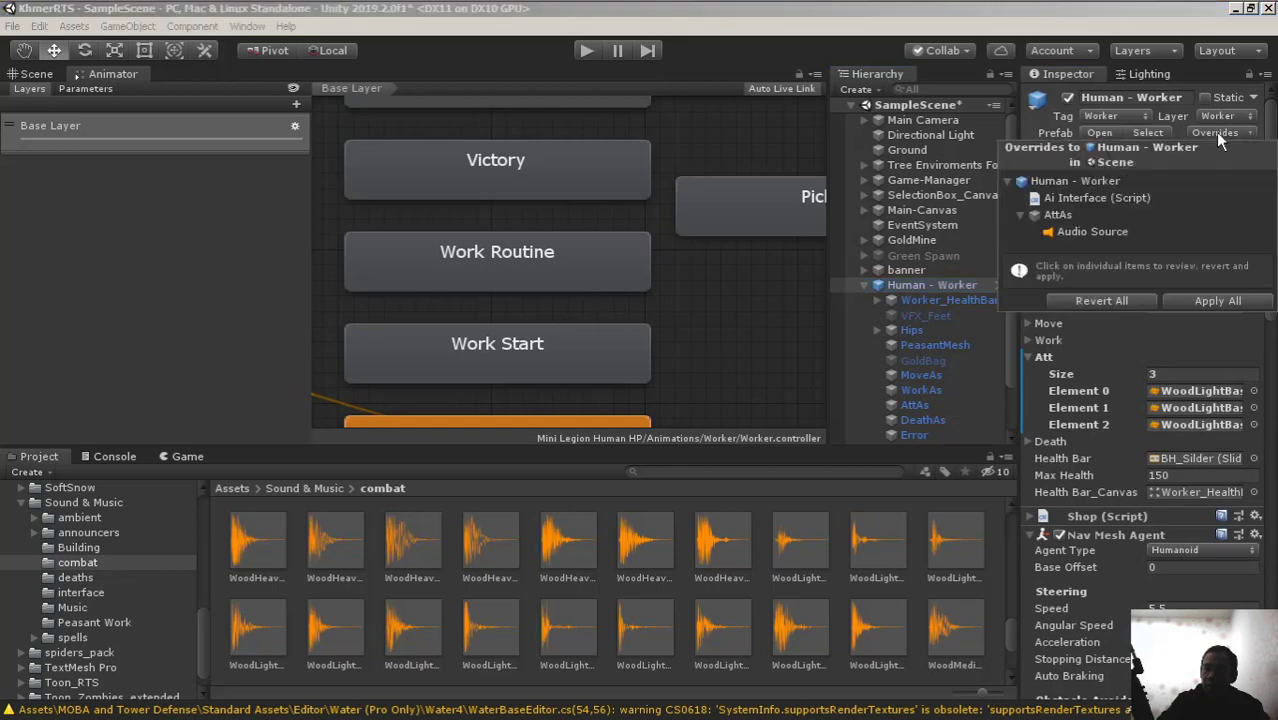
pyautogui.click(1230, 302)
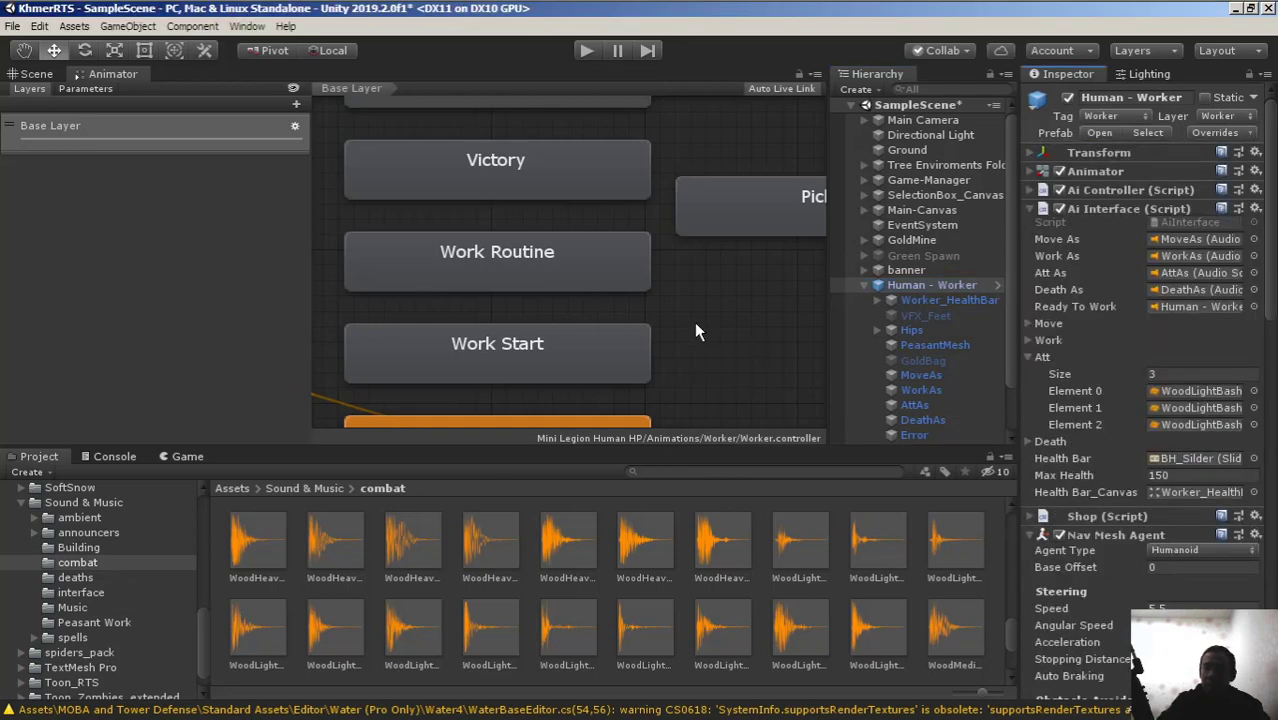
# Step: Play-test the game by box-selecting the worker and sending it to the enemy unit, then stop
pyautogui.click(32, 75)
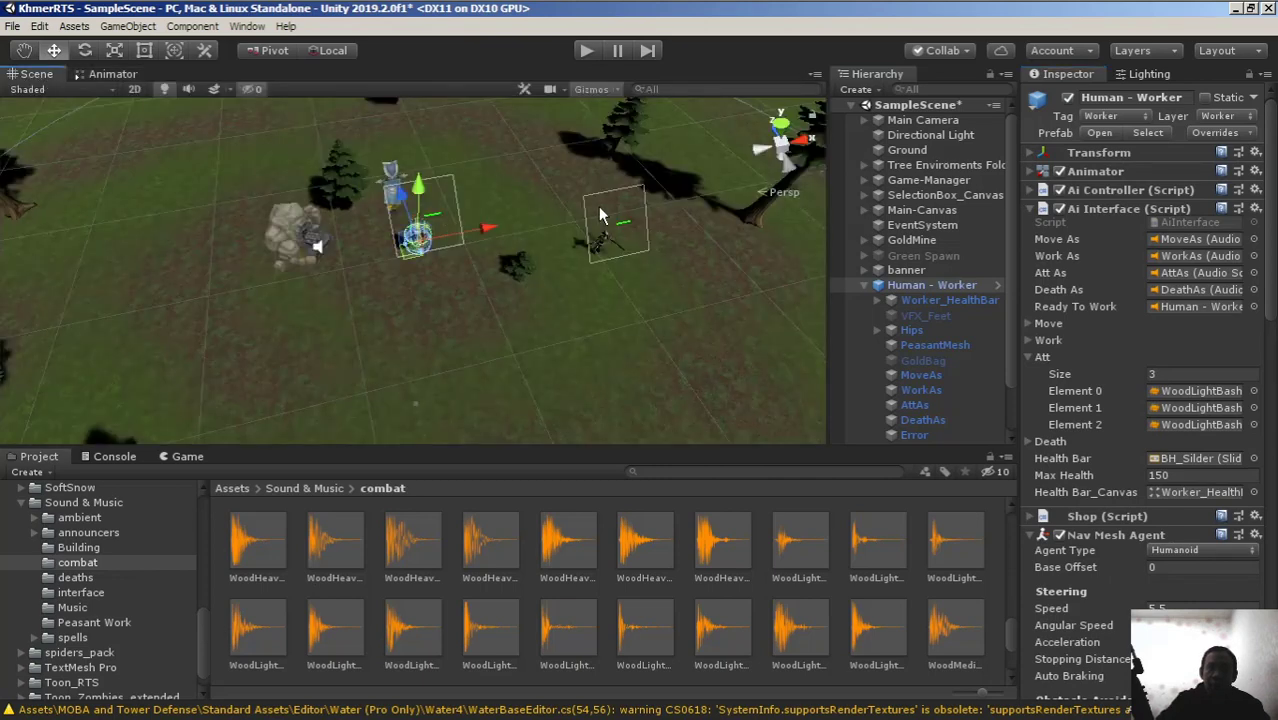
pyautogui.click(586, 52)
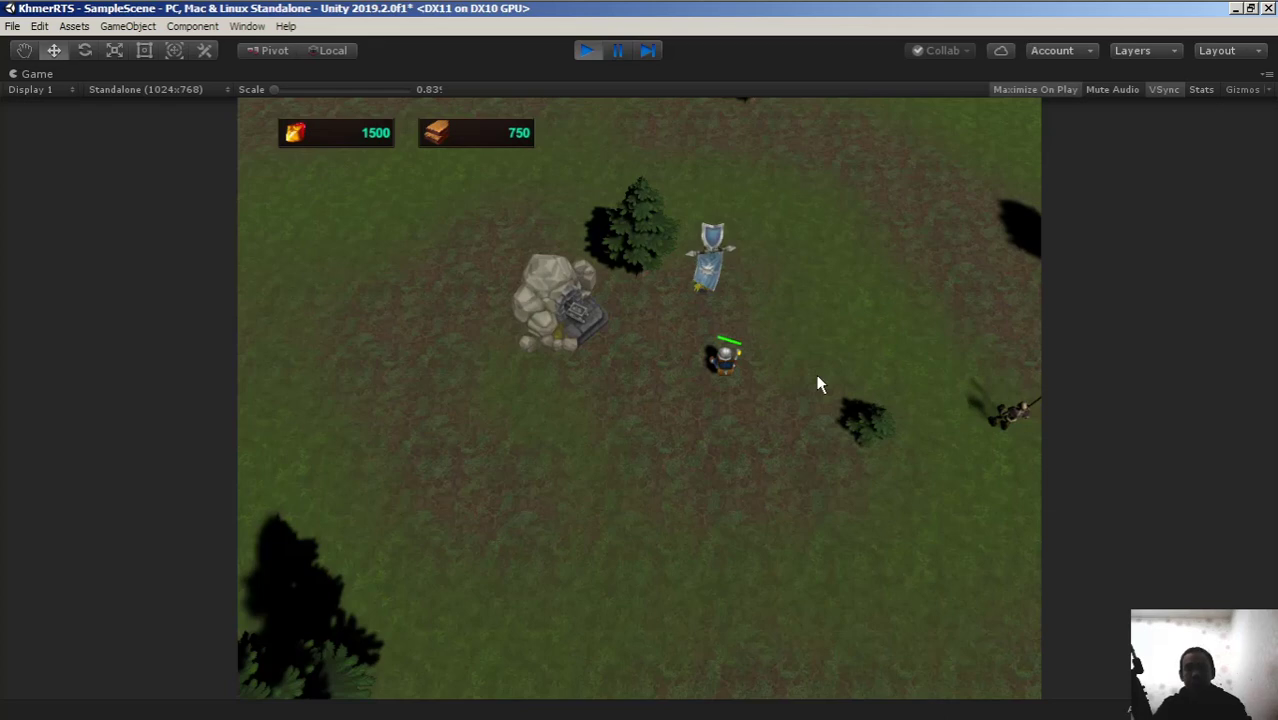
pyautogui.press('d')
pyautogui.moveTo(449, 322); pyautogui.dragTo(600, 428)
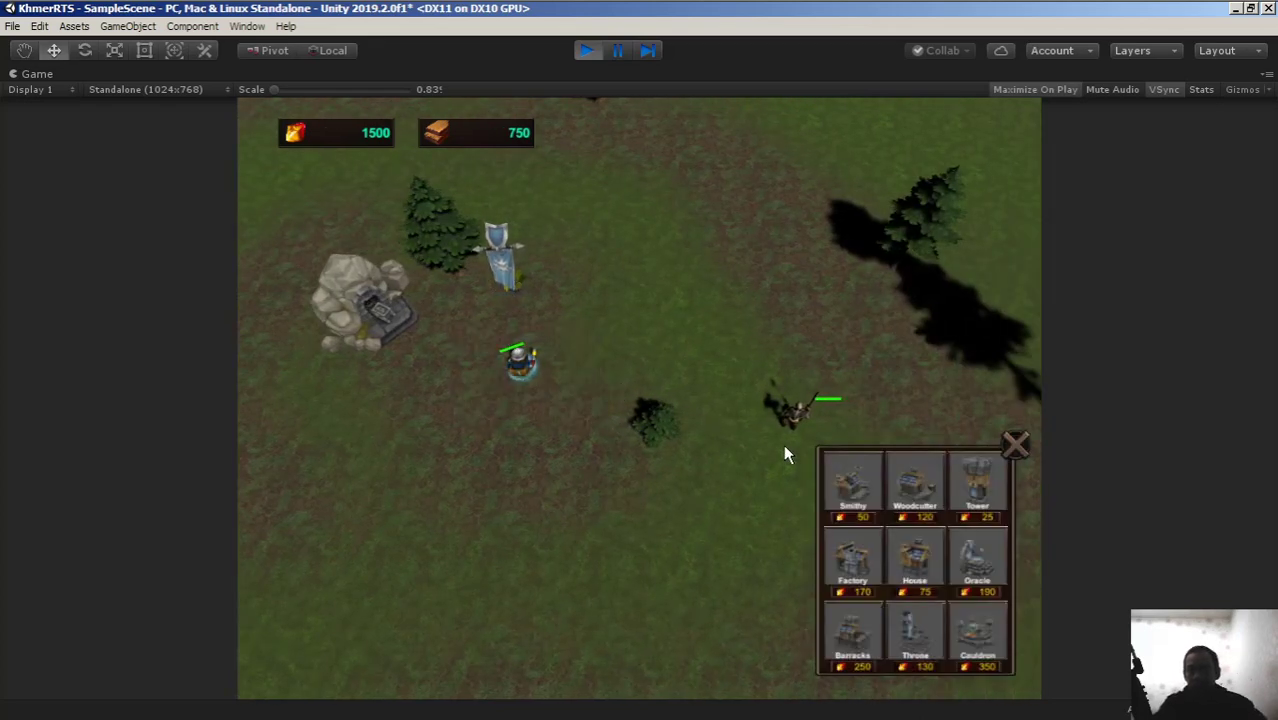
pyautogui.rightClick(800, 414)
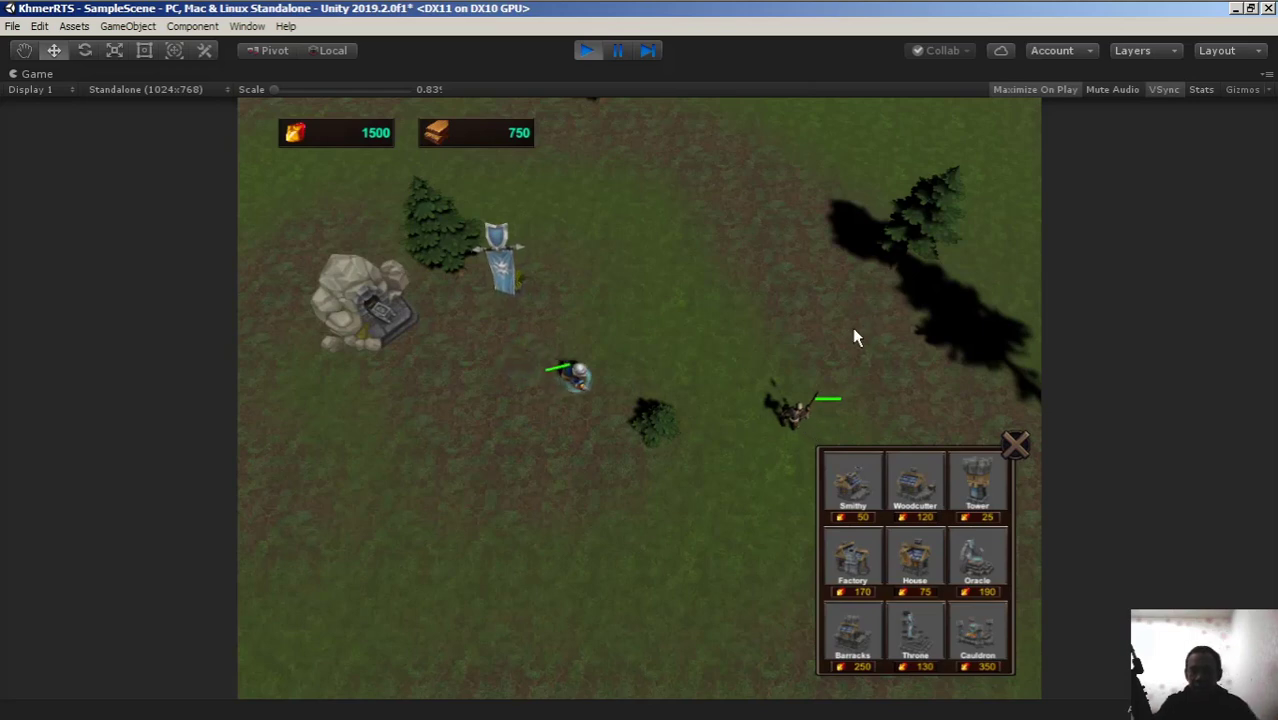
pyautogui.press('d')
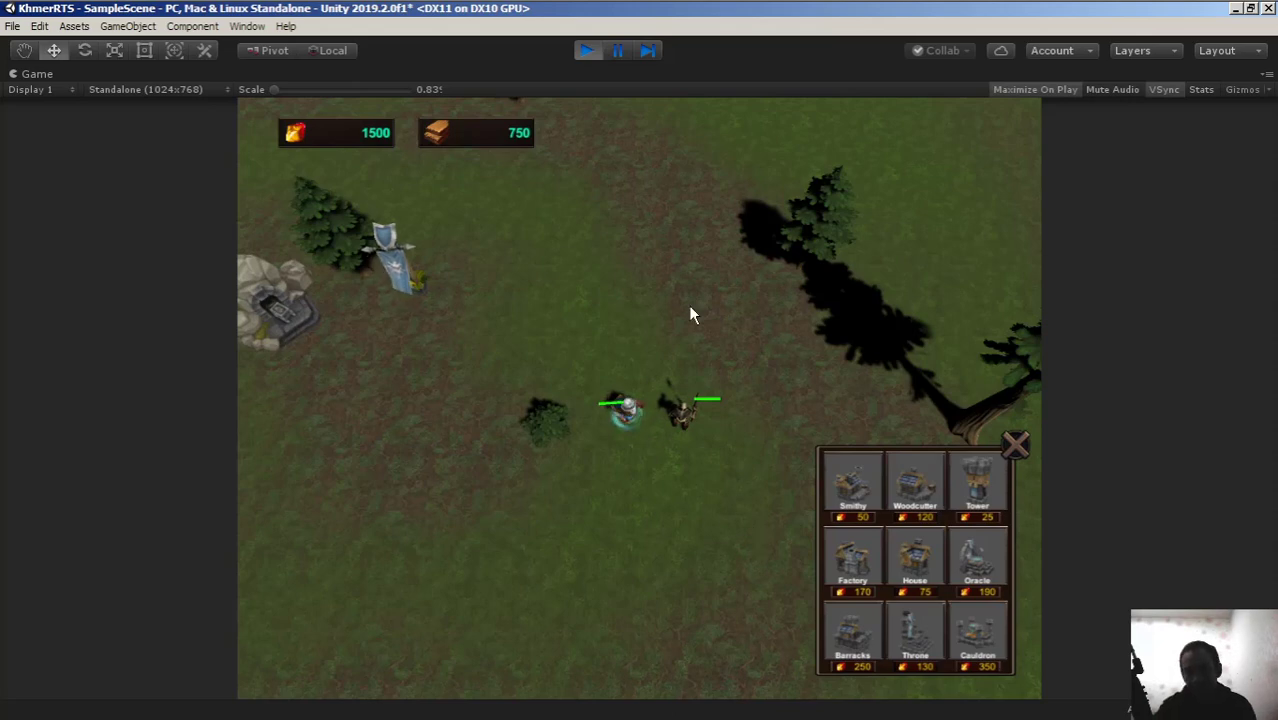
pyautogui.click(586, 52)
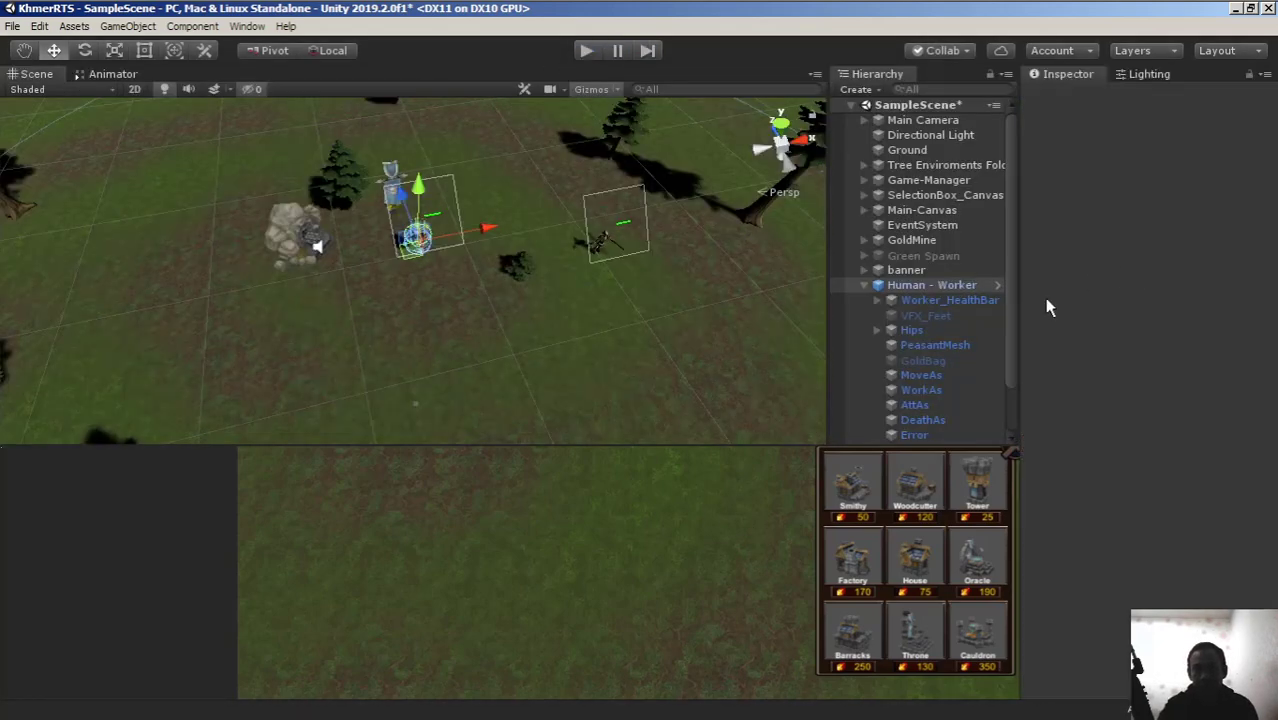
# Step: Select Undead (1) and tick its Enemy Ai, Enemy Interface and Meele Undead Api script checkboxes
pyautogui.click(890, 271)
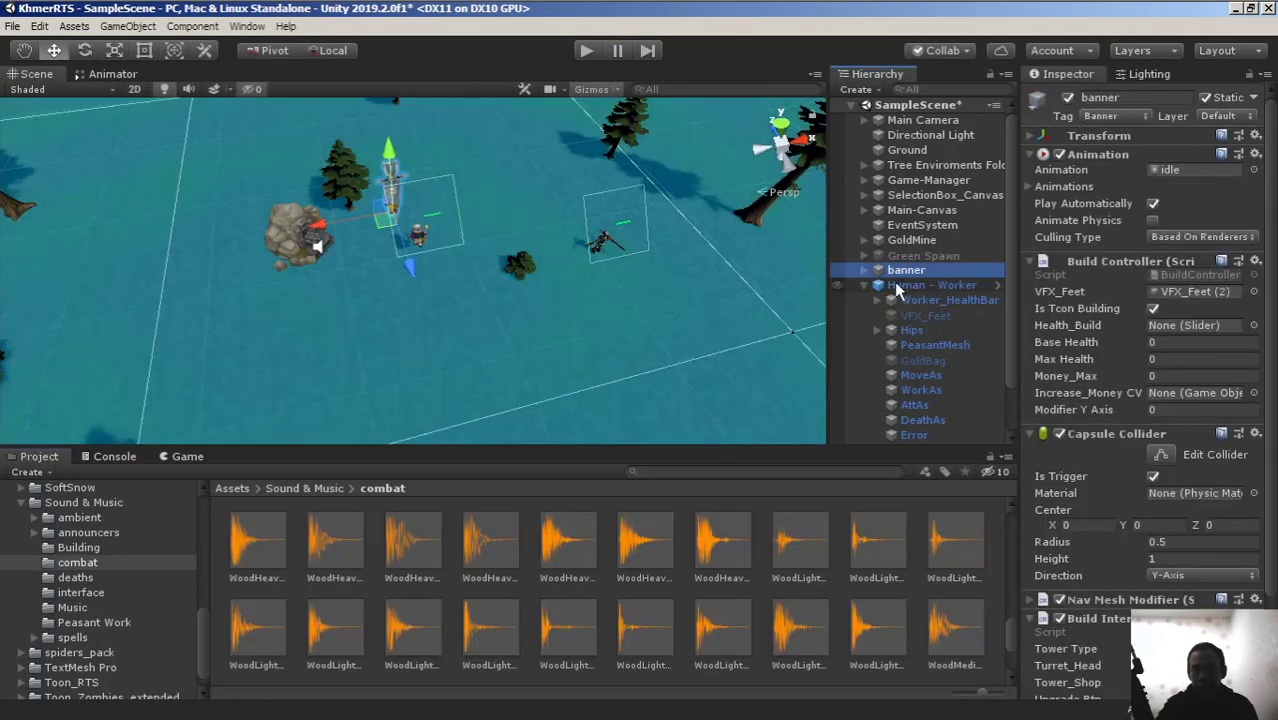
pyautogui.click(886, 286)
pyautogui.click(864, 286)
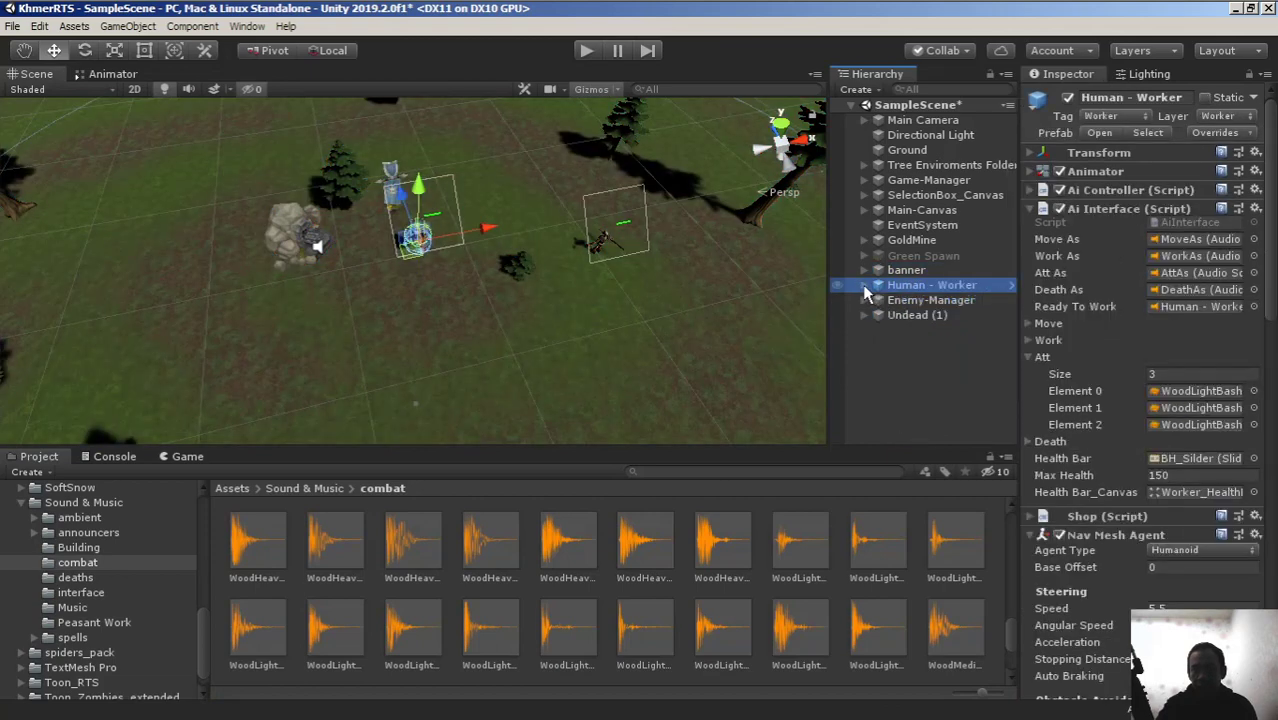
pyautogui.click(910, 317)
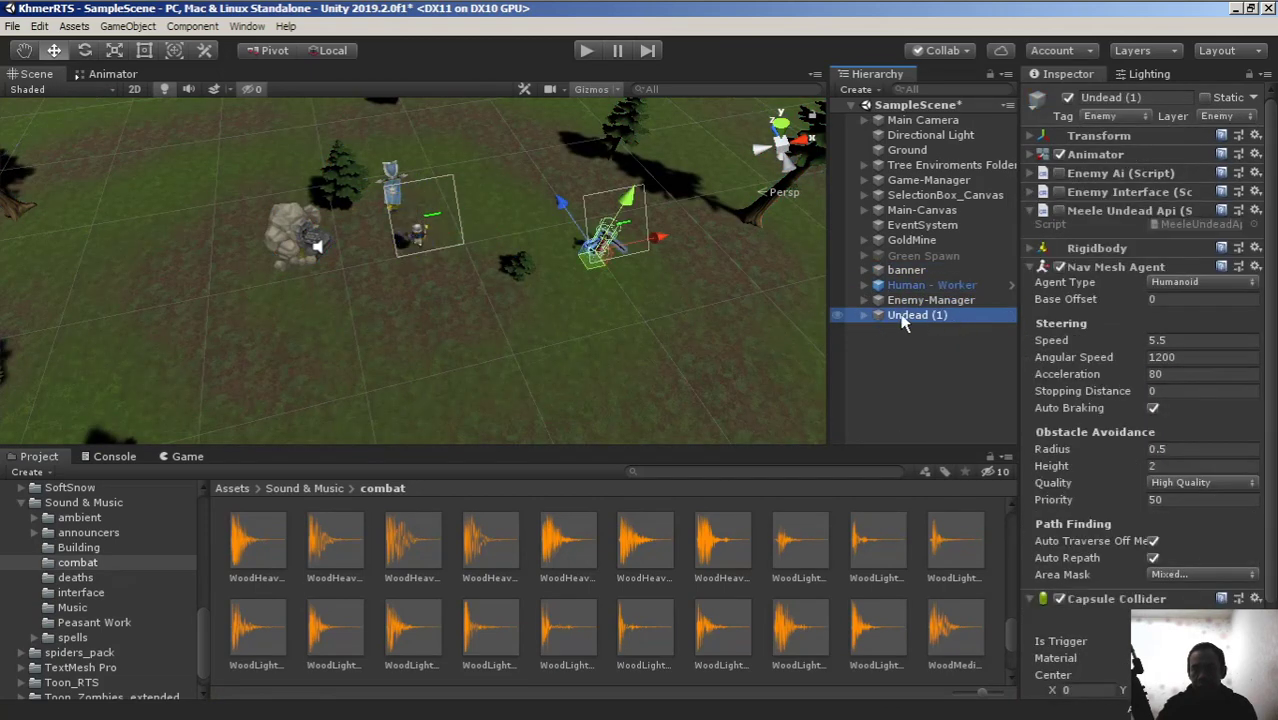
pyautogui.click(1059, 173)
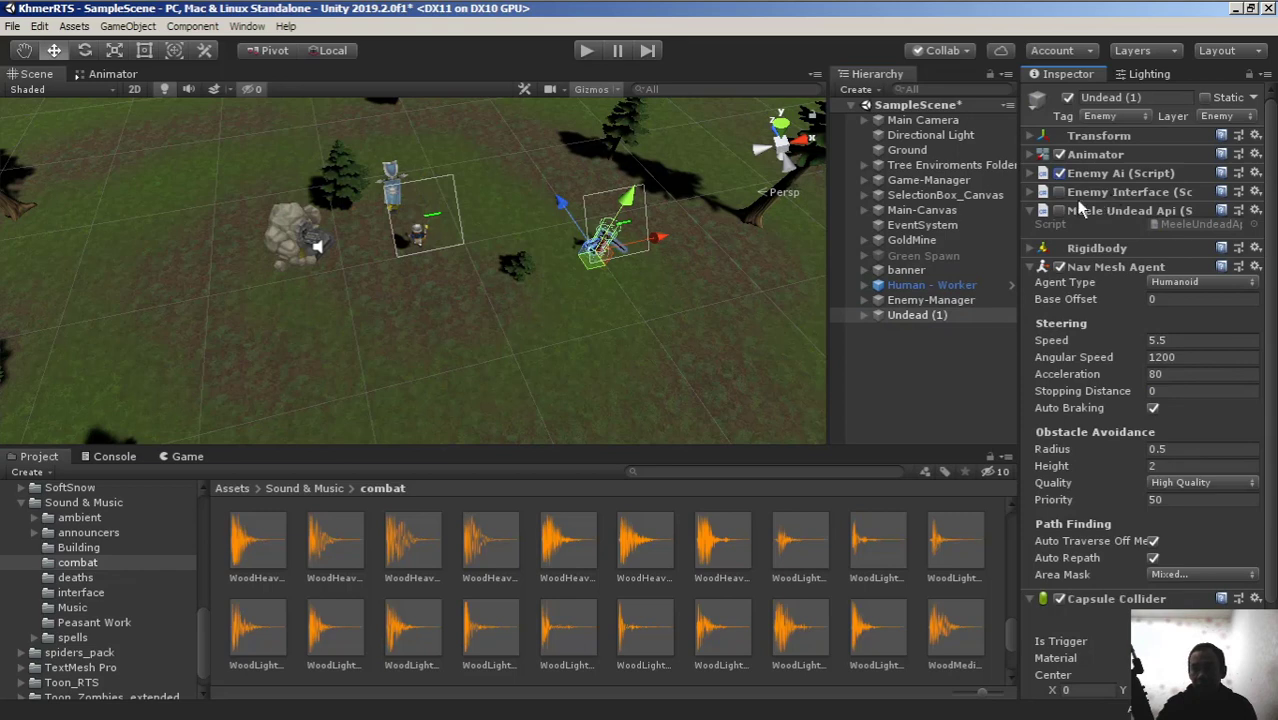
pyautogui.click(1059, 191)
pyautogui.click(1059, 211)
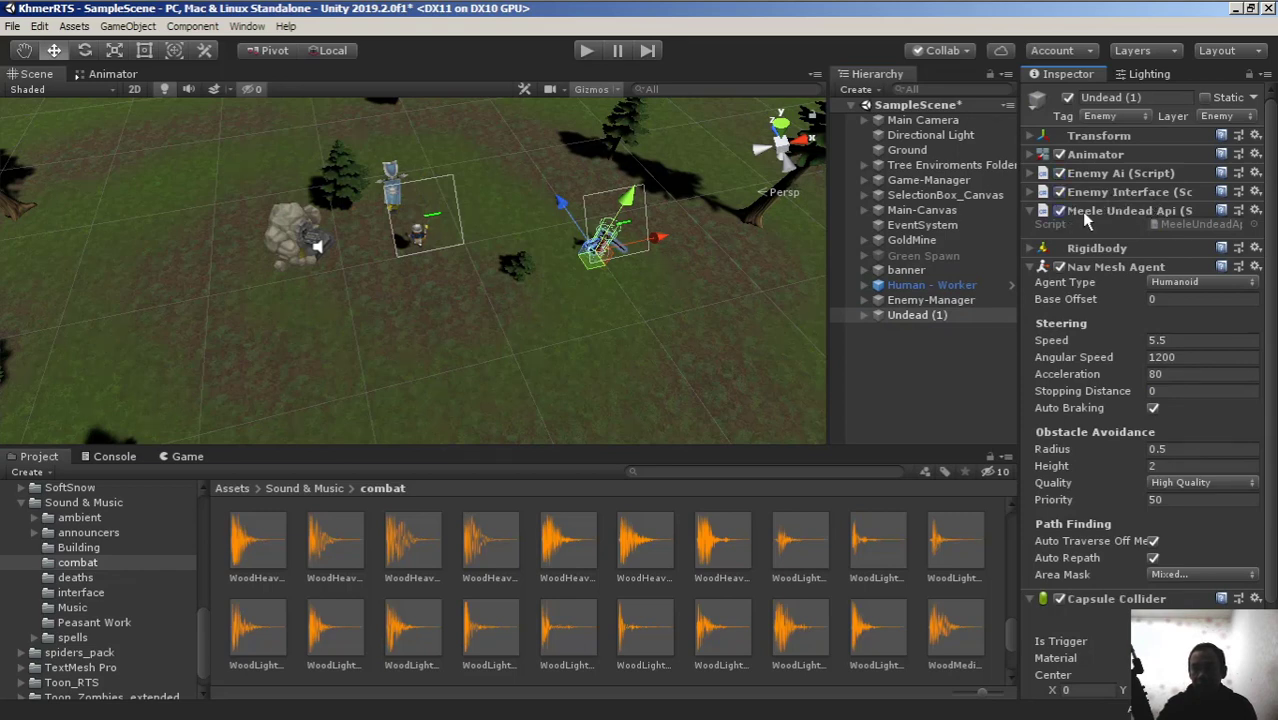
pyautogui.click(940, 286)
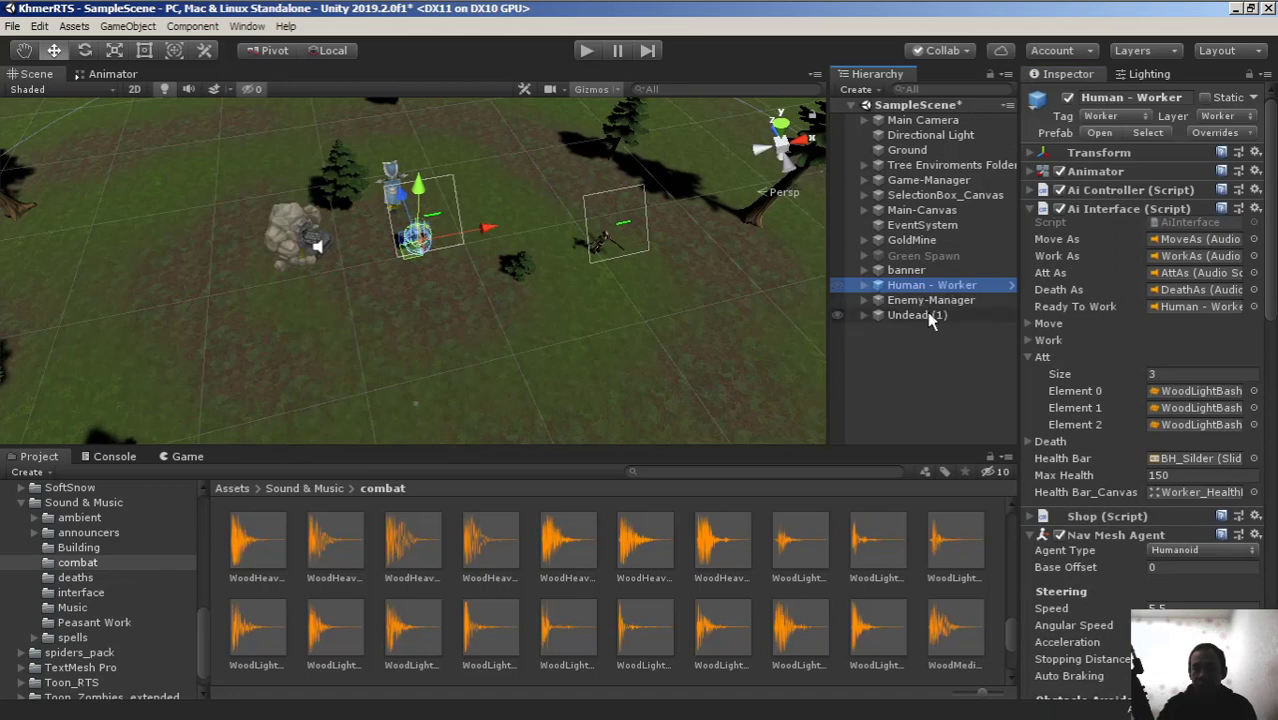
# Step: Review the attack timer lines 207–209 in AiController.cs and the attack-sound code in EnemyInterface.cs
pyautogui.click(265, 12)
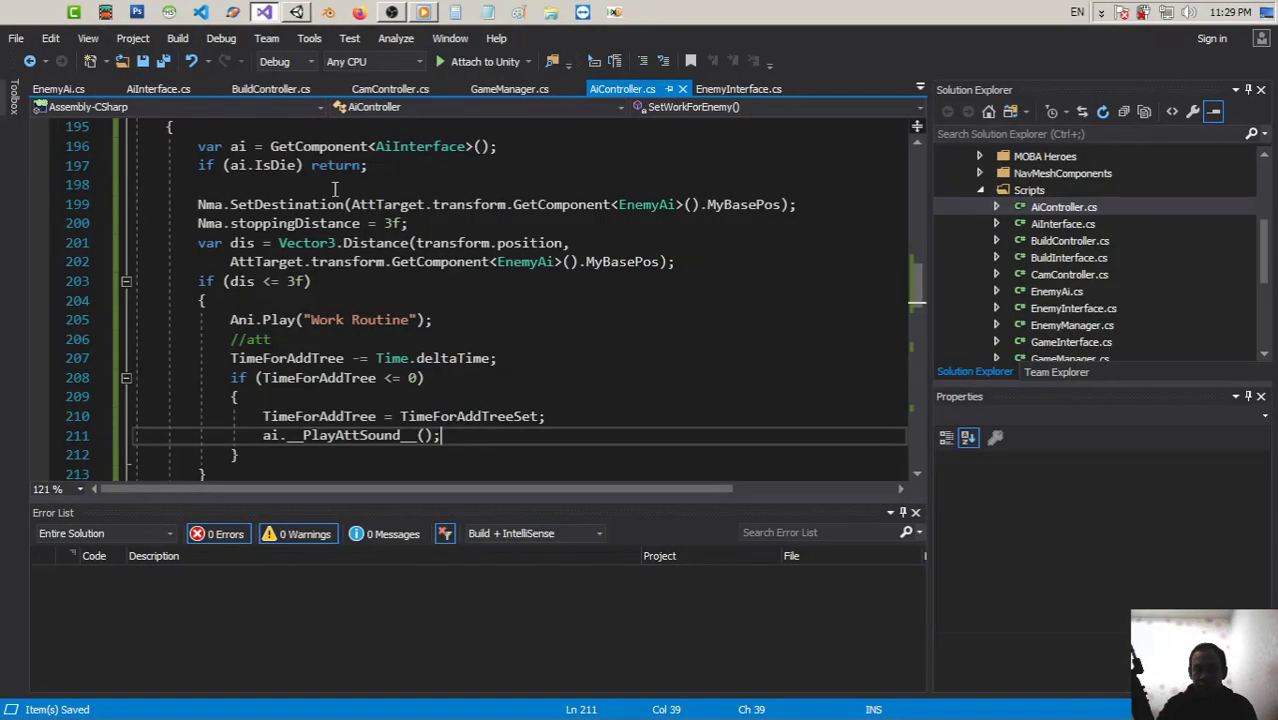
pyautogui.scroll(-1, 424, 266)
pyautogui.scroll(-1, 424, 266)
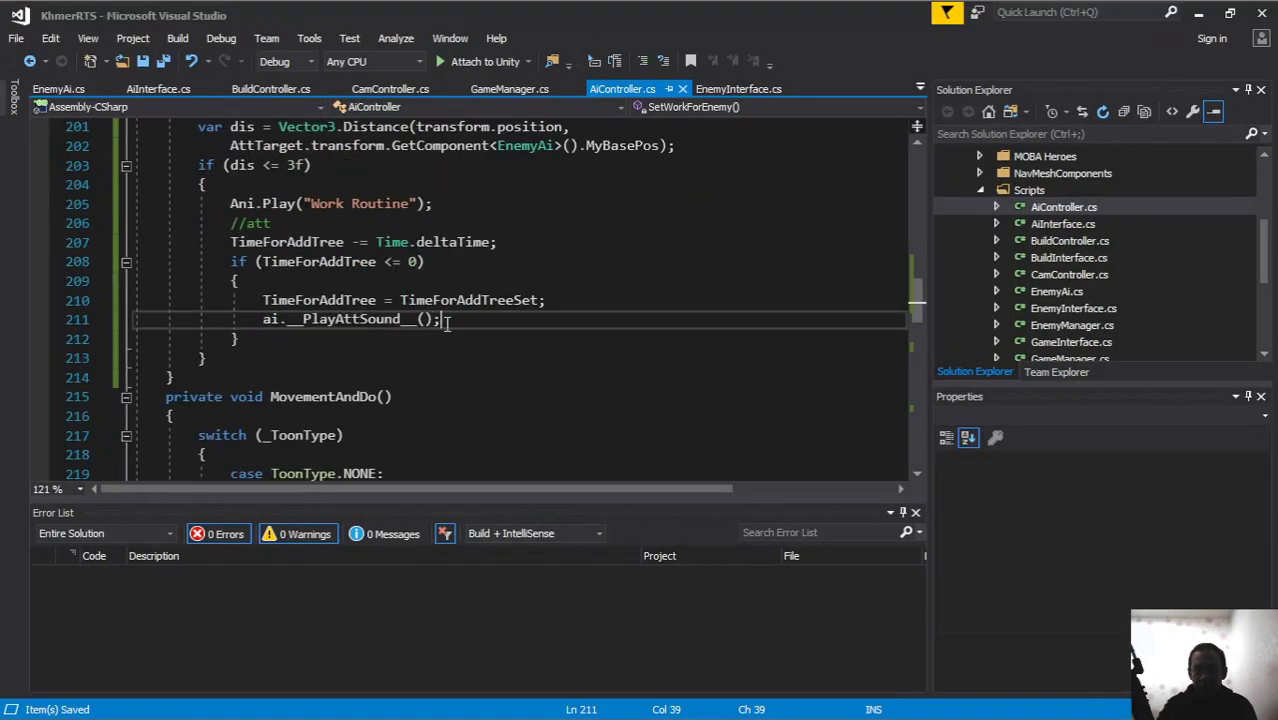
pyautogui.moveTo(230, 242); pyautogui.dragTo(548, 280)
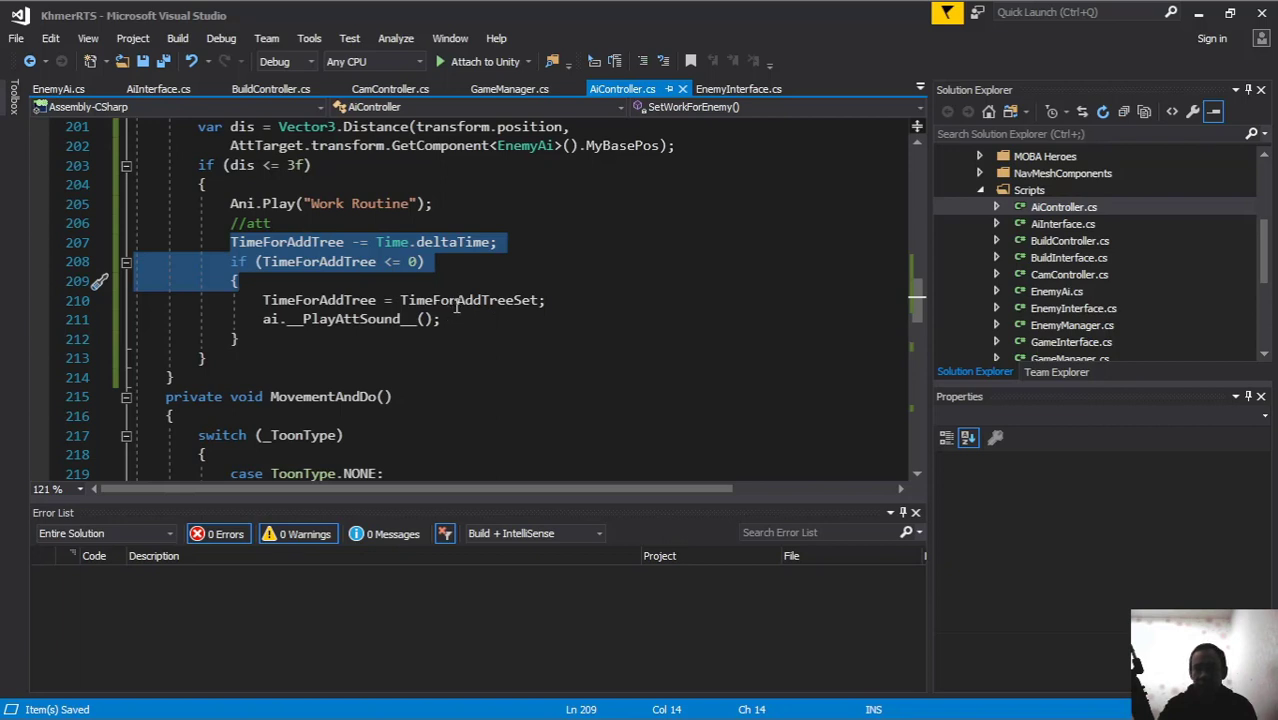
pyautogui.click(739, 88)
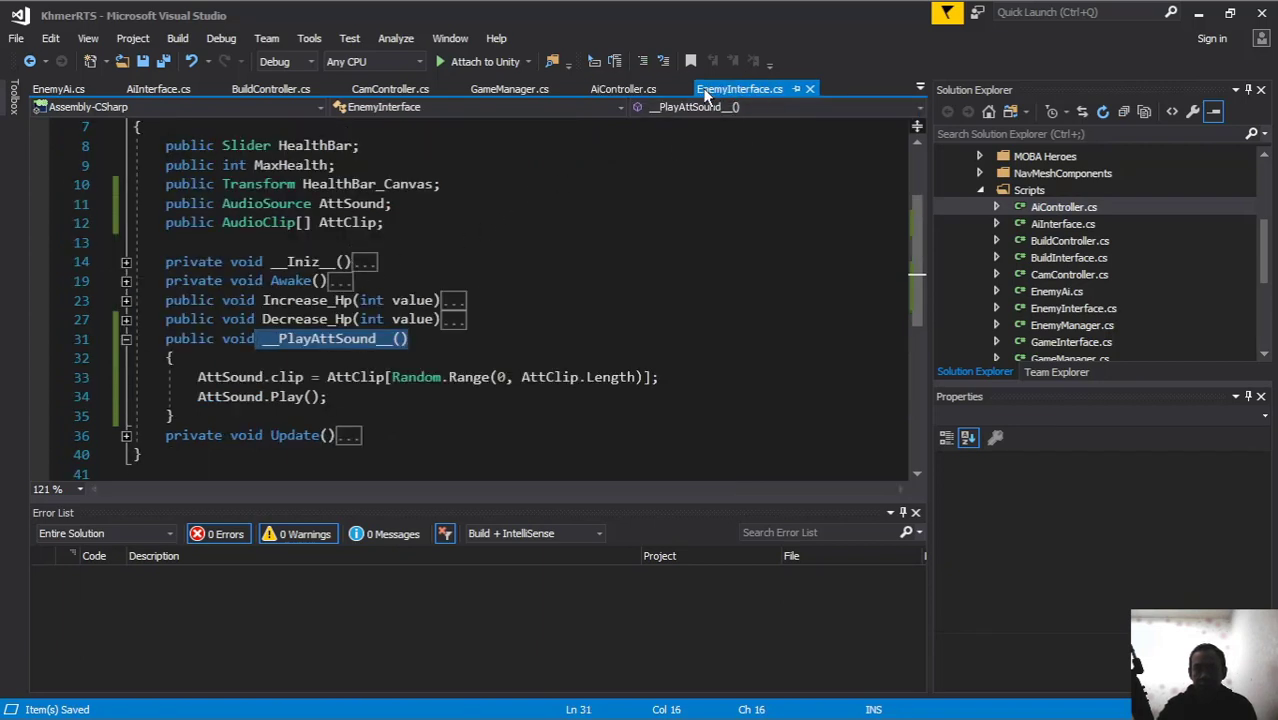
pyautogui.click(295, 12)
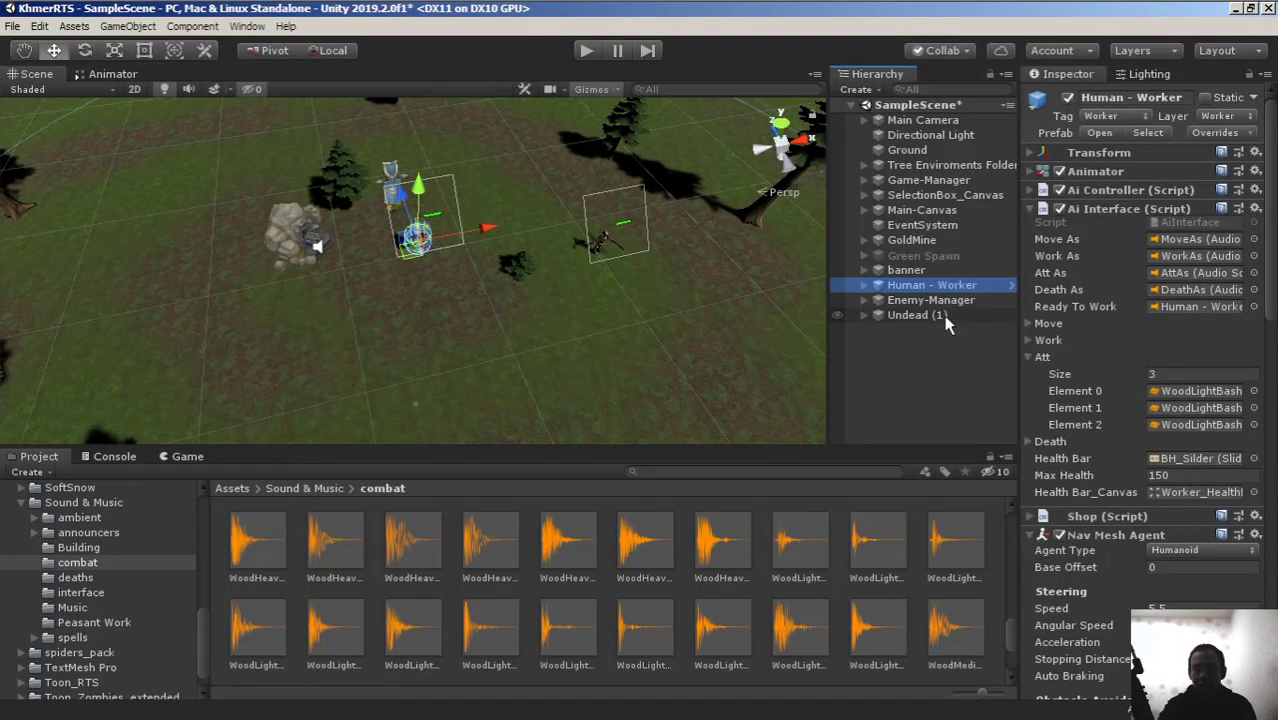
# Step: Expand the Enemy Interface component on Undead (1) to view its fields
pyautogui.click(932, 316)
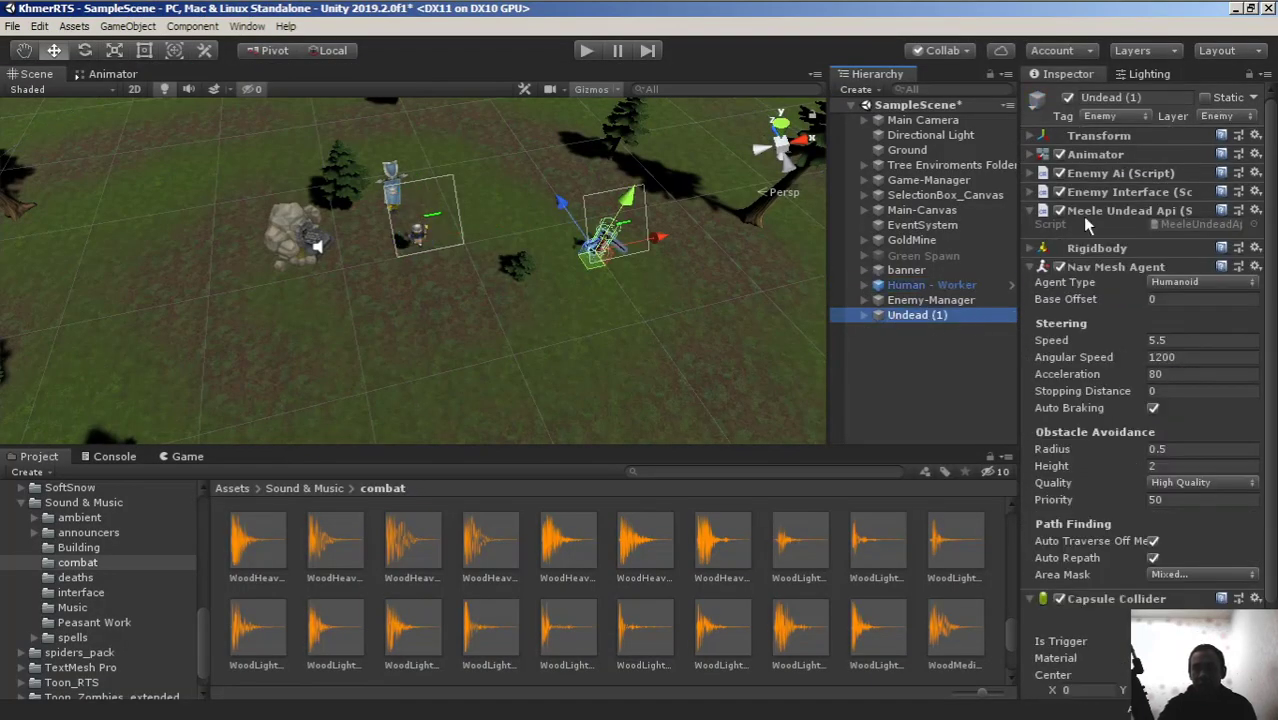
pyautogui.click(1030, 192)
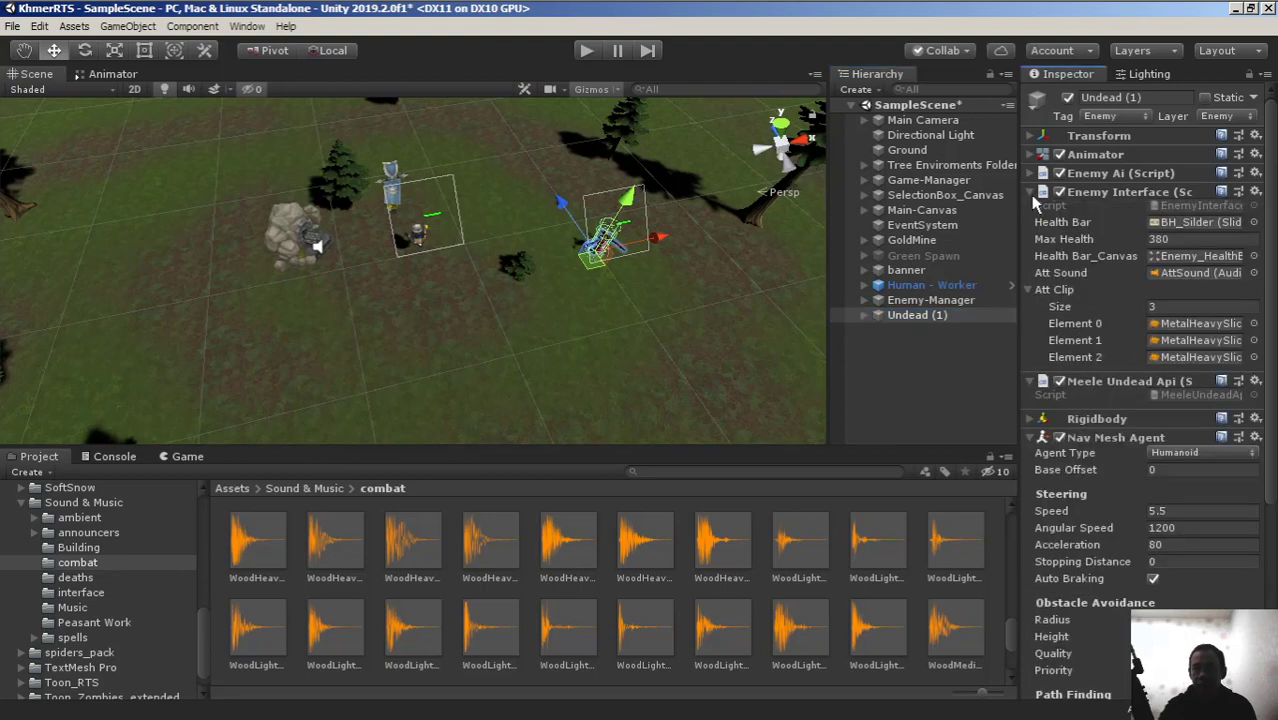
pyautogui.hotkey('alt', 'Tab')
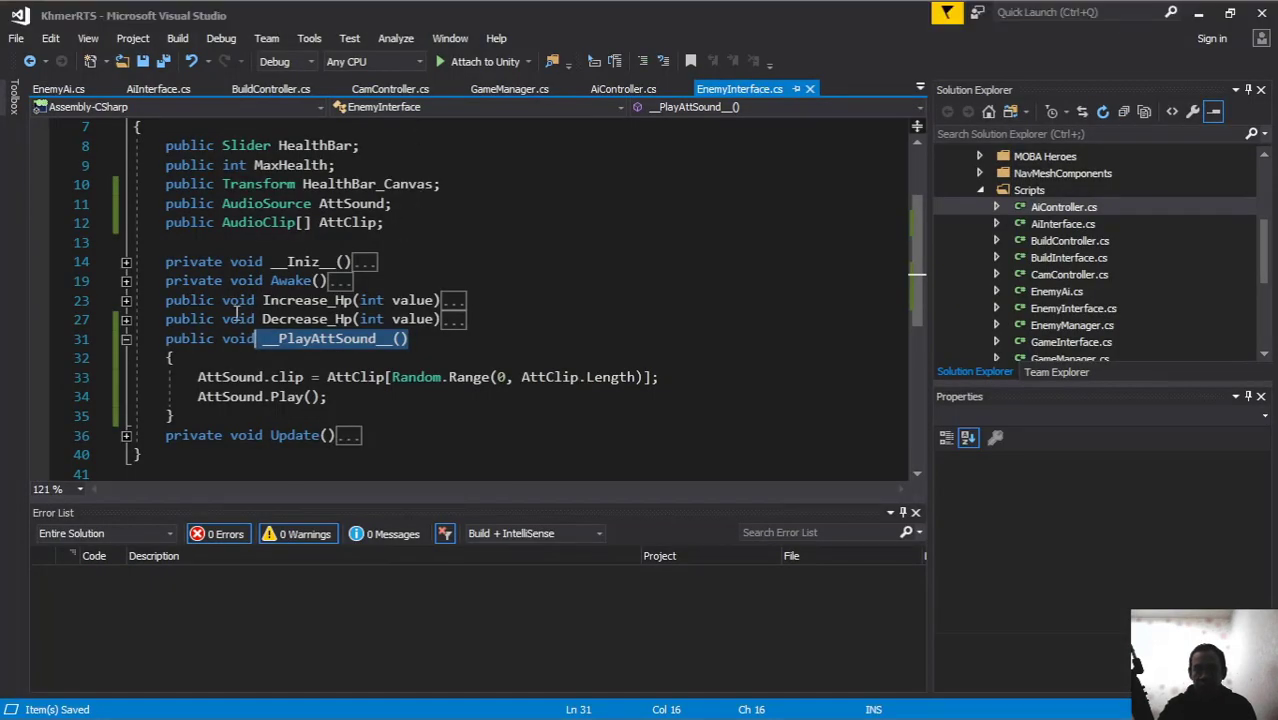
# Step: Declare a [HideInInspector] public bool IsDie field below the AttClip declaration
pyautogui.moveTo(231, 319); pyautogui.dragTo(541, 317)
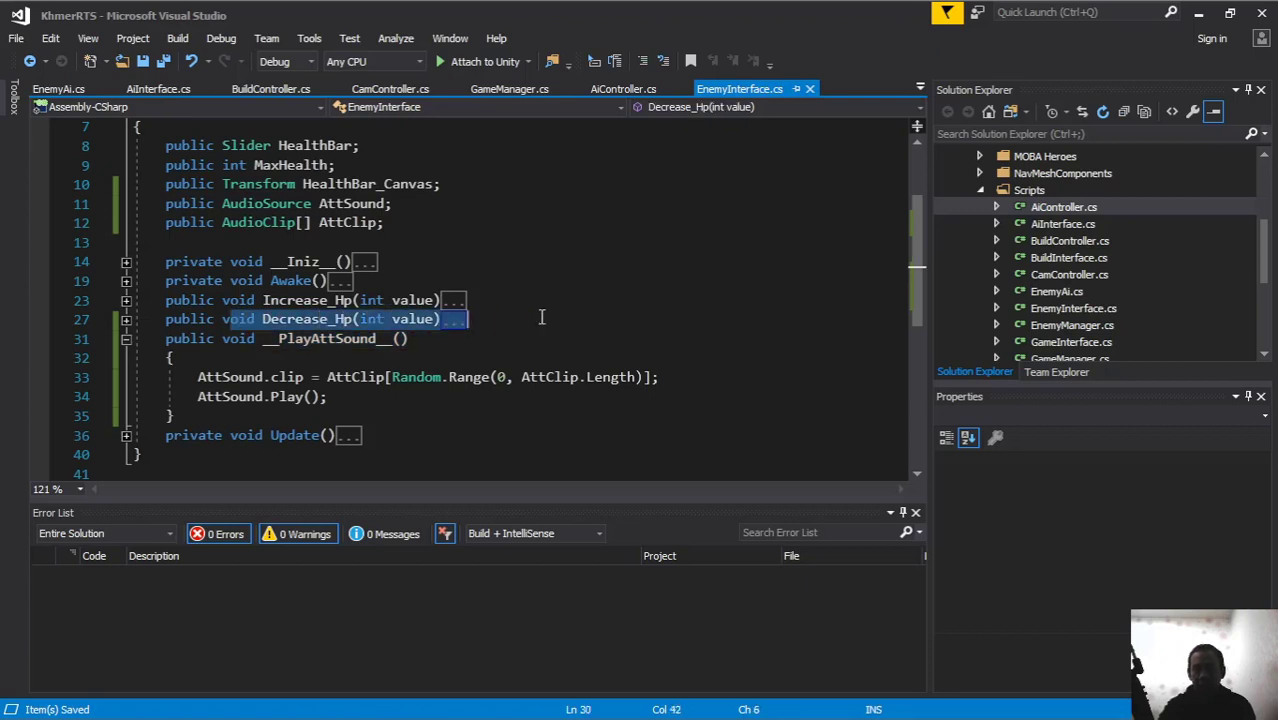
pyautogui.click(124, 321)
pyautogui.click(417, 358)
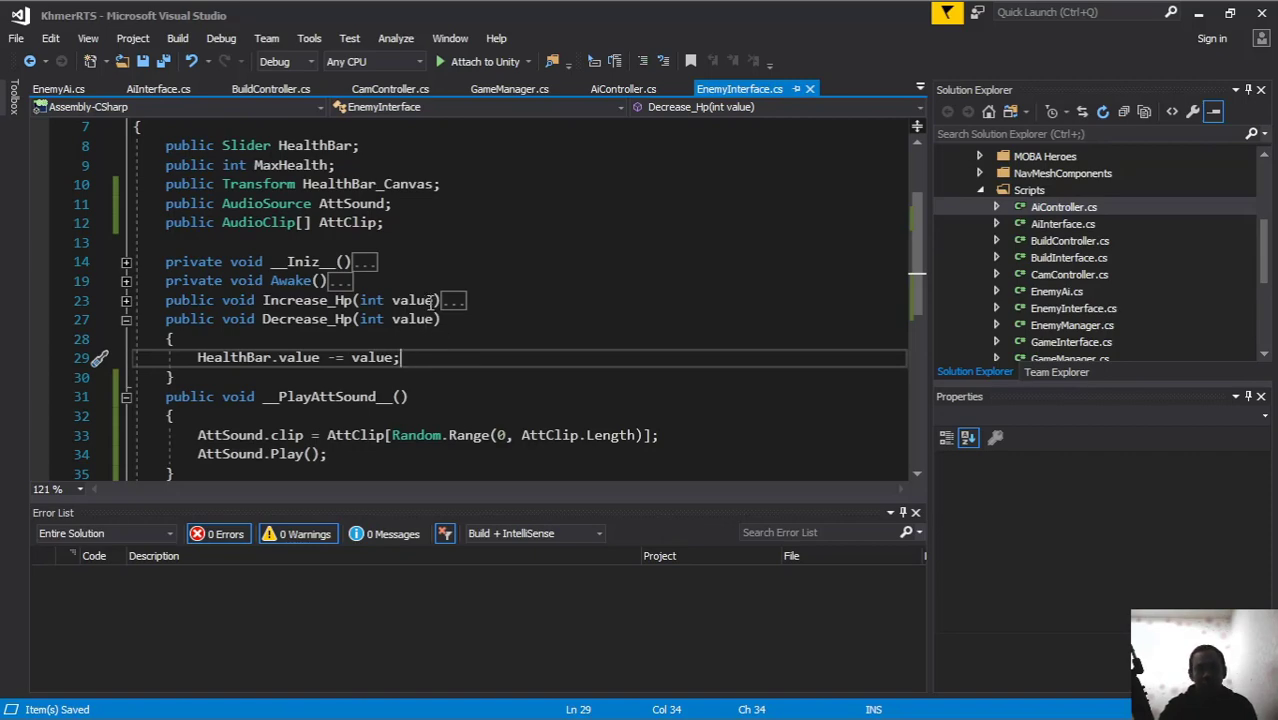
pyautogui.scroll(2, 432, 300)
pyautogui.scroll(-3, 410, 300)
pyautogui.scroll(2, 400, 300)
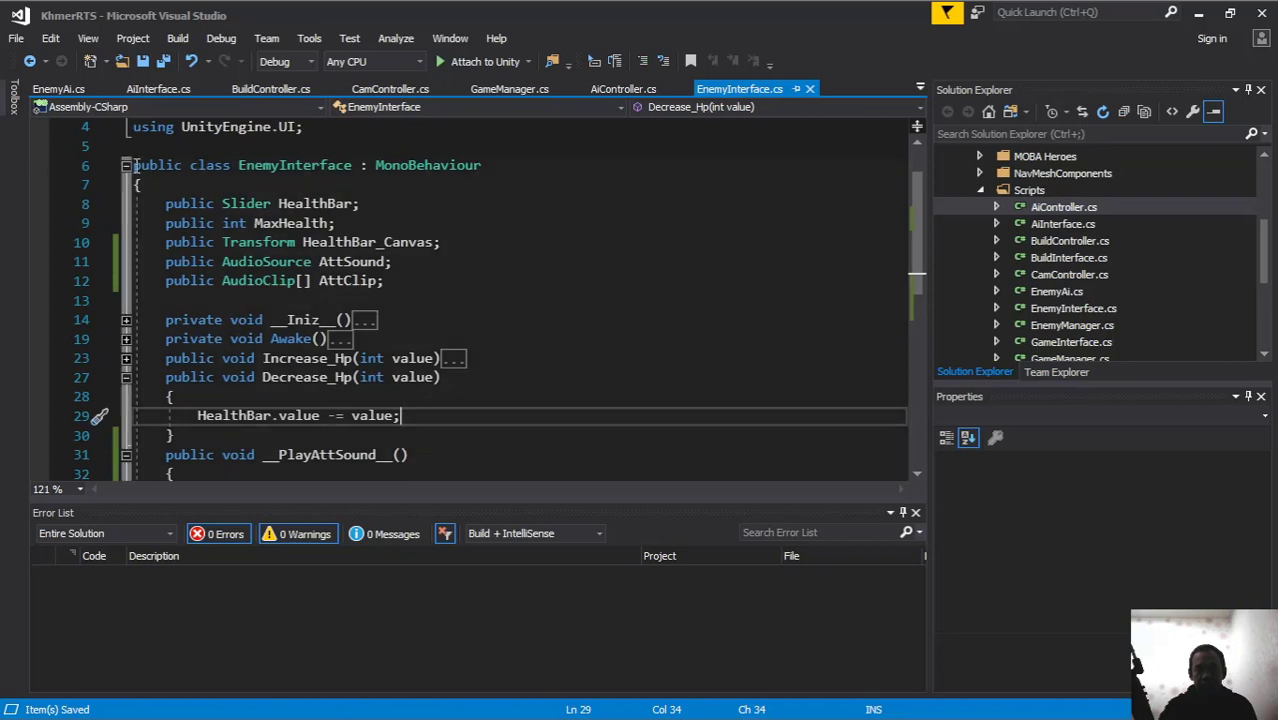
pyautogui.click(433, 287)
pyautogui.press('Return')
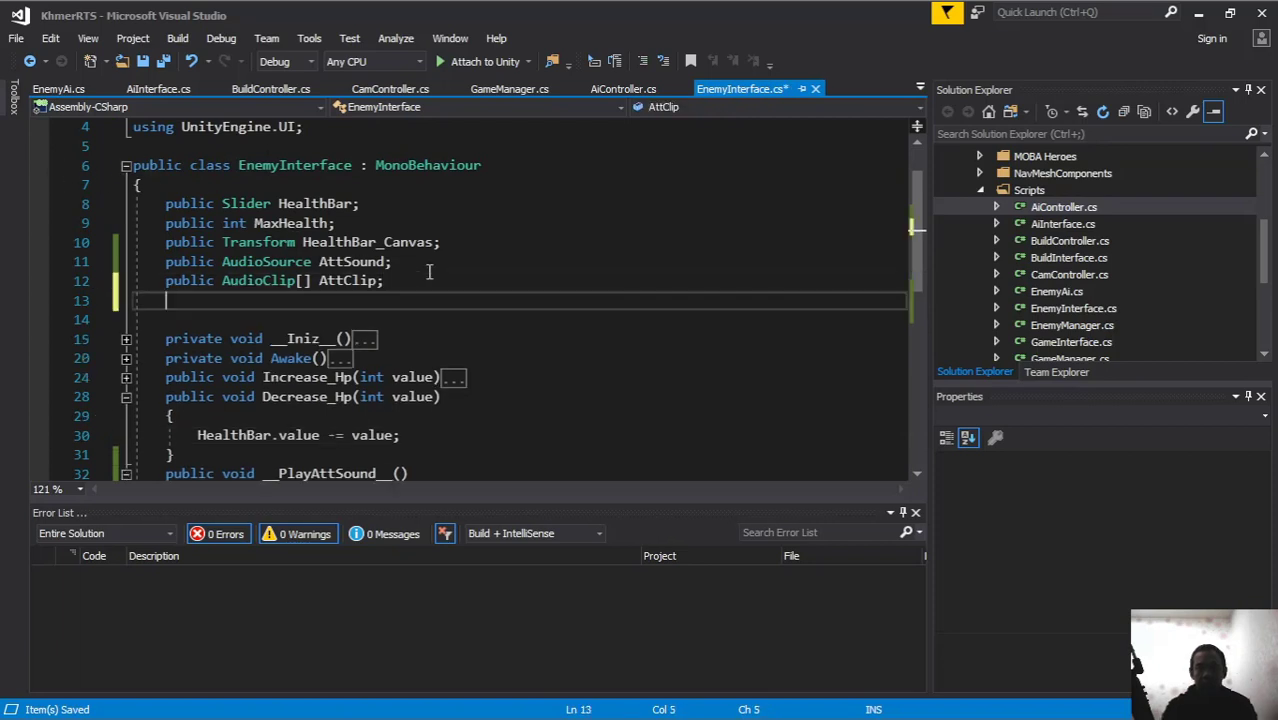
pyautogui.write('[HideInInspector')
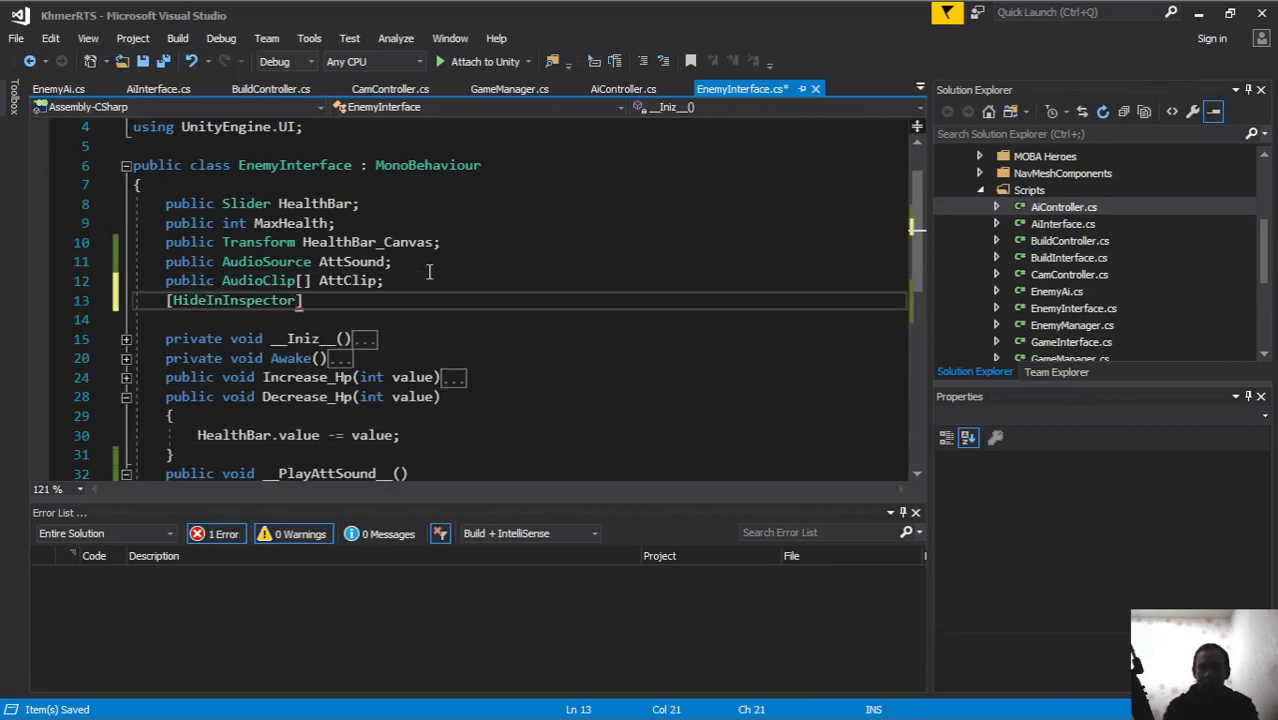
pyautogui.write('] pu')
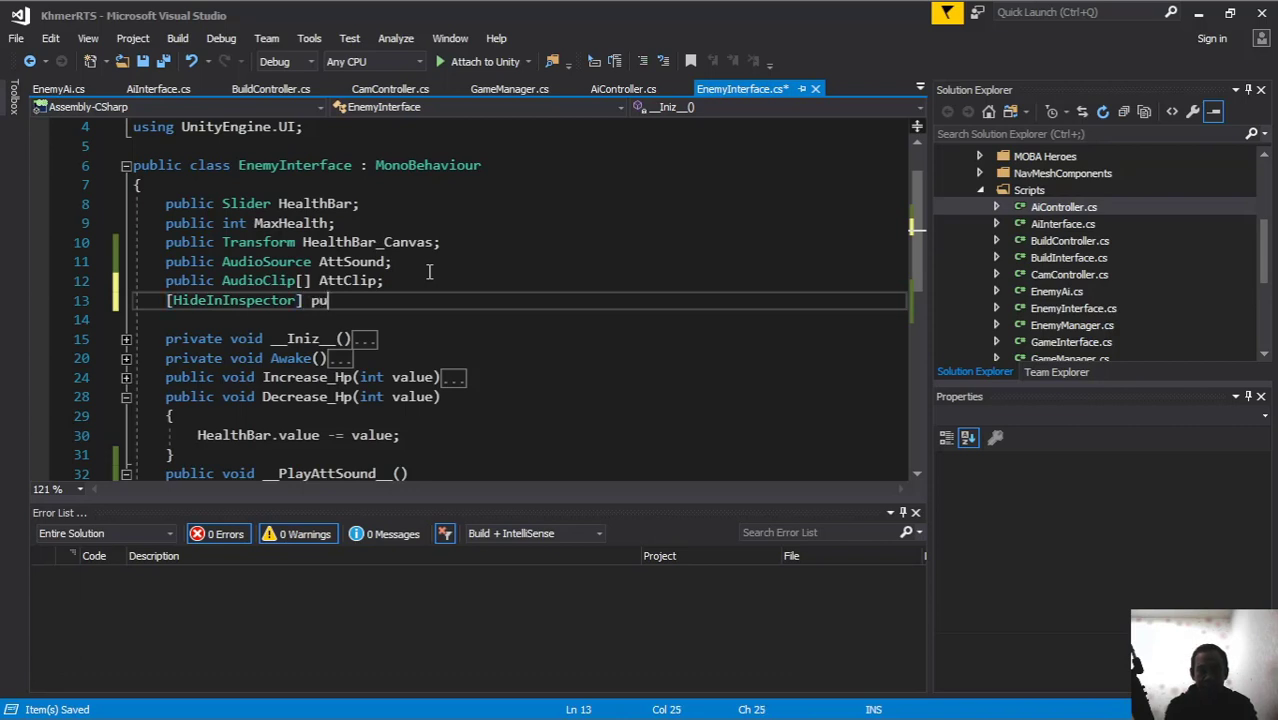
pyautogui.write('blic booo')
pyautogui.press('BackSpace')
pyautogui.write('l')
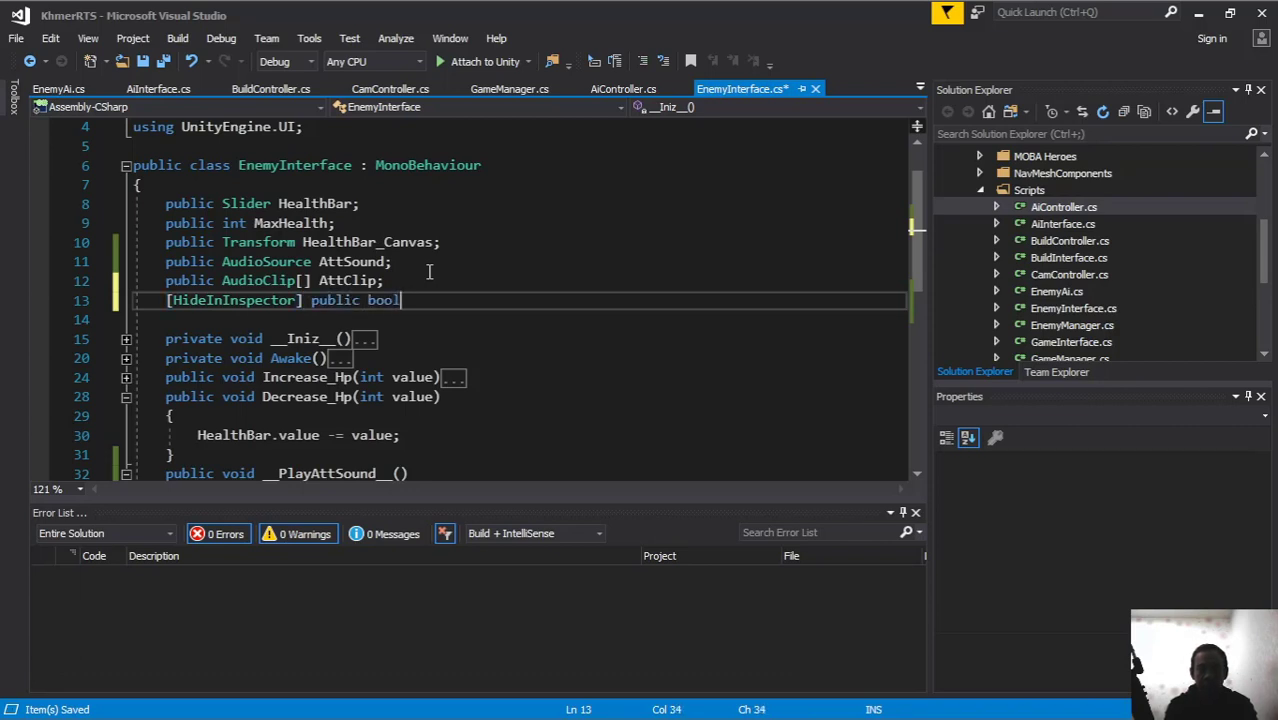
pyautogui.write(' IsDie;')
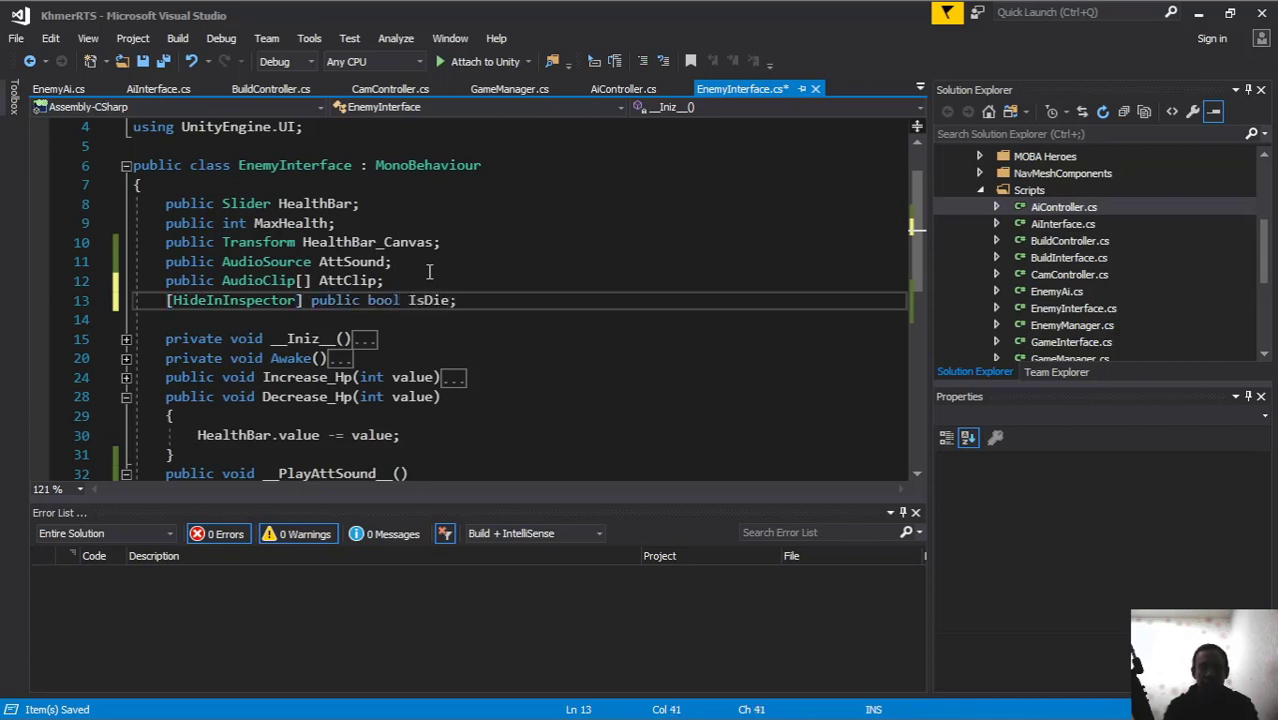
# Step: In Decrease_Hp, add if (HealthBar.value <= 0) { IsDie = true; } after the health decrement
pyautogui.scroll(-1, 482, 262)
pyautogui.click(483, 375)
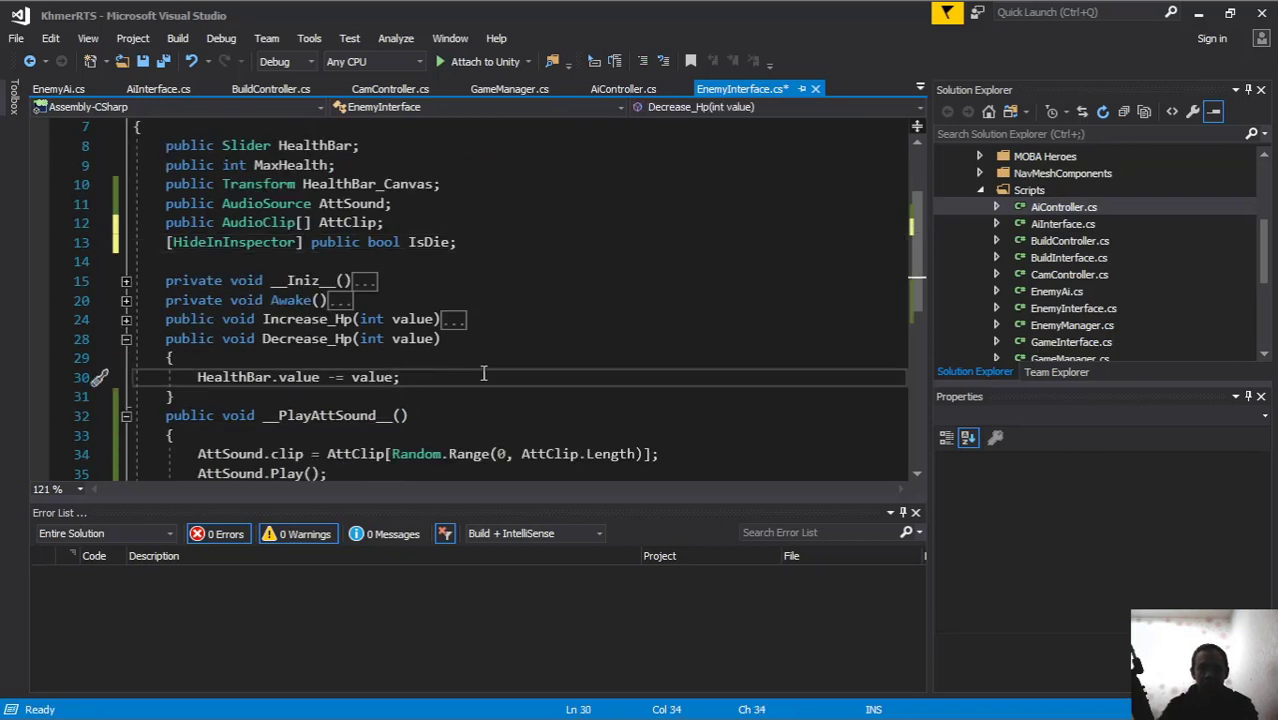
pyautogui.press('Return')
pyautogui.write('if(')
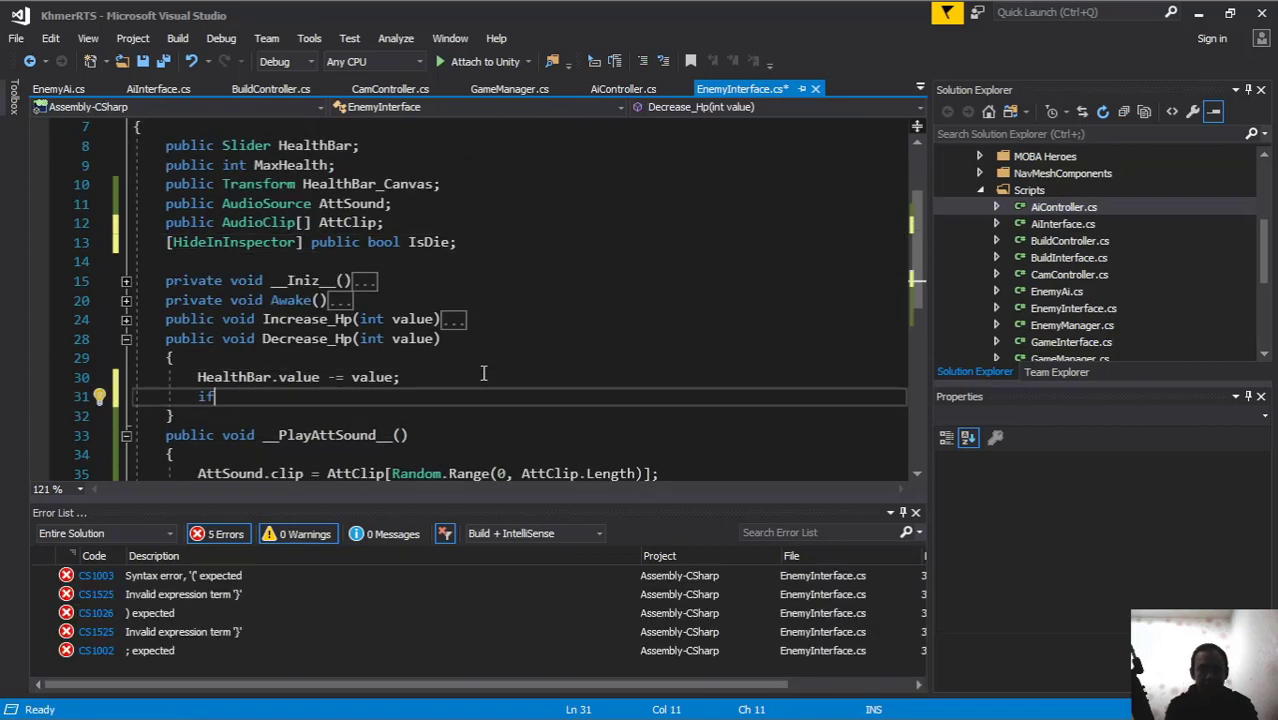
pyautogui.write('health')
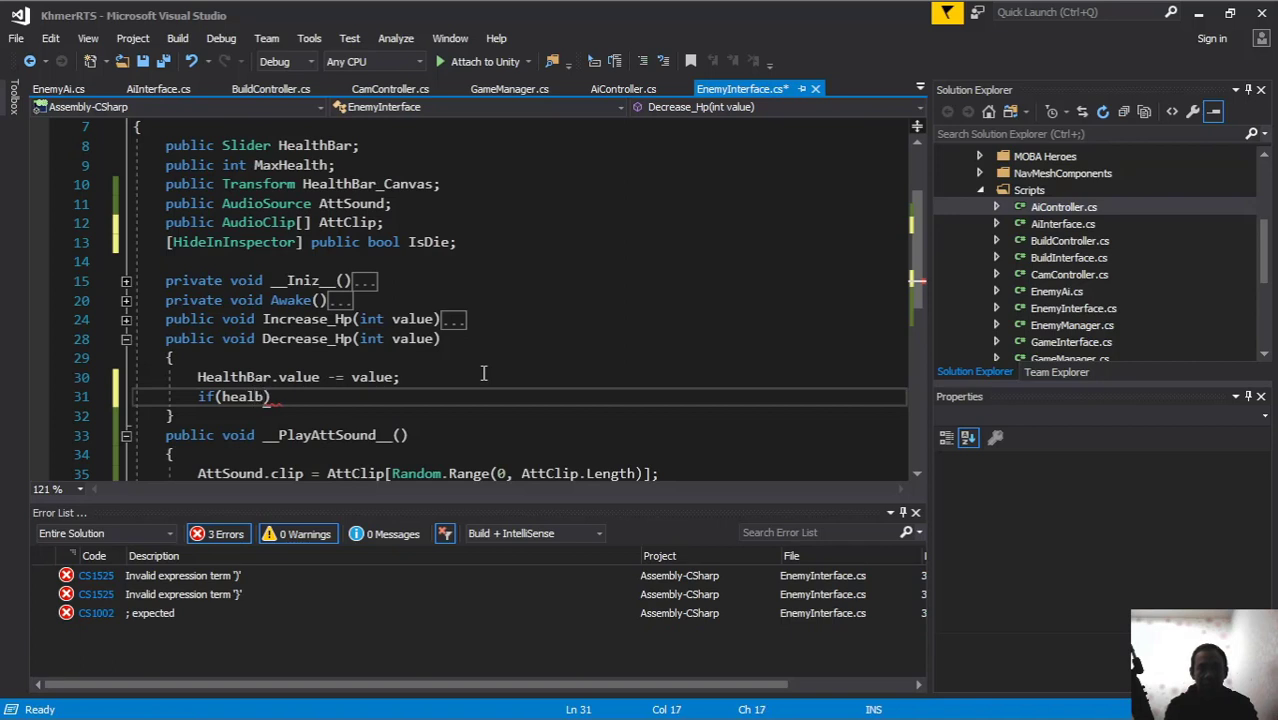
pyautogui.write('Bar.value <')
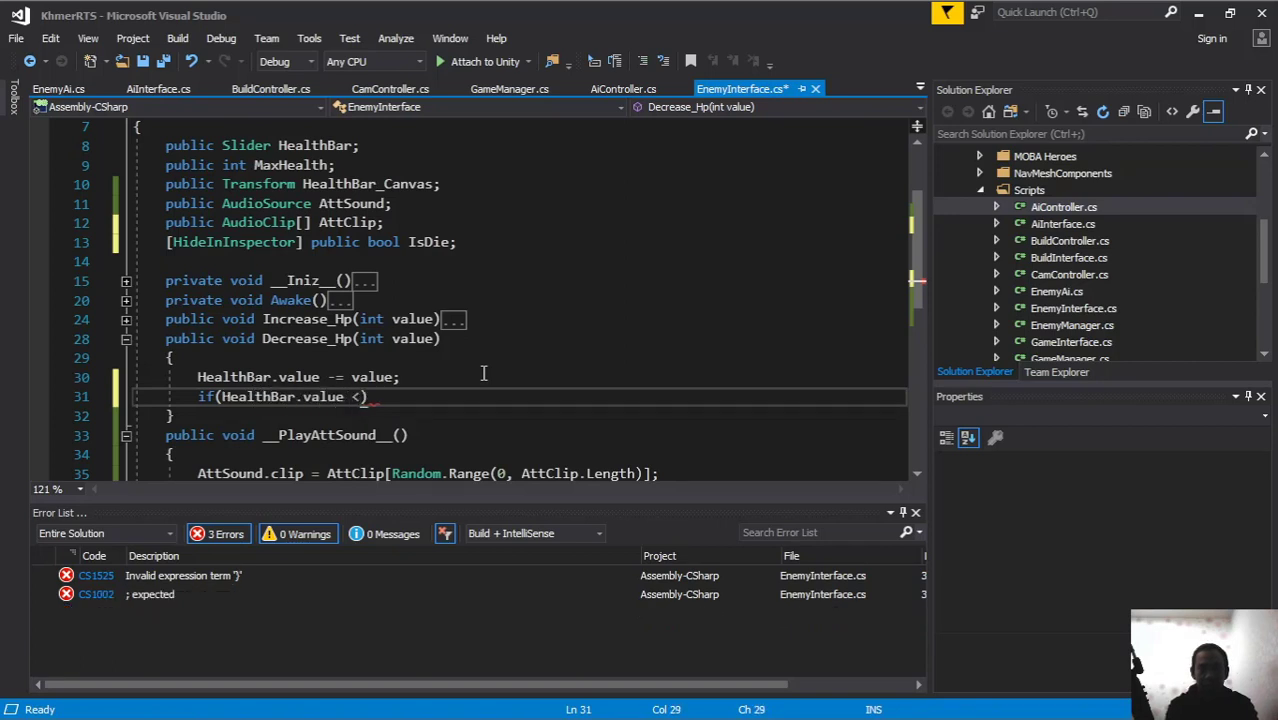
pyautogui.write('= 0')
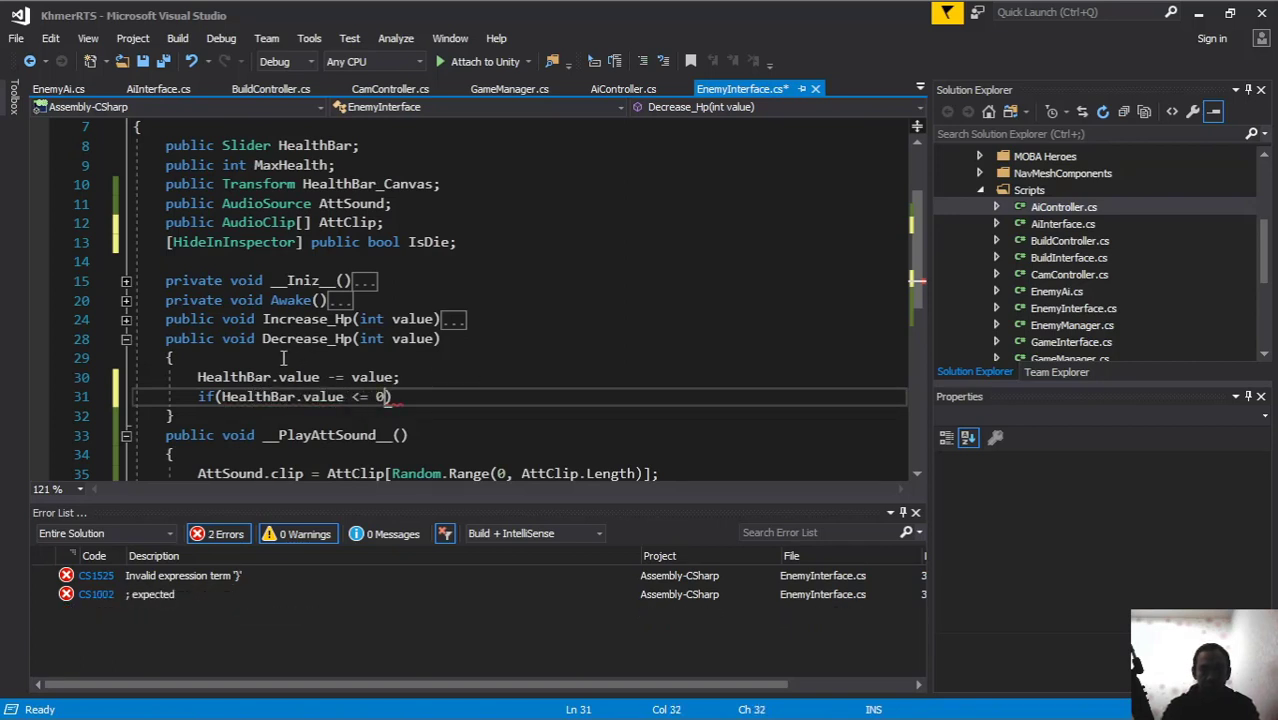
pyautogui.click(422, 398)
pyautogui.press('Return')
pyautogui.write('{')
pyautogui.press('Return')
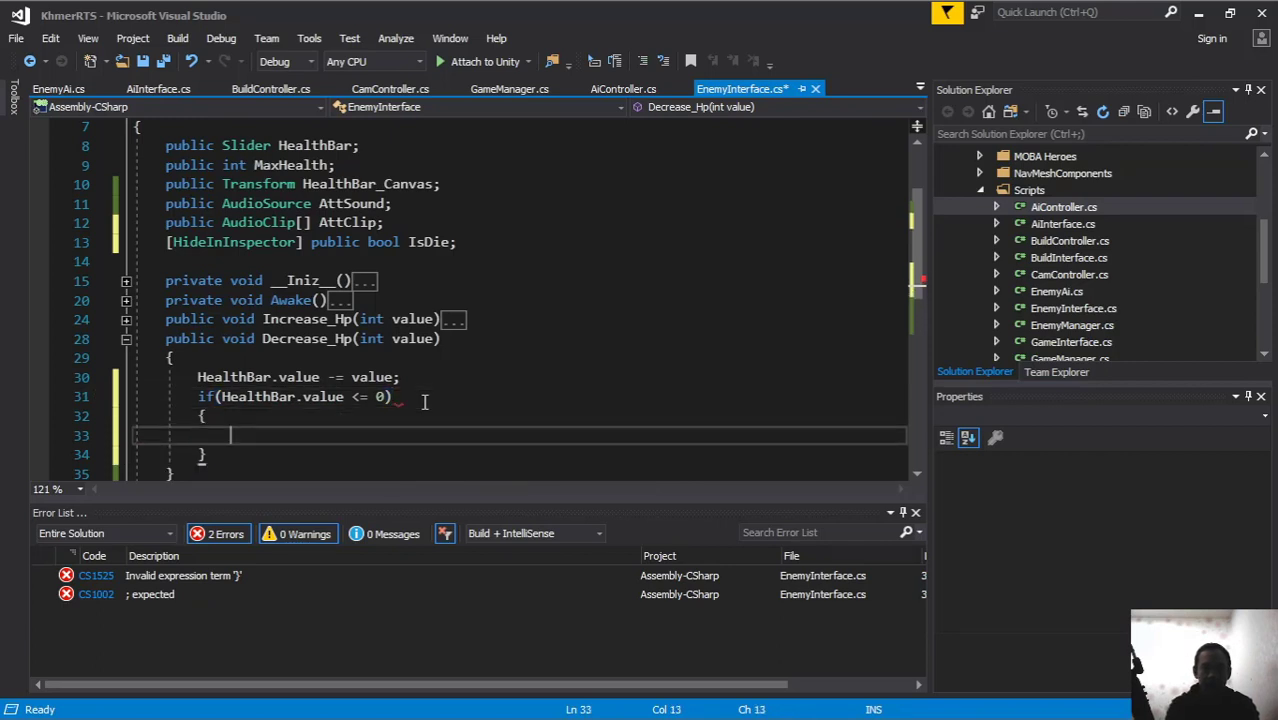
pyautogui.write('isdie')
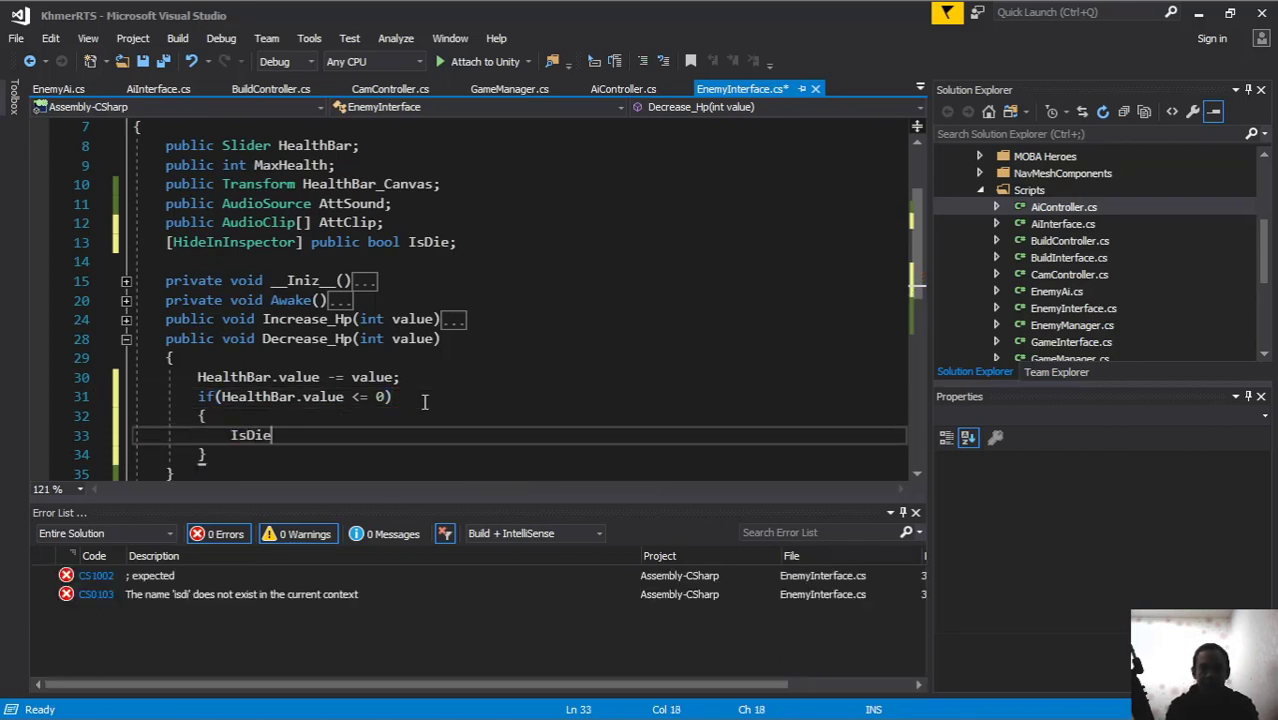
pyautogui.write(' = true;')
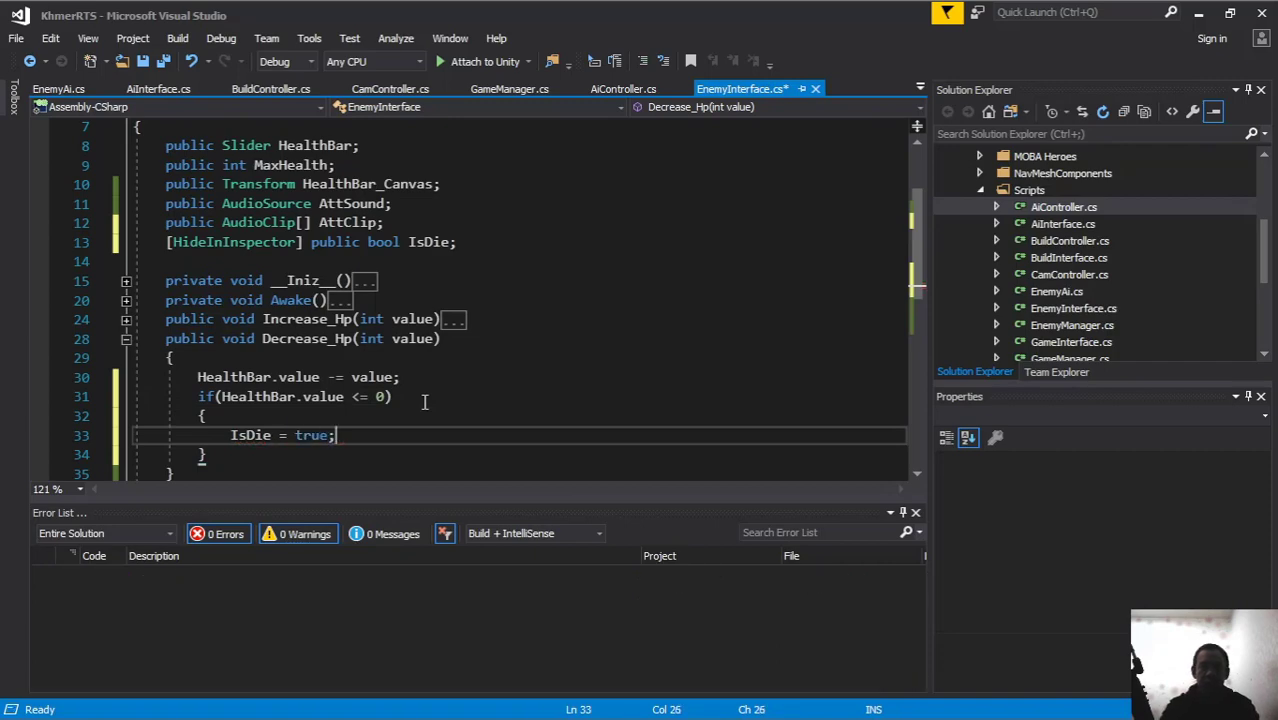
pyautogui.scroll(-7, 428, 400)
pyautogui.scroll(5, 421, 387)
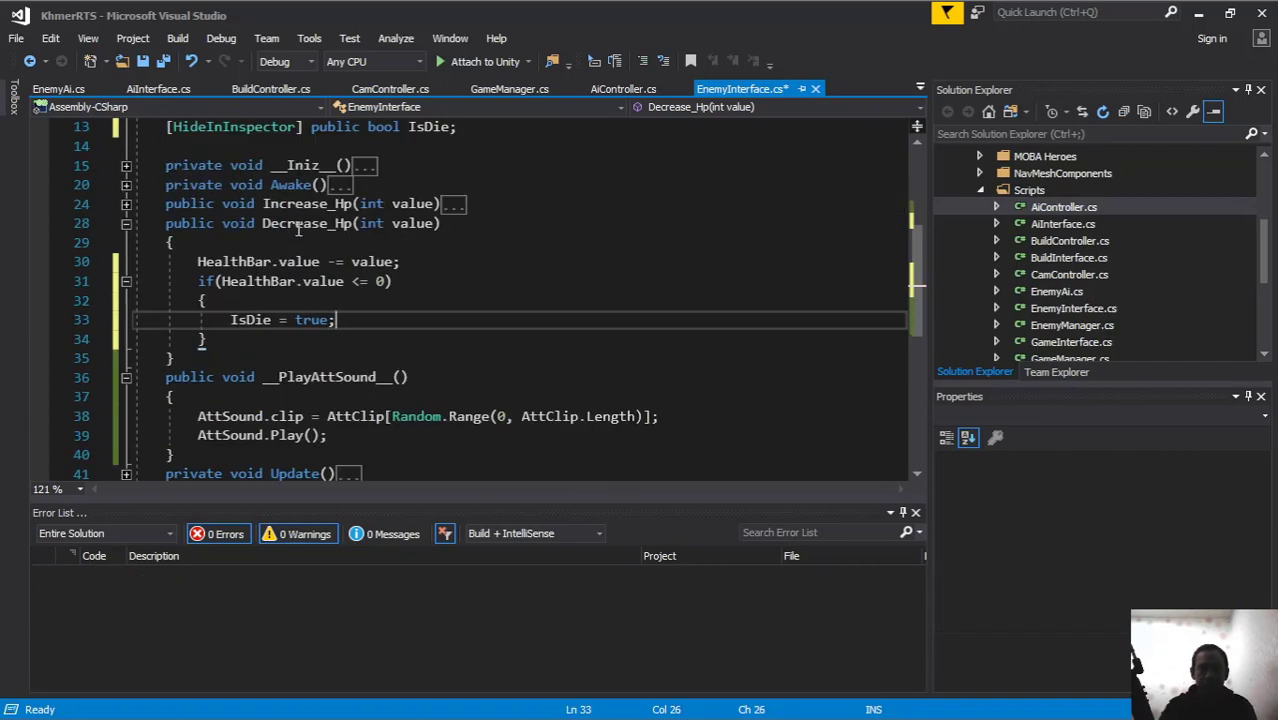
pyautogui.moveTo(265, 223); pyautogui.dragTo(459, 230)
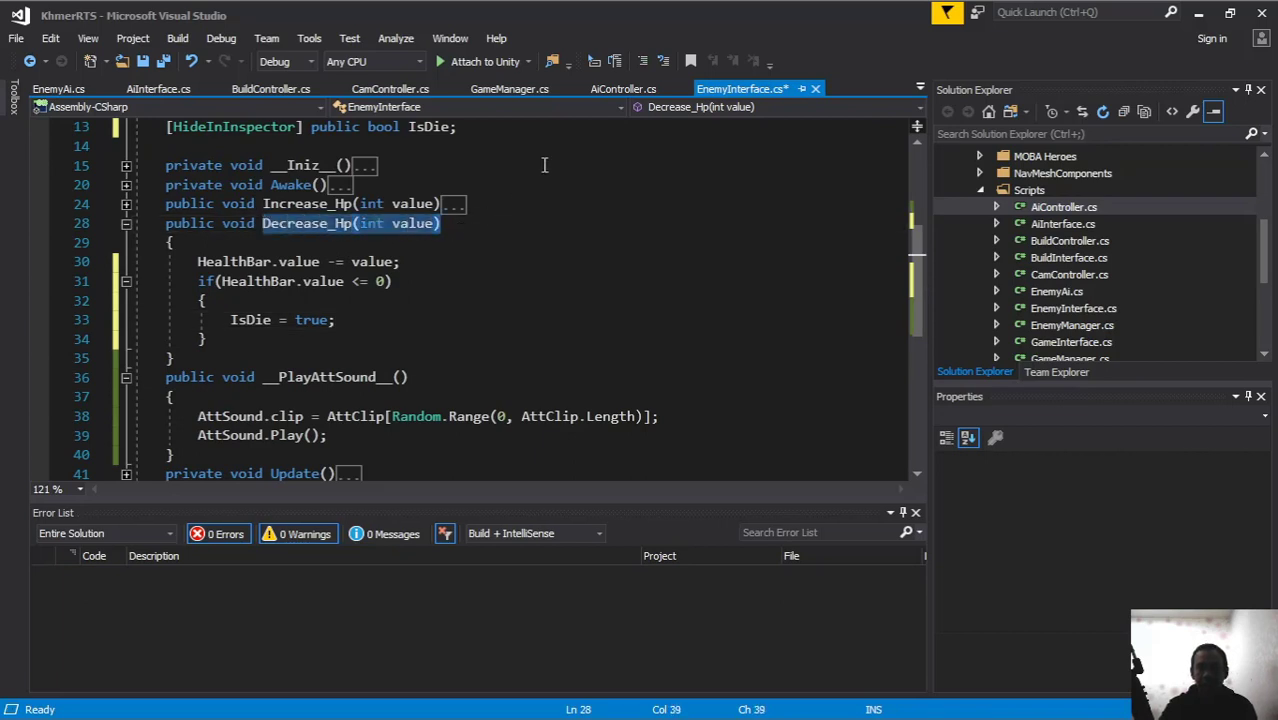
# Step: In AiController.cs, locate the attack timer block and the attack sound call in the work routine
pyautogui.click(609, 88)
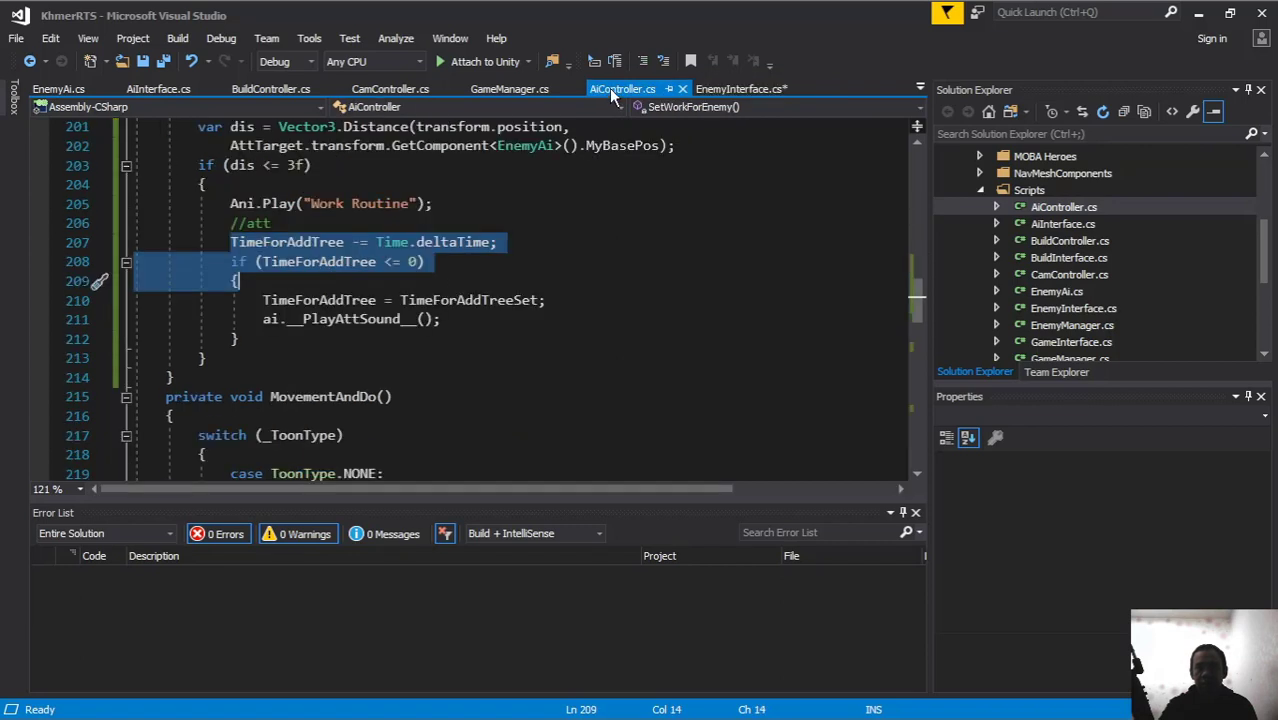
pyautogui.doubleClick(268, 243)
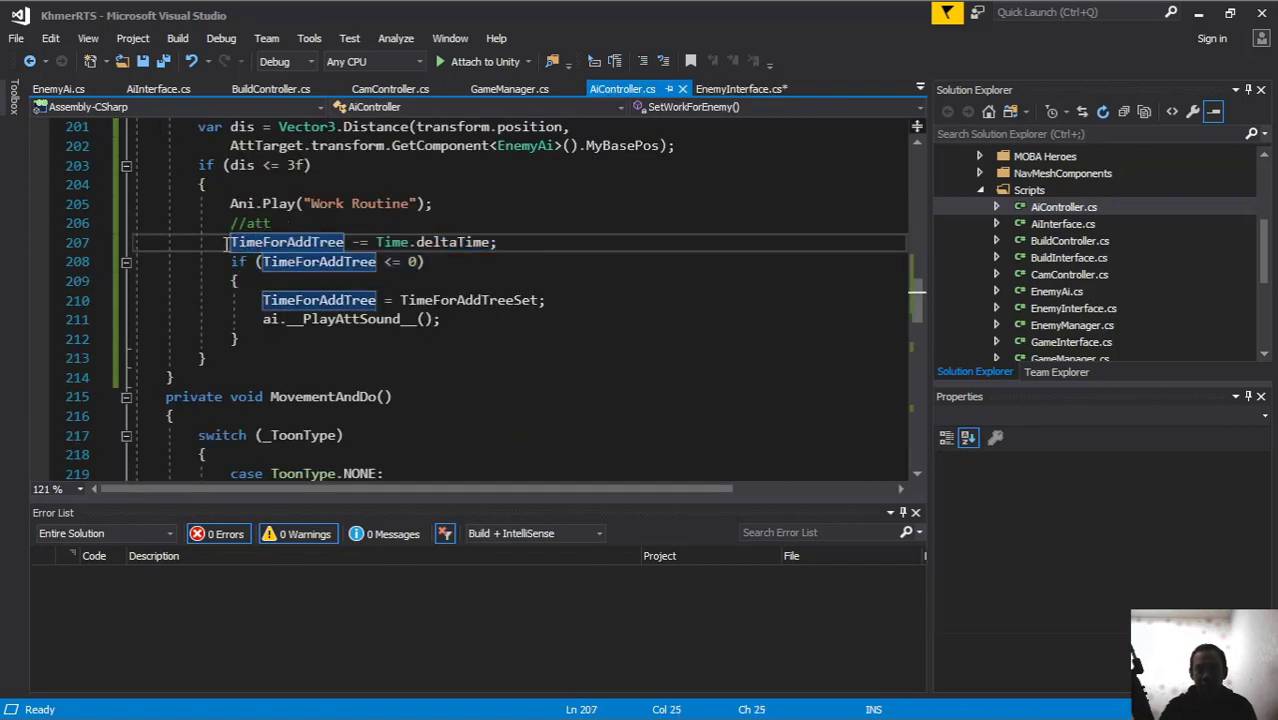
pyautogui.moveTo(226, 243); pyautogui.dragTo(570, 310)
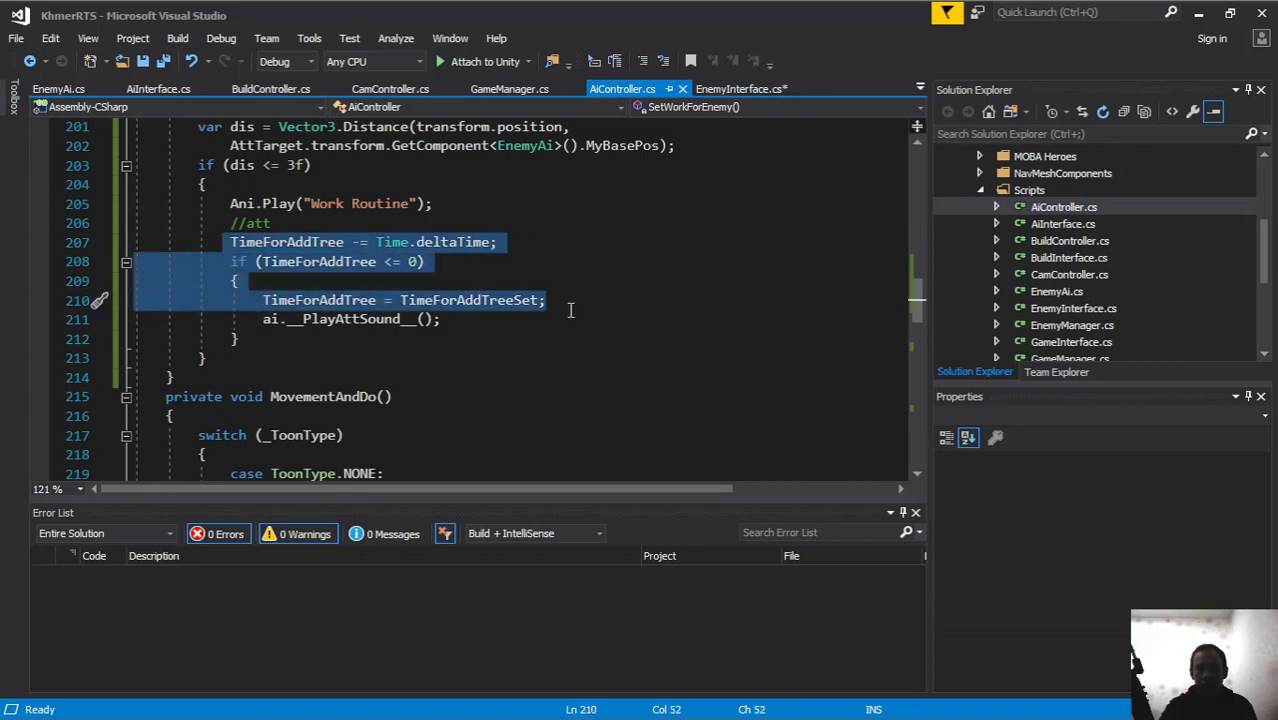
pyautogui.click(470, 320)
pyautogui.hotkey('shift', 'Up')
pyautogui.hotkey('shift', 'Home')
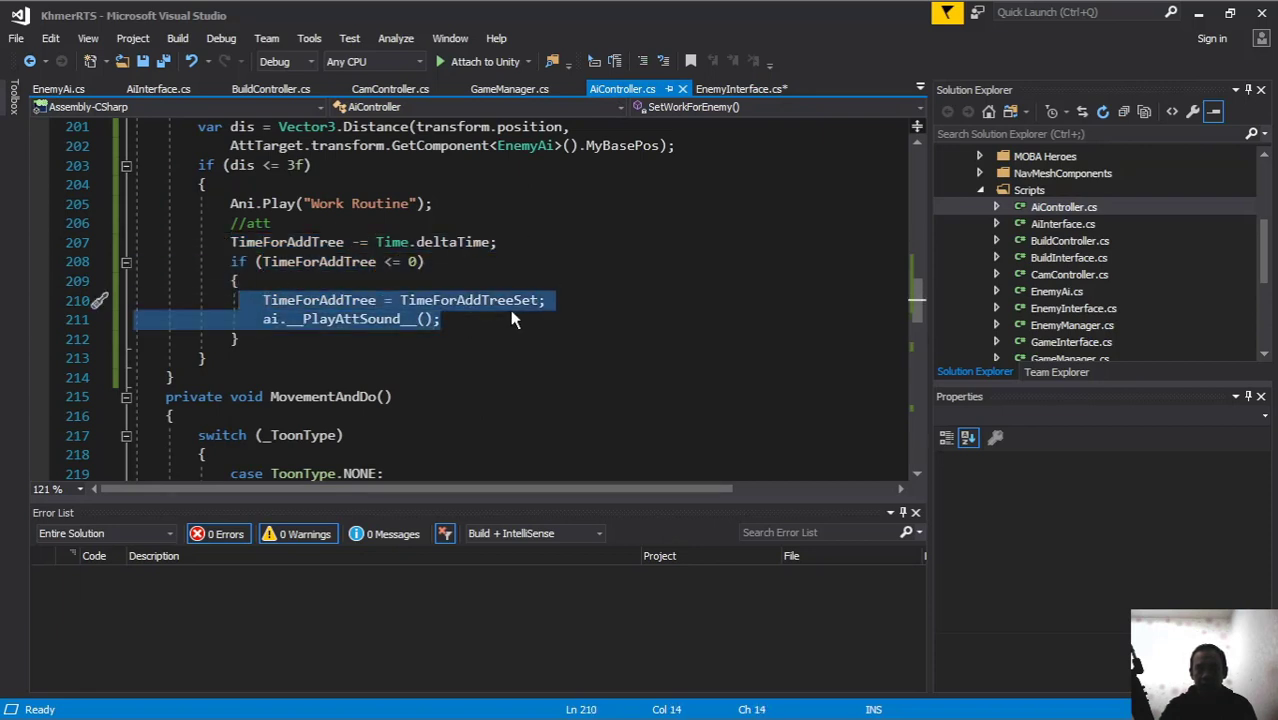
pyautogui.click(460, 318)
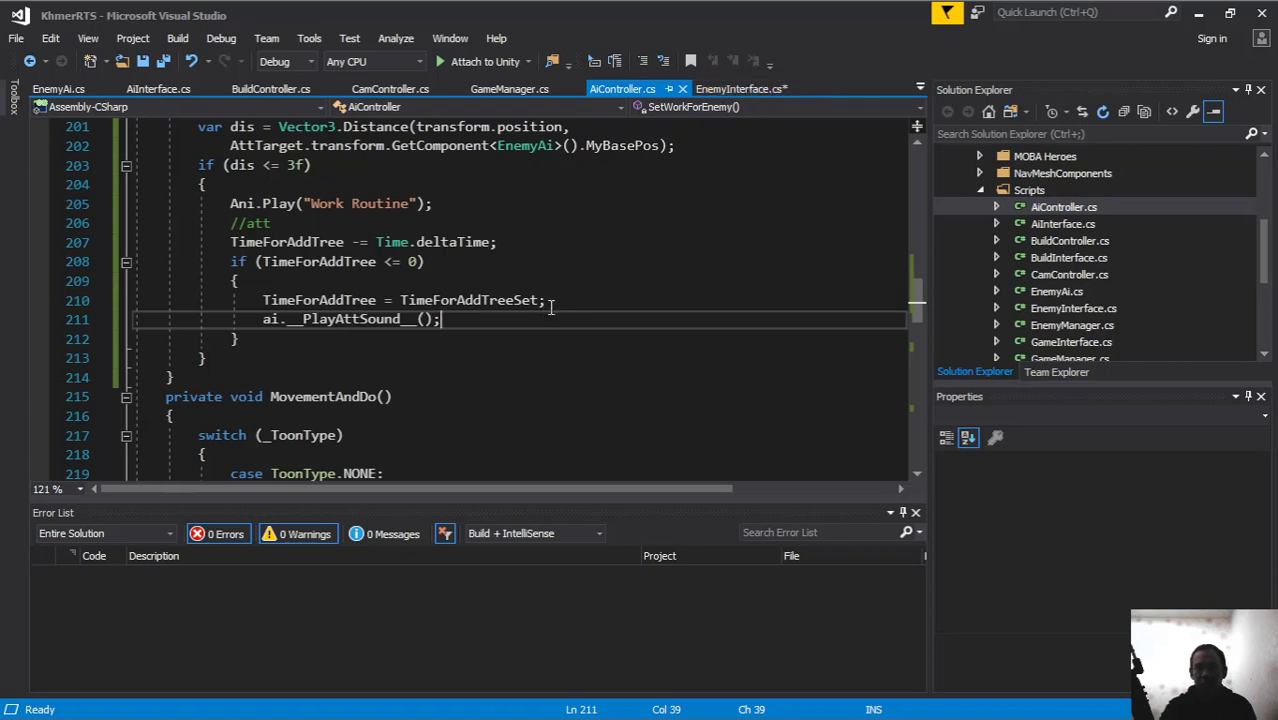
# Step: Add var Ei = AttTarget.transform.GetComponent<EnemyInterface>(); after the attack sound call
pyautogui.press('Return')
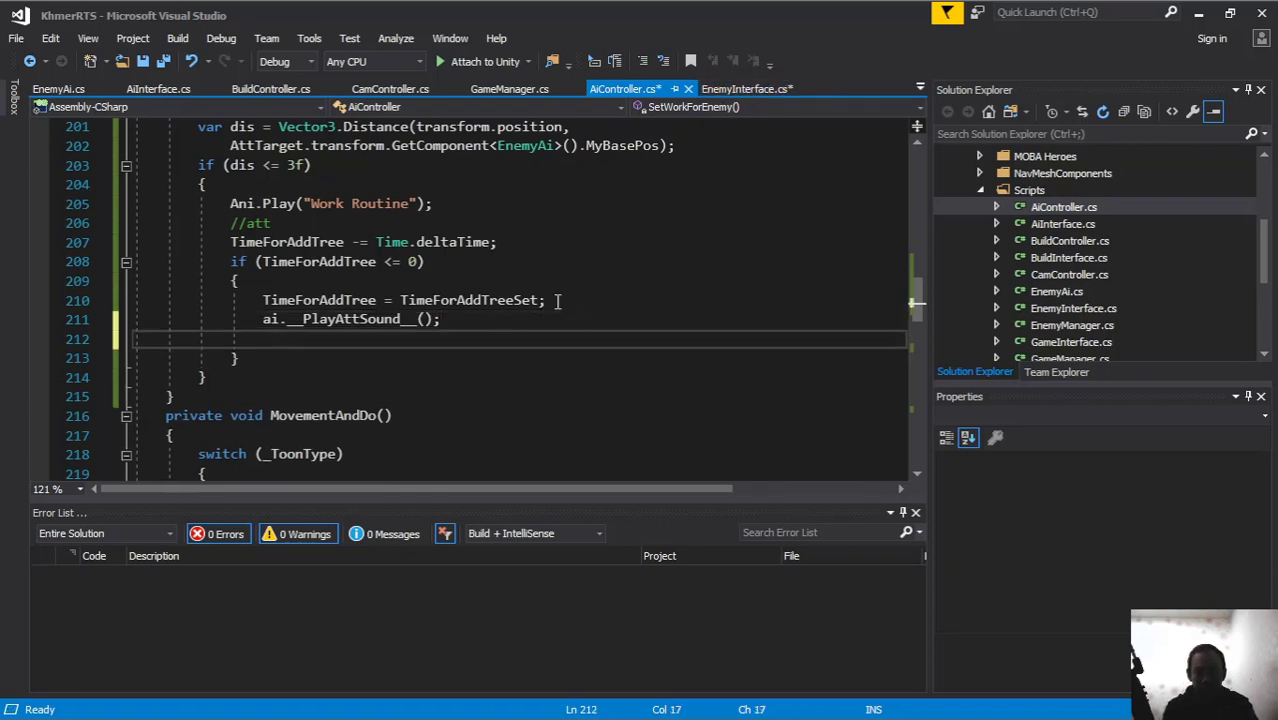
pyautogui.write('var ')
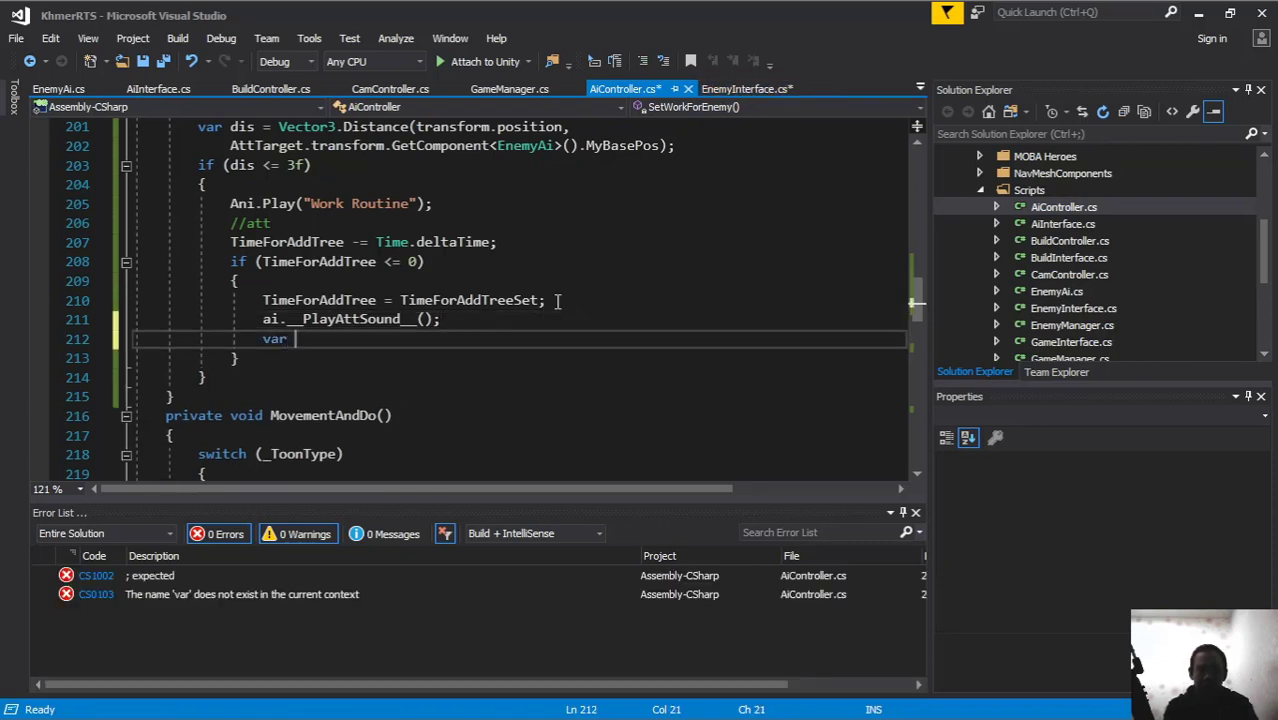
pyautogui.write('ei')
pyautogui.press('BackSpace')
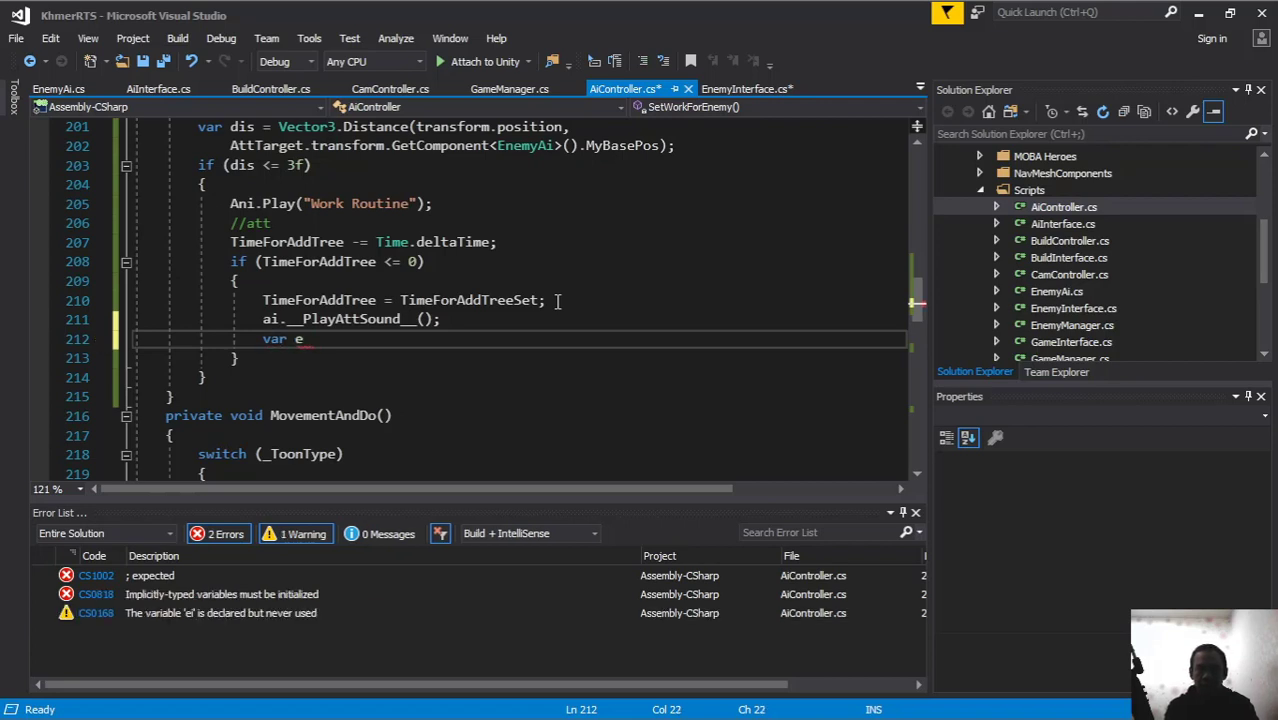
pyautogui.write('Ei = ')
pyautogui.write('attt')
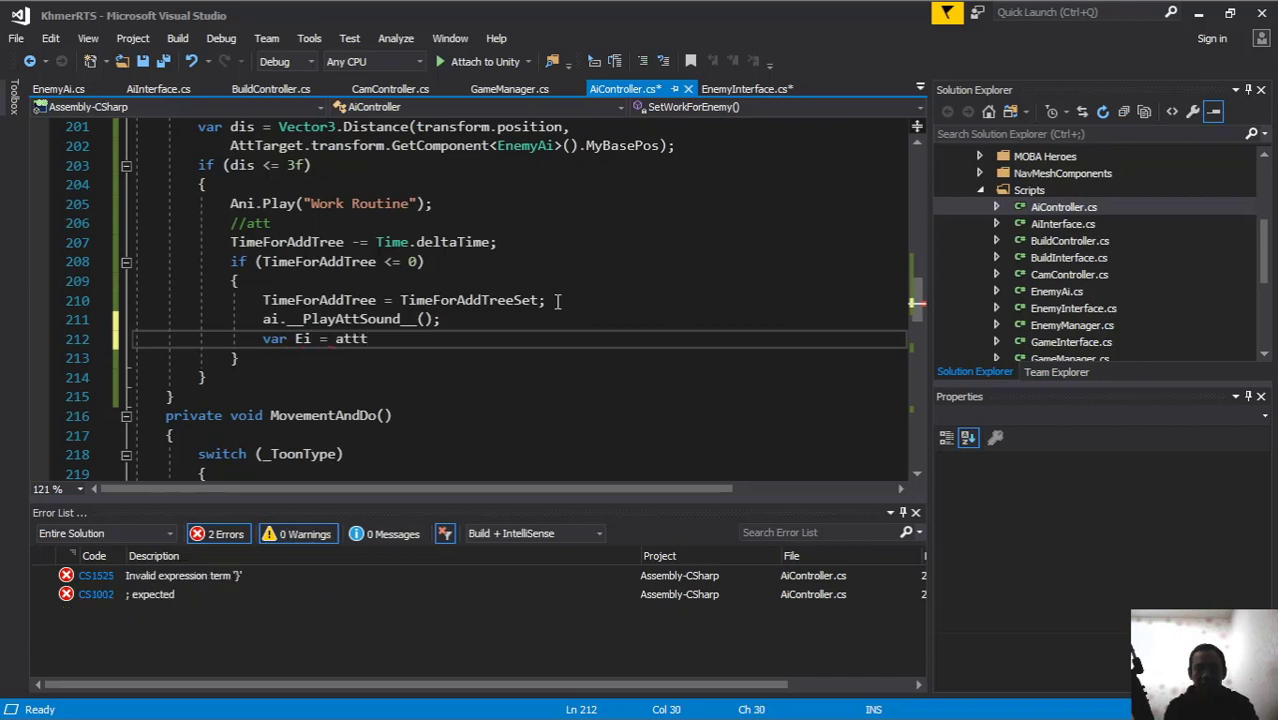
pyautogui.press('Tab')
pyautogui.write('.transform')
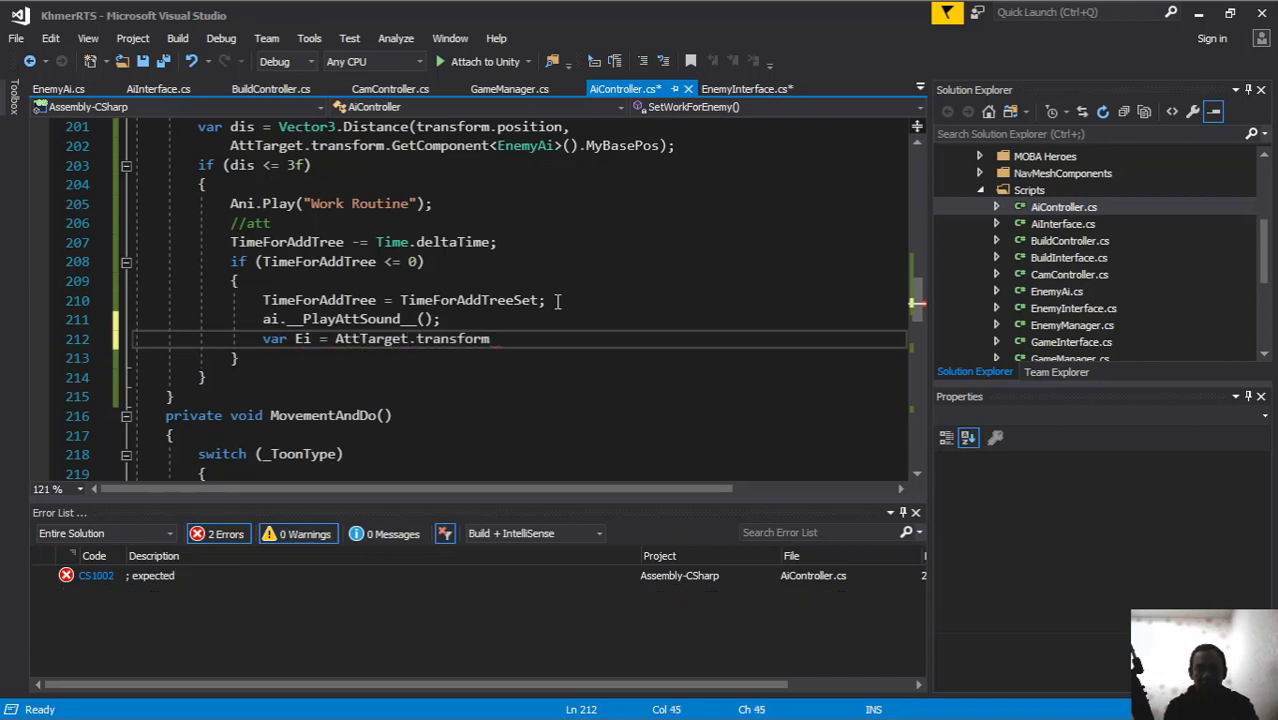
pyautogui.write('.getCom')
pyautogui.press('Tab')
pyautogui.write('<')
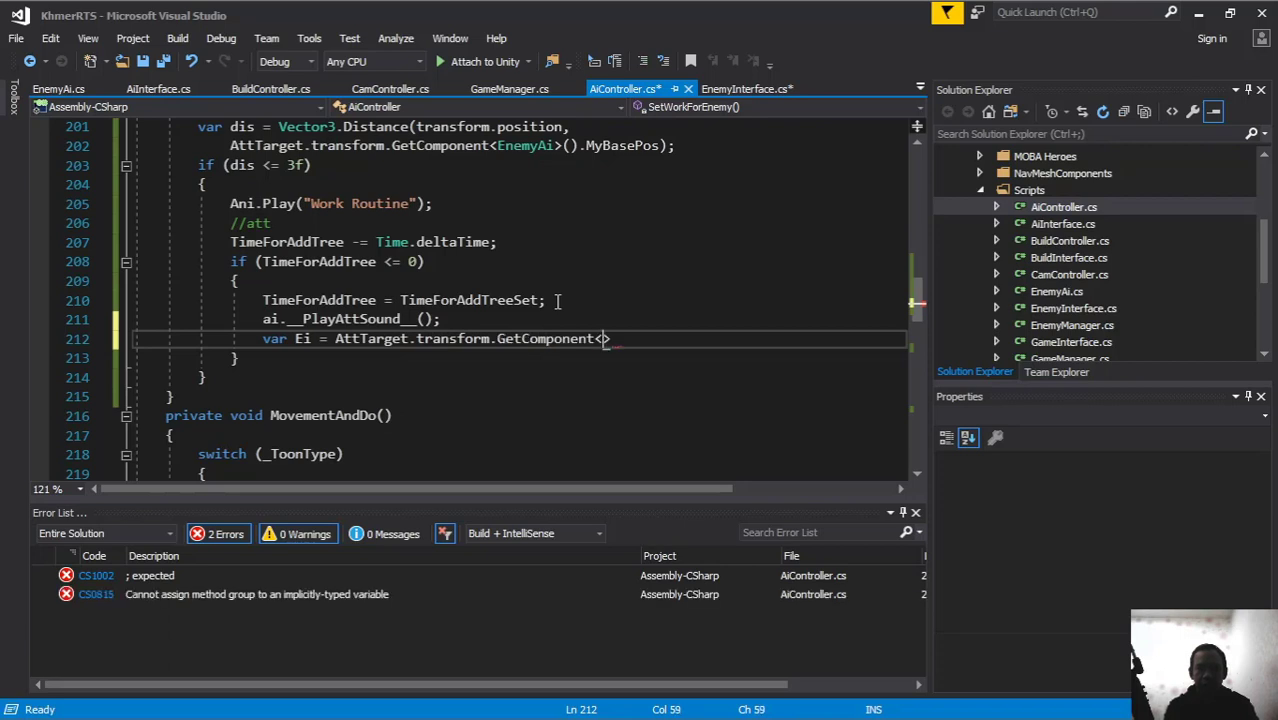
pyautogui.write('enein')
pyautogui.press('Tab')
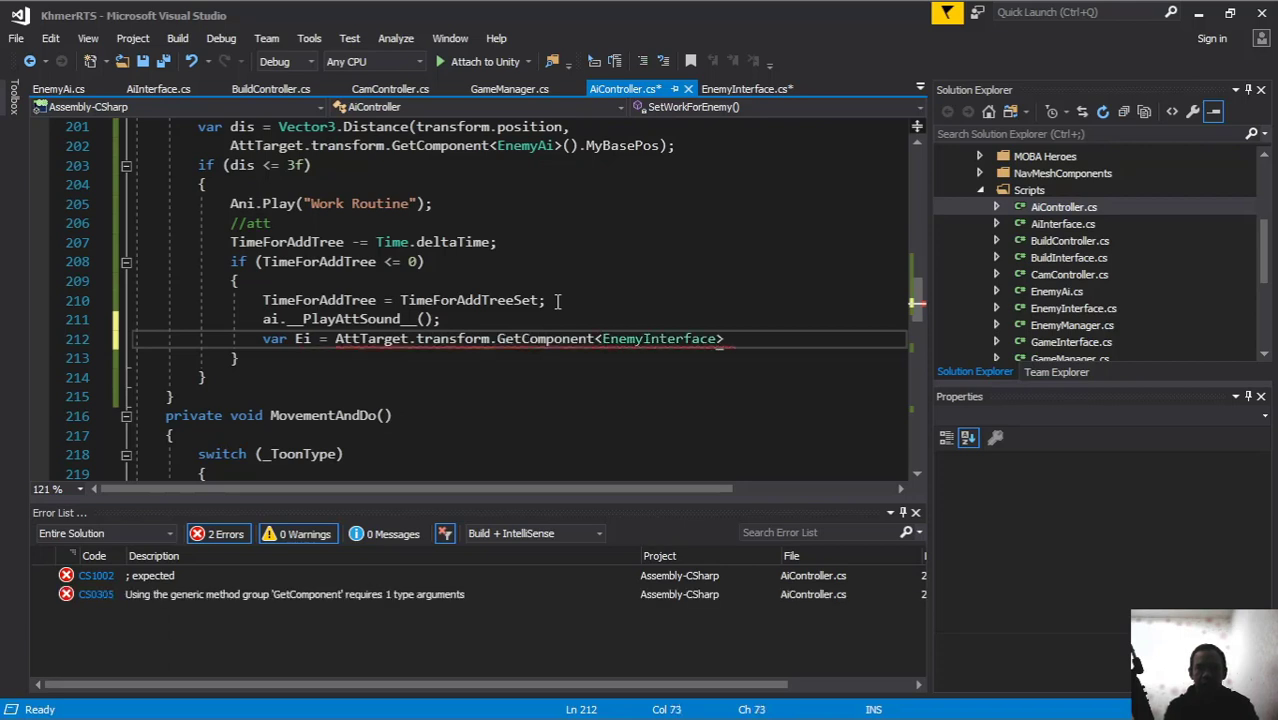
pyautogui.write('>();')
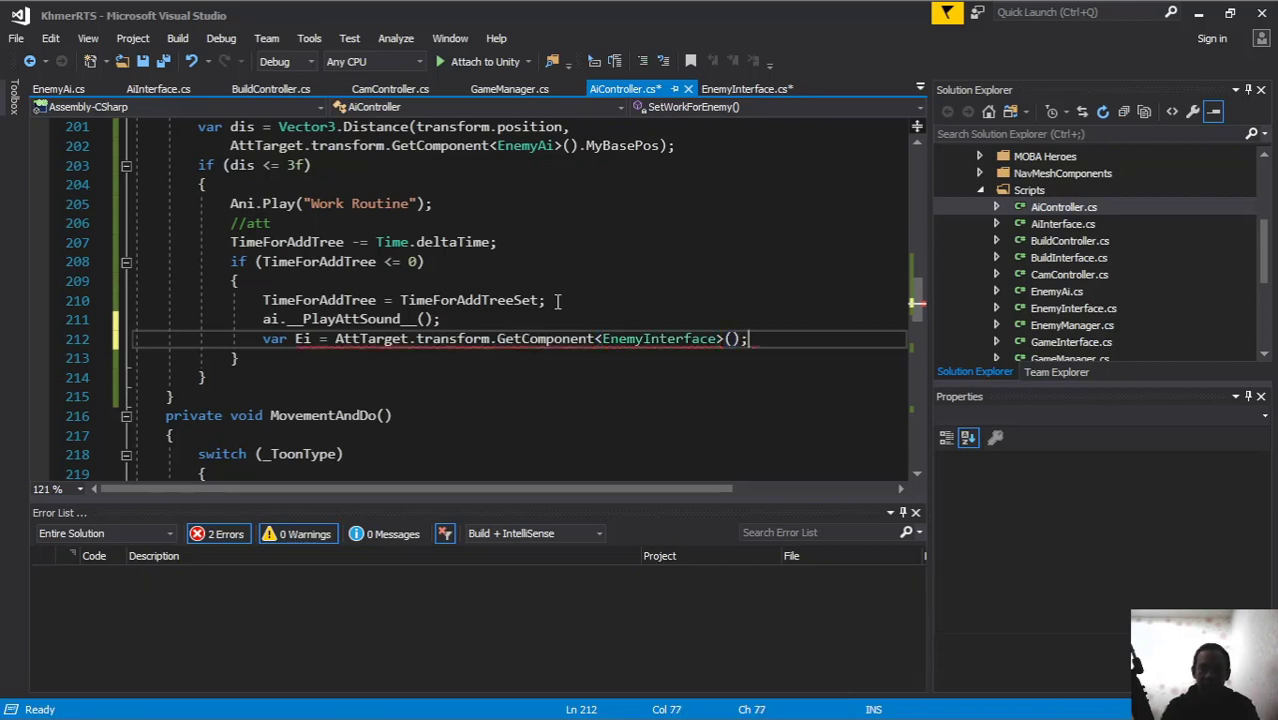
# Step: Begin an Ei.Decrease_Hp( call, then scroll up to the field declarations
pyautogui.press('Return')
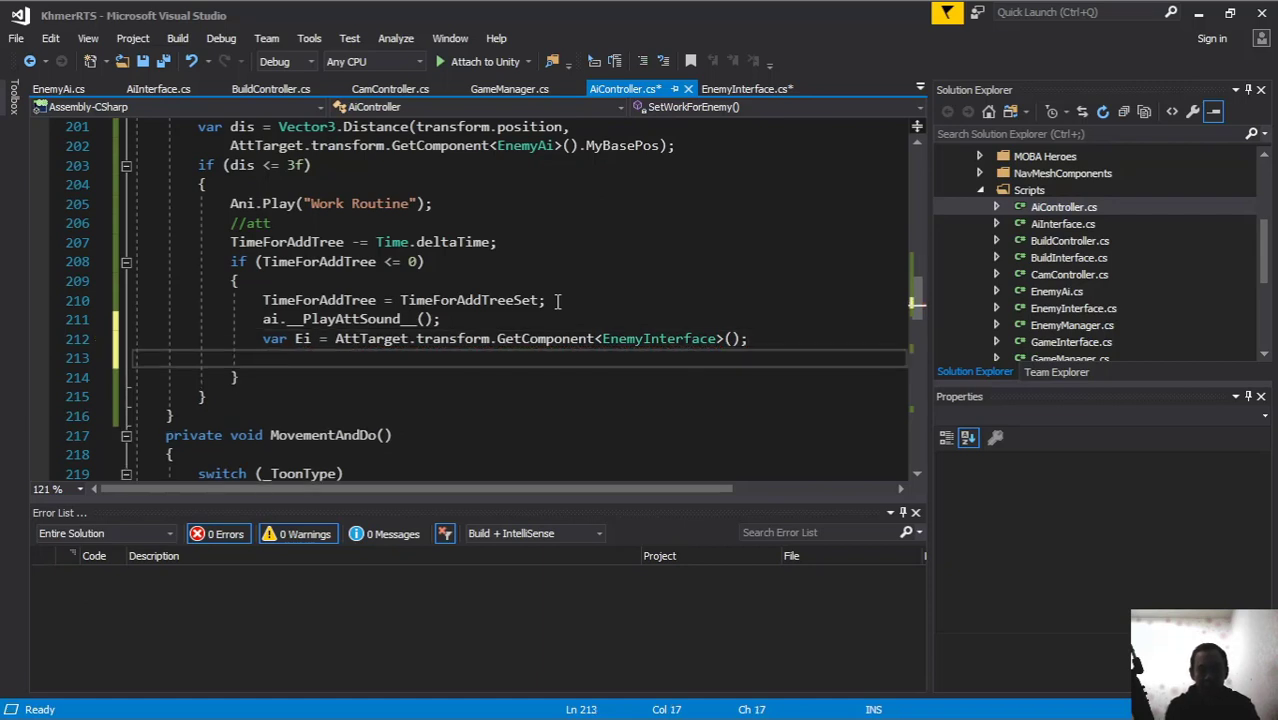
pyautogui.write('Ei.D')
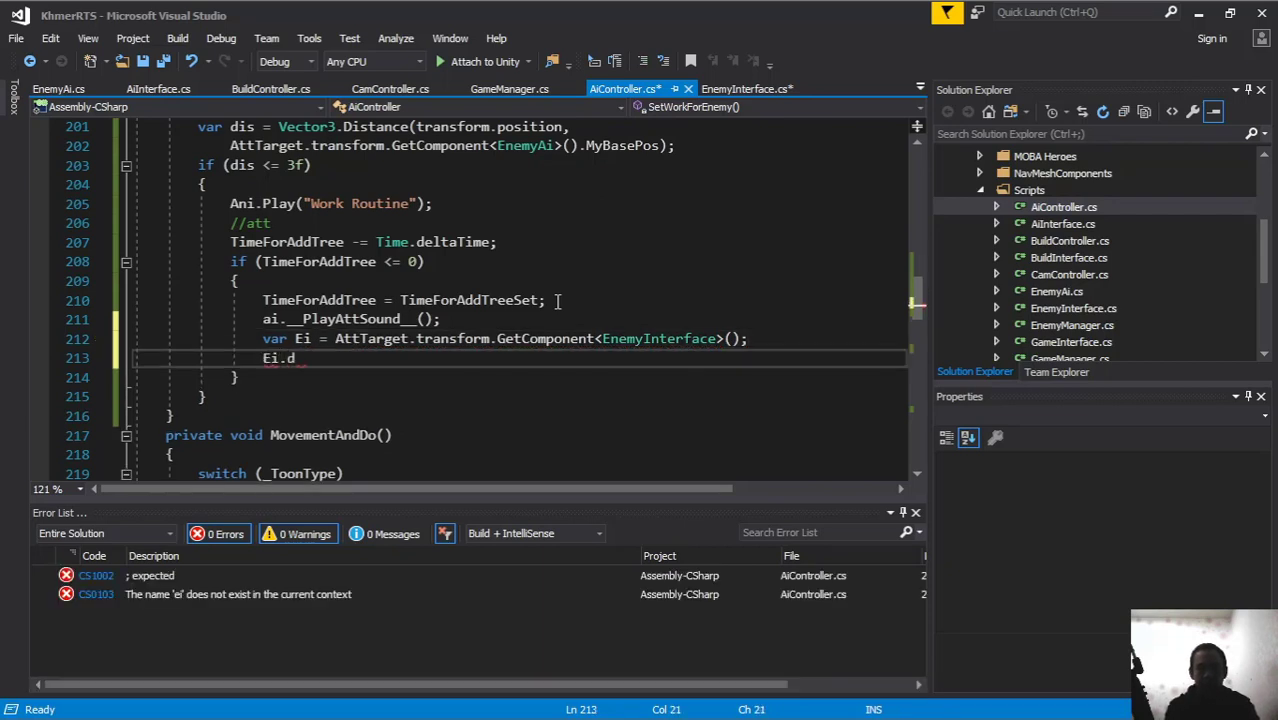
pyautogui.write('e')
pyautogui.press('Tab')
pyautogui.write('(')
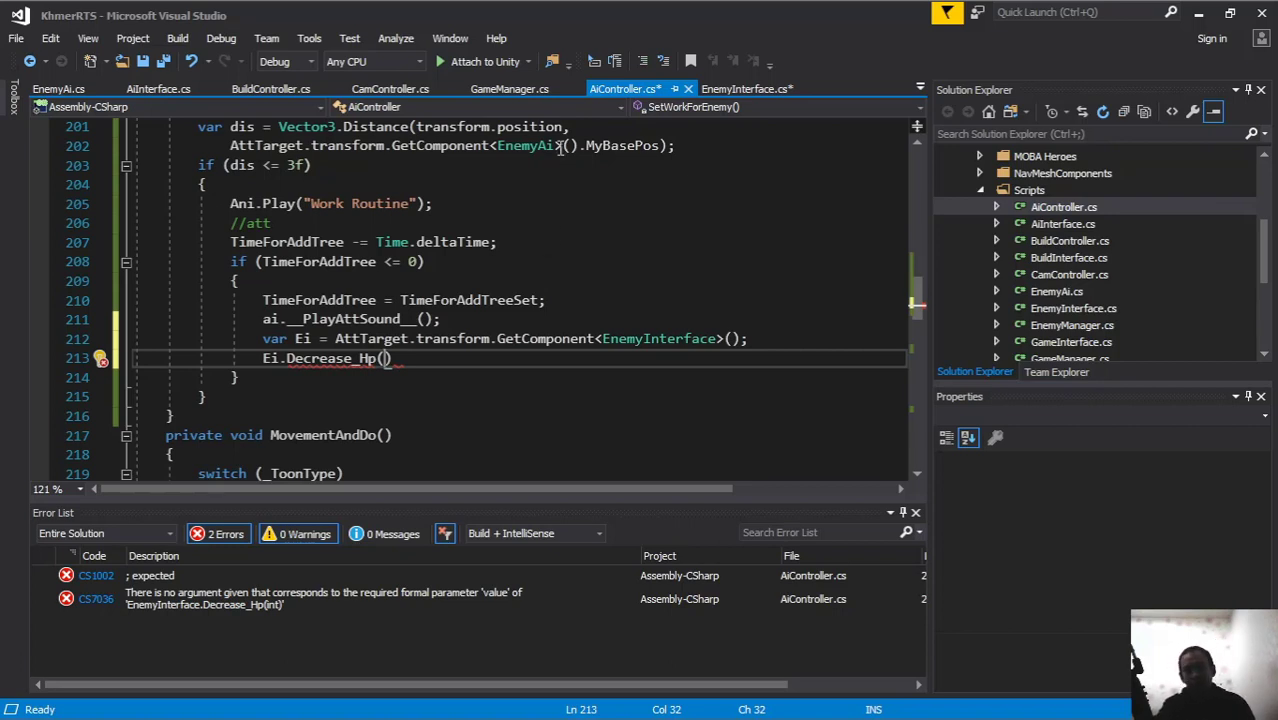
pyautogui.scroll(2, 560, 175)
pyautogui.scroll(2, 557, 203)
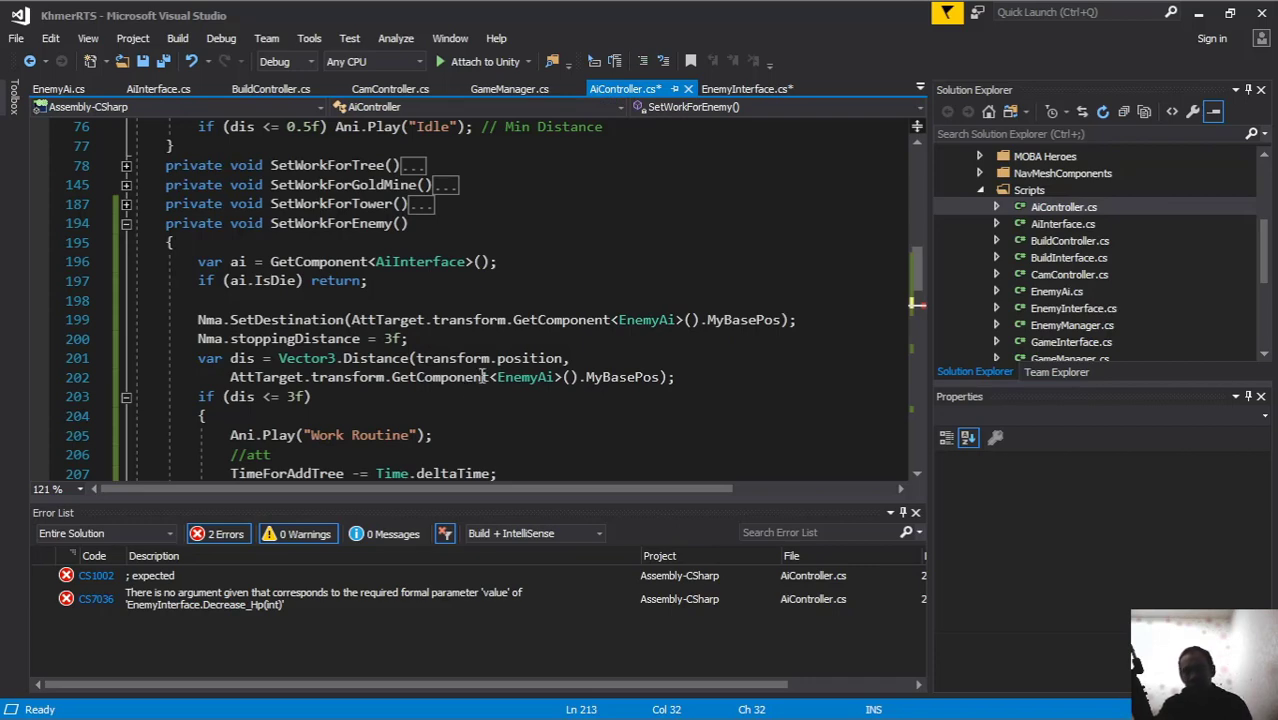
pyautogui.scroll(17, 474, 380)
pyautogui.scroll(2, 462, 368)
pyautogui.scroll(3, 458, 364)
pyautogui.scroll(2, 458, 364)
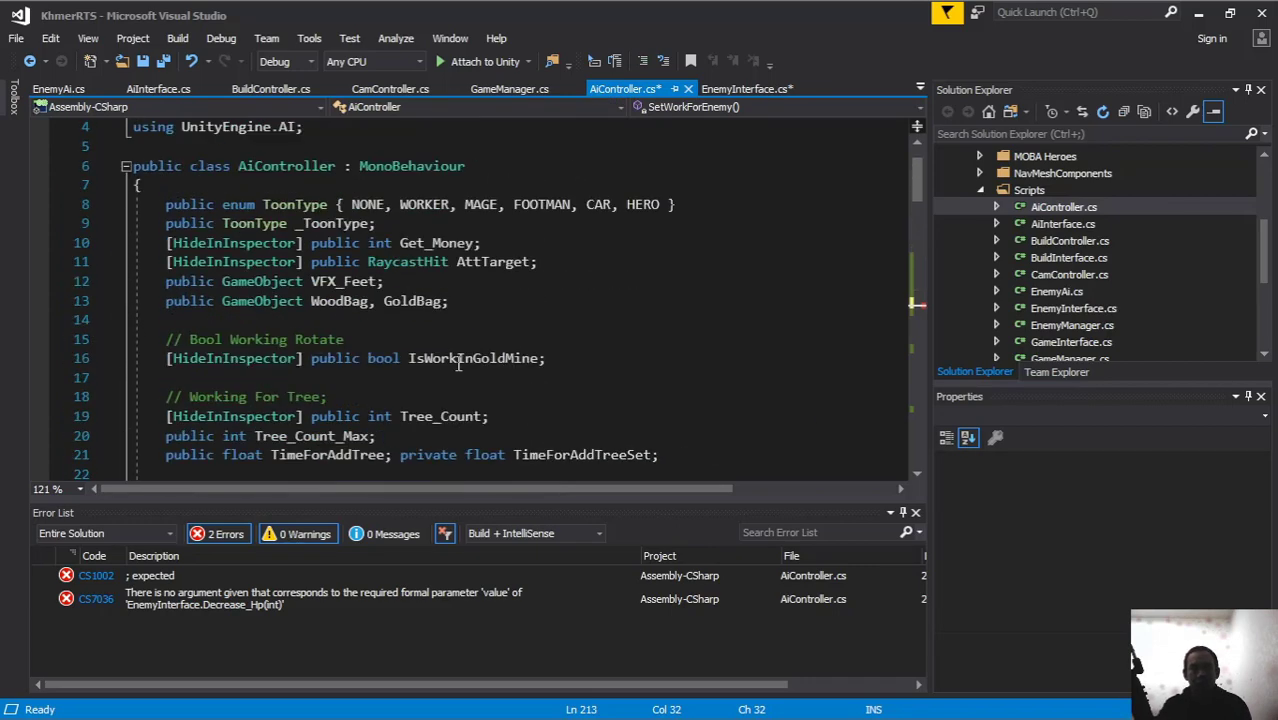
pyautogui.scroll(-3, 458, 364)
pyautogui.scroll(-1, 460, 355)
pyautogui.scroll(-1, 445, 323)
# Step: Check the Undead's Enemy Ai damage range (Min 8, Max 25) and the worker's Ai Controller fields
pyautogui.hotkey('alt', 'Tab')
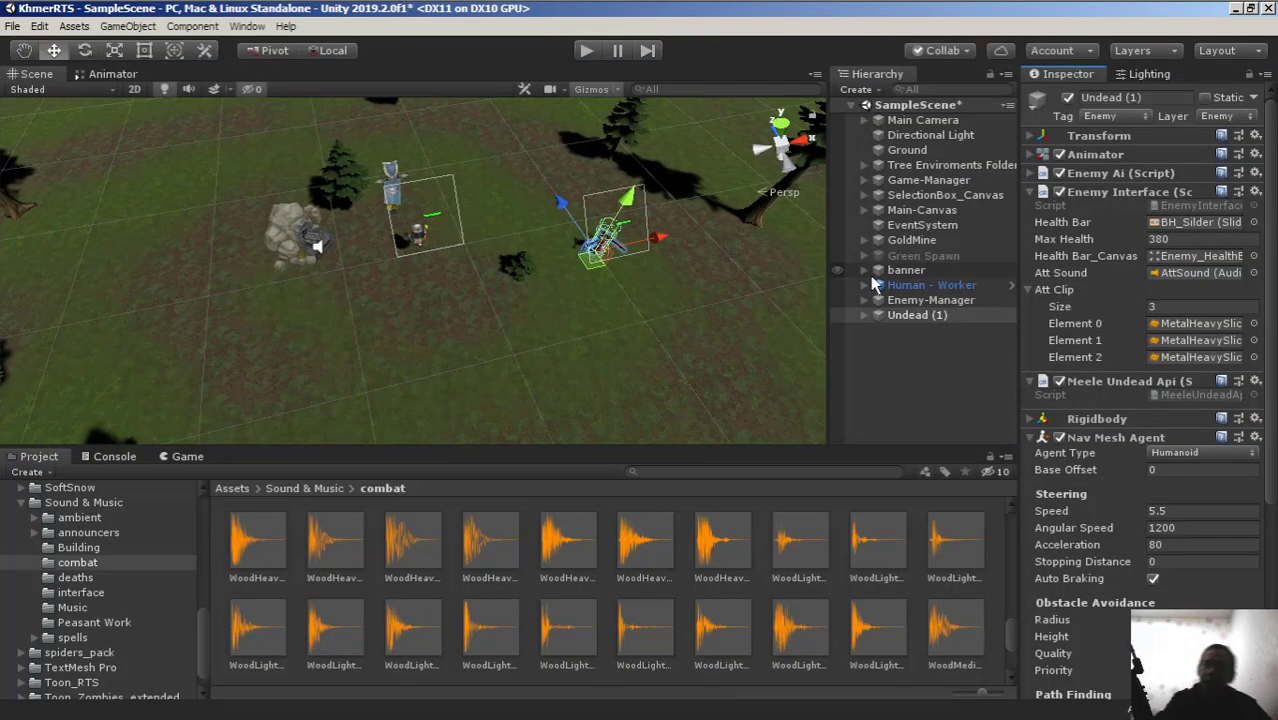
pyautogui.click(1032, 291)
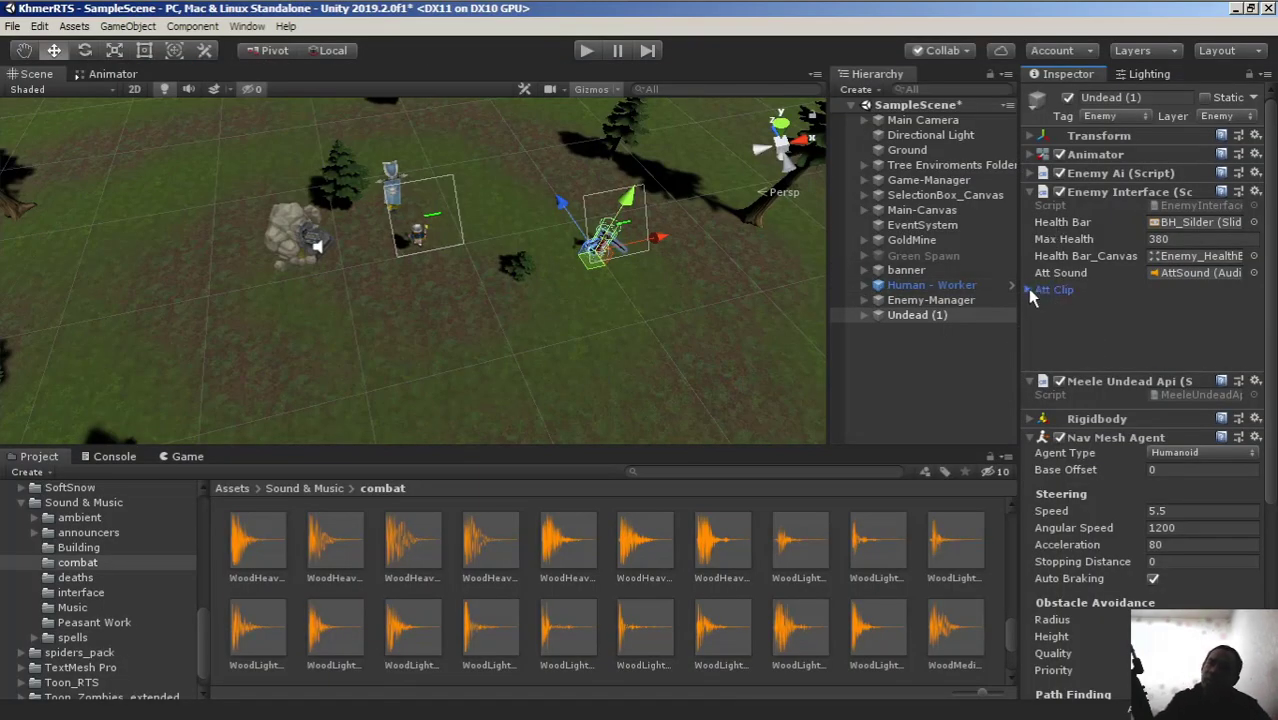
pyautogui.click(1030, 173)
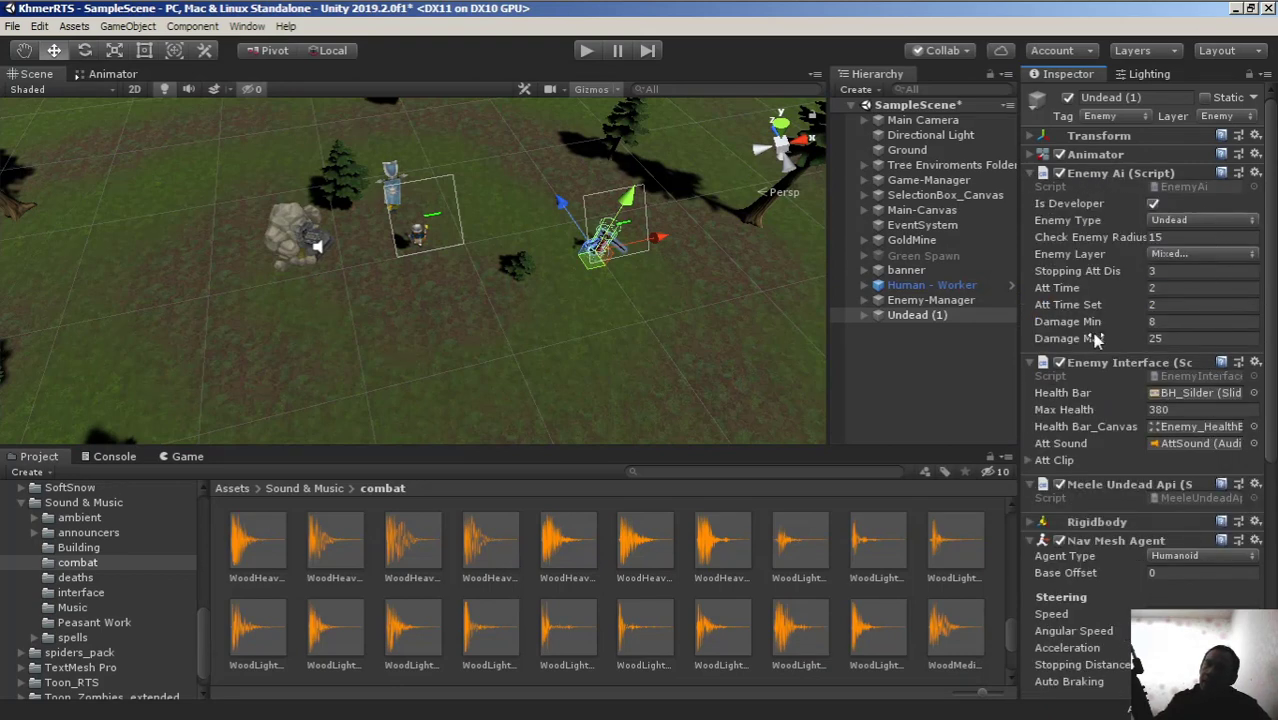
pyautogui.click(920, 286)
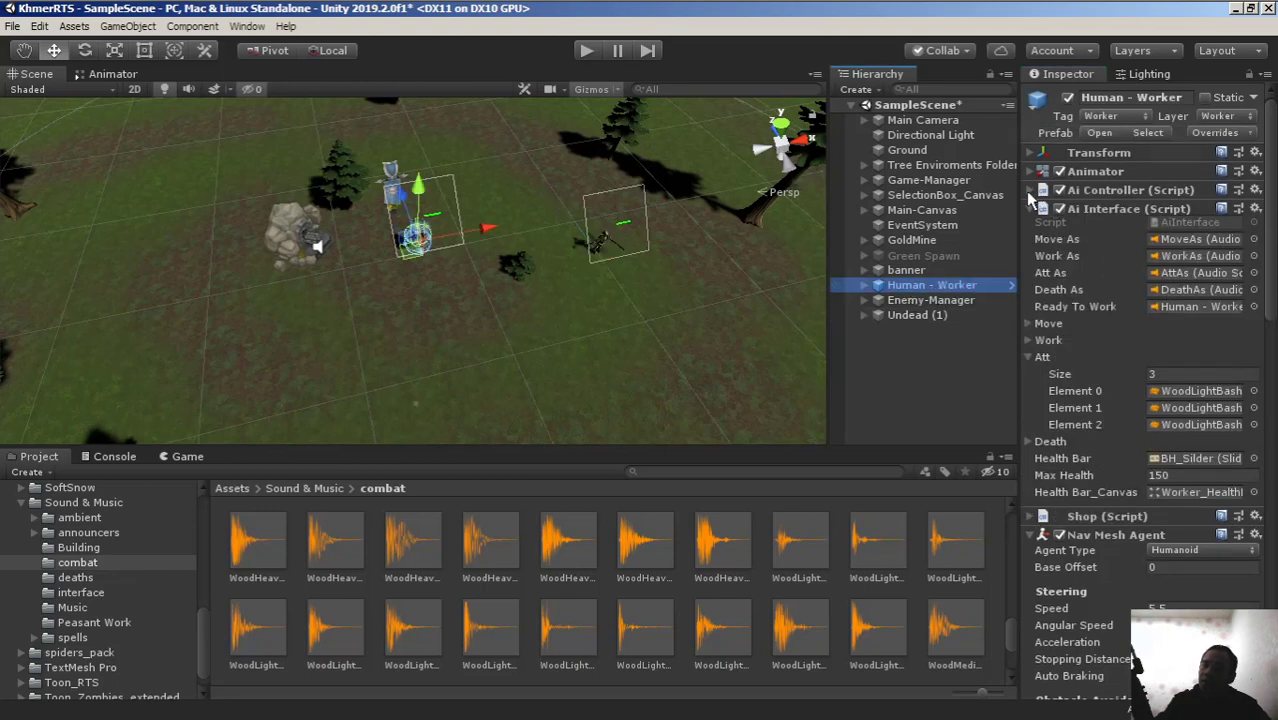
pyautogui.click(1038, 192)
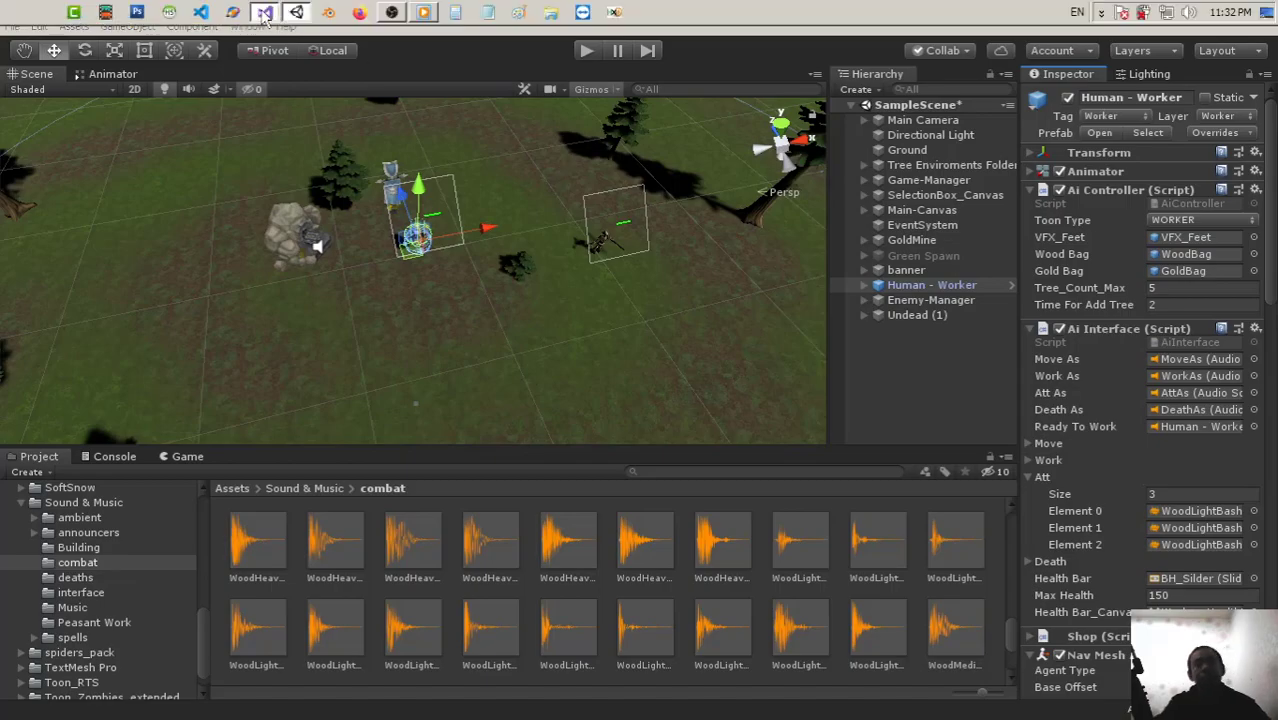
pyautogui.click(265, 13)
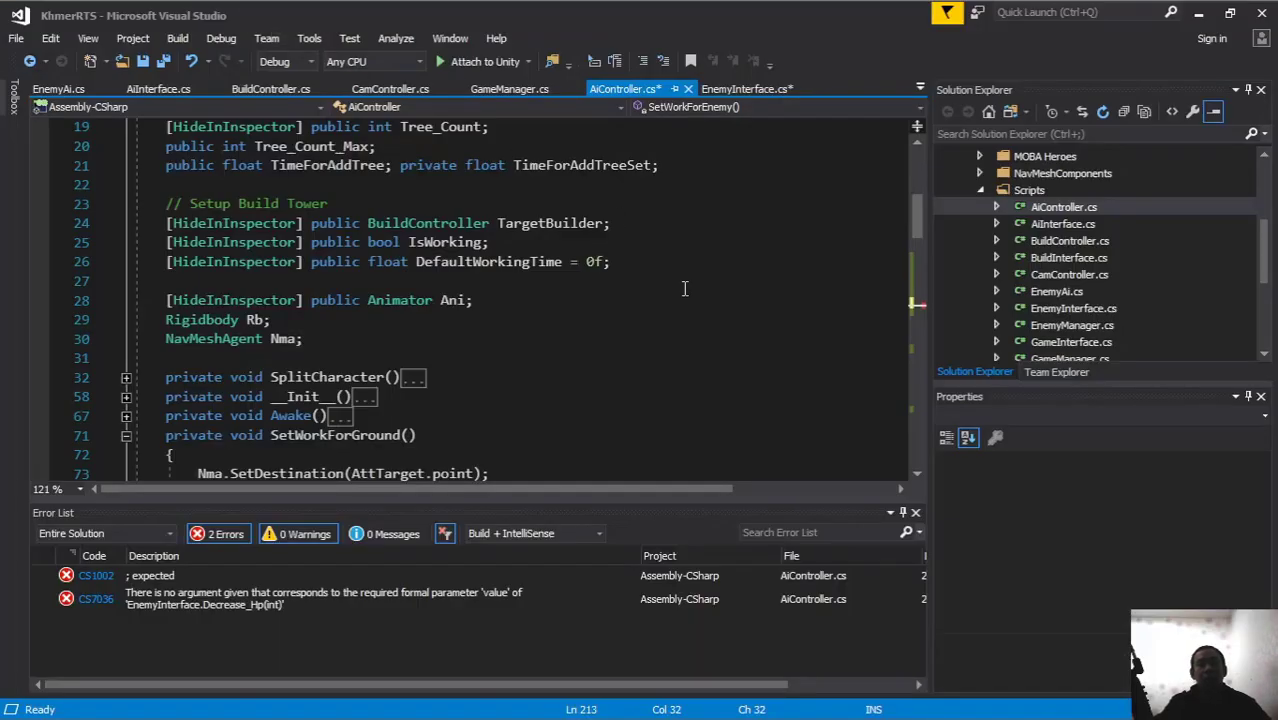
# Step: Add 'public int DamageMin, DamageMax;' as a new line 22 after line 21
pyautogui.click(675, 171)
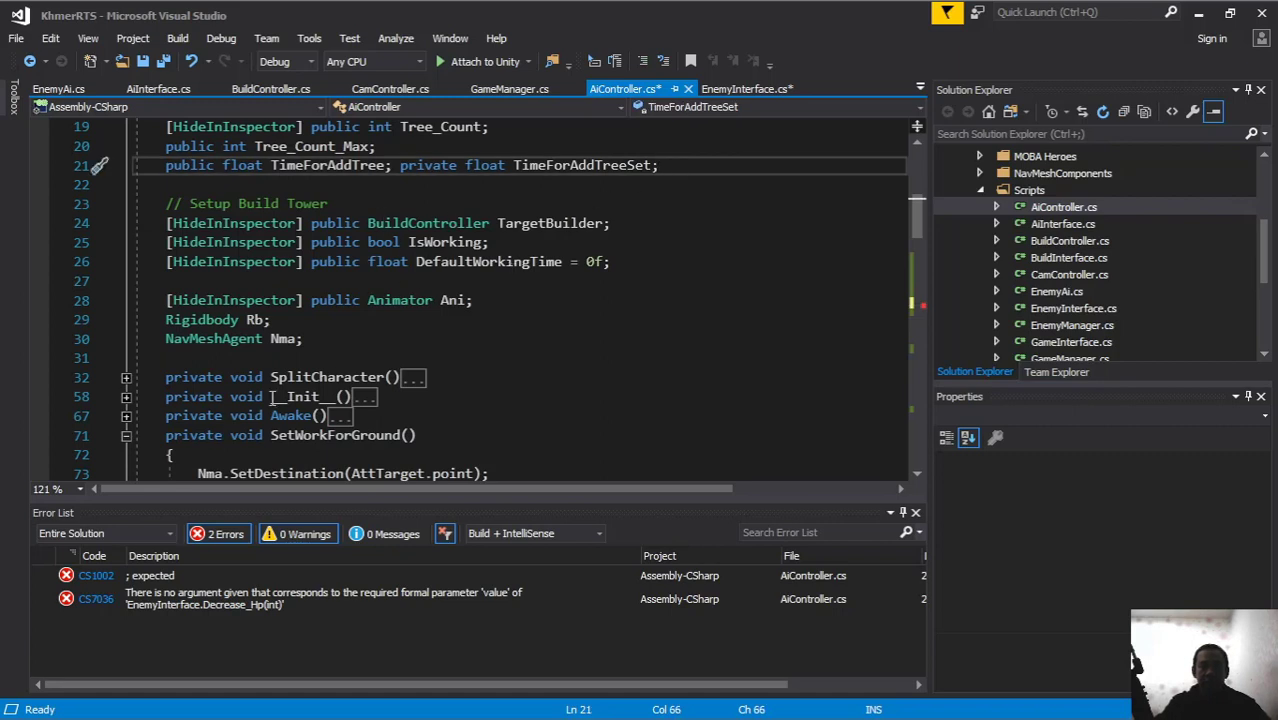
pyautogui.press('Return')
pyautogui.write('k')
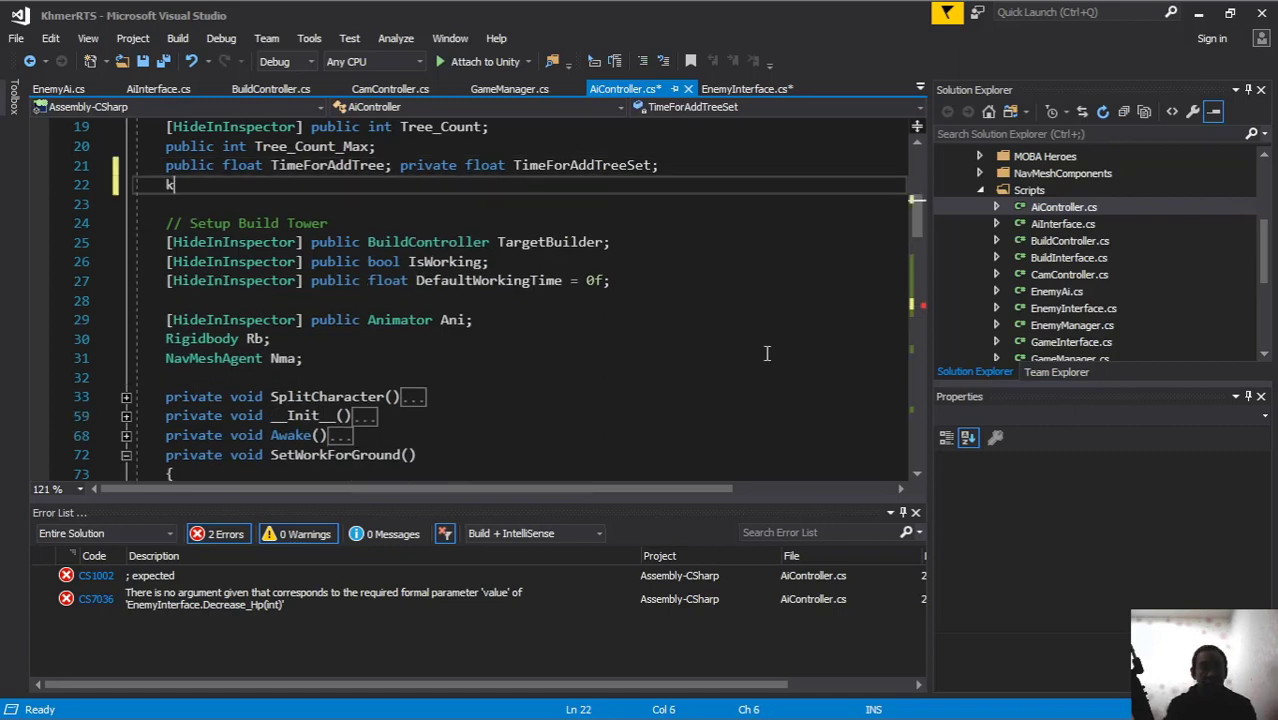
pyautogui.press('BackSpace')
pyautogui.write('public int ')
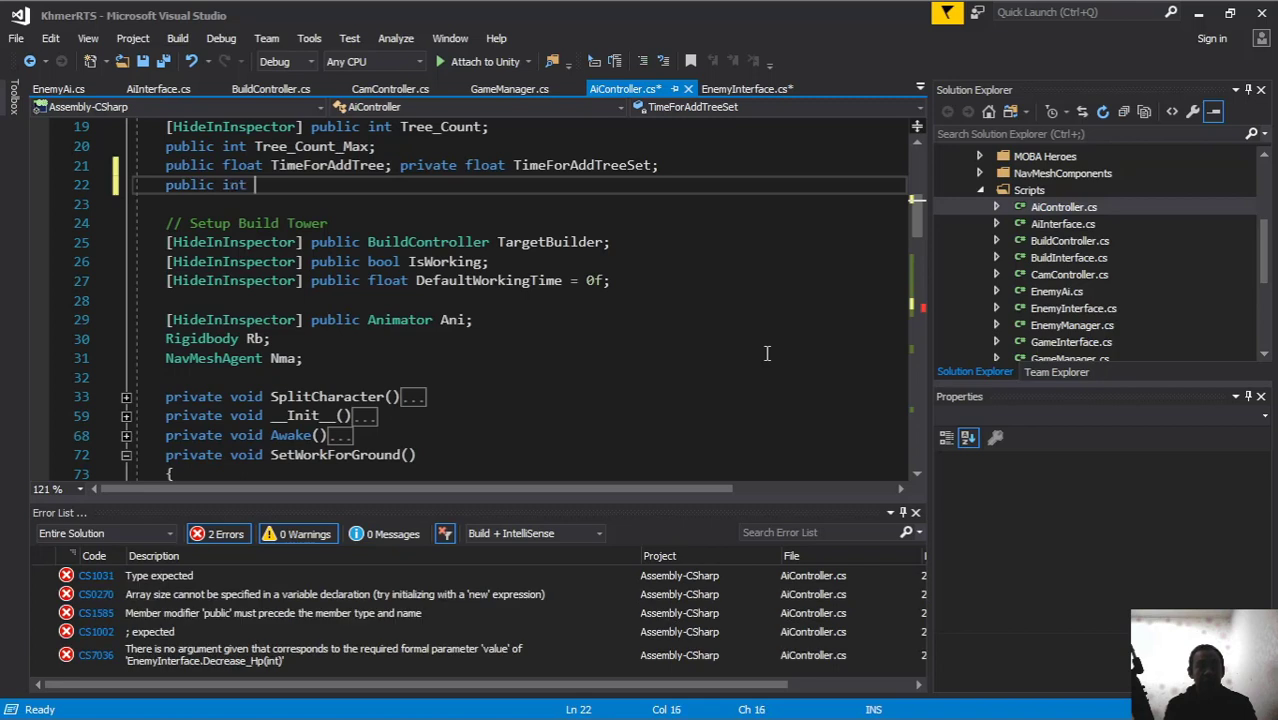
pyautogui.write('Dama')
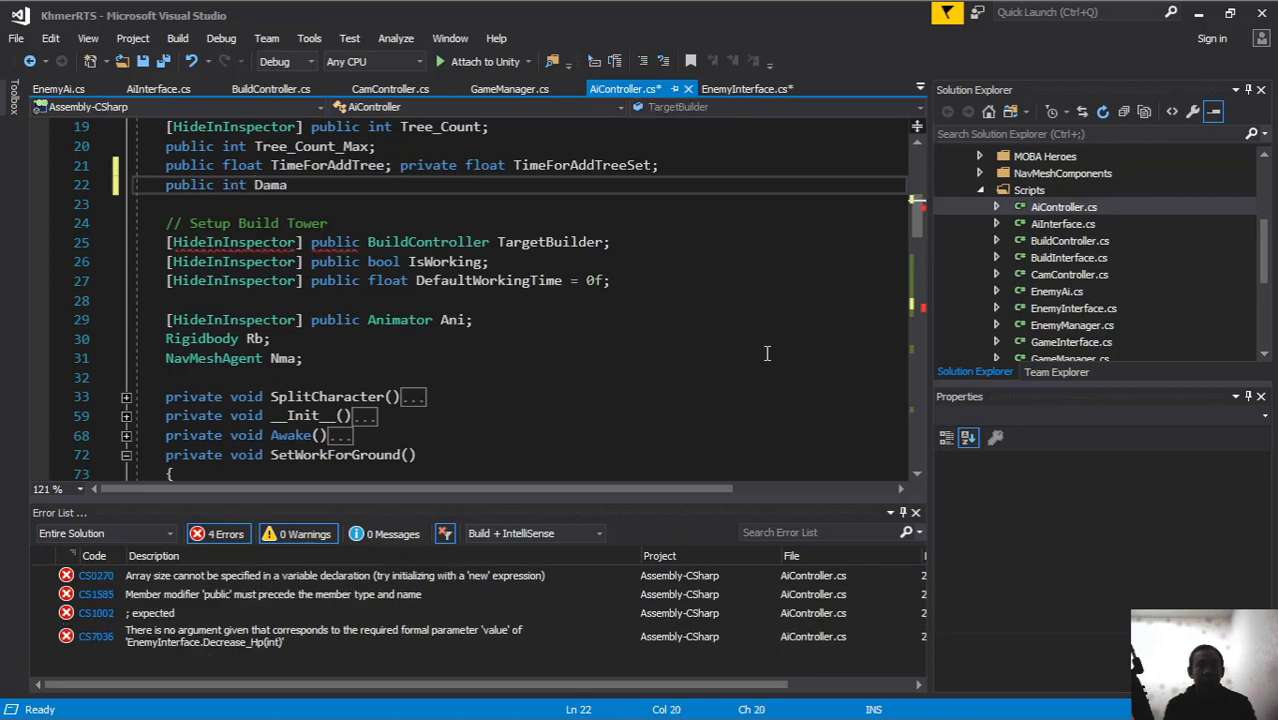
pyautogui.write('ge')
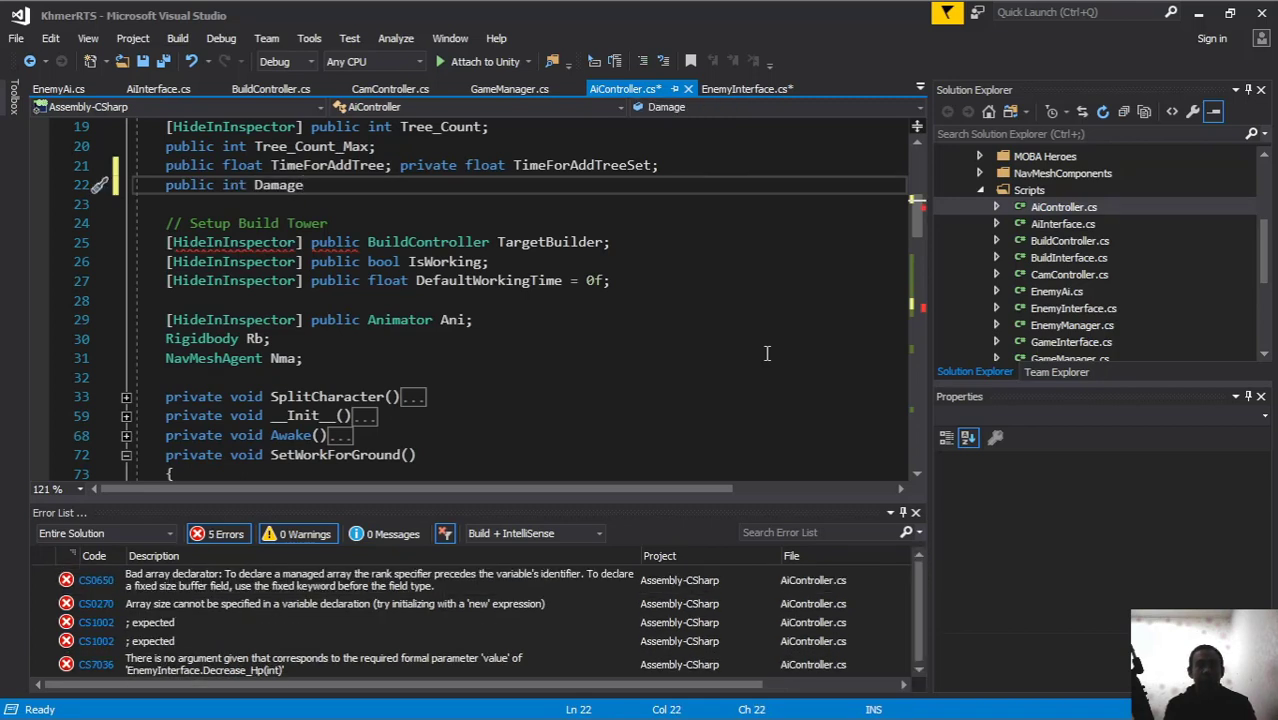
pyautogui.write('Min, Dama')
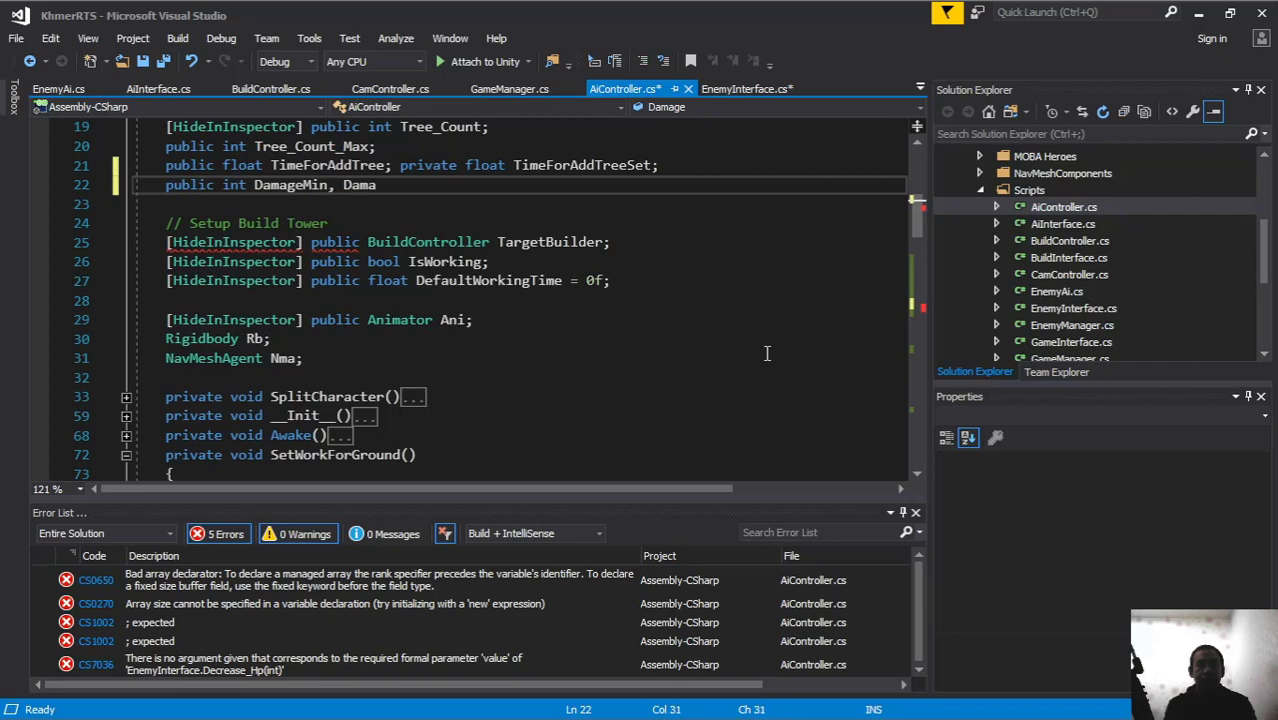
pyautogui.write('geMax;')
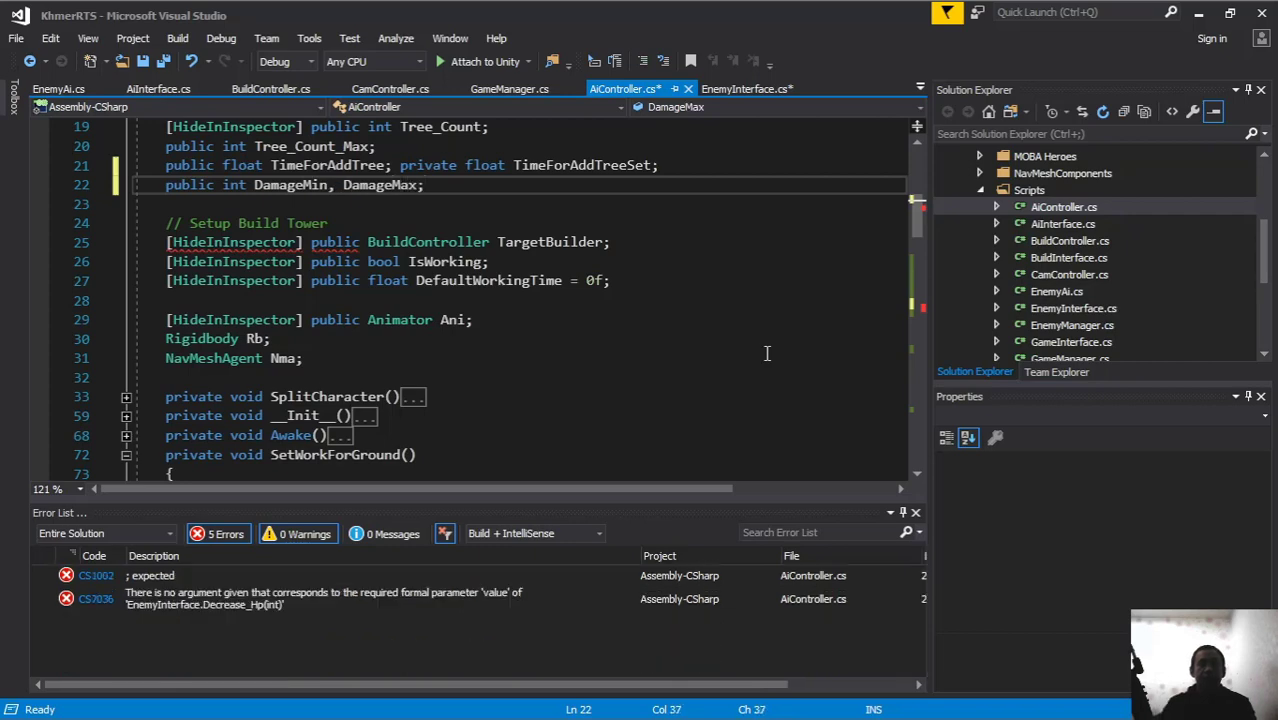
pyautogui.scroll(-3, 538, 282)
pyautogui.scroll(4, 430, 246)
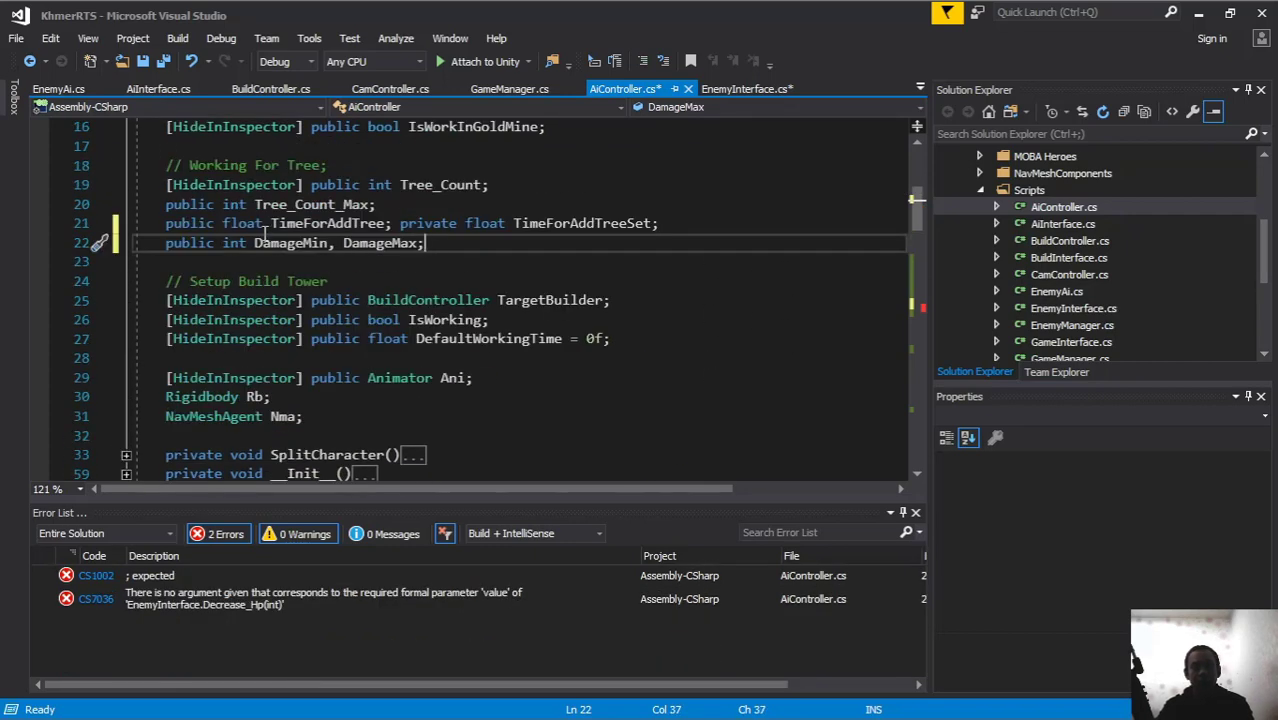
pyautogui.moveTo(254, 243); pyautogui.dragTo(468, 250)
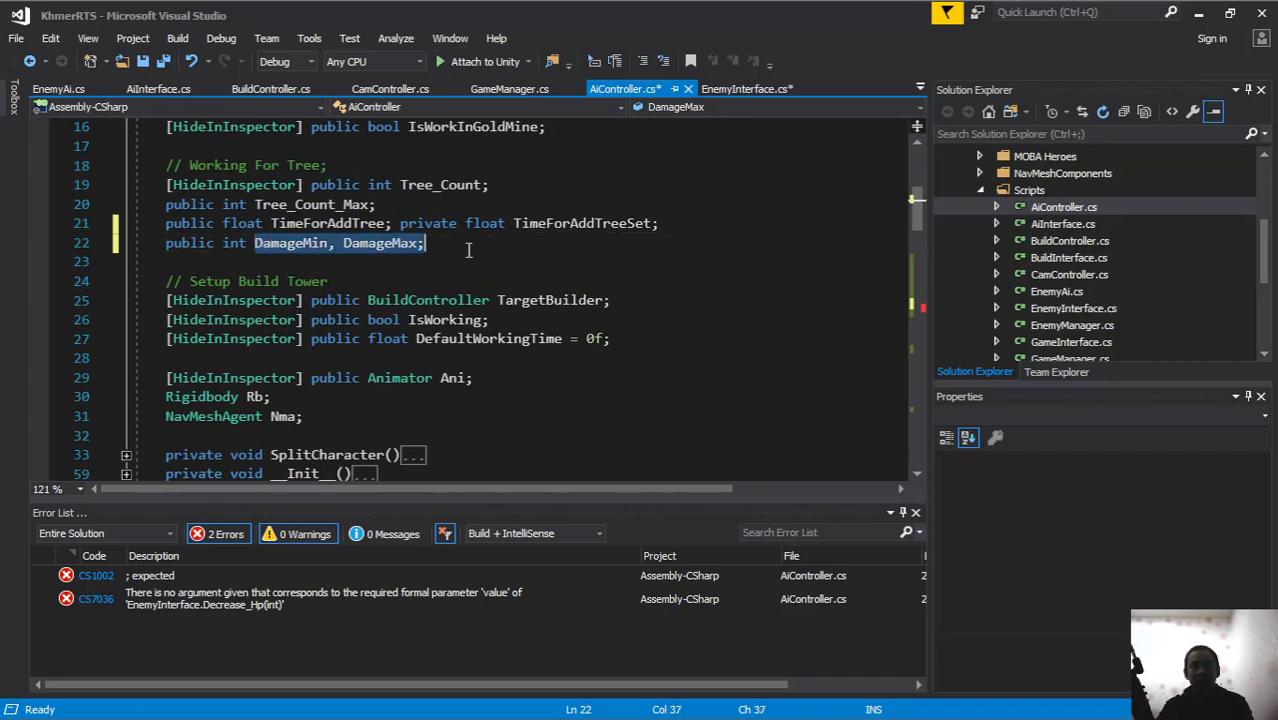
pyautogui.scroll(-20, 468, 250)
pyautogui.scroll(-20, 450, 255)
pyautogui.scroll(-3, 443, 260)
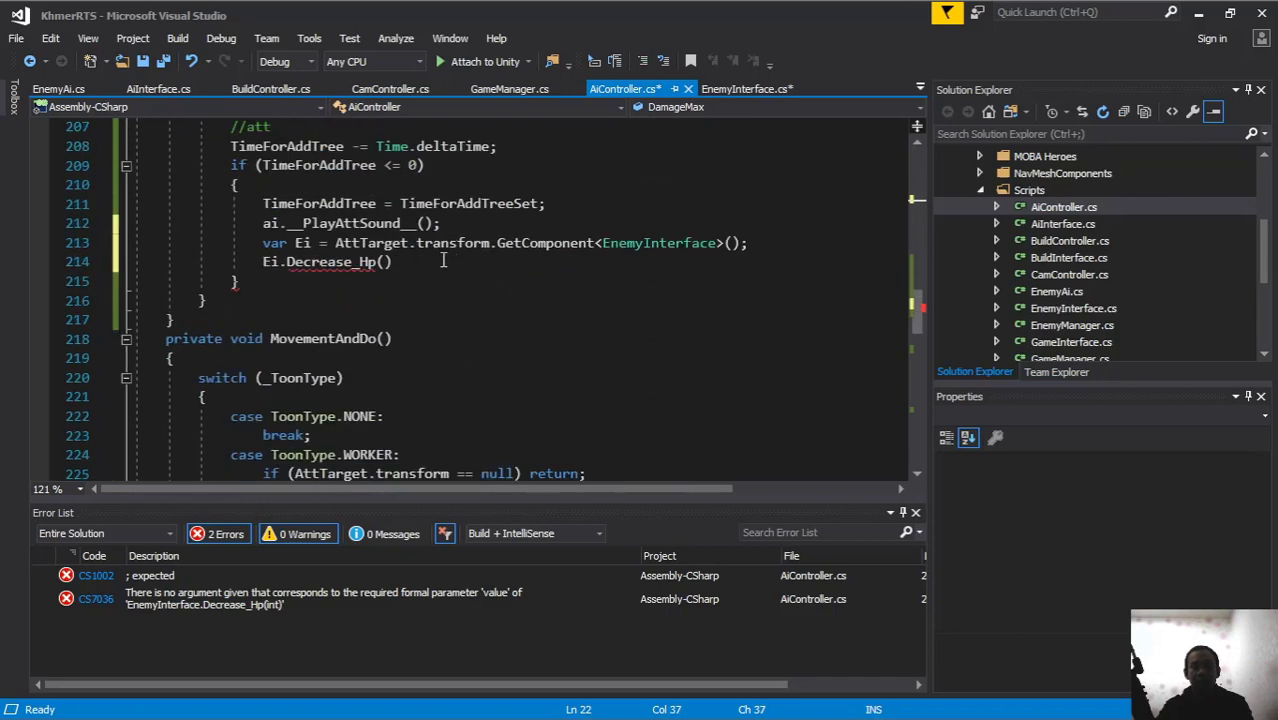
# Step: Complete line 214 as Ei.Decrease_Hp(Random.Range(DamageMin, DamageMax));
pyautogui.click(384, 261)
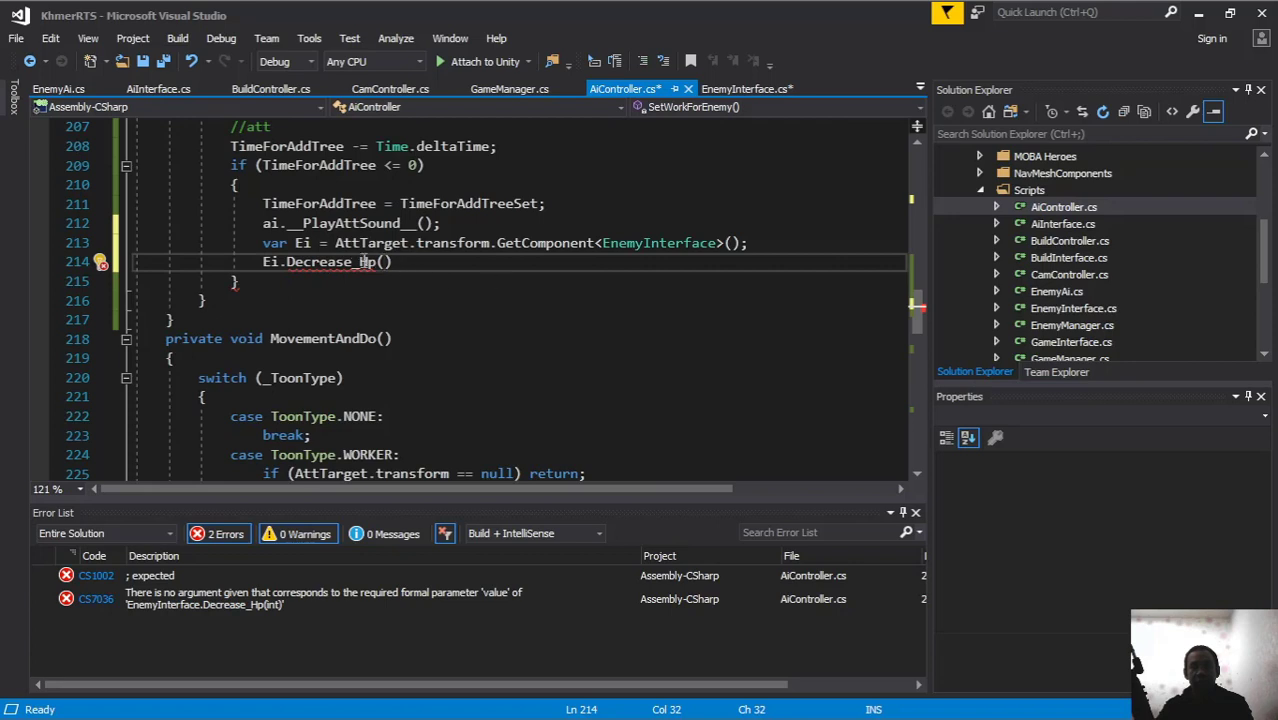
pyautogui.write('ran')
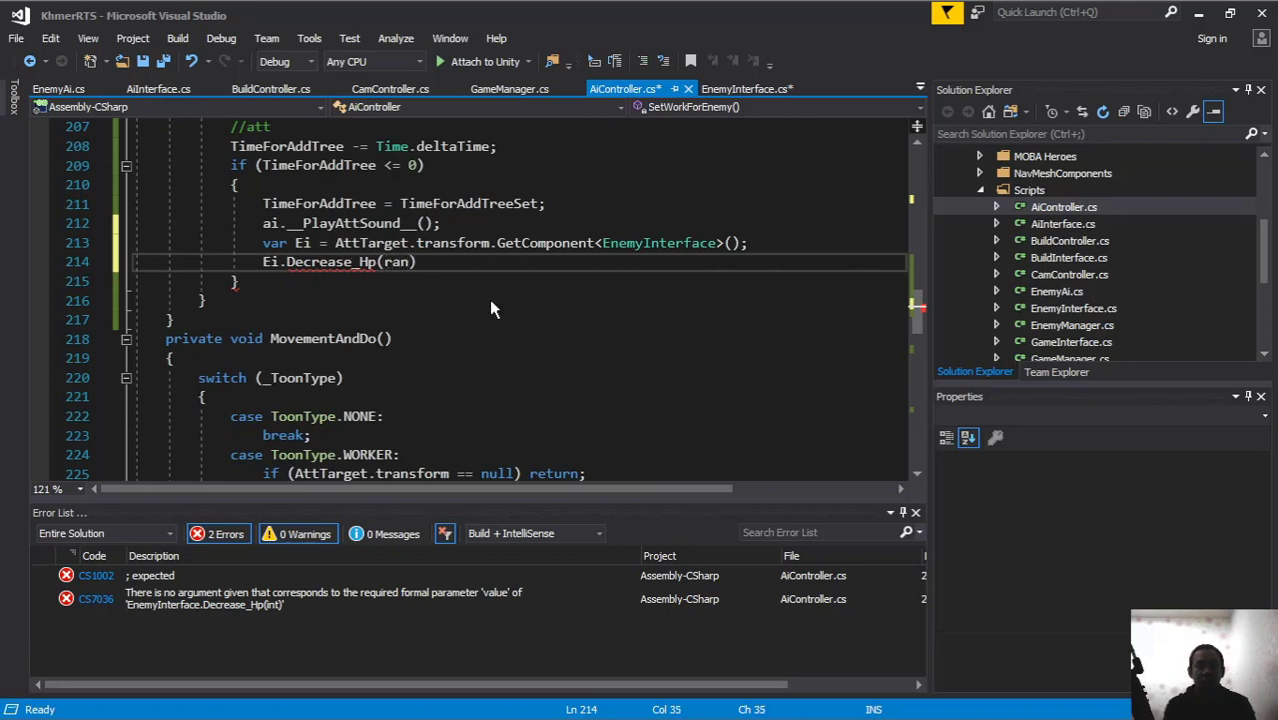
pyautogui.press('Tab')
pyautogui.write('.ran')
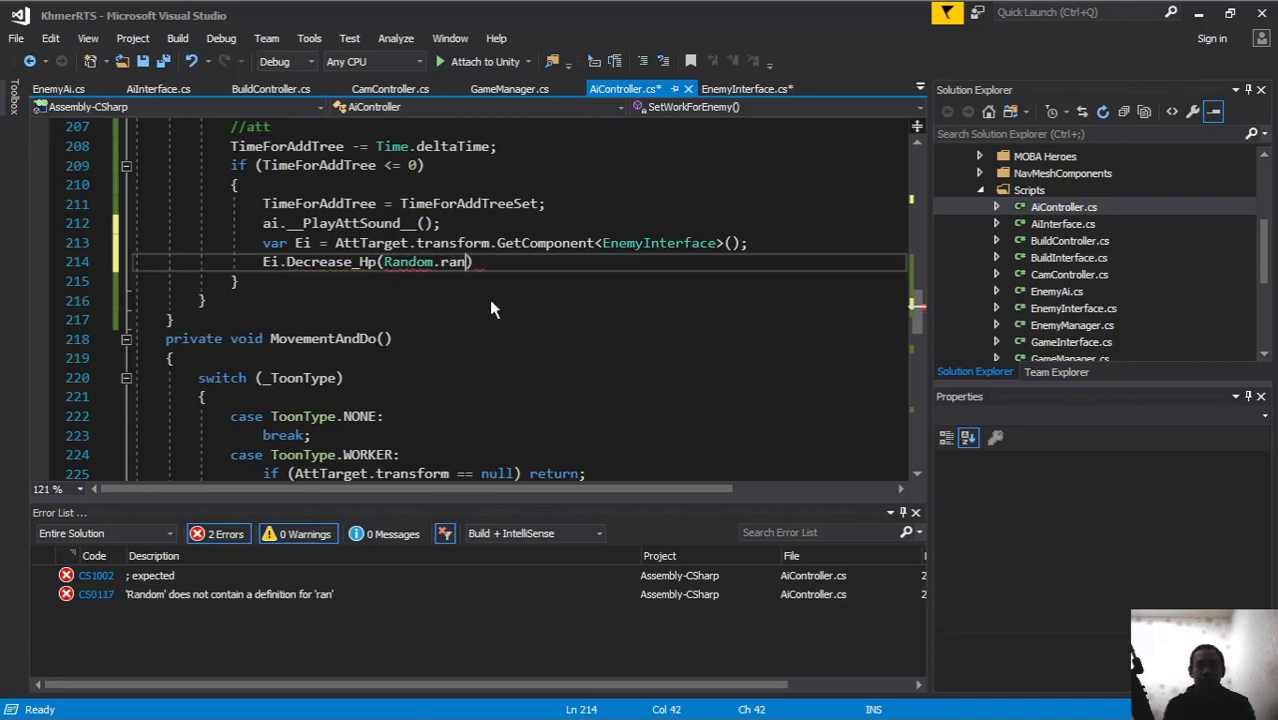
pyautogui.press('Tab')
pyautogui.write('()')
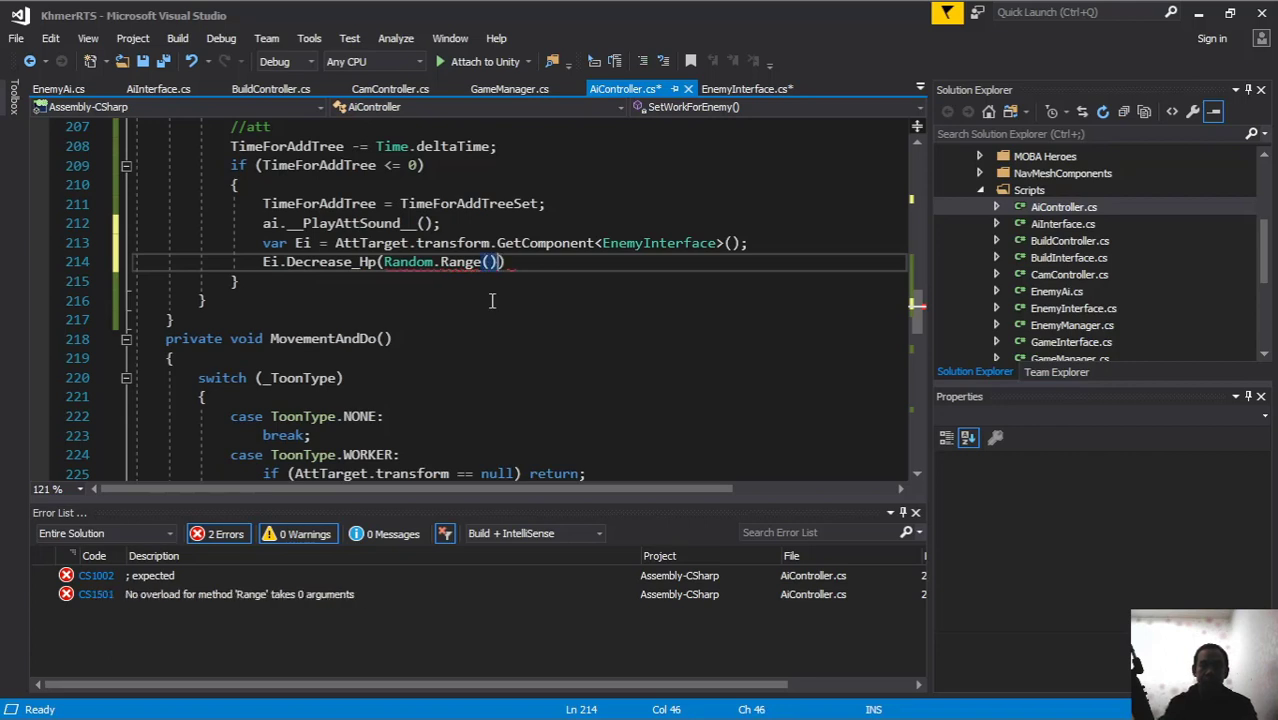
pyautogui.press('Left')
pyautogui.write('dama')
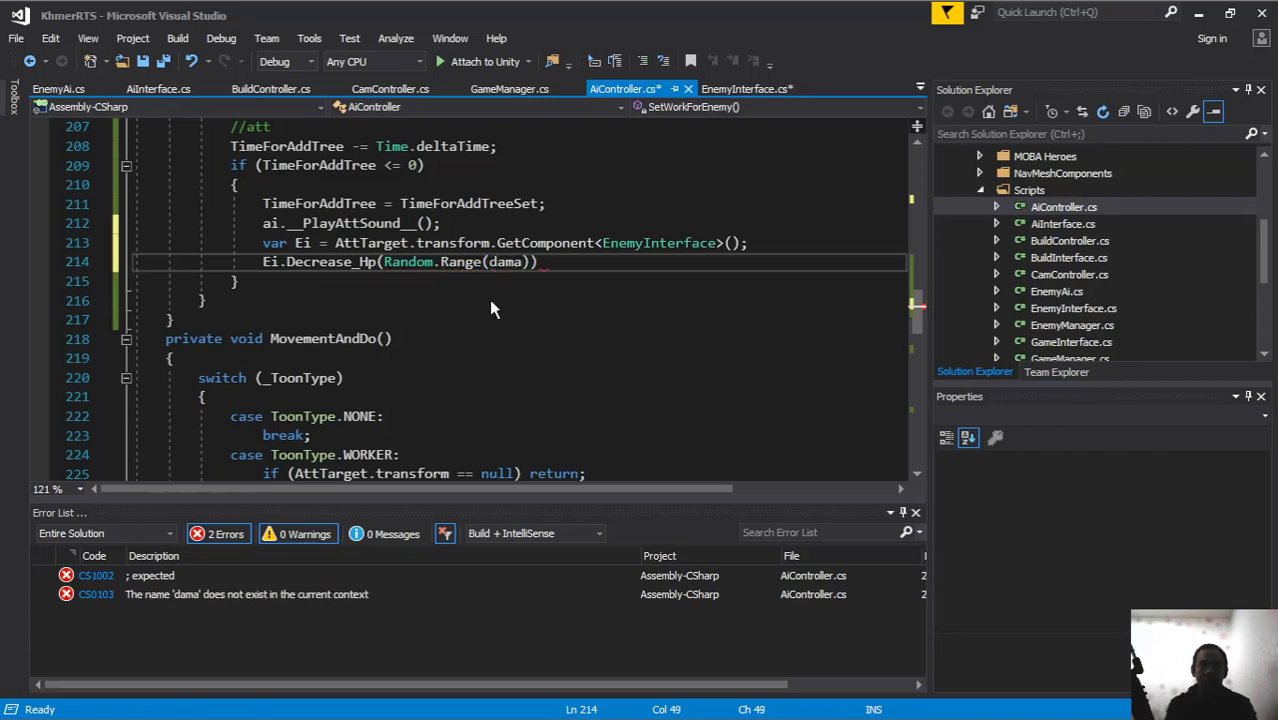
pyautogui.press('Tab')
pyautogui.write(', ')
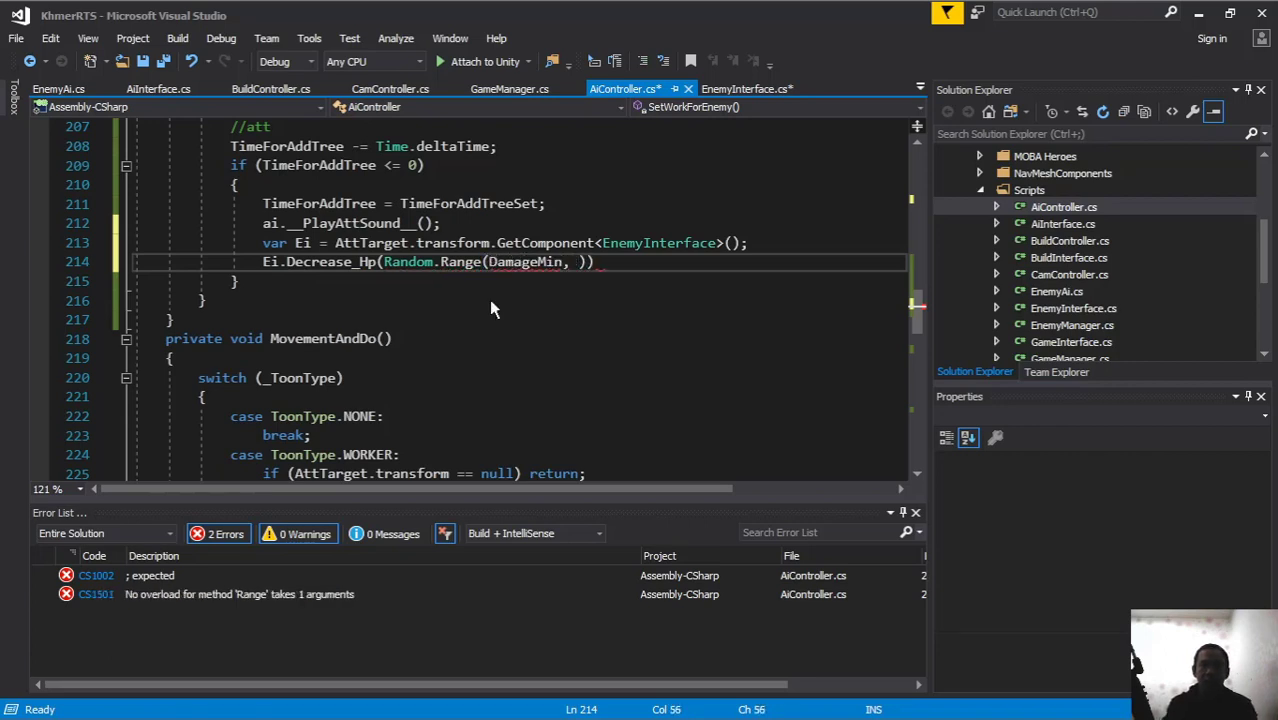
pyautogui.write('damam')
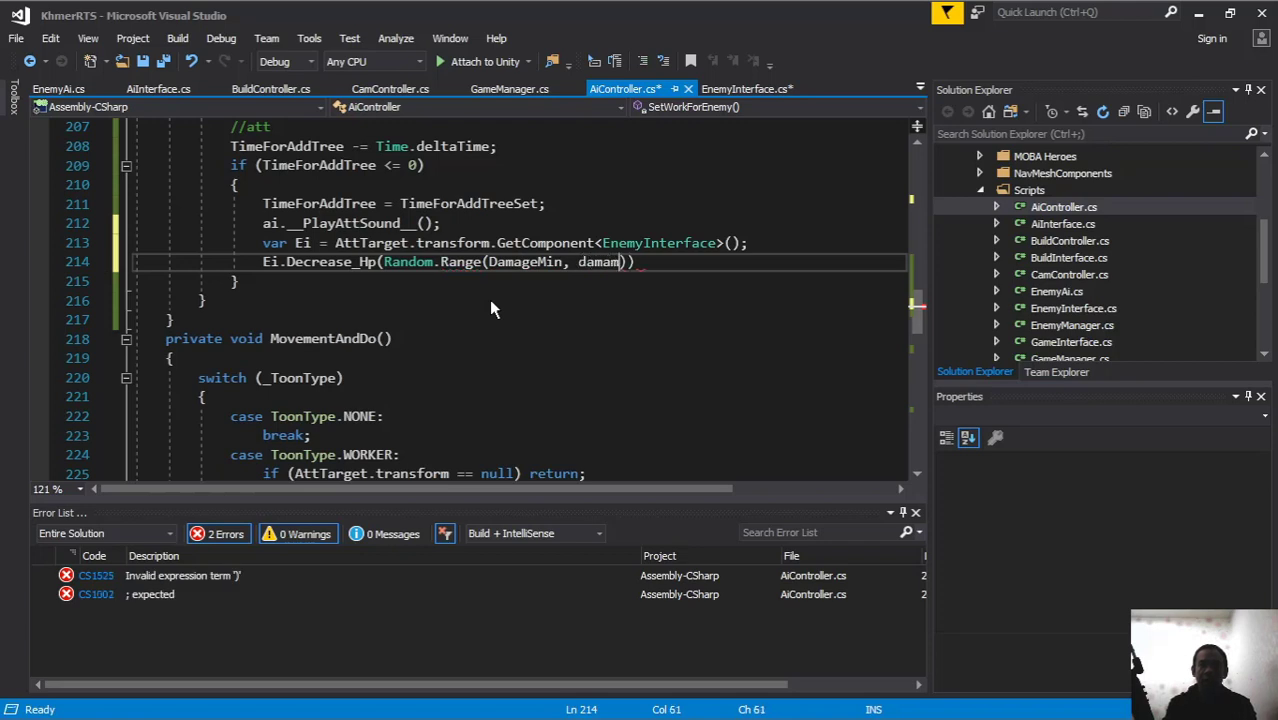
pyautogui.press('Tab')
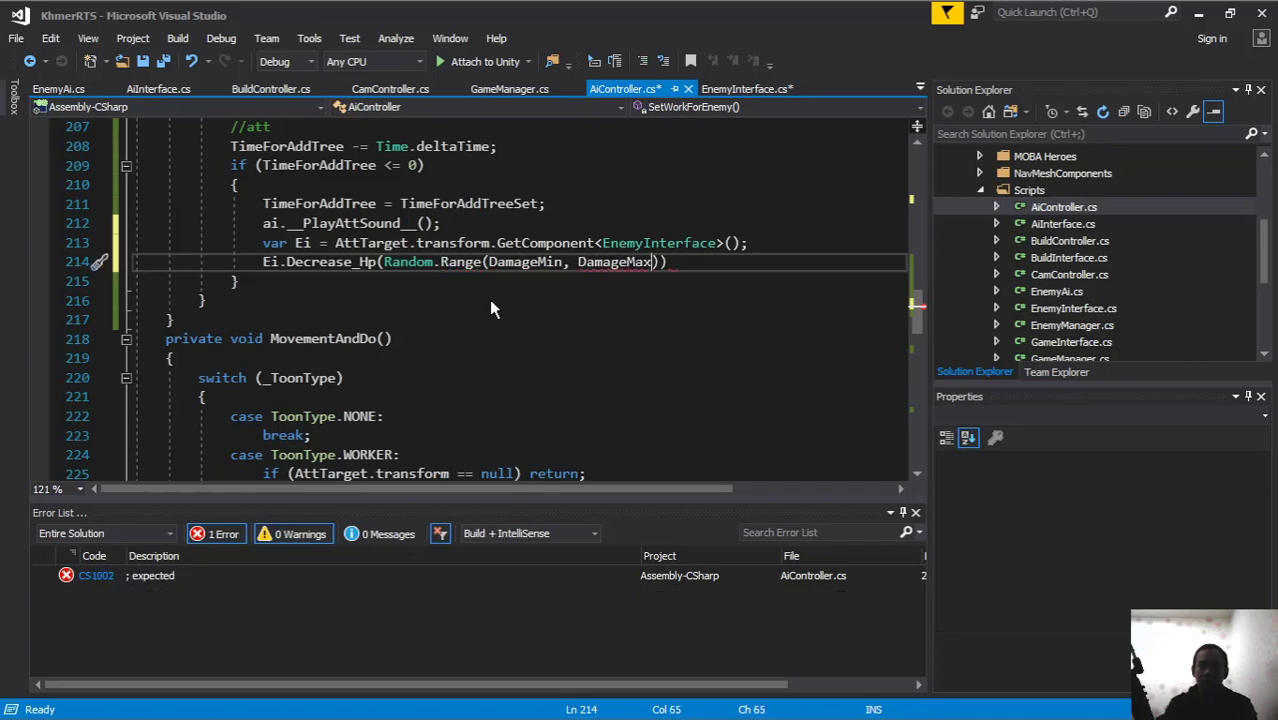
pyautogui.write('));')
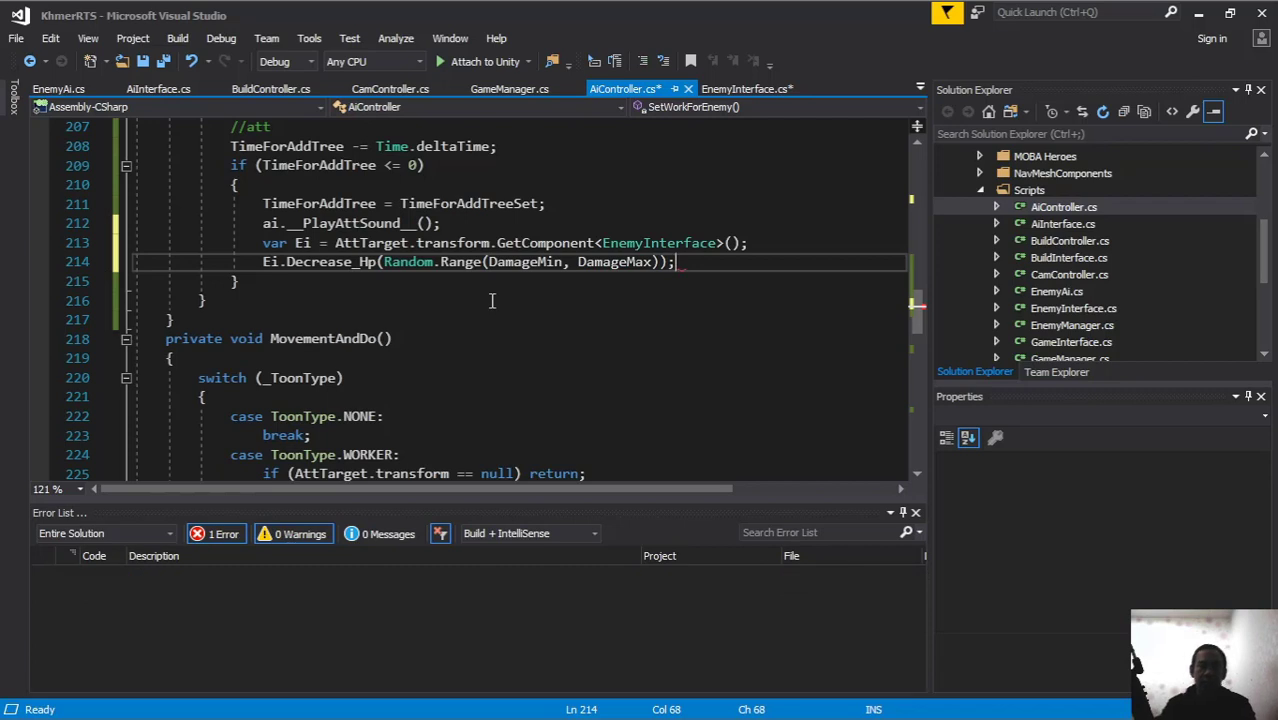
pyautogui.scroll(1, 498, 291)
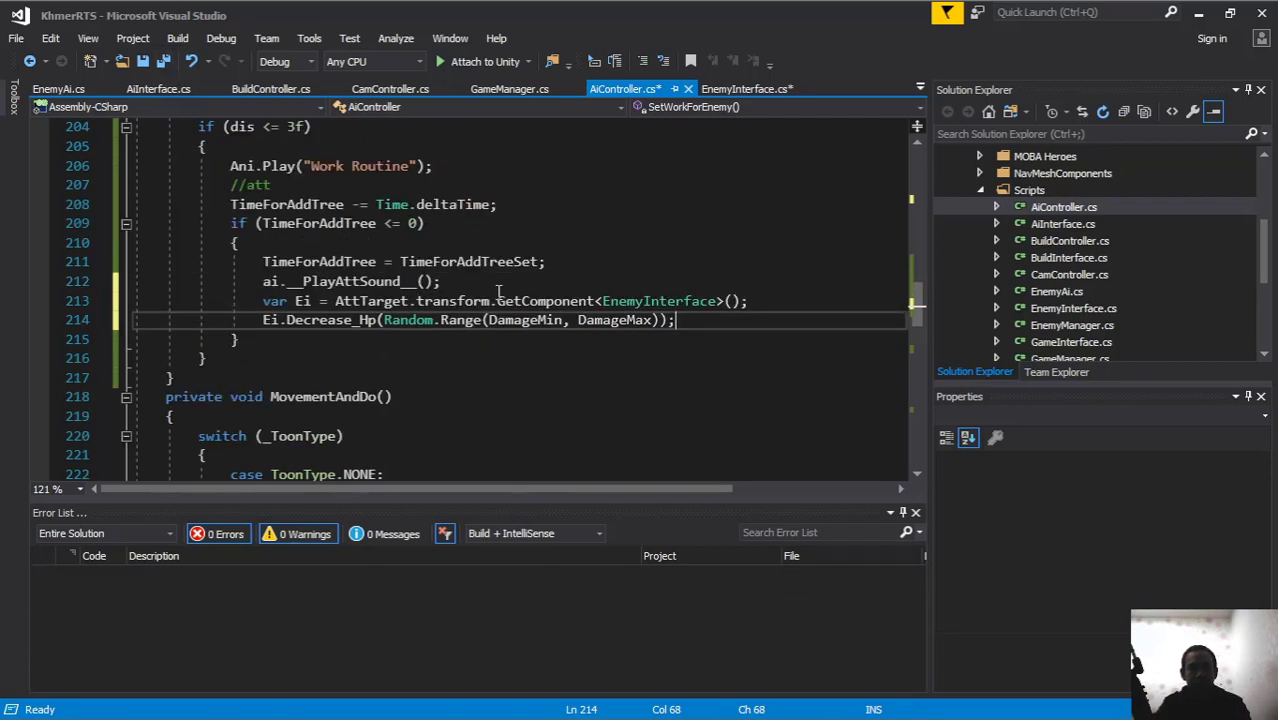
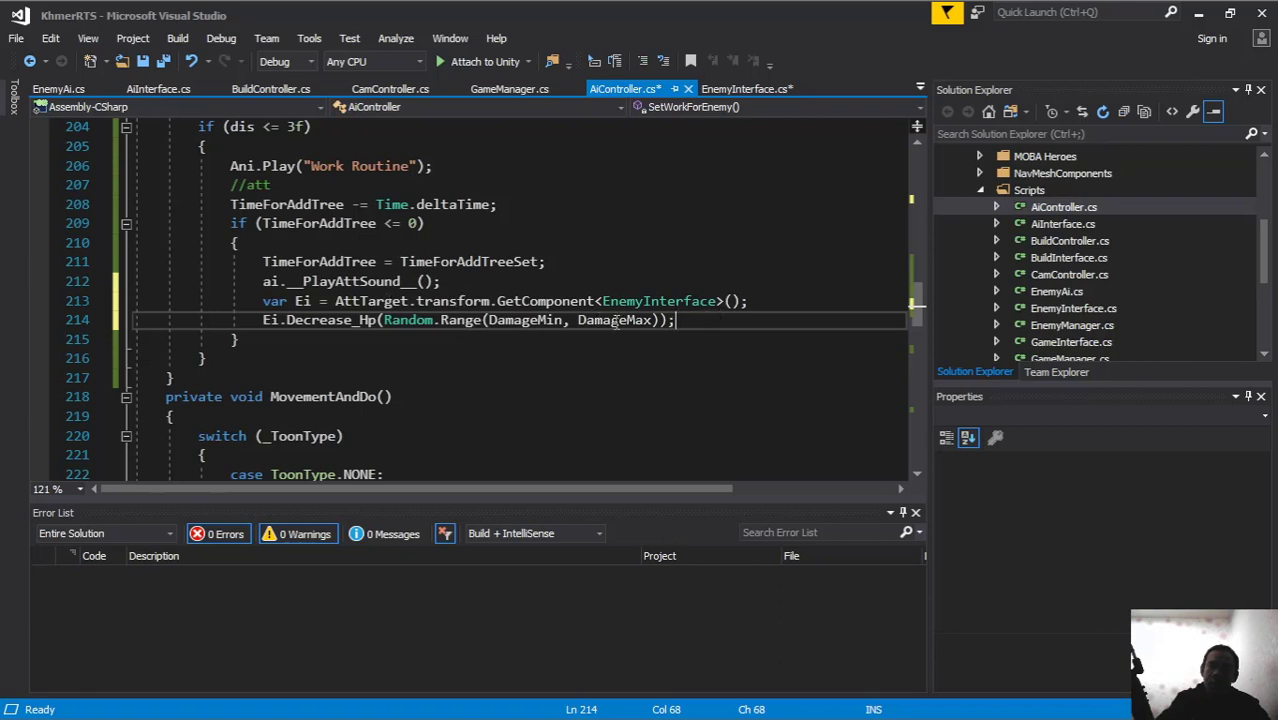
# Step: Cut lines 213–214 and start an if block conditioned on AttTarget.transform != null
pyautogui.moveTo(678, 320); pyautogui.dragTo(266, 303)
pyautogui.hotkey('ctrl', 'c')
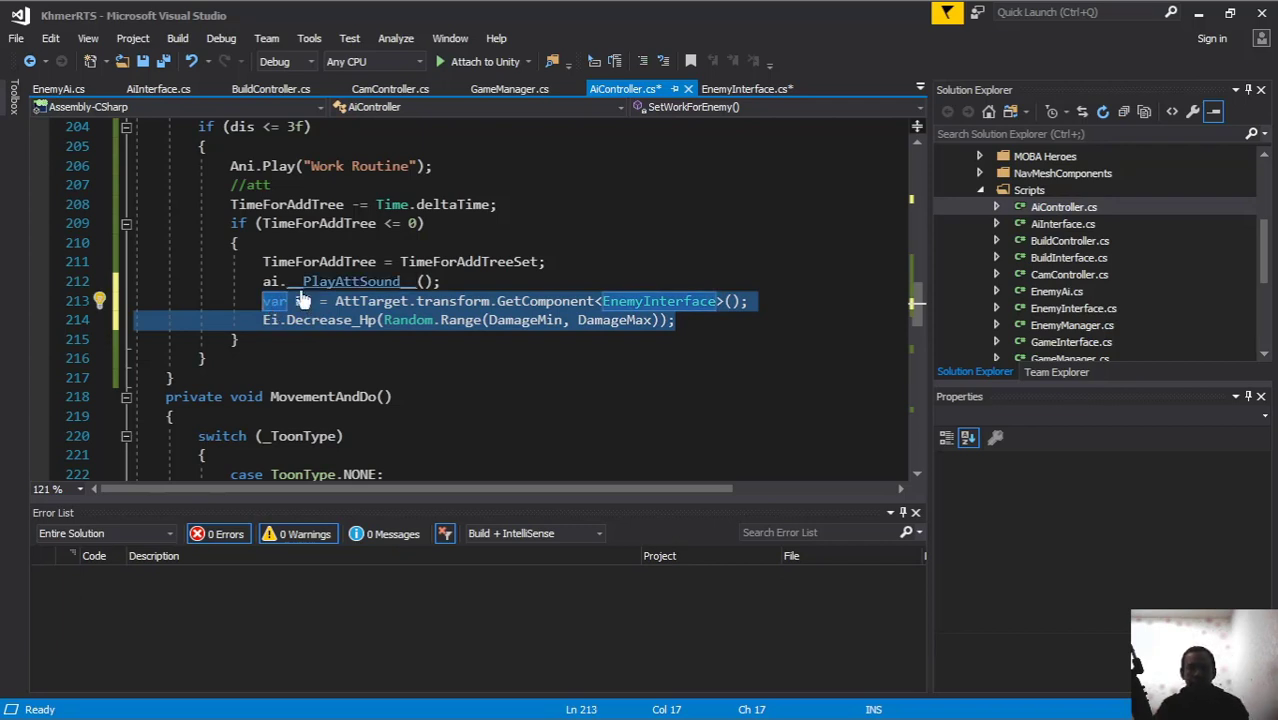
pyautogui.press('Delete')
pyautogui.write('if')
pyautogui.press('Tab')
pyautogui.press('Tab')
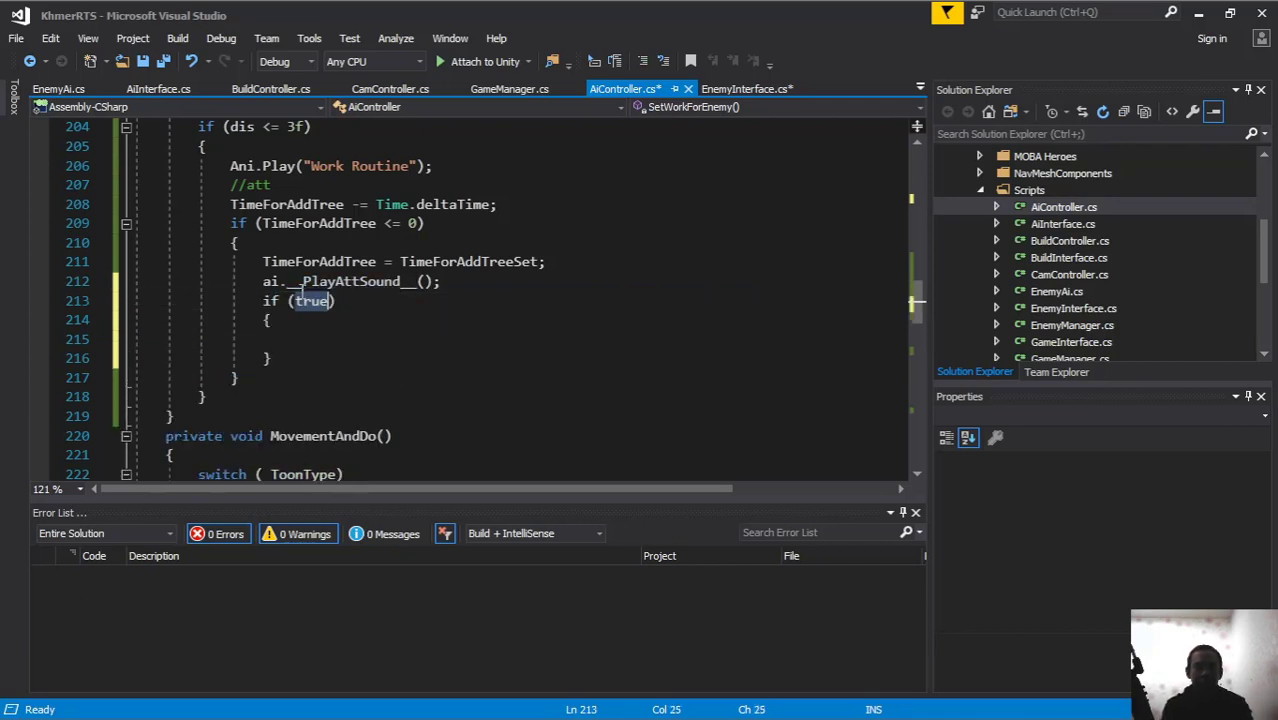
pyautogui.write('att')
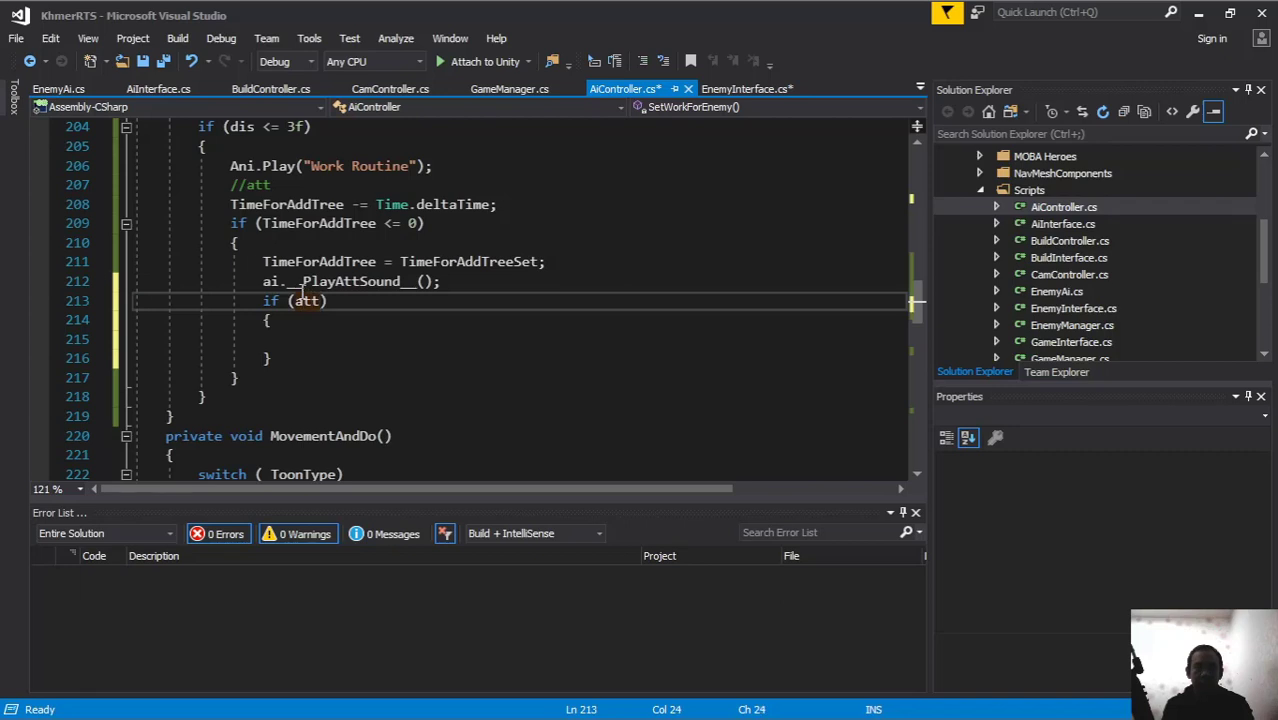
pyautogui.press('Tab')
pyautogui.write('.')
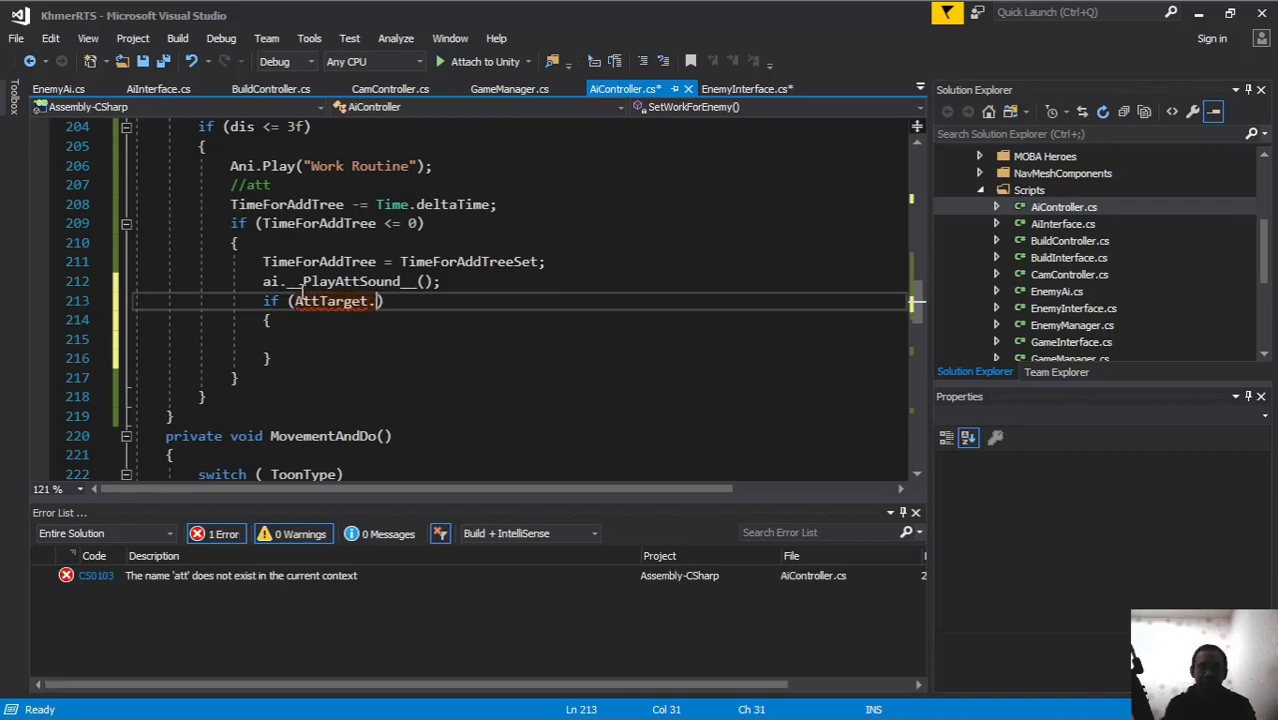
pyautogui.write('tr')
pyautogui.press('Tab')
pyautogui.write('!= ')
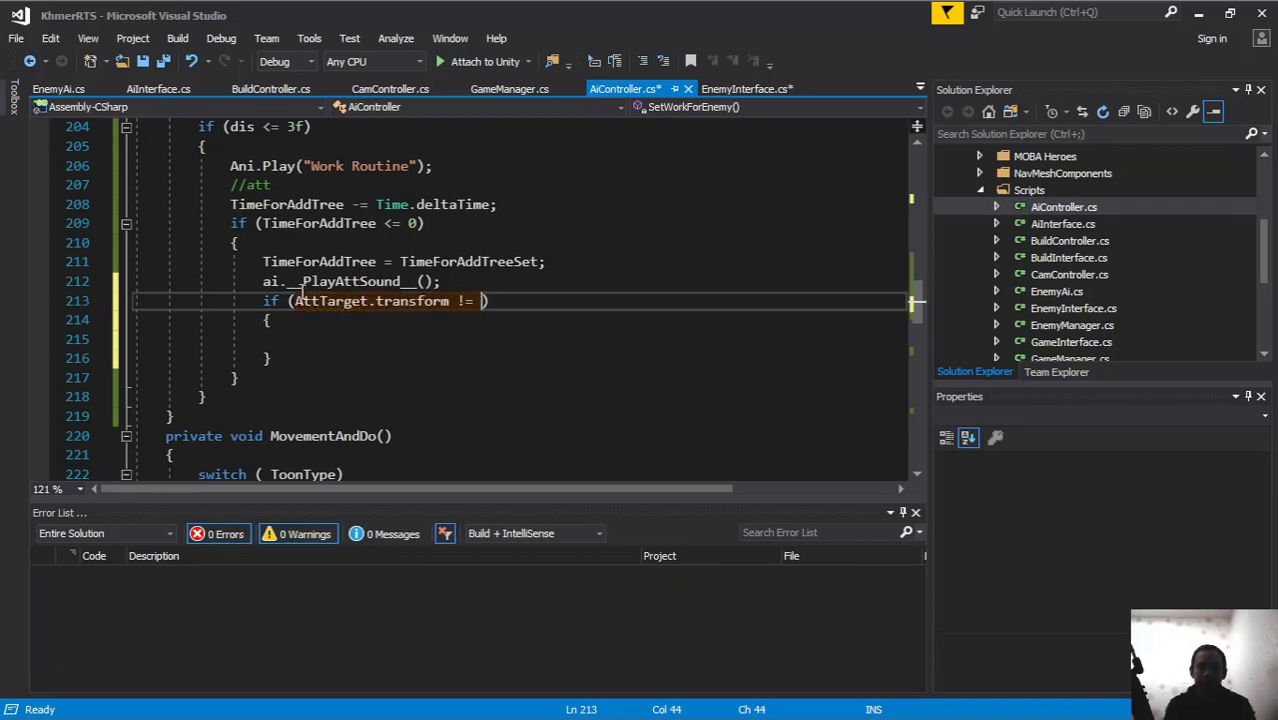
pyautogui.write('null')
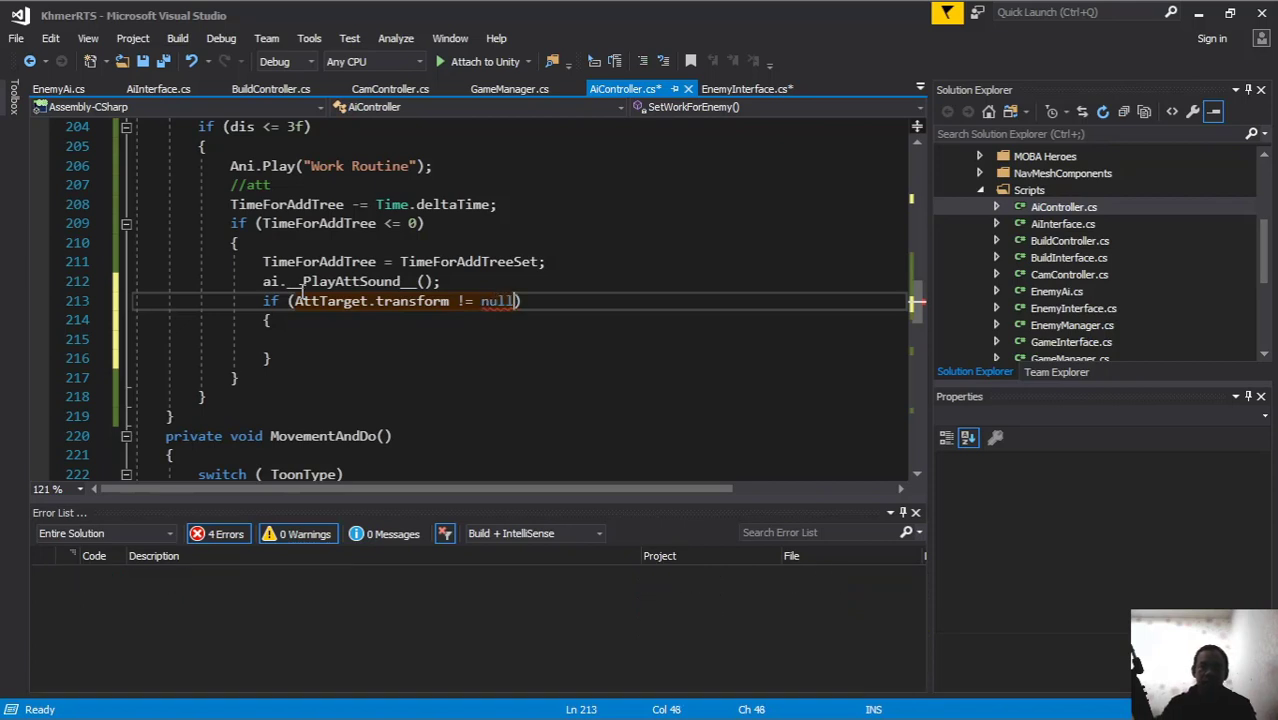
# Step: Paste the EnemyInterface lookup and Decrease_Hp lines inside the new block's braces
pyautogui.click(328, 328)
pyautogui.click(340, 338)
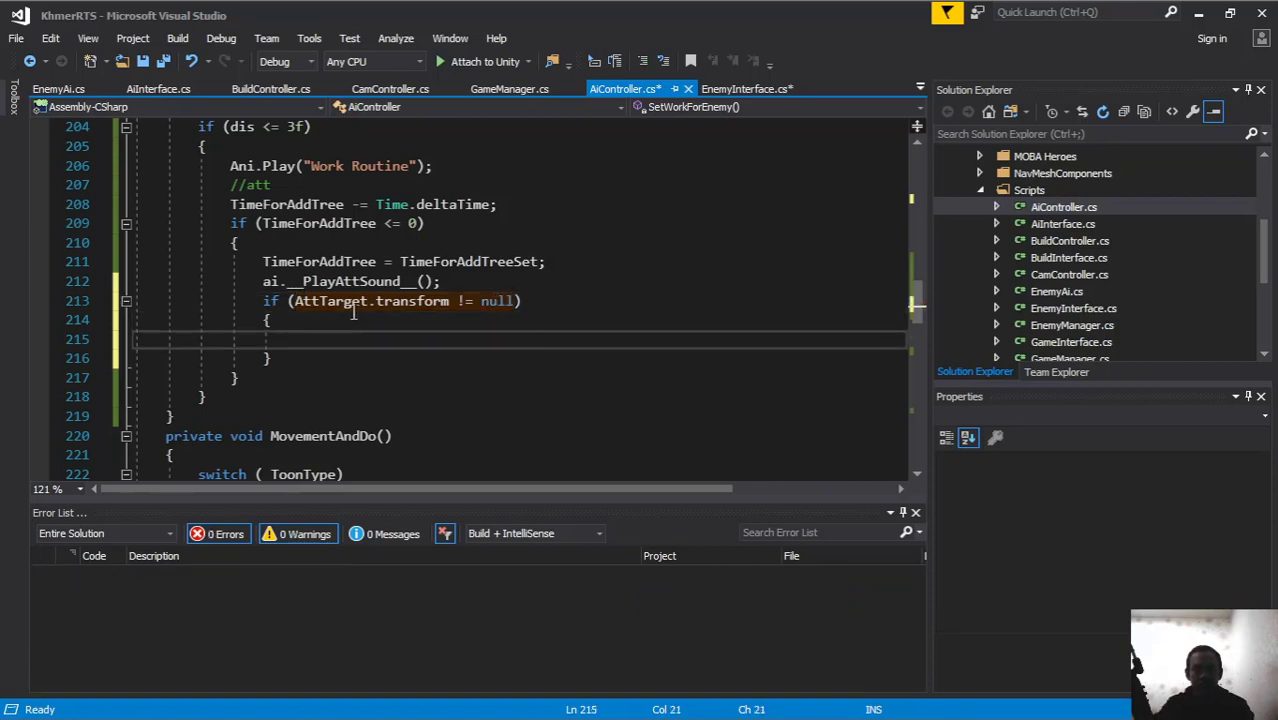
pyautogui.hotkey('ctrl', 'v')
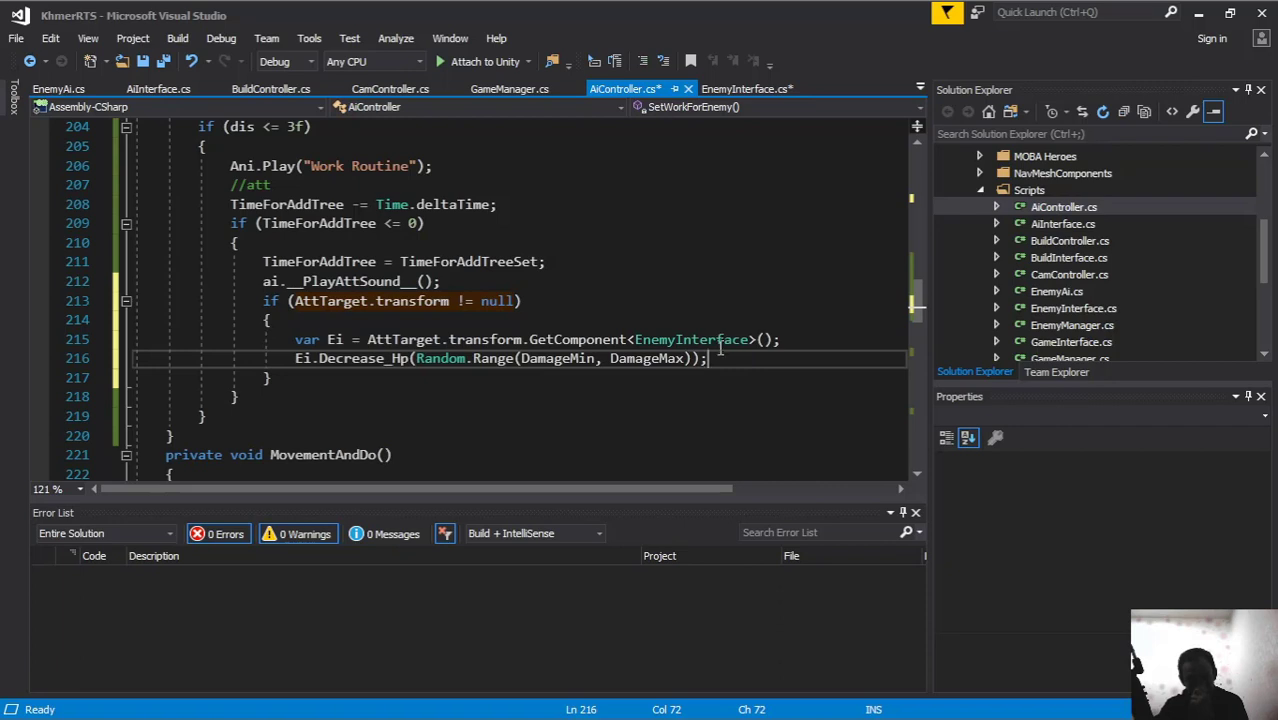
# Step: Replace the damage lines with an empty if (AttTarget.transform.GetComponent<EnemyInterface>() != null) block
pyautogui.moveTo(714, 358)
pyautogui.mouseDown()
pyautogui.moveTo(292, 321)
pyautogui.moveTo(296, 340)
pyautogui.mouseUp()
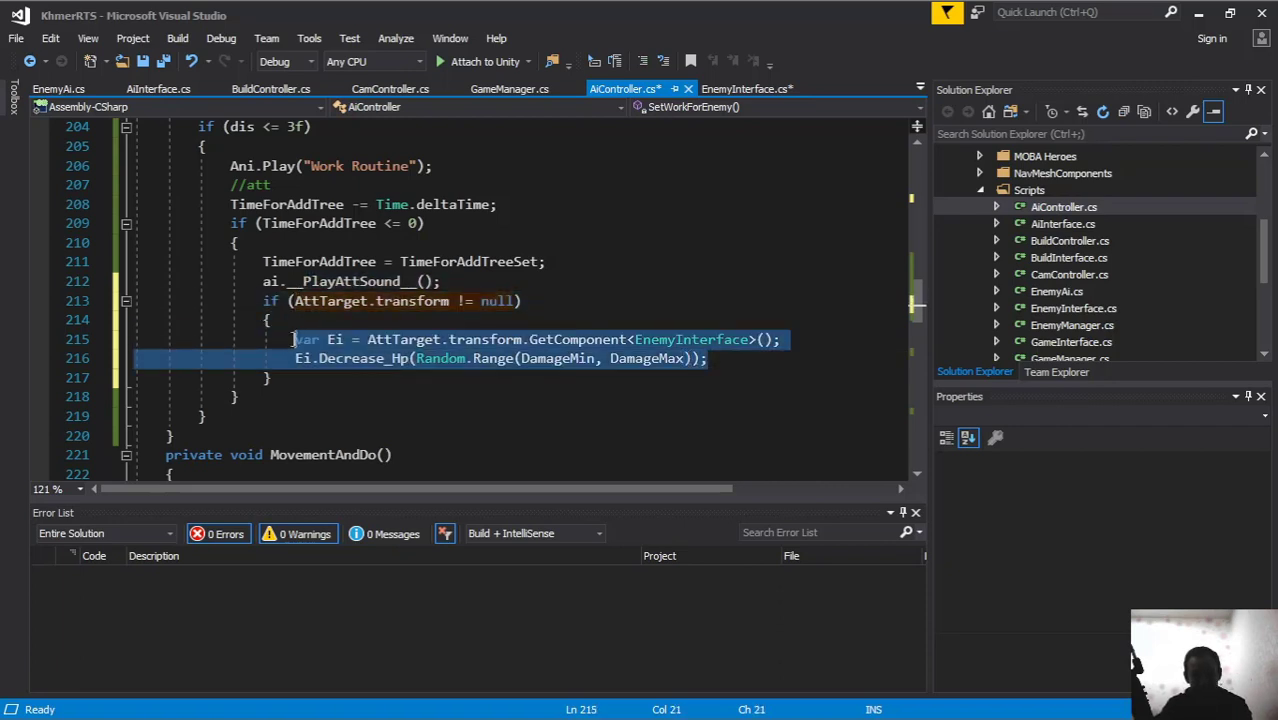
pyautogui.press('Delete')
pyautogui.write('if')
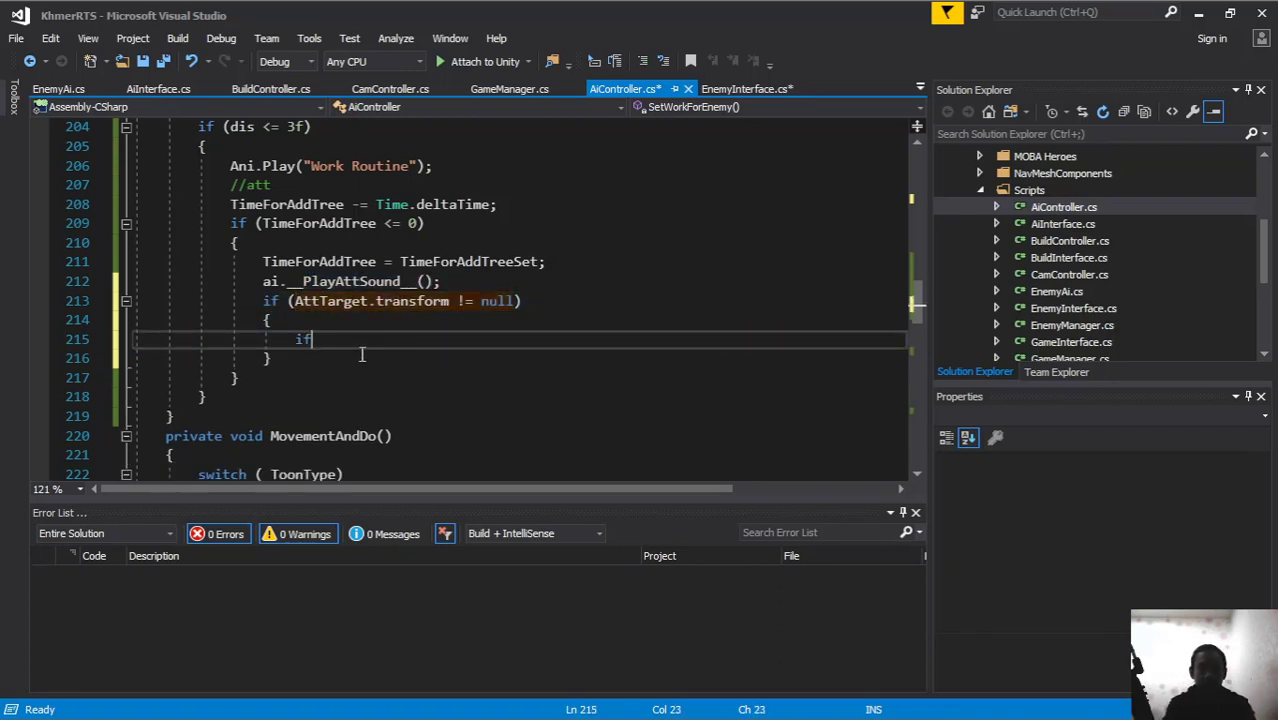
pyautogui.press('Tab')
pyautogui.press('Tab')
pyautogui.write('at')
pyautogui.press('Tab')
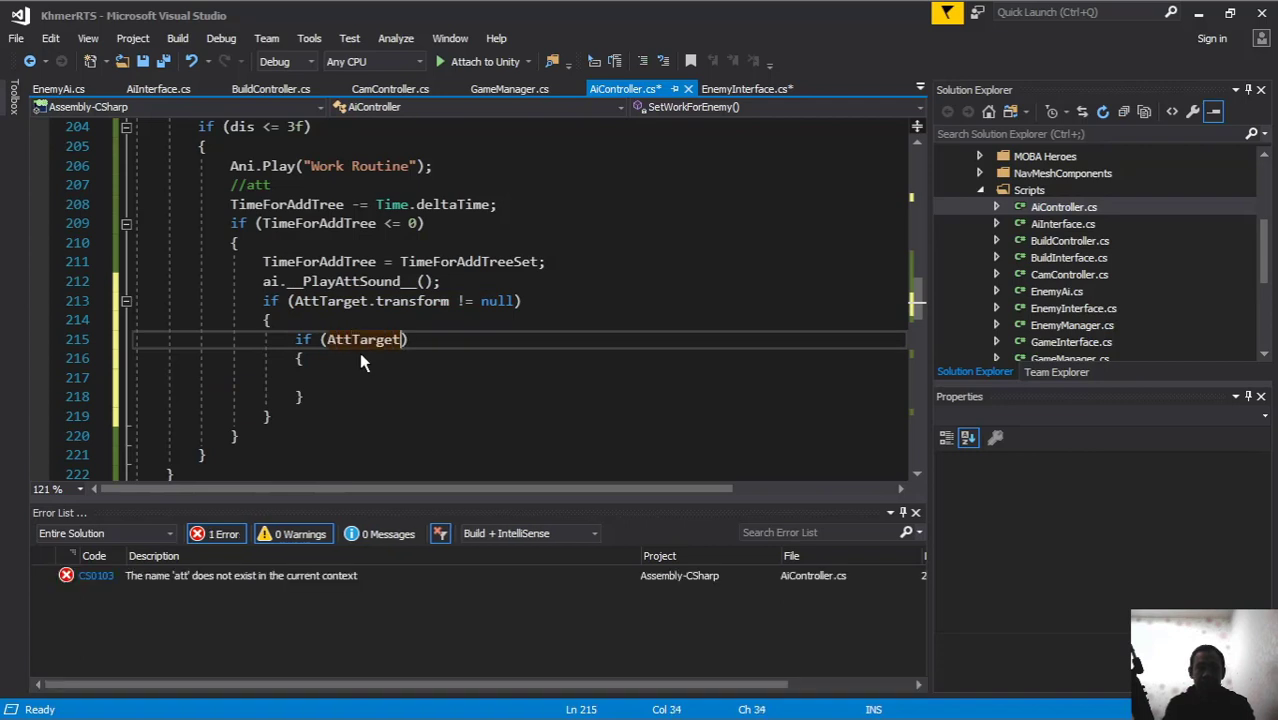
pyautogui.write('.tr')
pyautogui.press('Tab')
pyautogui.write('.')
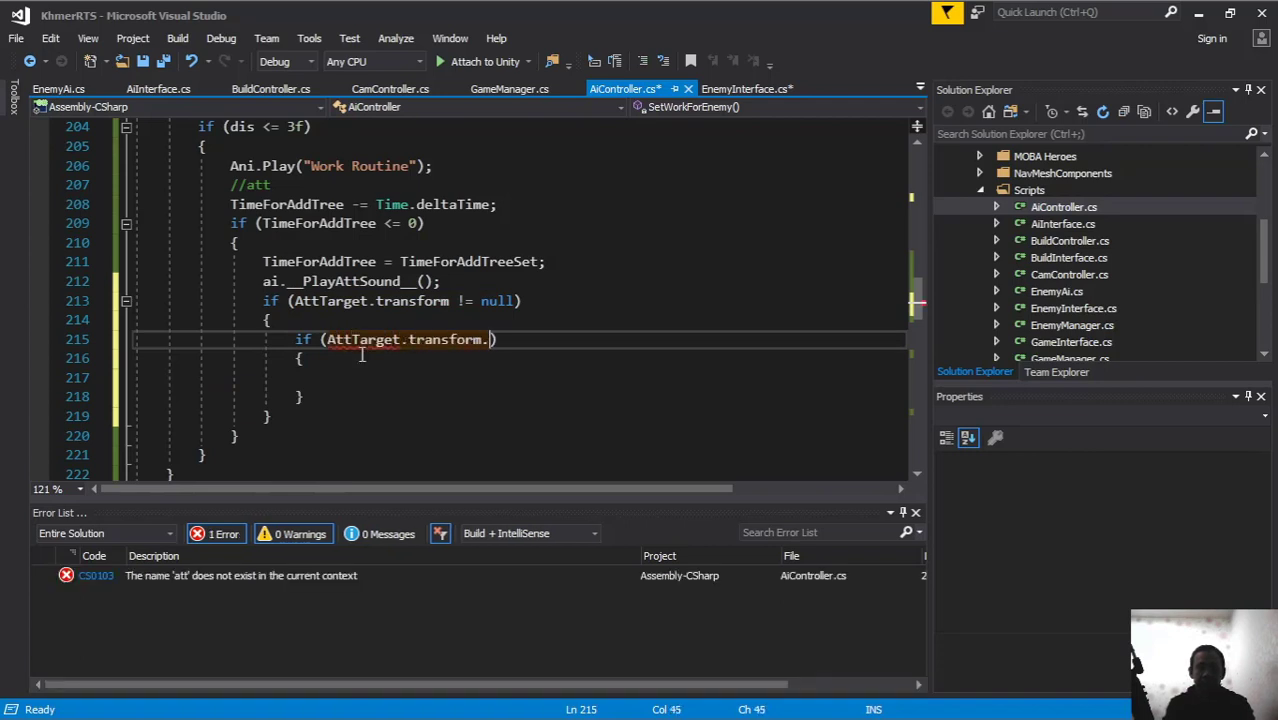
pyautogui.write('get')
pyautogui.press('Tab')
pyautogui.write('<')
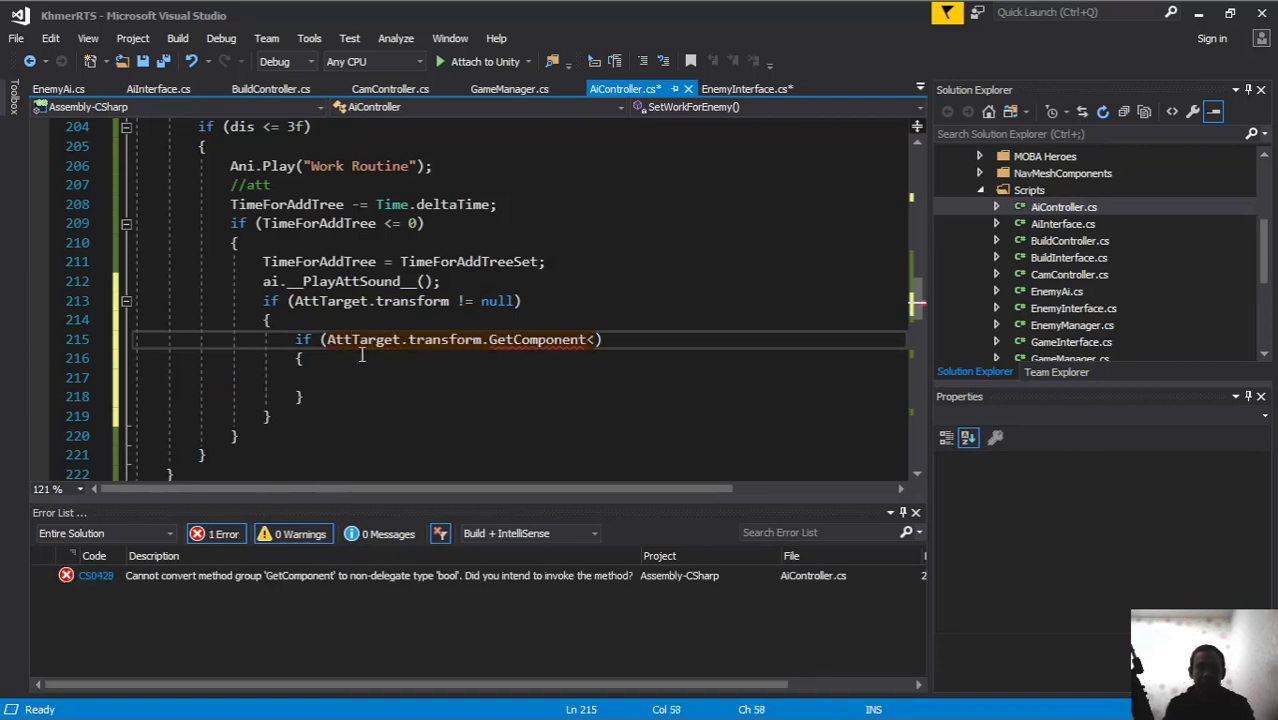
pyautogui.write('enein')
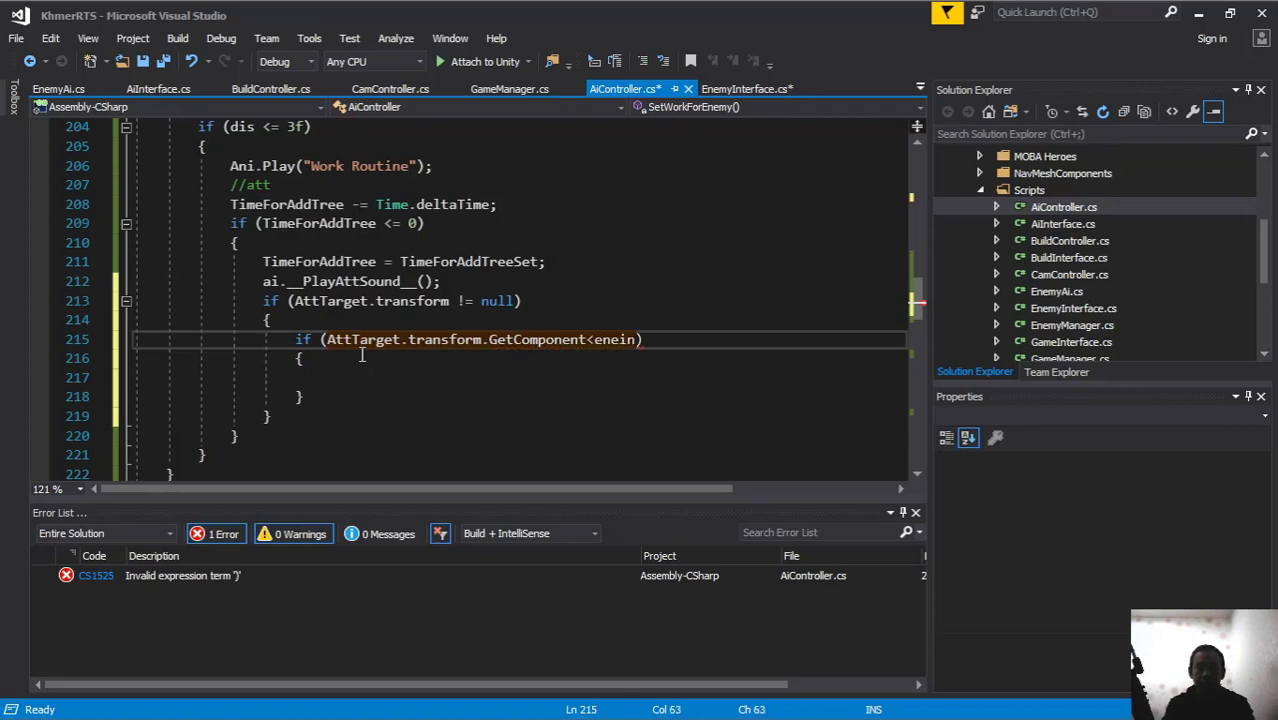
pyautogui.press('Tab')
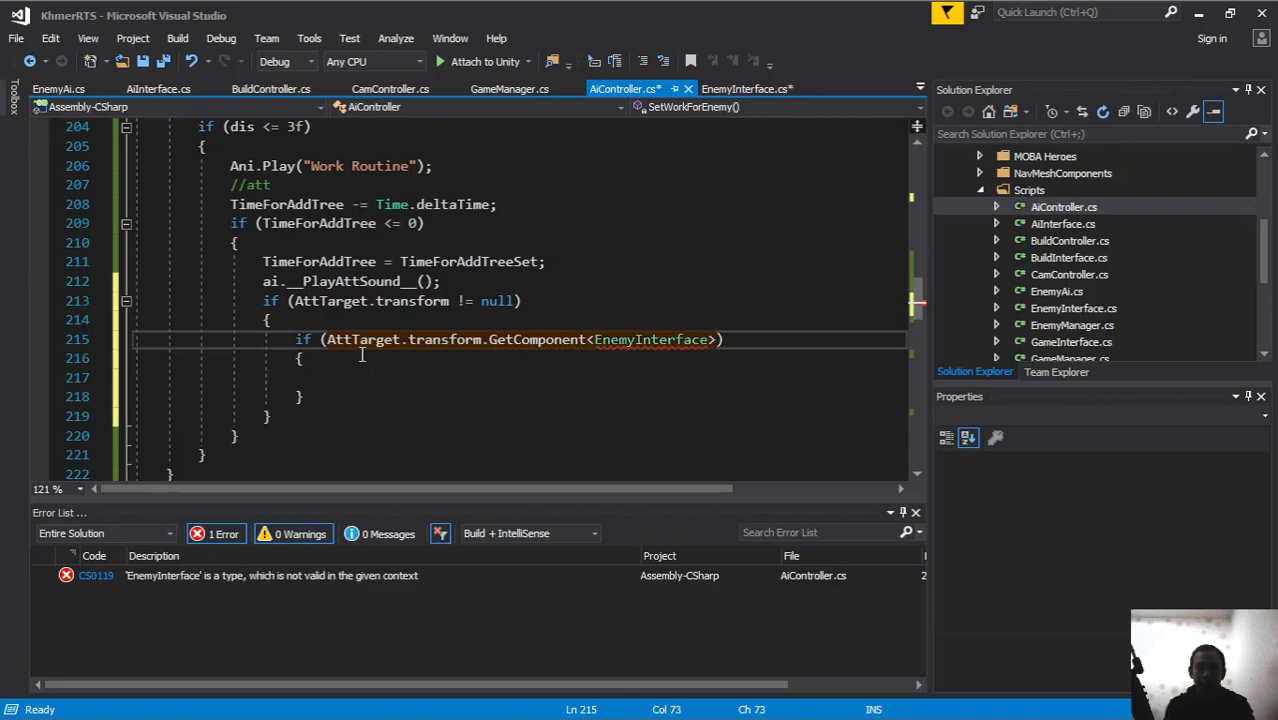
pyautogui.write('() )')
pyautogui.write('= ')
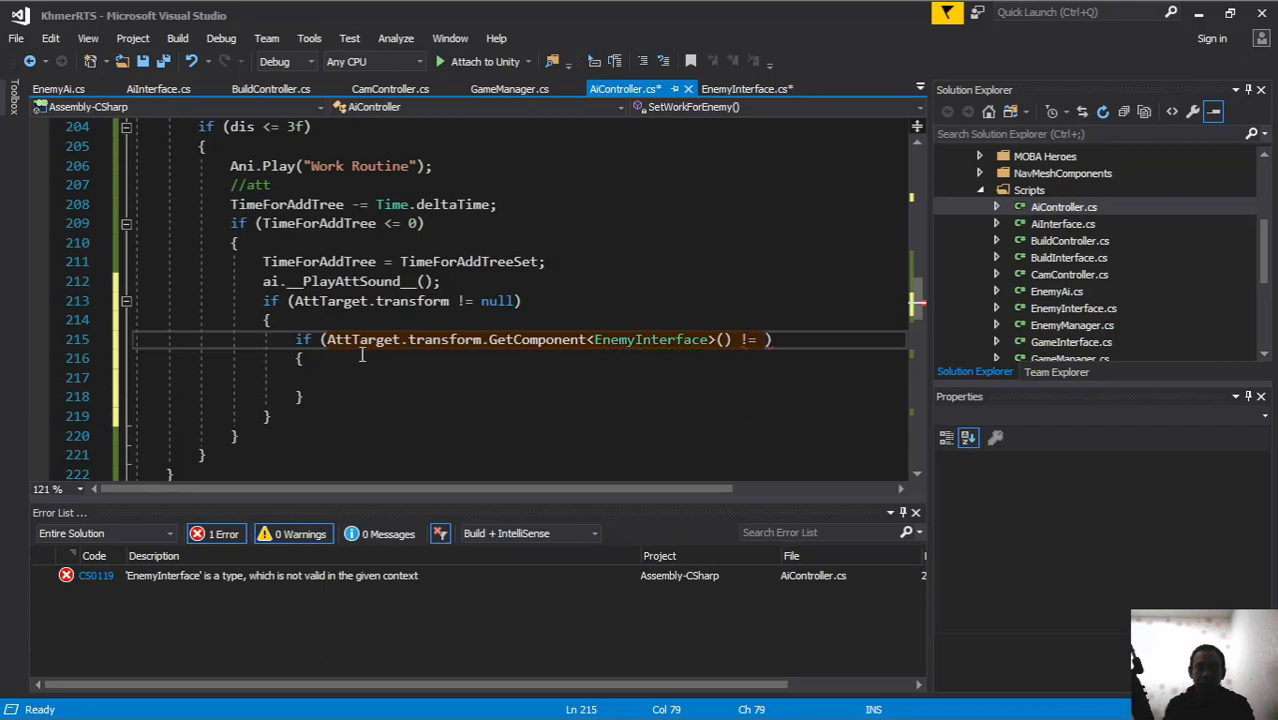
pyautogui.write('null')
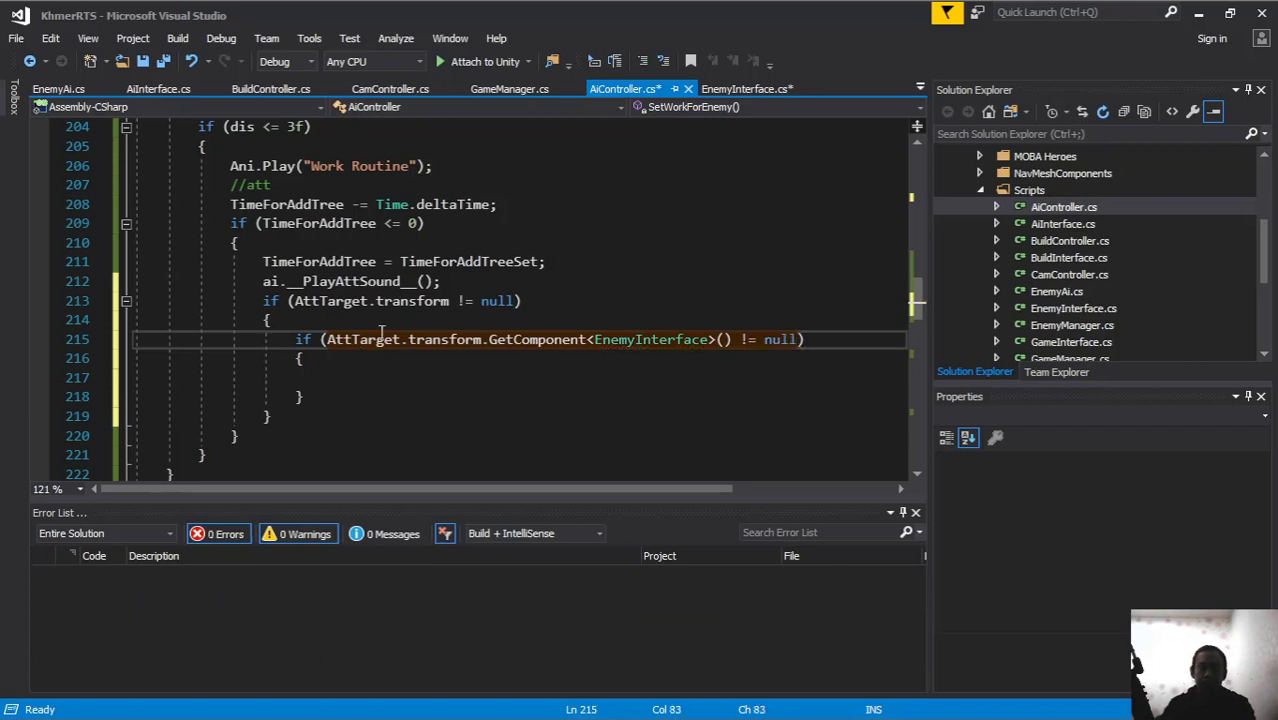
pyautogui.click(361, 381)
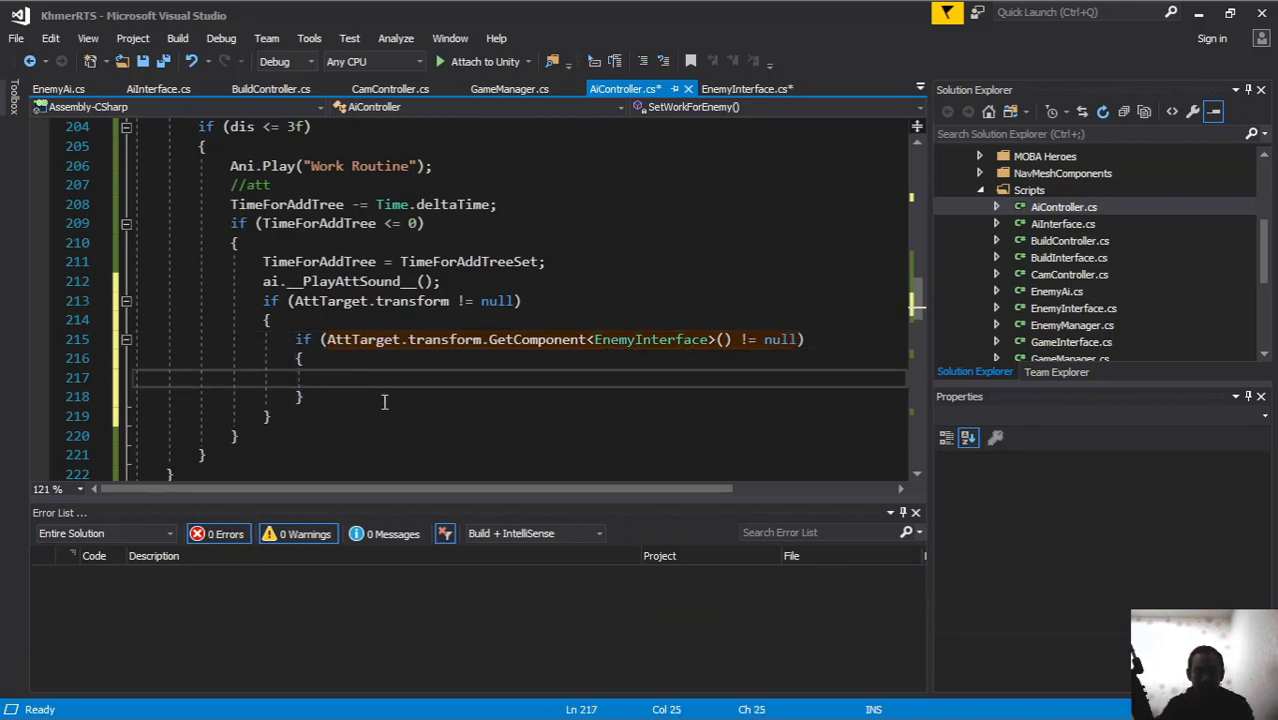
# Step: Add a nested if (!AttTarget.transform.GetComponent<EnemyInterface>().IsDie) block
pyautogui.write('if')
pyautogui.press('Tab')
pyautogui.press('Tab')
pyautogui.write('a')
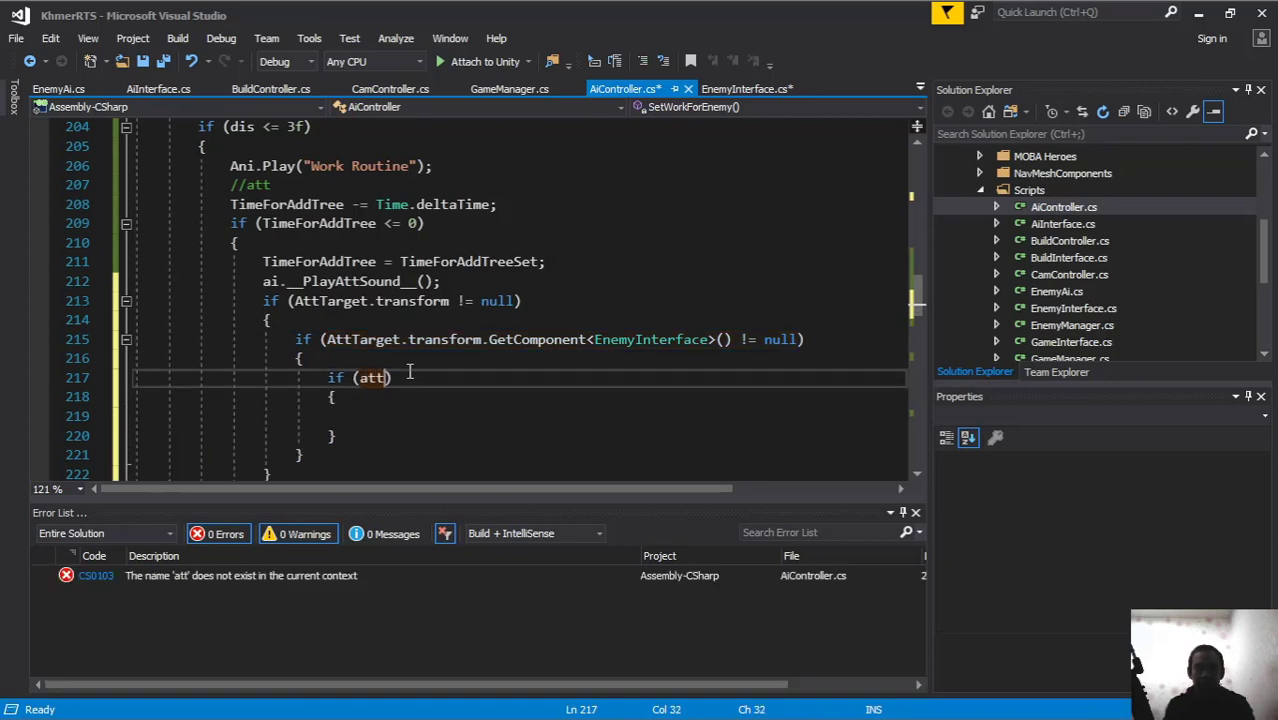
pyautogui.write('.transform.getco')
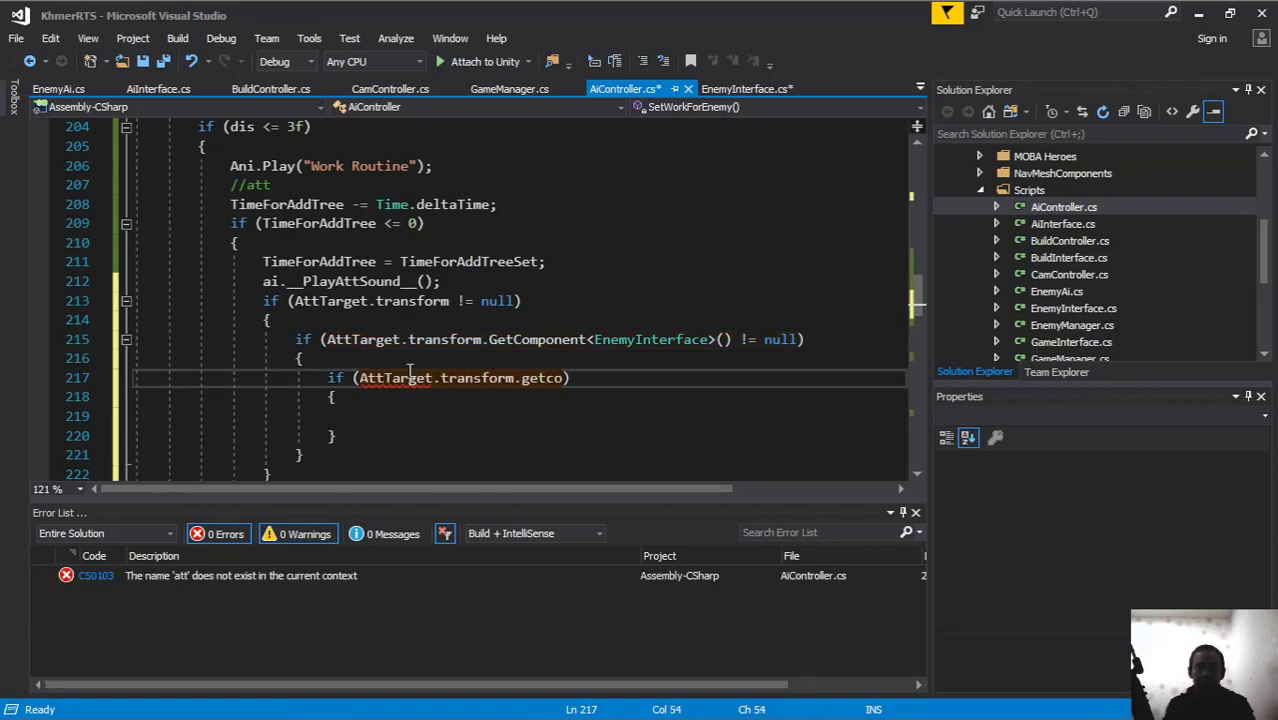
pyautogui.press('Tab')
pyautogui.write('<ene')
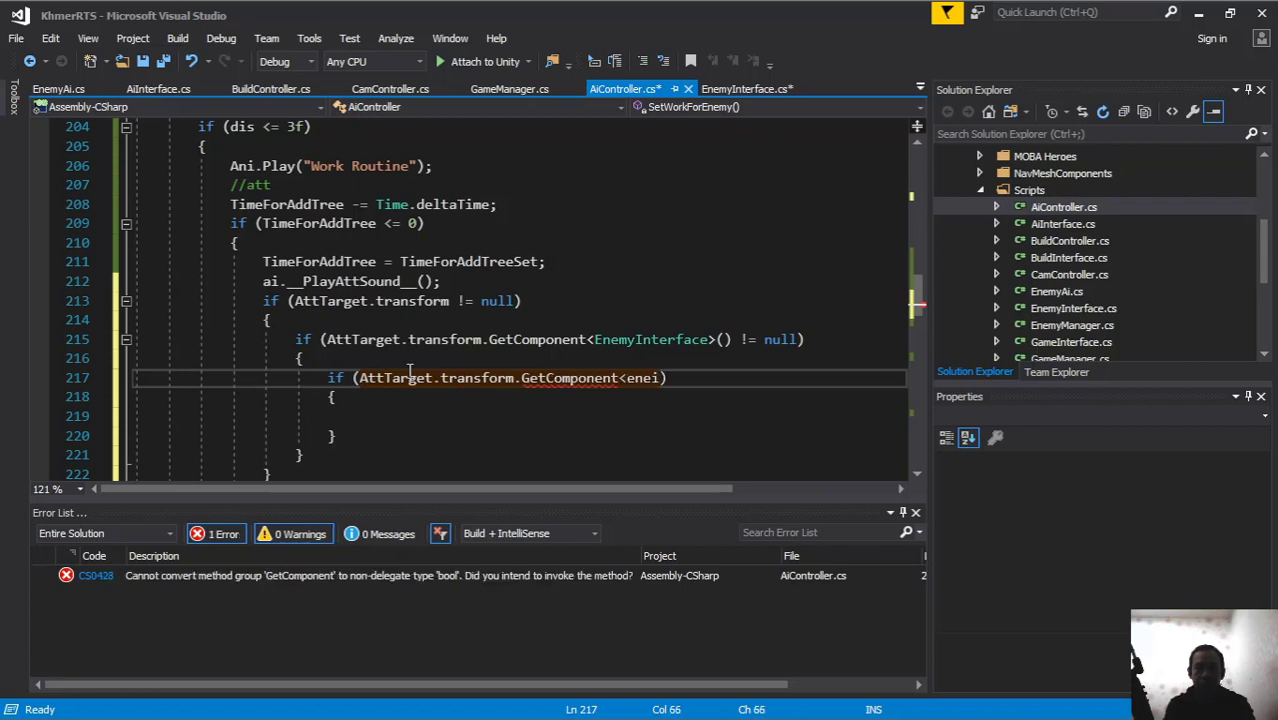
pyautogui.write('myin')
pyautogui.press('Tab')
pyautogui.write('>')
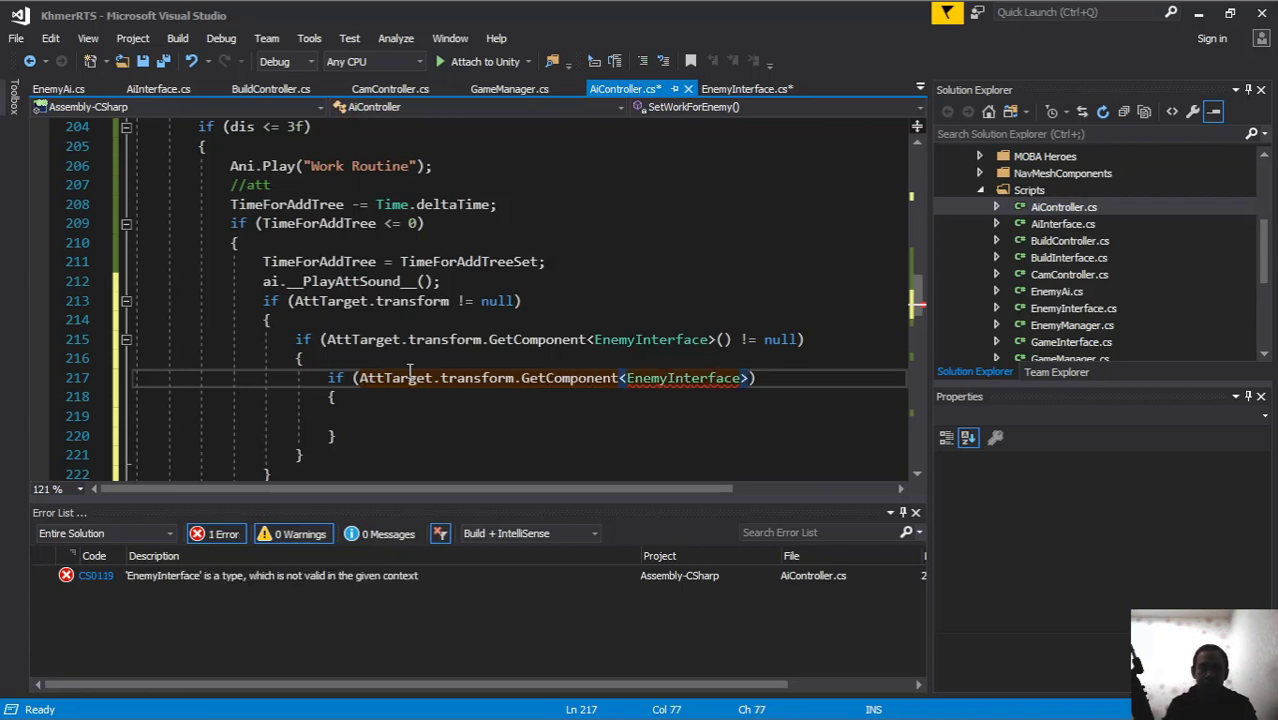
pyautogui.write('().i')
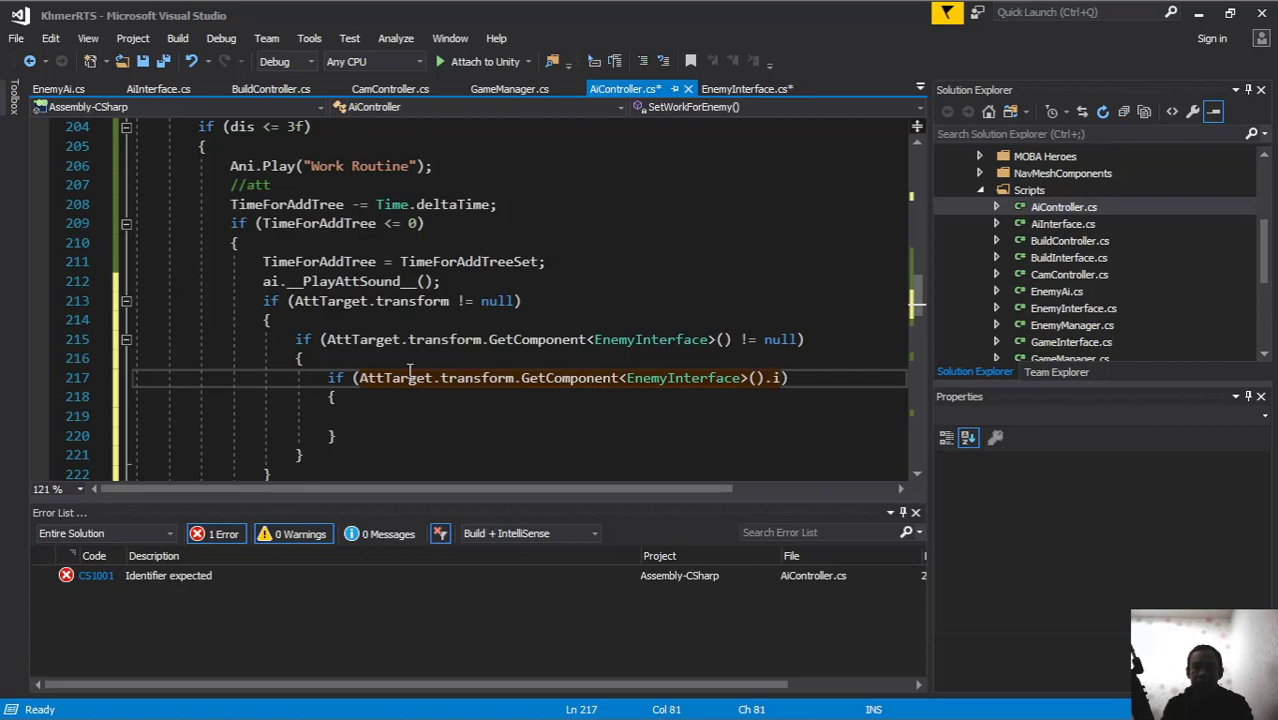
pyautogui.write('s')
pyautogui.press('Tab')
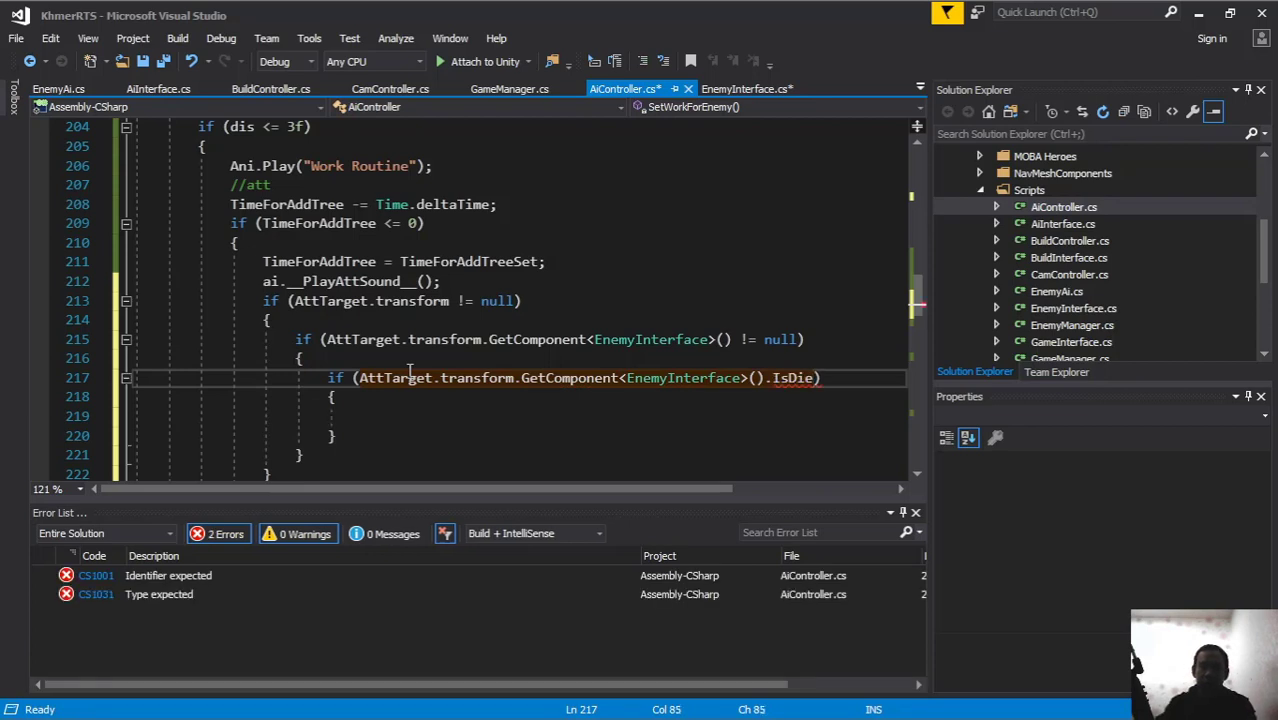
pyautogui.click(360, 378)
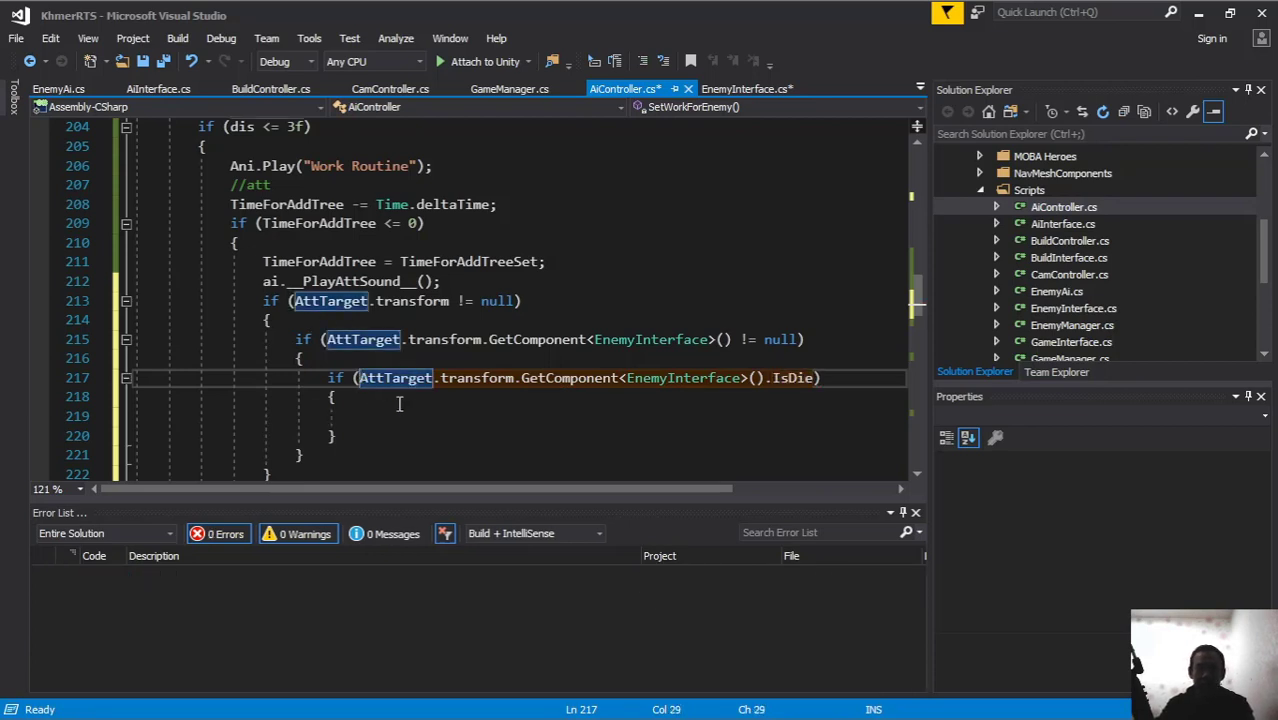
pyautogui.write('!')
# Step: Paste the EnemyInterface and Decrease_Hp statements into the IsDie block
pyautogui.click(390, 416)
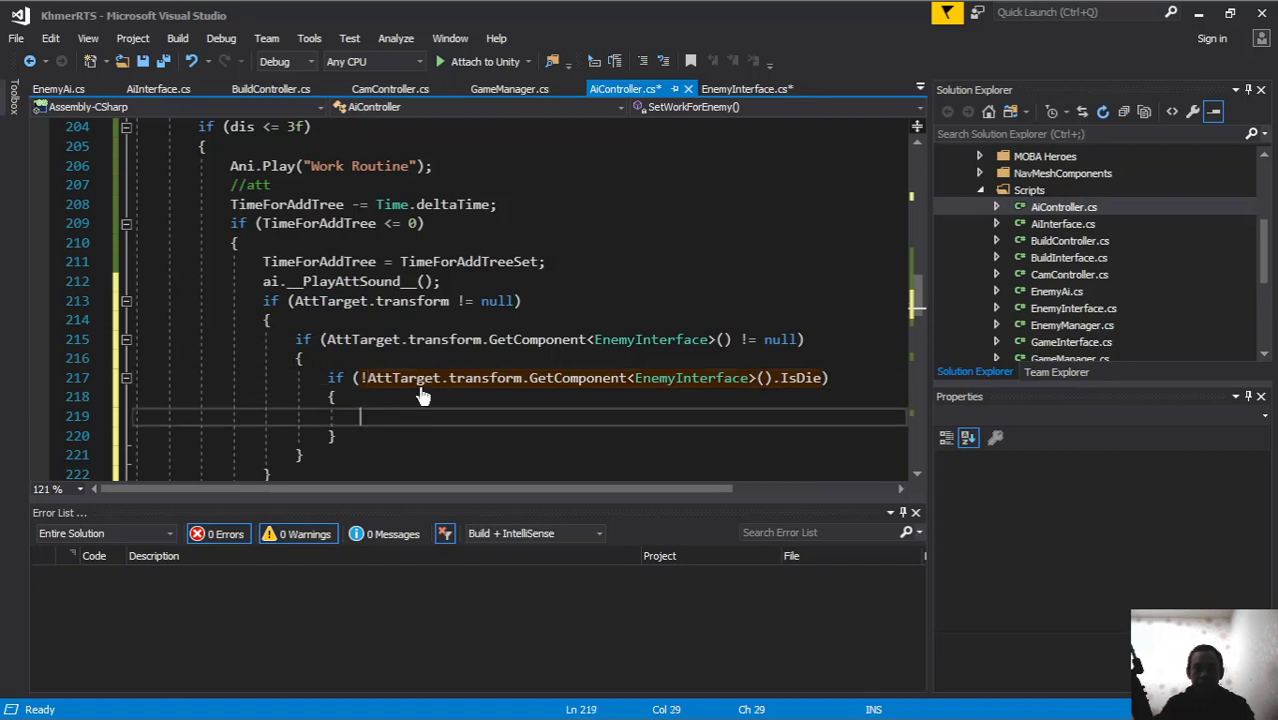
pyautogui.write('var Ei = AttTarget.transform.GetComponent<EnemyInterface>(); Ei.Decrease_Hp(Random.Range(DamageMin, DamageMax));')
pyautogui.scroll(-1, 528, 241)
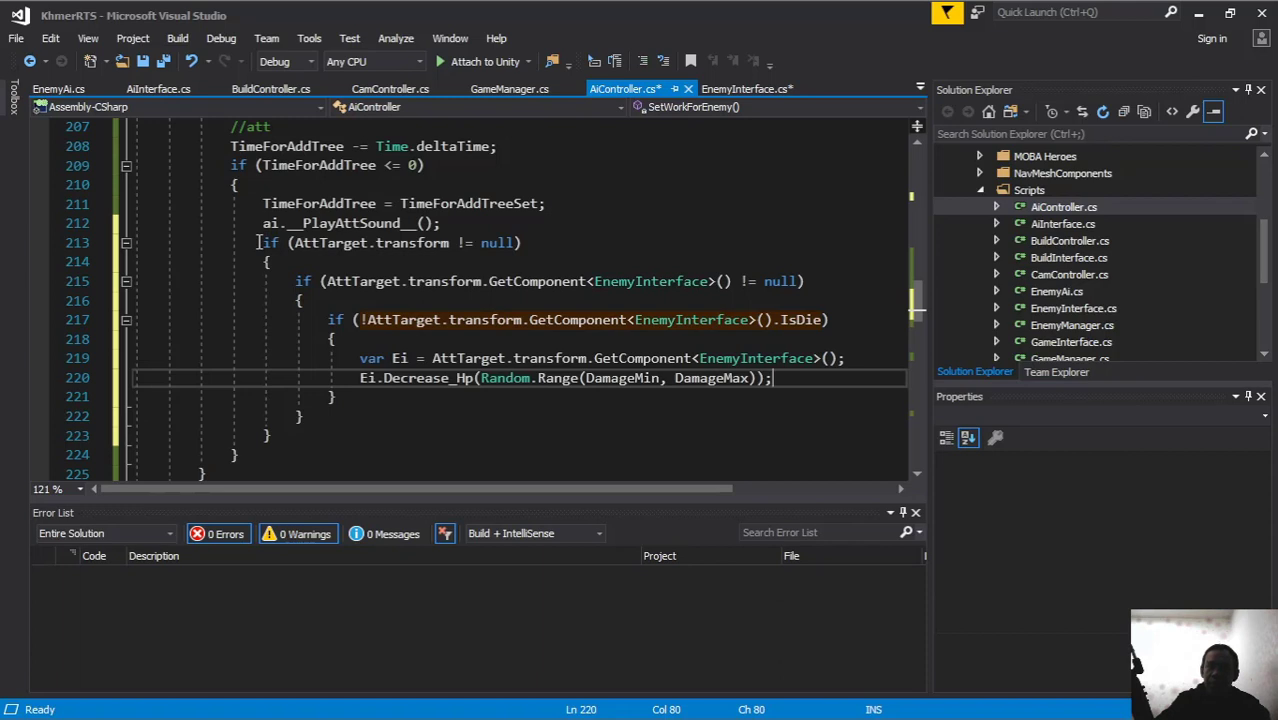
# Step: Review the nested transform, EnemyInterface and IsDie conditions by selecting each
pyautogui.moveTo(258, 242); pyautogui.dragTo(572, 244)
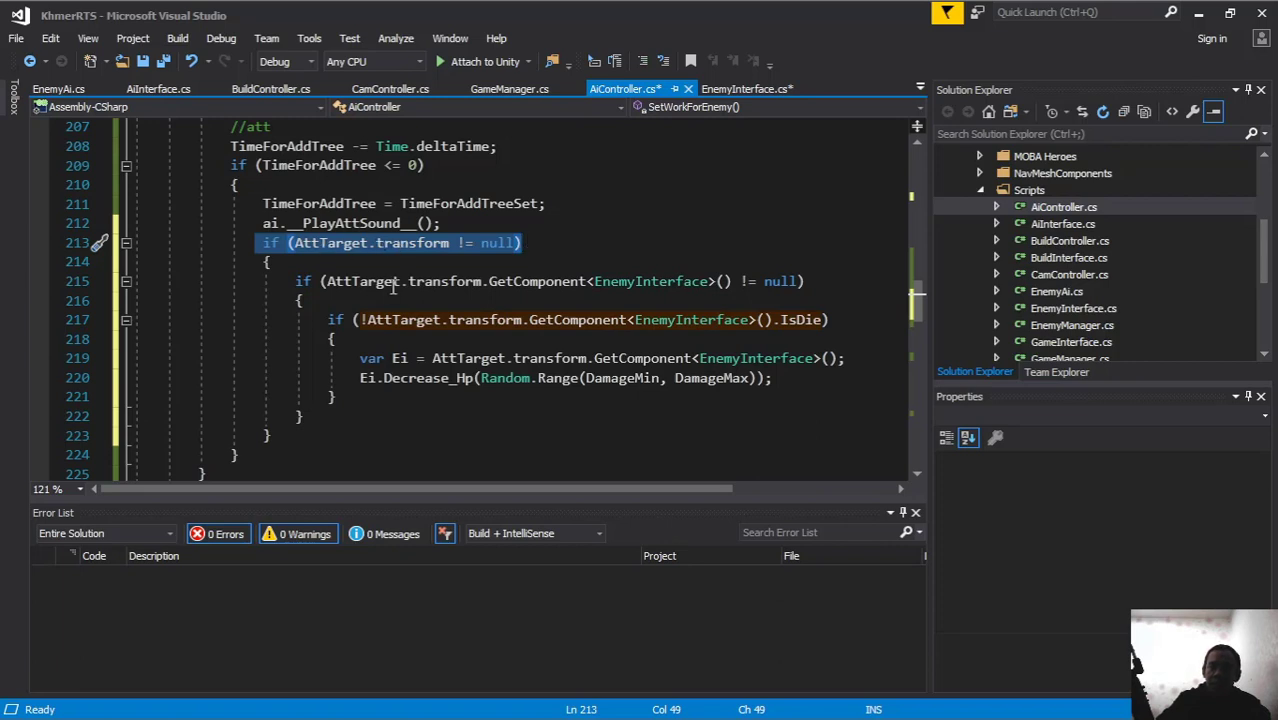
pyautogui.moveTo(296, 281)
pyautogui.mouseDown()
pyautogui.moveTo(800, 380)
pyautogui.moveTo(786, 430)
pyautogui.mouseUp()
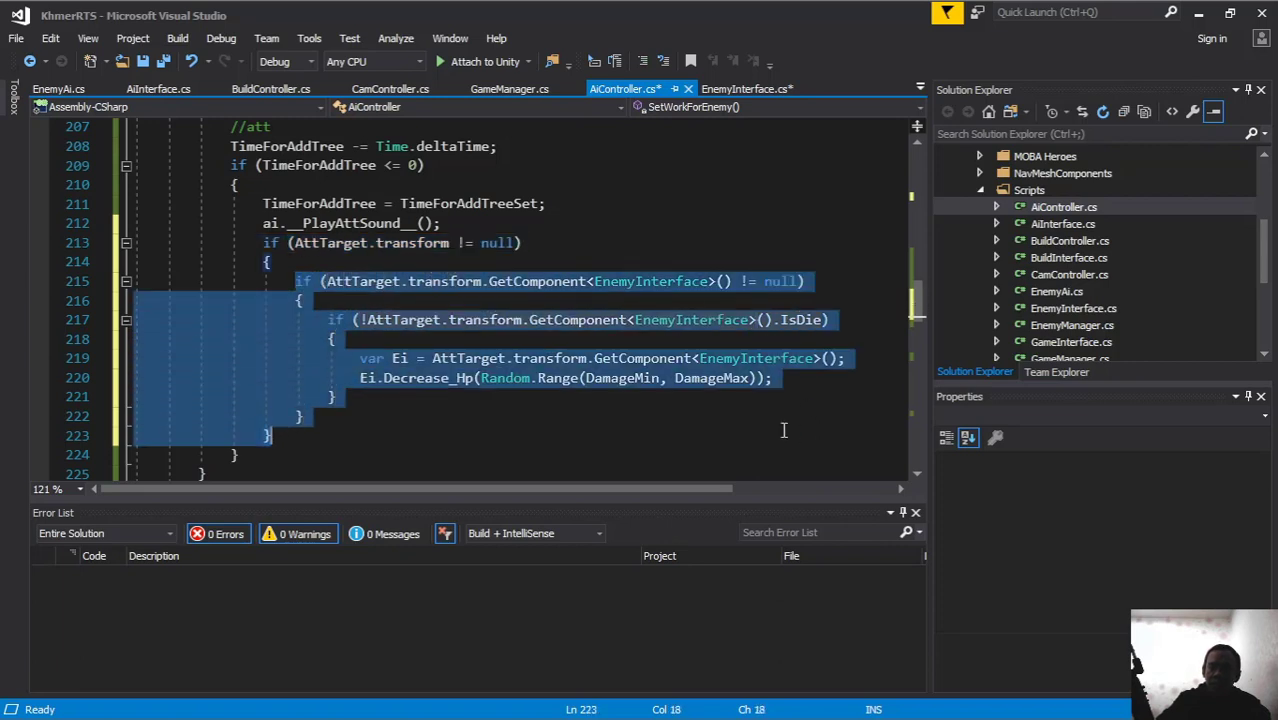
pyautogui.click(296, 281)
pyautogui.moveTo(296, 281)
pyautogui.mouseDown()
pyautogui.moveTo(804, 281)
pyautogui.moveTo(569, 281)
pyautogui.moveTo(804, 284)
pyautogui.moveTo(806, 298)
pyautogui.mouseUp()
pyautogui.moveTo(325, 319)
pyautogui.mouseDown()
pyautogui.moveTo(490, 320)
pyautogui.moveTo(852, 387)
pyautogui.moveTo(304, 416)
pyautogui.mouseUp()
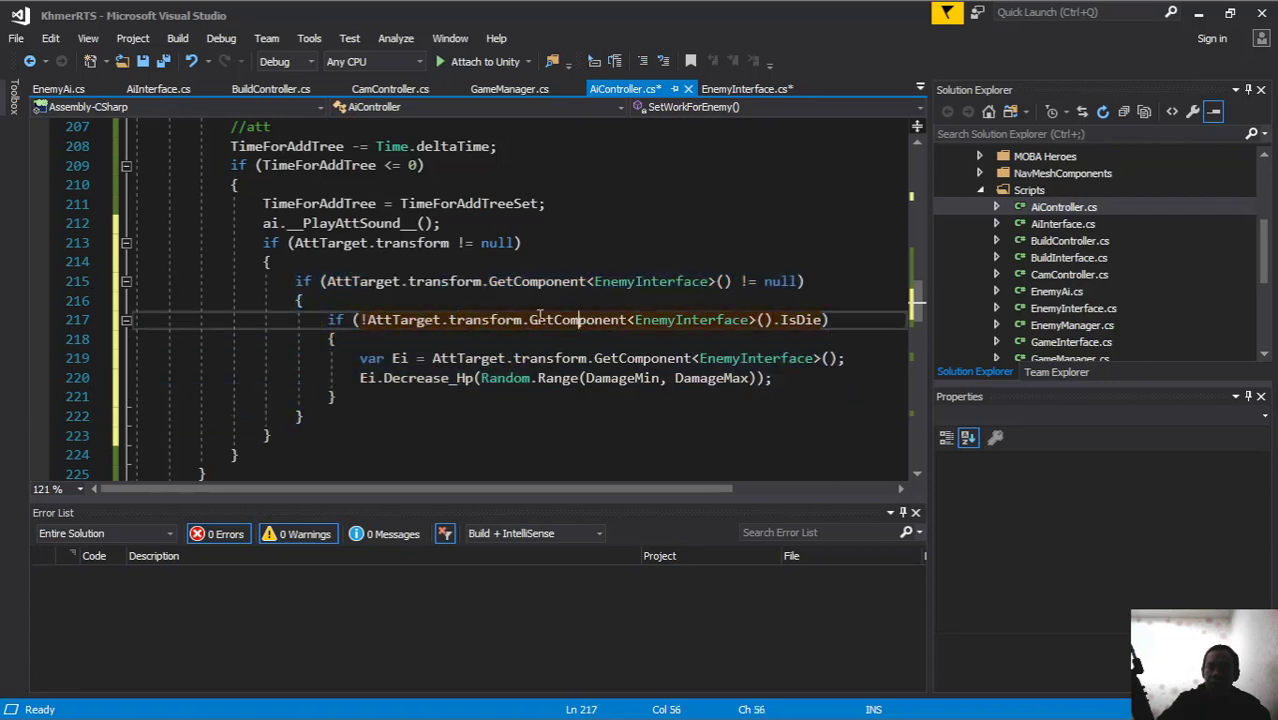
pyautogui.click(610, 319)
pyautogui.moveTo(325, 319); pyautogui.dragTo(865, 320)
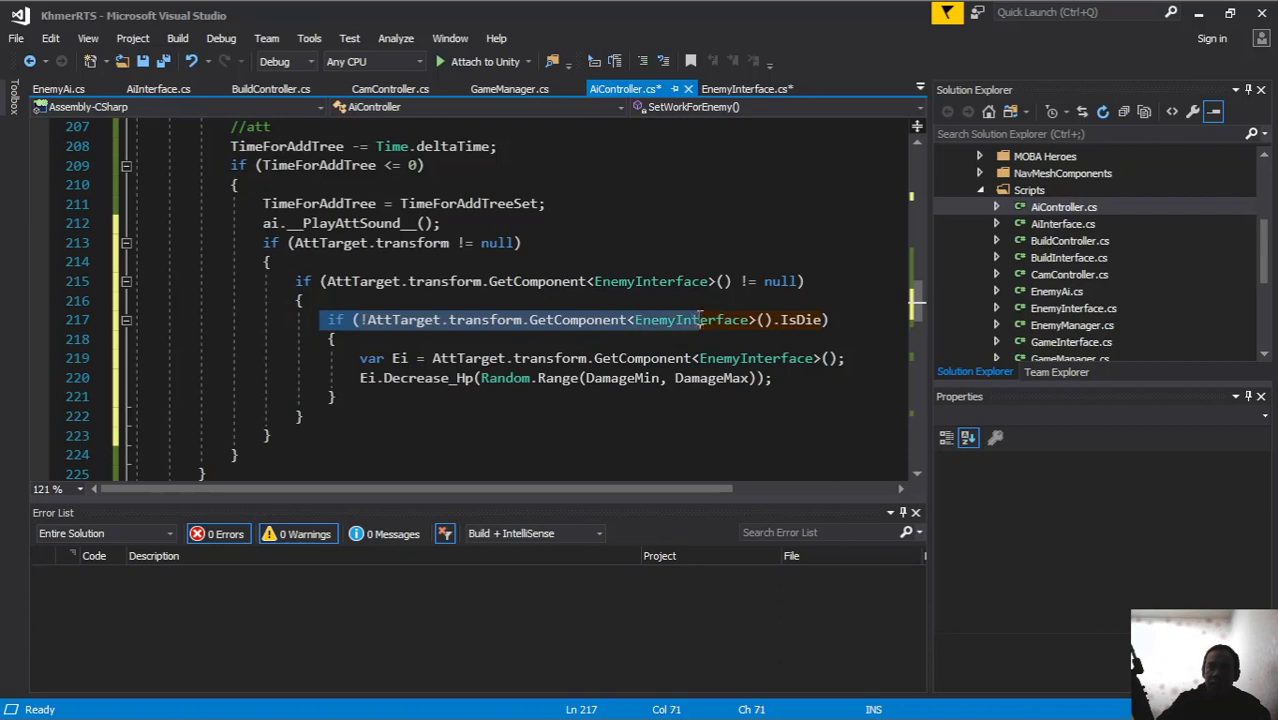
pyautogui.click(865, 320)
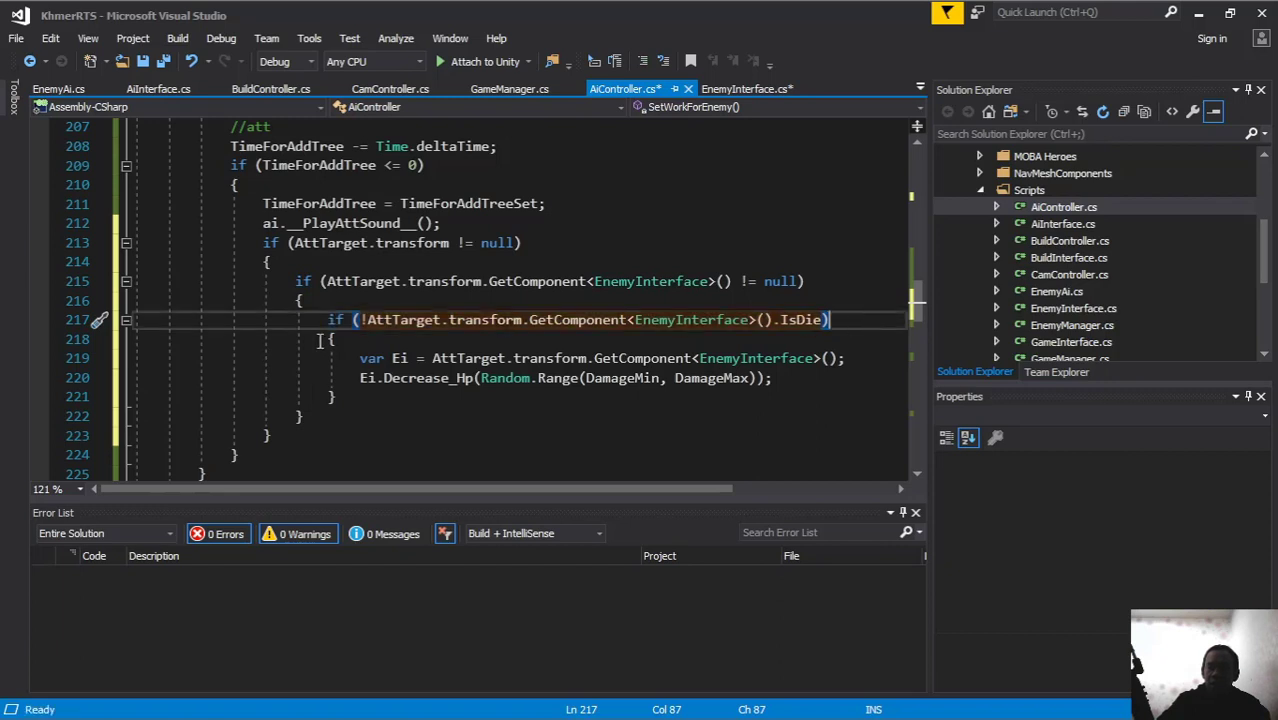
# Step: Remove the negation before AttTarget on line 217 and place the caret after the block
pyautogui.click(366, 319)
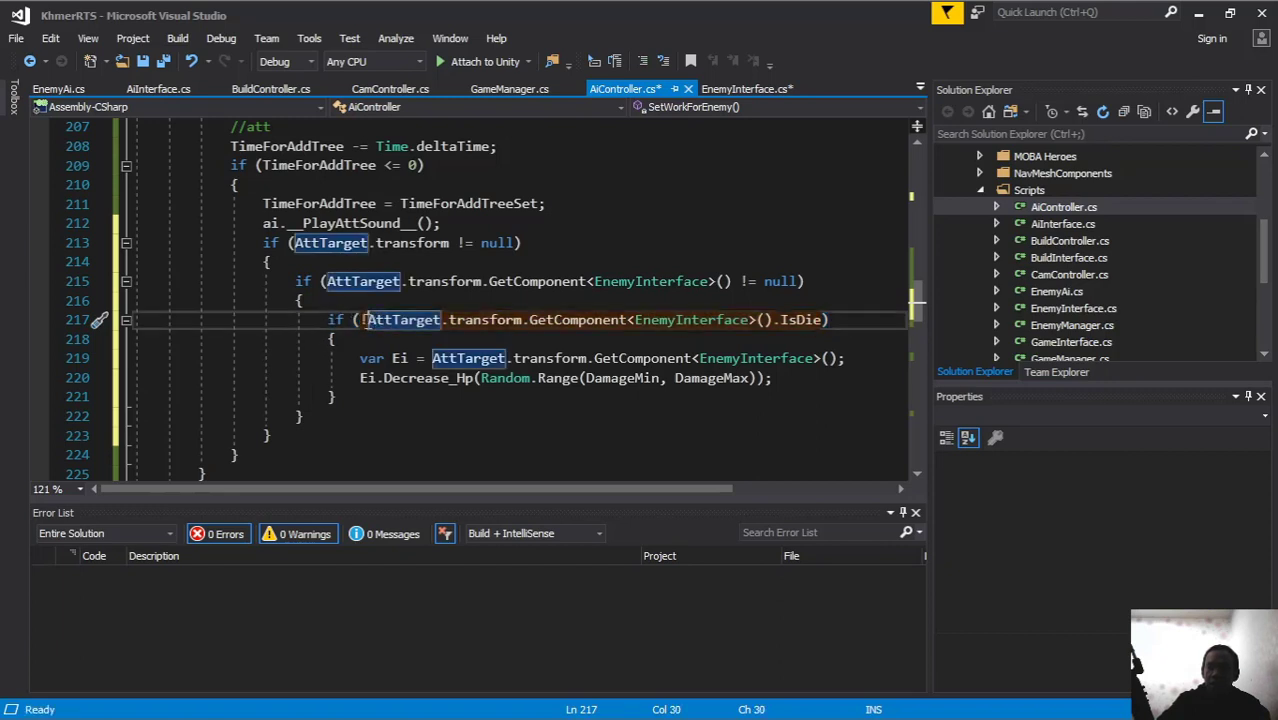
pyautogui.press('BackSpace')
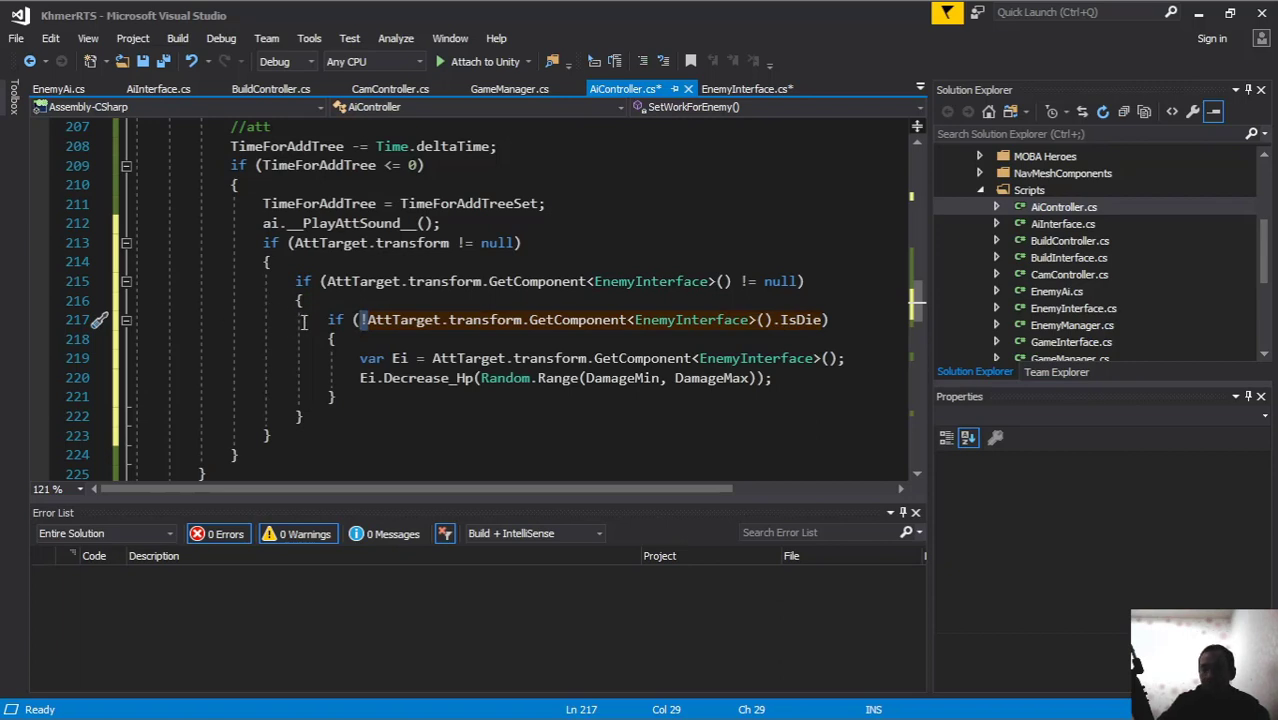
pyautogui.moveTo(776, 322); pyautogui.dragTo(798, 334)
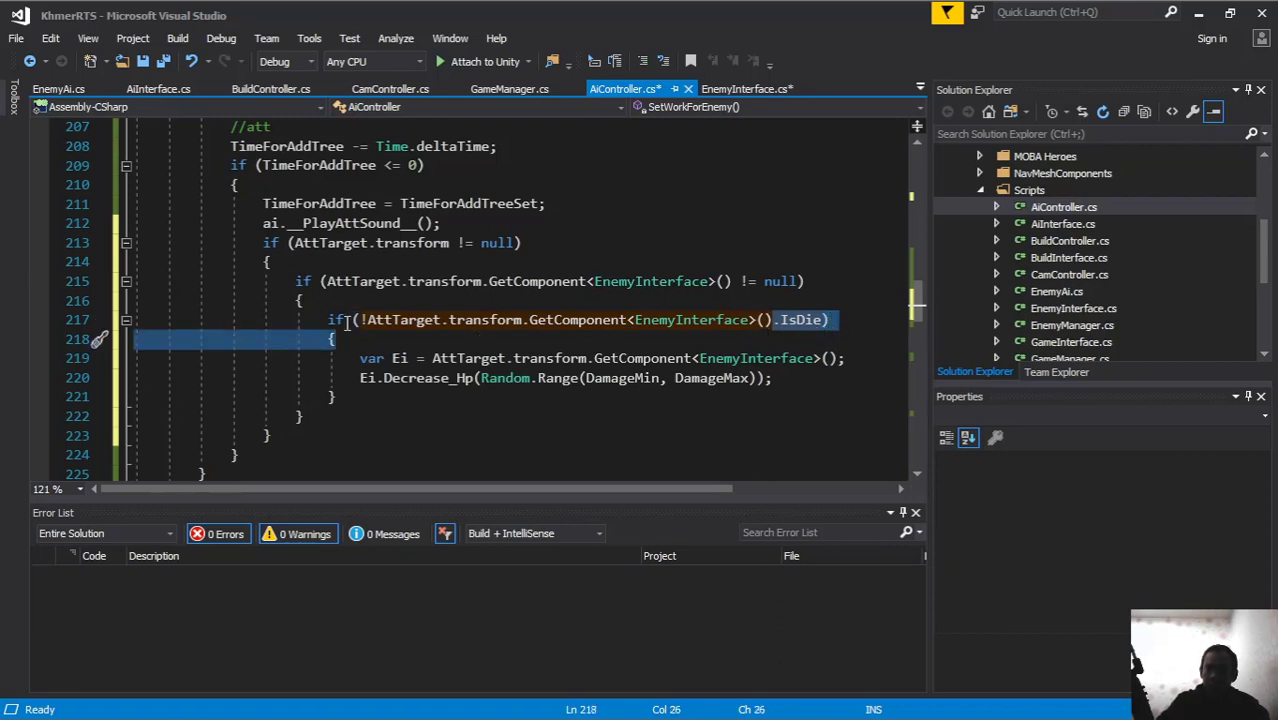
pyautogui.moveTo(362, 358)
pyautogui.mouseDown()
pyautogui.moveTo(877, 364)
pyautogui.moveTo(869, 386)
pyautogui.mouseUp()
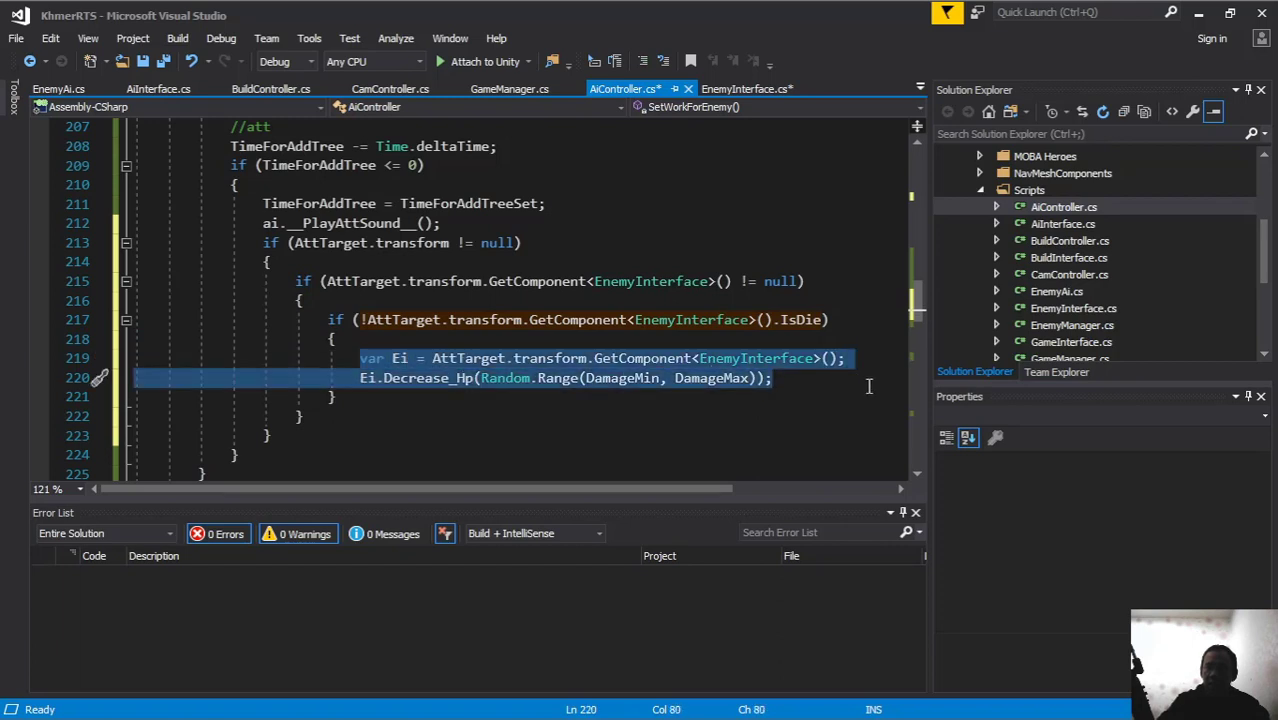
pyautogui.scroll(-1, 450, 354)
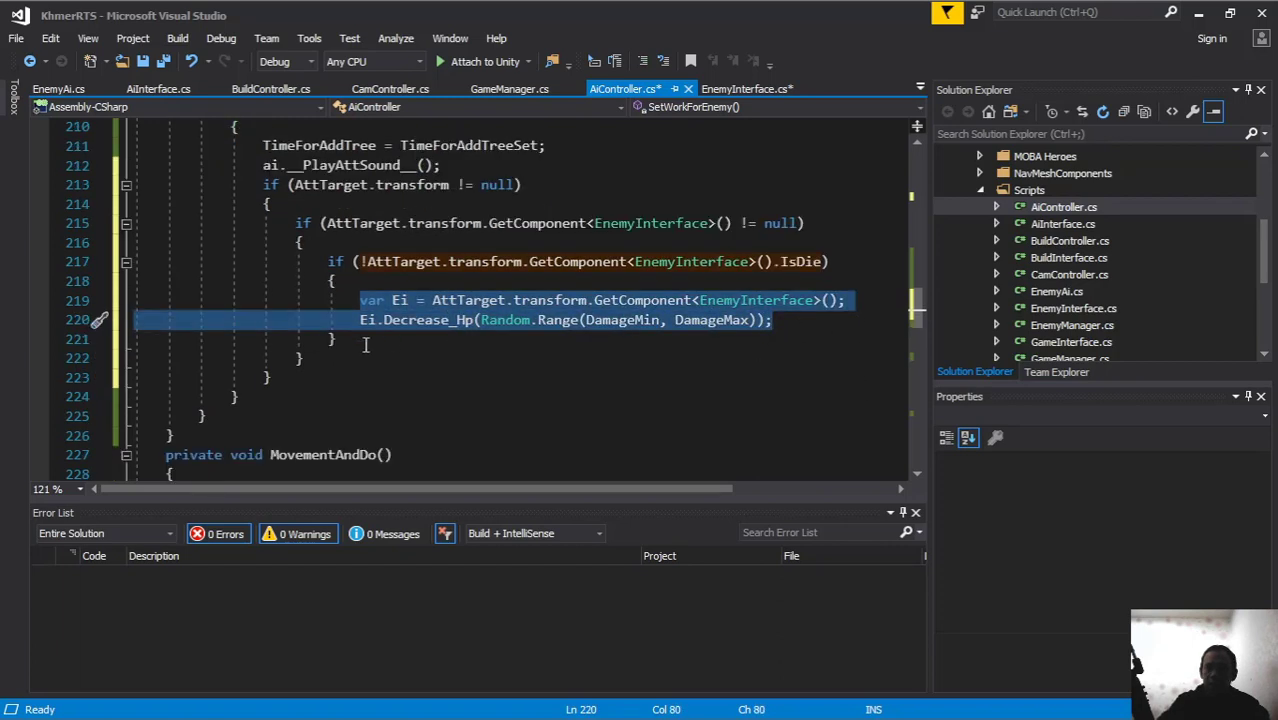
pyautogui.click(467, 346)
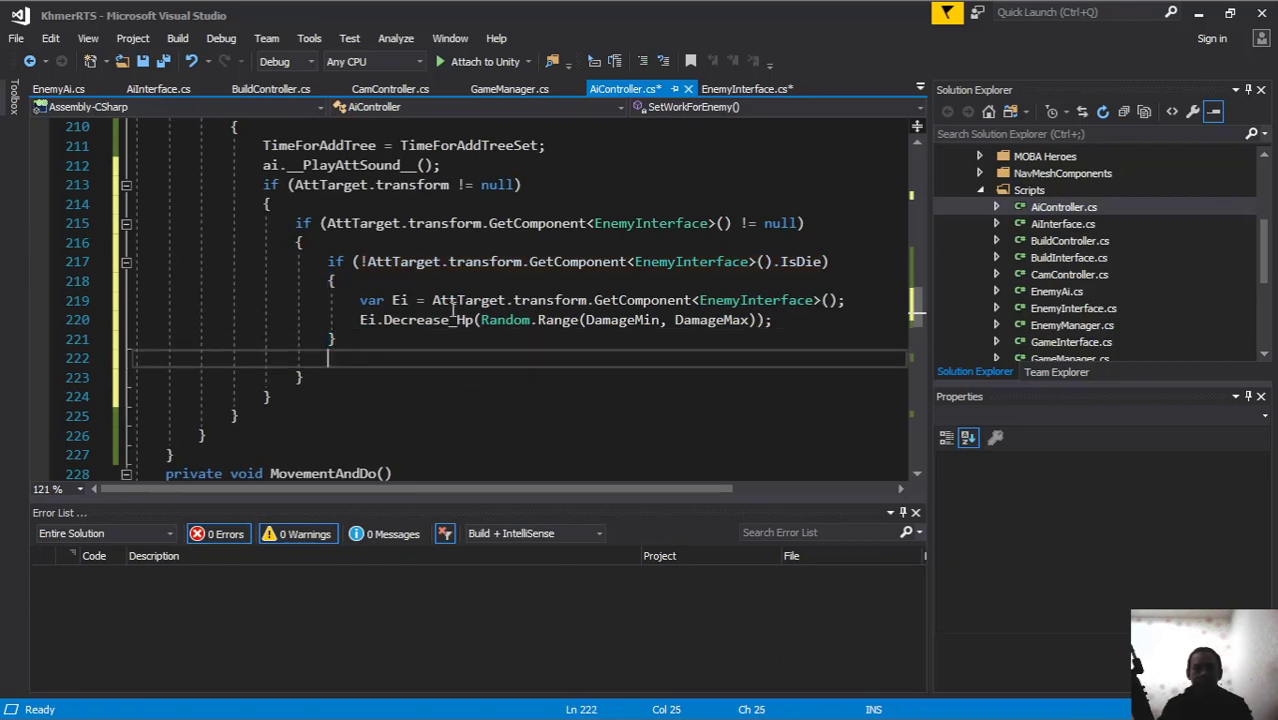
# Step: Add an empty else branch after the IsDie block
pyautogui.press('Return')
pyautogui.write('else')
pyautogui.press('Return')
pyautogui.write('{')
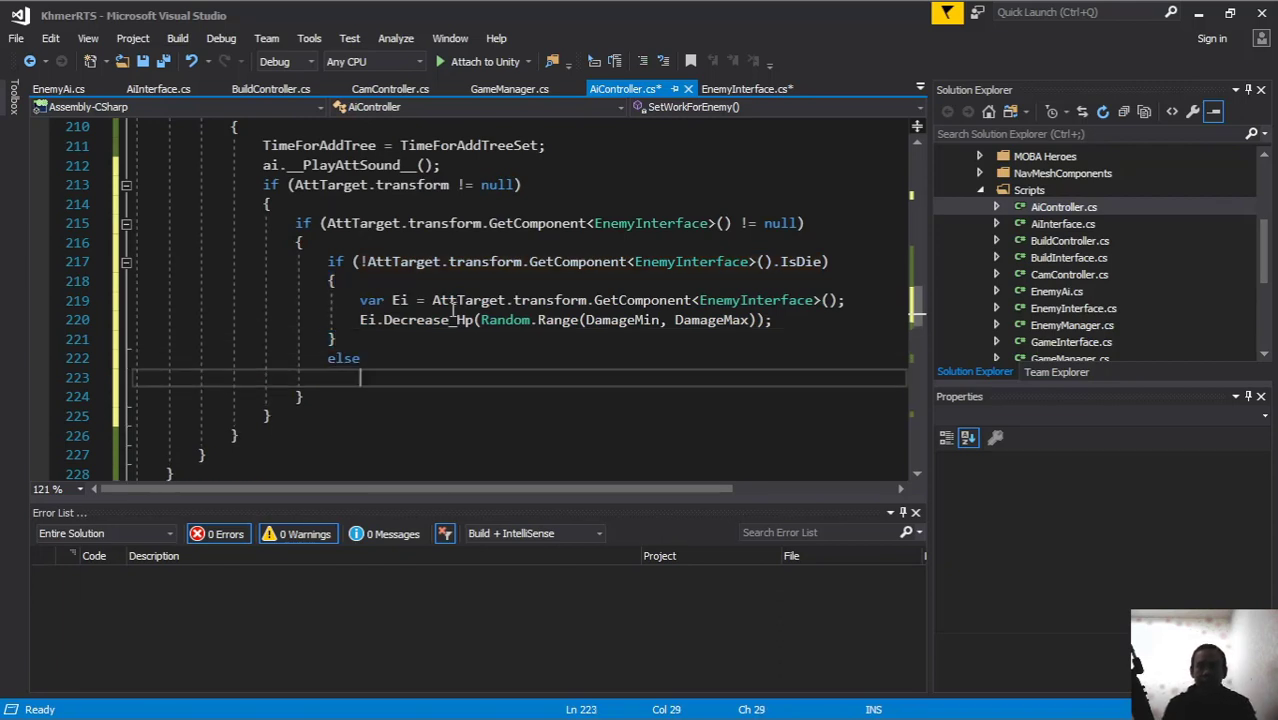
pyautogui.press('Return')
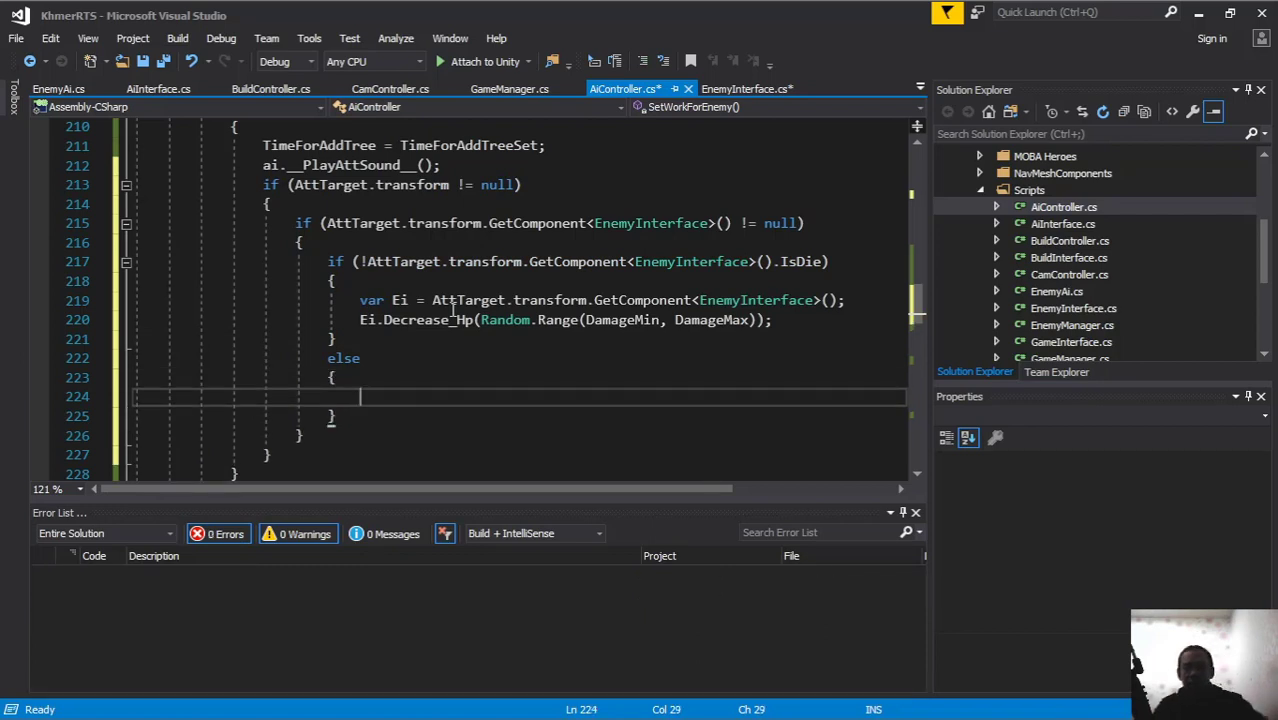
pyautogui.click(361, 262)
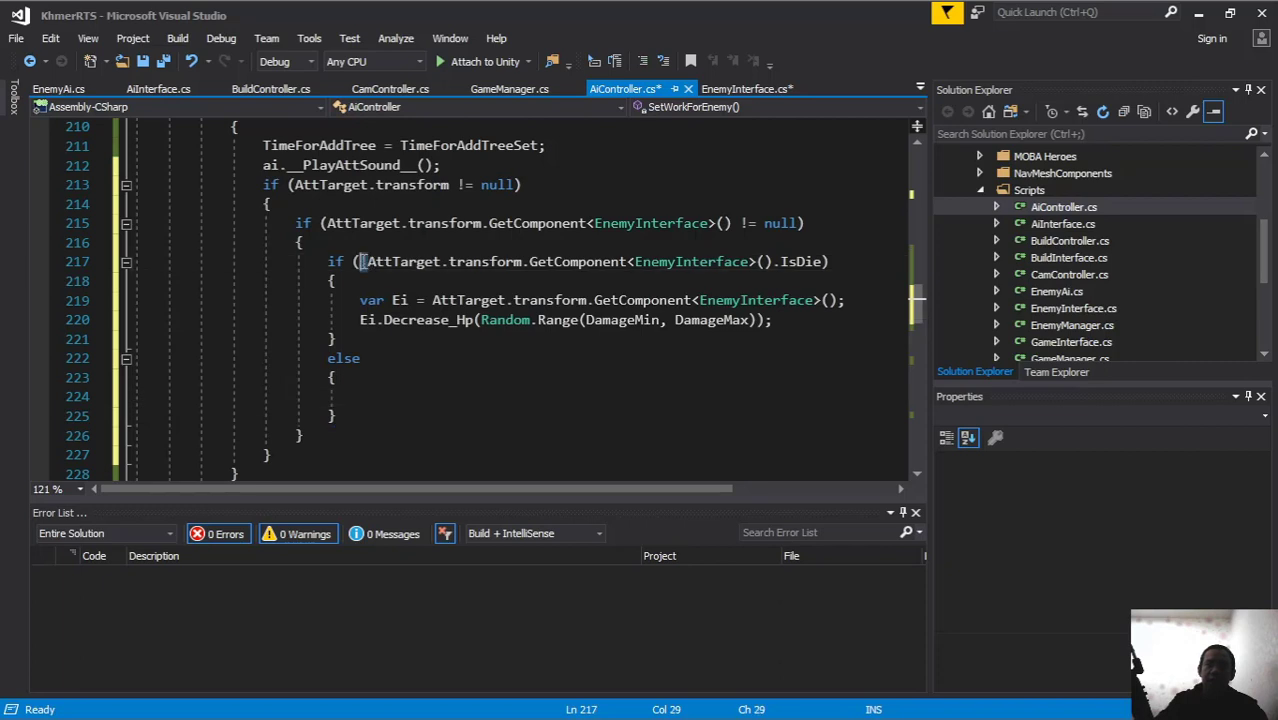
pyautogui.moveTo(361, 262); pyautogui.dragTo(830, 263)
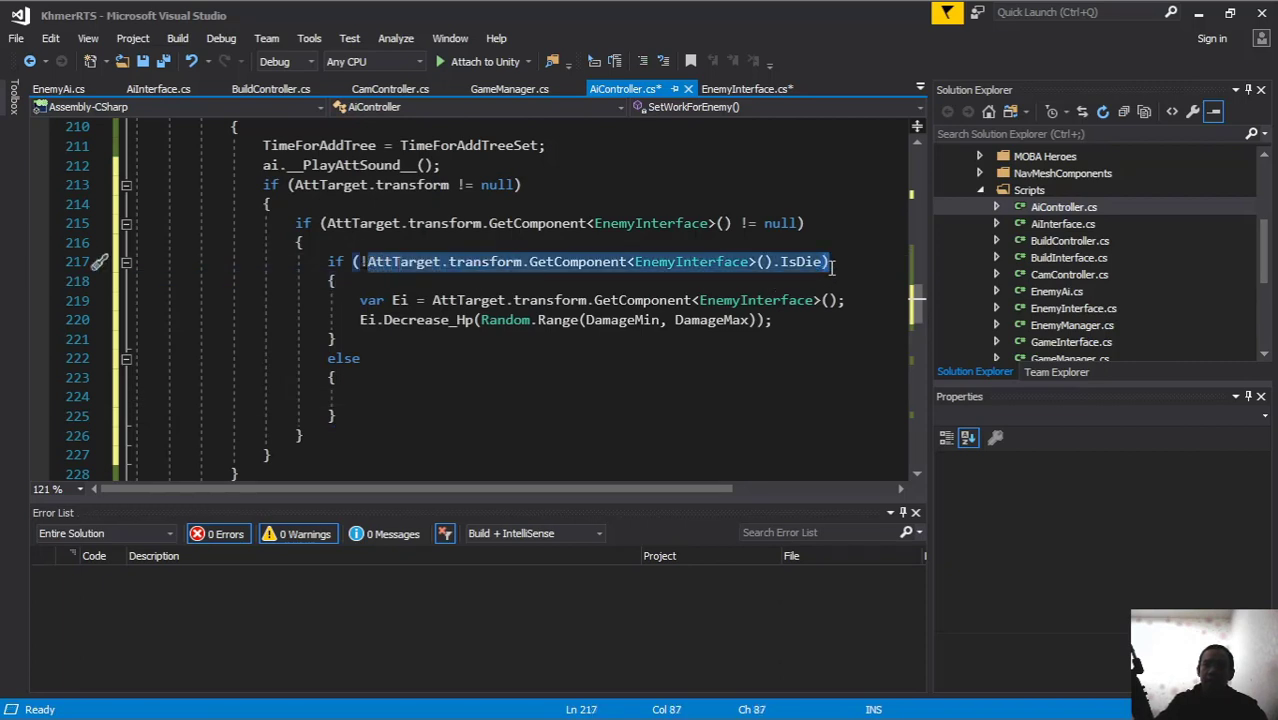
pyautogui.click(383, 396)
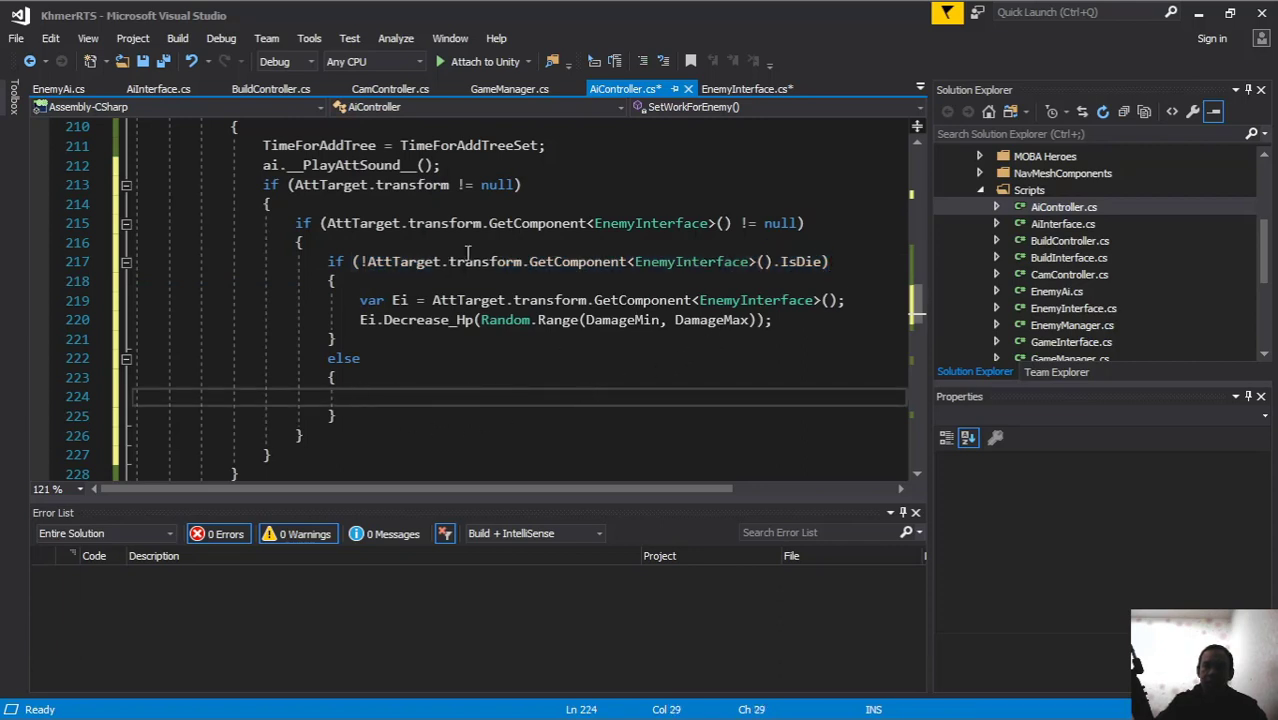
pyautogui.moveTo(326, 223); pyautogui.dragTo(408, 223)
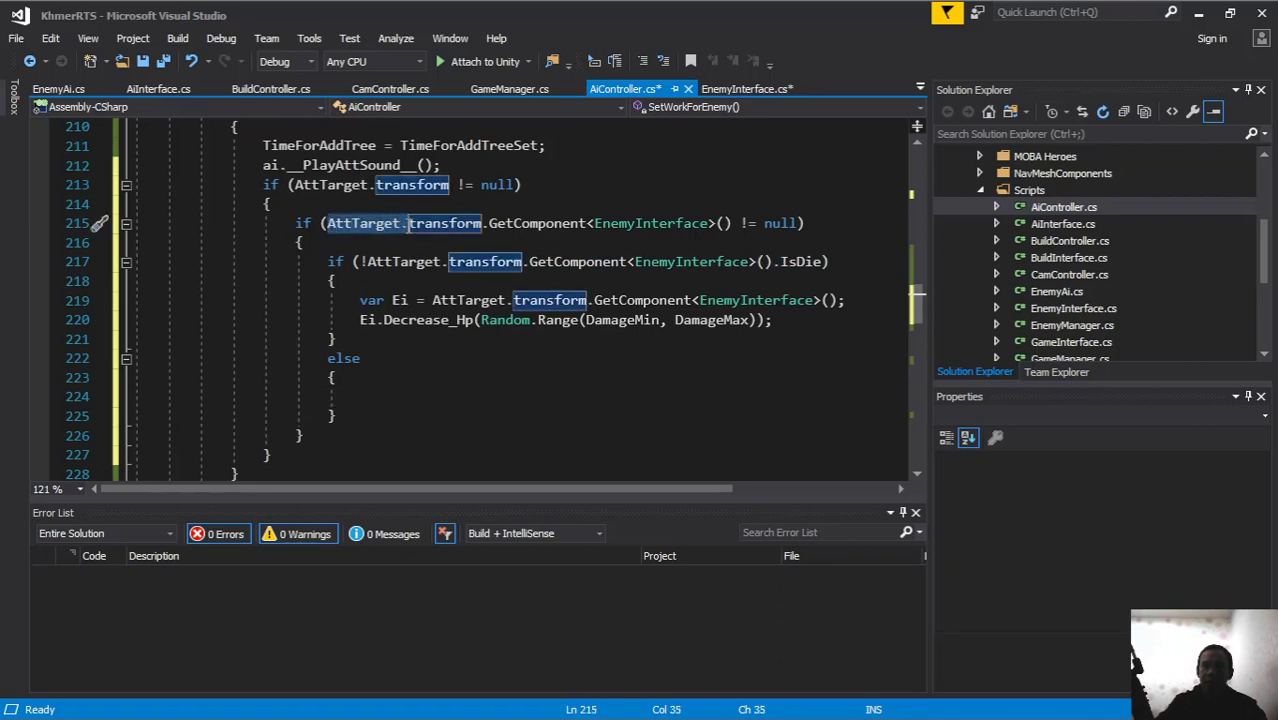
pyautogui.click(373, 396)
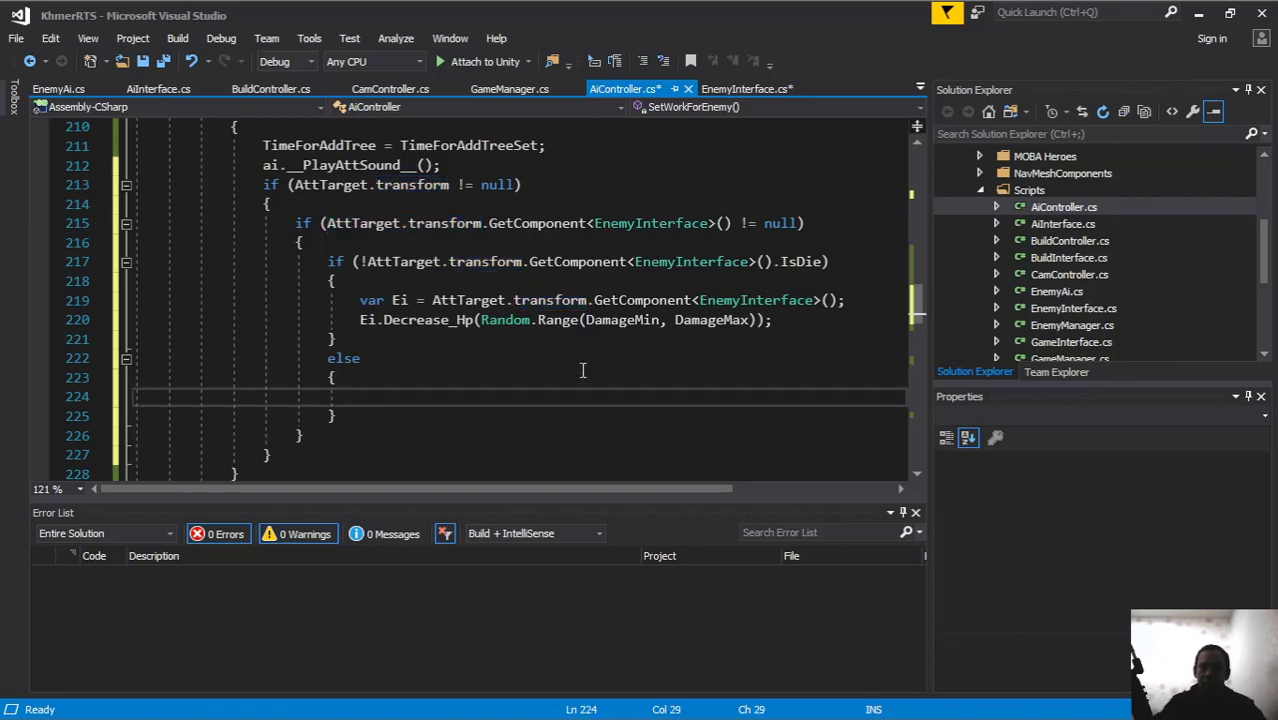
# Step: Inside else, write AttTarget = new RaycastHit(); and Ani.Play("idle"
pyautogui.write('att')
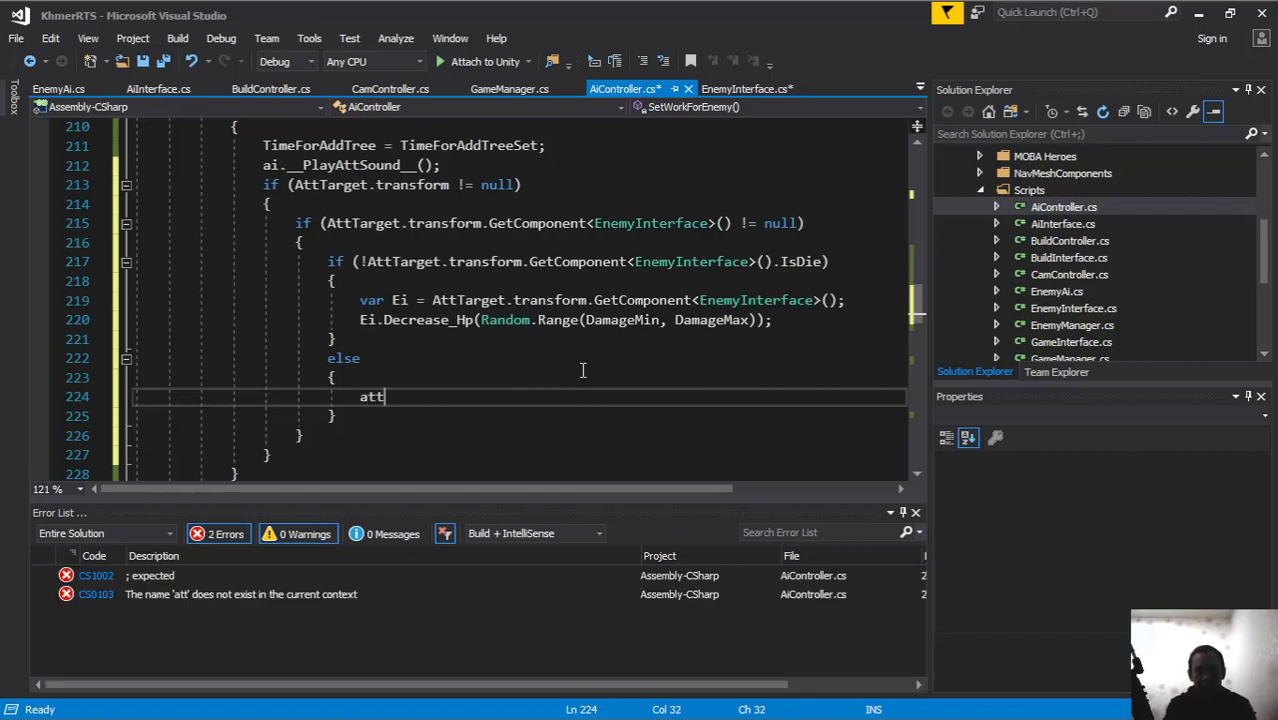
pyautogui.press('Tab')
pyautogui.write('= new')
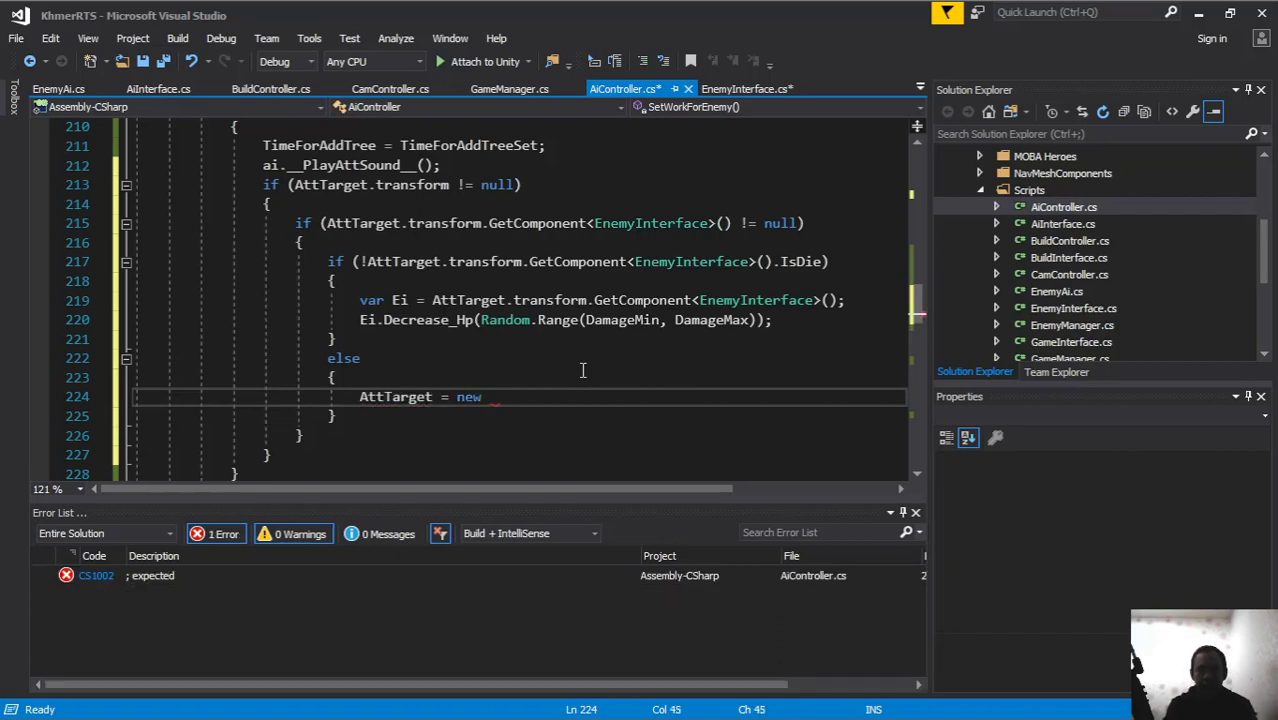
pyautogui.press('Tab')
pyautogui.write('();')
pyautogui.press('Return')
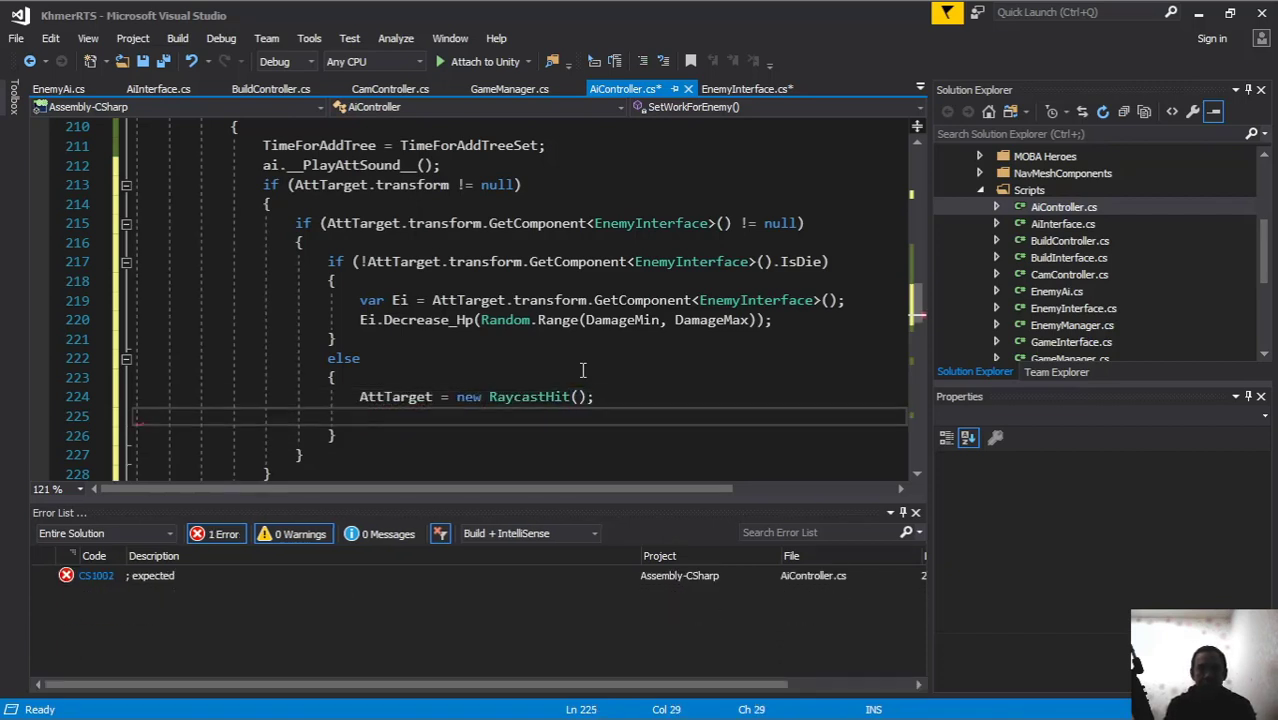
pyautogui.write('ani')
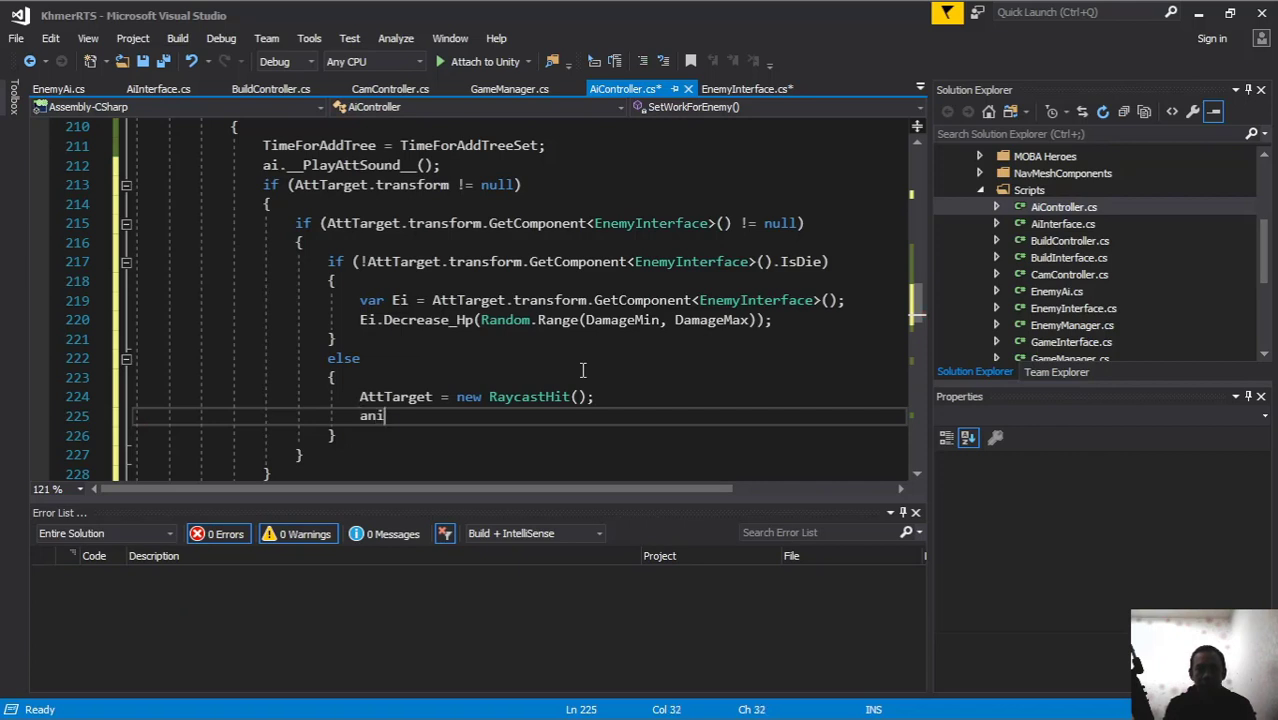
pyautogui.write('.play(')
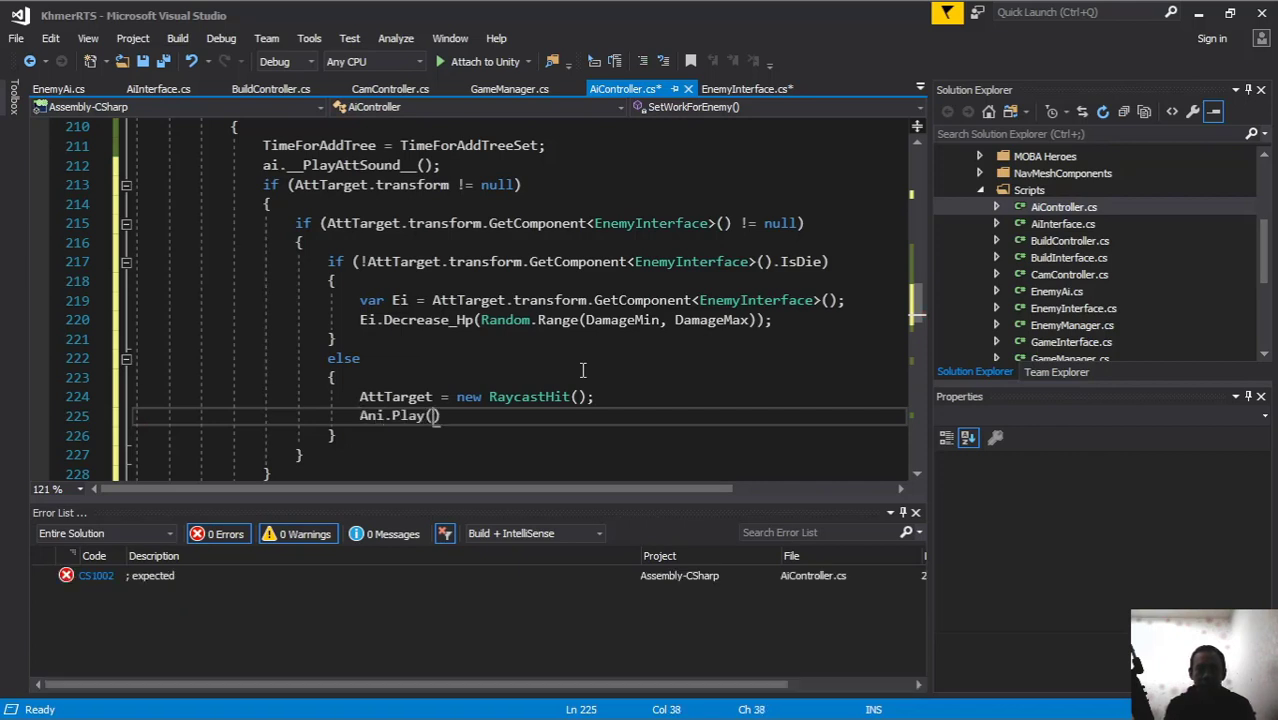
pyautogui.write('"')
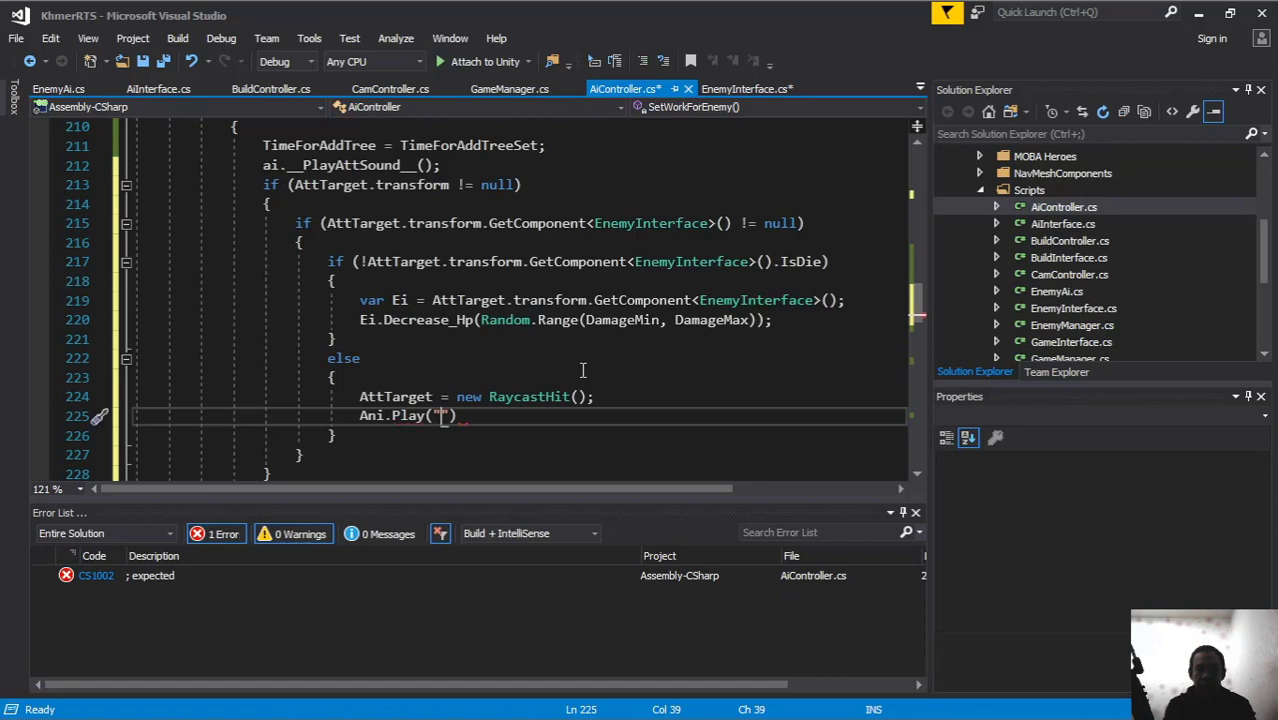
pyautogui.write('idle')
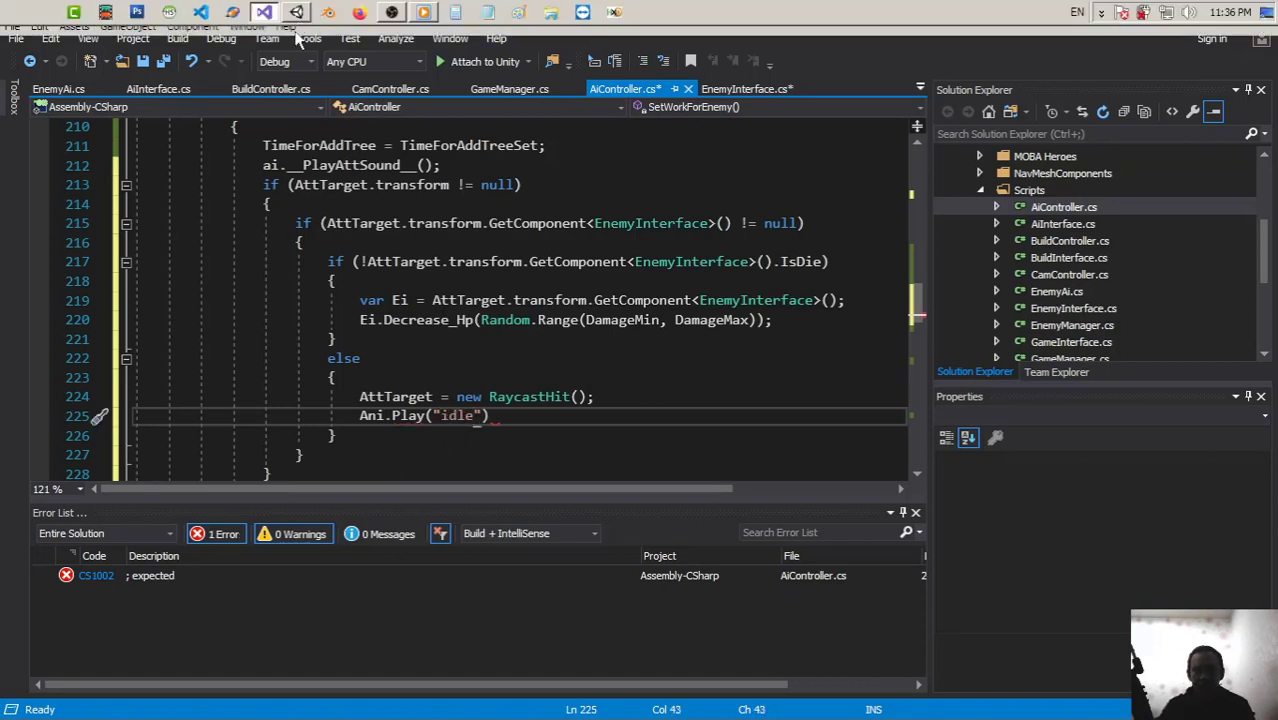
pyautogui.hotkey('alt', 'Tab')
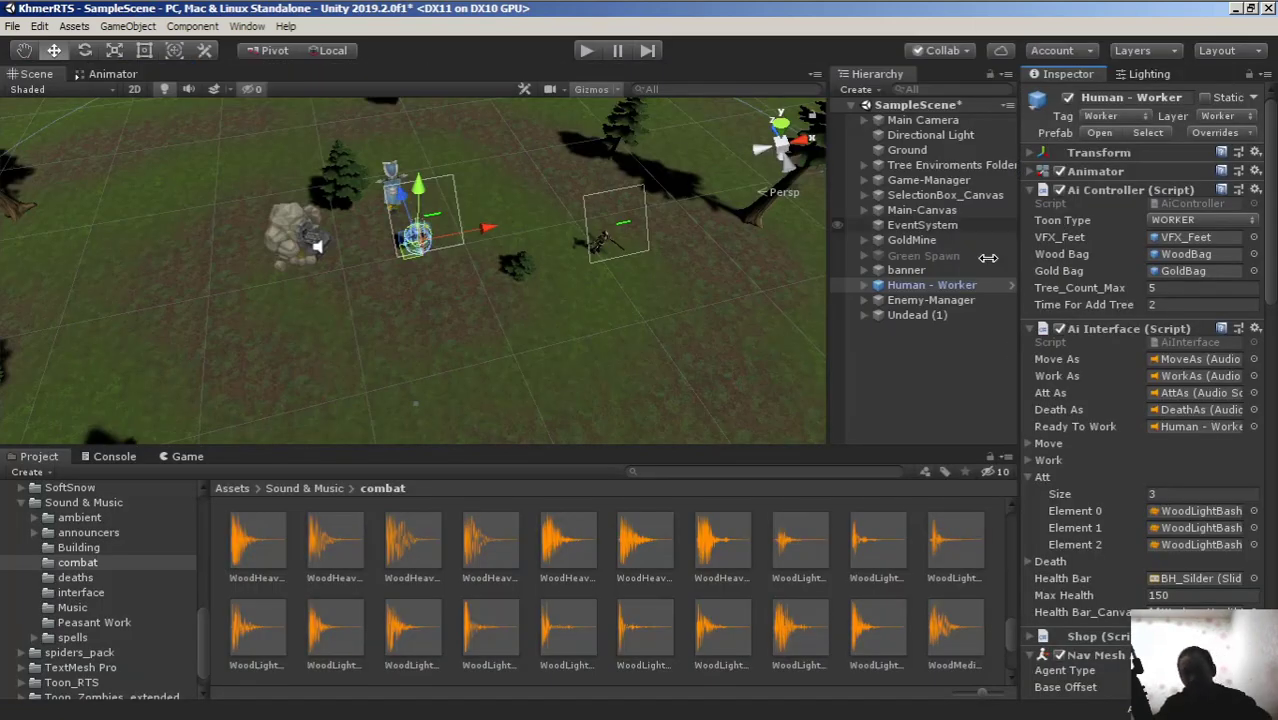
# Step: Select Human - Worker and inspect its Animator graph to confirm the state is named Idle
pyautogui.click(928, 284)
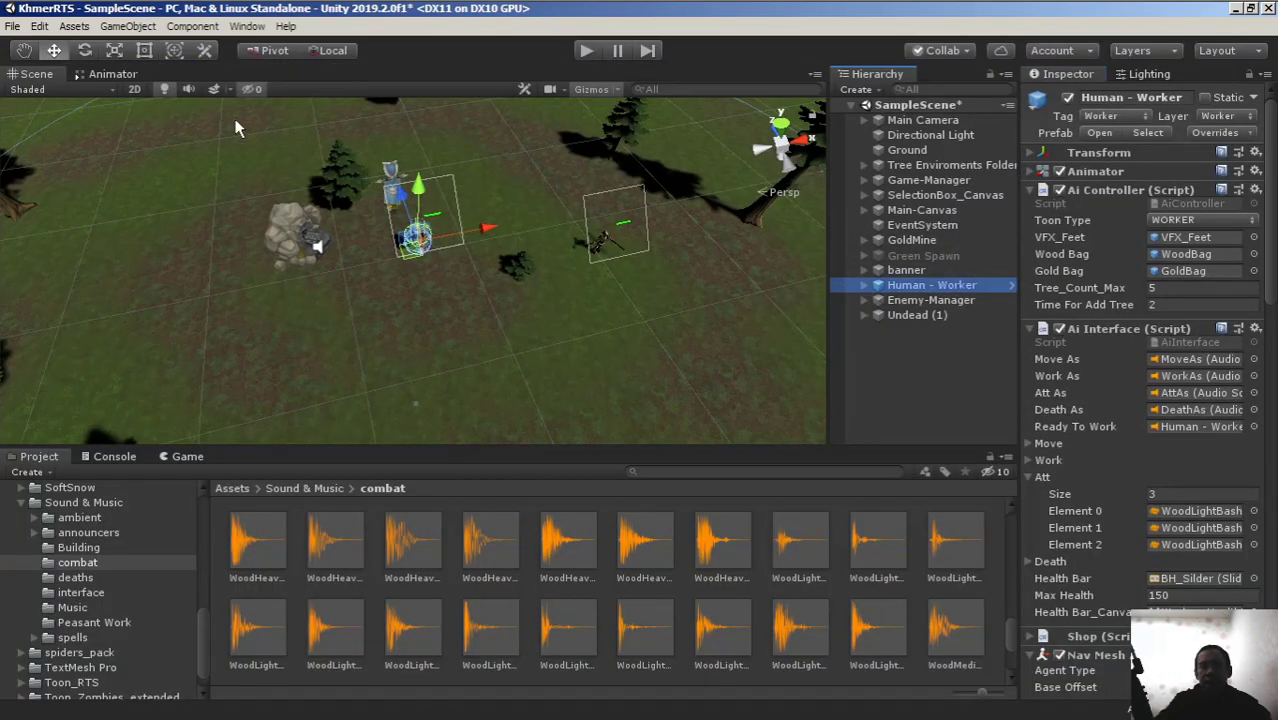
pyautogui.click(112, 74)
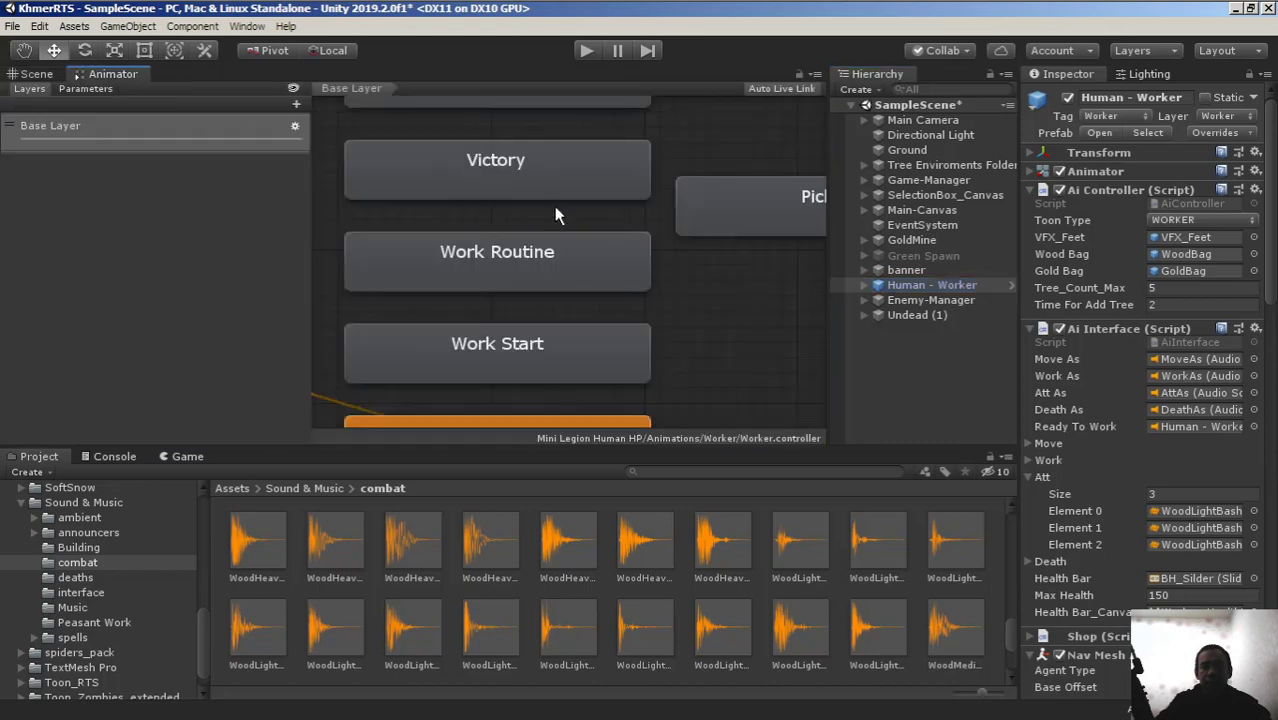
pyautogui.scroll(-5, 548, 206)
pyautogui.scroll(3, 545, 253)
pyautogui.scroll(2, 504, 363)
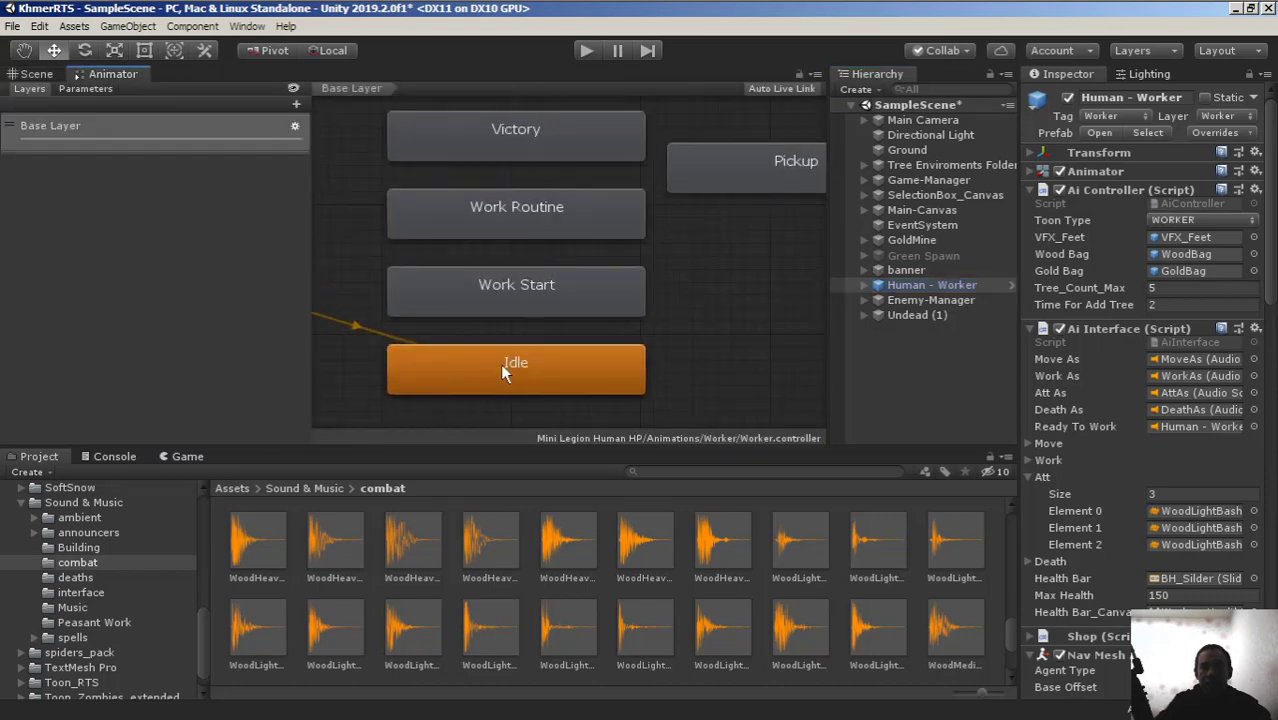
# Step: Correct the call to Ani.Play("Idle"); and save all scripts
pyautogui.hotkey('alt', 'Tab')
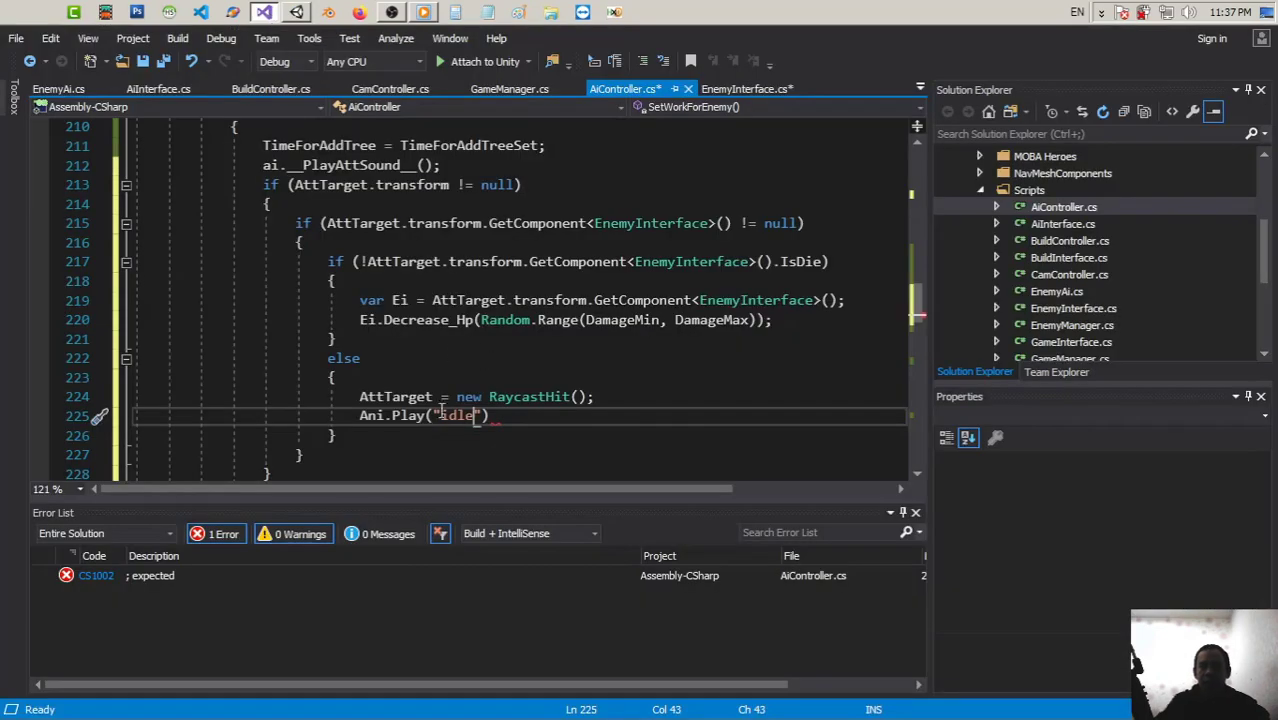
pyautogui.press('BackSpace')
pyautogui.press('BackSpace')
pyautogui.press('BackSpace')
pyautogui.press('BackSpace')
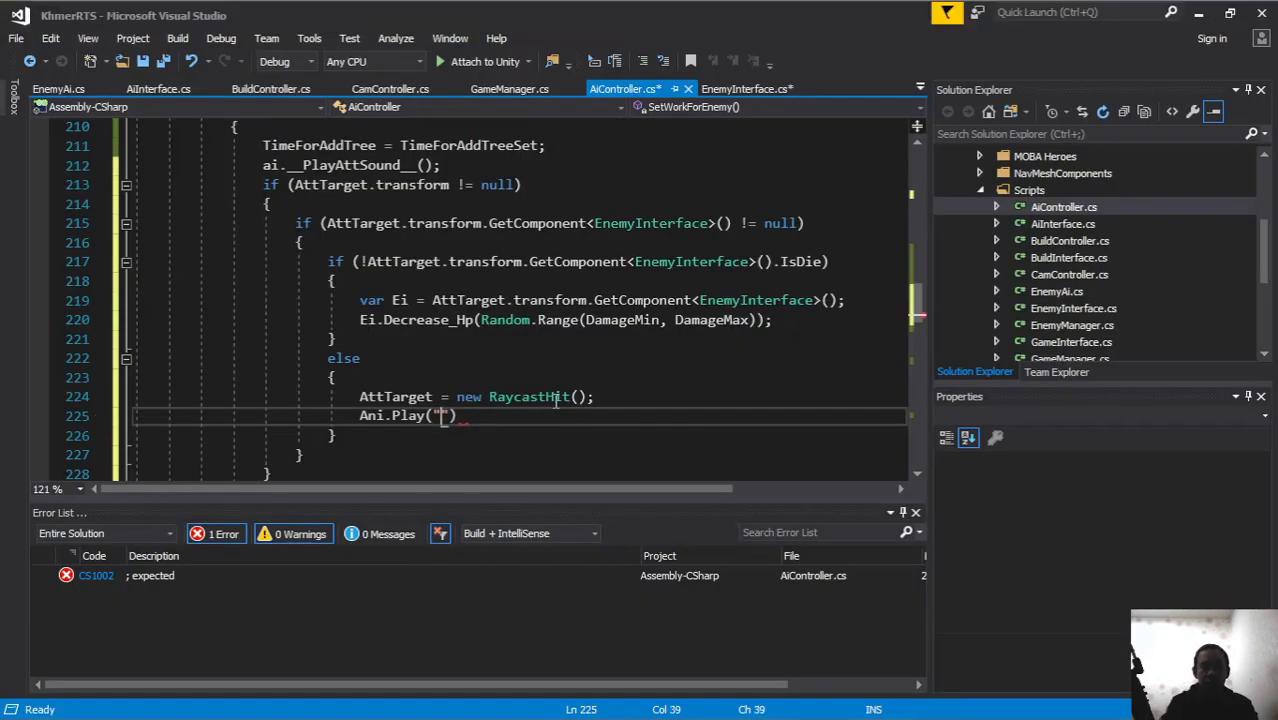
pyautogui.write('Idle')
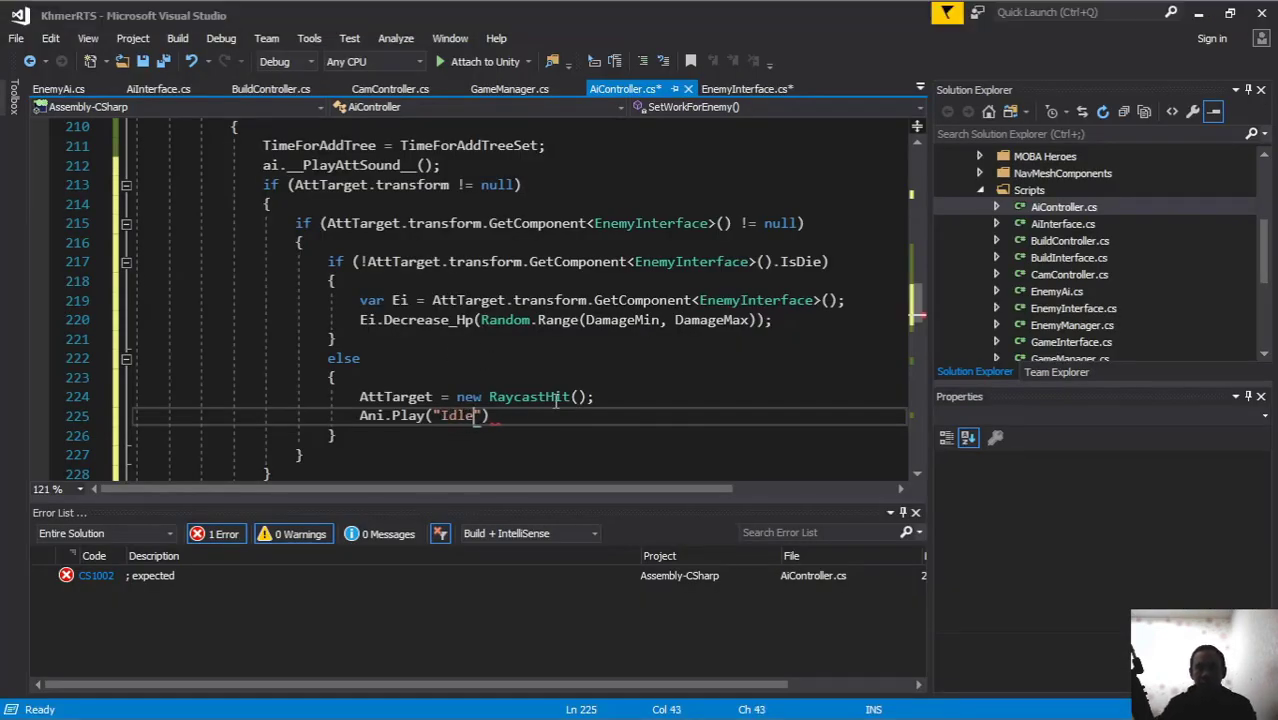
pyautogui.write('");')
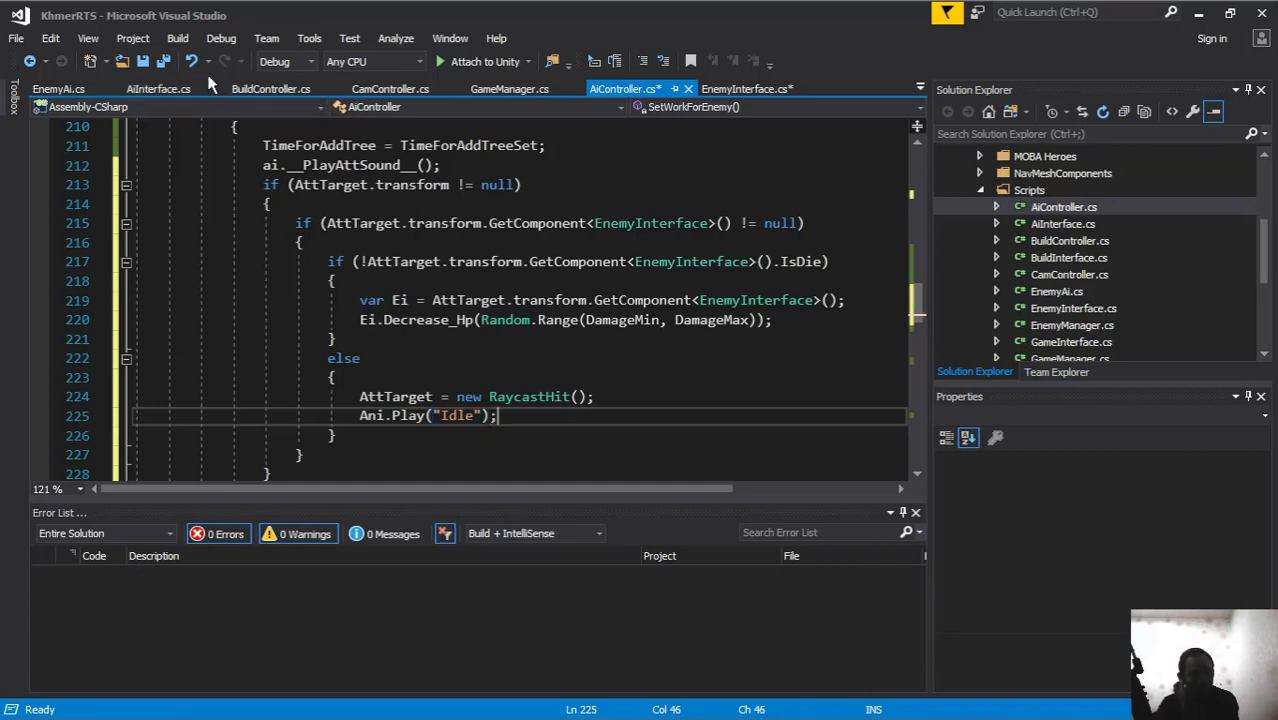
pyautogui.click(162, 63)
# Step: Set the Human - Worker's Ai Controller Damage Min to 1 and Damage Max to 8
pyautogui.moveTo(230, 8)
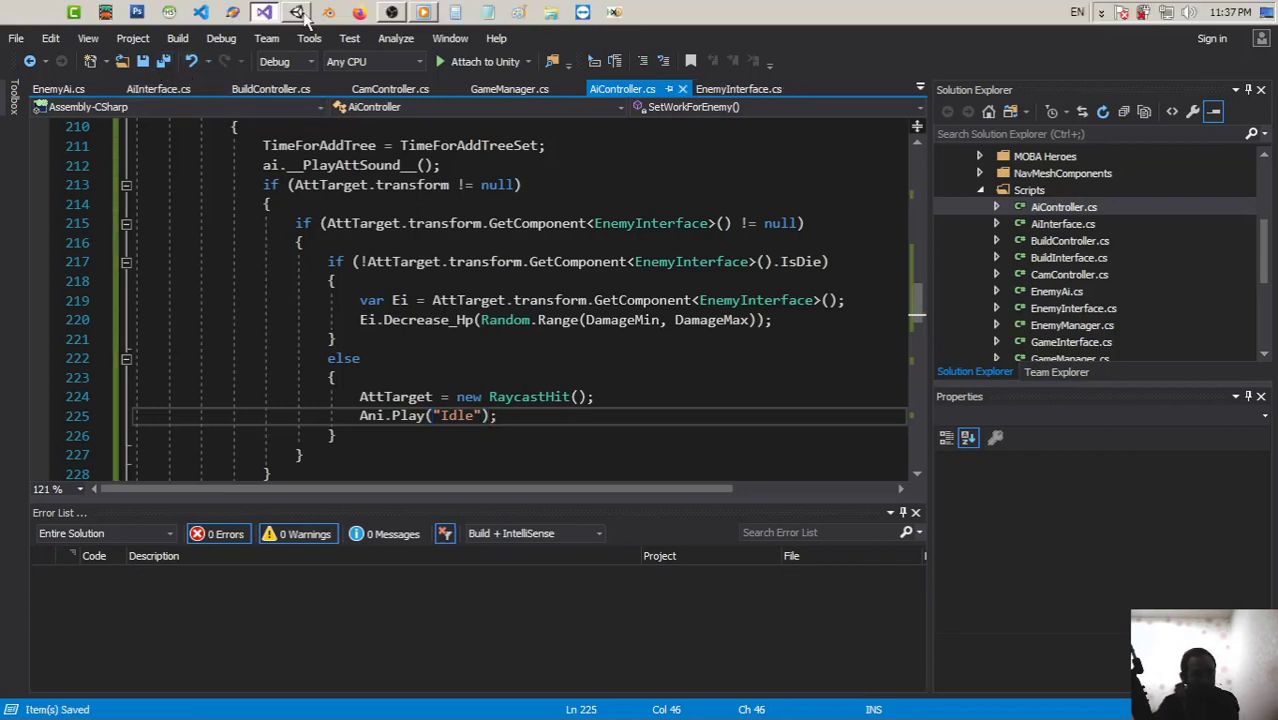
pyautogui.click(297, 12)
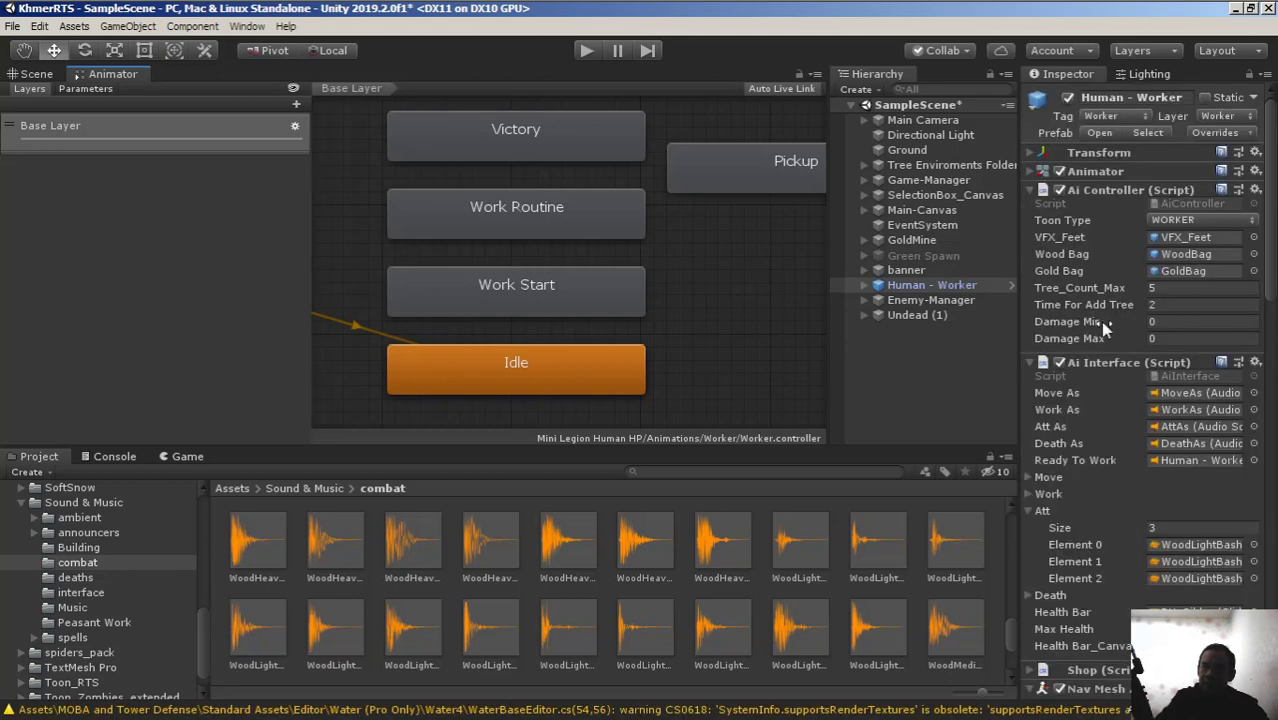
pyautogui.click(924, 287)
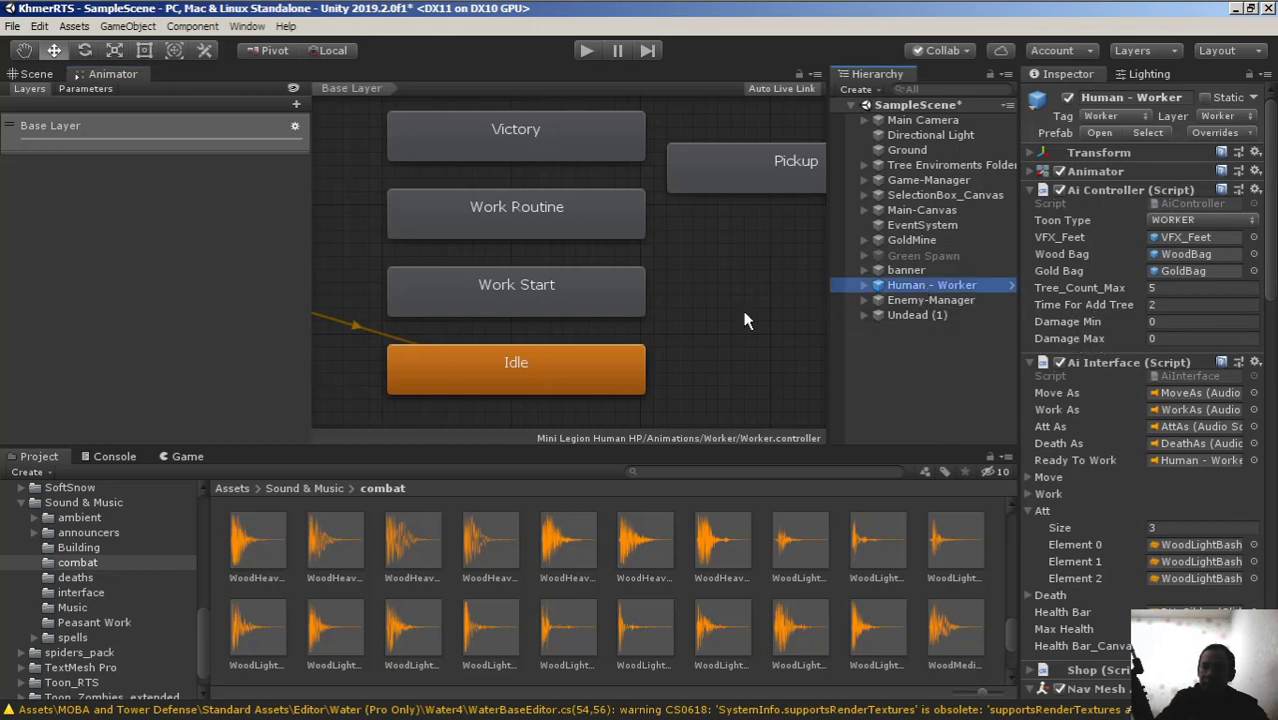
pyautogui.click(1066, 322)
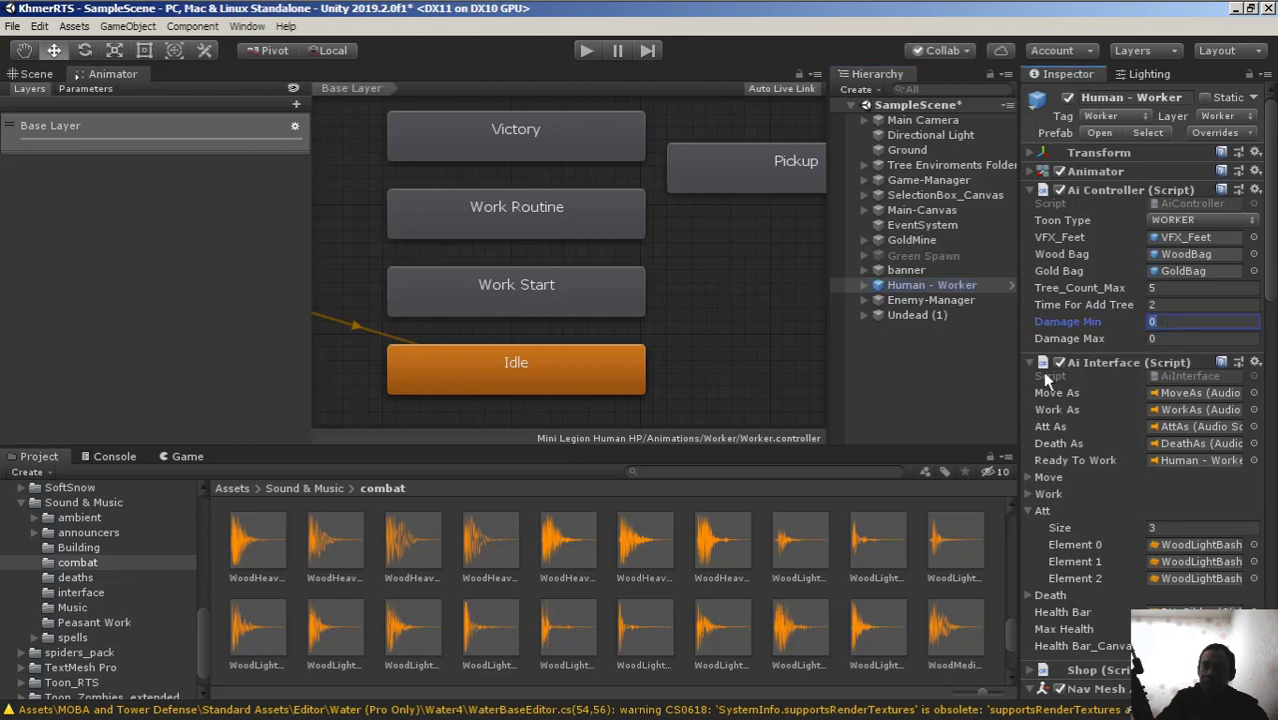
pyautogui.write('1')
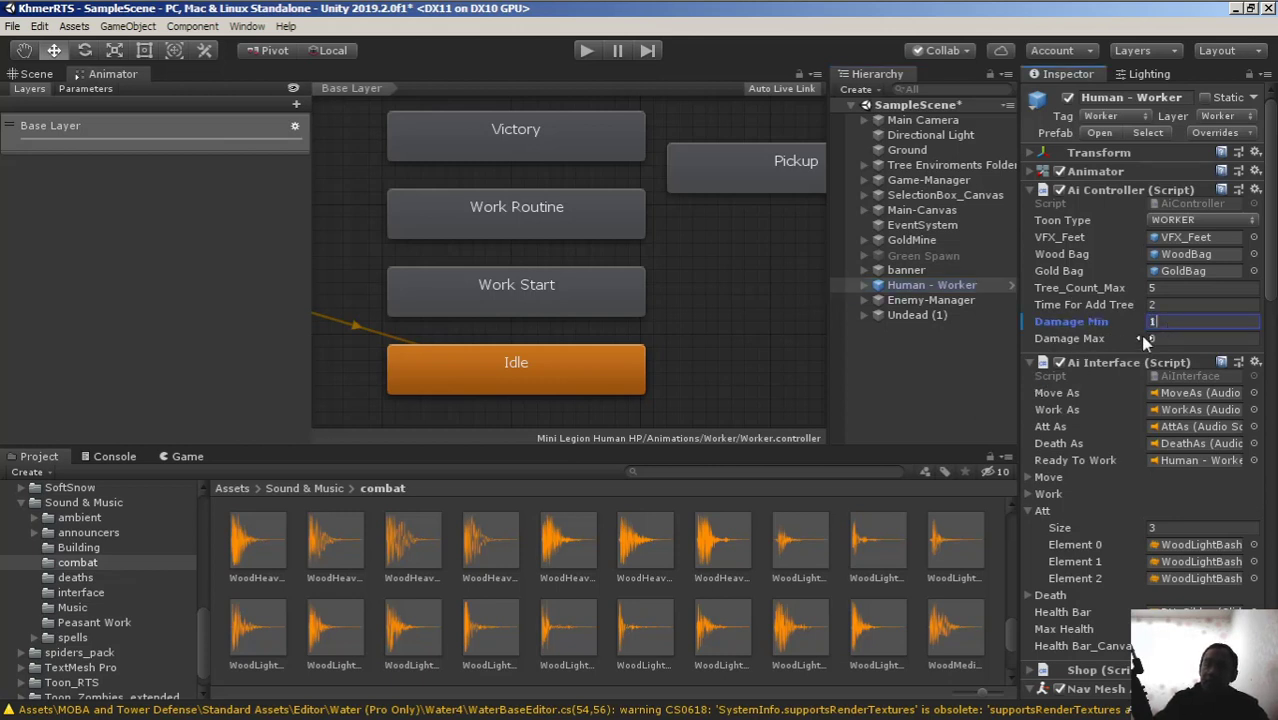
pyautogui.click(1175, 337)
pyautogui.write('8')
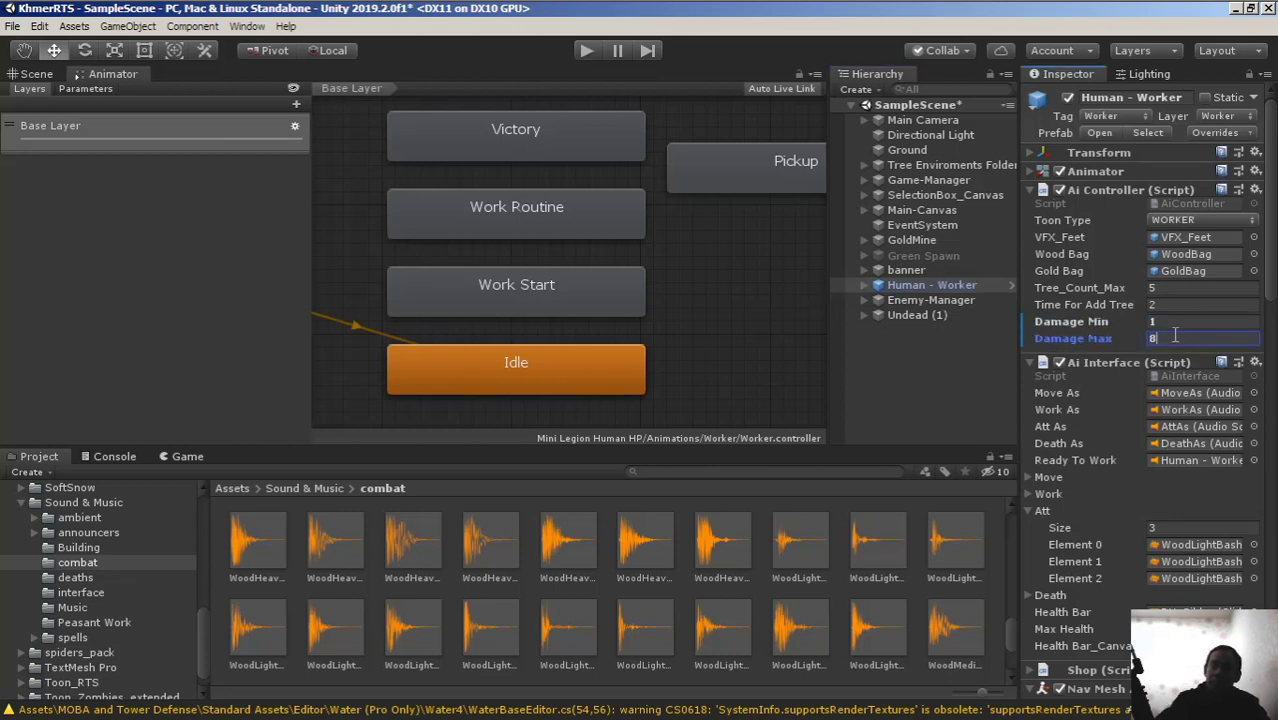
pyautogui.press('Return')
pyautogui.write('5')
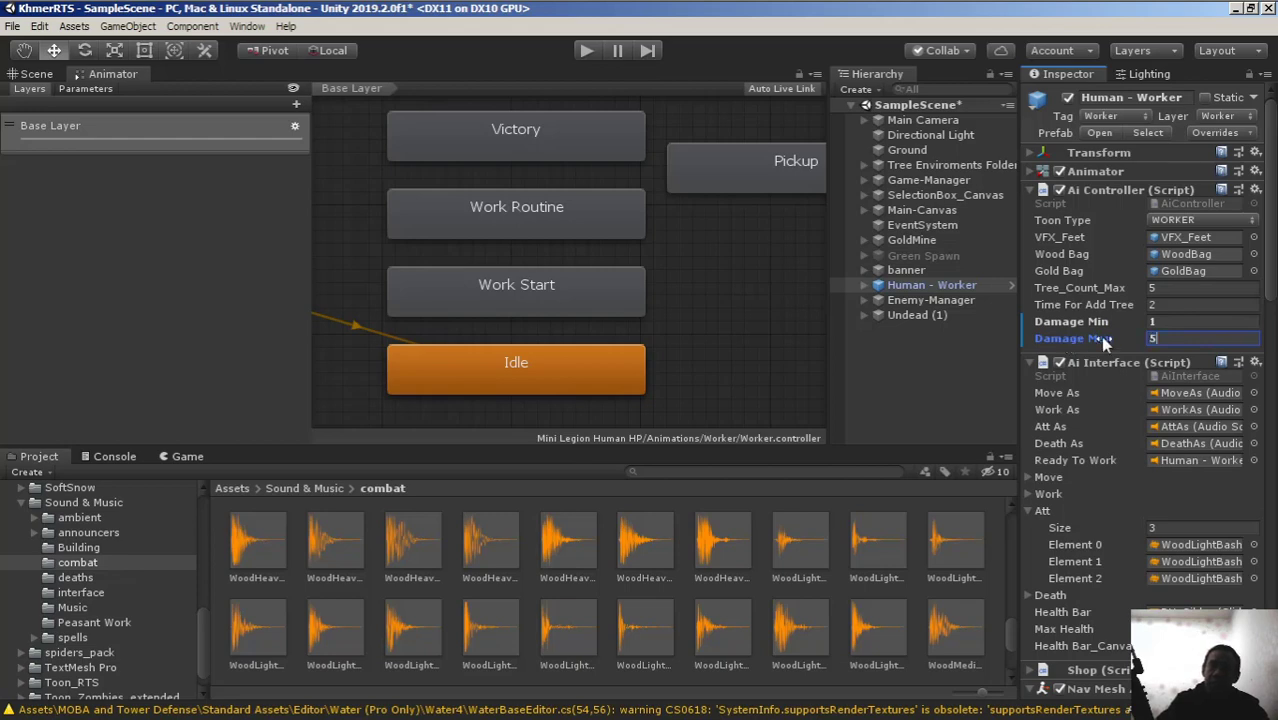
pyautogui.click(1155, 322)
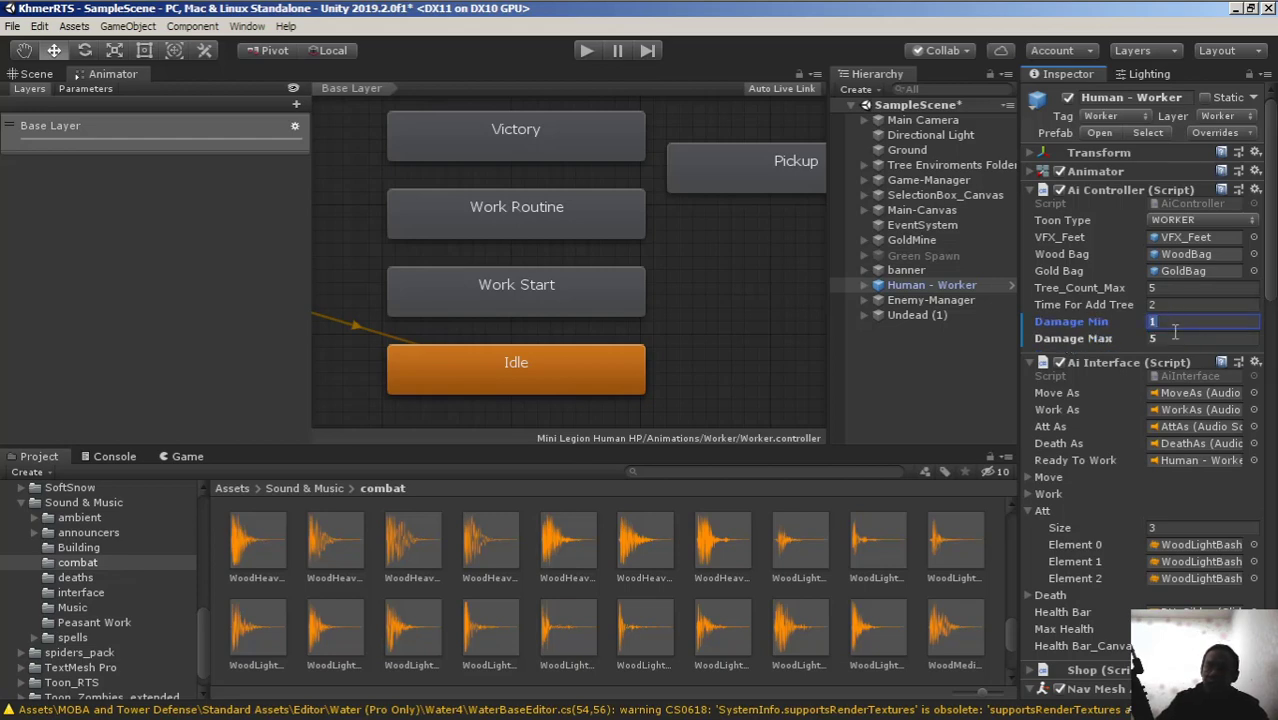
pyautogui.click(1155, 338)
pyautogui.write('8')
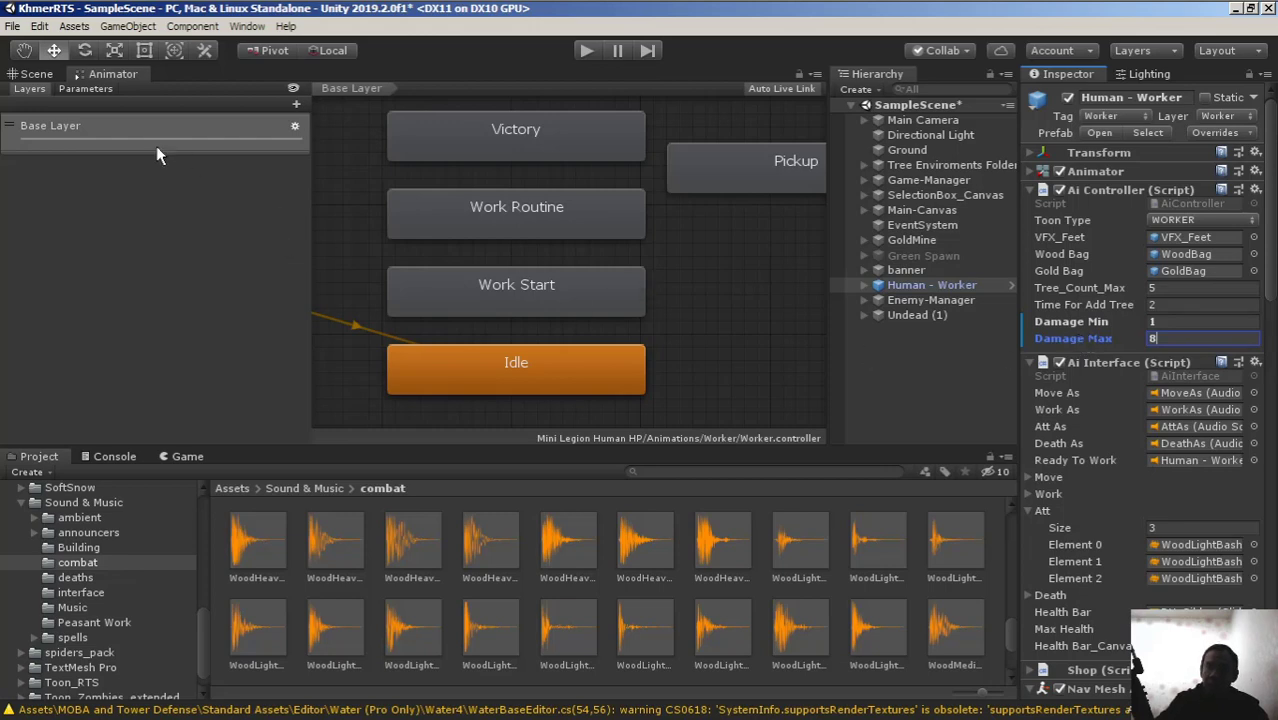
# Step: Return to the Scene view and zoom in around the worker
pyautogui.click(30, 74)
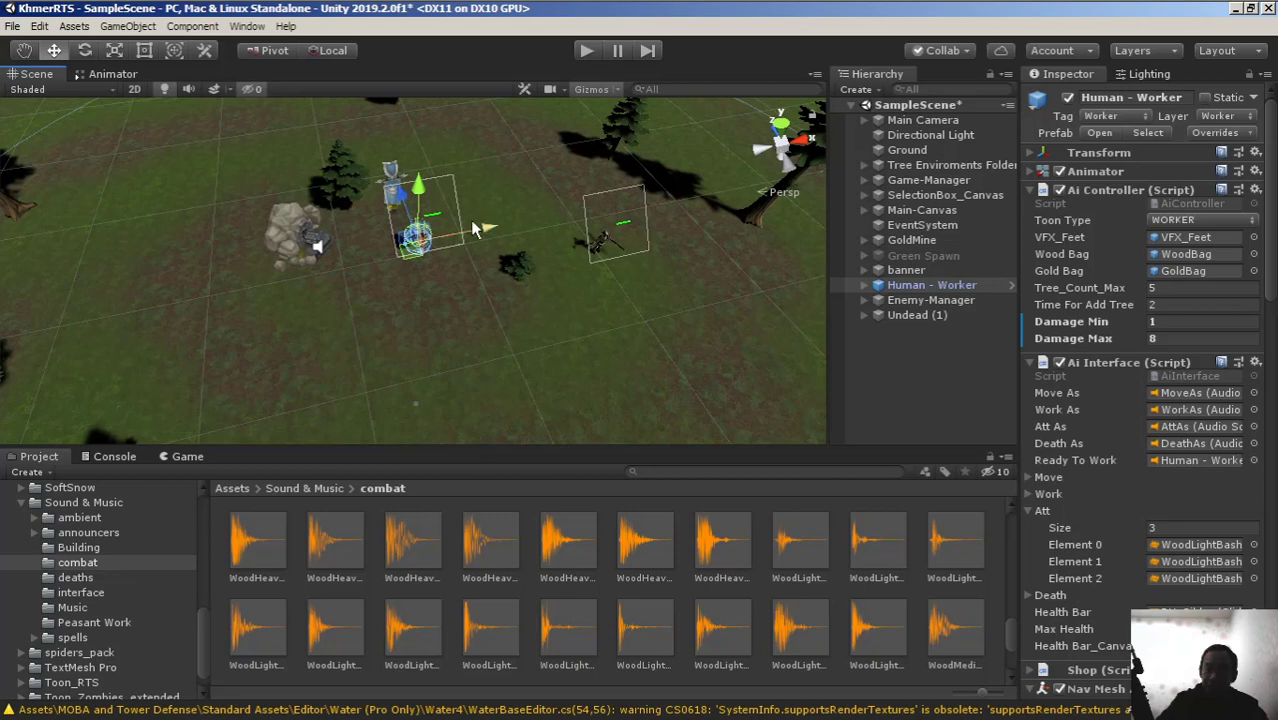
pyautogui.scroll(2, 476, 228)
pyautogui.scroll(2, 466, 202)
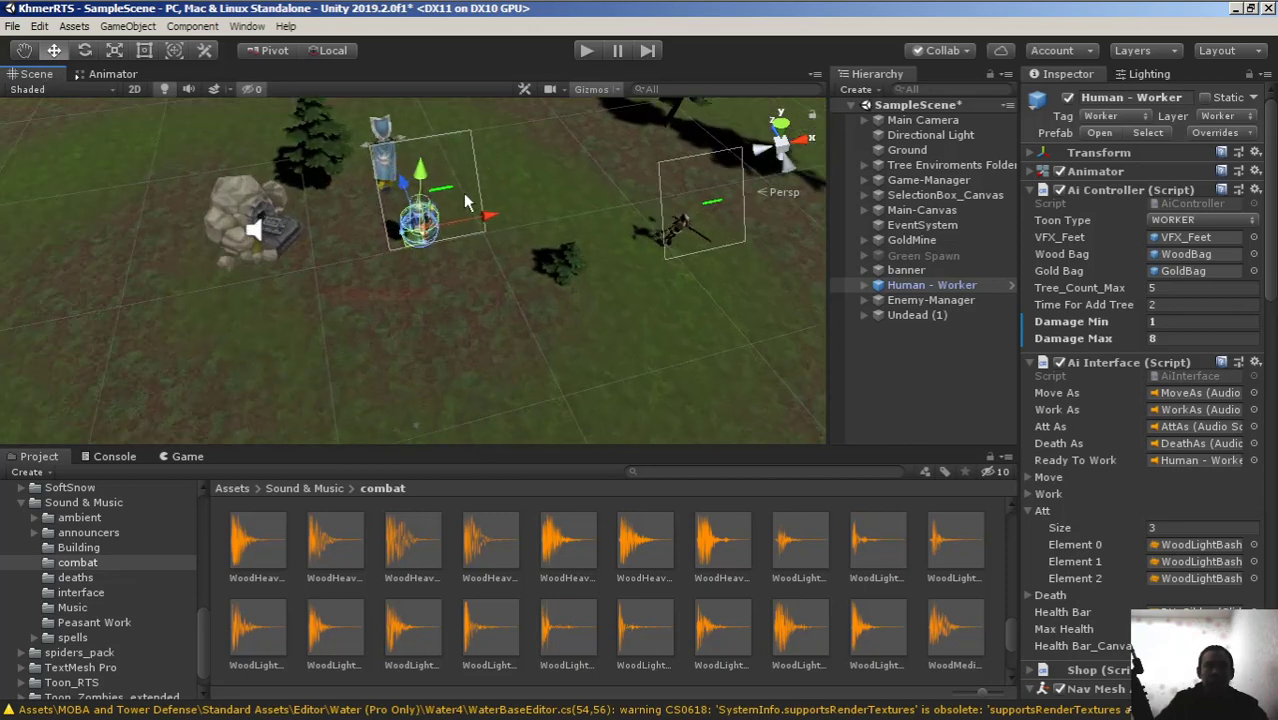
pyautogui.scroll(-1, 466, 202)
pyautogui.scroll(-2, 472, 203)
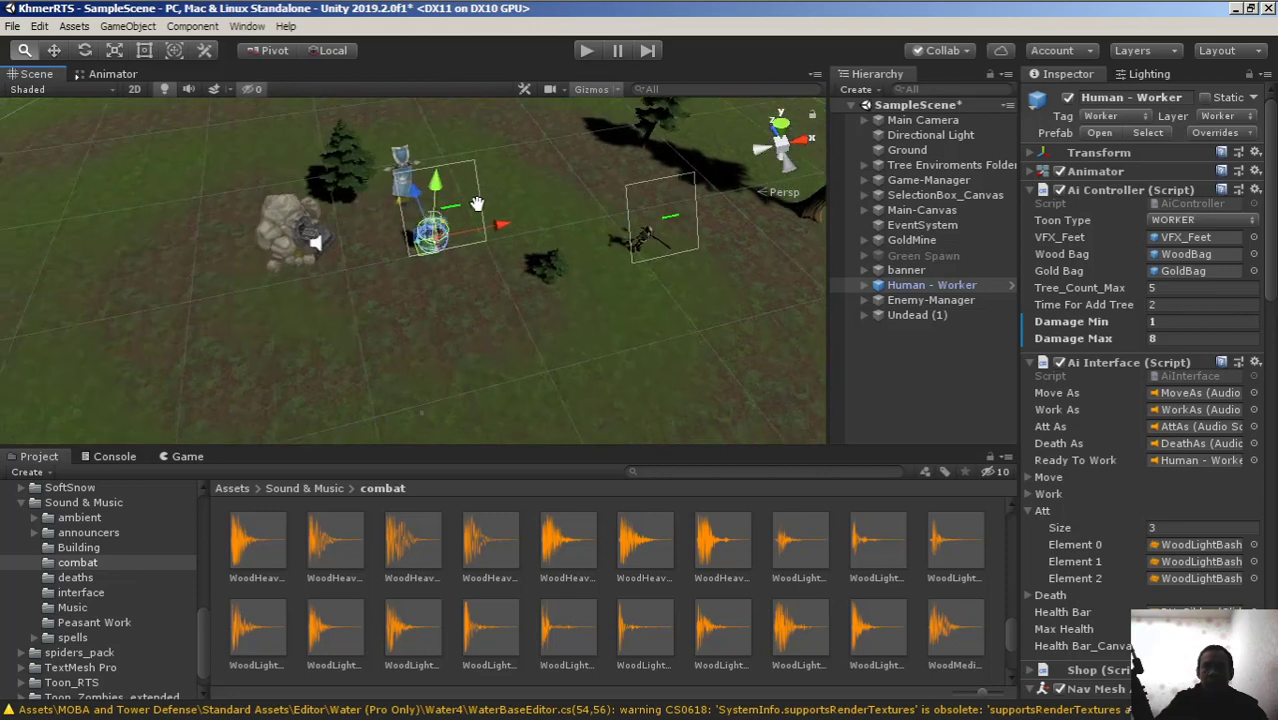
pyautogui.scroll(1, 490, 204)
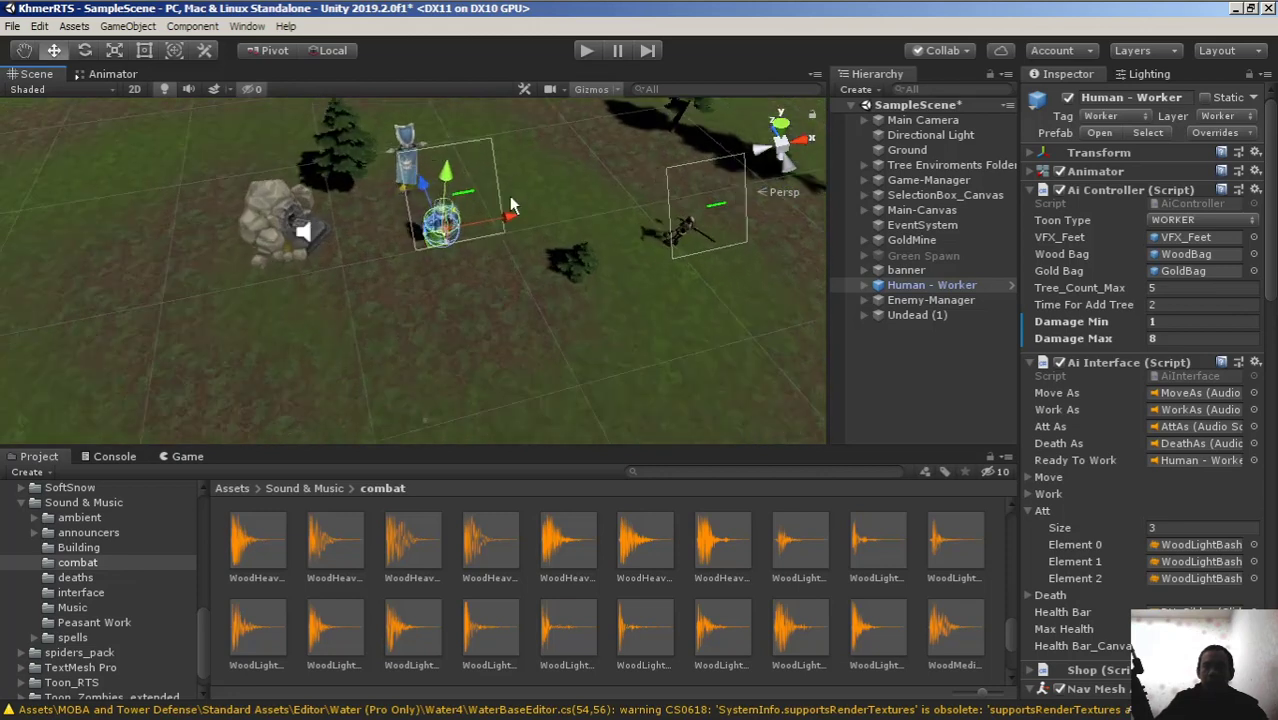
# Step: Playtest the worker attacking the nearby enemy, then stop and return to AiController.cs
pyautogui.click(587, 53)
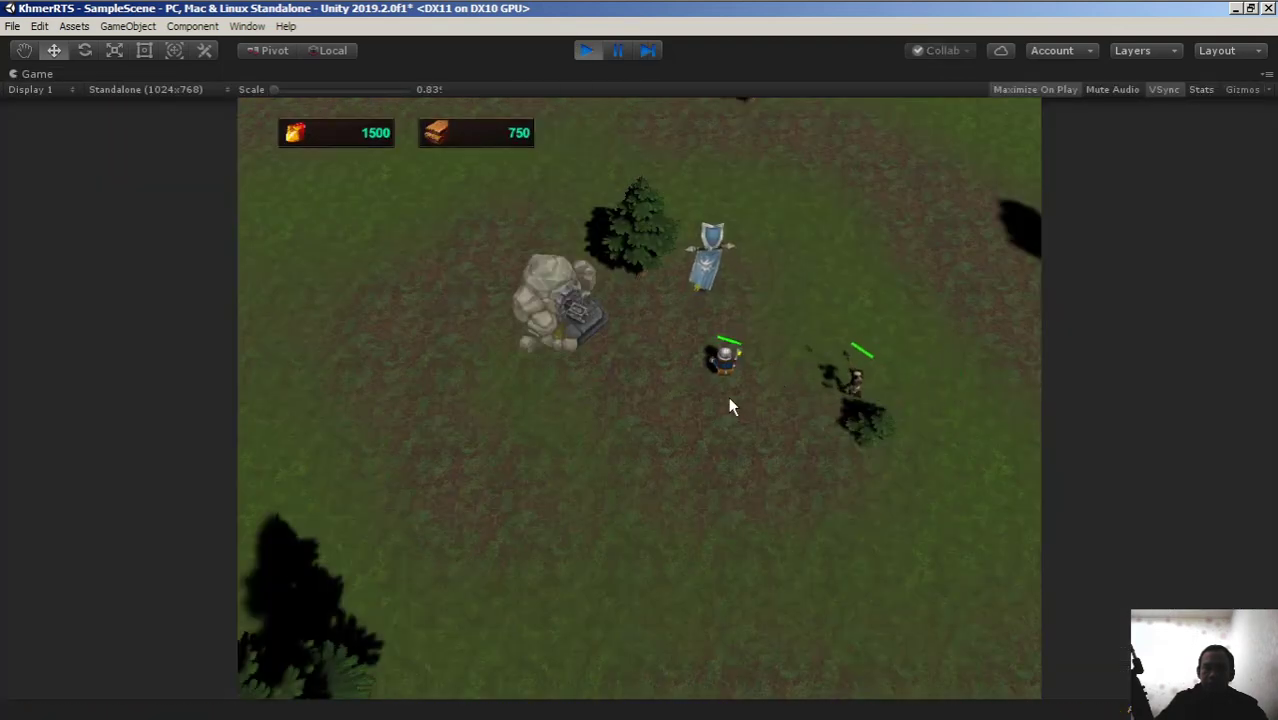
pyautogui.click(723, 369)
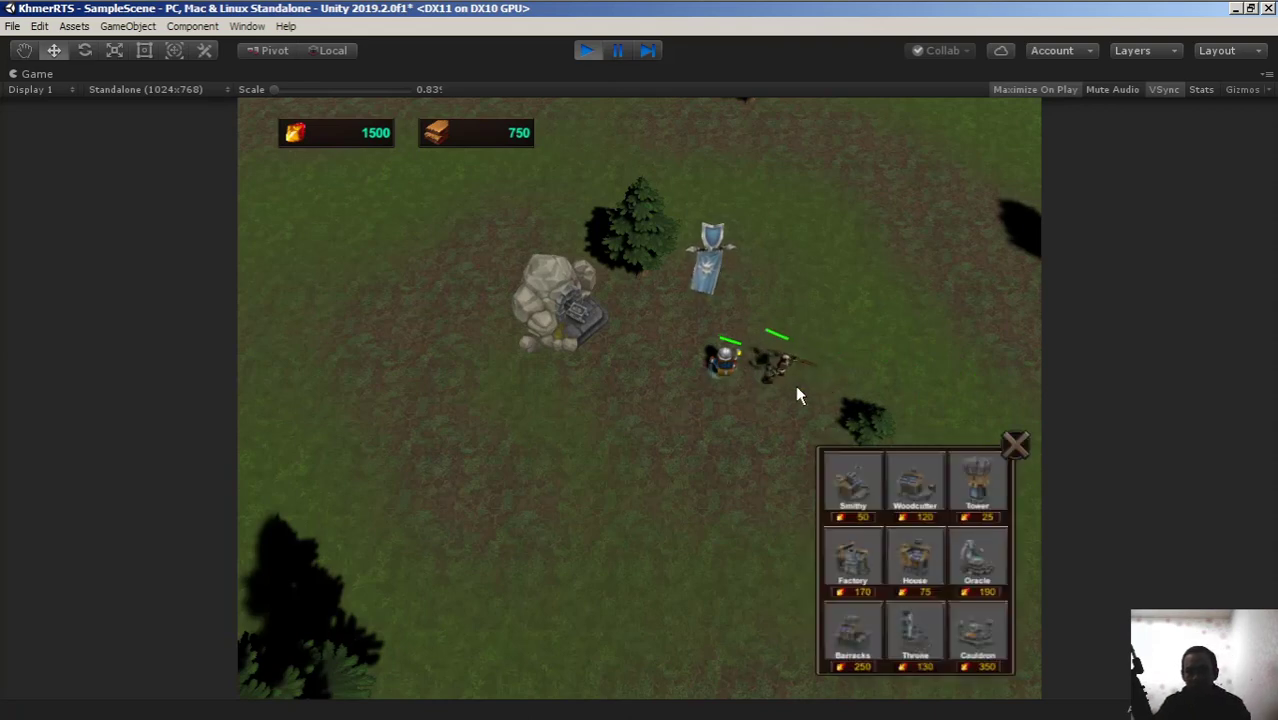
pyautogui.rightClick(657, 466)
pyautogui.rightClick(642, 385)
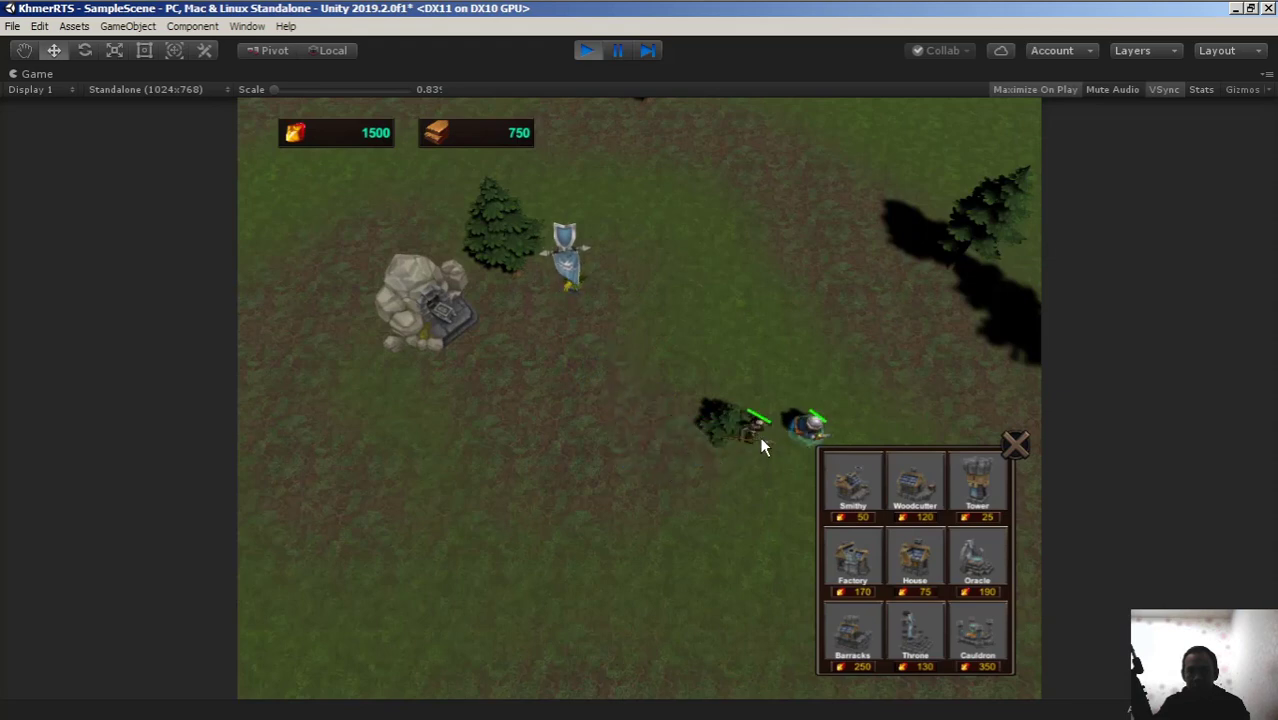
pyautogui.press('Right')
pyautogui.press('Right')
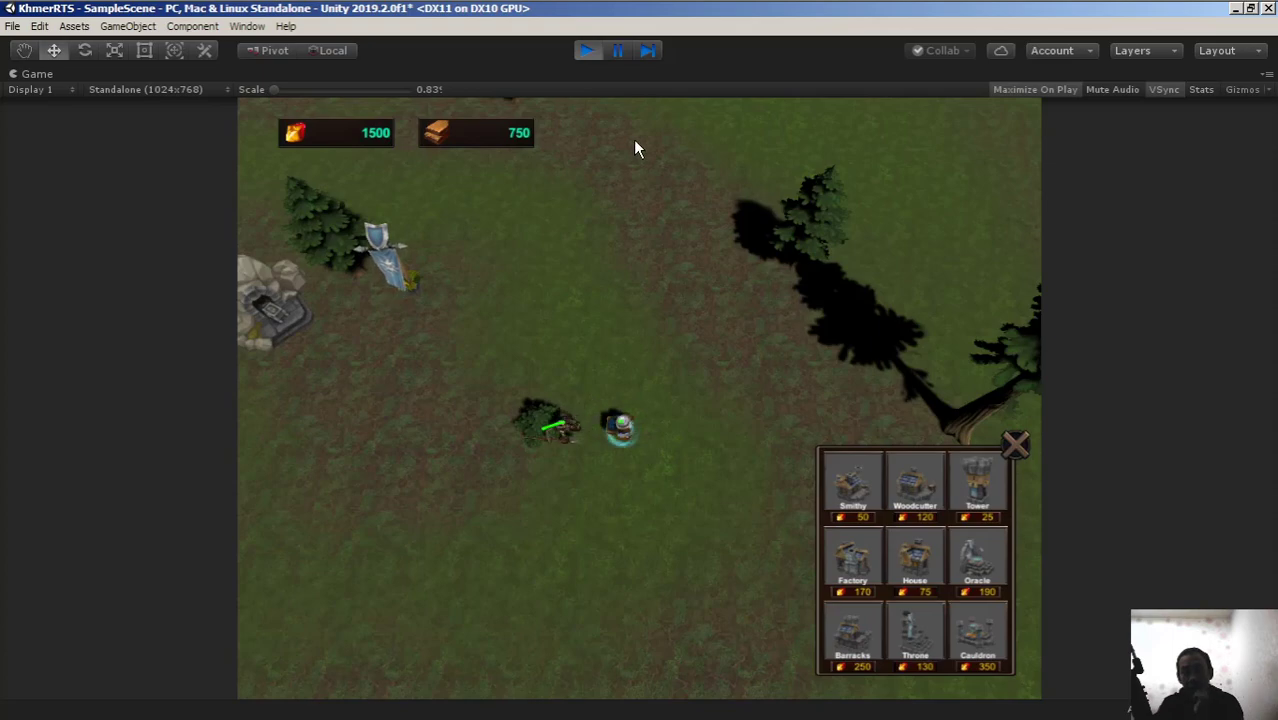
pyautogui.click(587, 50)
pyautogui.click(263, 11)
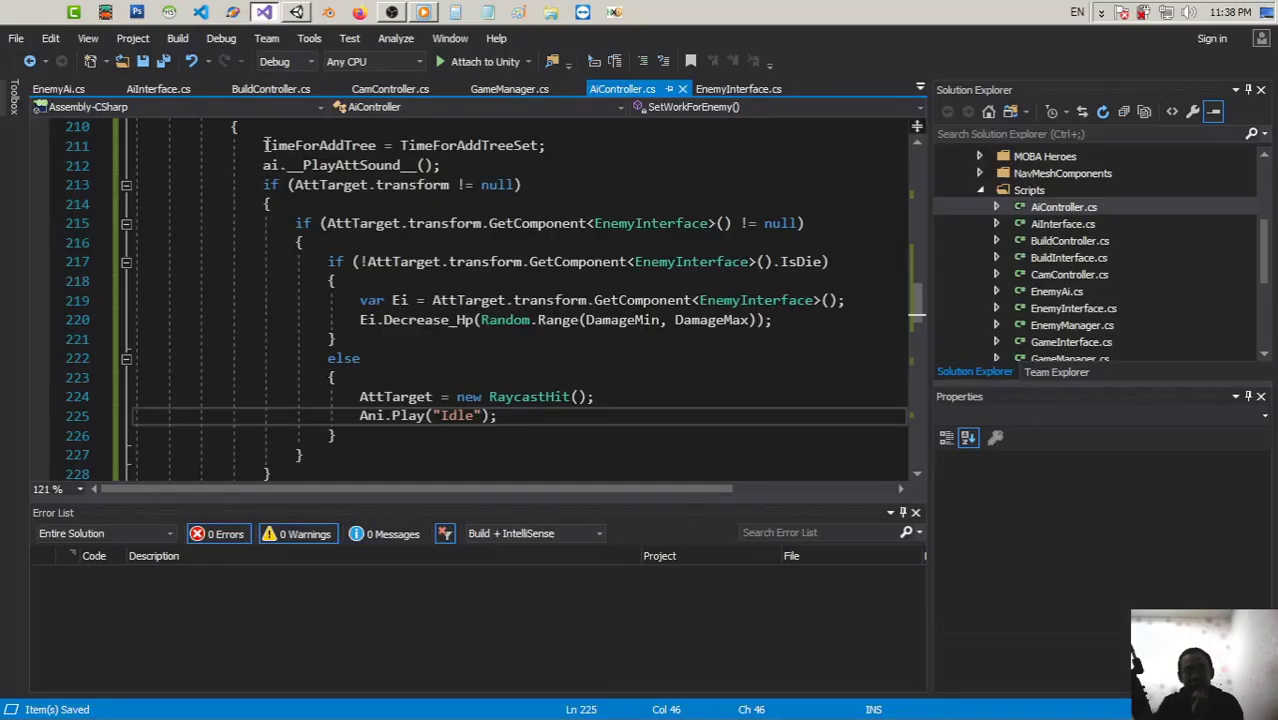
# Step: Review SetWorkForEnemy's SetDestination, LookAt and attack timer code
pyautogui.scroll(2, 294, 242)
pyautogui.scroll(2, 290, 242)
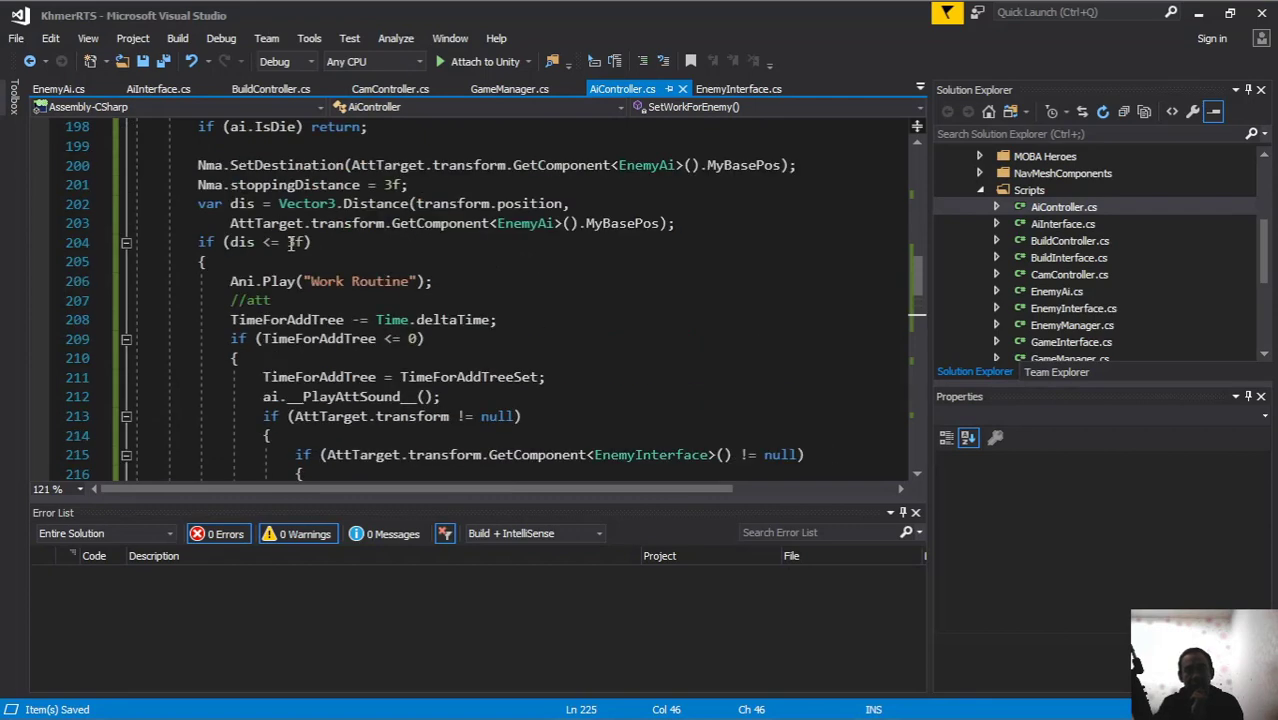
pyautogui.scroll(-2, 291, 242)
pyautogui.scroll(2, 291, 242)
pyautogui.moveTo(227, 281); pyautogui.dragTo(463, 291)
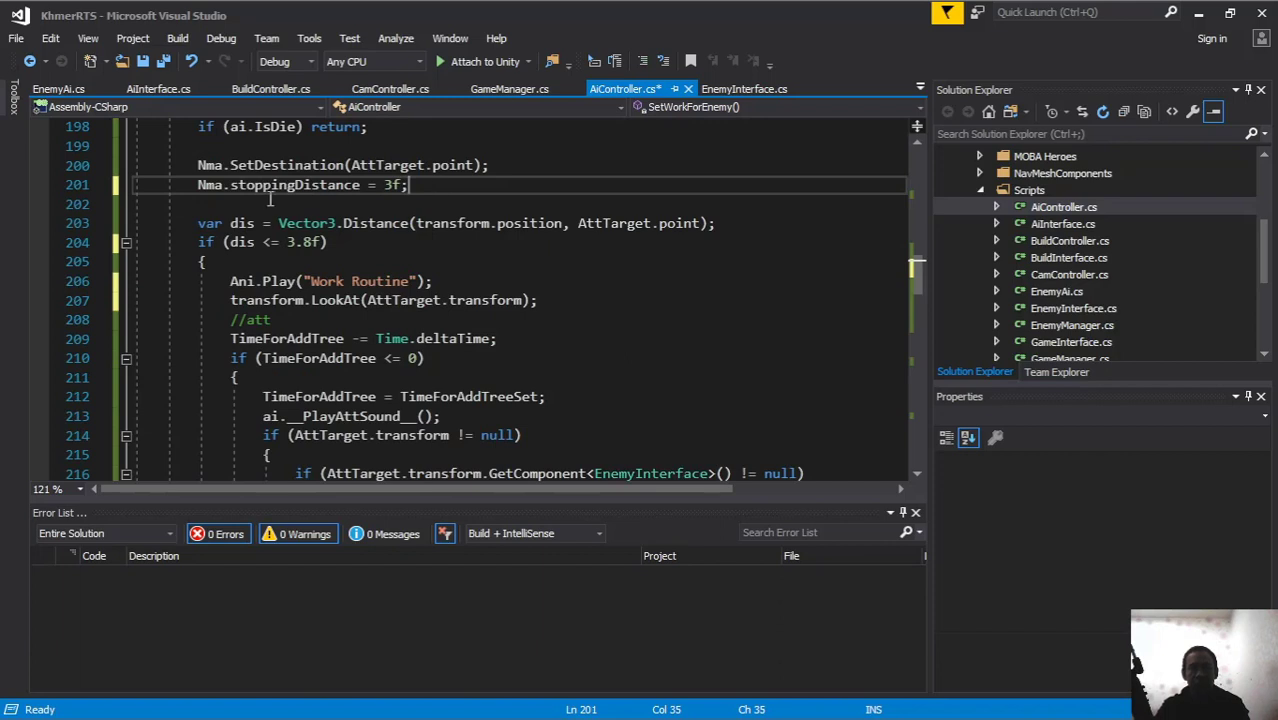
pyautogui.click(198, 197)
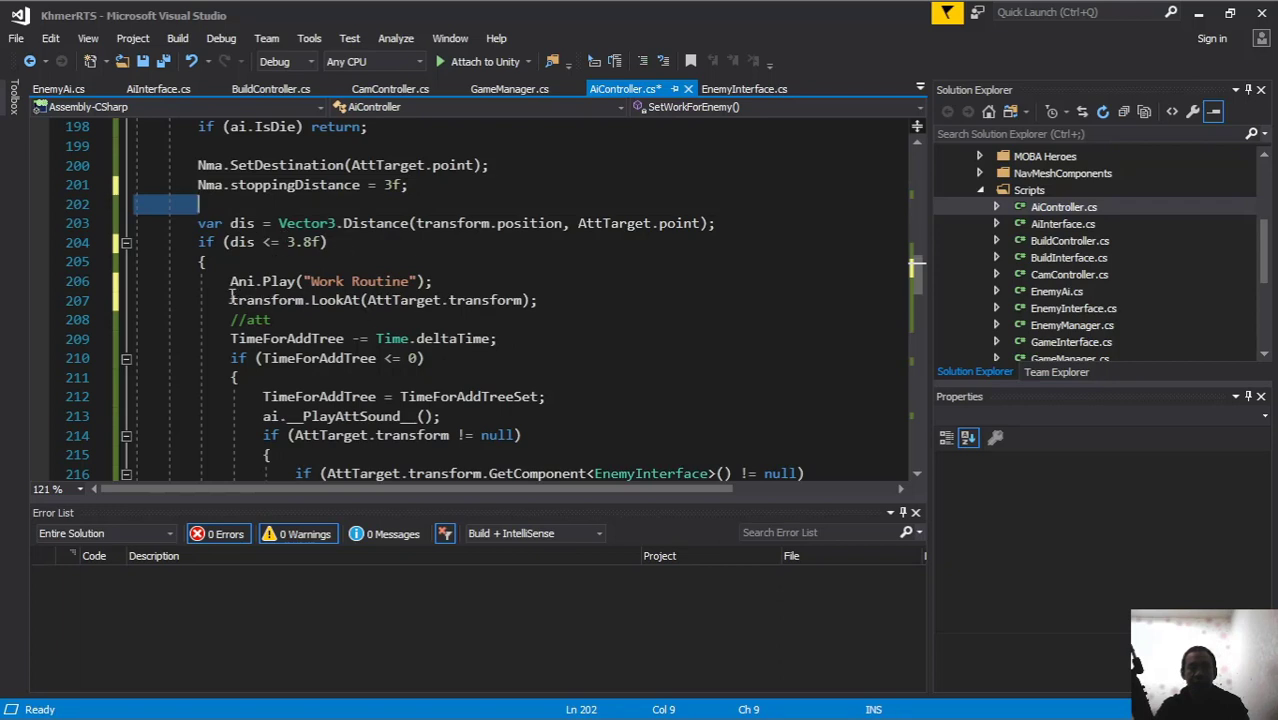
pyautogui.moveTo(232, 298); pyautogui.dragTo(570, 310)
pyautogui.click(549, 319)
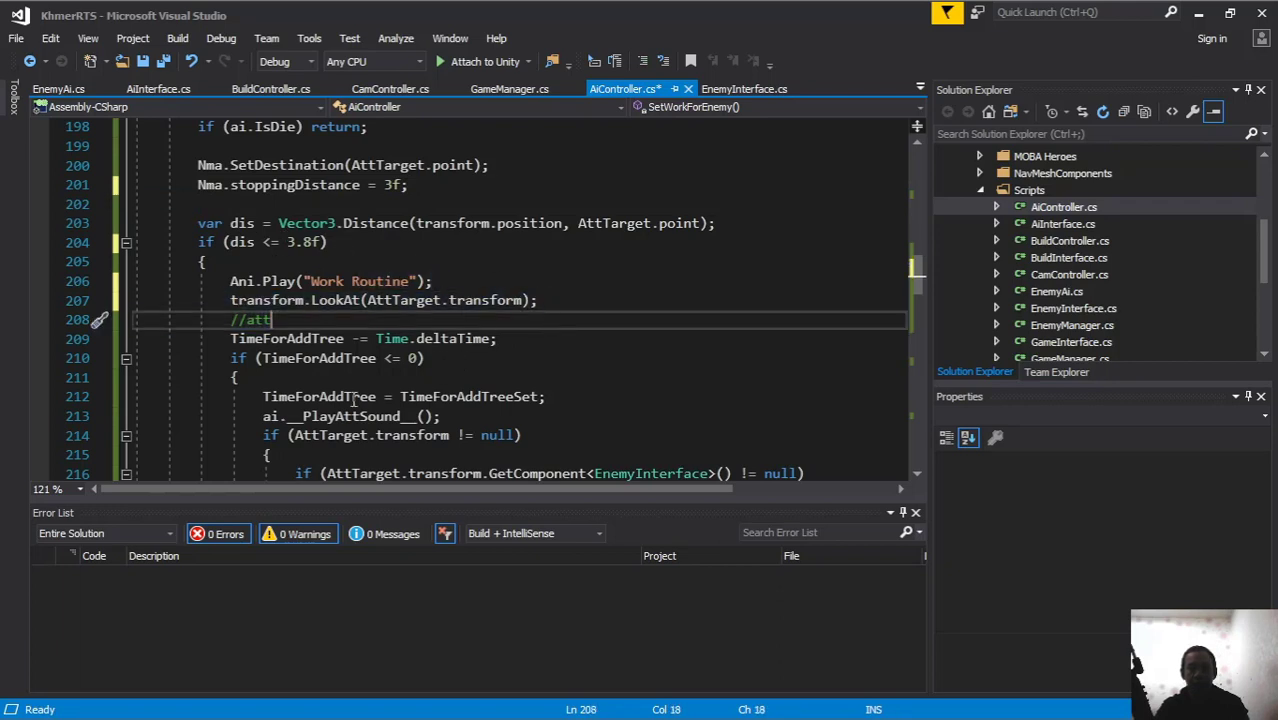
pyautogui.moveTo(230, 339); pyautogui.dragTo(549, 398)
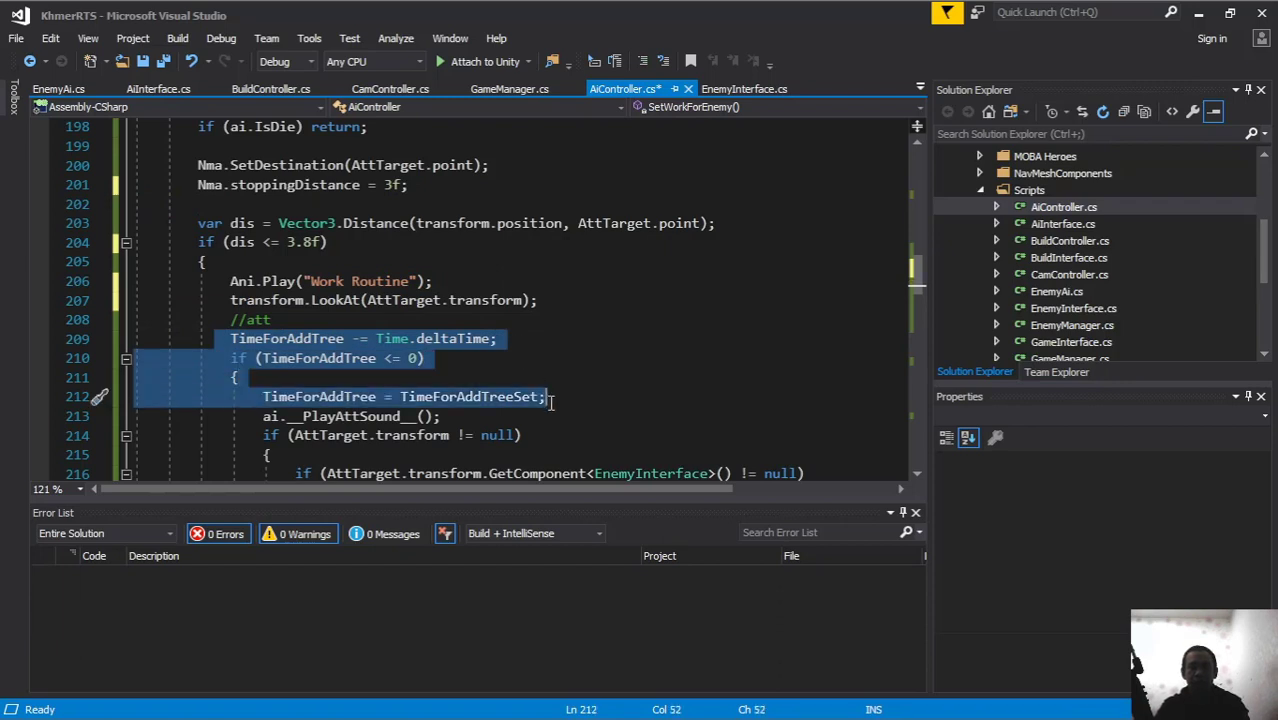
pyautogui.click(374, 395)
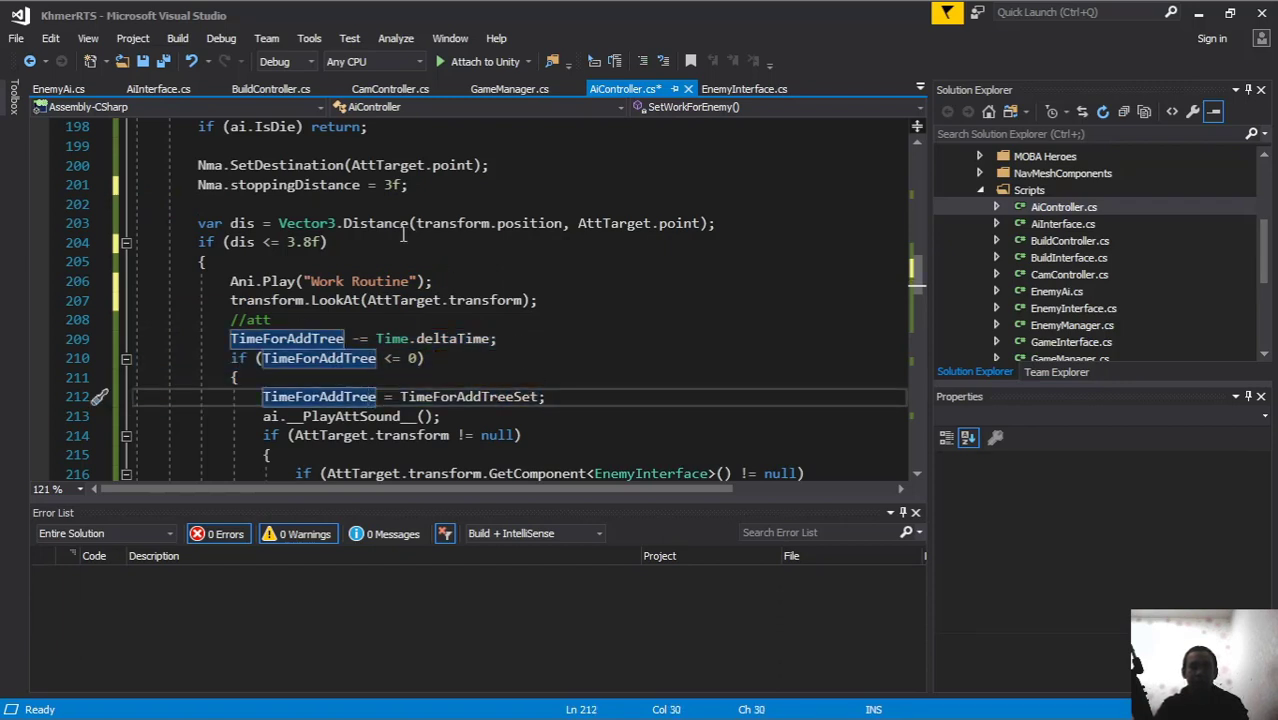
# Step: Check the Nma.stoppingDistance = 3f line and save AiController.cs for Unity to reload
pyautogui.moveTo(222, 185); pyautogui.dragTo(410, 185)
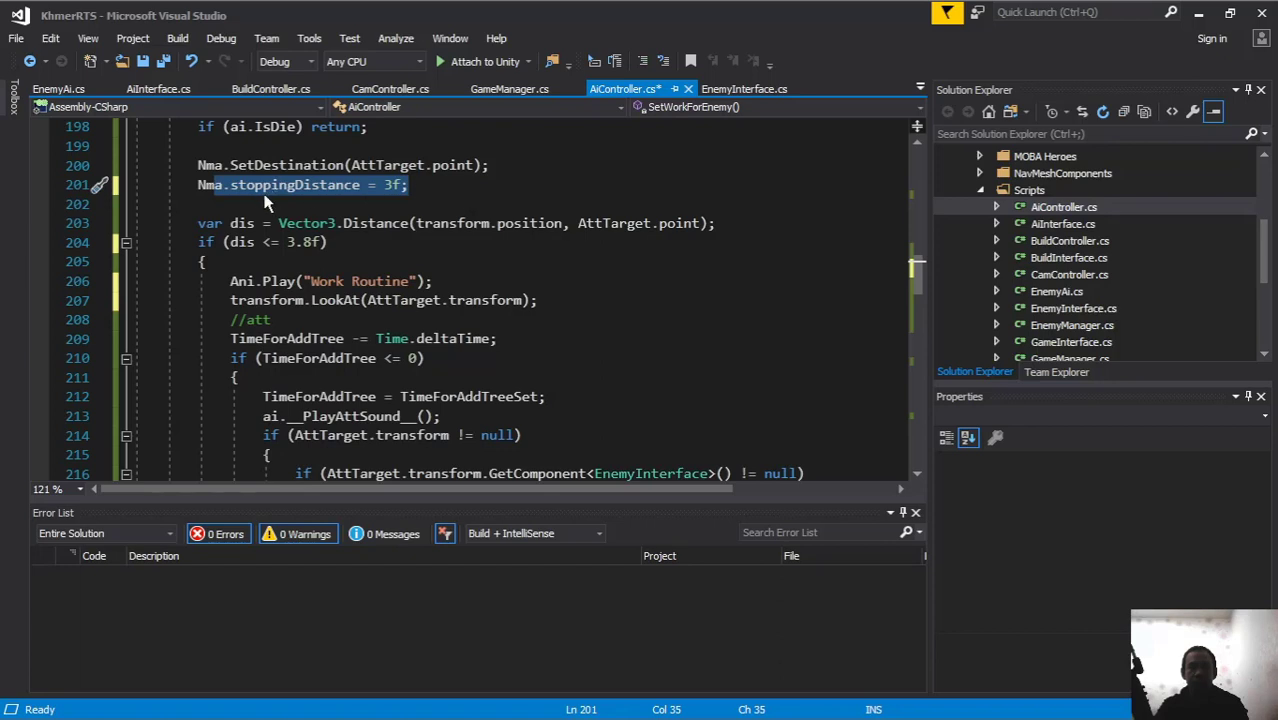
pyautogui.click(164, 61)
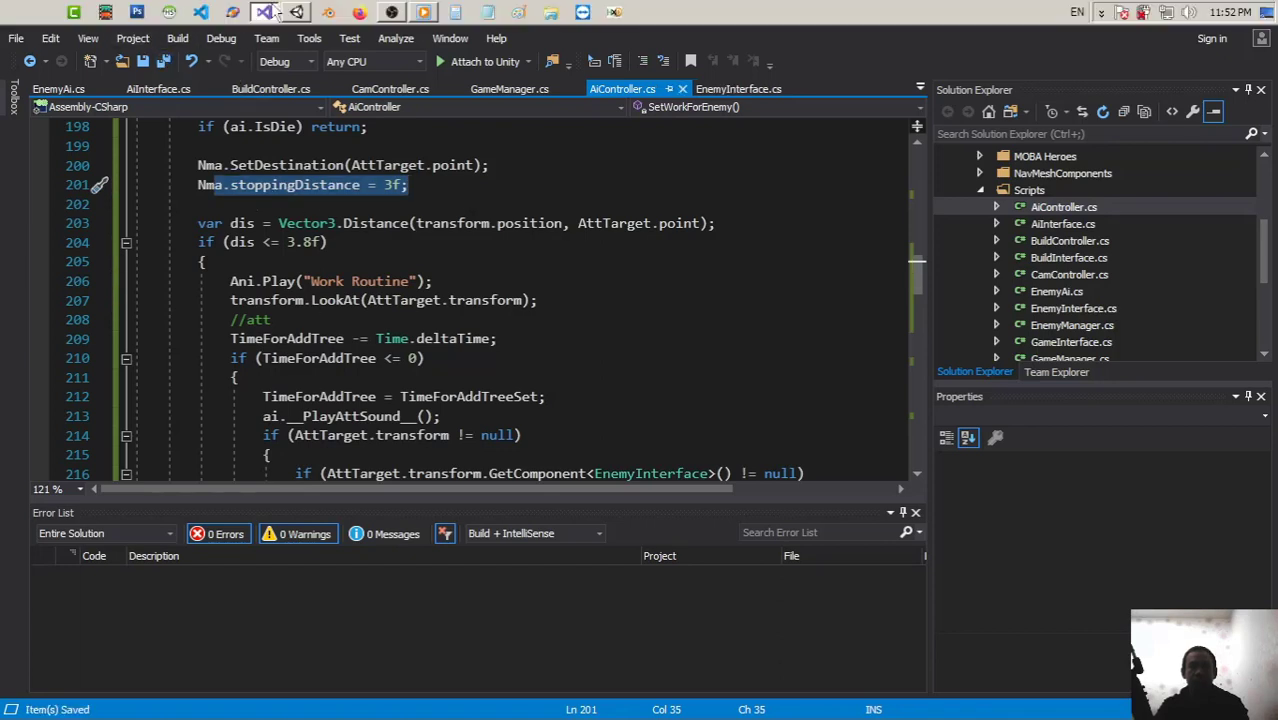
pyautogui.hotkey('alt', 'Tab')
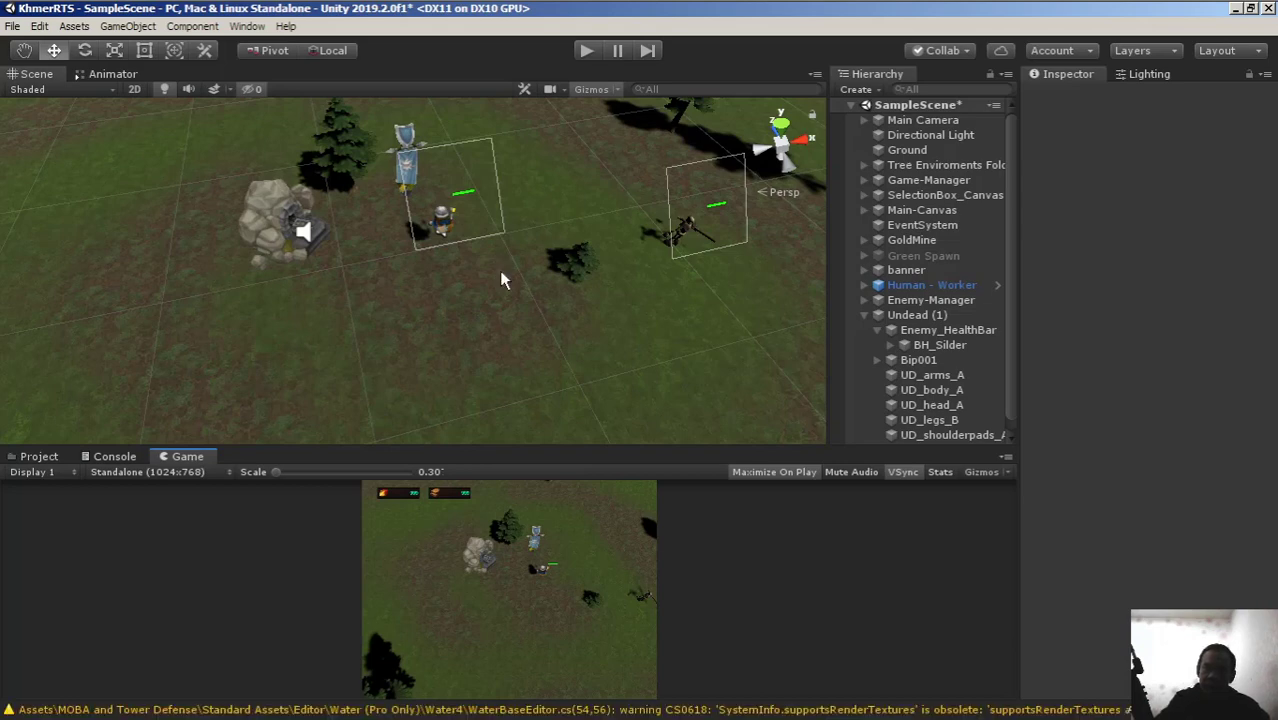
# Step: Run Play mode, select the worker and watch the enemy approach, then return to AiController.cs
pyautogui.click(587, 50)
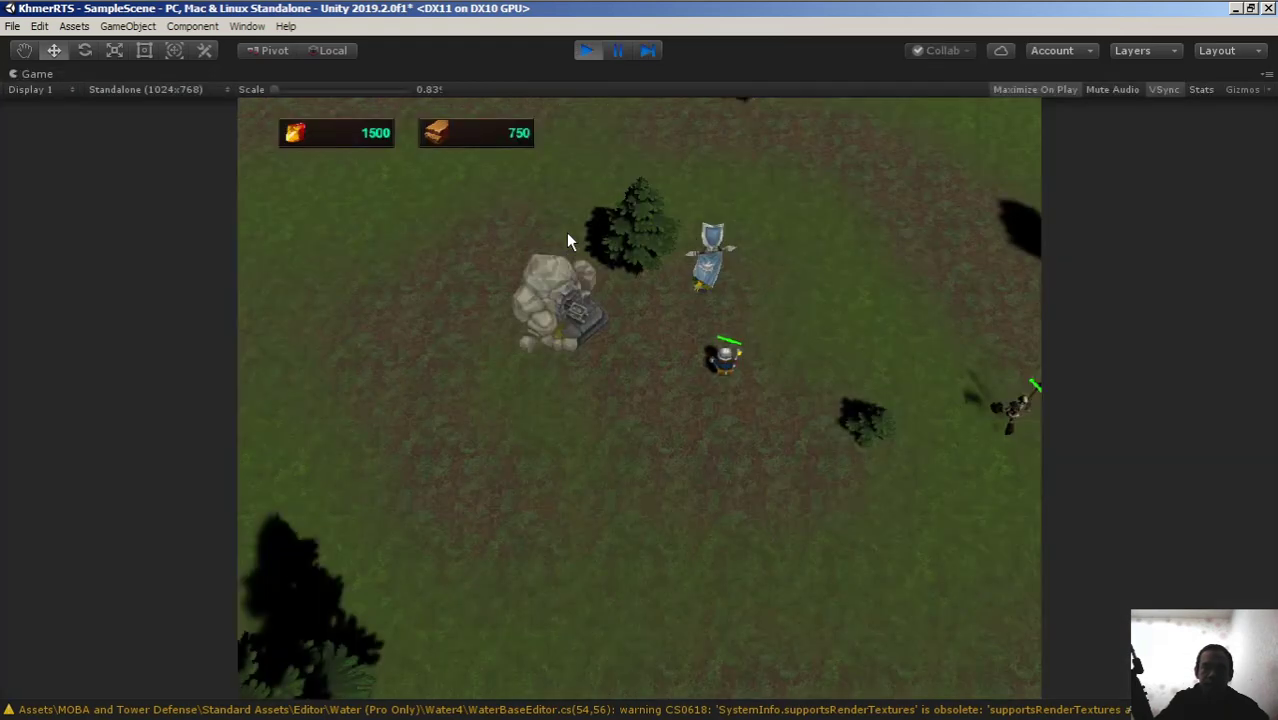
pyautogui.click(721, 368)
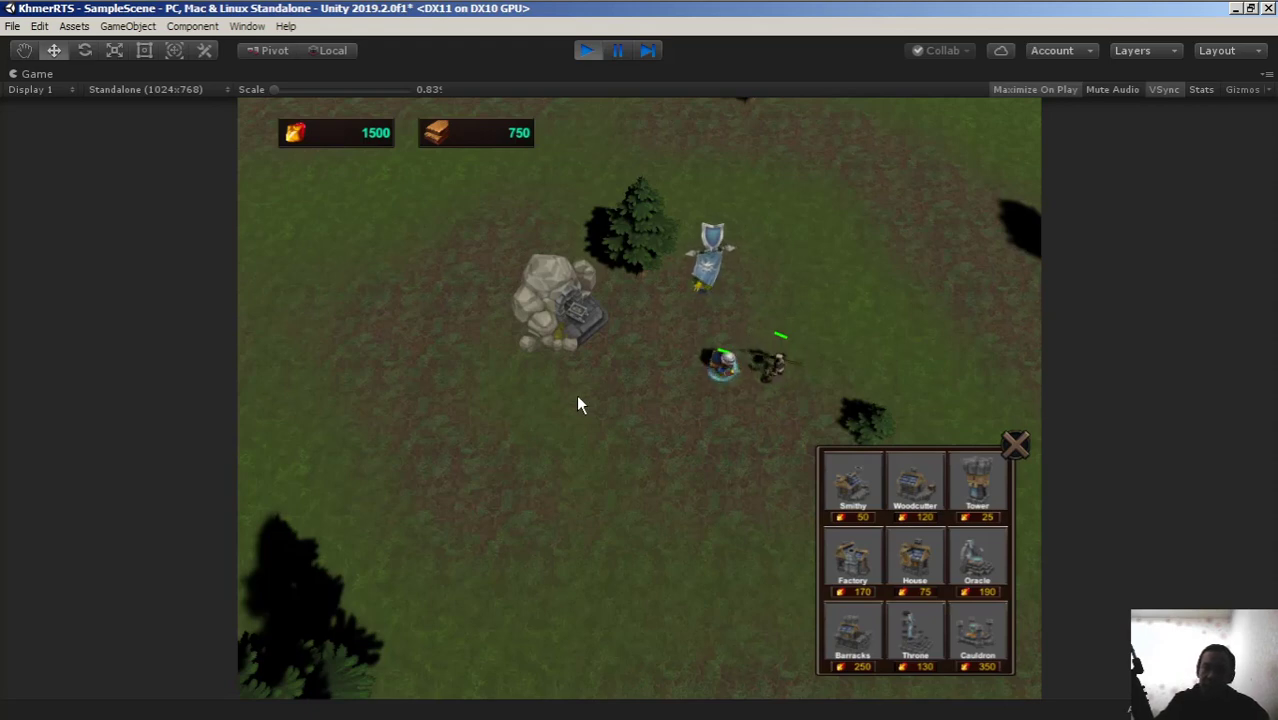
pyautogui.hotkey('alt', 'Tab')
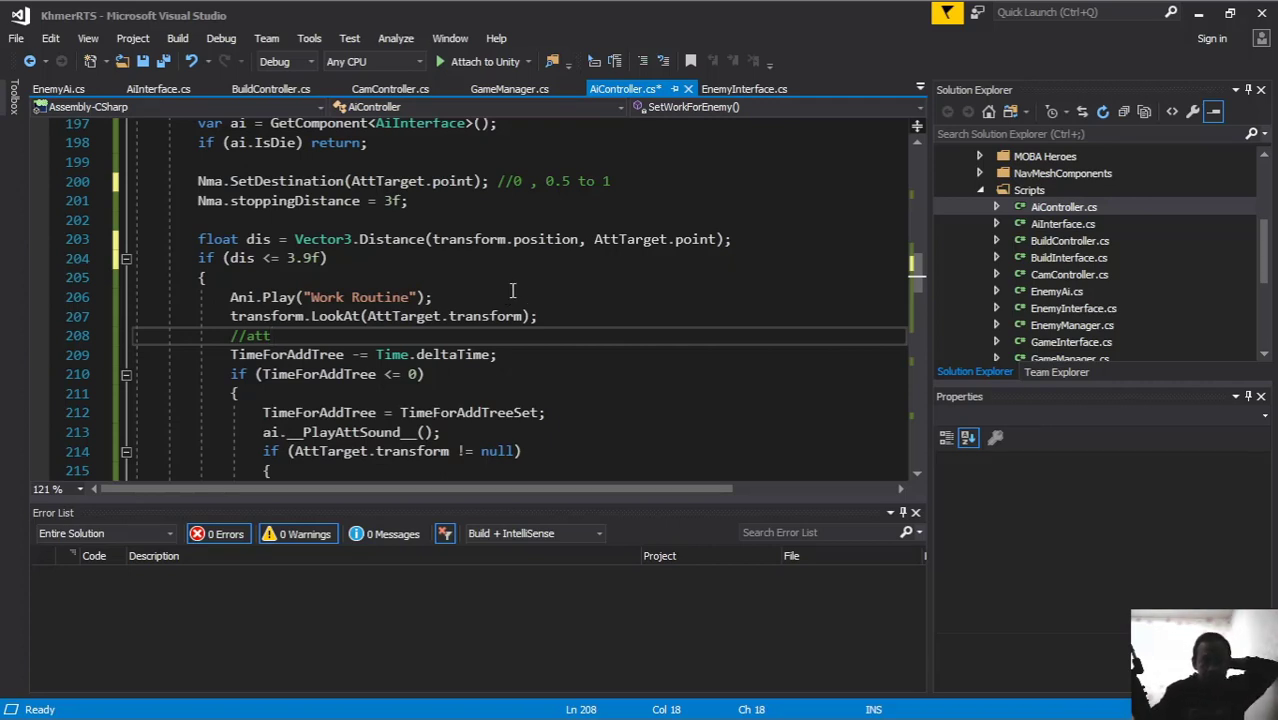
# Step: Save AiController.cs with the dis <= 3.9f check and switch to Unity to reimport it
pyautogui.click(163, 61)
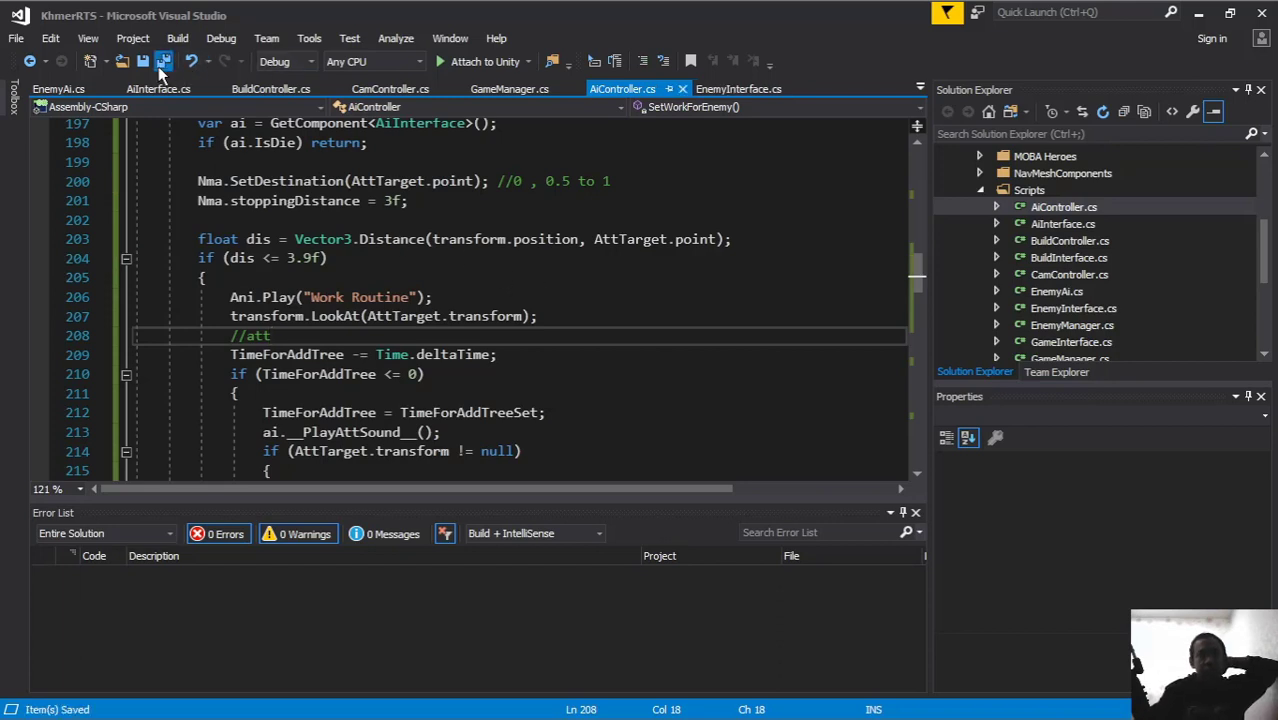
pyautogui.click(300, 12)
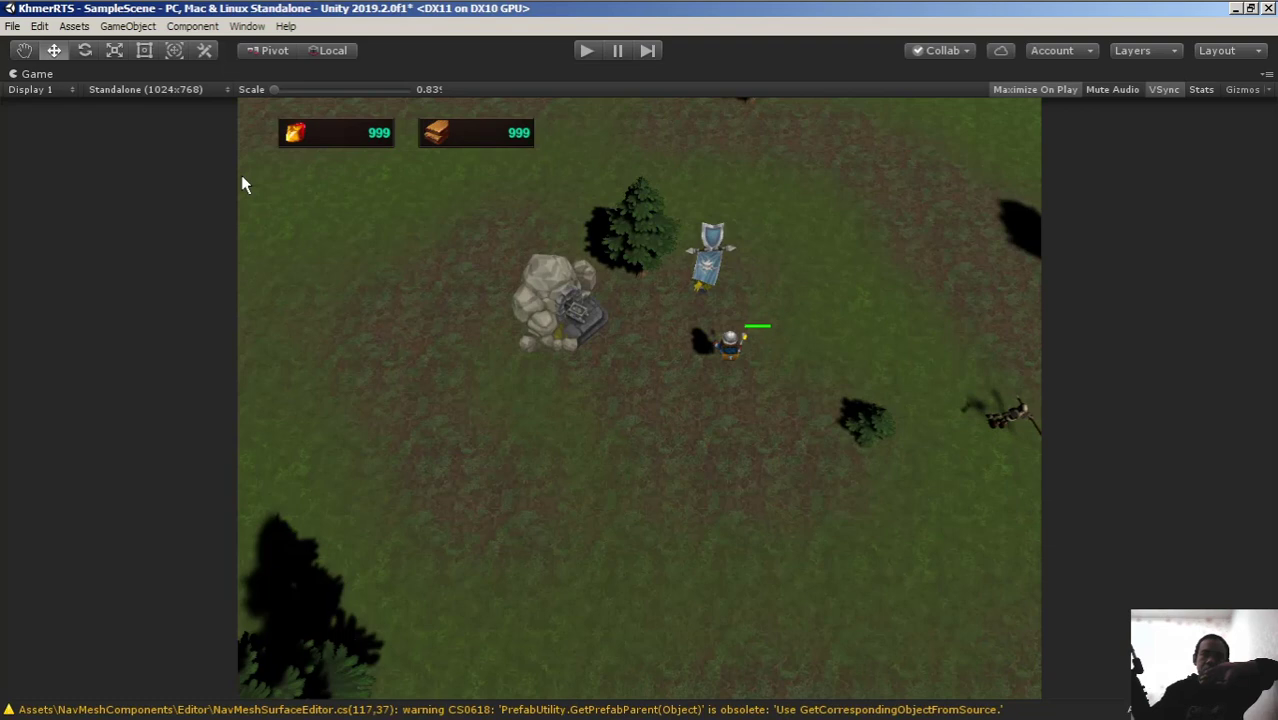
# Step: Playtest the worker attacking the enemy soldier, then stop Play mode and return to Visual Studio
pyautogui.click(587, 53)
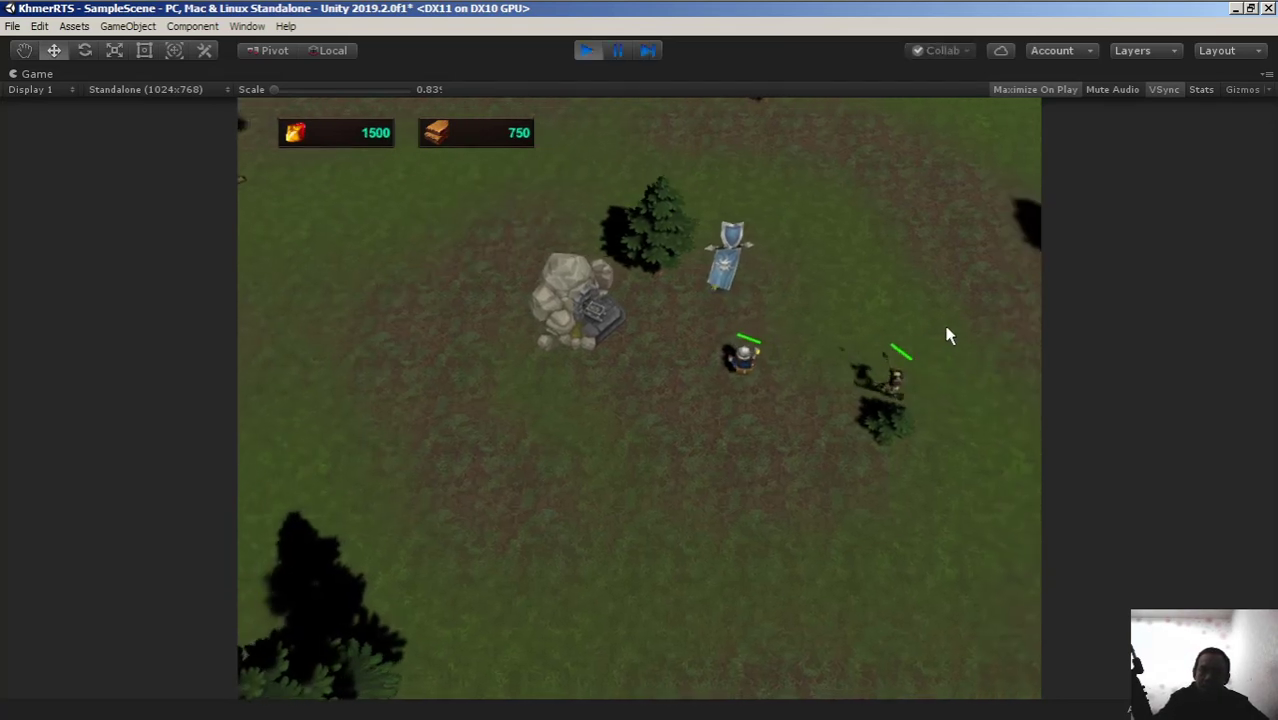
pyautogui.moveTo(1093, 348)
pyautogui.click(594, 366)
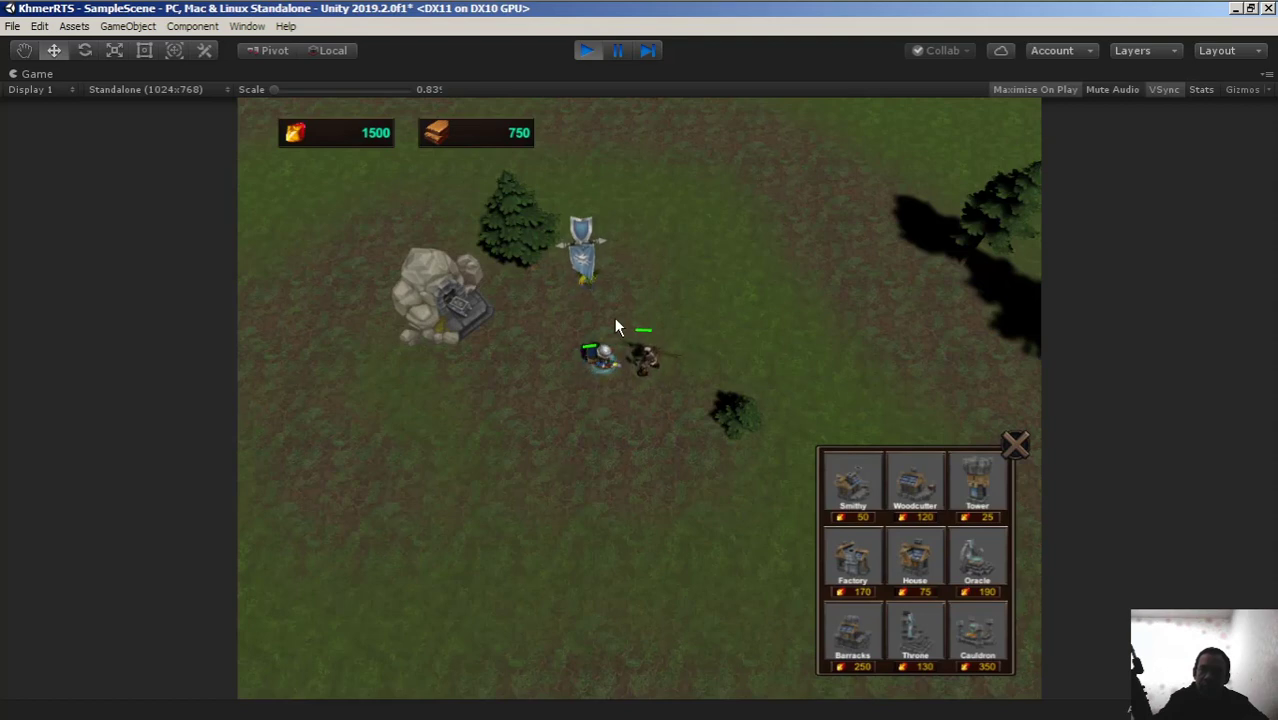
pyautogui.rightClick(480, 412)
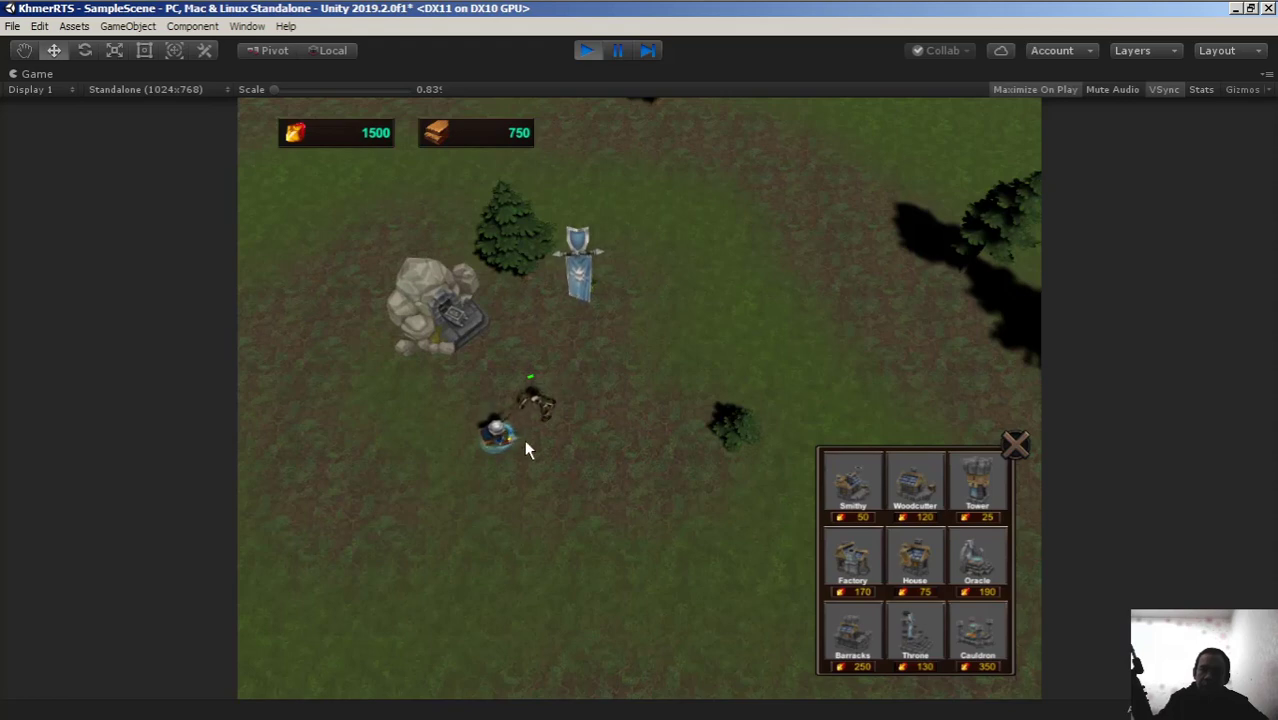
pyautogui.click(495, 434)
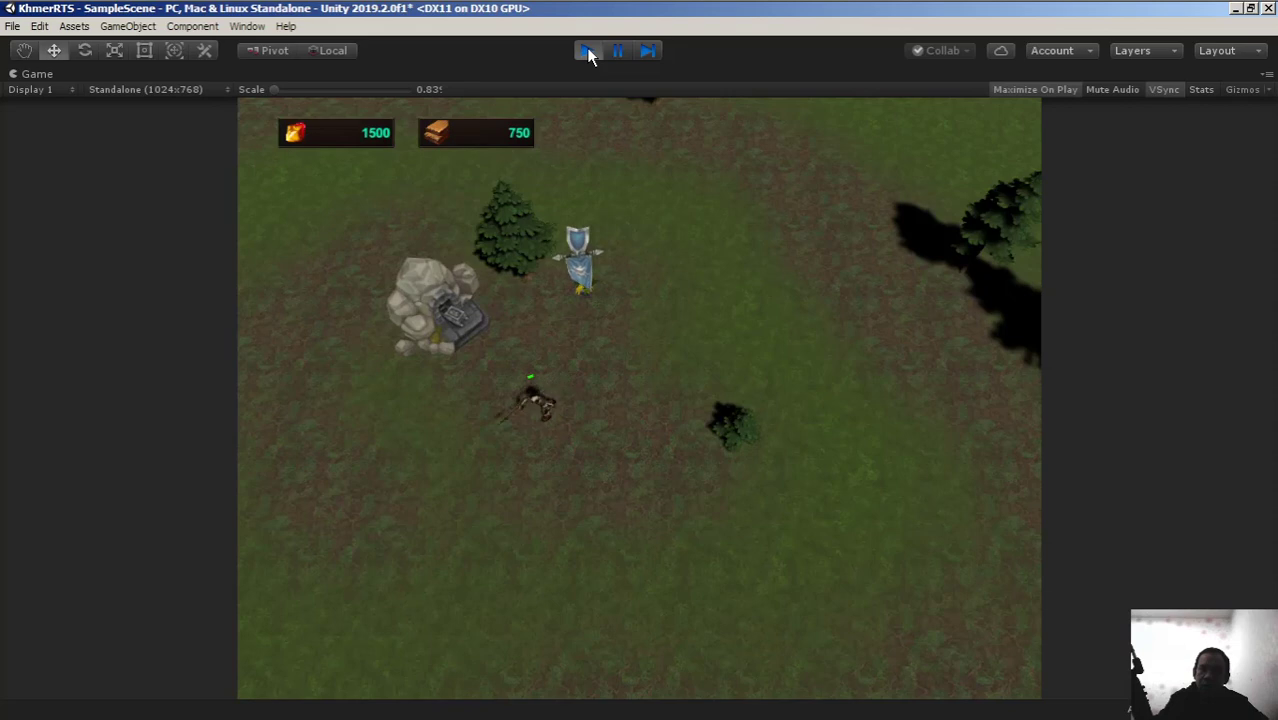
pyautogui.click(586, 47)
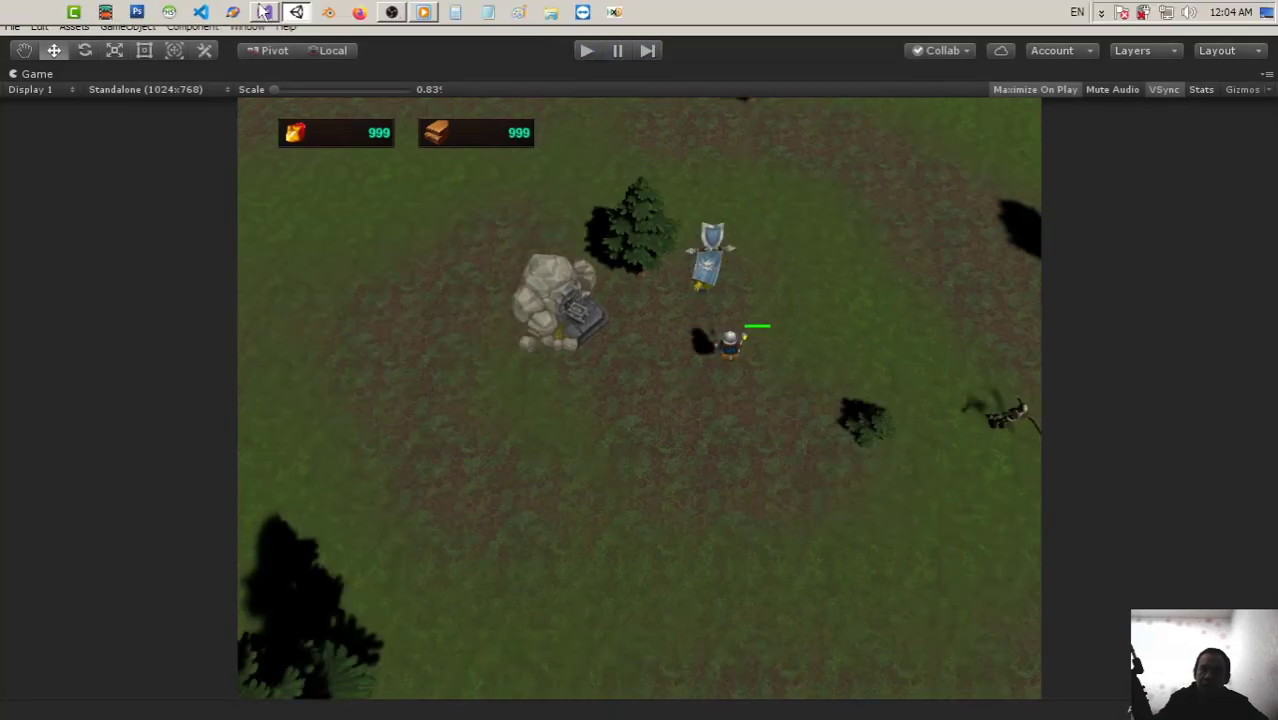
pyautogui.click(264, 12)
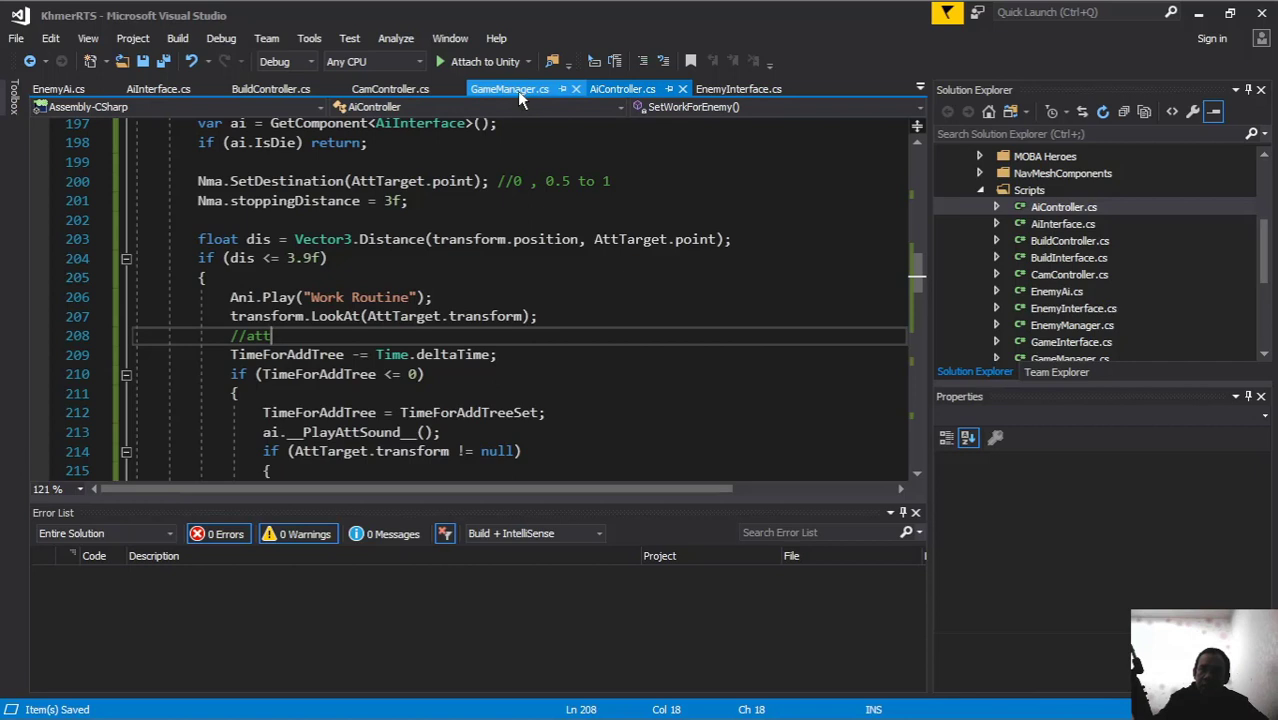
# Step: Open GameManager.cs and expand the collapsed foreach loop under the Enemy case in GiveWork
pyautogui.click(517, 90)
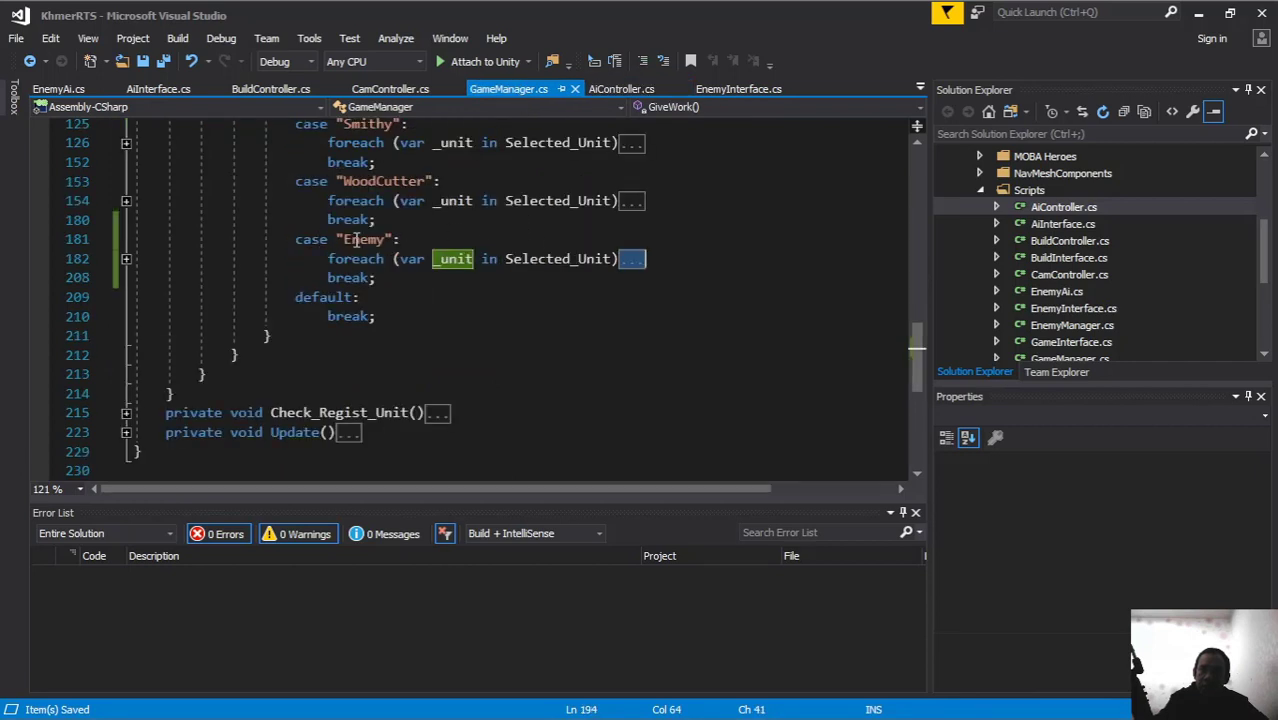
pyautogui.click(357, 239)
pyautogui.click(125, 259)
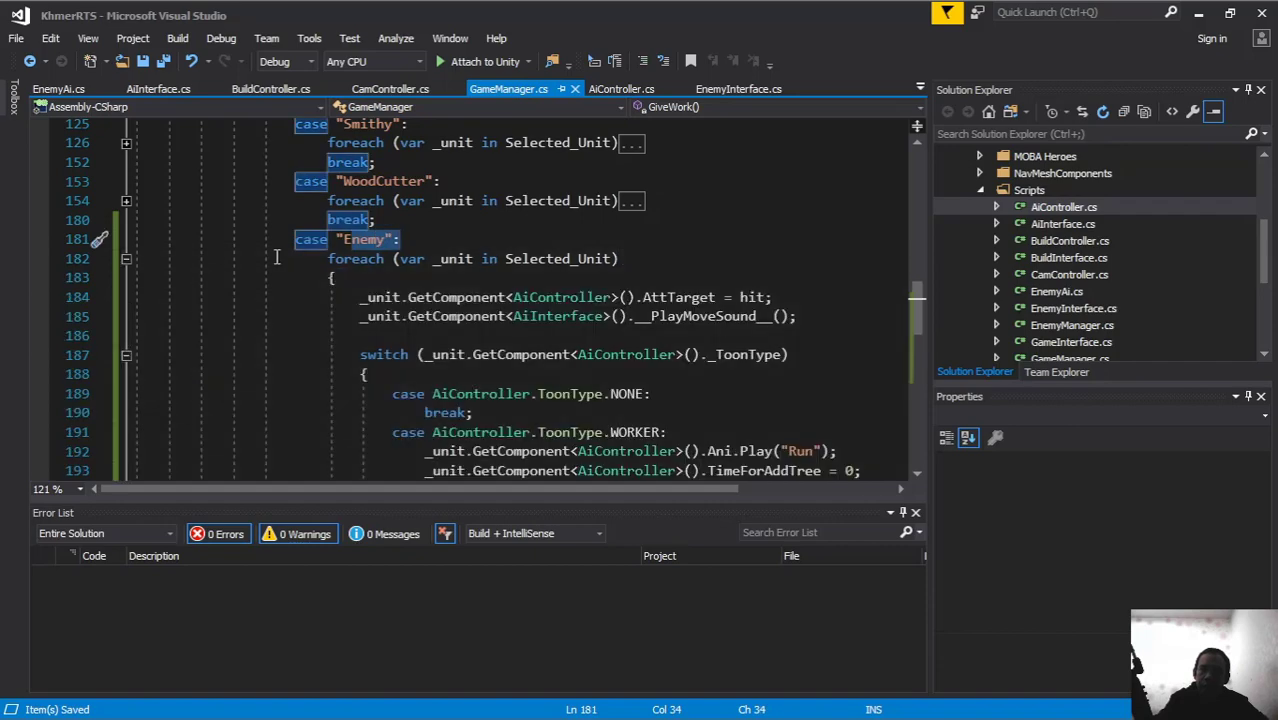
pyautogui.scroll(-1, 544, 250)
pyautogui.scroll(2, 557, 245)
pyautogui.scroll(-2, 557, 245)
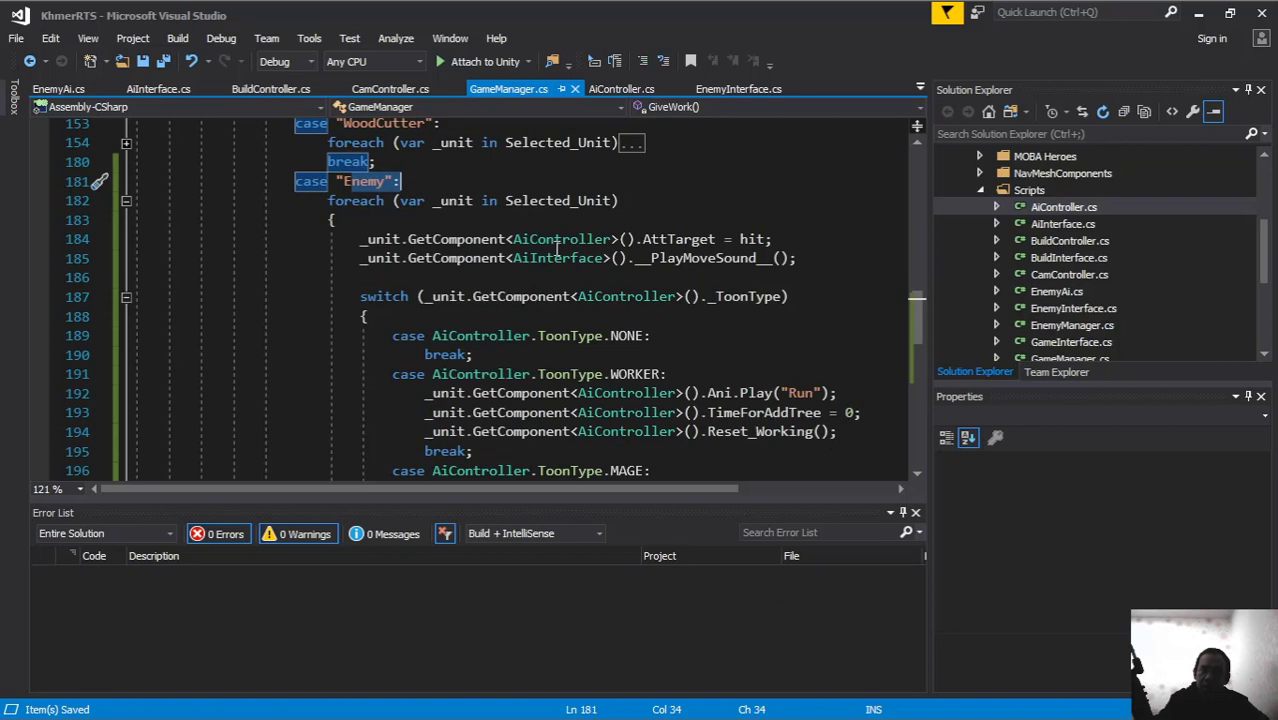
# Step: Review the ToonType switch's WORKER branch, then place the caret at the loop's opening brace
pyautogui.doubleClick(615, 376)
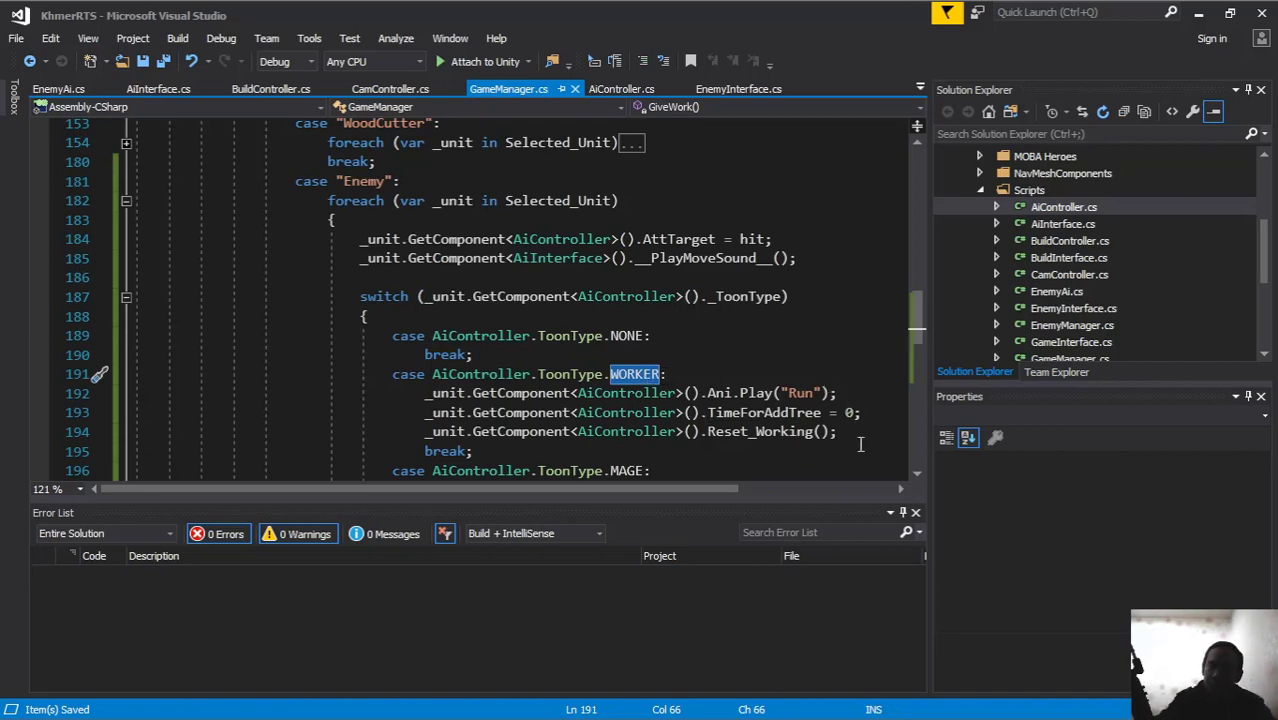
pyautogui.scroll(-4, 800, 415)
pyautogui.scroll(5, 720, 355)
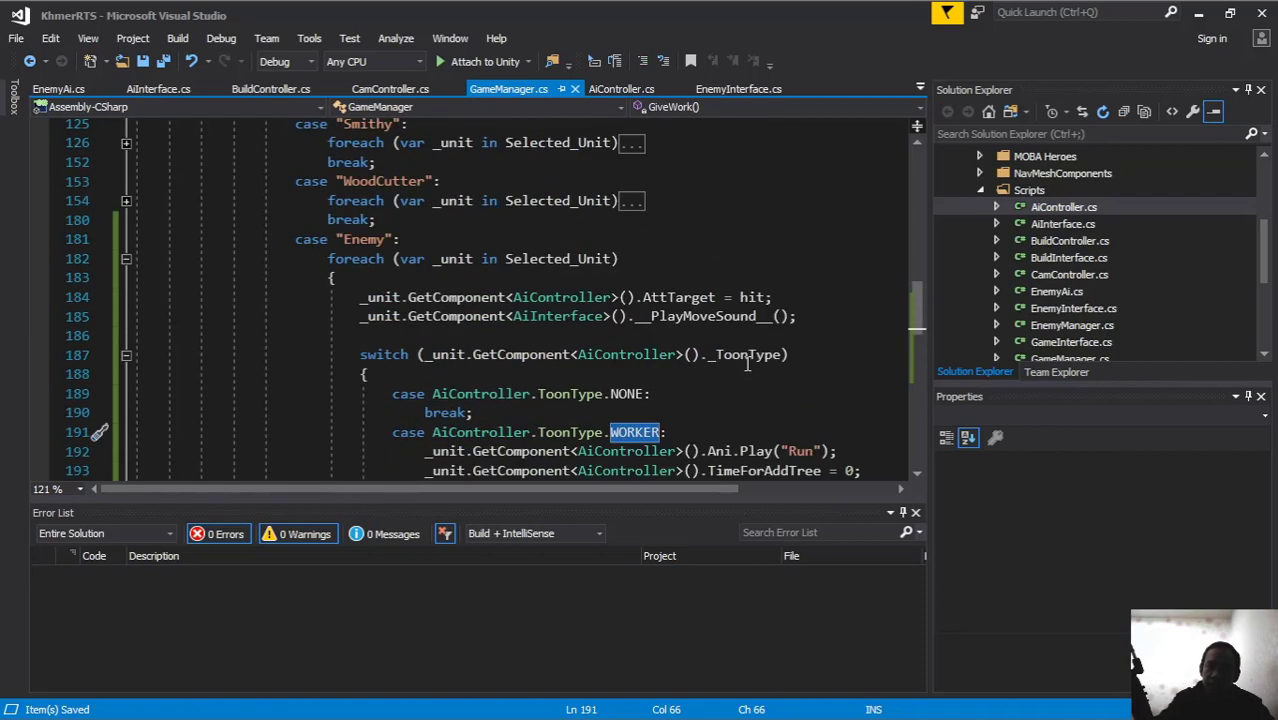
pyautogui.scroll(-2, 641, 339)
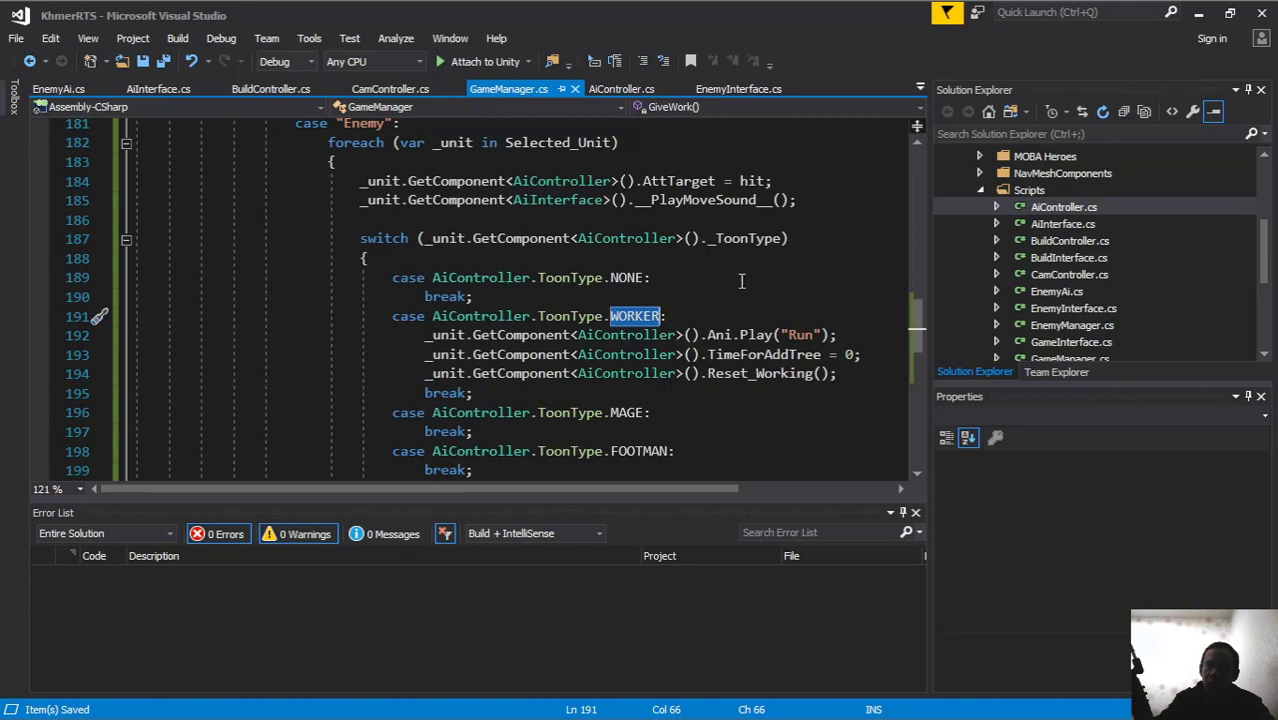
pyautogui.click(685, 317)
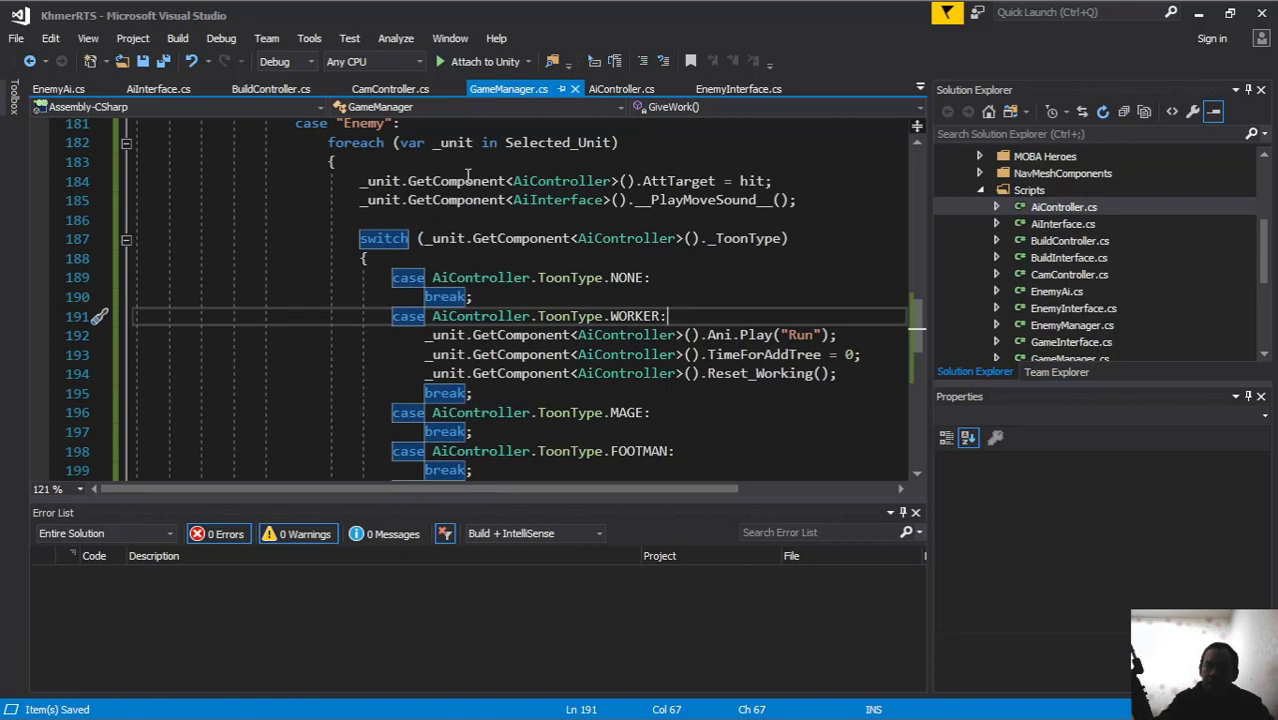
pyautogui.click(430, 161)
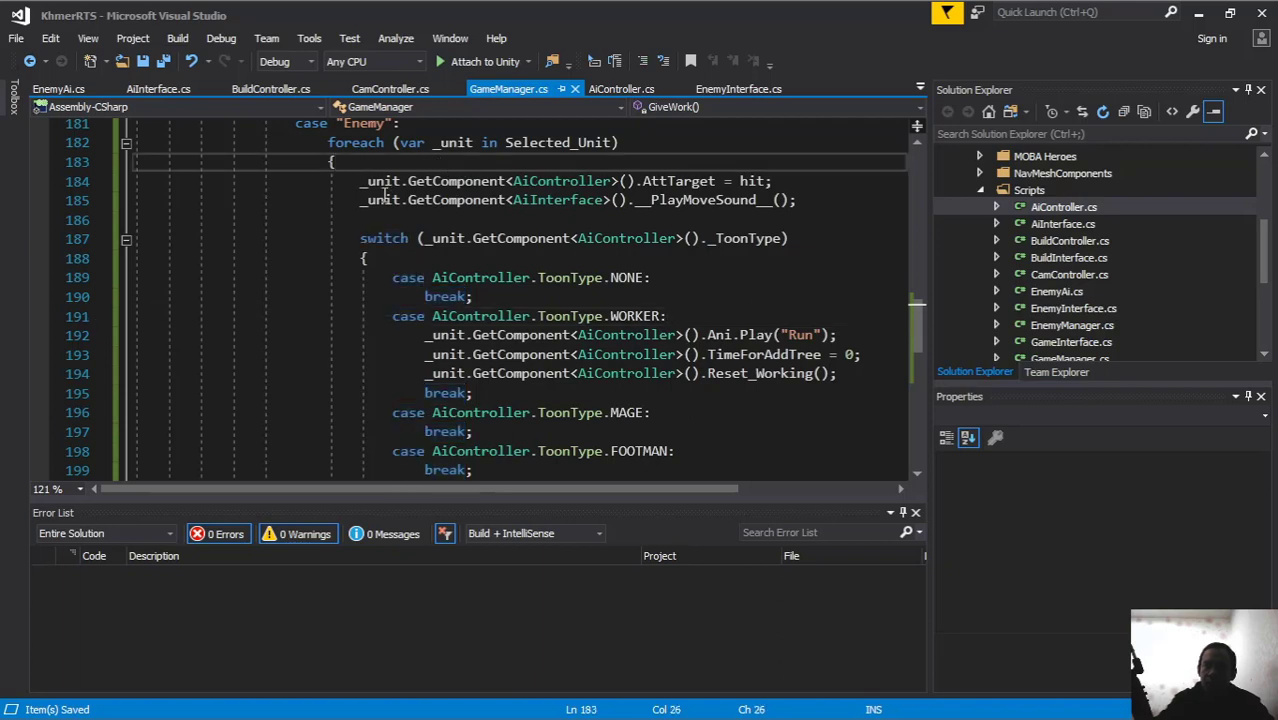
# Step: Insert 'if (_unit.GetComponent<AiInterface>().IsDie) return;' at the top of the Enemy foreach body
pyautogui.press('Return')
pyautogui.press('Return')
pyautogui.press('Up')
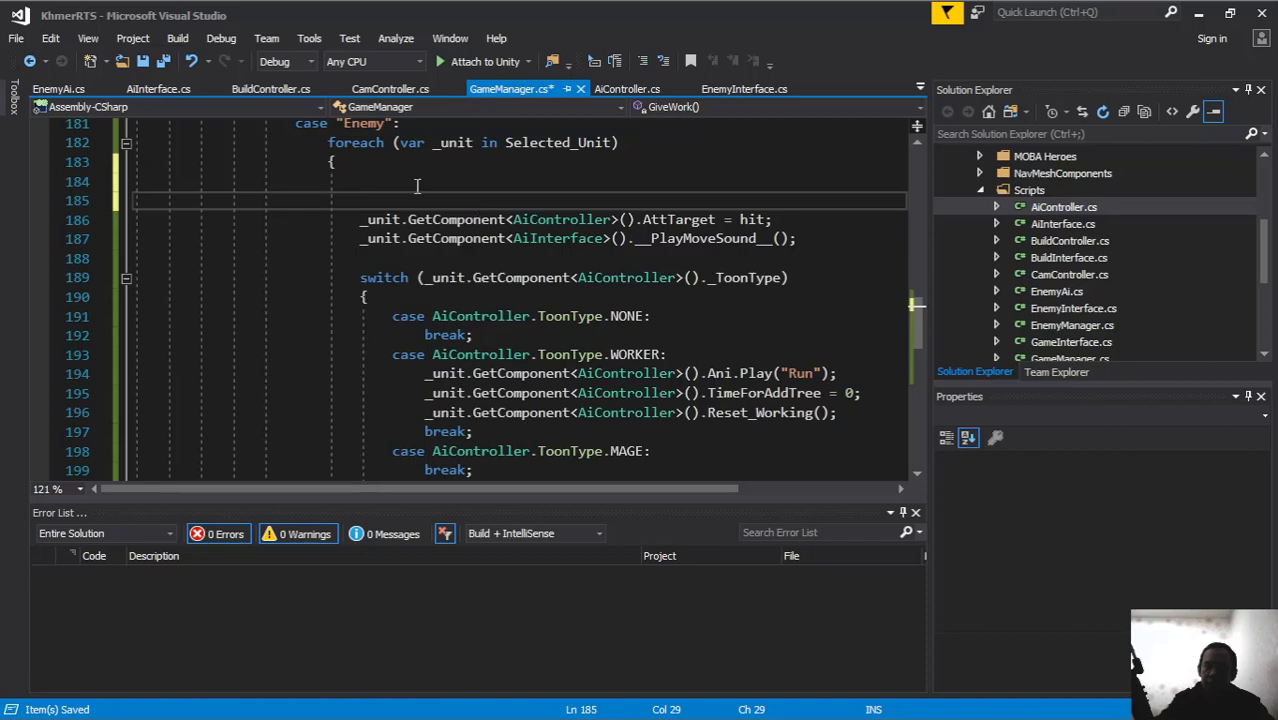
pyautogui.click(378, 180)
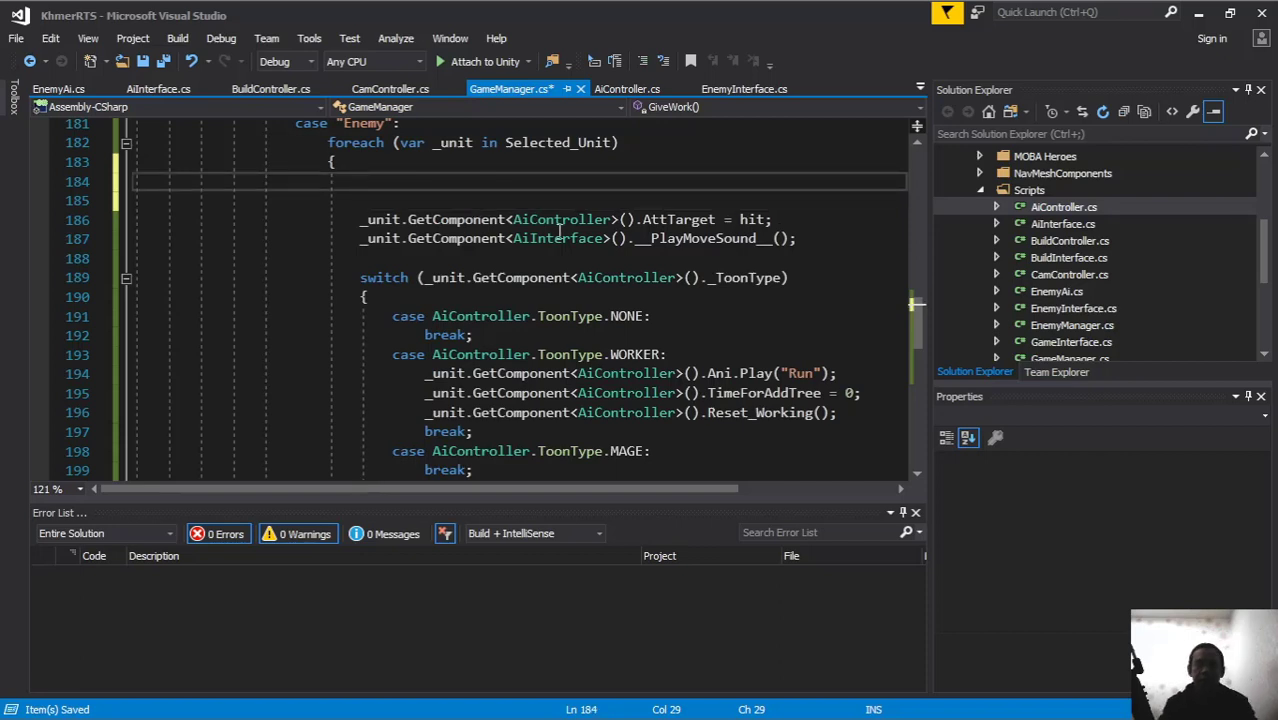
pyautogui.write('if(')
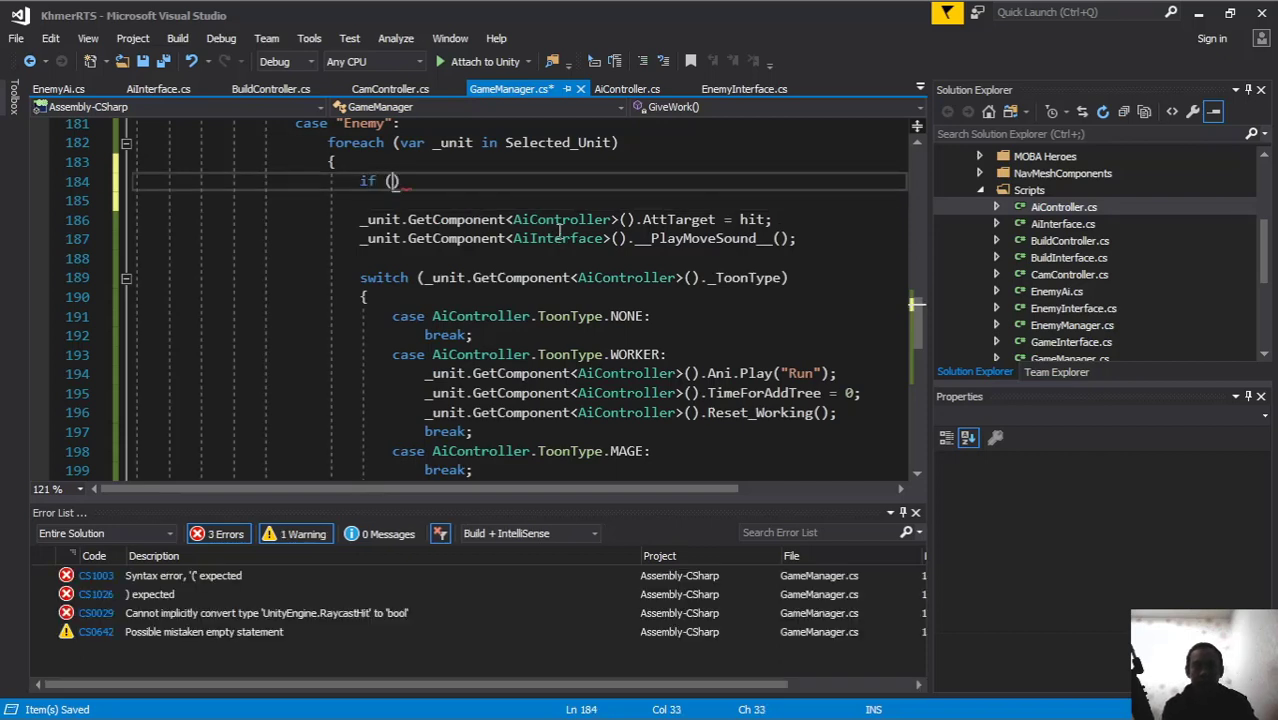
pyautogui.write('uni')
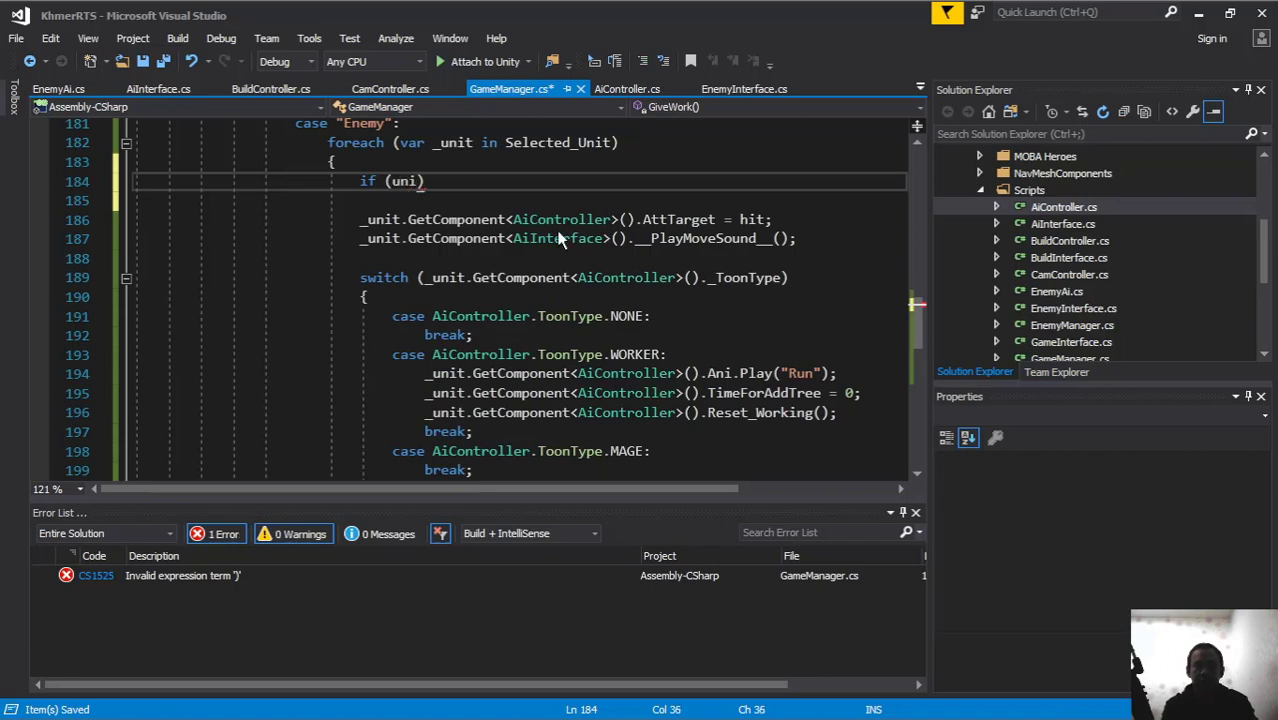
pyautogui.press('BackSpace')
pyautogui.press('BackSpace')
pyautogui.press('BackSpace')
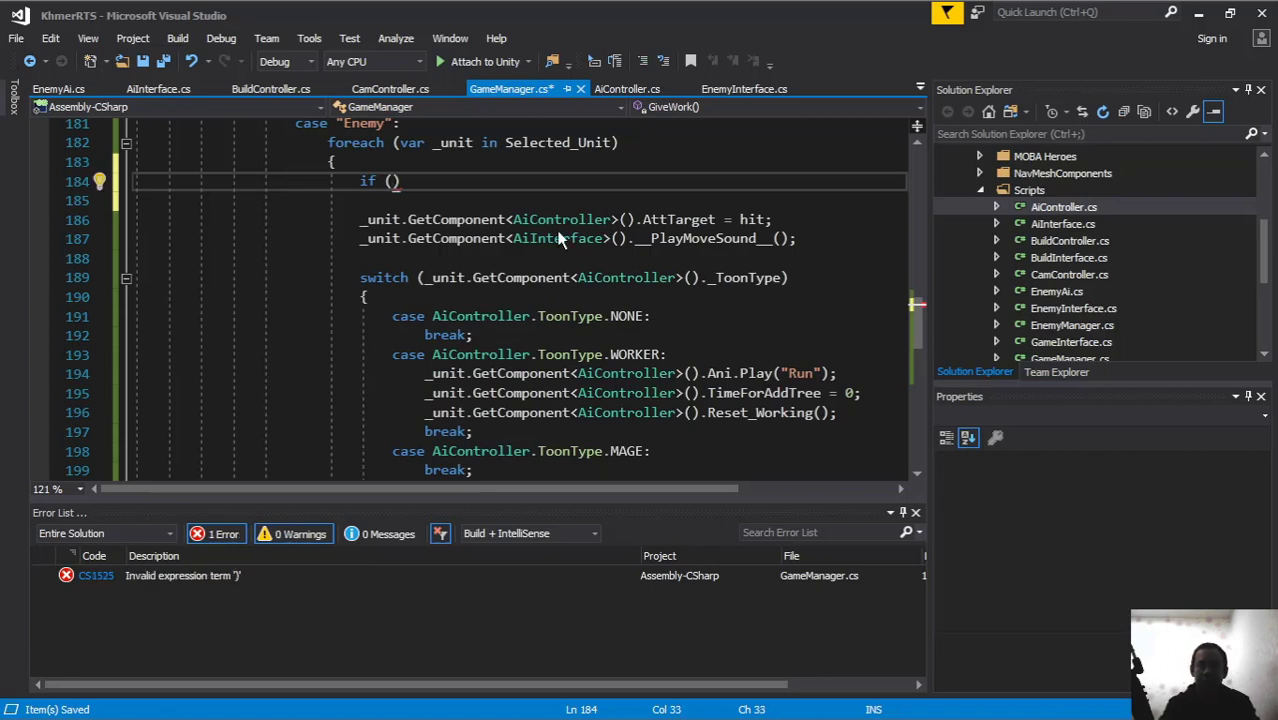
pyautogui.press('BackSpace')
pyautogui.write('_unit.')
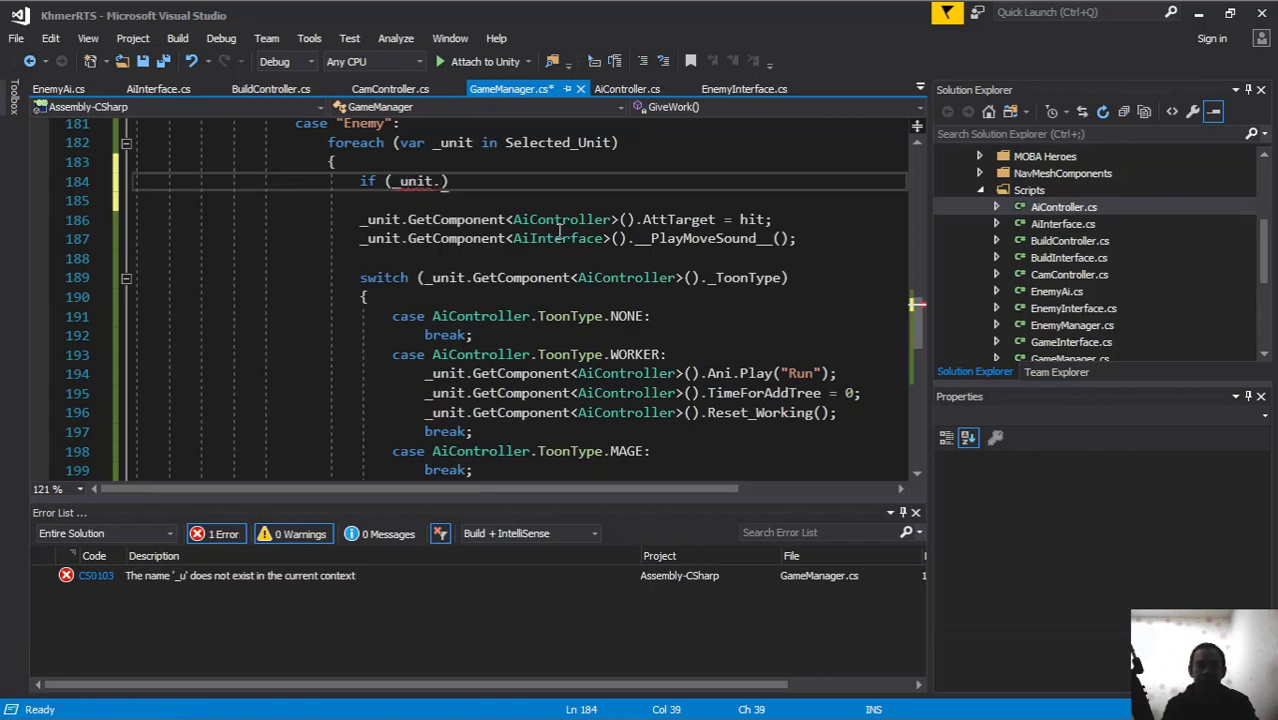
pyautogui.write('getcomp<')
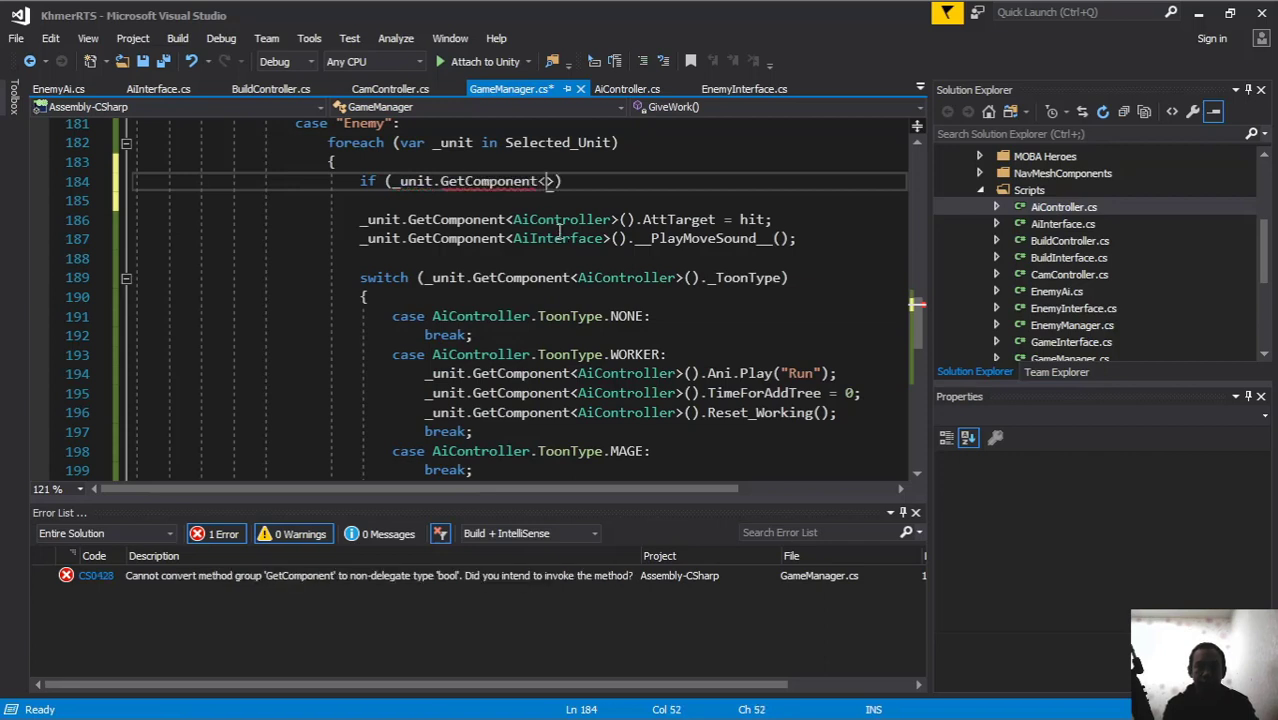
pyautogui.write('aiin')
pyautogui.press('Tab')
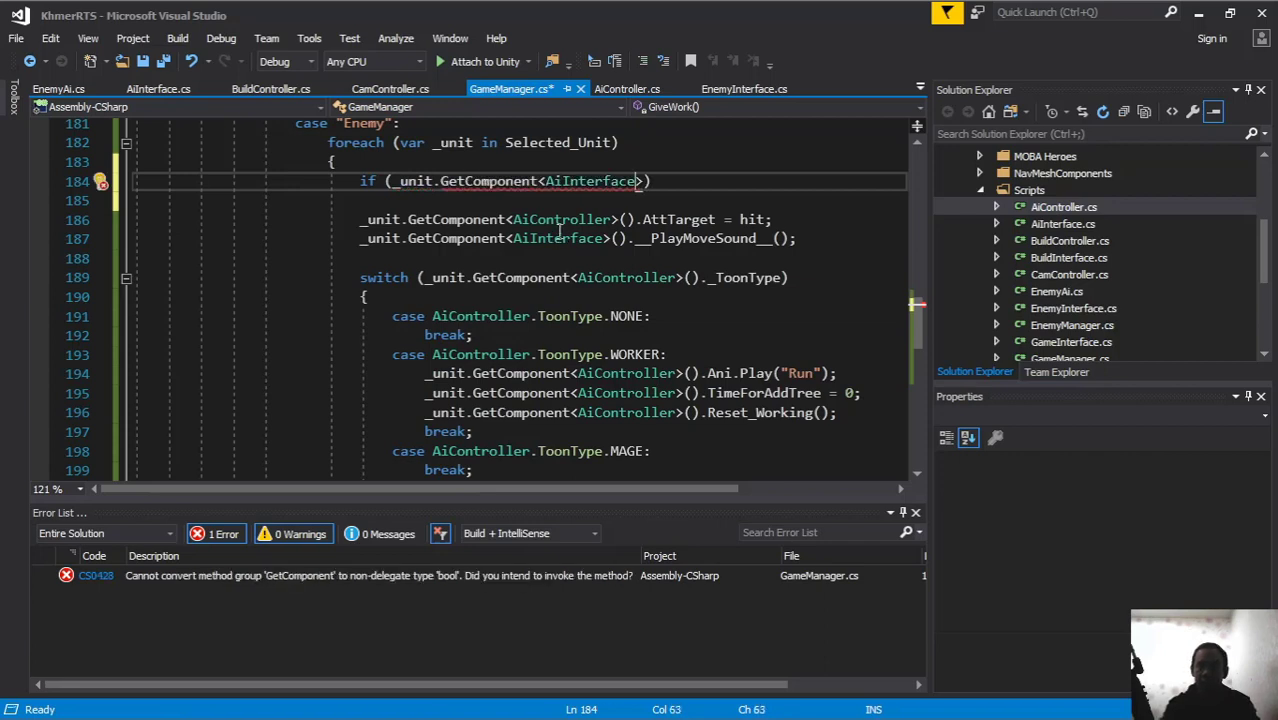
pyautogui.write('().i')
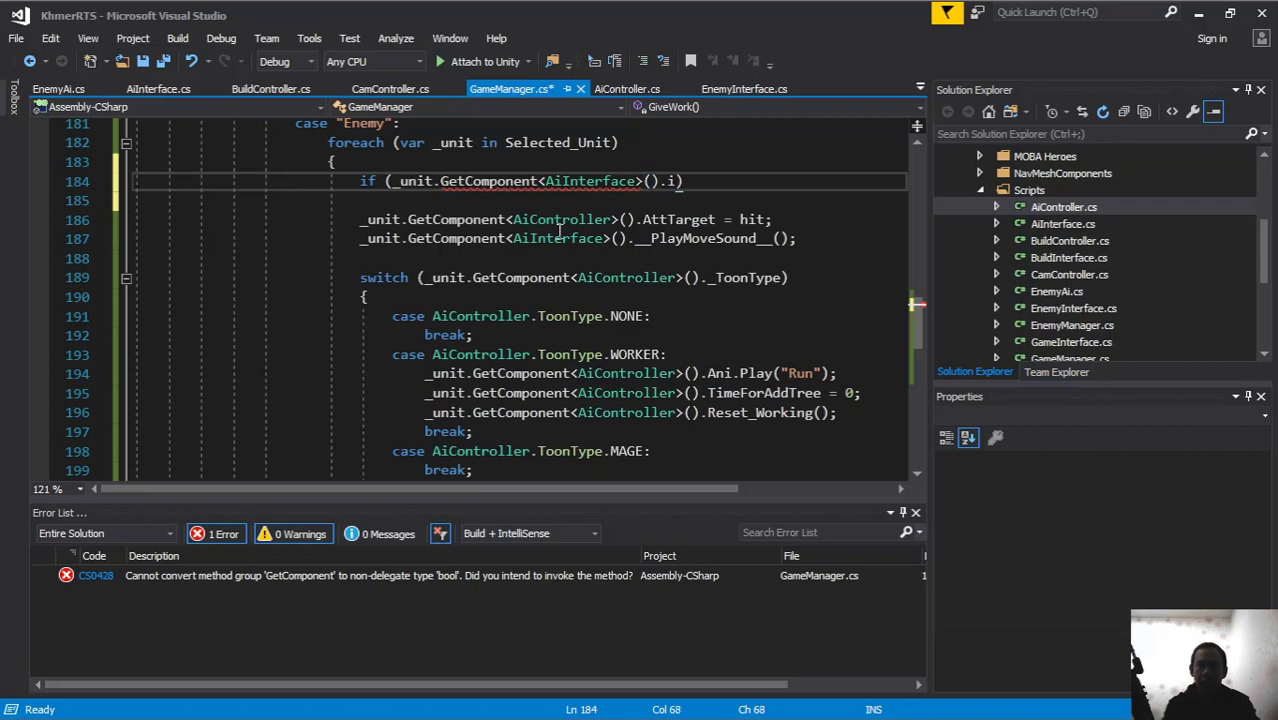
pyautogui.write('s')
pyautogui.press('Tab')
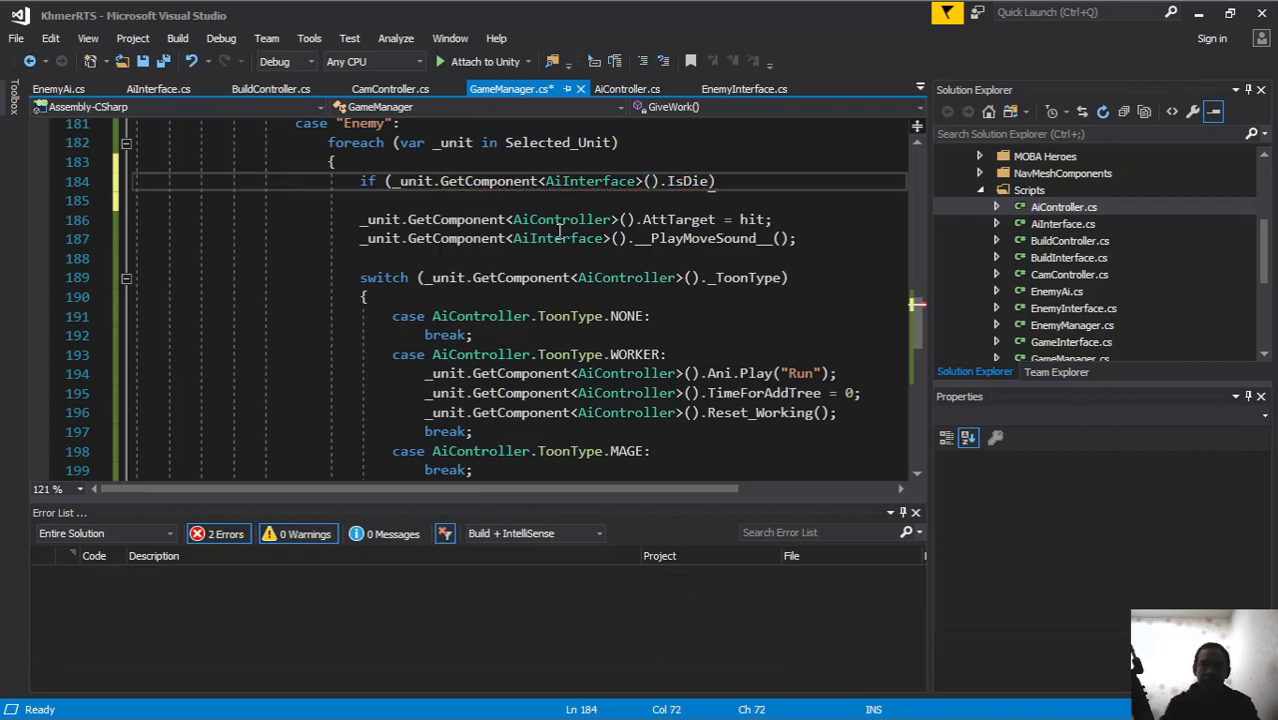
pyautogui.write(')')
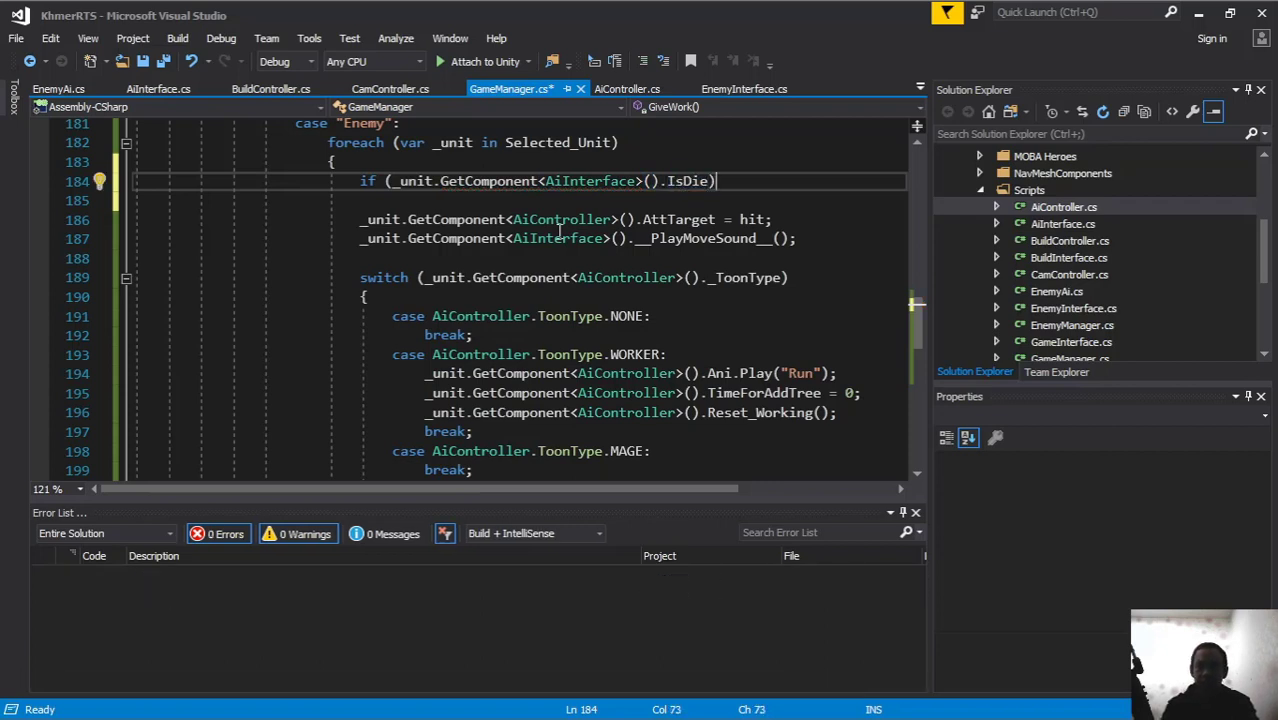
pyautogui.write(' return;')
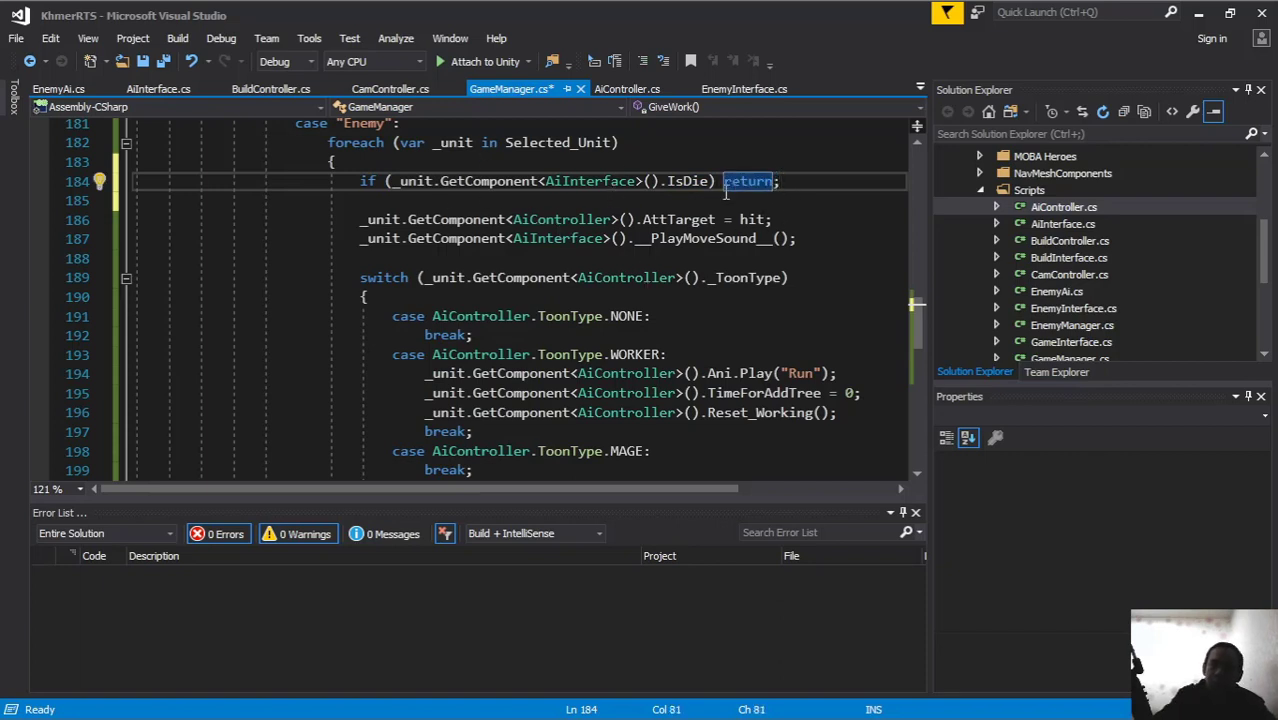
# Step: Review the edited Enemy case code and save GameManager.cs
pyautogui.moveTo(353, 219); pyautogui.dragTo(667, 201)
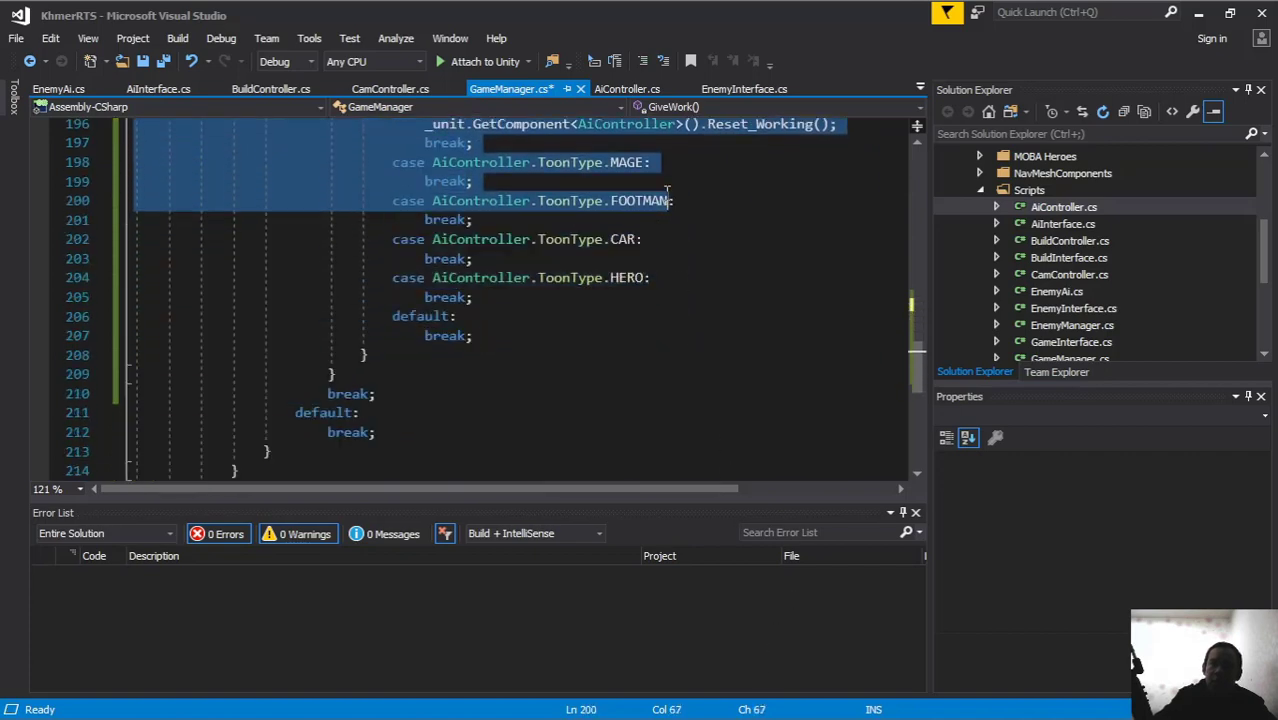
pyautogui.click(657, 232)
pyautogui.scroll(5, 645, 240)
pyautogui.scroll(1, 638, 250)
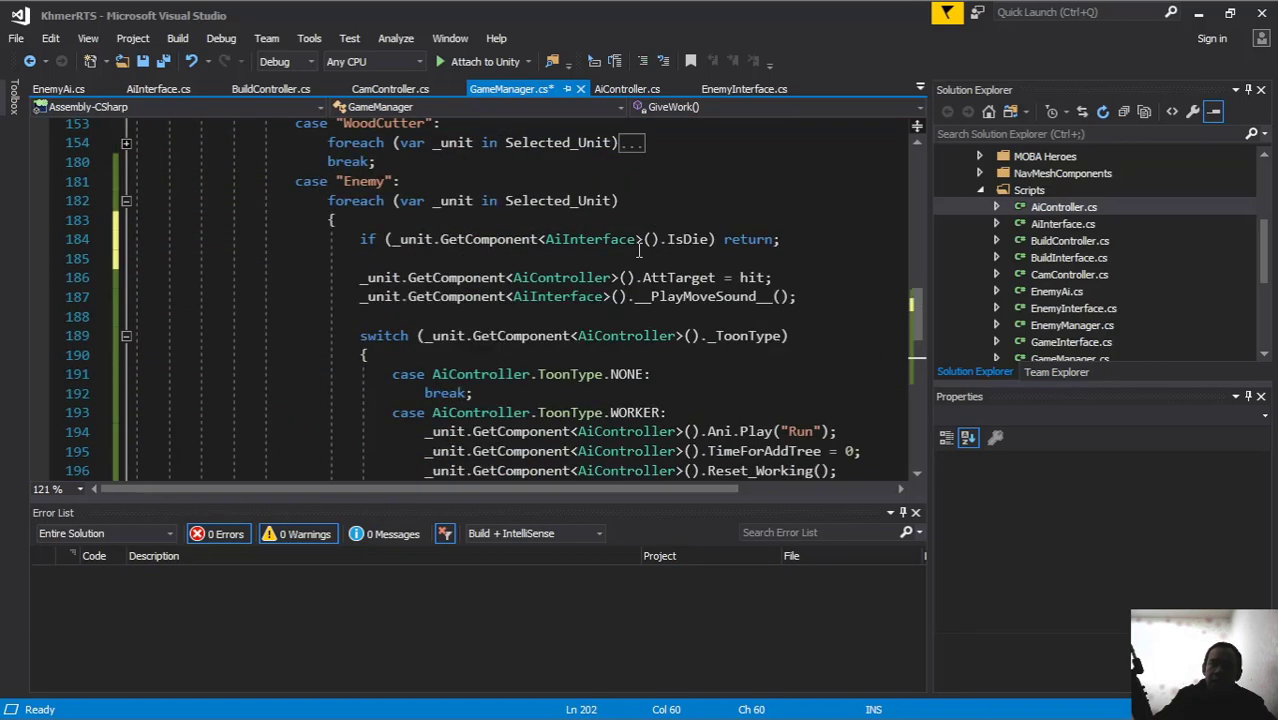
pyautogui.click(164, 62)
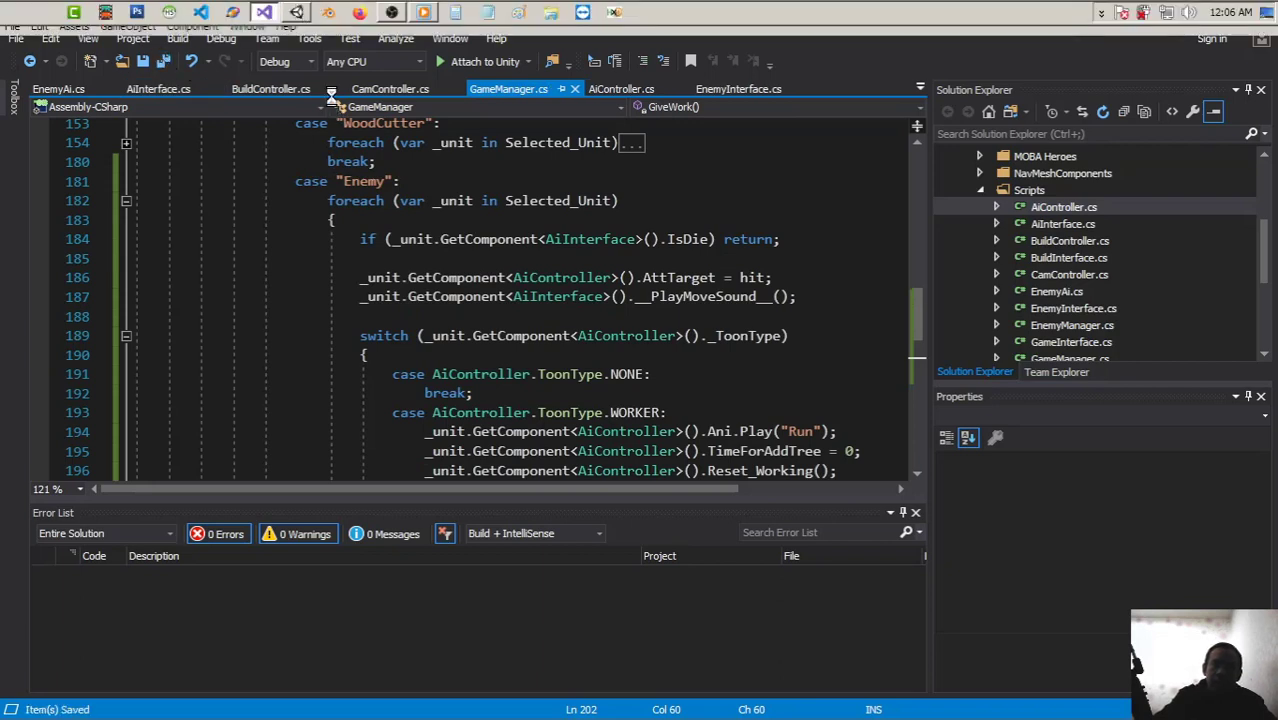
# Step: Reload scripts in Unity, playtest with the worker selected, then stop Play mode
pyautogui.click(297, 12)
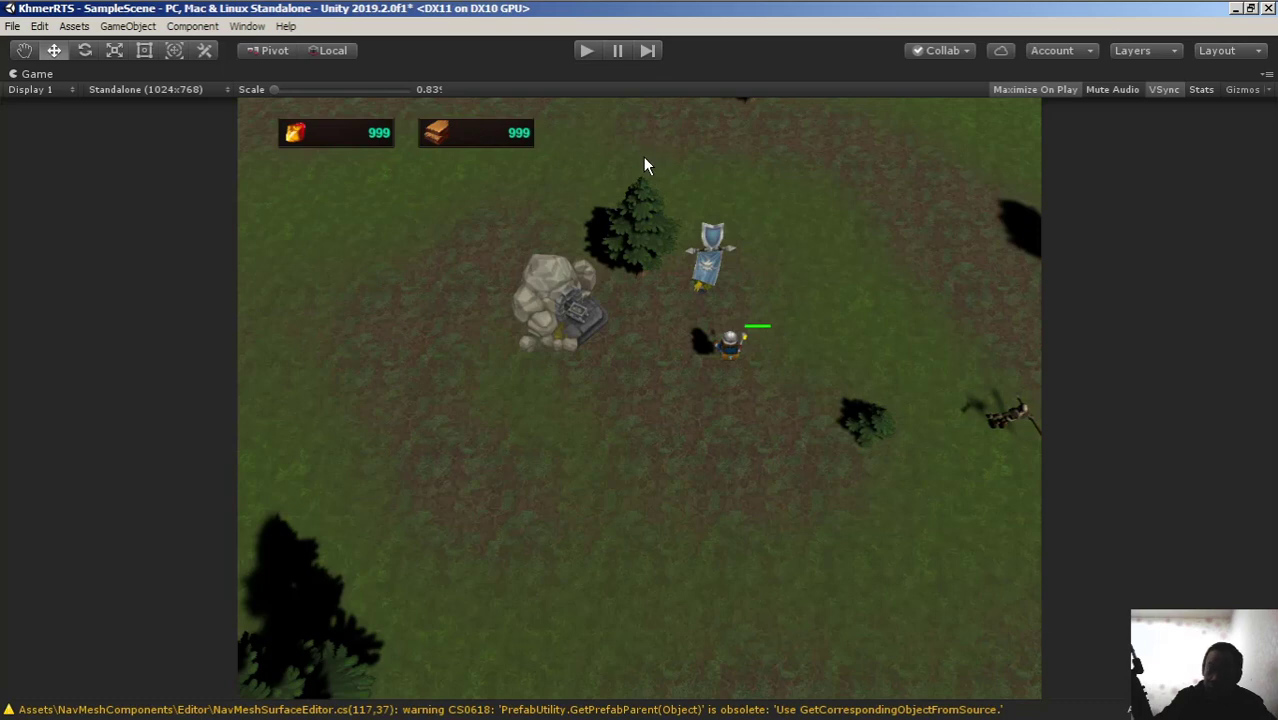
pyautogui.click(588, 54)
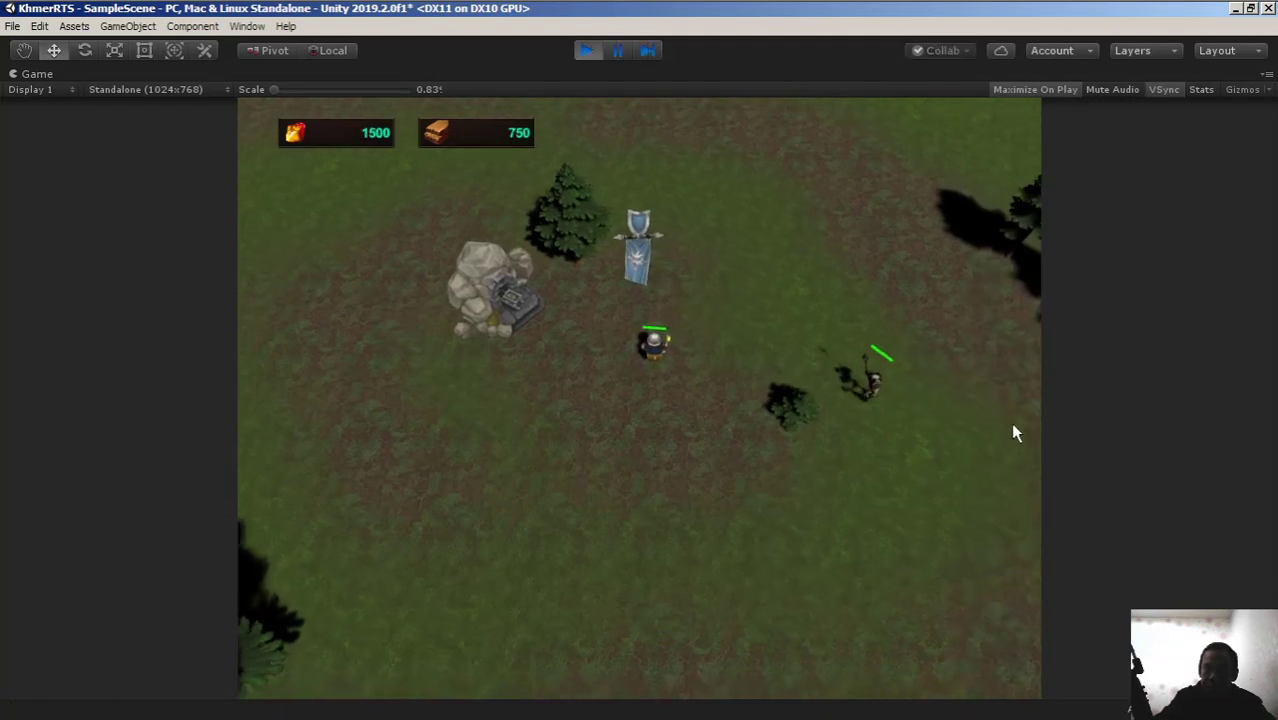
pyautogui.click(613, 336)
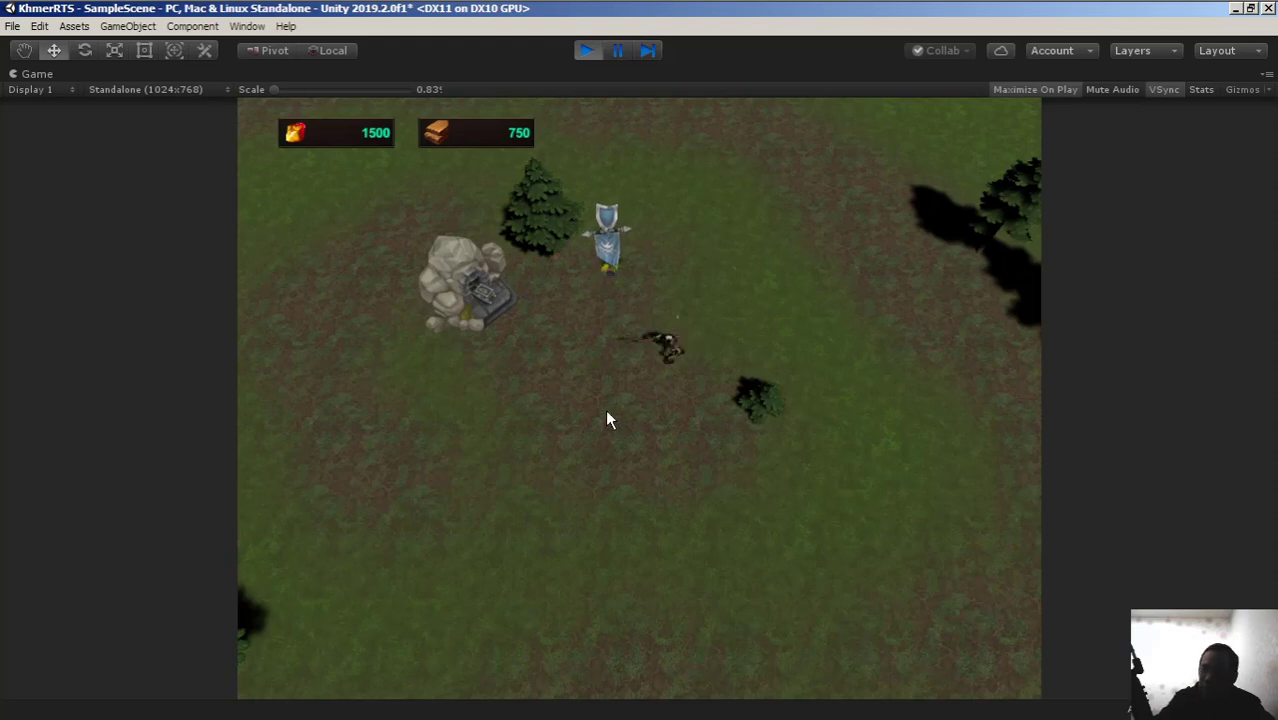
pyautogui.click(586, 50)
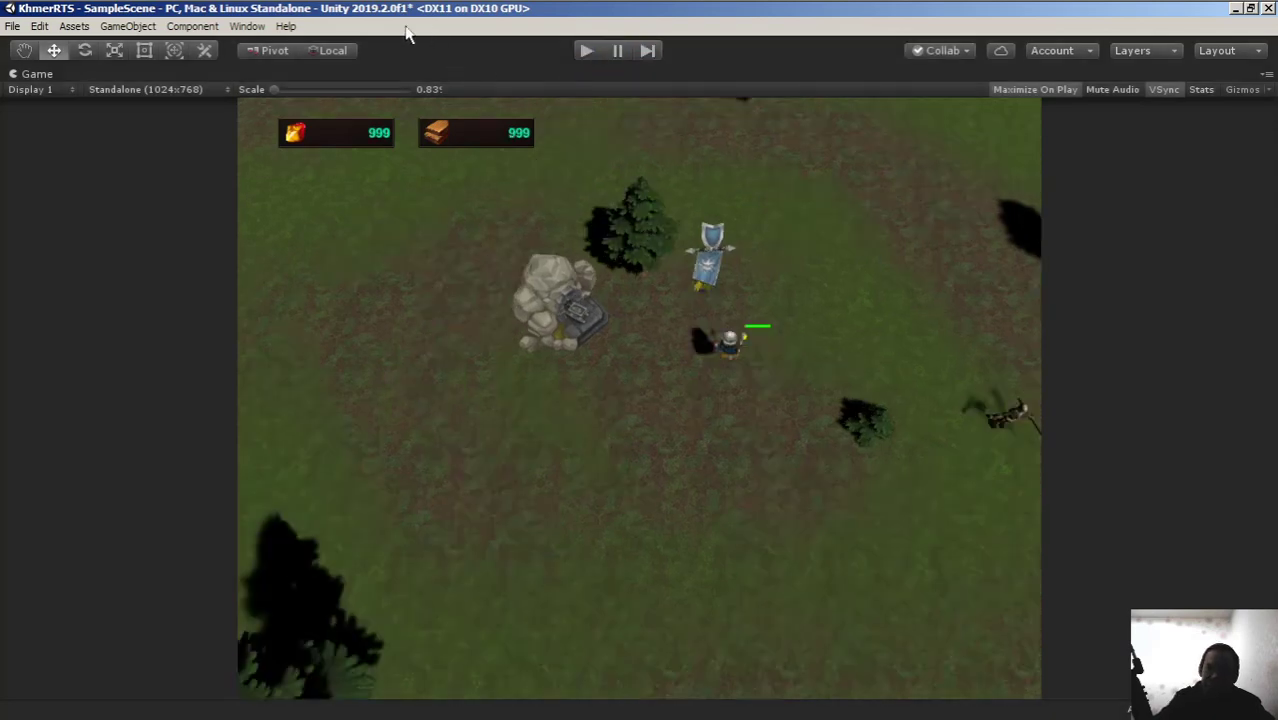
# Step: Select the IsDie early-return line in the Enemy case for copying
pyautogui.click(273, 12)
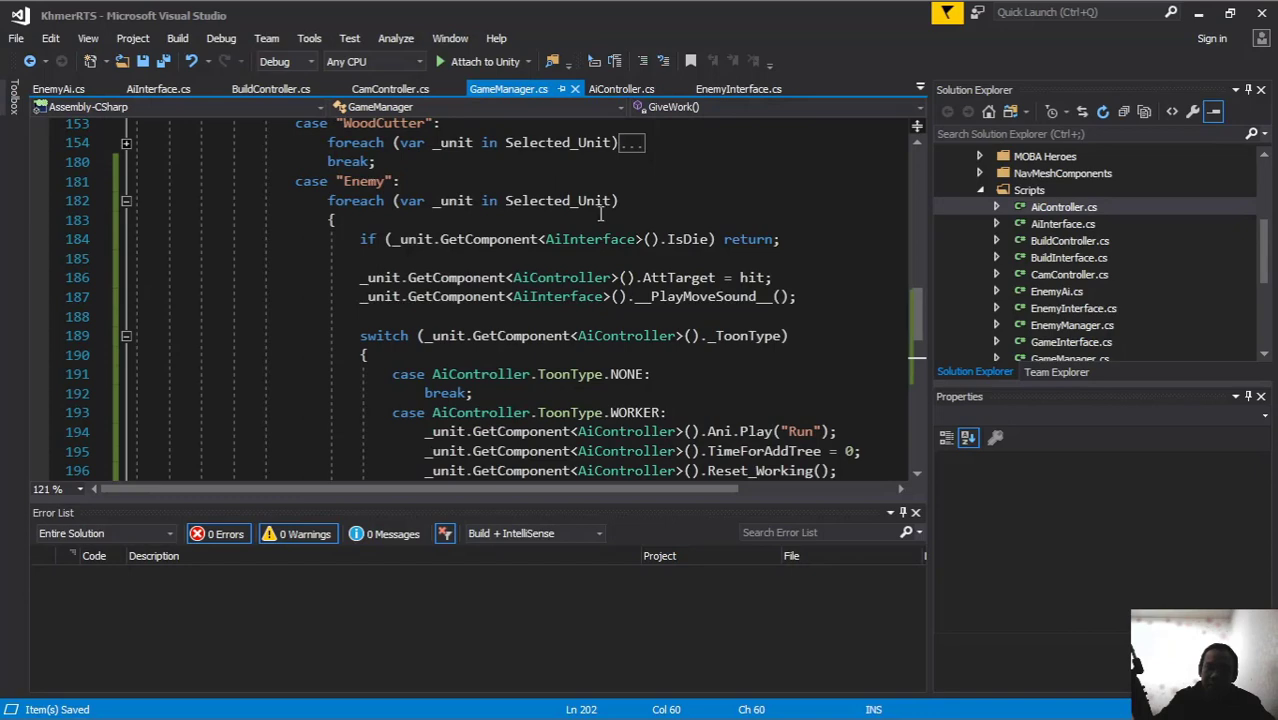
pyautogui.scroll(3, 494, 276)
pyautogui.scroll(-2, 480, 326)
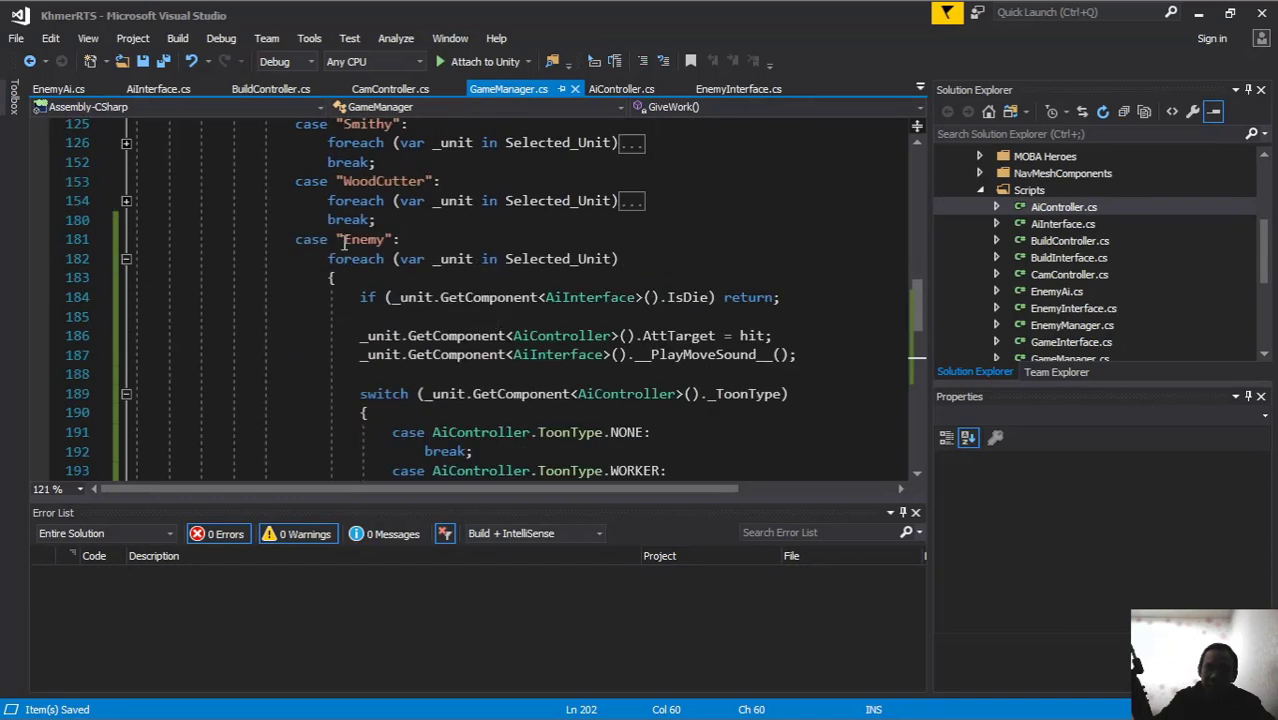
pyautogui.moveTo(338, 240); pyautogui.dragTo(400, 240)
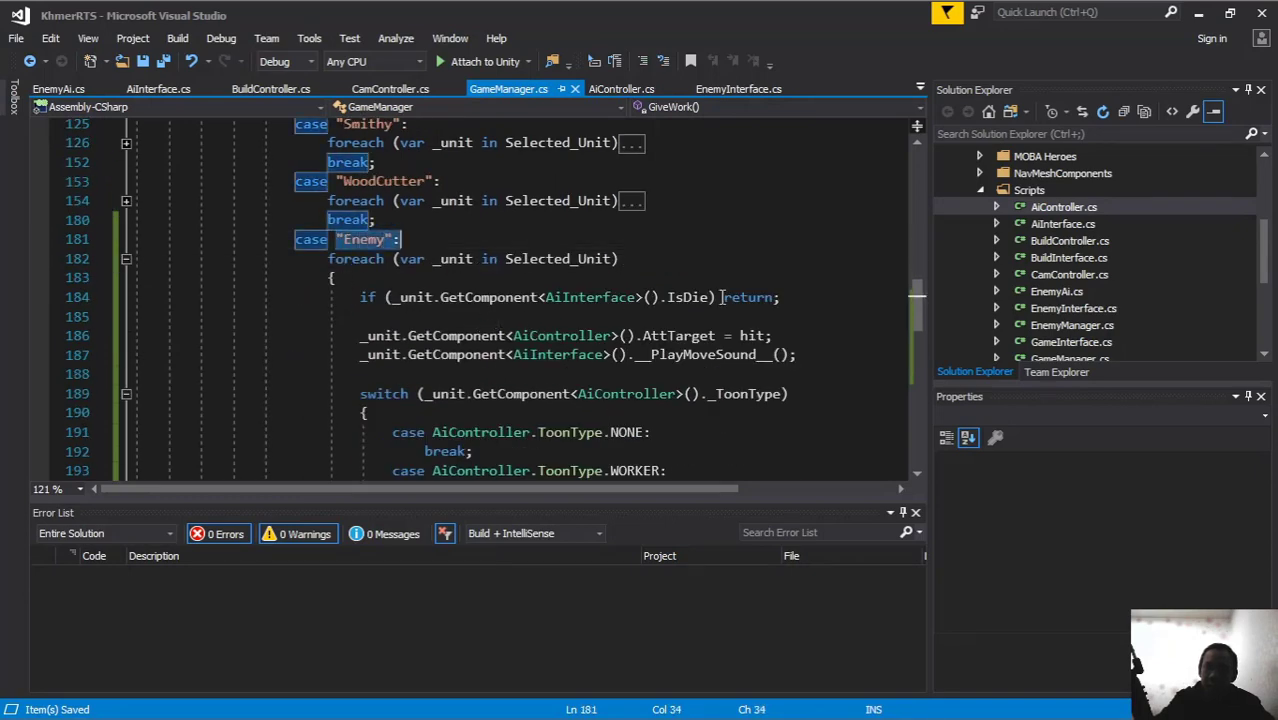
pyautogui.moveTo(796, 297); pyautogui.dragTo(366, 299)
pyautogui.hotkey('ctrl', 'c')
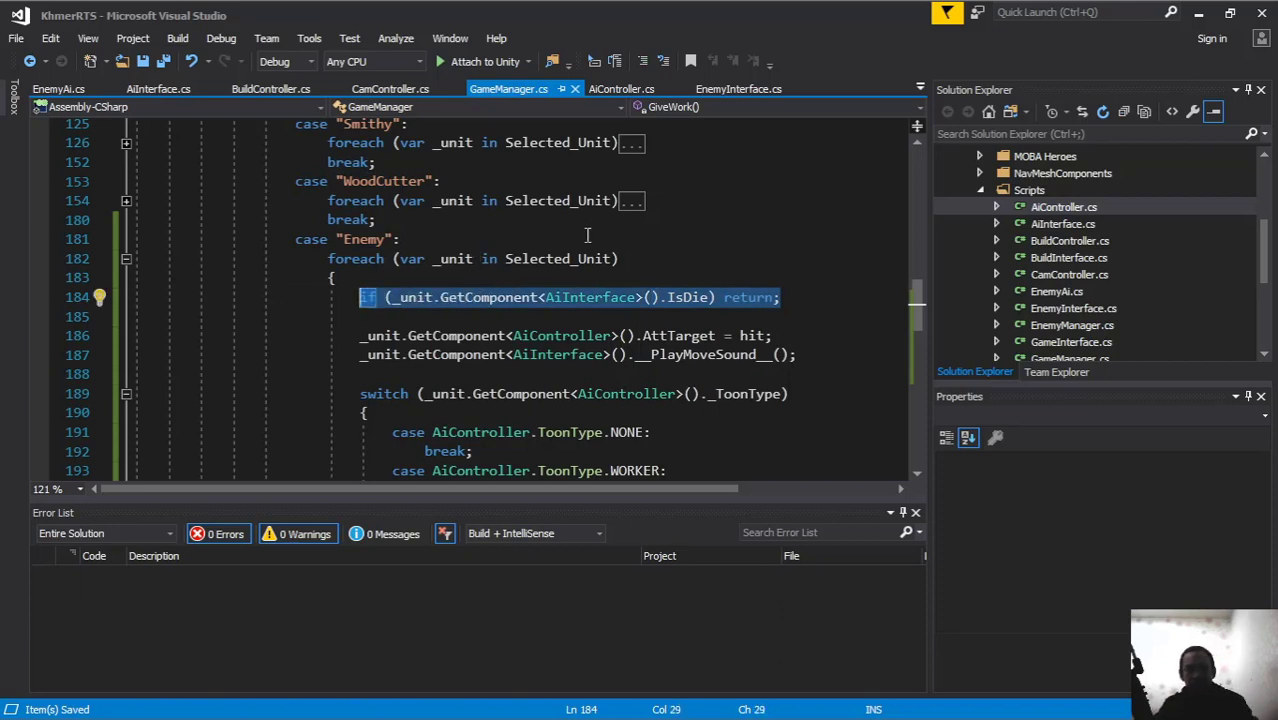
pyautogui.scroll(1, 516, 230)
pyautogui.moveTo(340, 238); pyautogui.dragTo(444, 240)
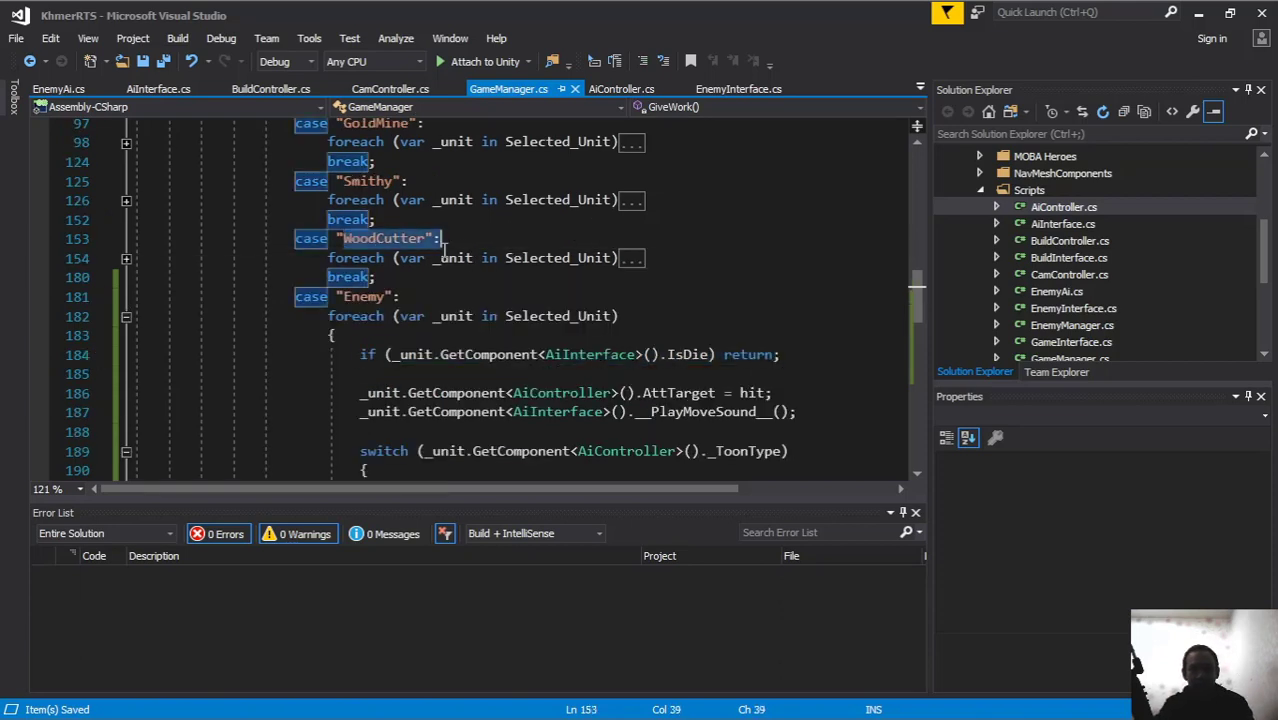
# Step: Paste the IsDie early return at the top of the WoodCutter loop
pyautogui.click(126, 259)
pyautogui.click(411, 272)
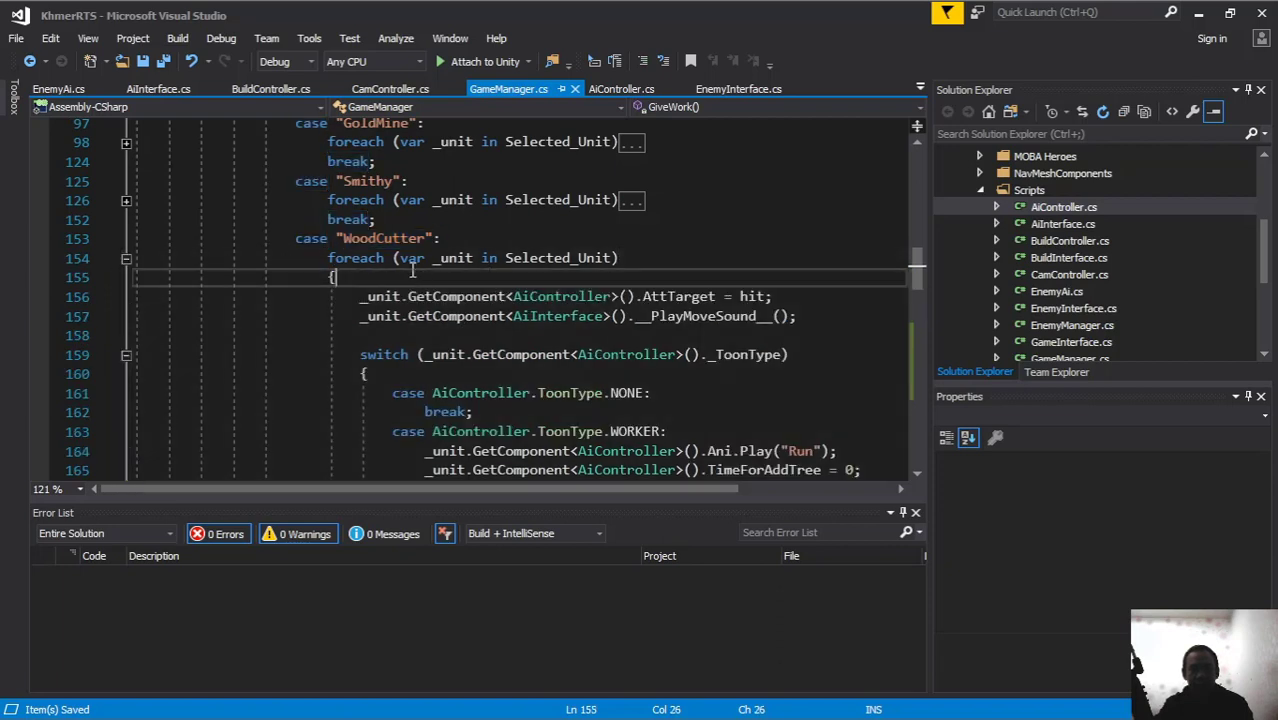
pyautogui.press('Return')
pyautogui.press('Return')
pyautogui.press('Up')
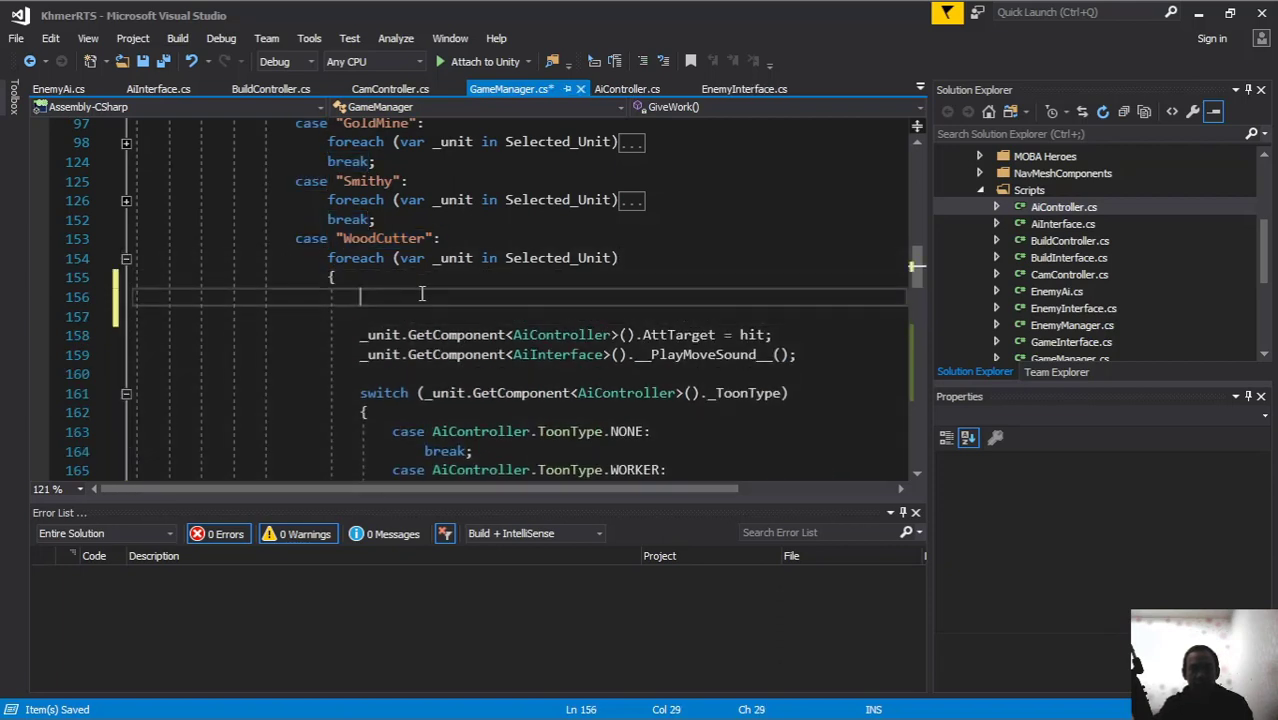
pyautogui.write('if (_unit.GetComponent<AiInterface>().IsDie) return;')
# Step: Paste the IsDie early return at the top of the Smithy loop
pyautogui.scroll(2, 160, 293)
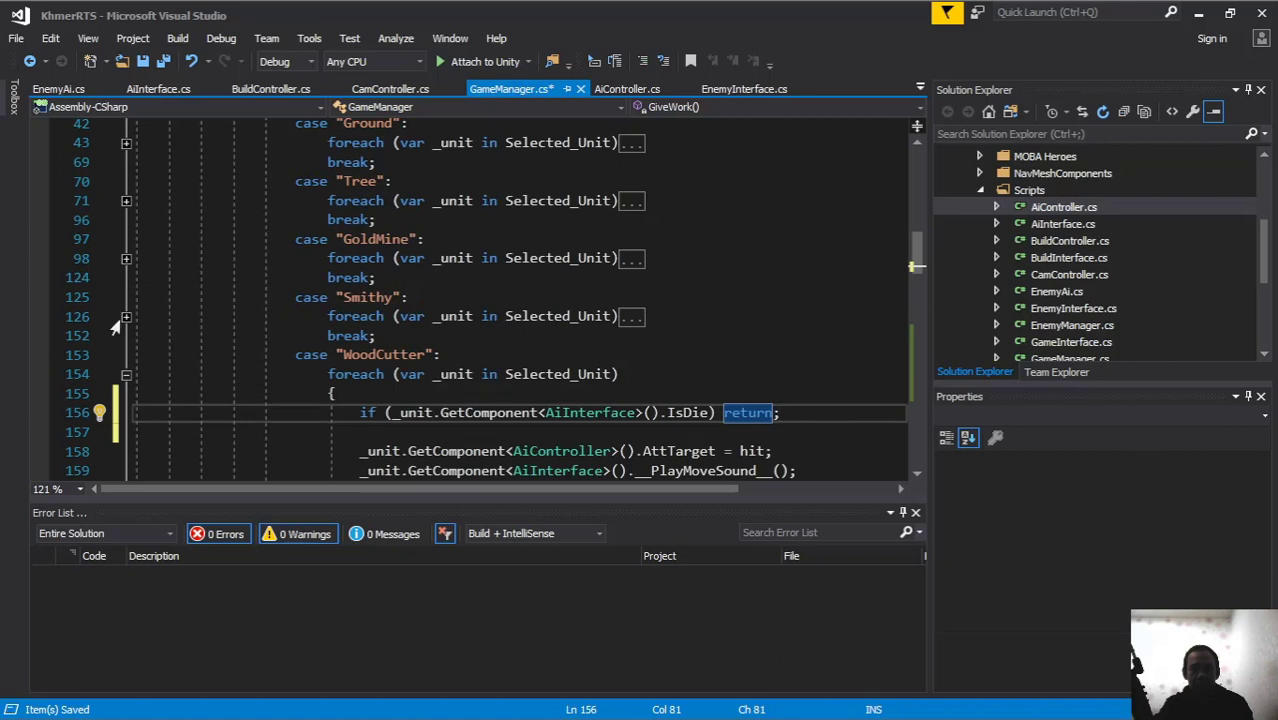
pyautogui.click(126, 316)
pyautogui.scroll(-1, 450, 302)
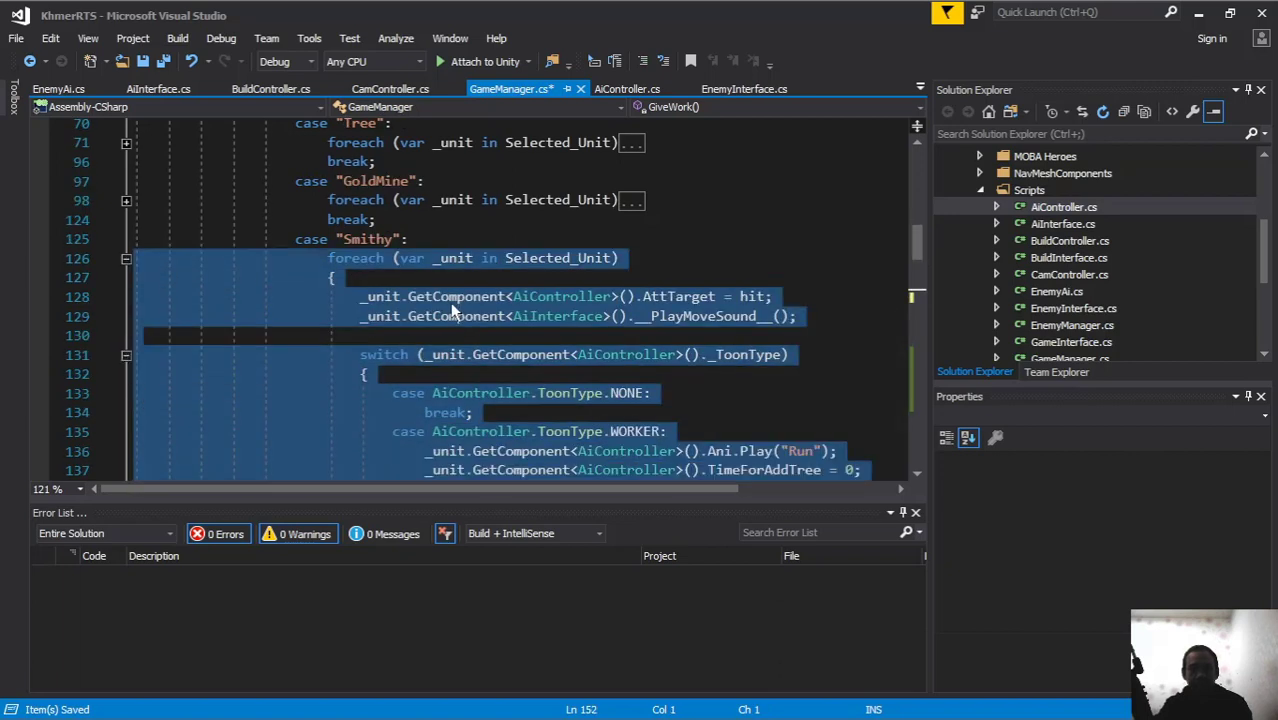
pyautogui.click(389, 281)
pyautogui.press('Return')
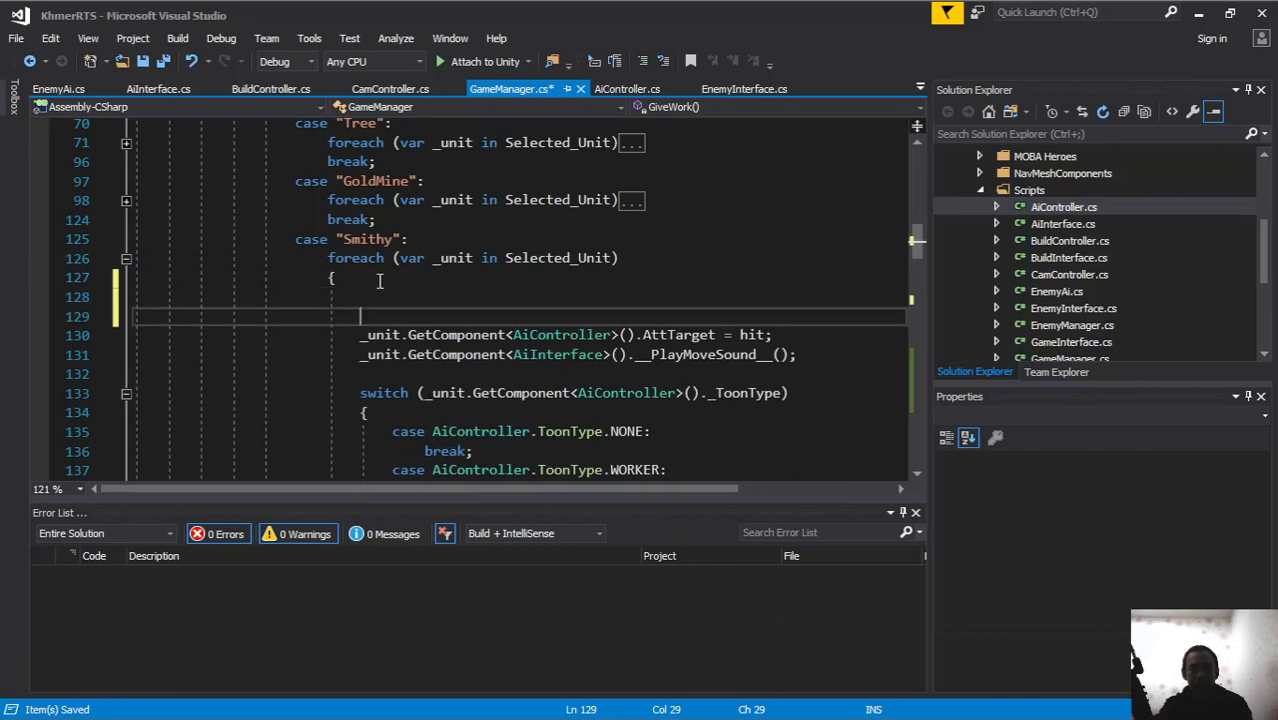
pyautogui.hotkey('ctrl', 'v')
# Step: Paste the IsDie early return at the top of the GoldMine loop
pyautogui.scroll(1, 398, 272)
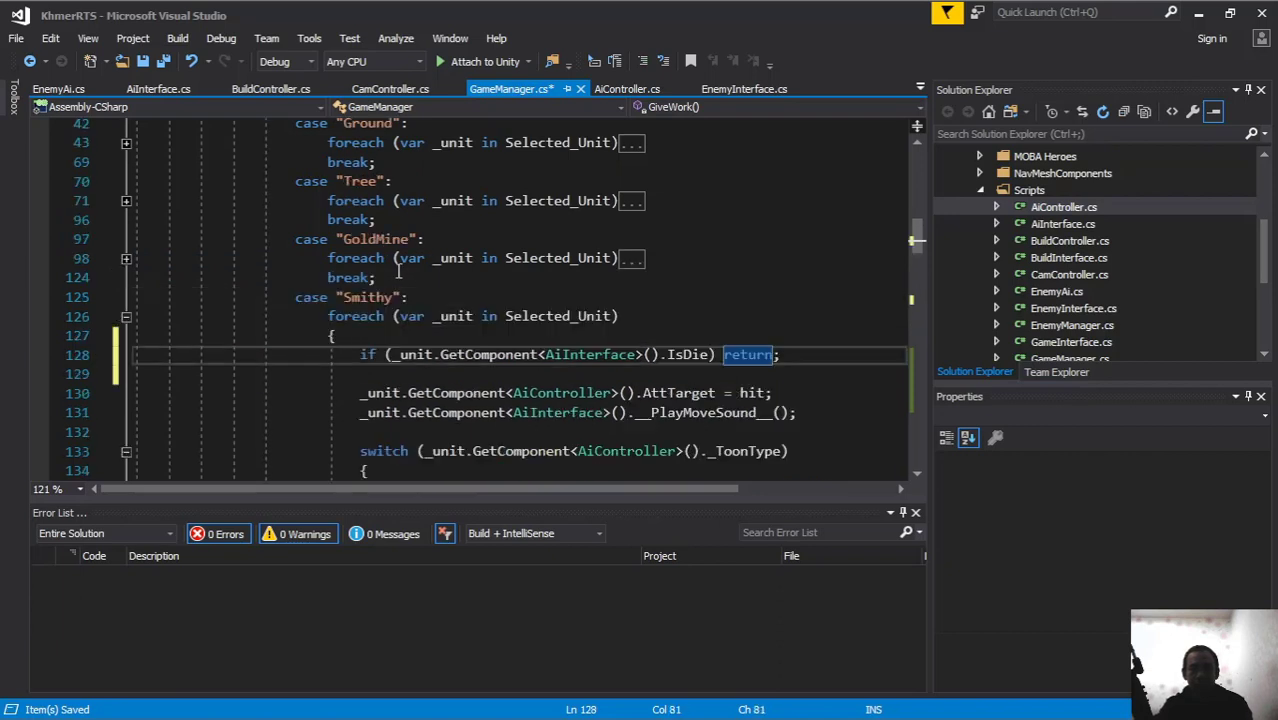
pyautogui.click(122, 259)
pyautogui.click(386, 297)
pyautogui.click(365, 277)
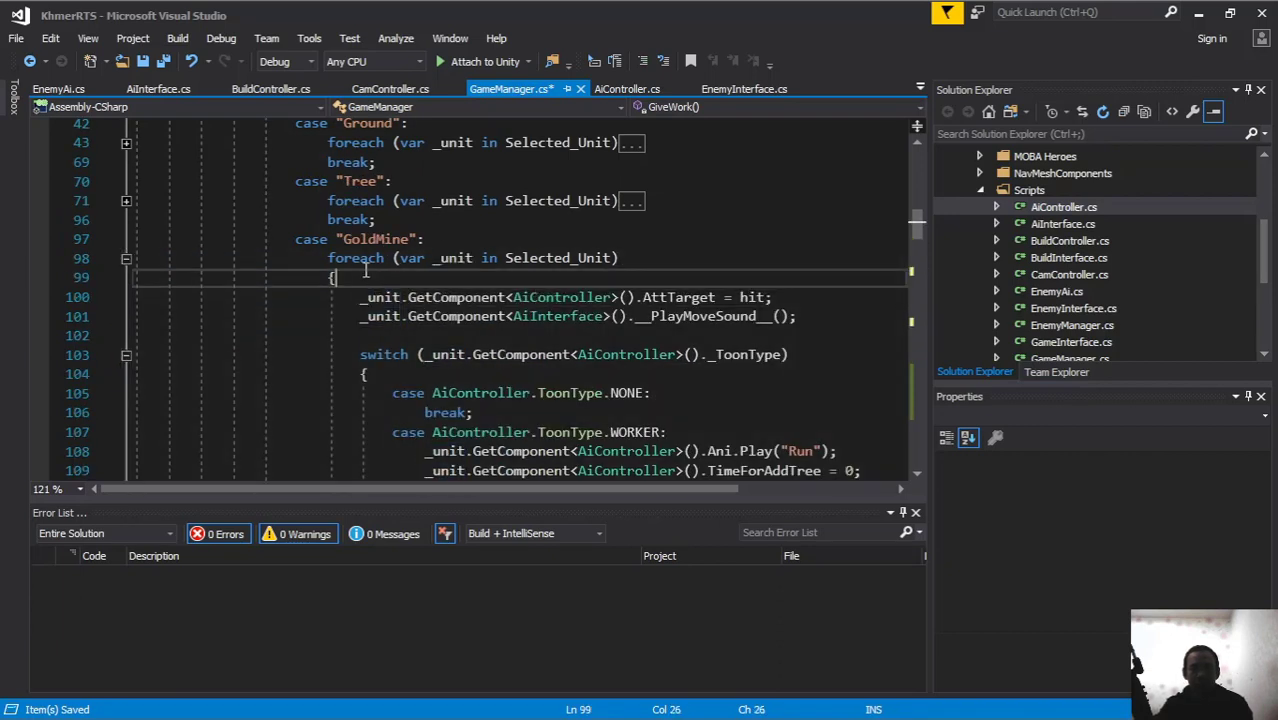
pyautogui.press('Return')
pyautogui.press('Return')
pyautogui.click(379, 296)
pyautogui.hotkey('ctrl', 'v')
# Step: Paste the IsDie early return at the top of the Tree loop
pyautogui.scroll(1, 253, 259)
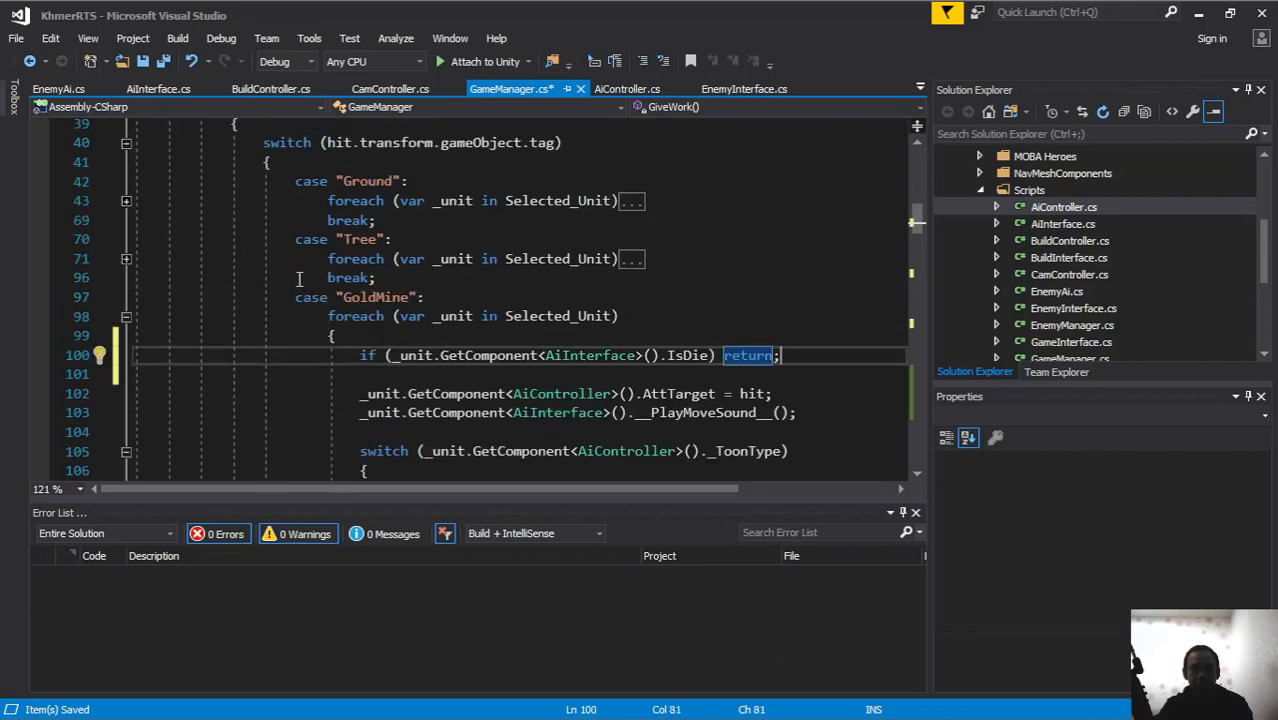
pyautogui.click(123, 259)
pyautogui.click(406, 281)
pyautogui.press('Return')
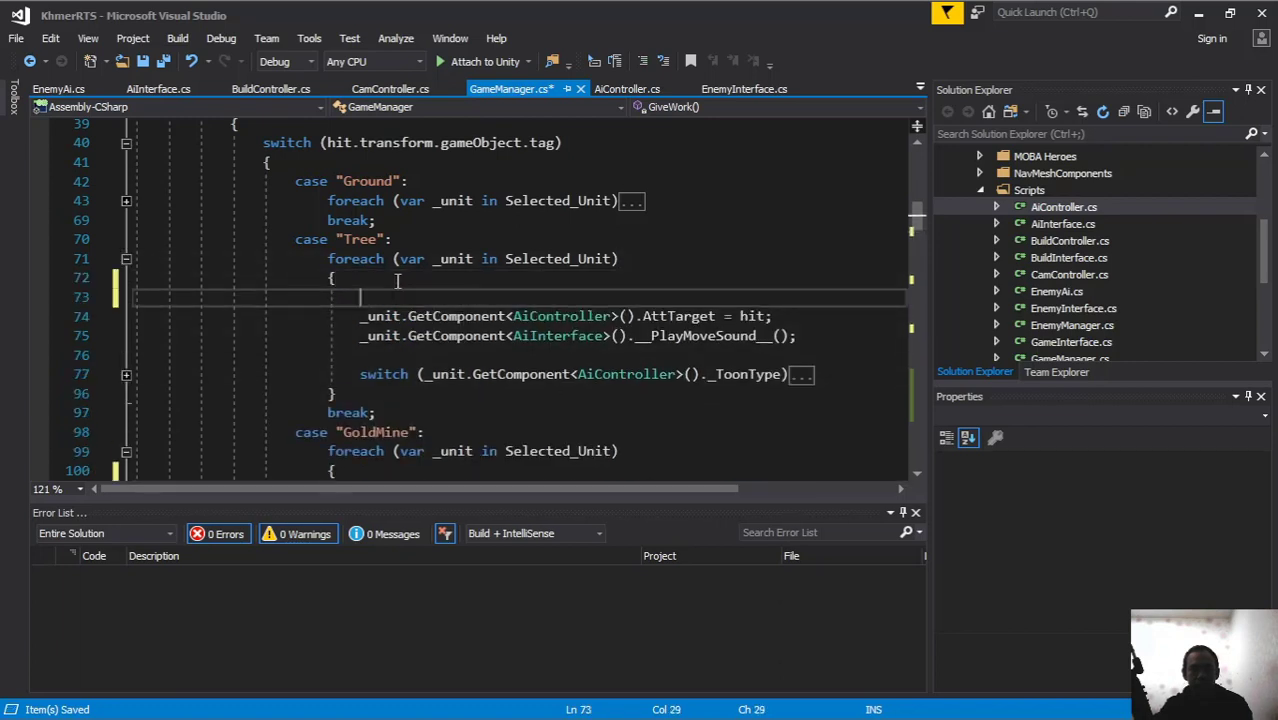
pyautogui.press('Return')
pyautogui.click(399, 289)
pyautogui.hotkey('ctrl', 'v')
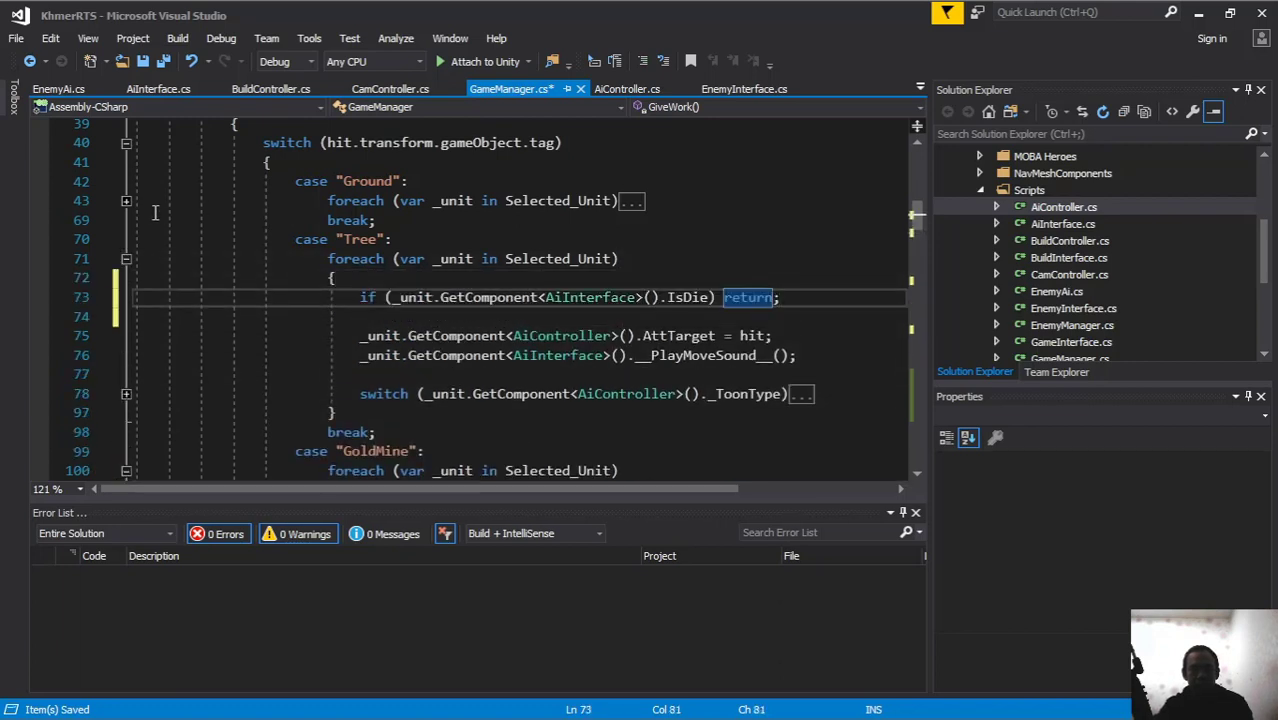
# Step: Paste the IsDie early return into the Ground loop and save GameManager.cs
pyautogui.click(126, 201)
pyautogui.click(369, 218)
pyautogui.press('Return')
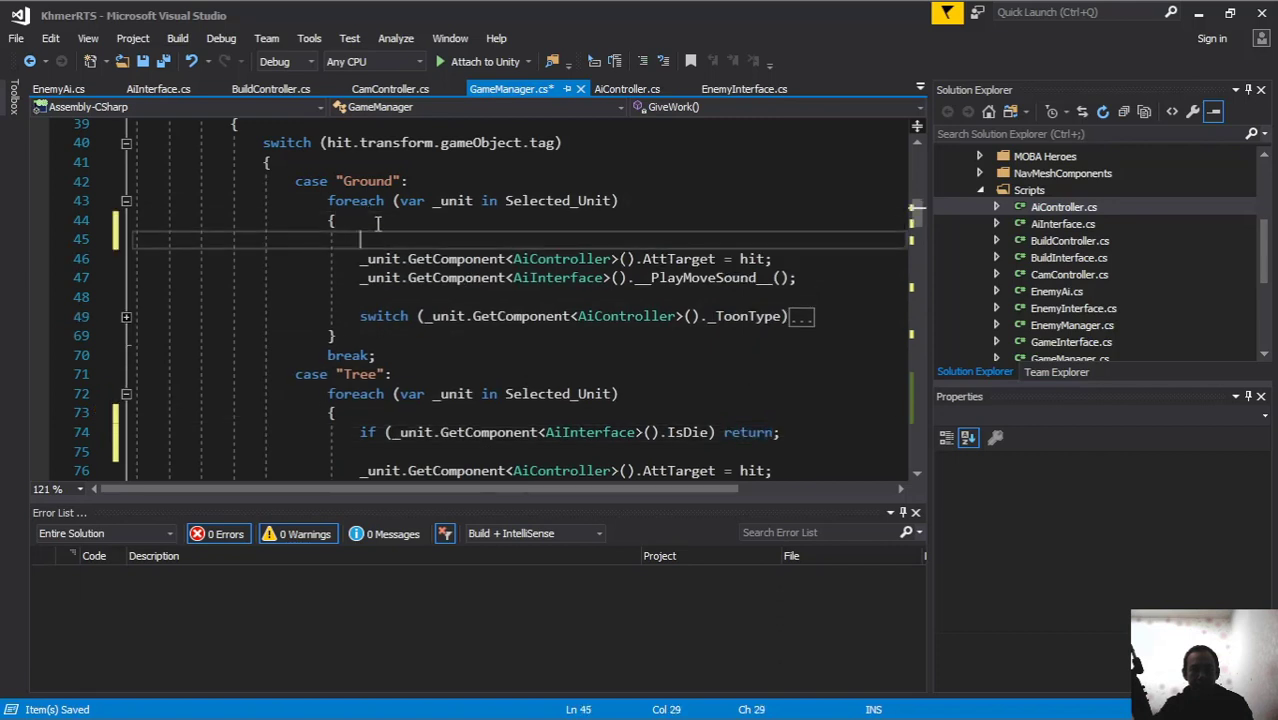
pyautogui.press('Return')
pyautogui.click(390, 232)
pyautogui.write('if (_unit.GetComponent<AiInterface>().IsDie) return;')
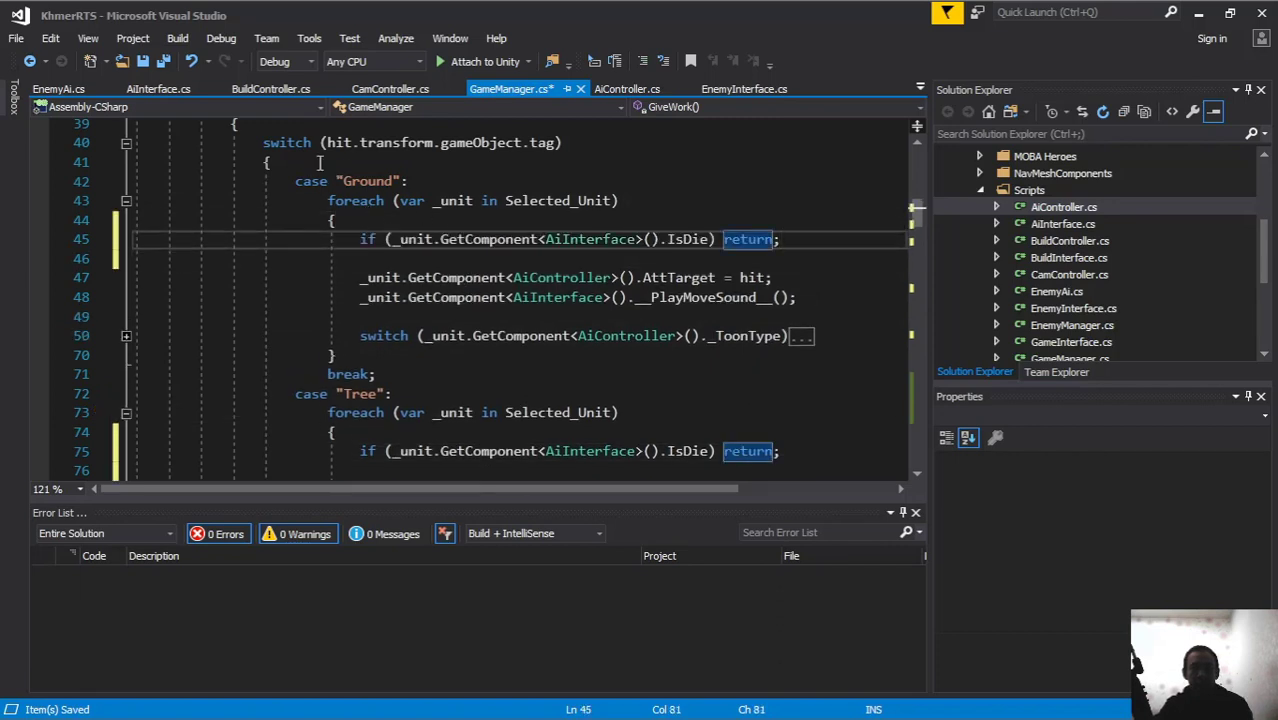
pyautogui.click(162, 62)
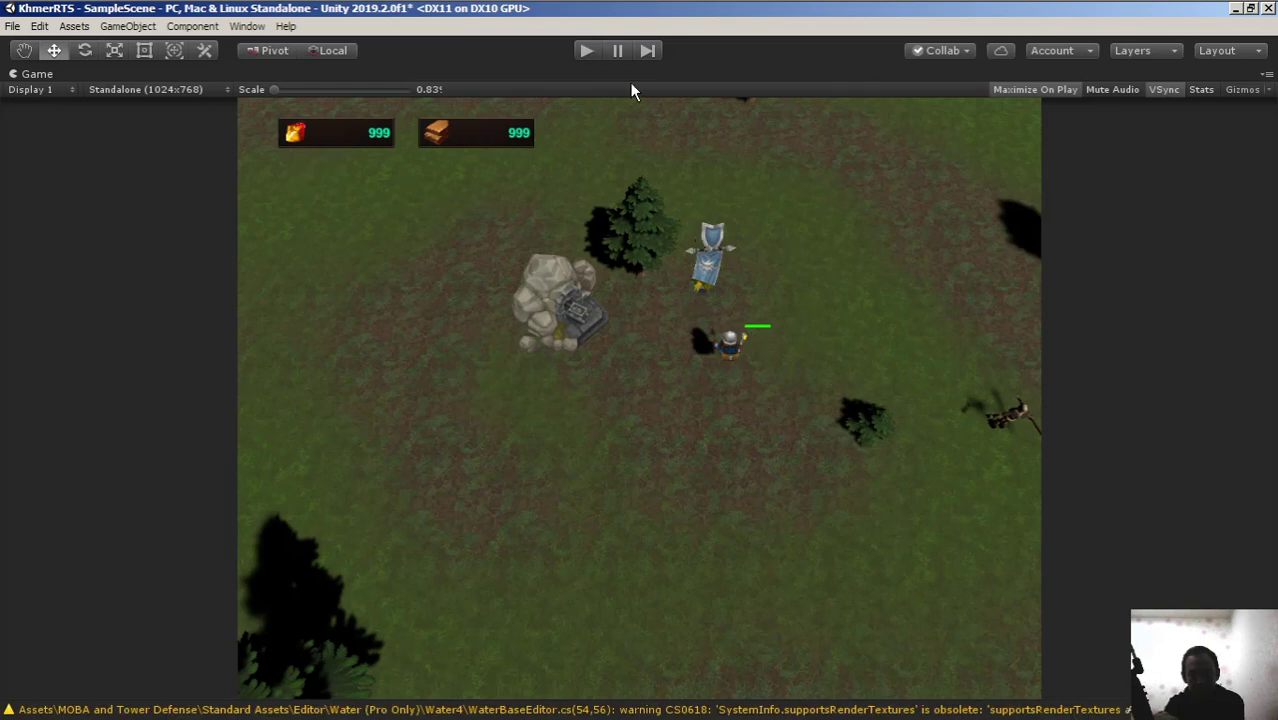
# Step: Playtest the worker attacking the enemy, follow the fight, and open the Console with Ctrl+Shift+C
pyautogui.click(587, 53)
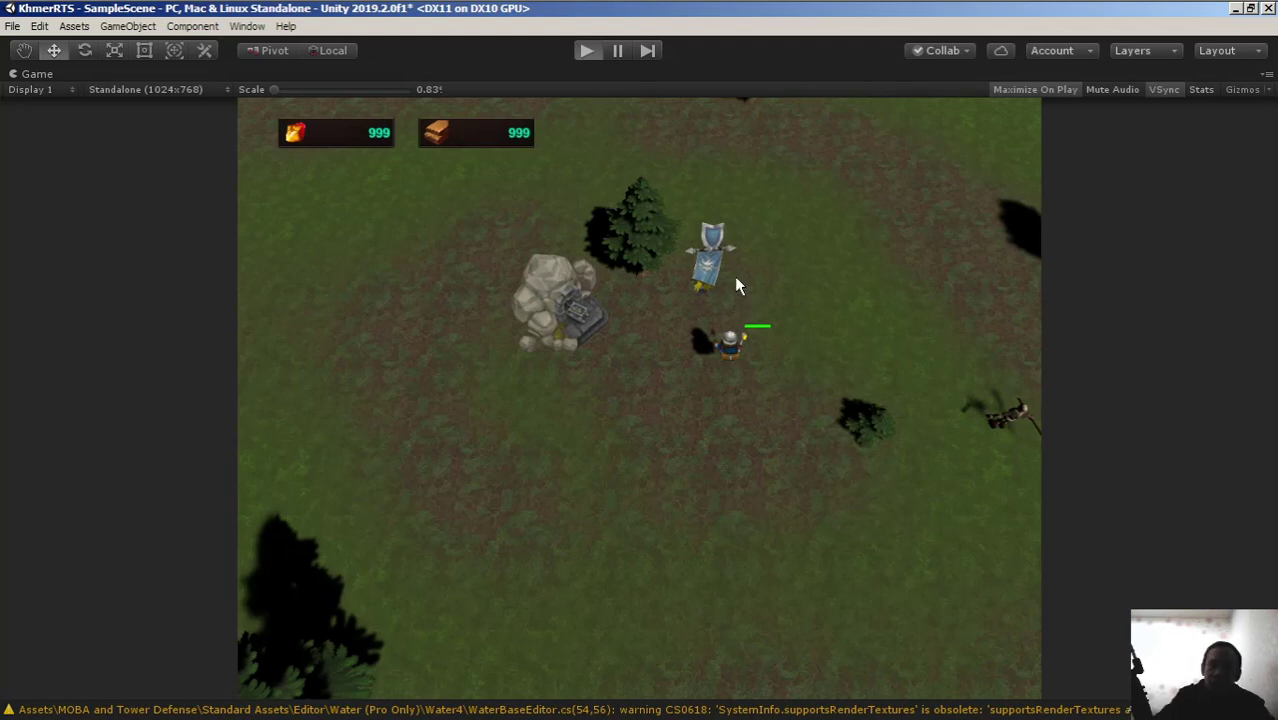
pyautogui.click(731, 366)
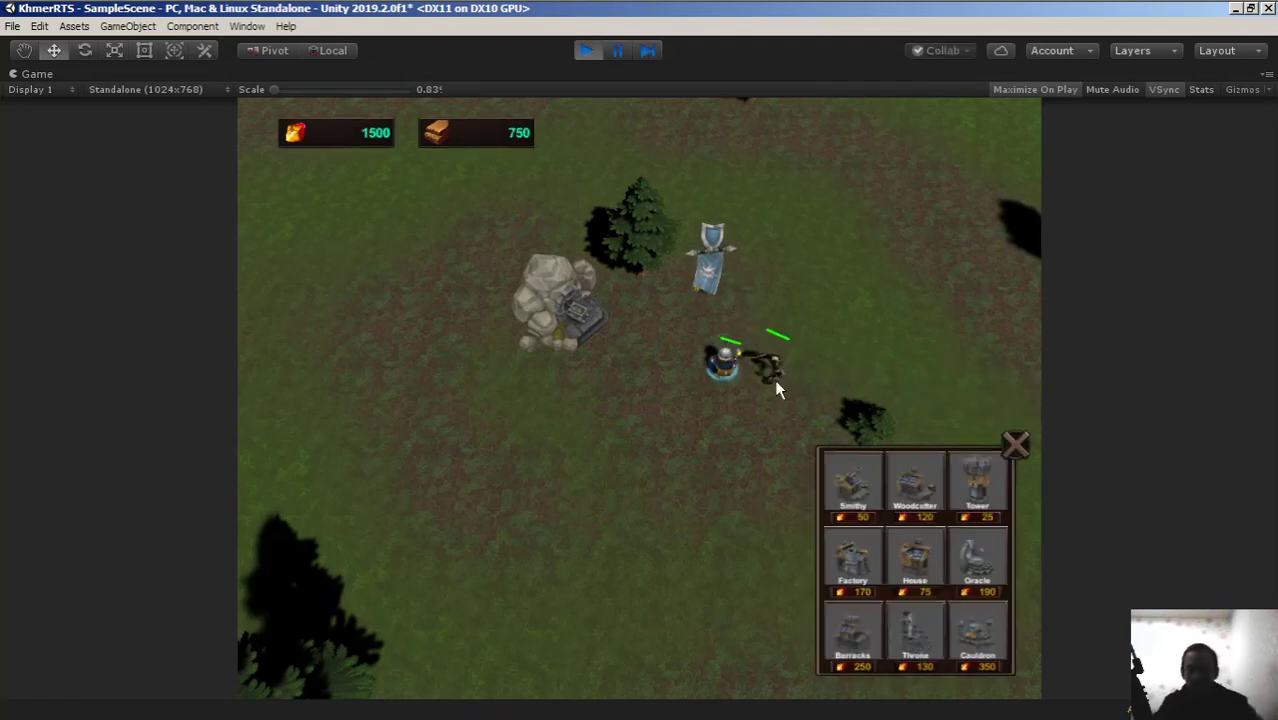
pyautogui.rightClick(780, 363)
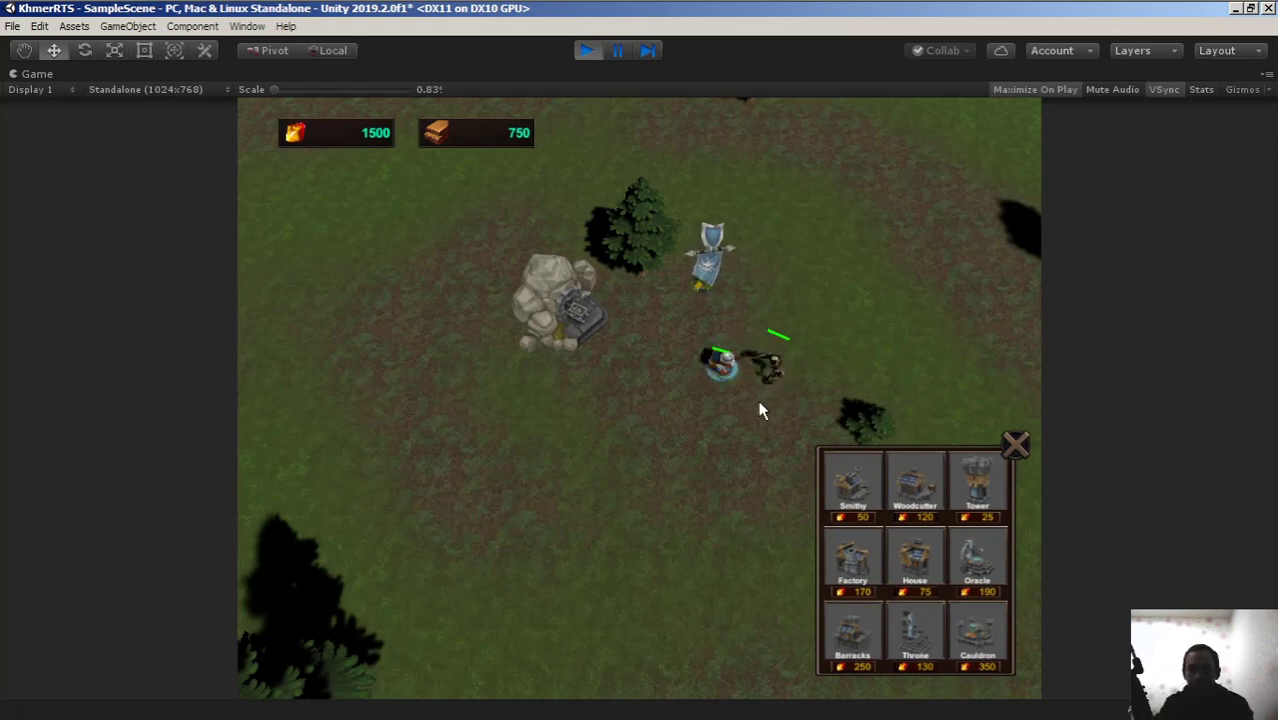
pyautogui.press('Right')
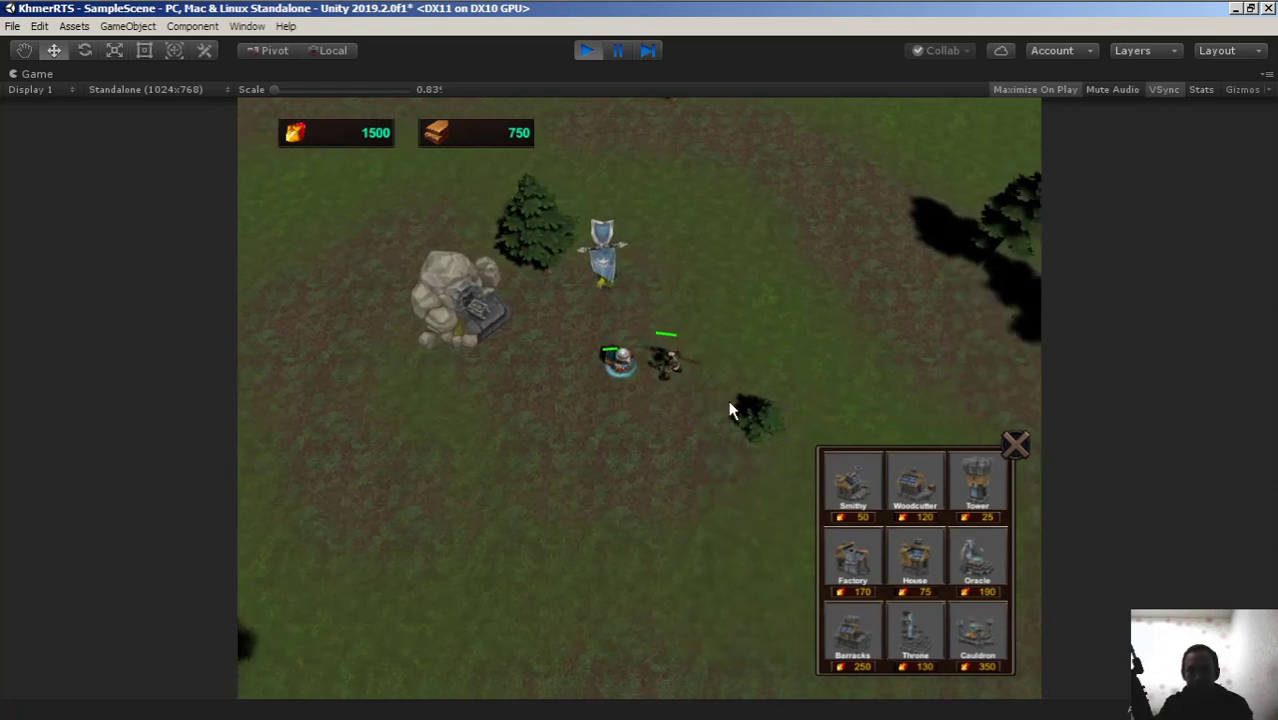
pyautogui.press('Right')
pyautogui.press('Down')
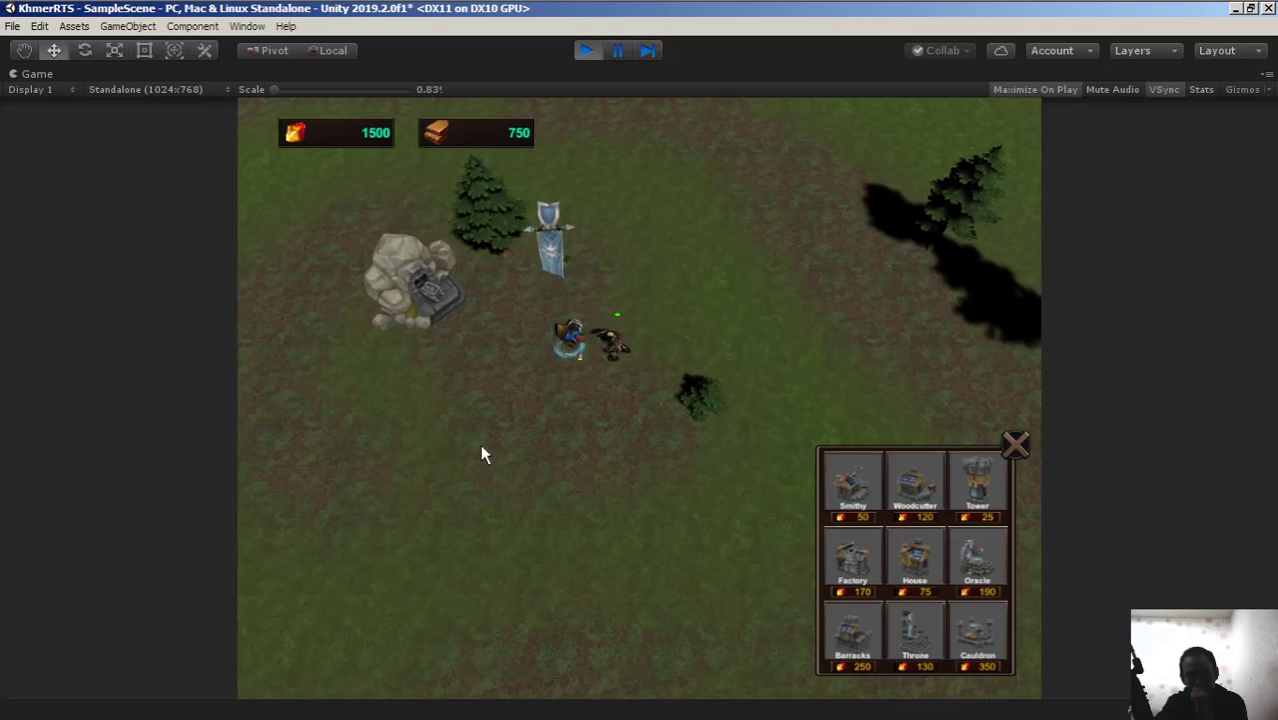
pyautogui.press('Left')
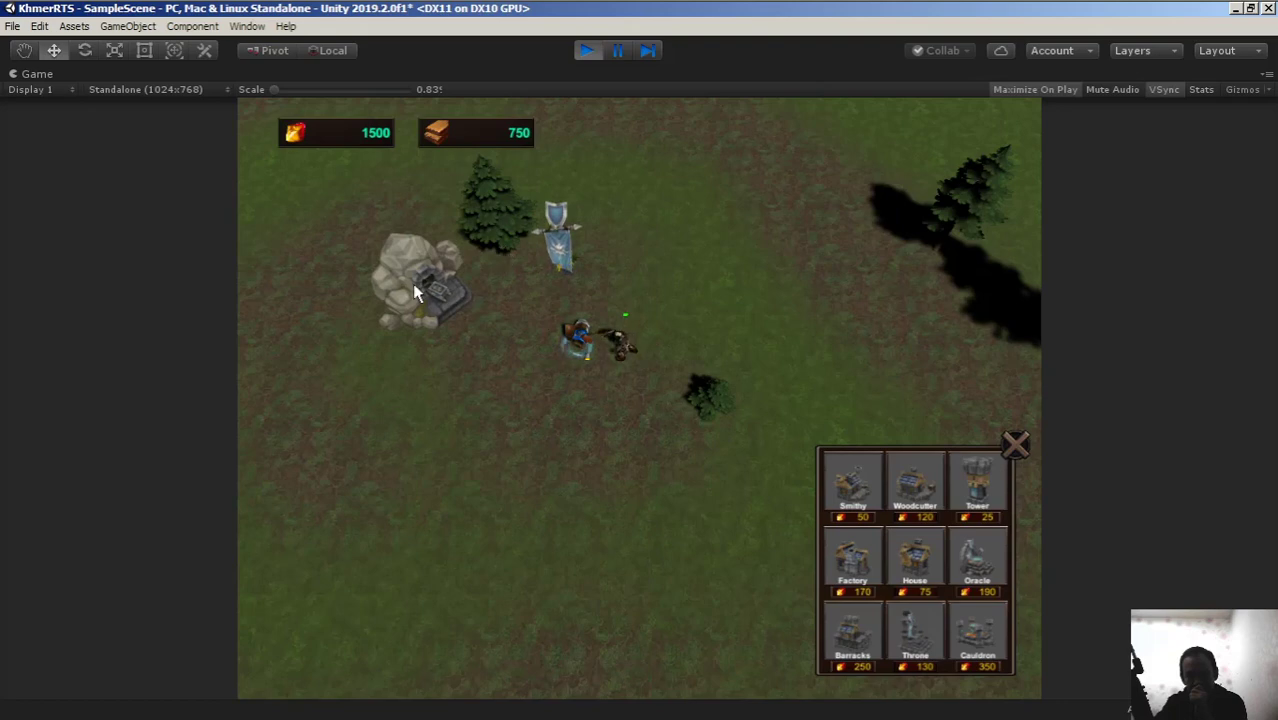
pyautogui.press('Right')
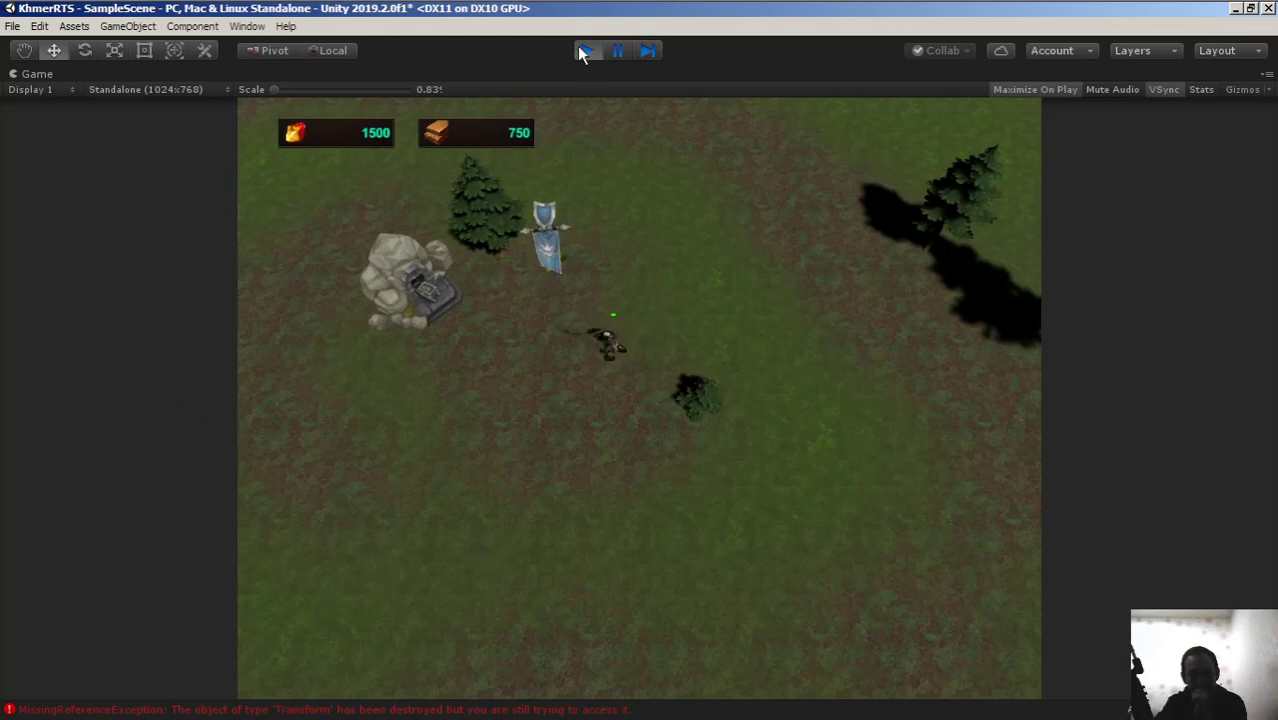
pyautogui.hotkey('ctrl', 'shift', 'c')
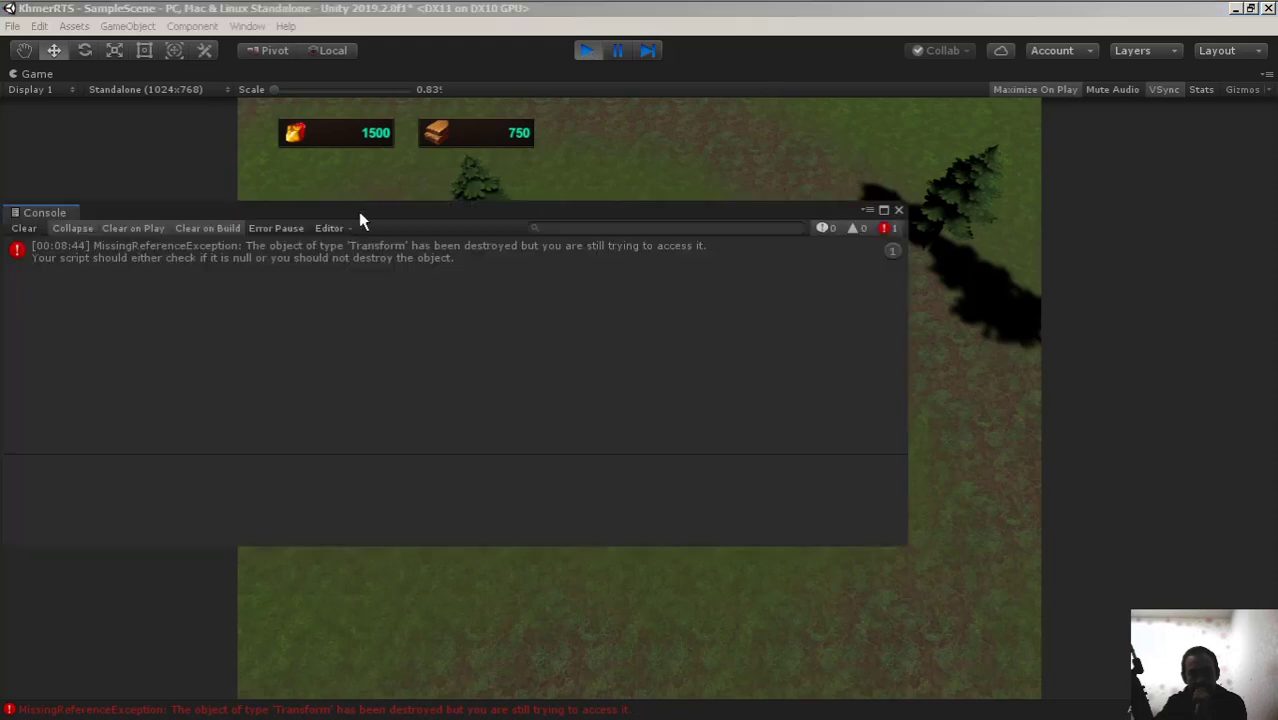
# Step: Open the MissingReferenceException's source, GameManager.cs line 45, in Visual Studio from the Console
pyautogui.click(370, 262)
pyautogui.doubleClick(365, 257)
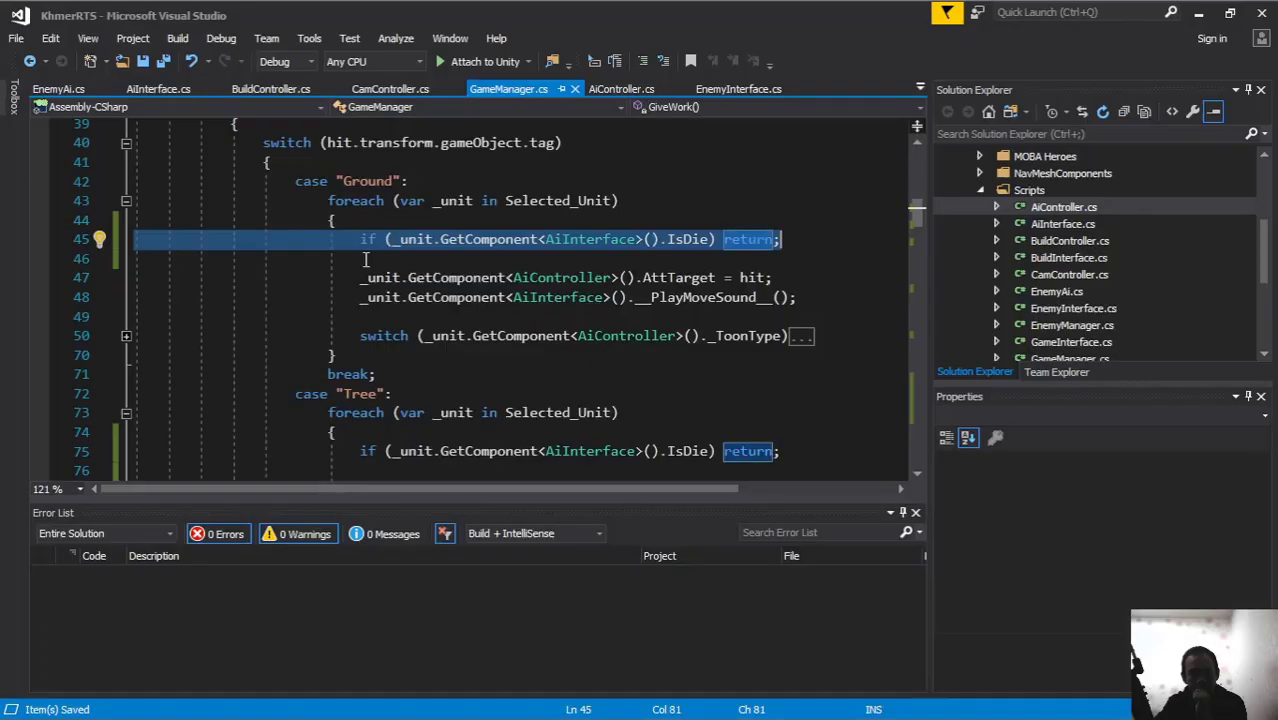
pyautogui.scroll(1, 677, 341)
pyautogui.scroll(1, 677, 341)
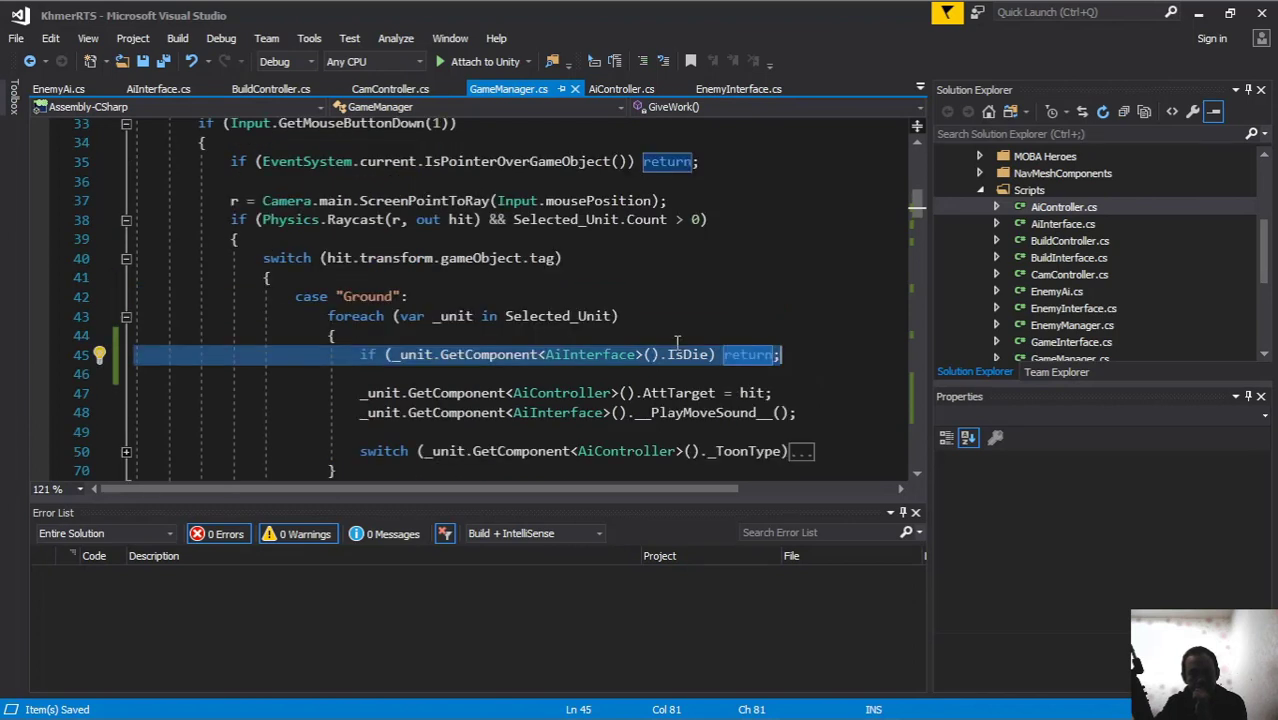
# Step: Stop the running Unity playtest and close the floating Console window
pyautogui.moveTo(285, 8)
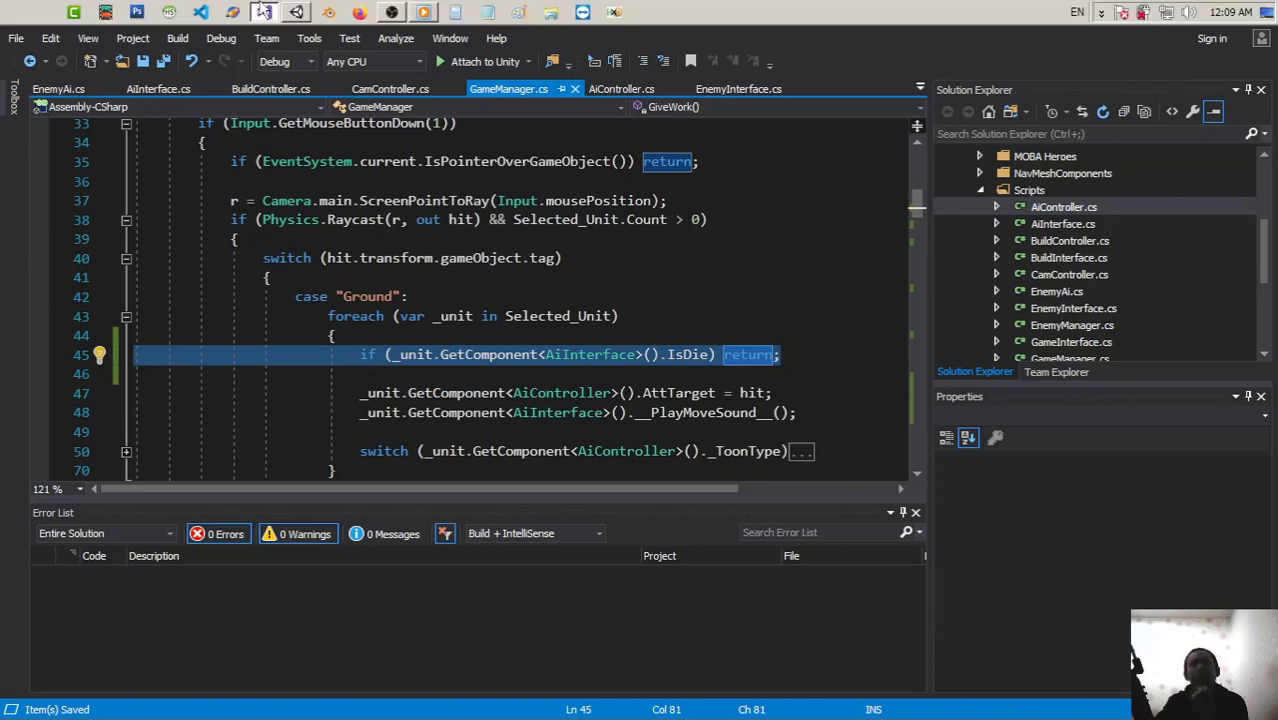
pyautogui.click(270, 14)
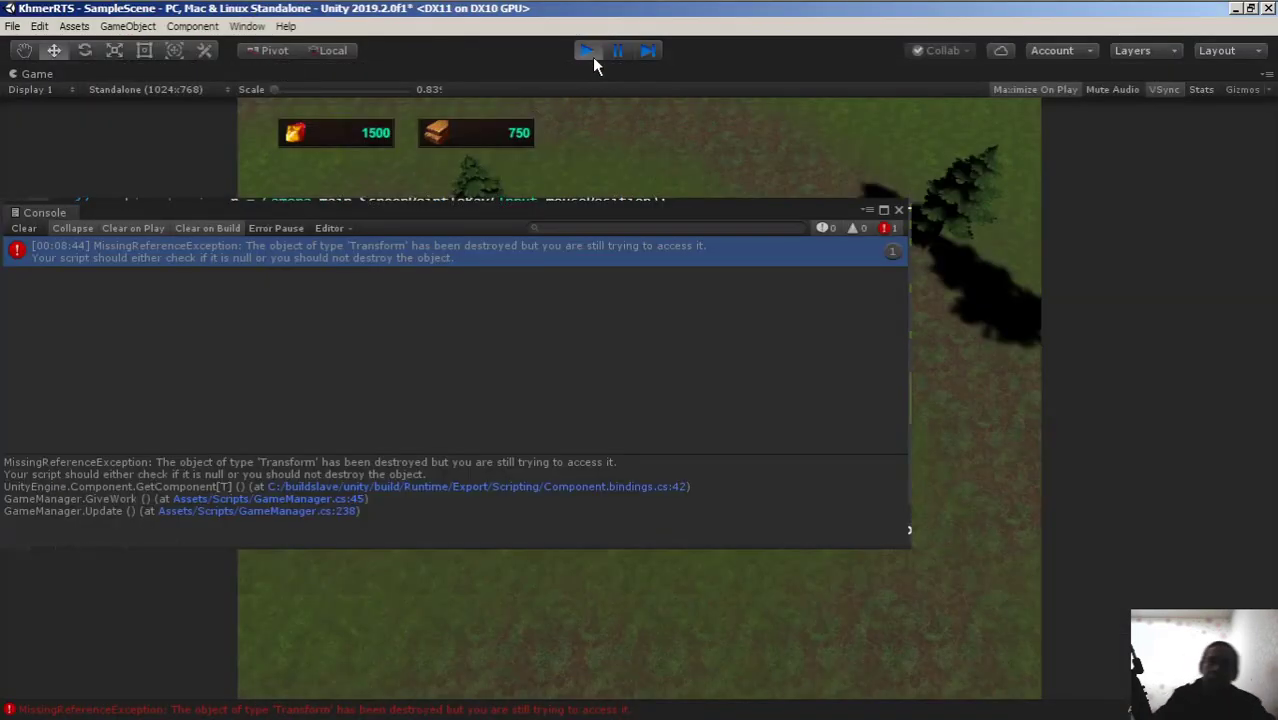
pyautogui.click(586, 48)
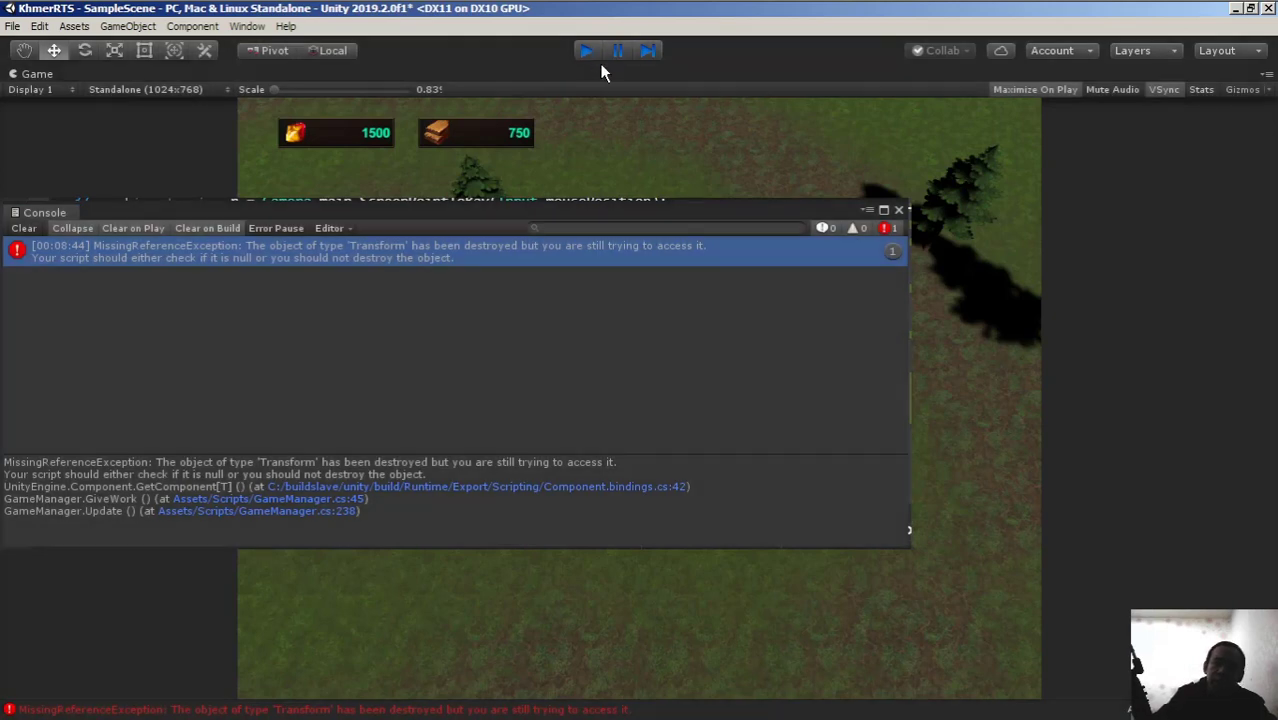
pyautogui.click(899, 210)
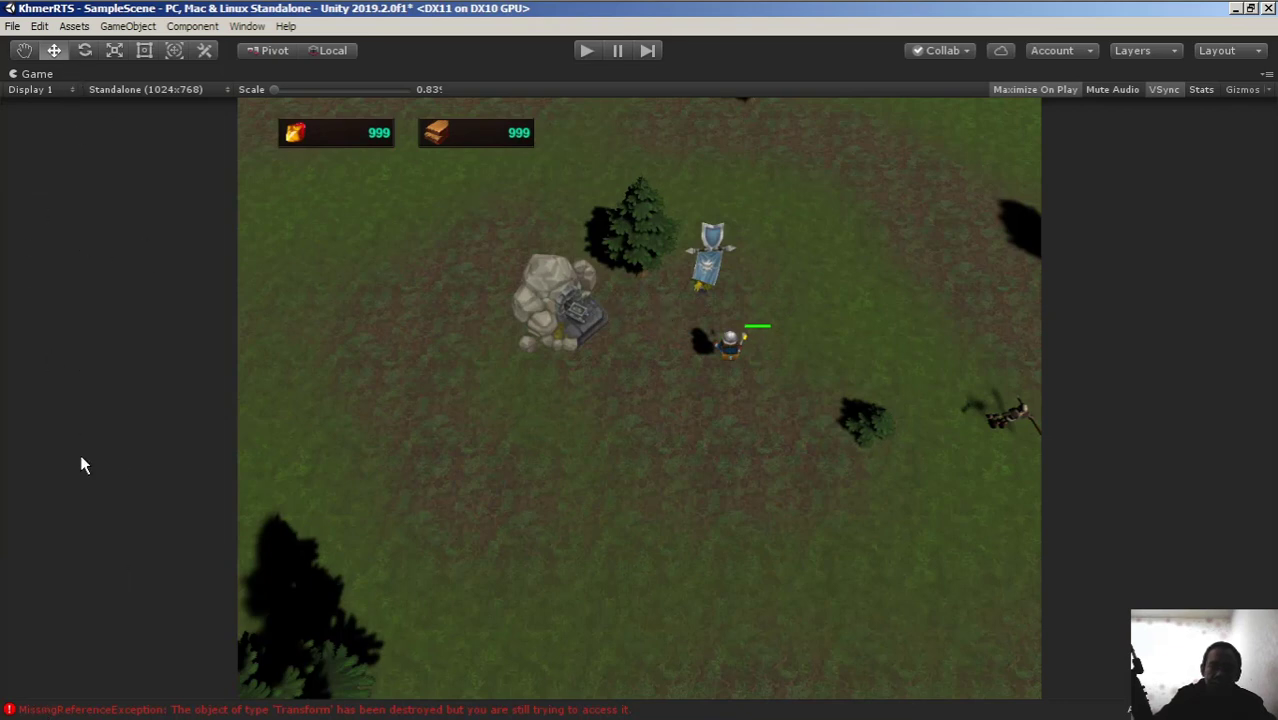
# Step: Maximize then restore the Game view, and clear the Console errors
pyautogui.rightClick(86, 80)
pyautogui.click(119, 132)
pyautogui.click(116, 460)
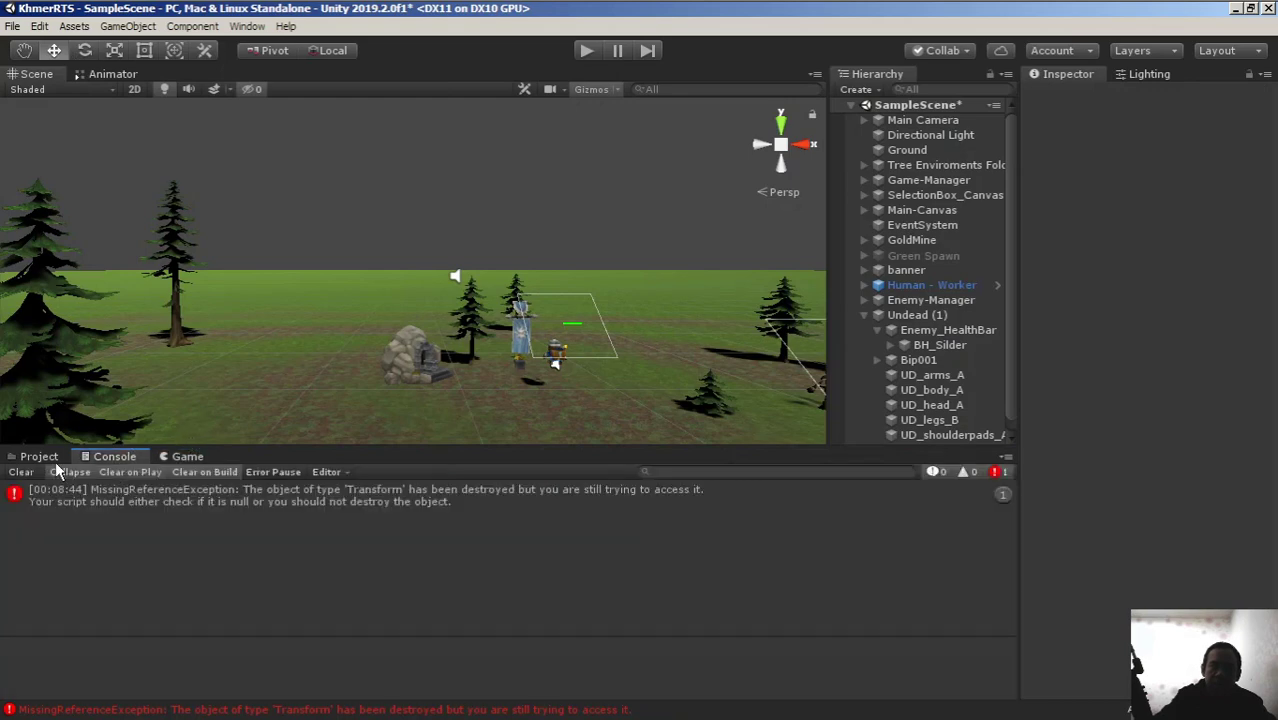
pyautogui.click(21, 472)
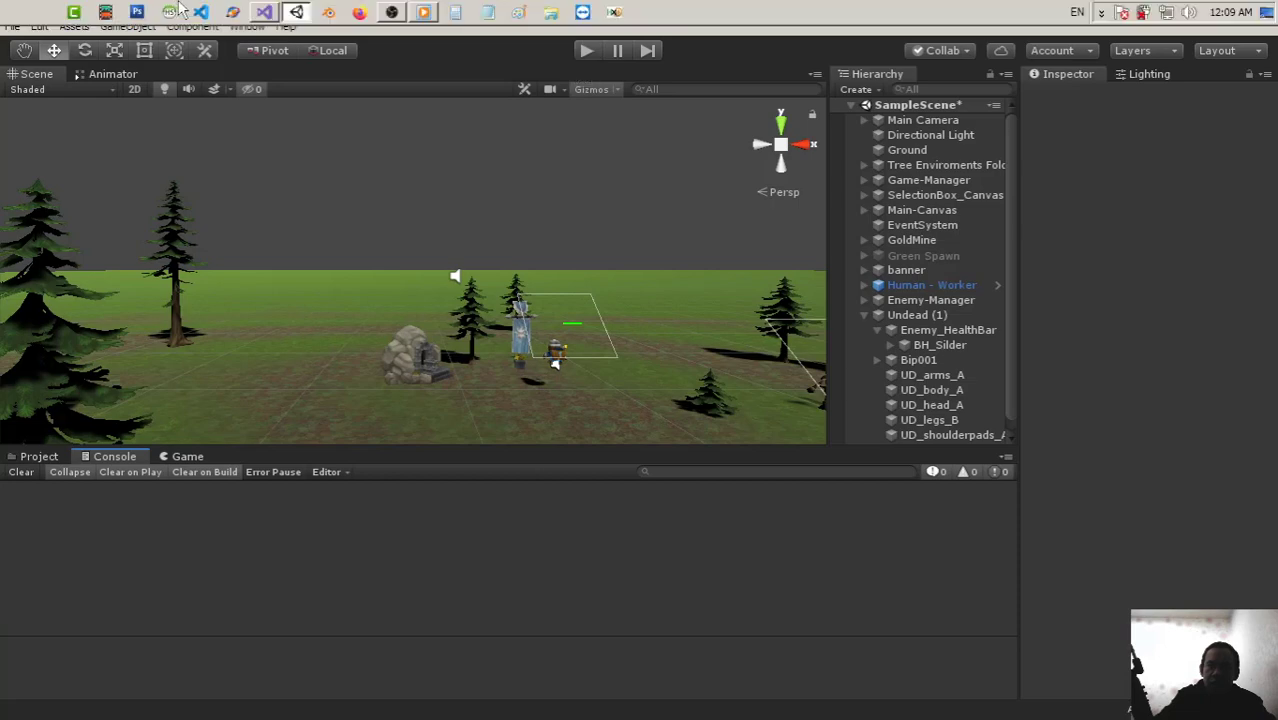
# Step: In GameManager.cs, highlight the Selected_Unit list declaration near line 10 and review GiveWork
pyautogui.click(262, 12)
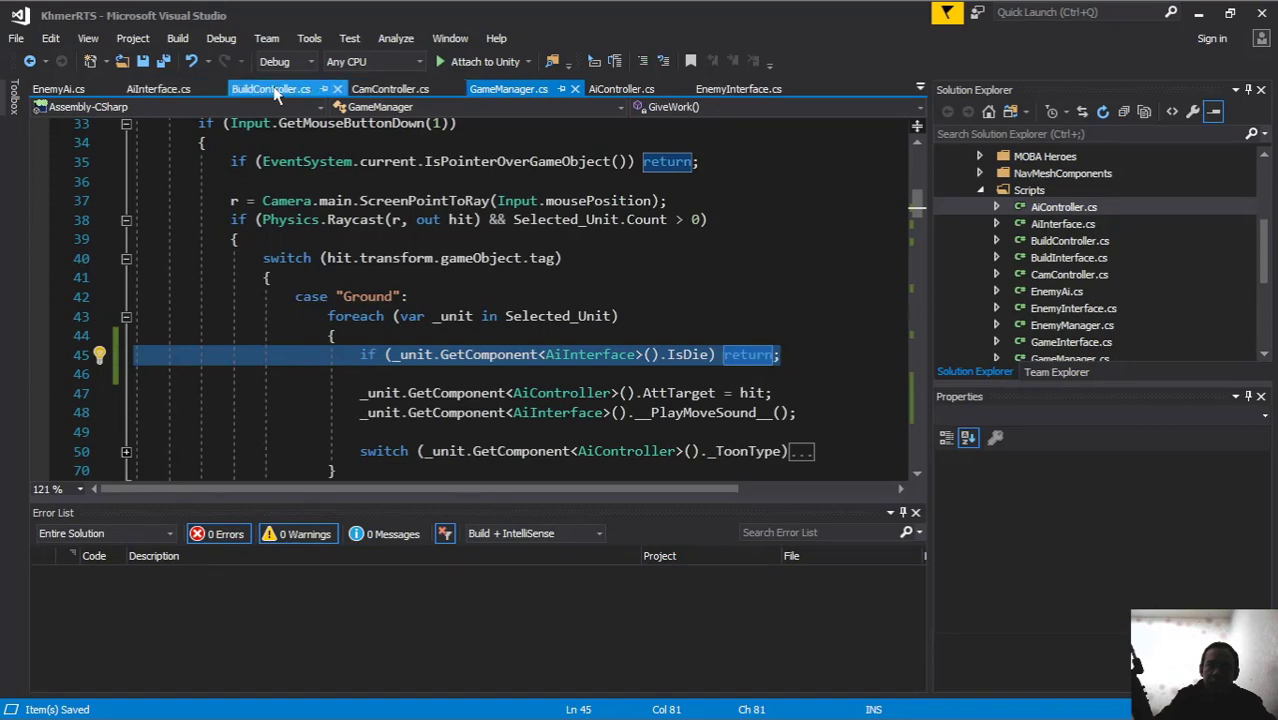
pyautogui.scroll(7, 524, 258)
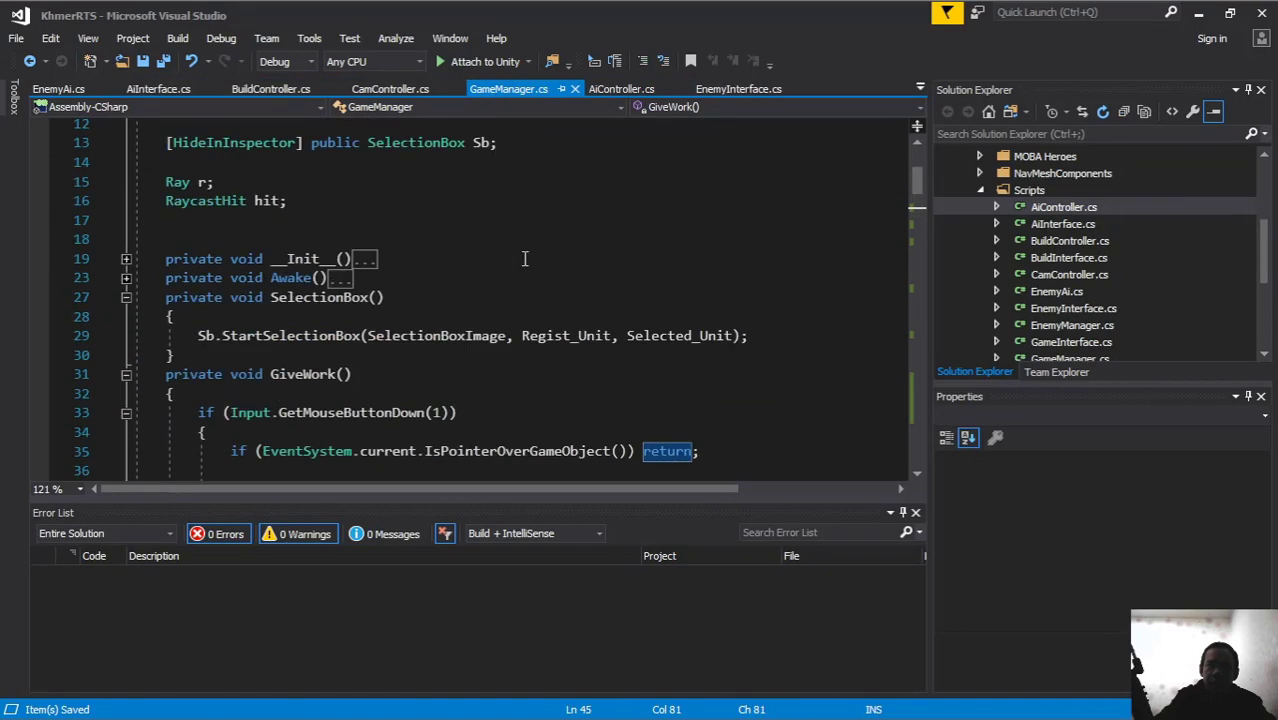
pyautogui.scroll(4, 524, 258)
pyautogui.scroll(-1, 524, 258)
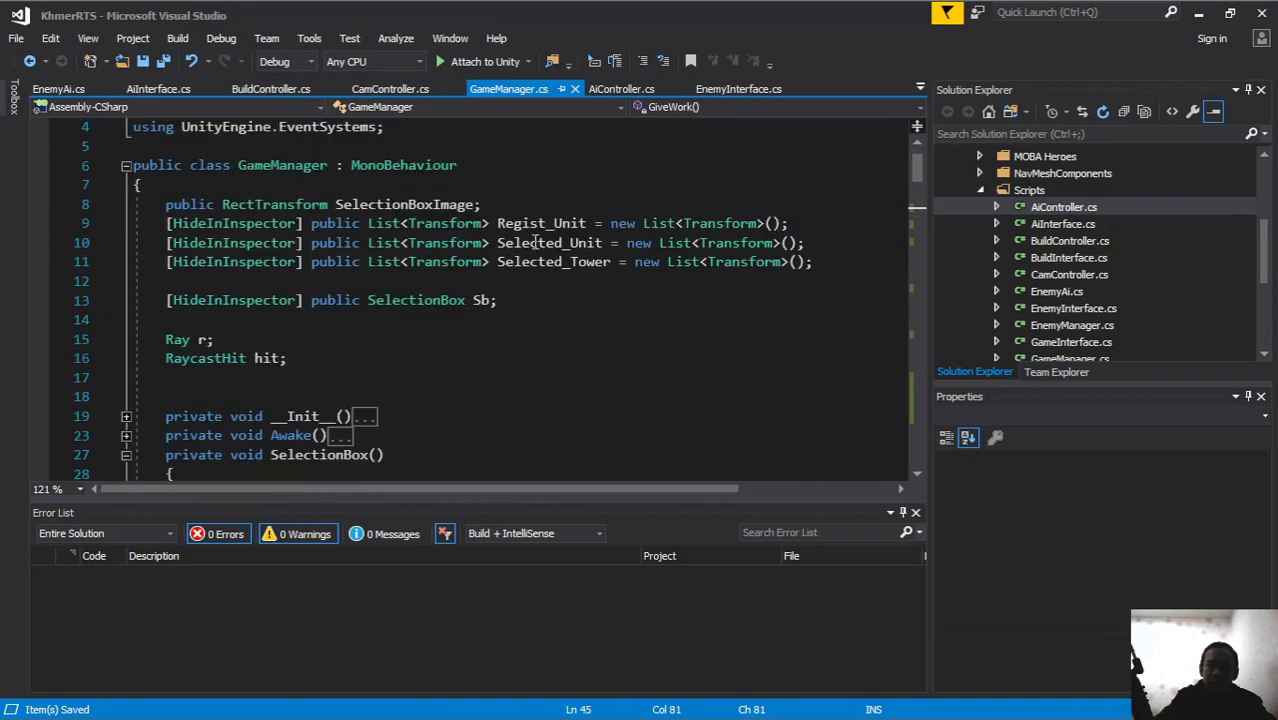
pyautogui.moveTo(496, 243); pyautogui.dragTo(607, 243)
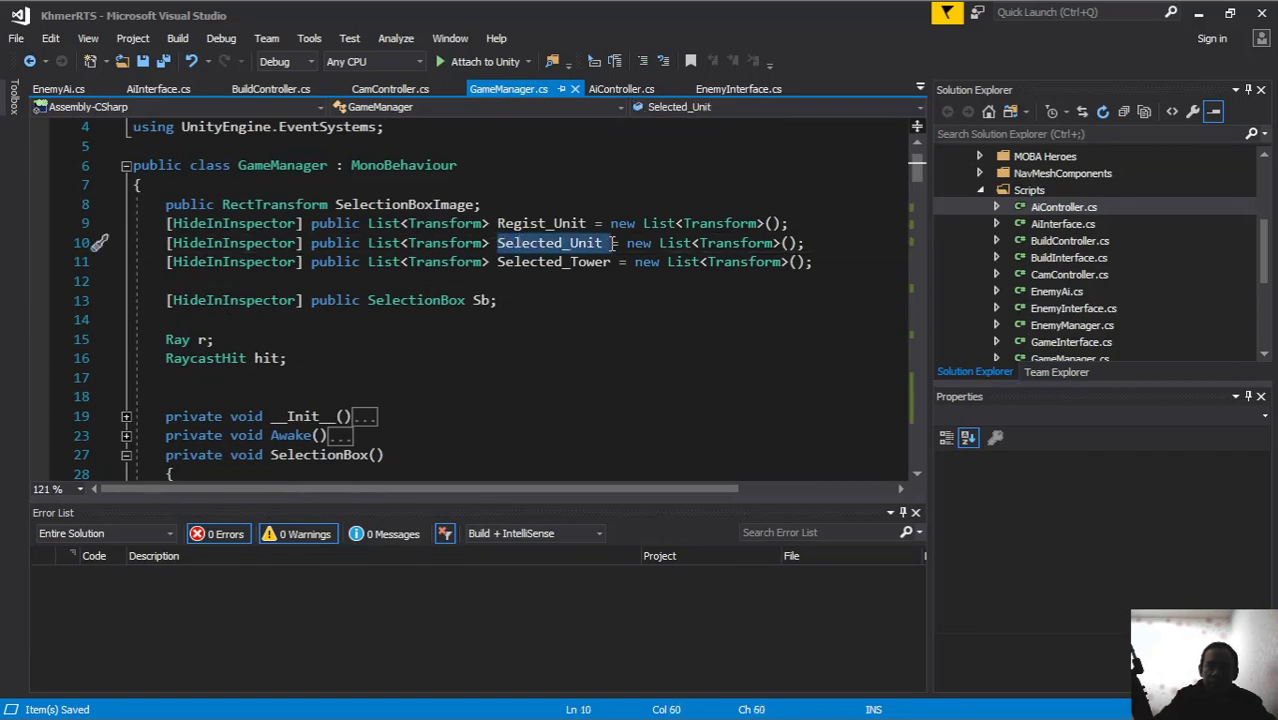
pyautogui.scroll(-8, 612, 250)
pyautogui.scroll(-4, 600, 260)
pyautogui.scroll(-2, 580, 270)
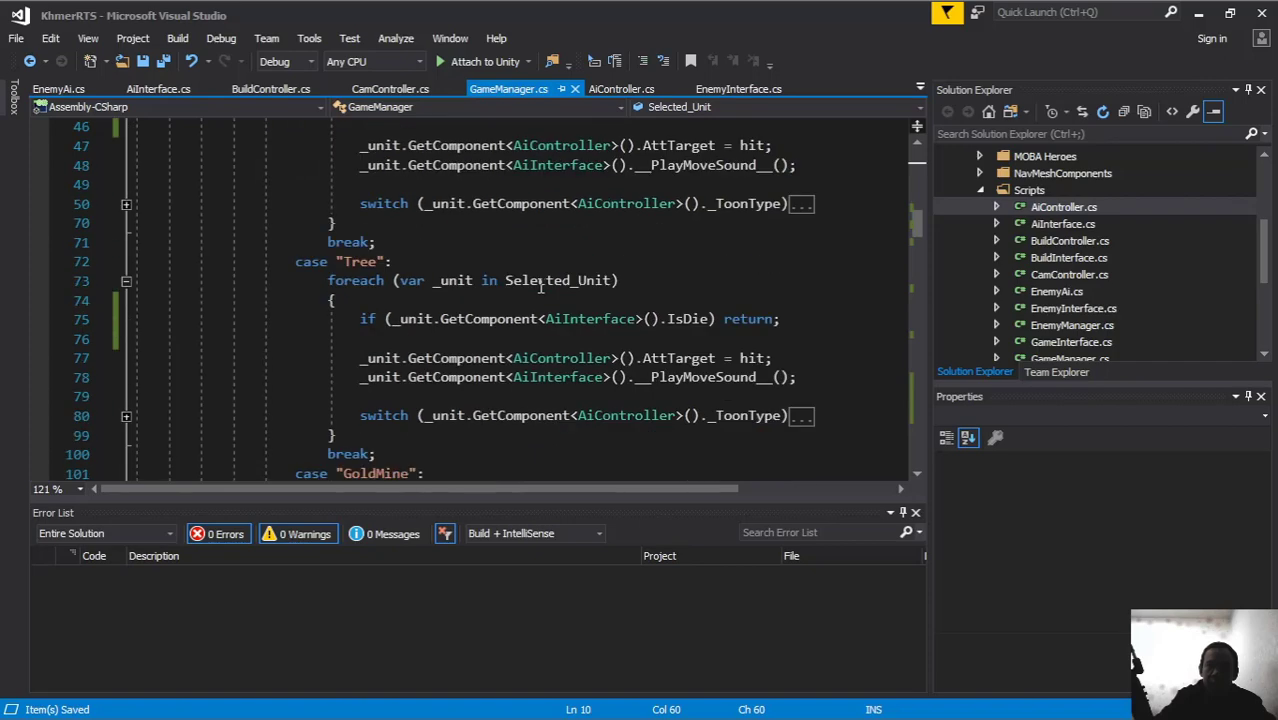
pyautogui.scroll(3, 541, 287)
pyautogui.scroll(1, 541, 287)
pyautogui.scroll(2, 541, 287)
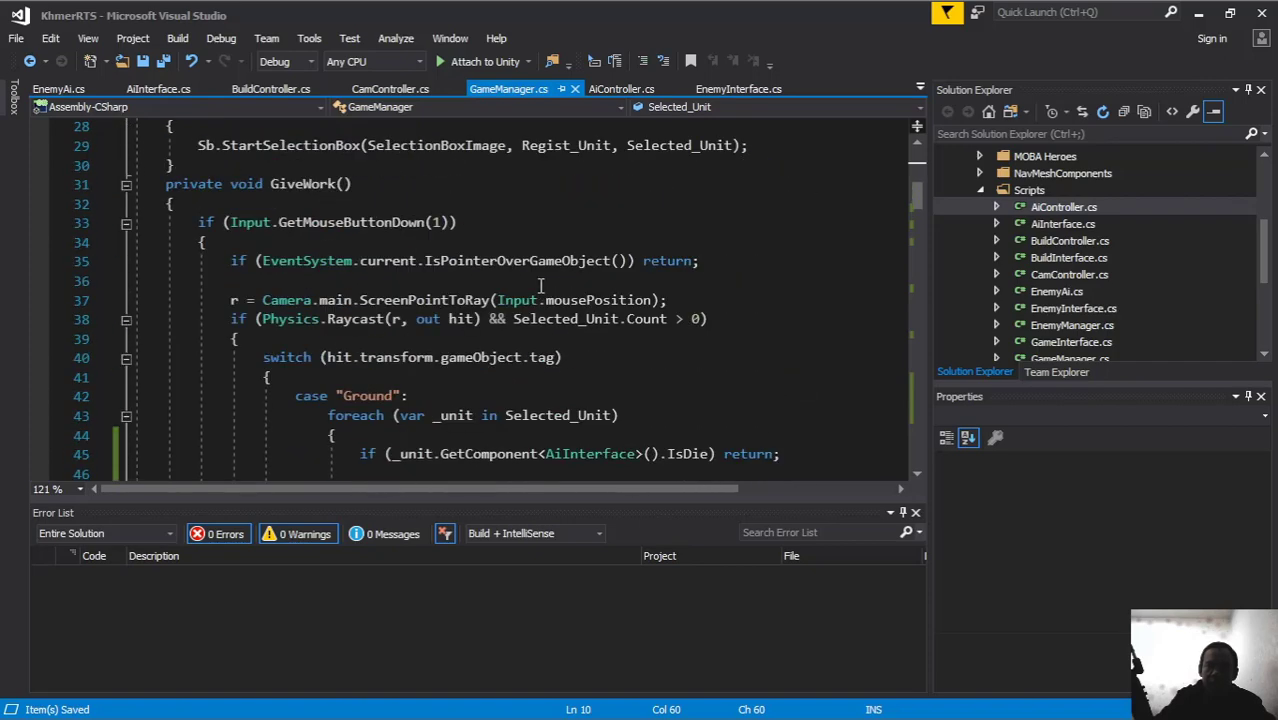
pyautogui.scroll(4, 541, 287)
pyautogui.scroll(-1, 541, 287)
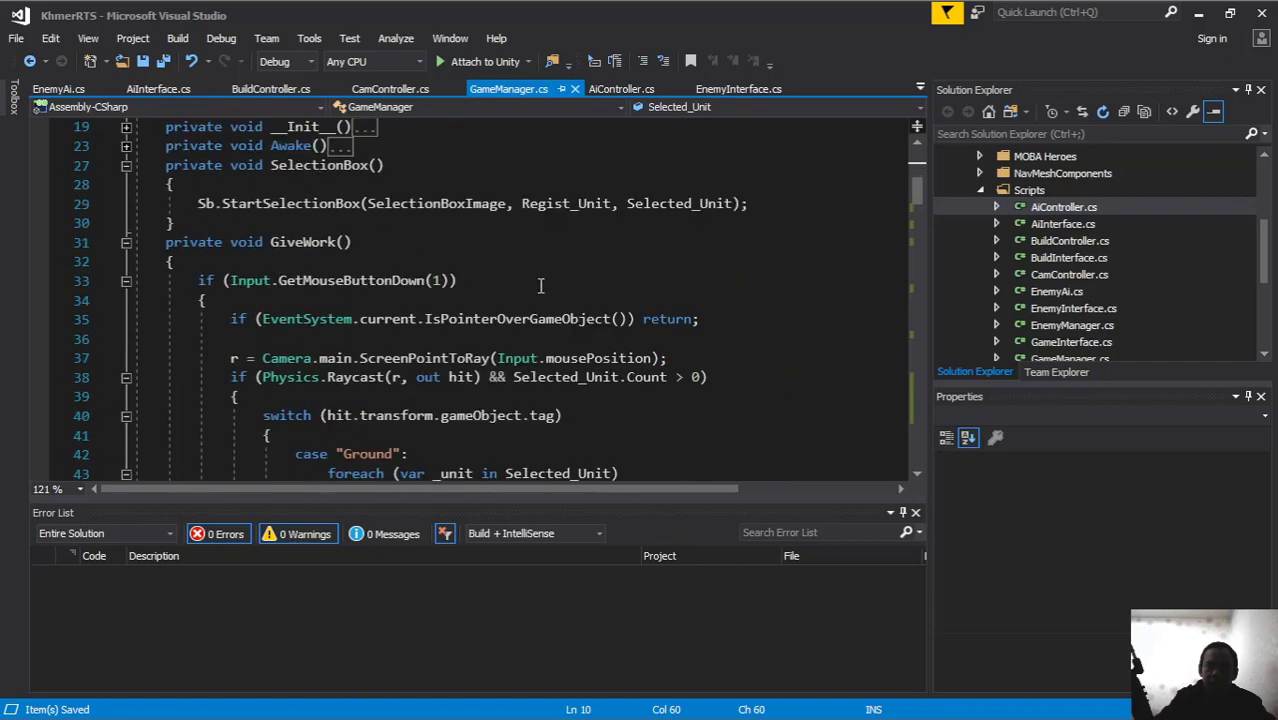
# Step: Show CamController.cs and look over its Movement() method reading WASD and mouse axes
pyautogui.click(387, 90)
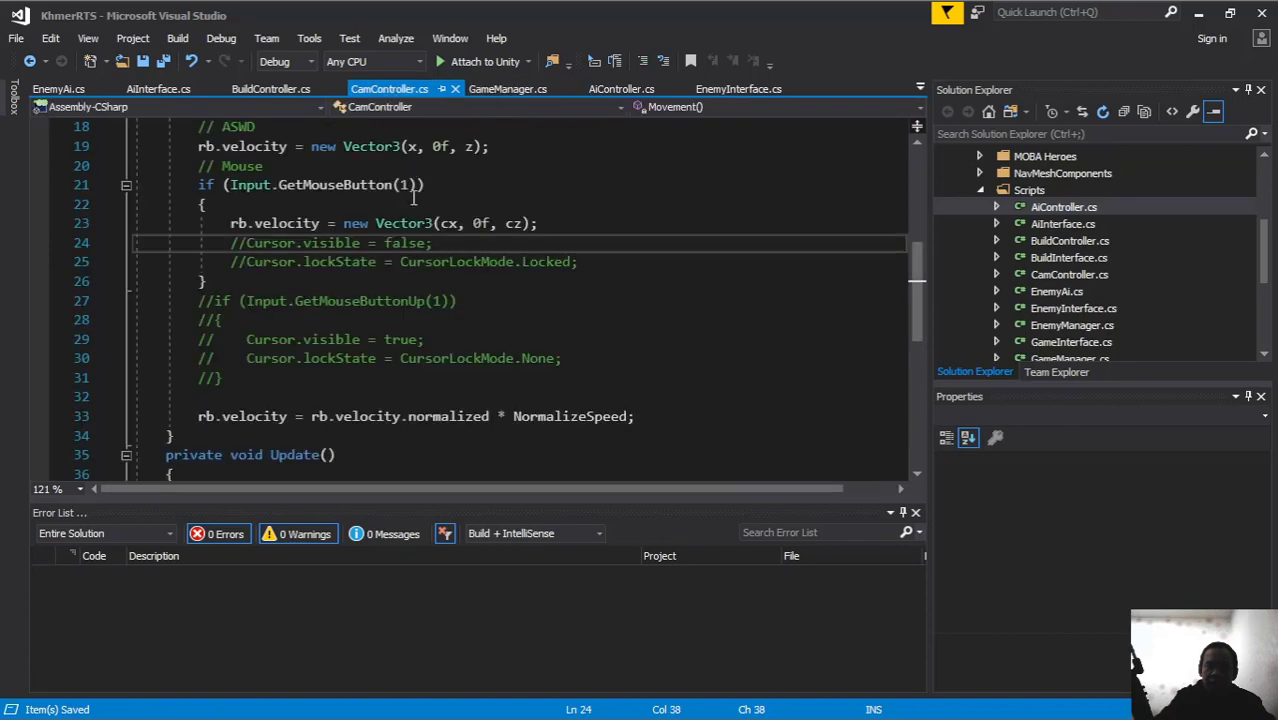
pyautogui.scroll(3, 413, 197)
pyautogui.scroll(-7, 414, 210)
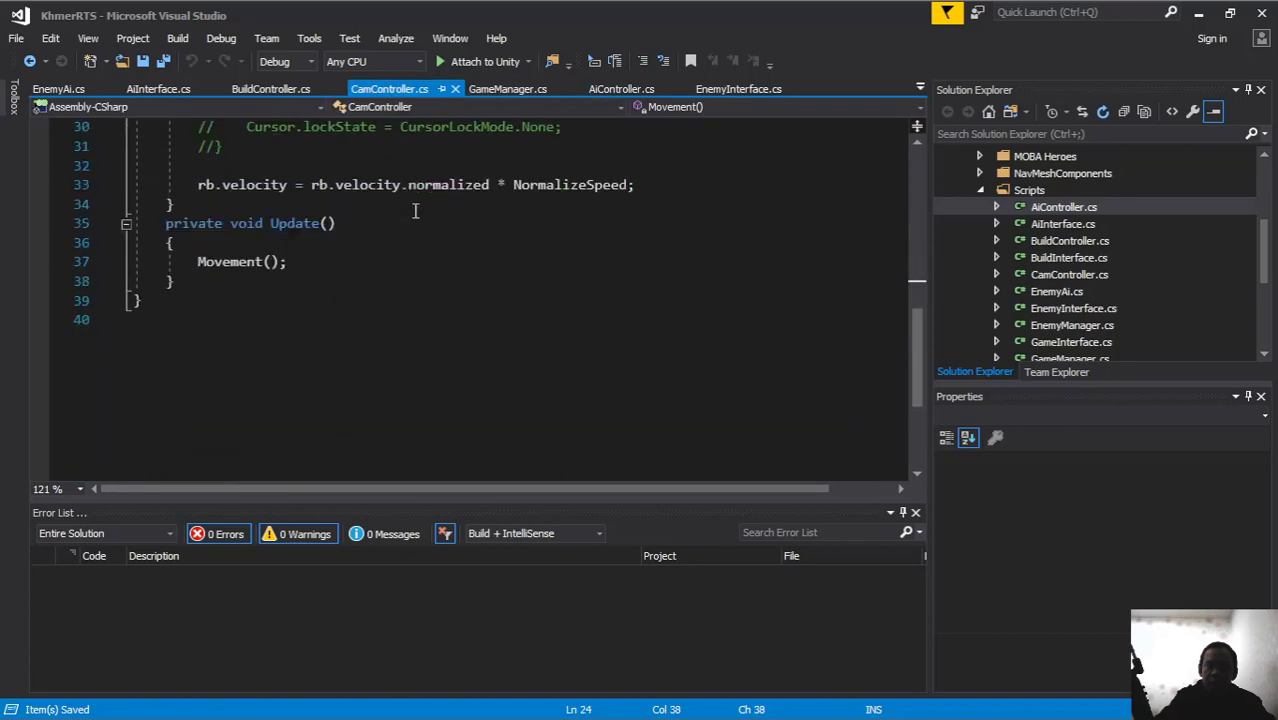
pyautogui.scroll(5, 414, 210)
pyautogui.scroll(3, 414, 210)
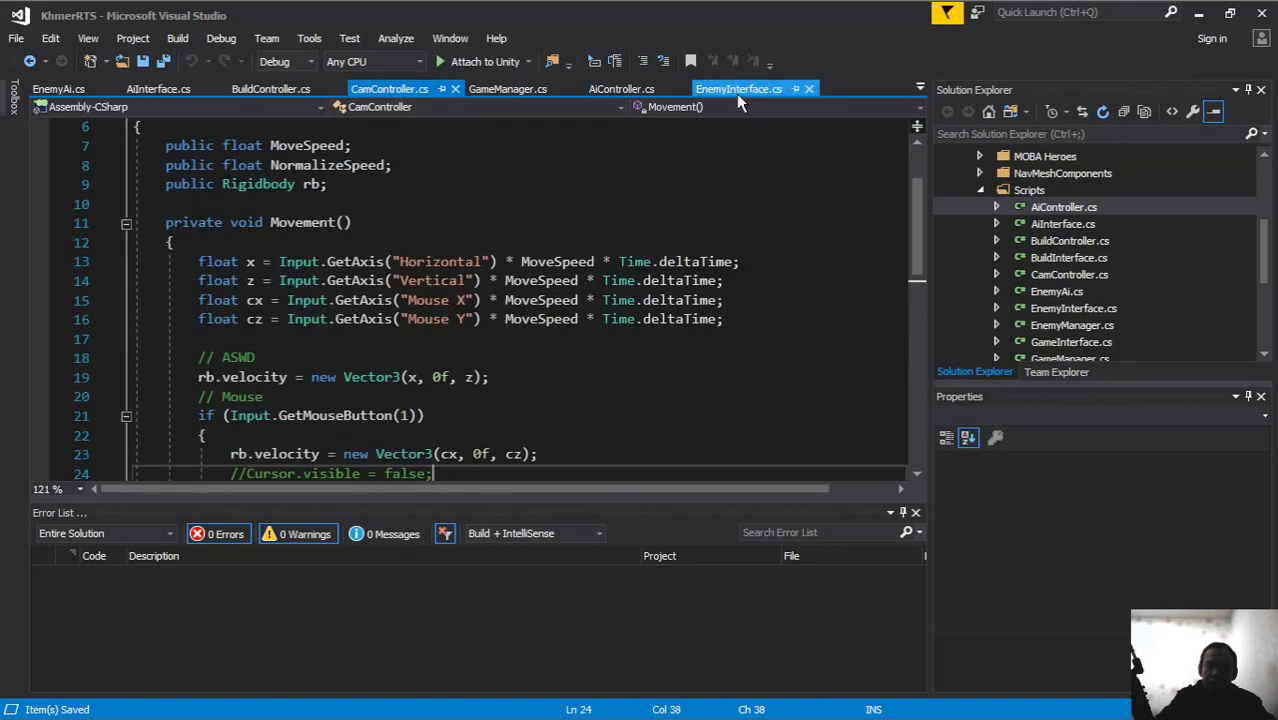
# Step: Show AiController.cs and expand the OnMouseDown method body
pyautogui.click(620, 89)
pyautogui.scroll(-6, 483, 222)
pyautogui.scroll(-7, 483, 222)
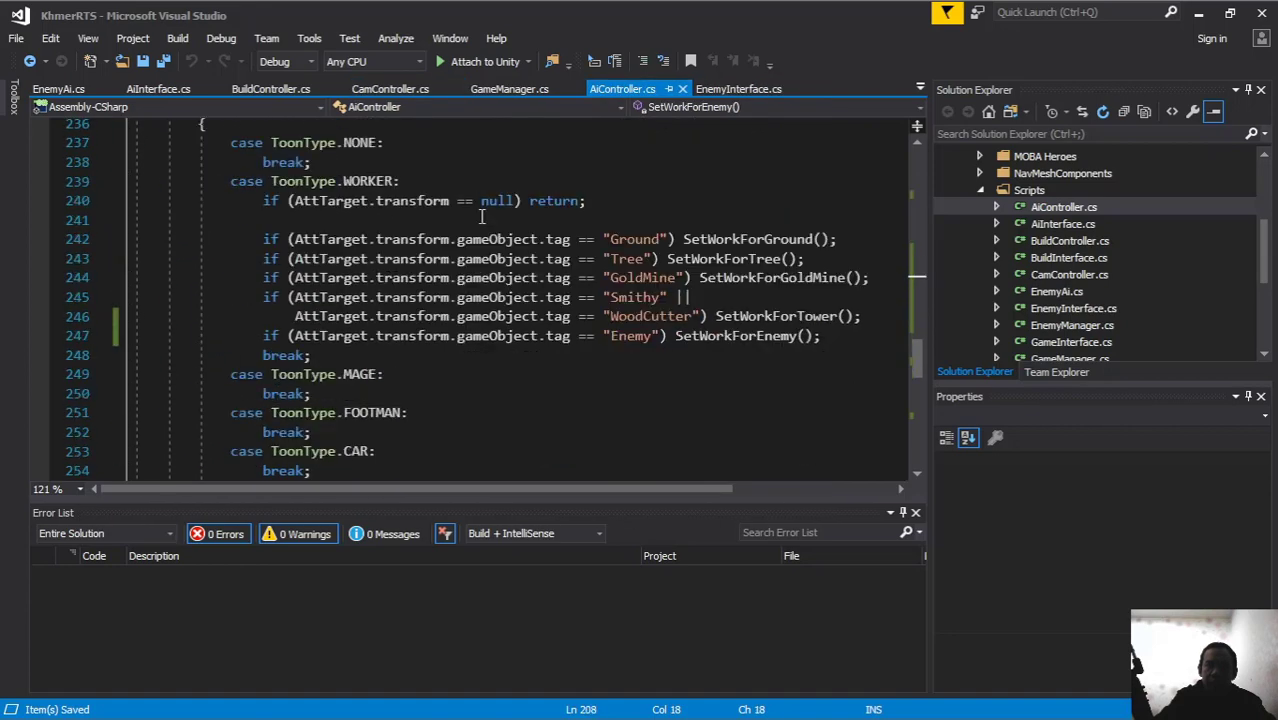
pyautogui.scroll(-2, 480, 218)
pyautogui.scroll(-2, 480, 216)
pyautogui.scroll(-7, 478, 213)
pyautogui.scroll(4, 420, 228)
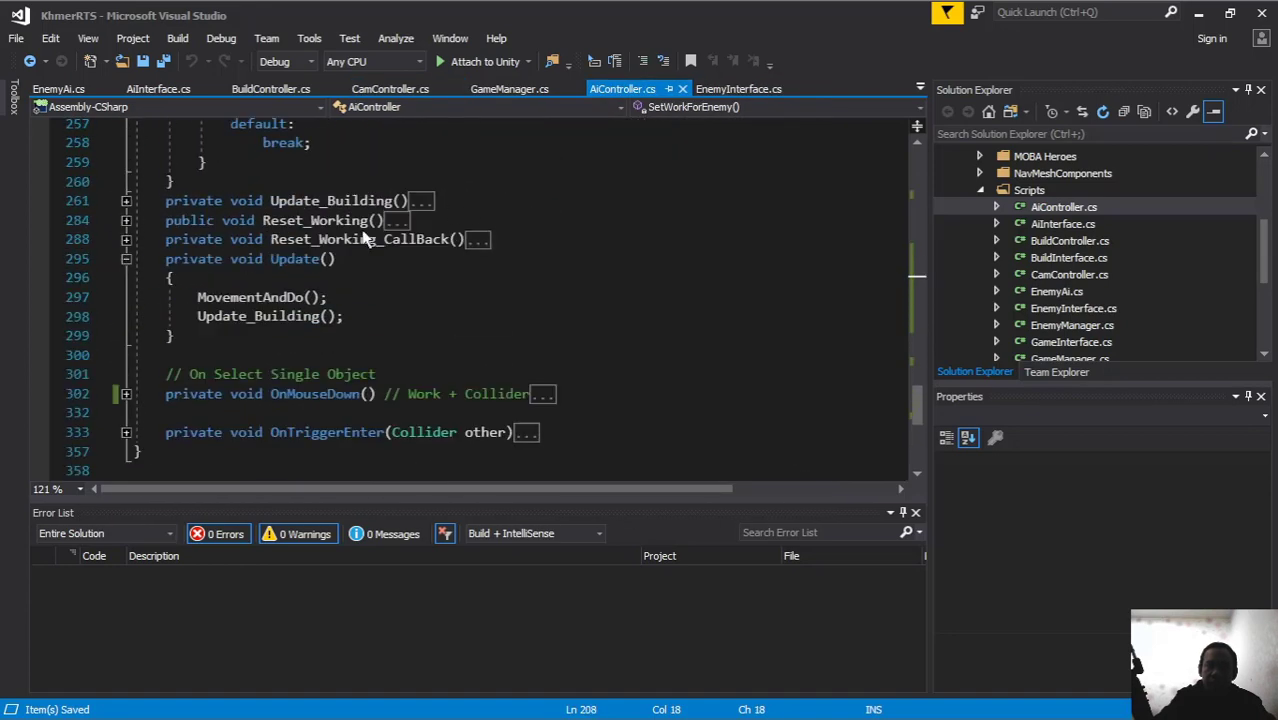
pyautogui.scroll(-3, 190, 305)
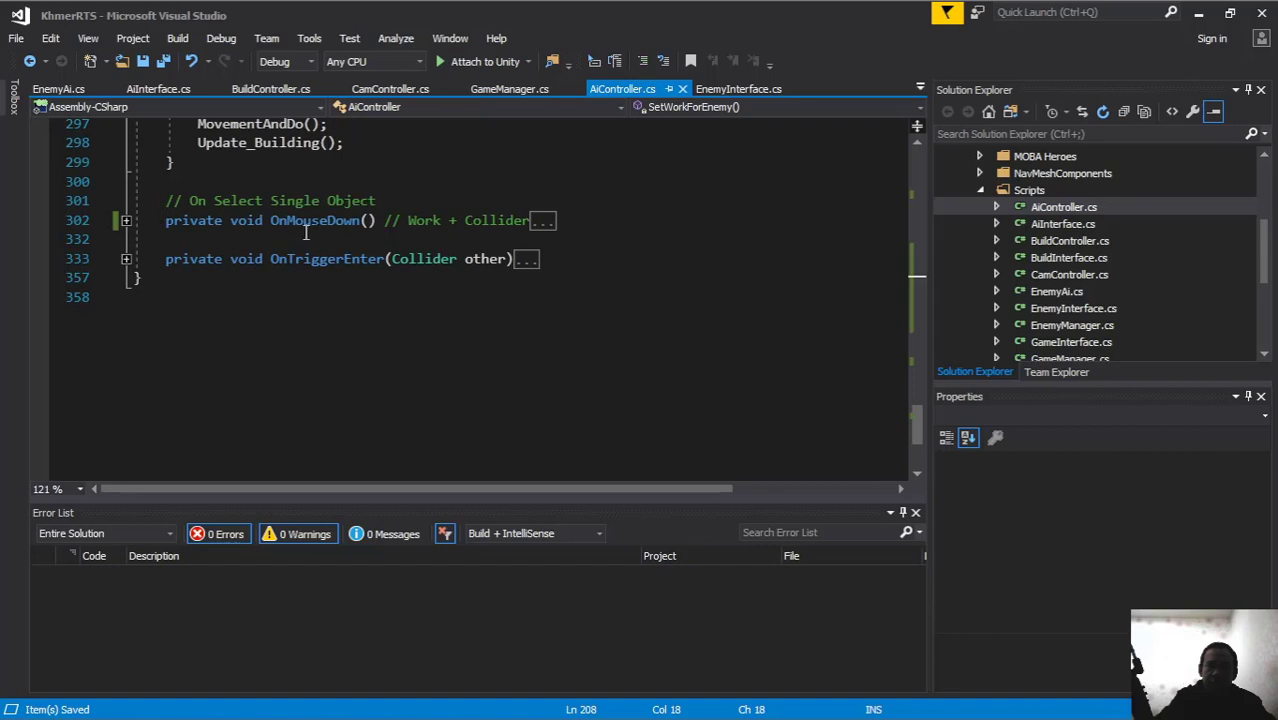
pyautogui.click(126, 220)
pyautogui.scroll(-2, 480, 262)
pyautogui.scroll(-1, 487, 268)
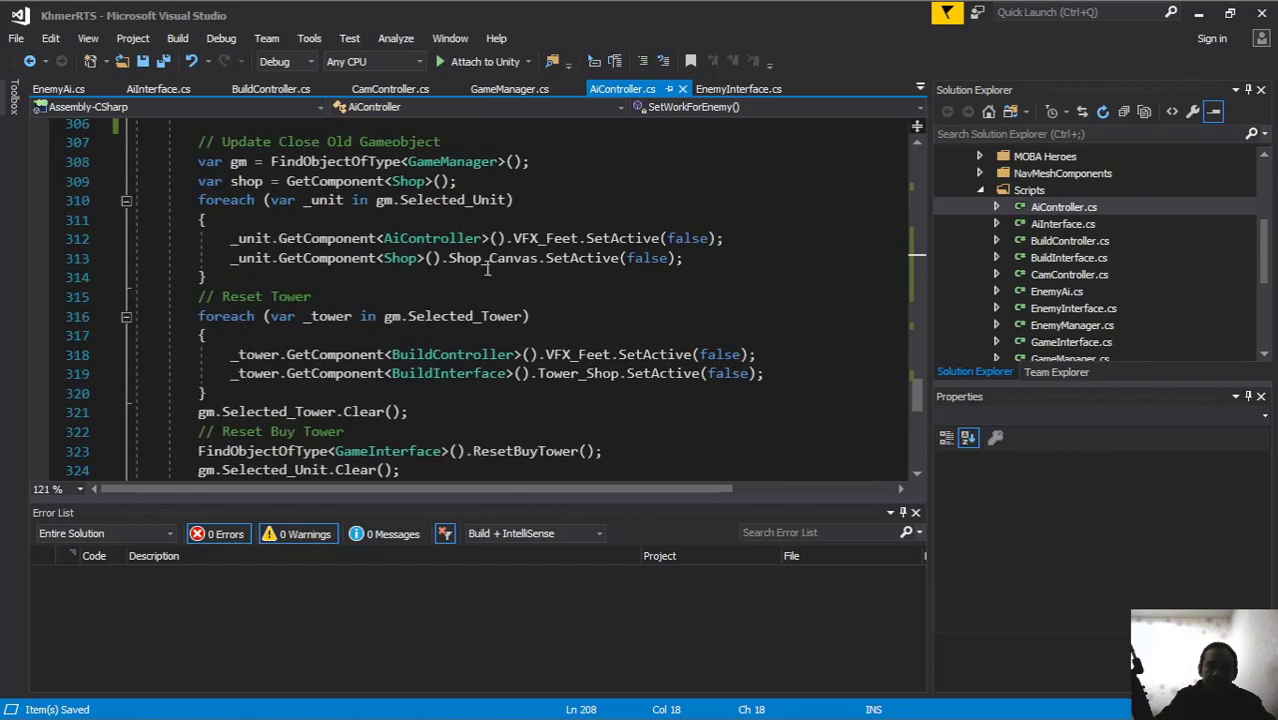
pyautogui.scroll(-2, 487, 268)
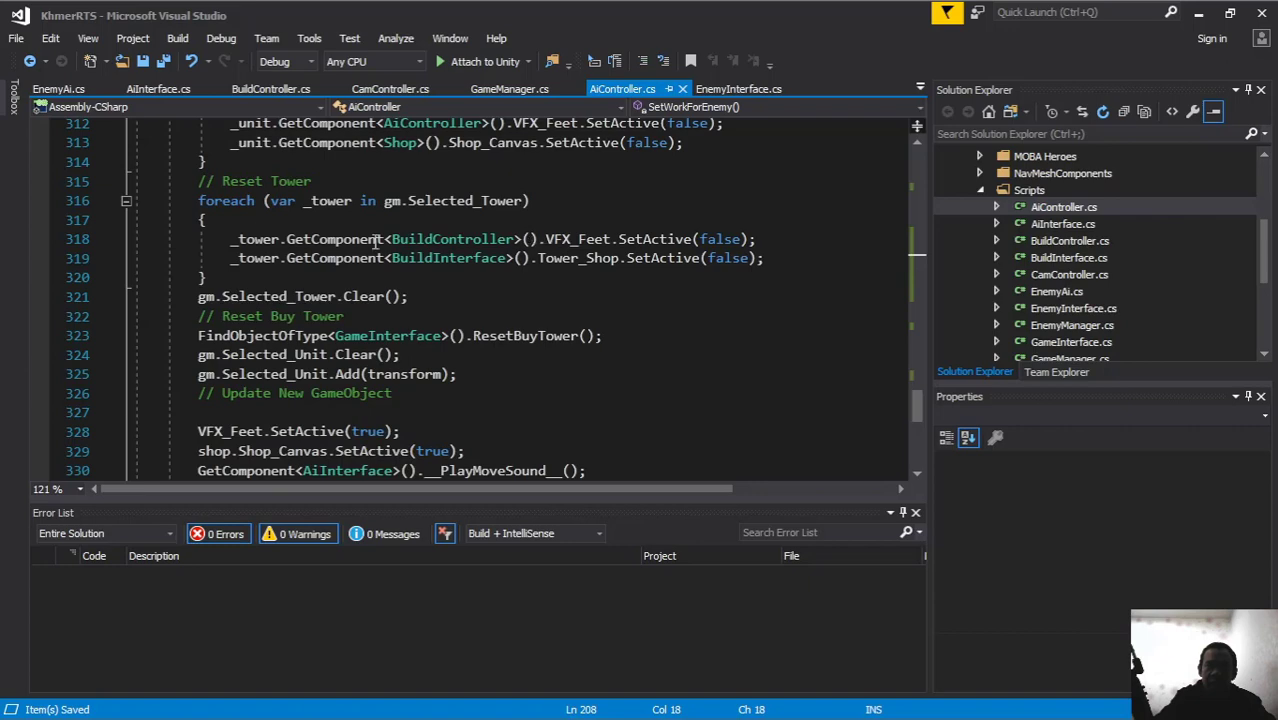
pyautogui.scroll(3, 490, 250)
pyautogui.scroll(-1, 557, 251)
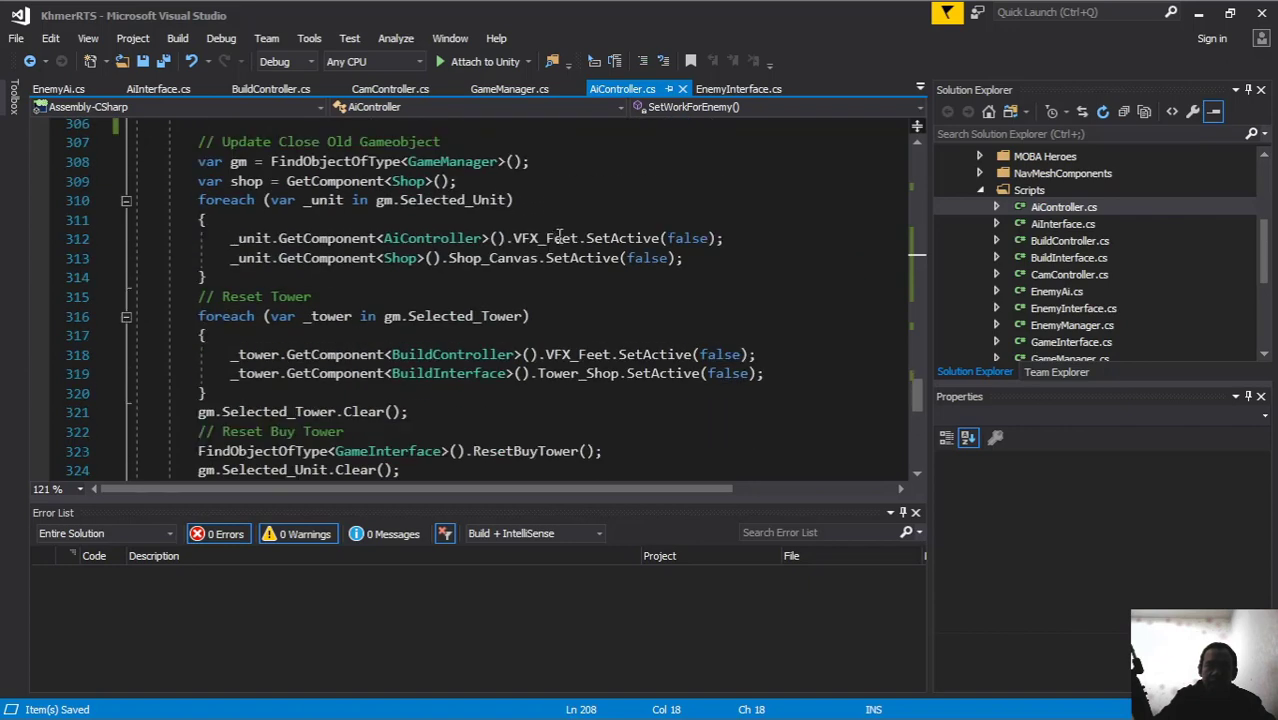
# Step: Highlight gm.Selected_Unit in the foreach, the feet effect line 312 and Shop_Canvas.SetActive(false) on line 313
pyautogui.moveTo(400, 199); pyautogui.dragTo(596, 196)
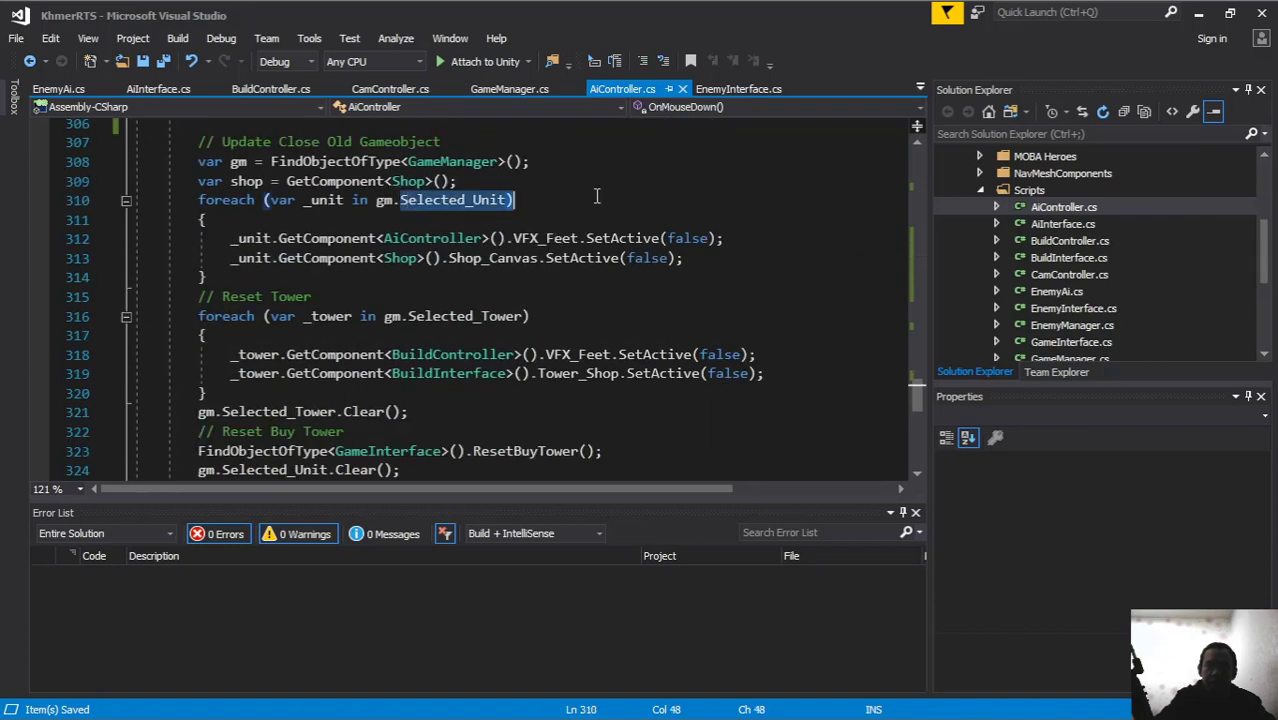
pyautogui.click(586, 240)
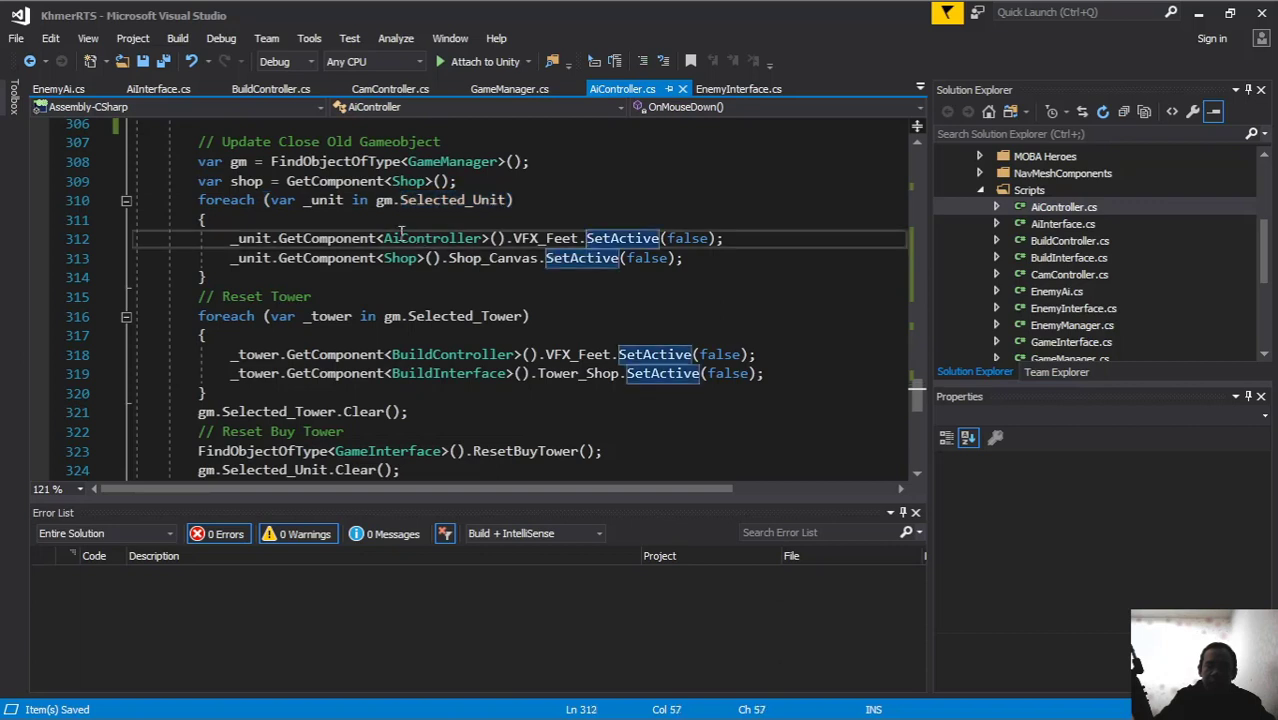
pyautogui.moveTo(388, 238); pyautogui.dragTo(764, 243)
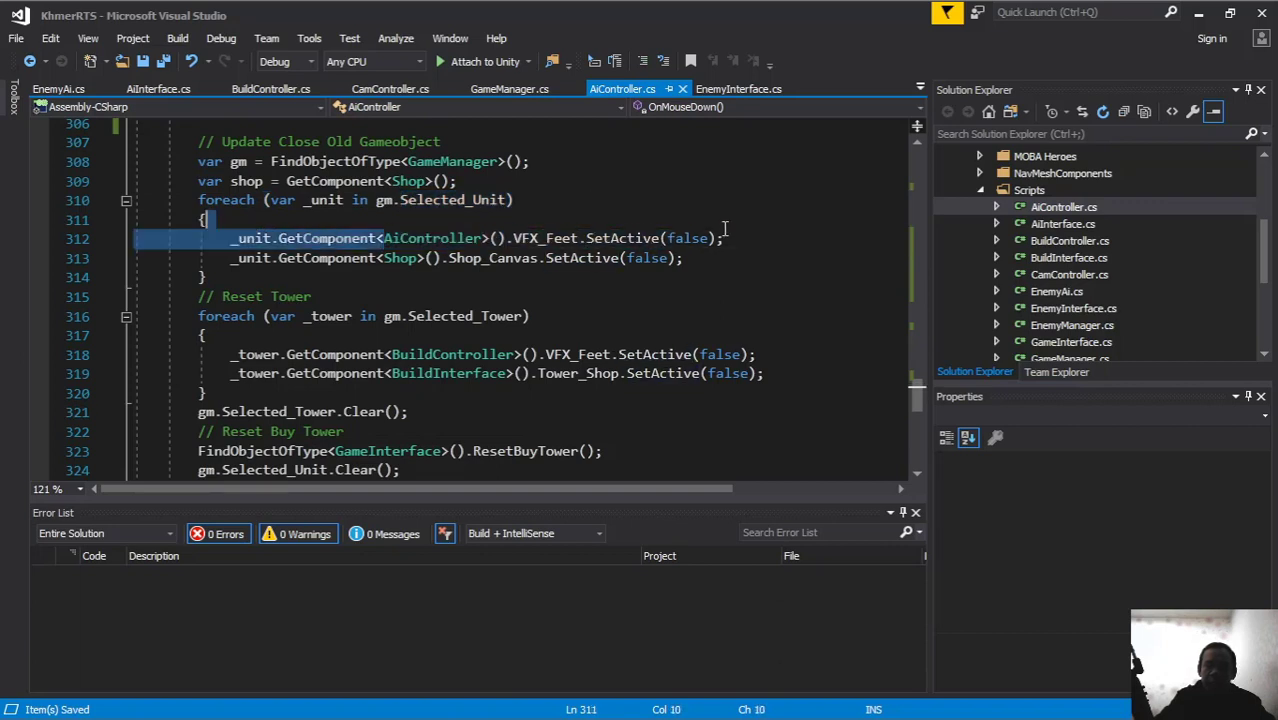
pyautogui.click(397, 258)
pyautogui.moveTo(448, 258); pyautogui.dragTo(684, 258)
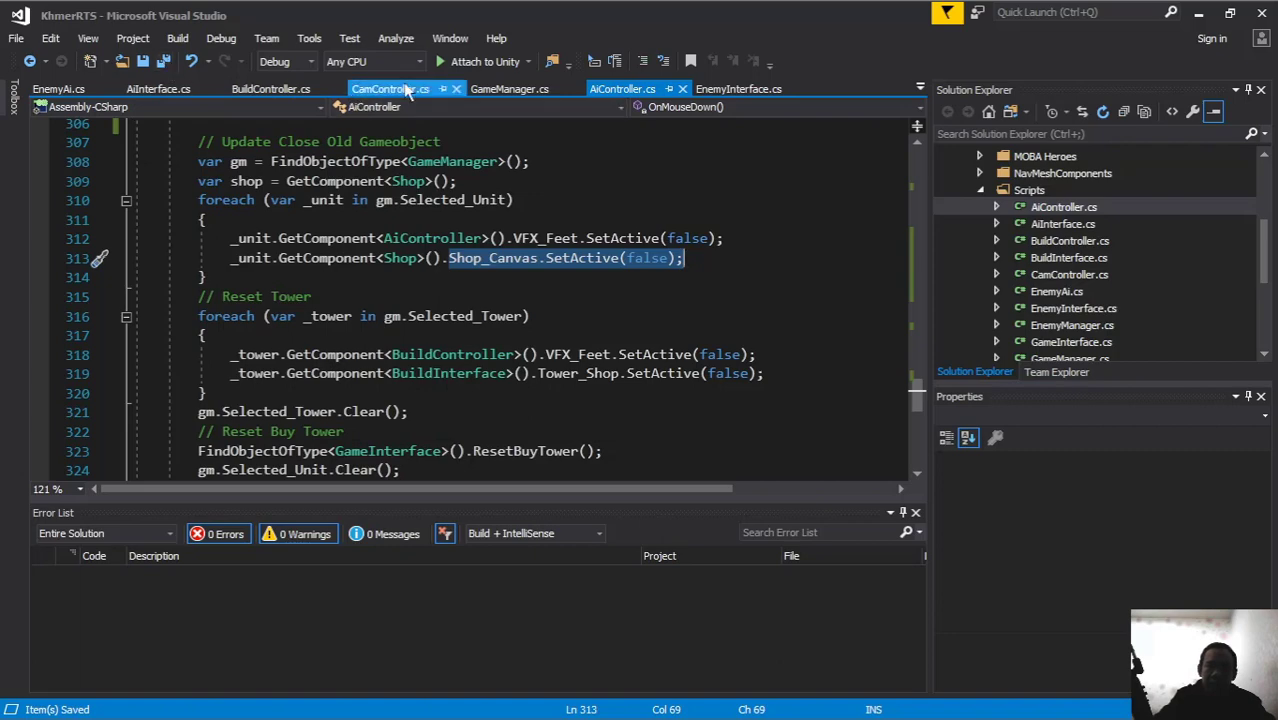
# Step: Collapse AiController.cs to definitions with Ctrl+M, Ctrl+O and move the AiInterface.cs tab
pyautogui.scroll(3, 270, 230)
pyautogui.scroll(3, 270, 230)
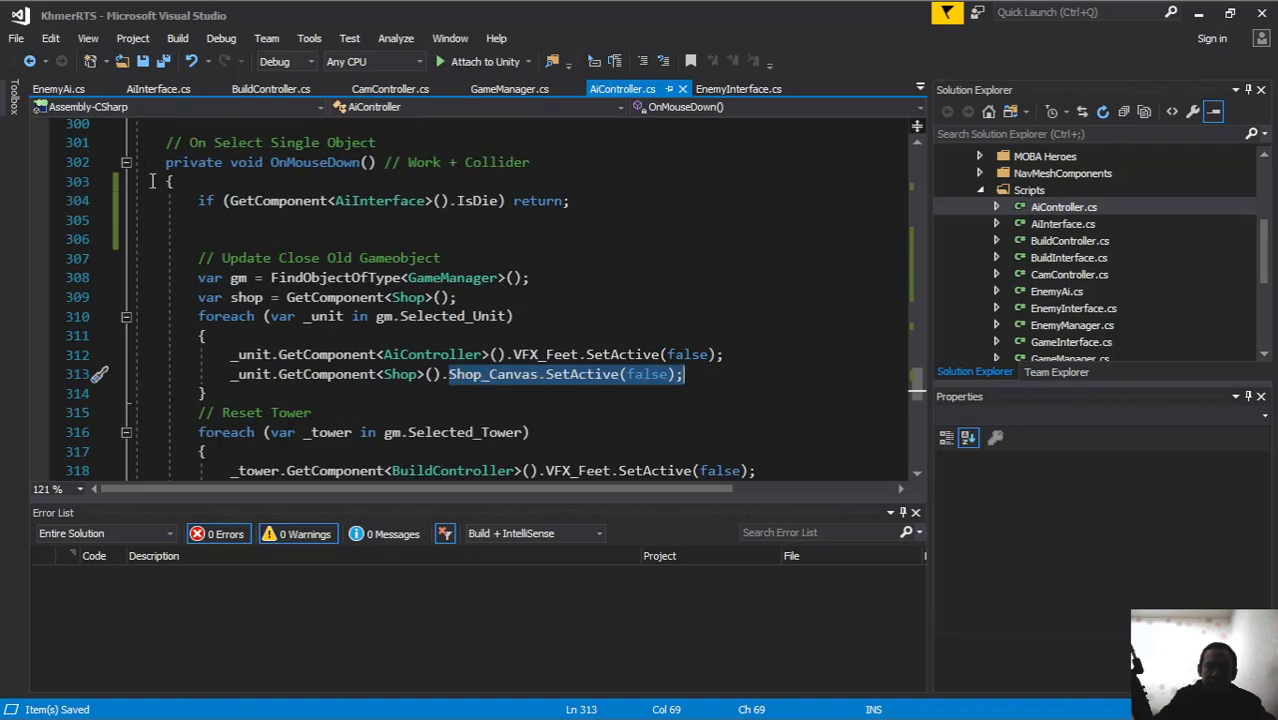
pyautogui.hotkey('ctrl', 'm')
pyautogui.hotkey('ctrl', 'o')
pyautogui.scroll(2, 271, 230)
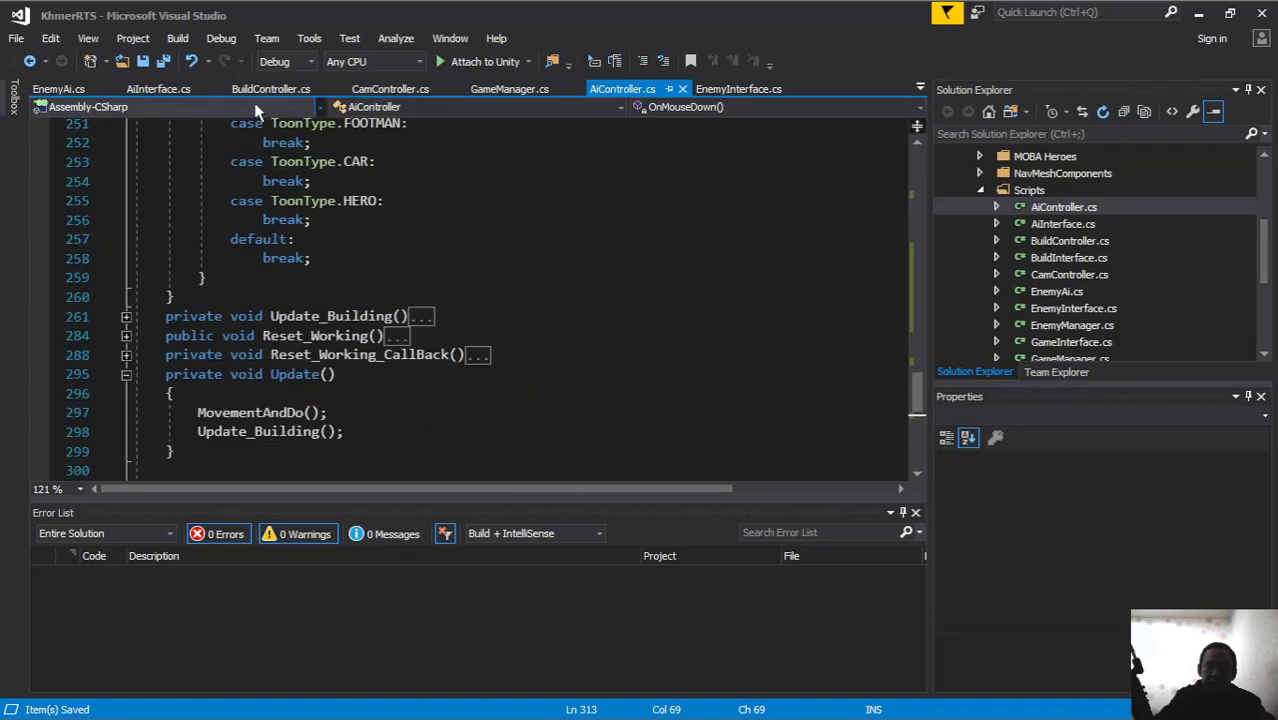
pyautogui.moveTo(157, 89); pyautogui.dragTo(524, 100)
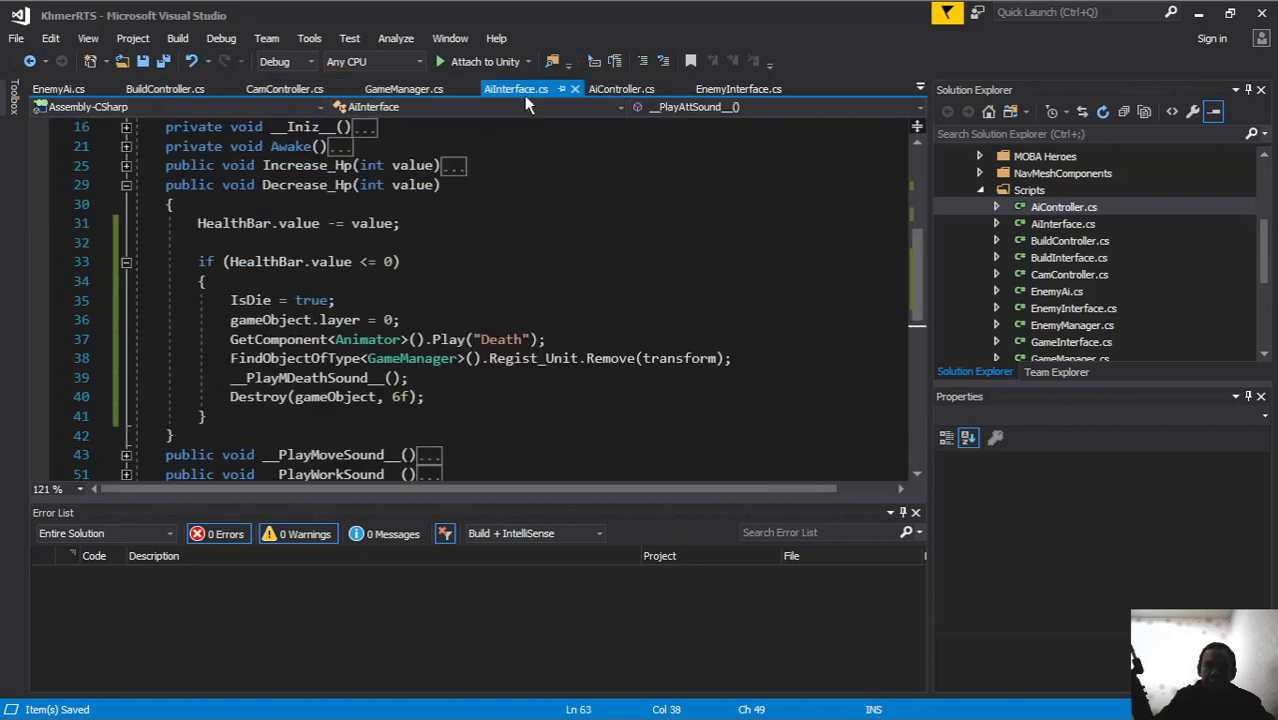
# Step: Highlight Regist_Unit in Decrease_Hp, check GameManager.cs, then place the cursor after Play("Death") on line 37
pyautogui.scroll(-1, 376, 262)
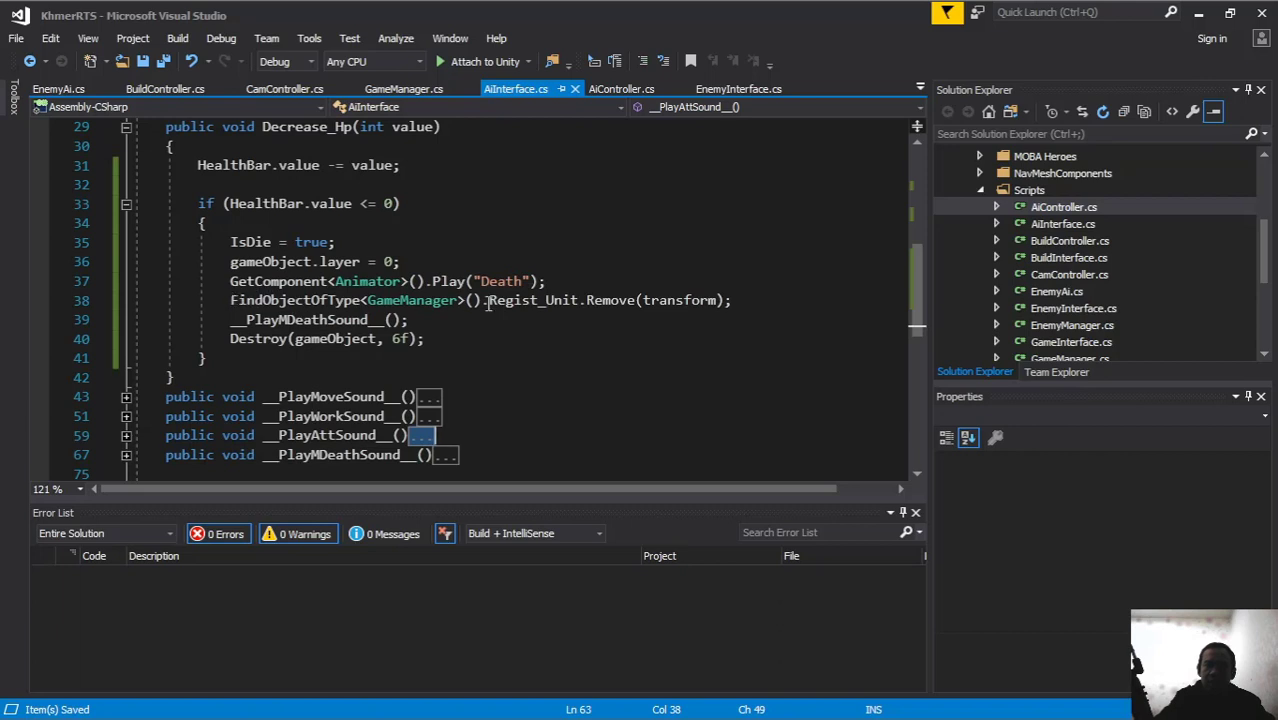
pyautogui.doubleClick(515, 302)
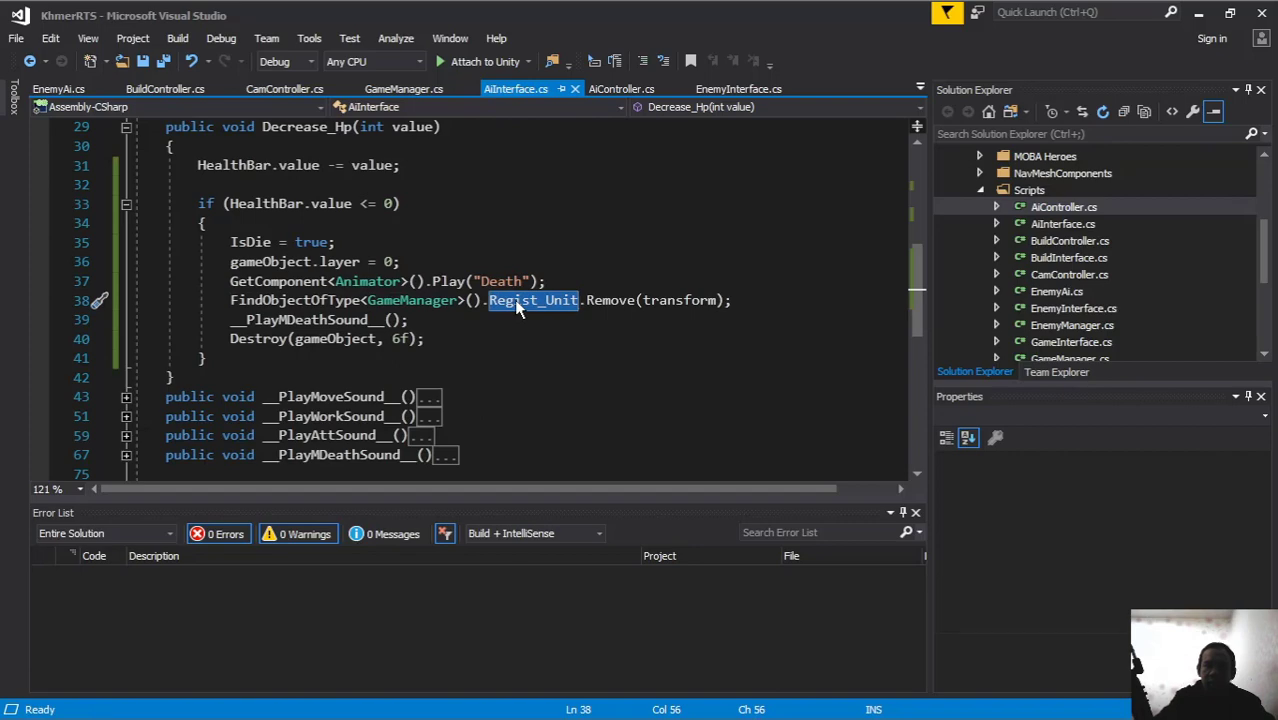
pyautogui.click(442, 92)
pyautogui.scroll(1, 437, 241)
pyautogui.scroll(5, 437, 241)
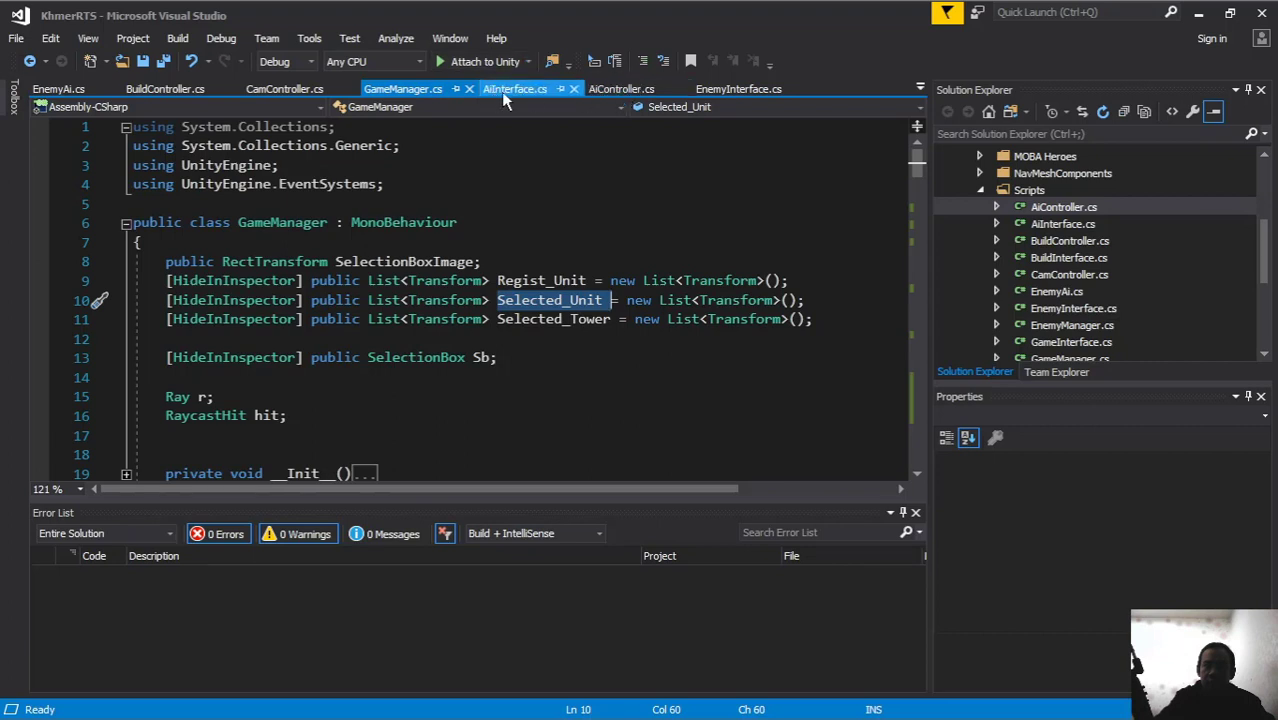
pyautogui.click(534, 91)
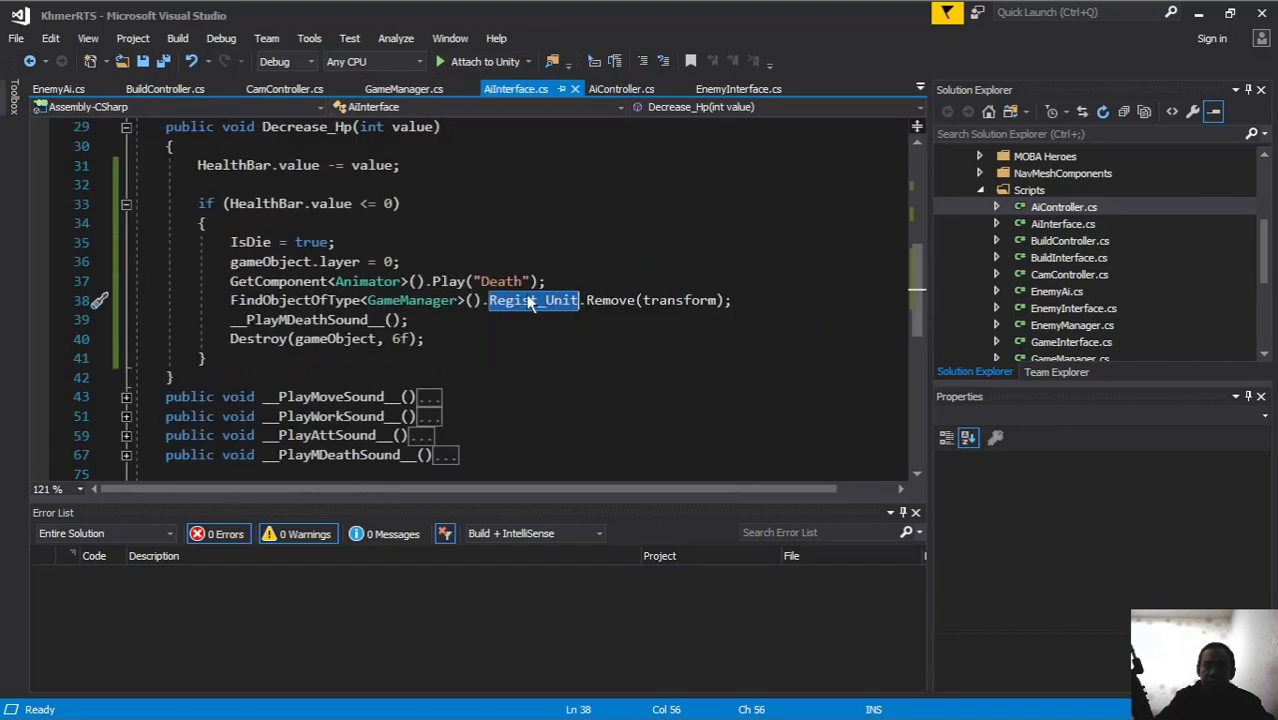
pyautogui.click(571, 284)
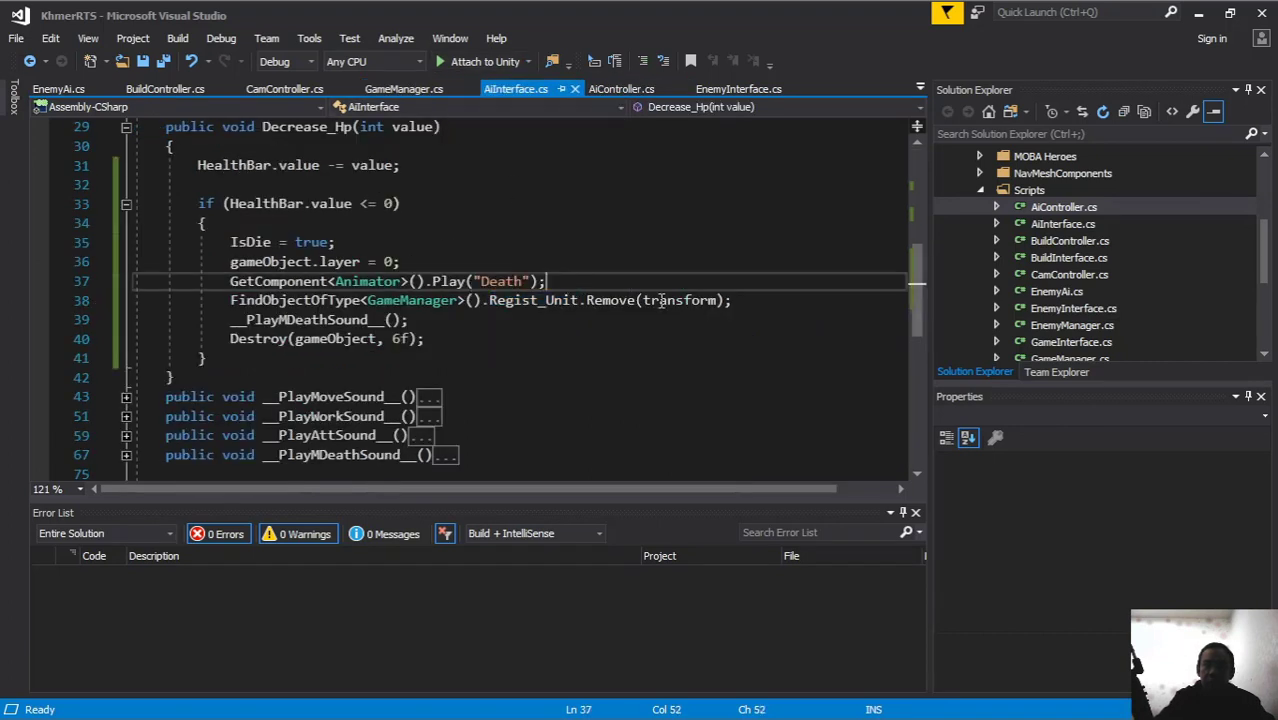
# Step: After the Death call, add GetComponent<AiController>().VFX_Feet.SetActive(false) and Shop_Canvas.SetActive(false) lines
pyautogui.press('Return')
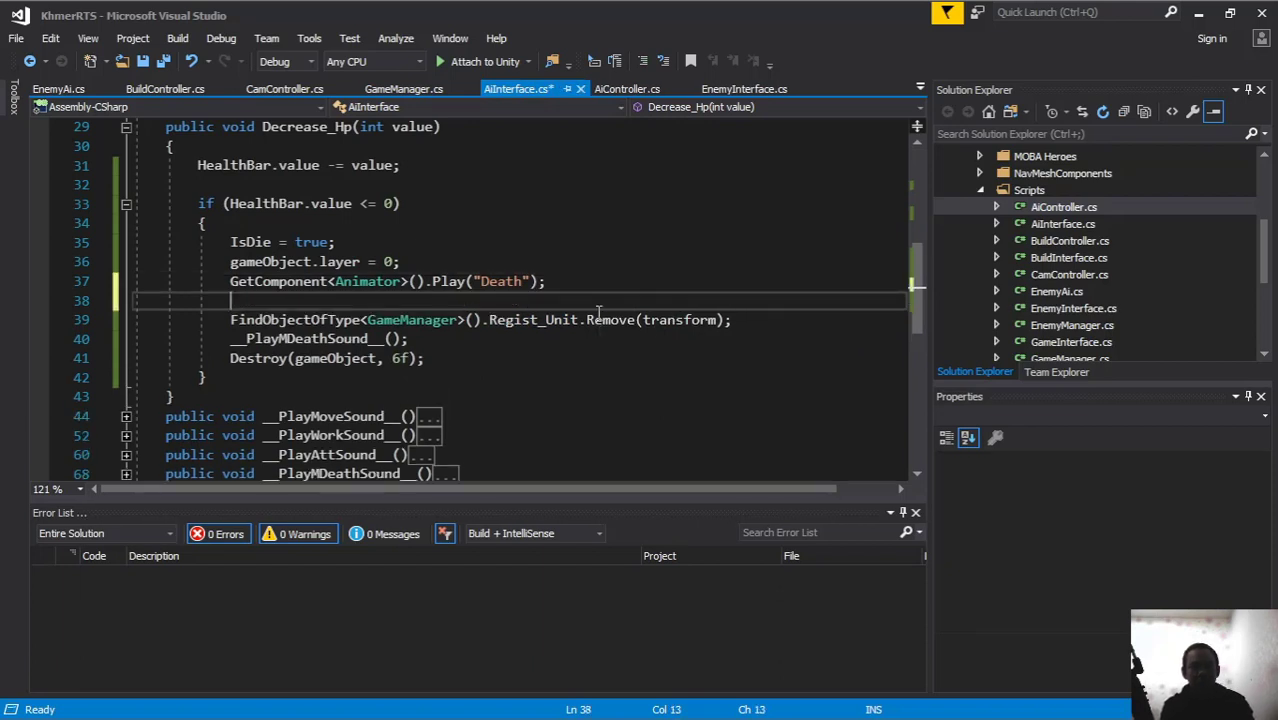
pyautogui.write('get')
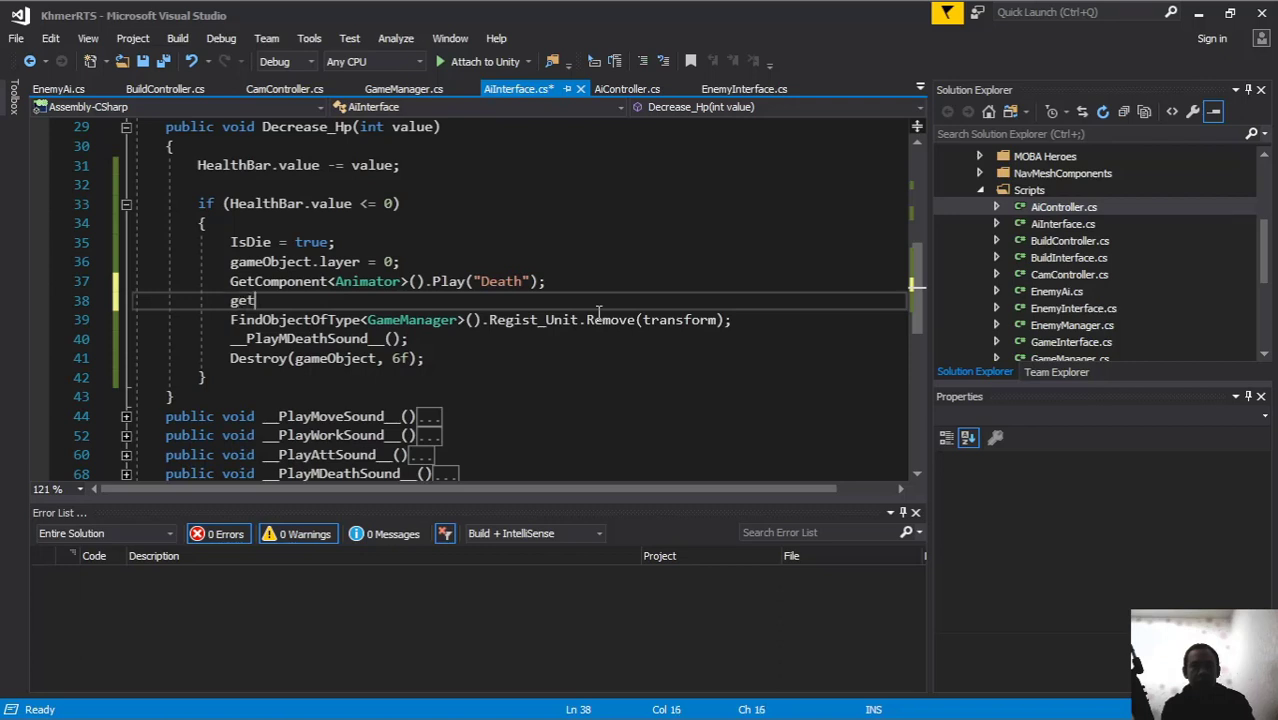
pyautogui.press('Tab')
pyautogui.write('<')
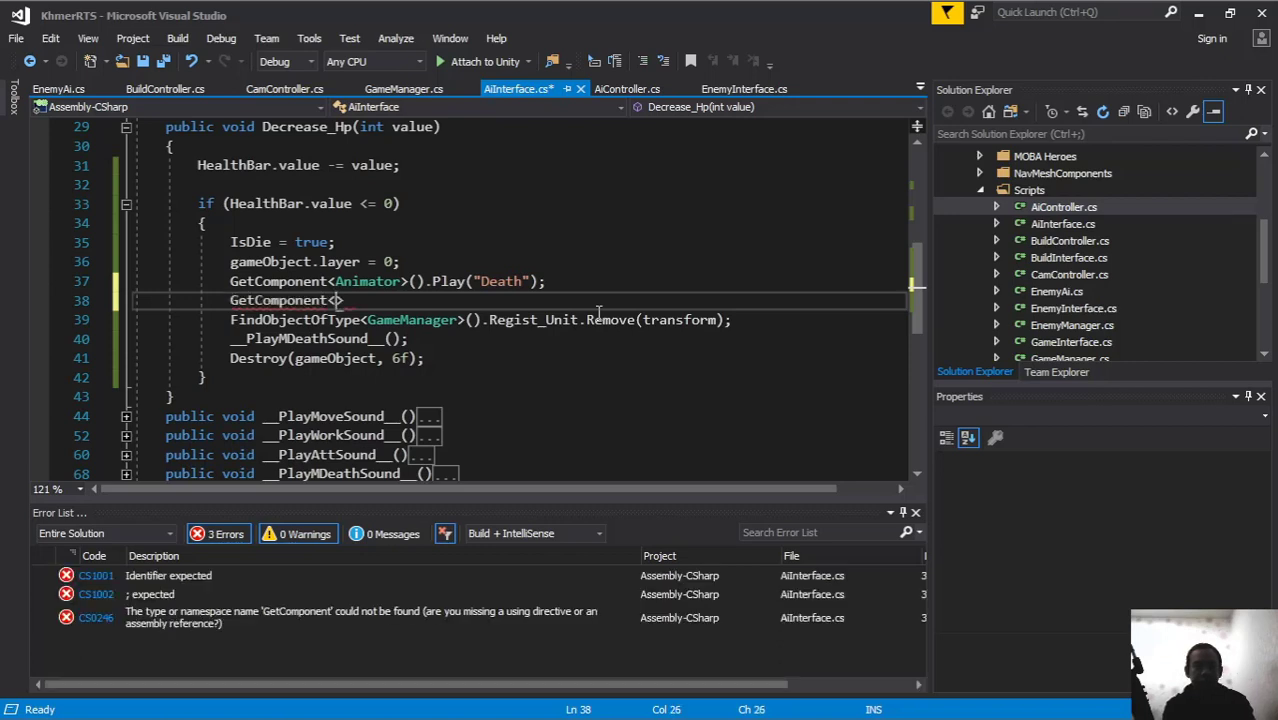
pyautogui.write('ai')
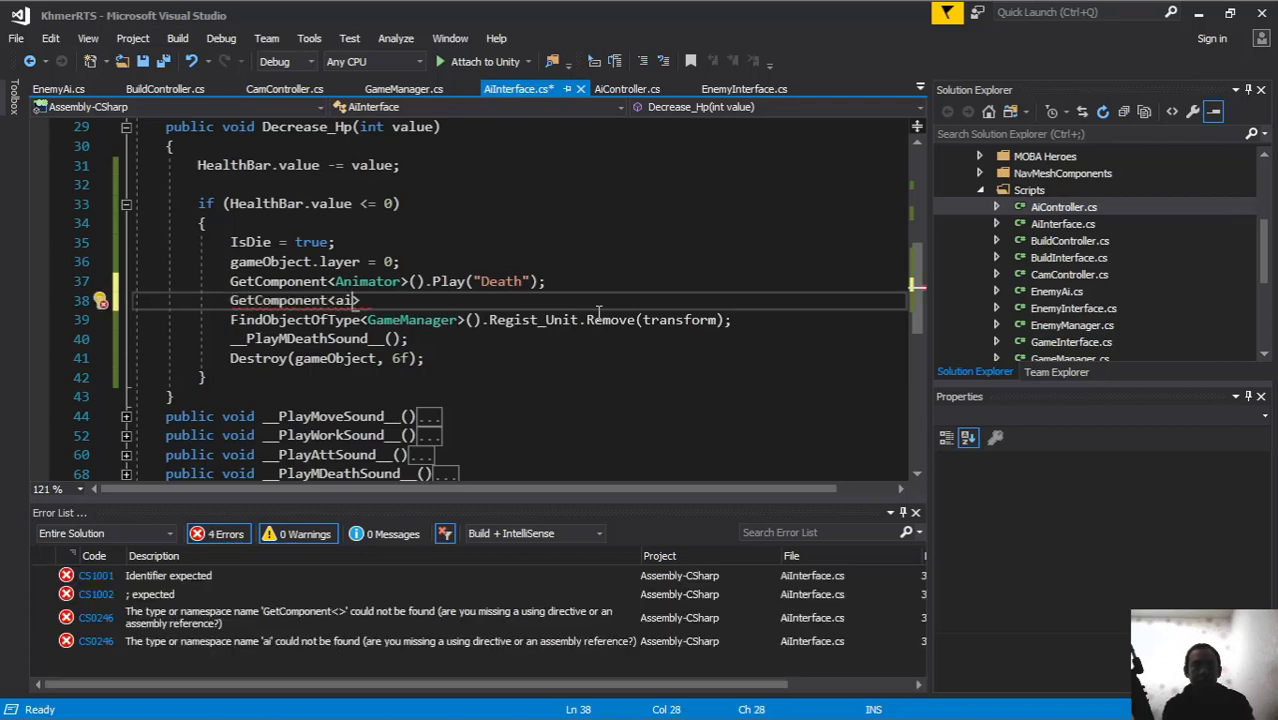
pyautogui.write('con')
pyautogui.press('Tab')
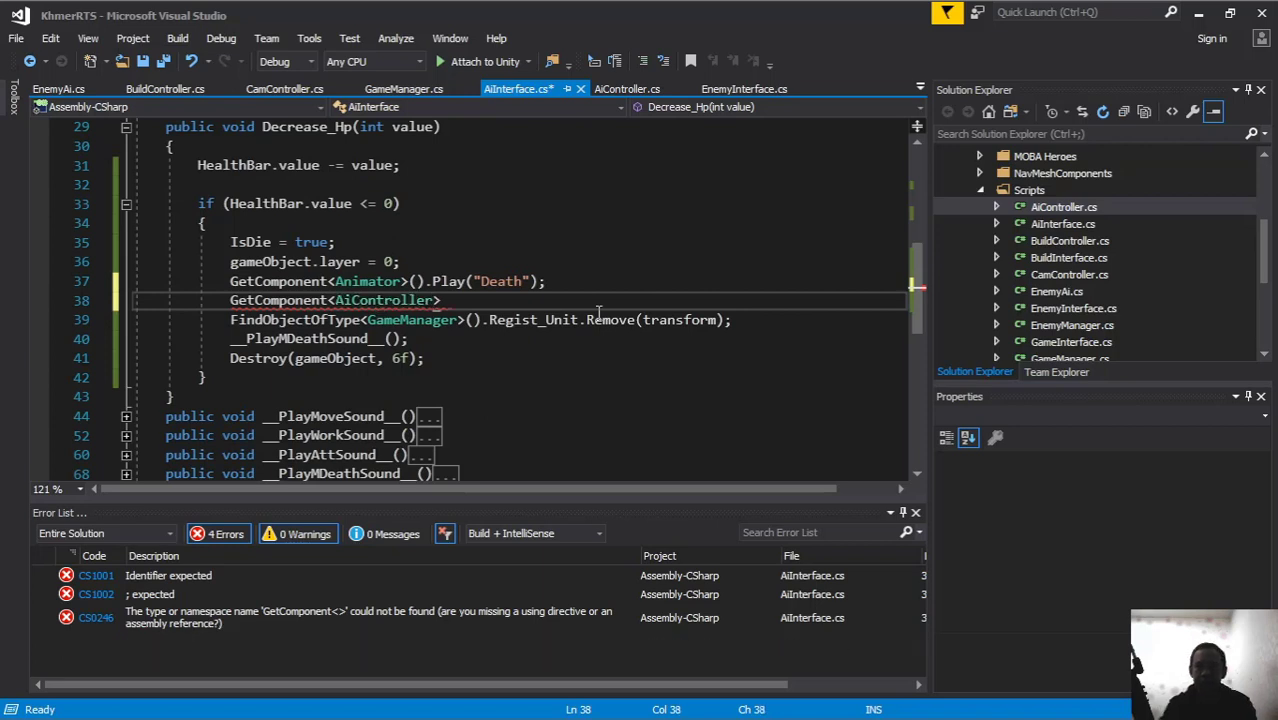
pyautogui.write('>().vk')
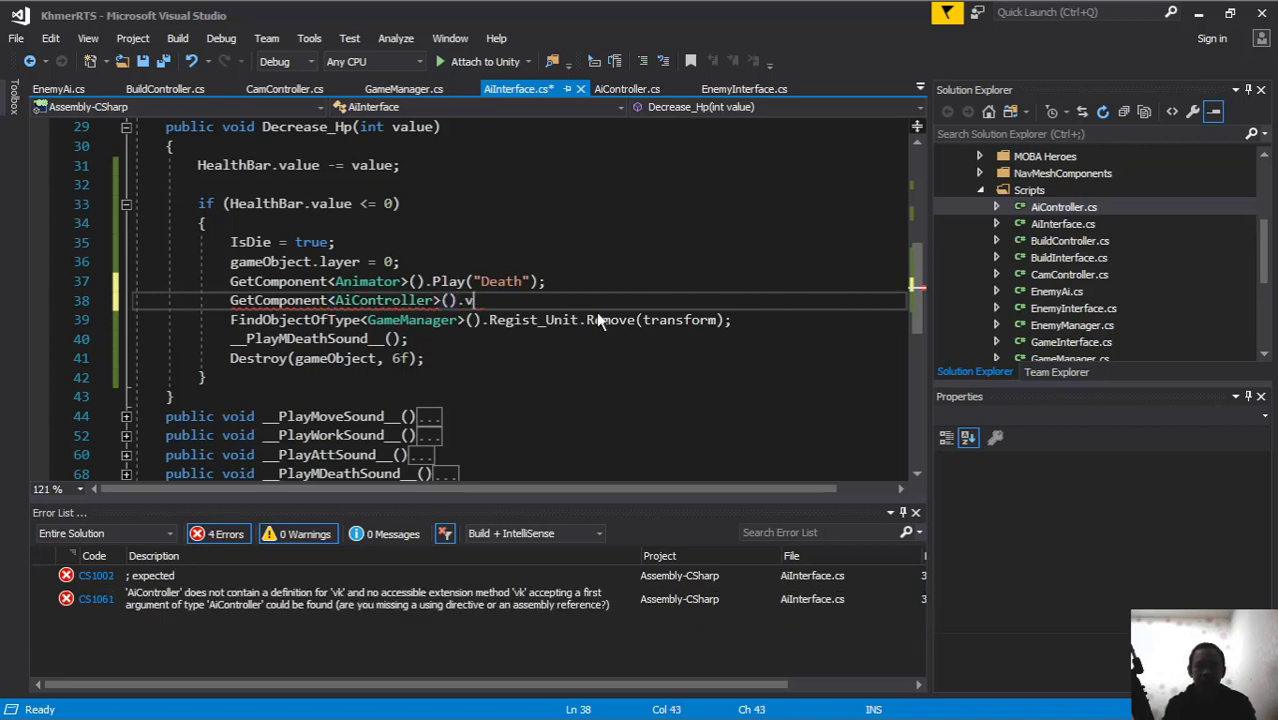
pyautogui.press('BackSpace')
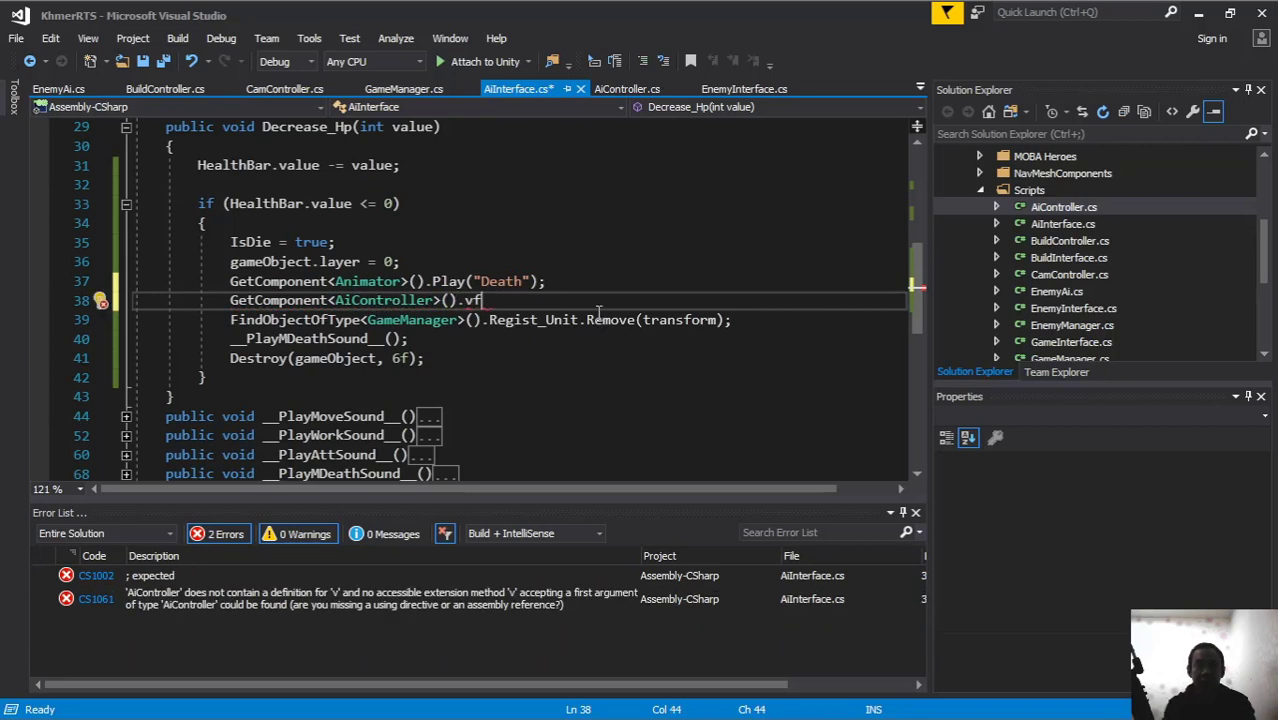
pyautogui.write('.se')
pyautogui.press('Tab')
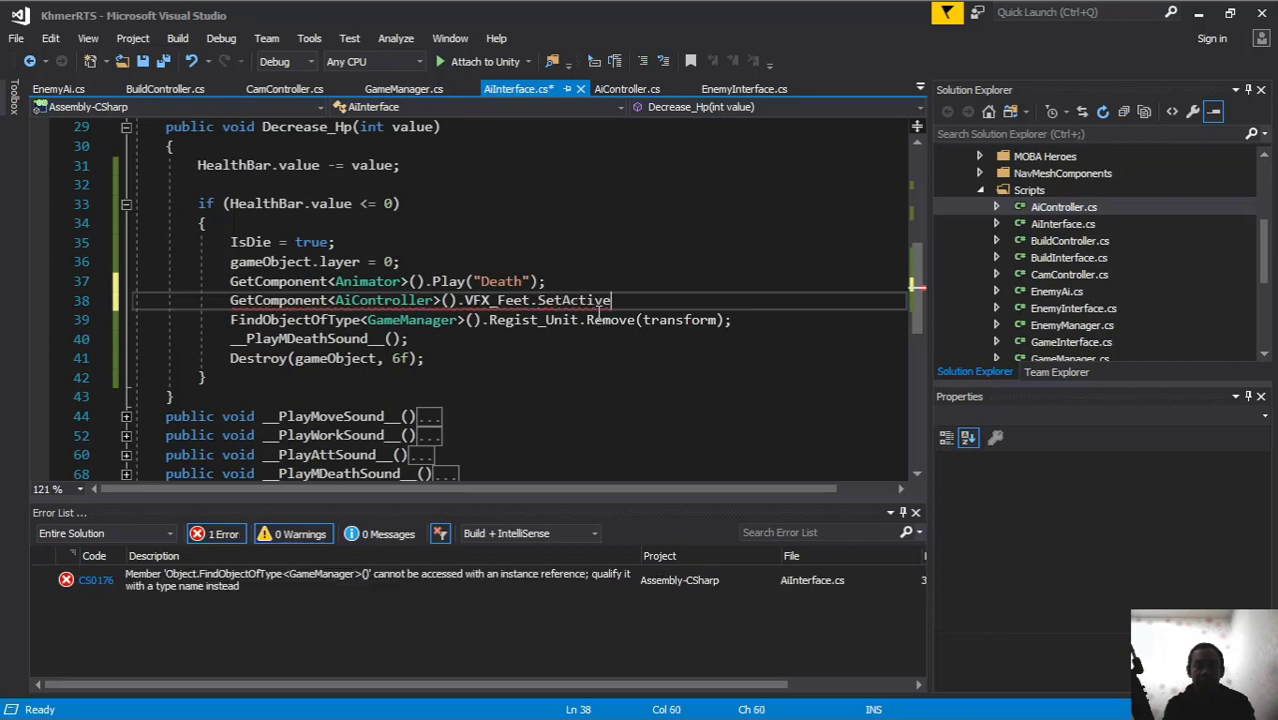
pyautogui.write('(false);')
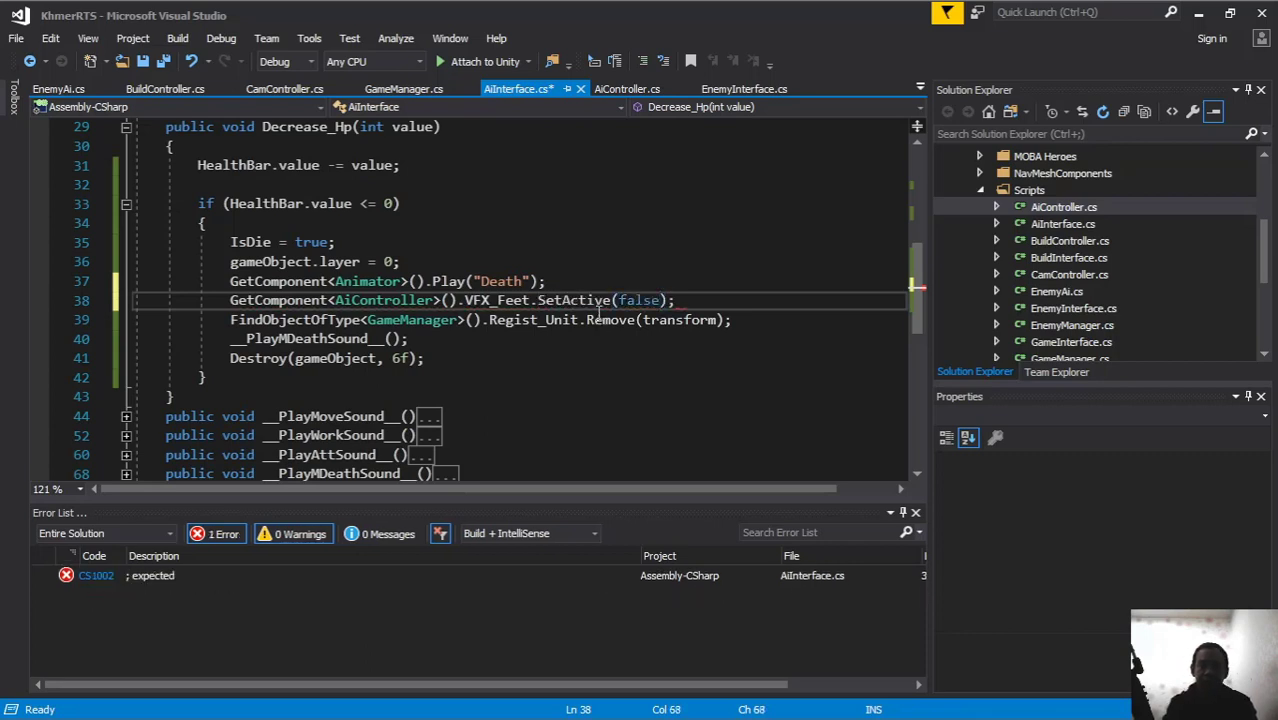
pyautogui.press('Return')
pyautogui.write('getc')
pyautogui.press('Tab')
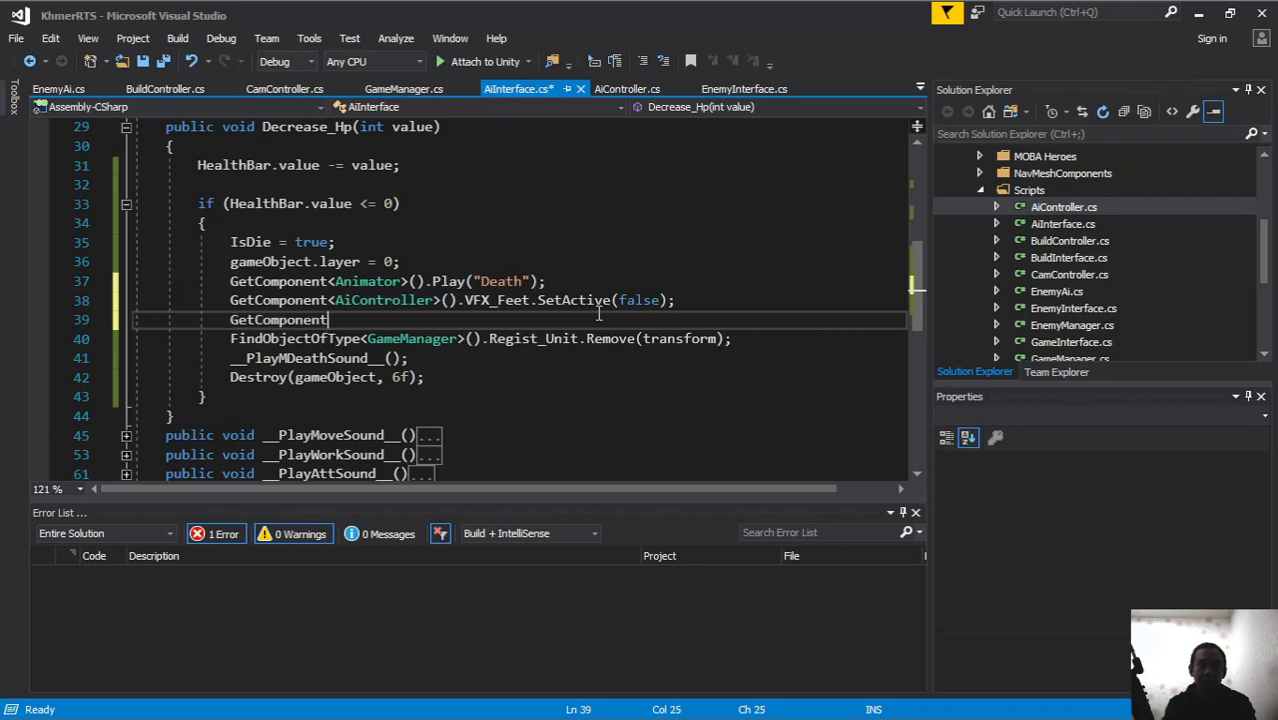
pyautogui.write('<sho')
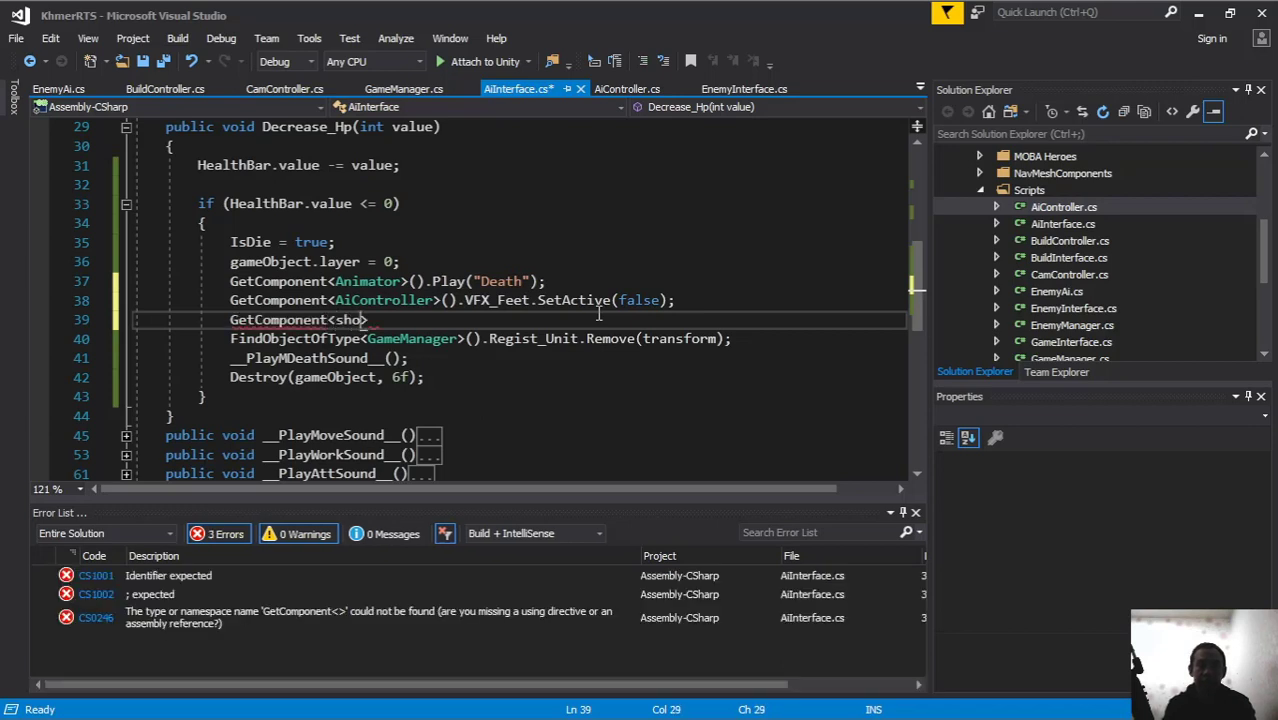
pyautogui.write('p')
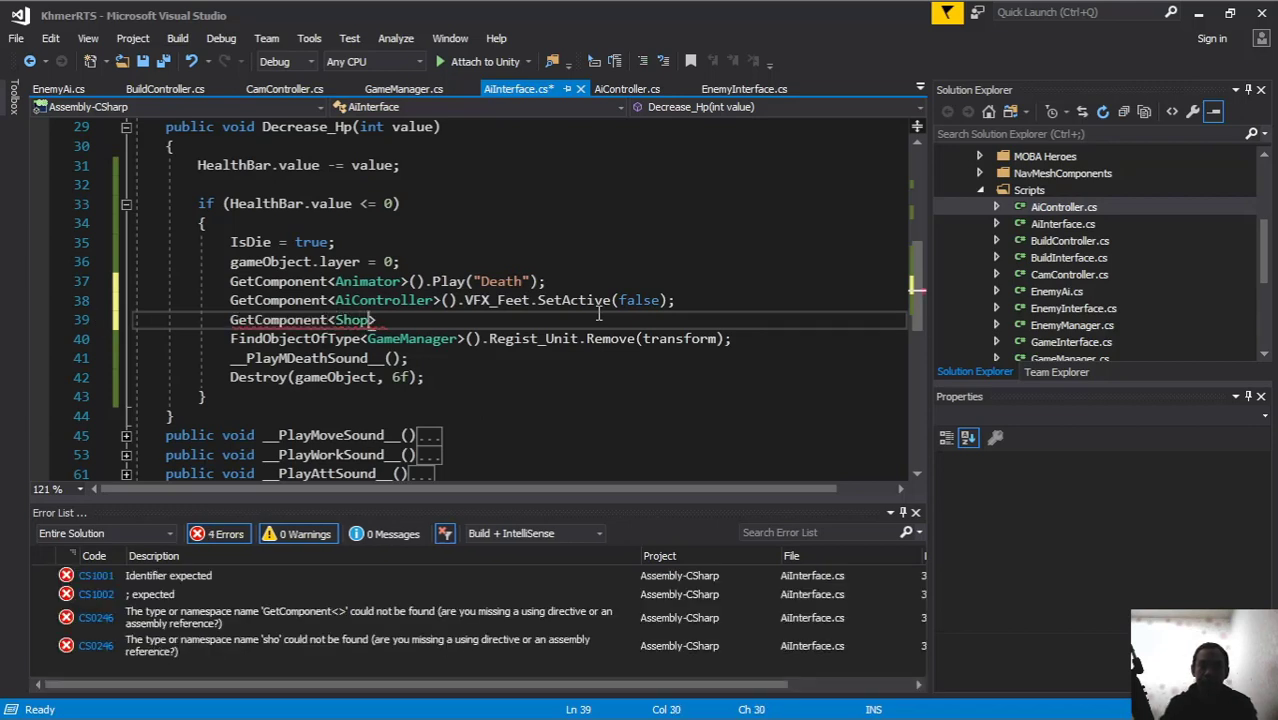
pyautogui.write('>()')
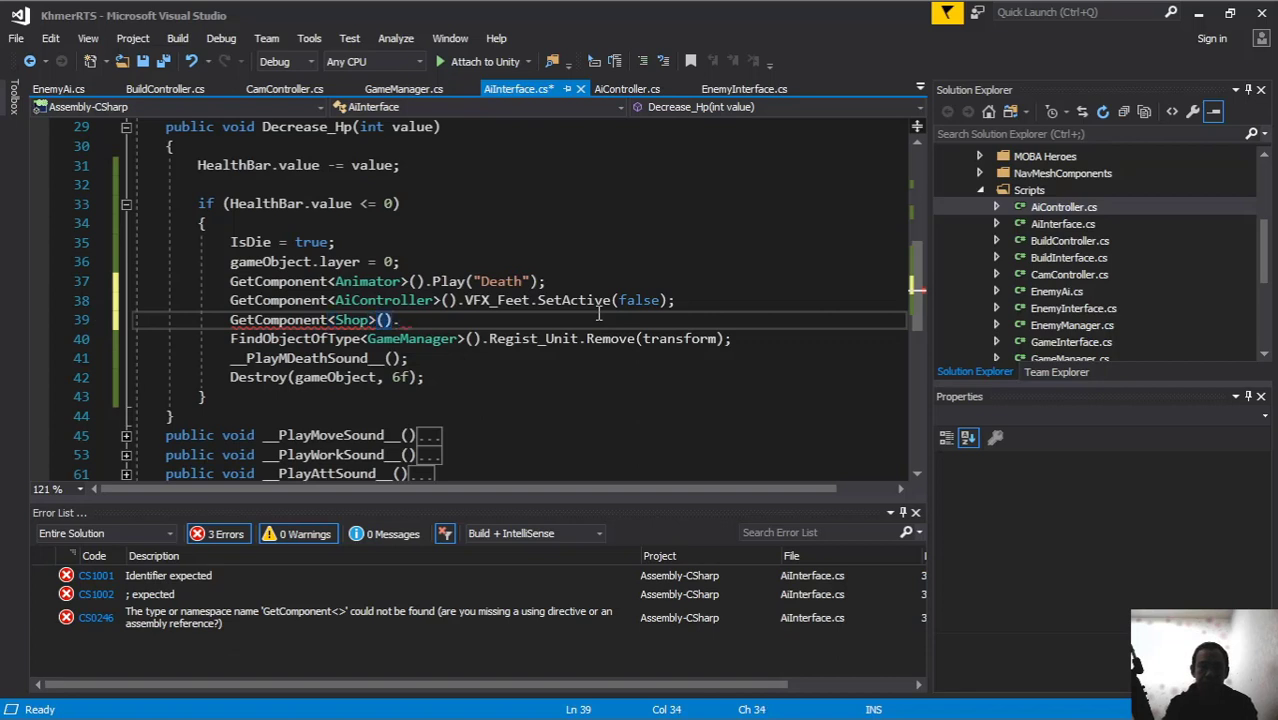
pyautogui.write('.sho')
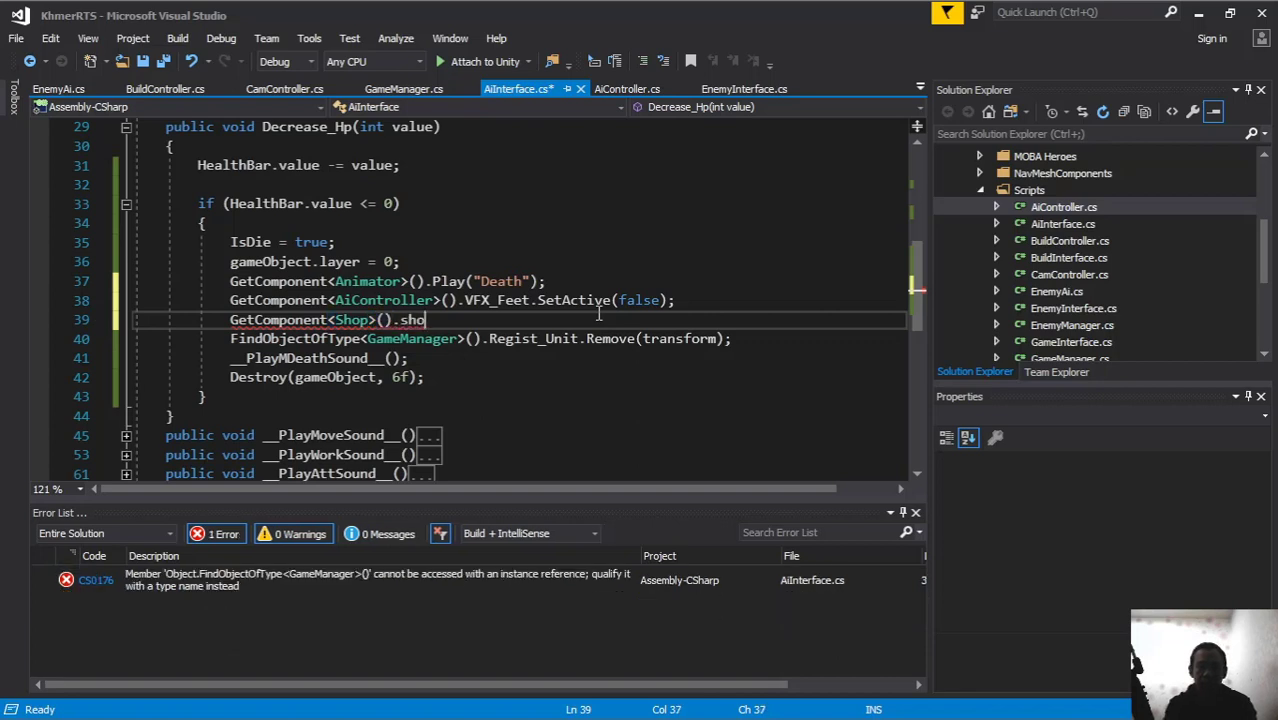
pyautogui.write('p.se(')
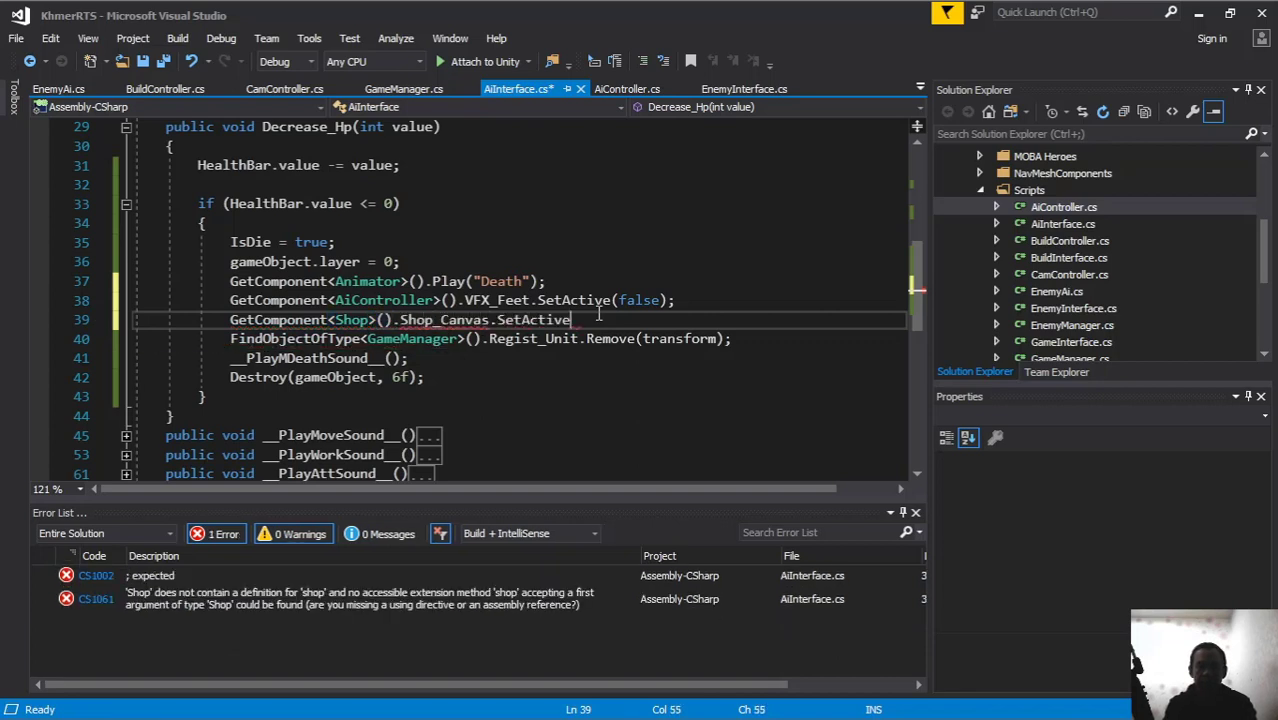
pyautogui.write('false);')
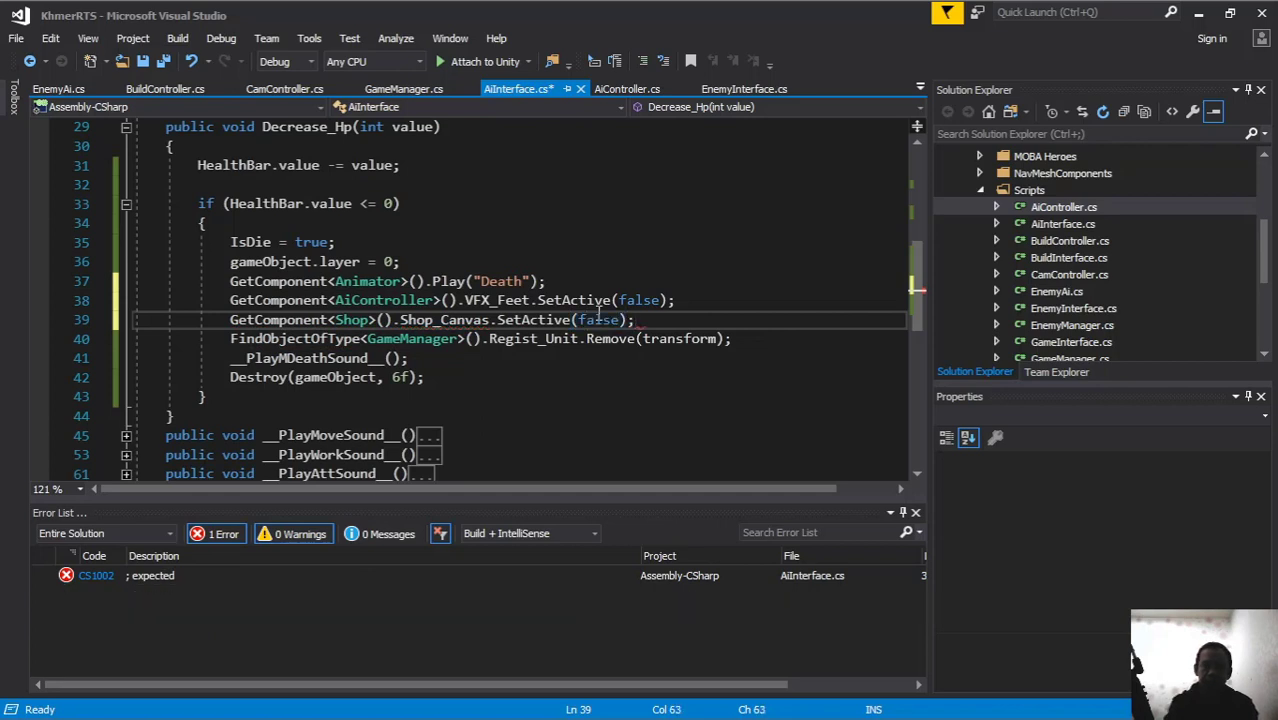
# Step: Add FindObjectOfType<GameManager>().Selected_Unit.Remove(transform) below the Regist_Unit removal and Save All
pyautogui.click(738, 338)
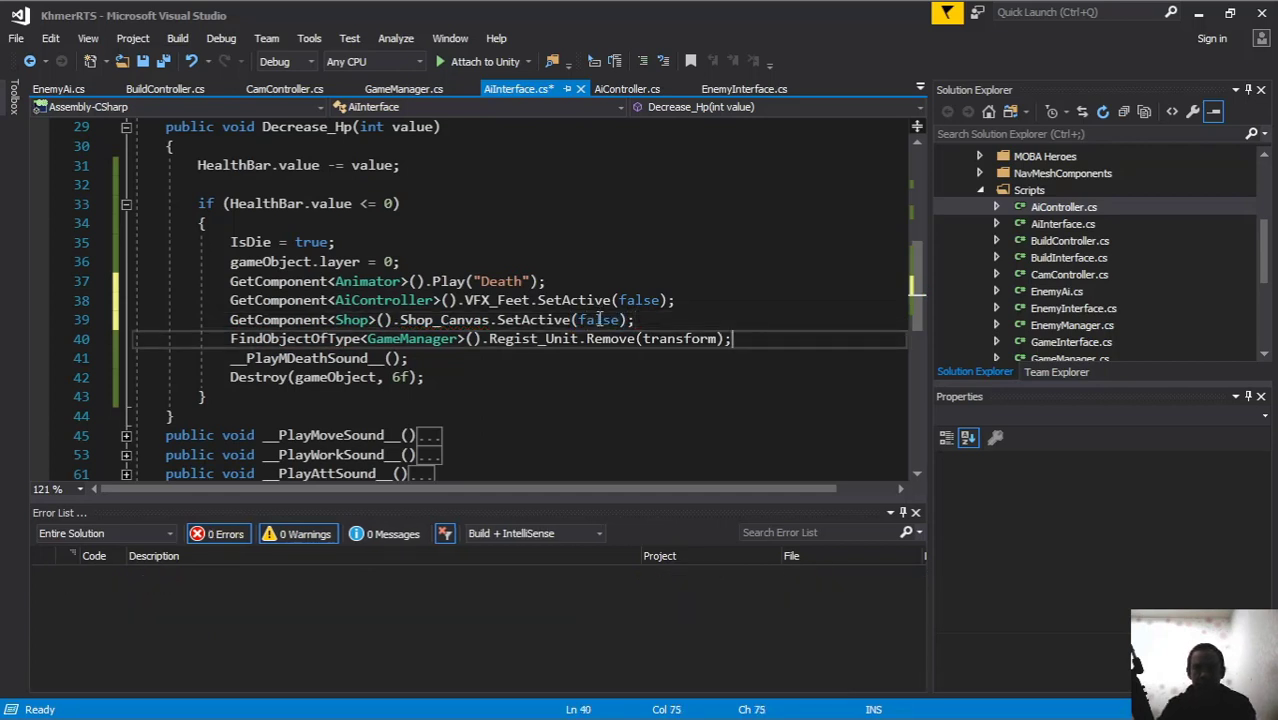
pyautogui.press('Return')
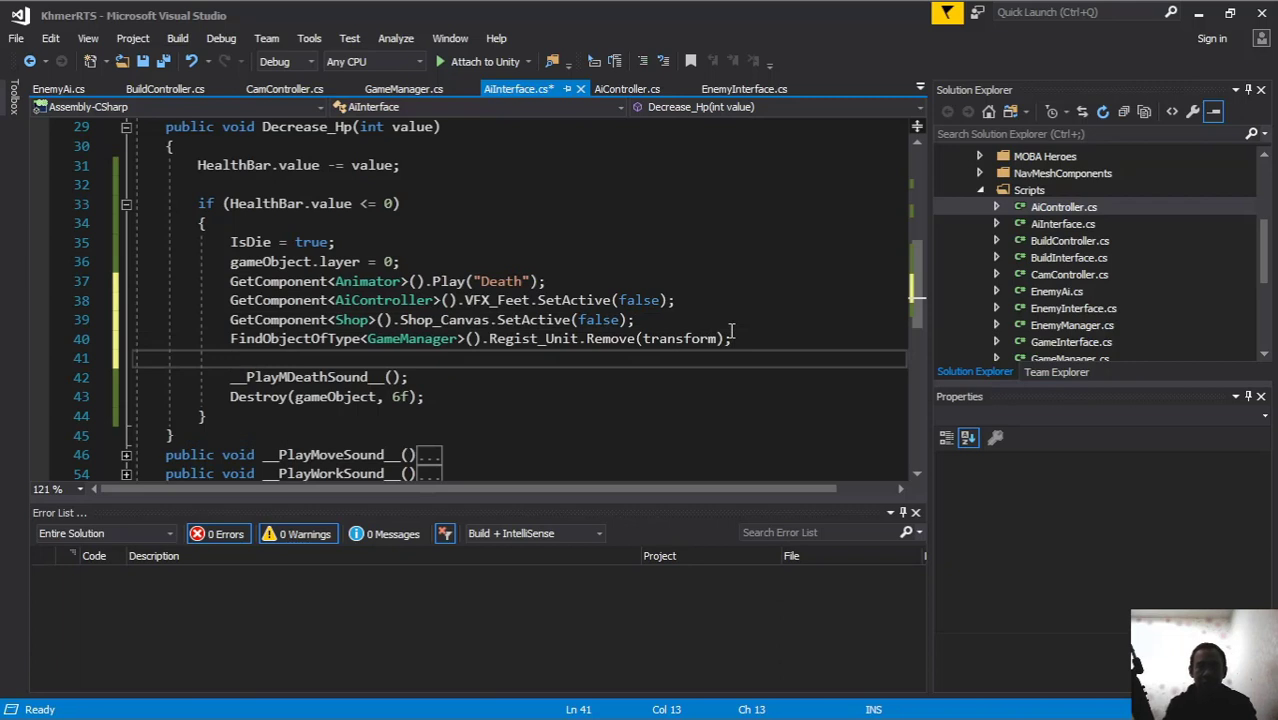
pyautogui.write('fin')
pyautogui.press('Tab')
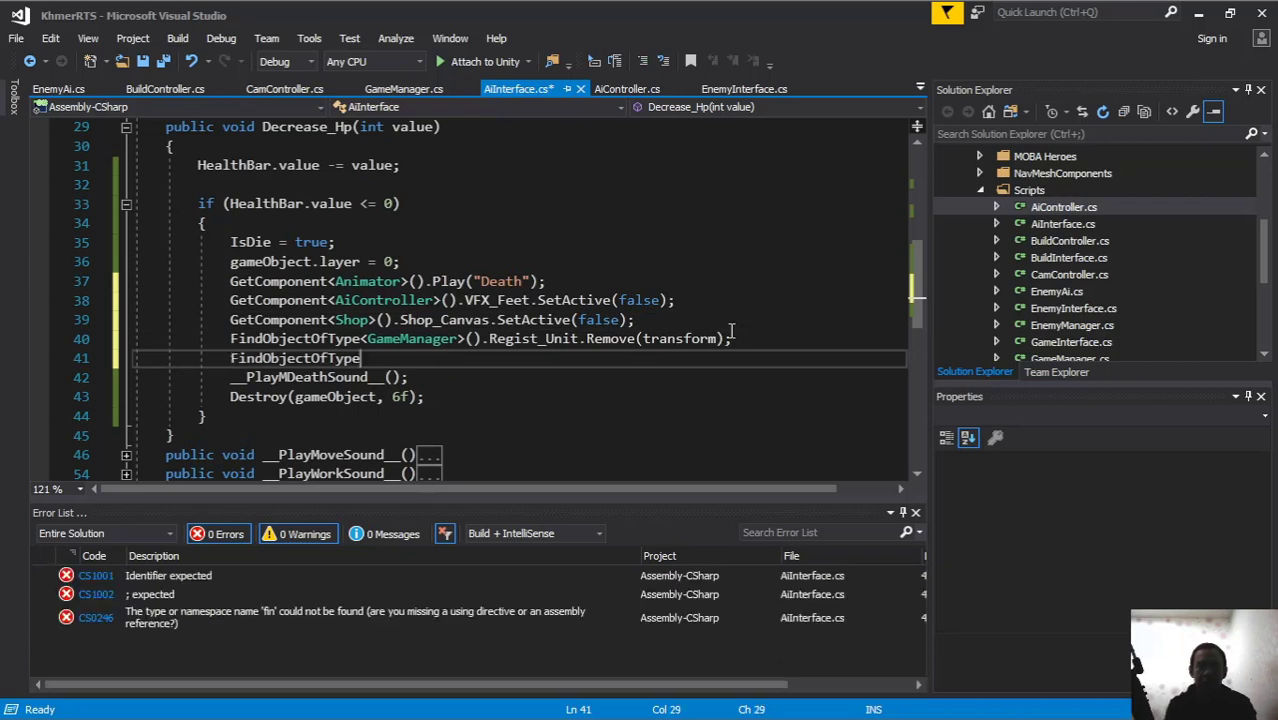
pyautogui.write('<gam>')
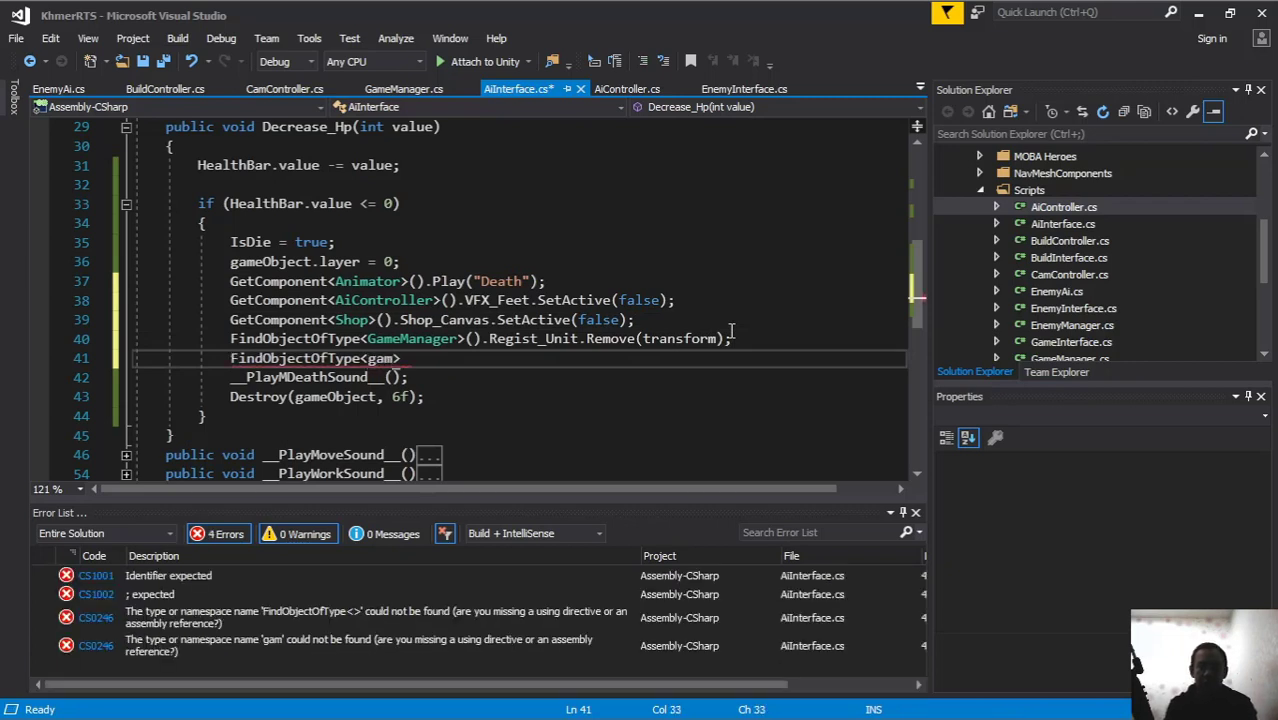
pyautogui.press('Tab')
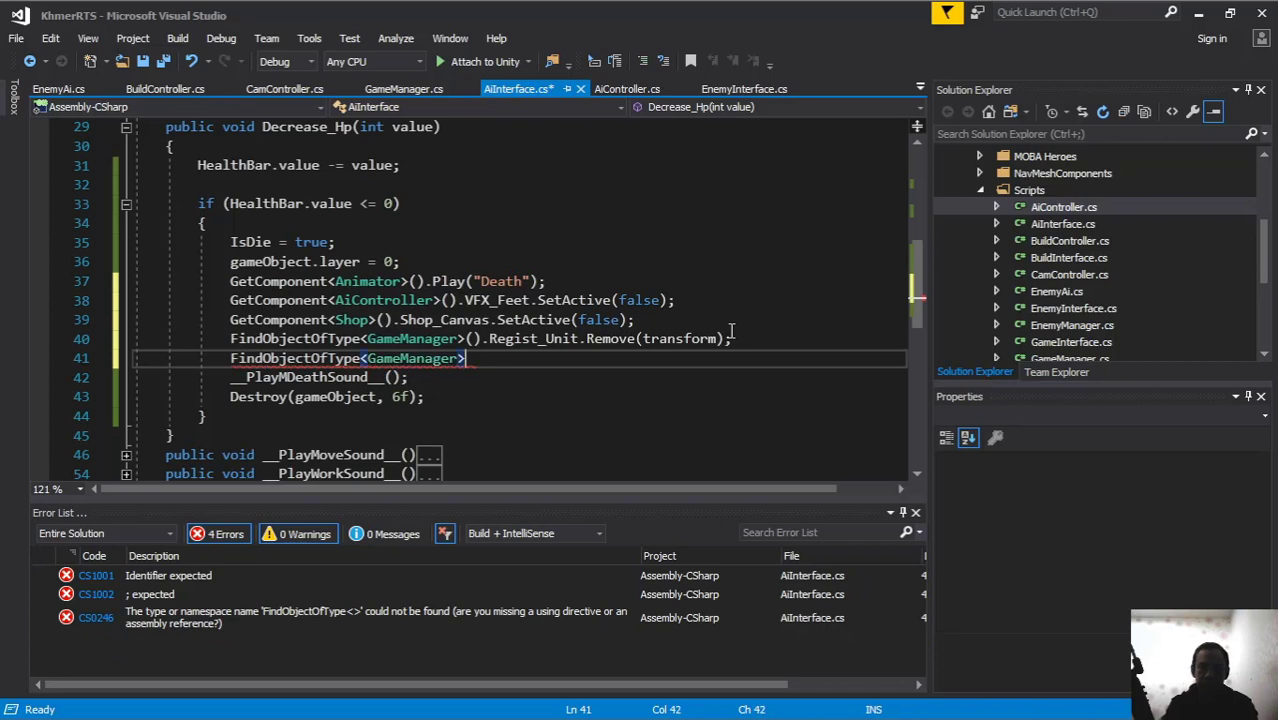
pyautogui.write('().sele')
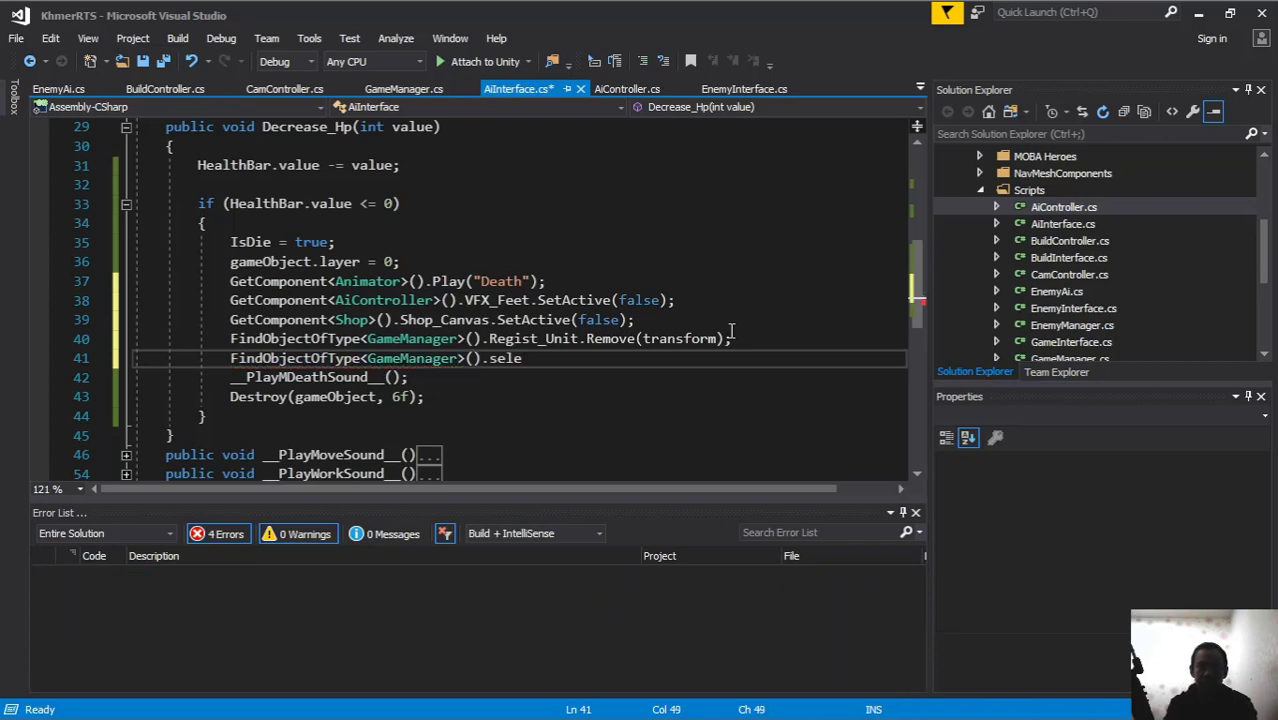
pyautogui.hotkey('ctrl', 'space')
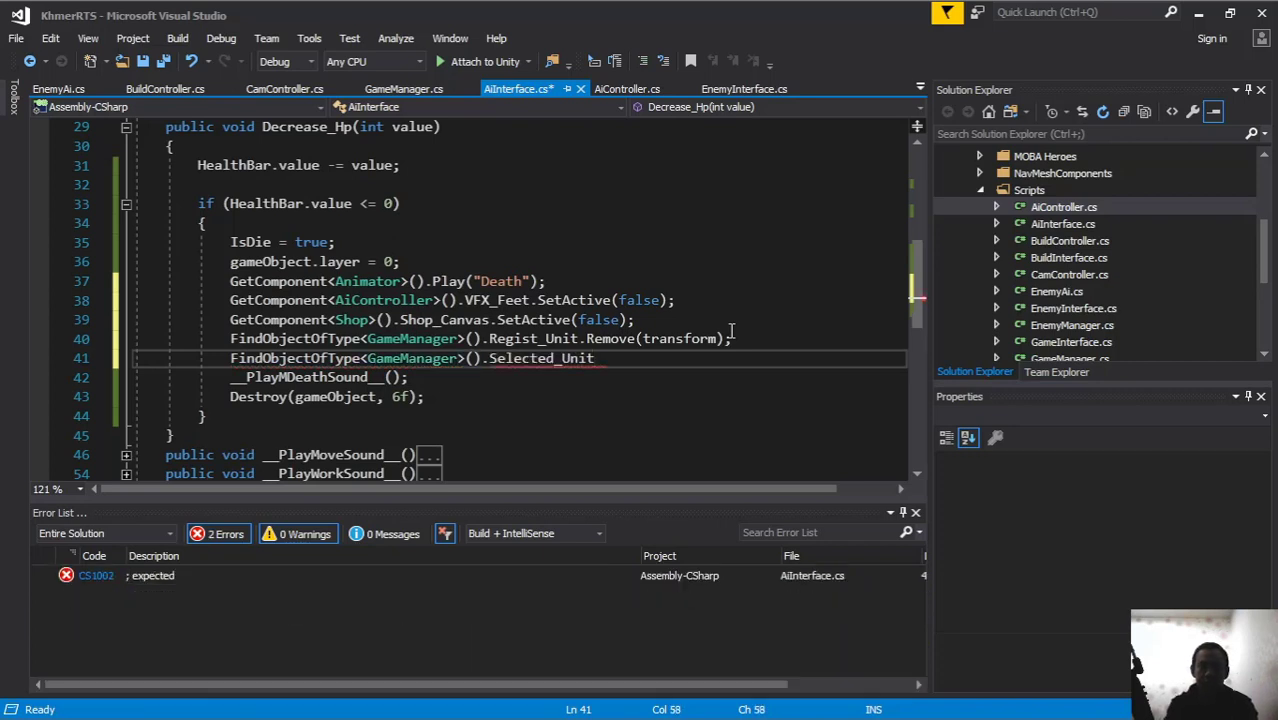
pyautogui.write('.re')
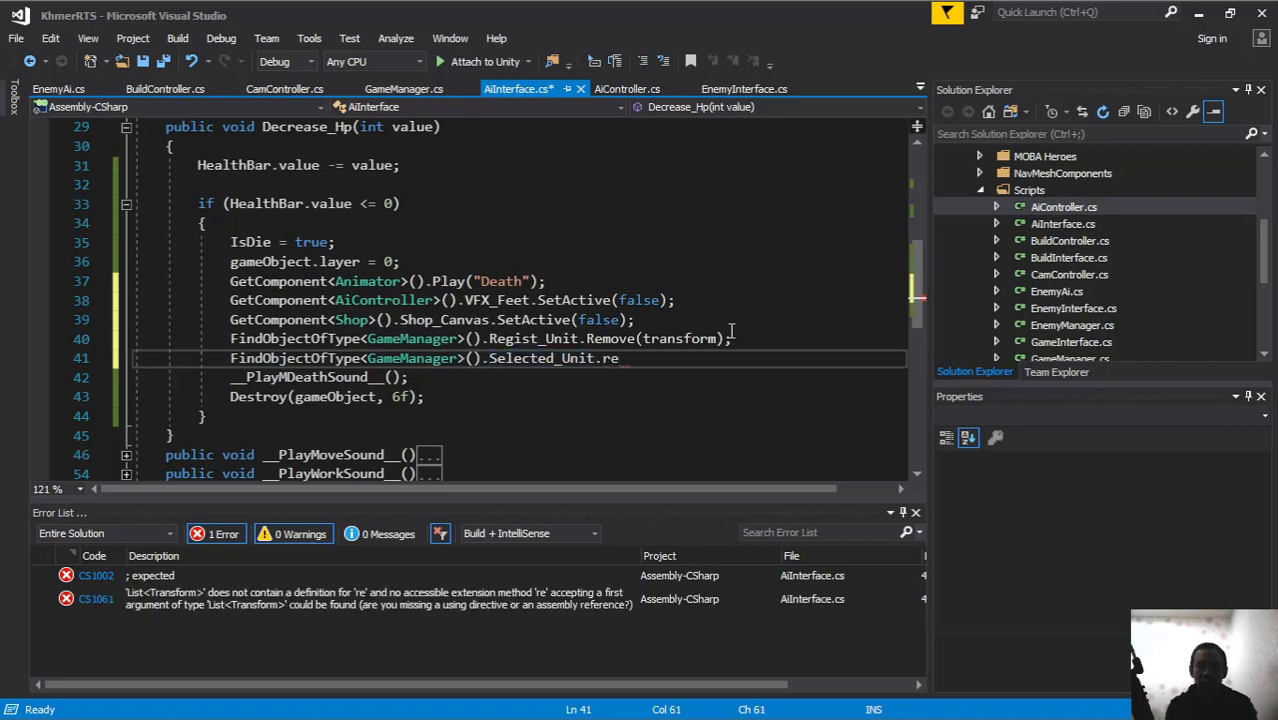
pyautogui.write('(transform')
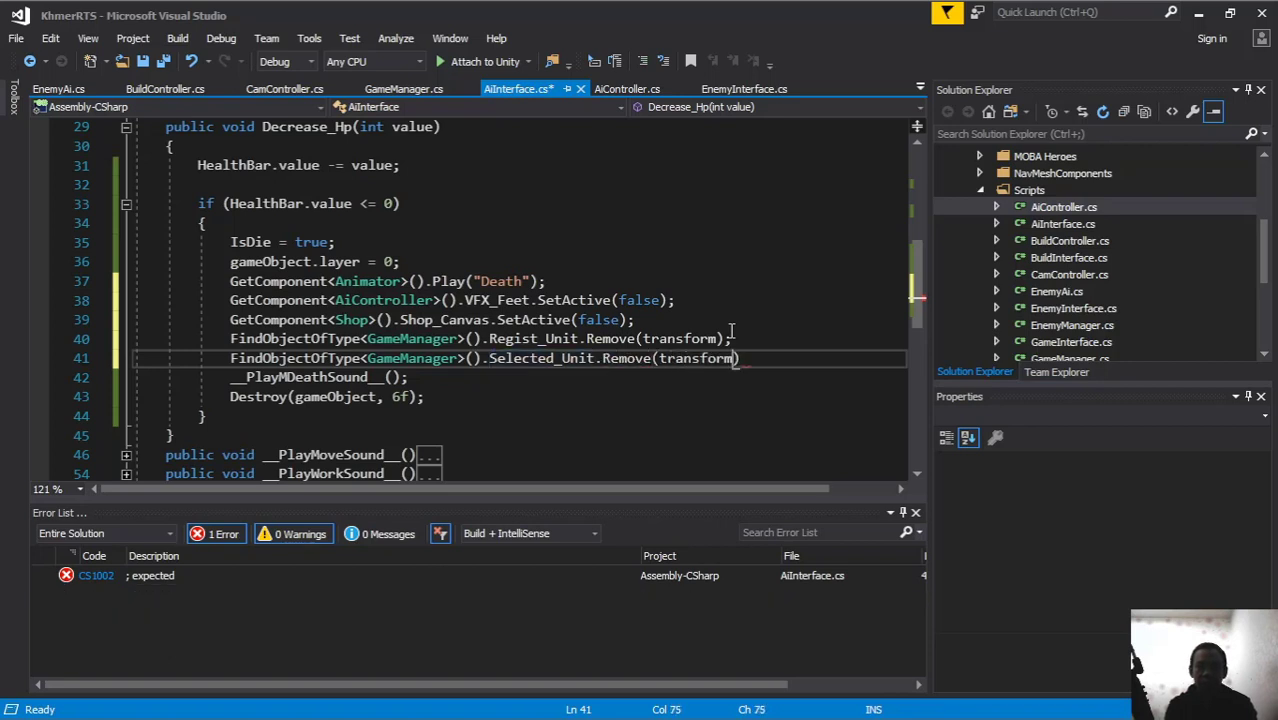
pyautogui.write(';')
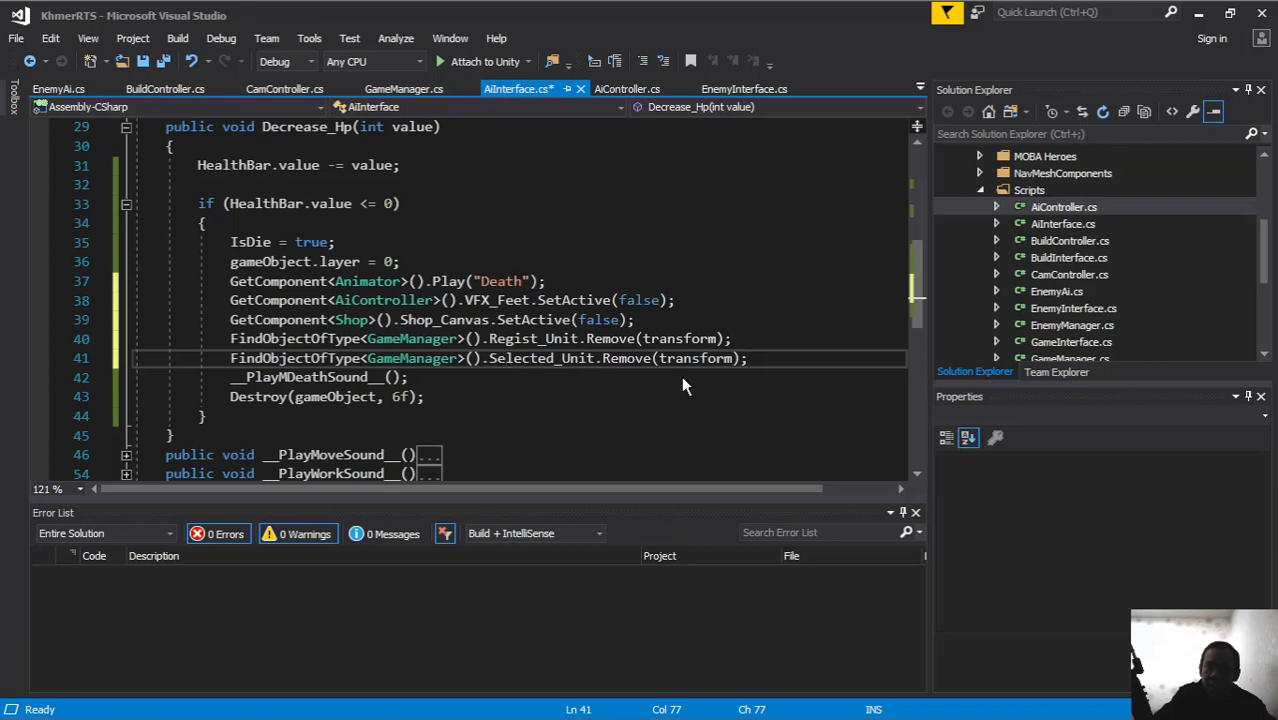
pyautogui.doubleClick(708, 358)
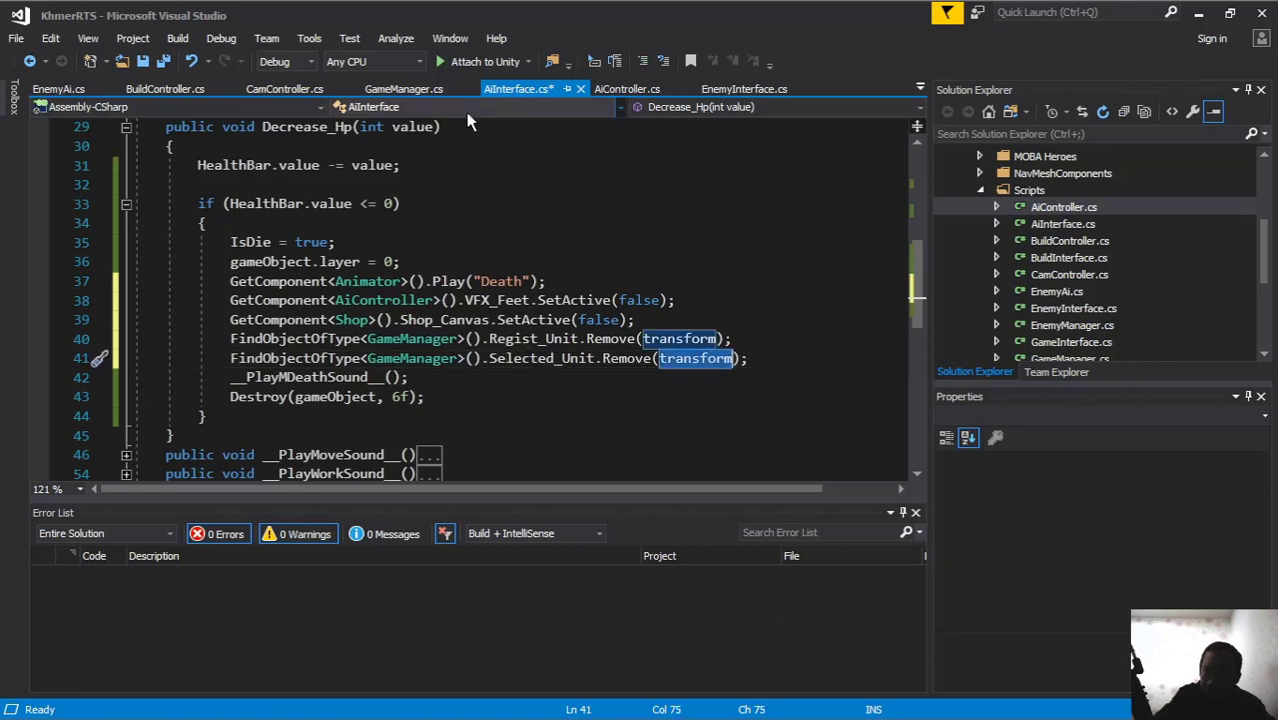
pyautogui.click(163, 61)
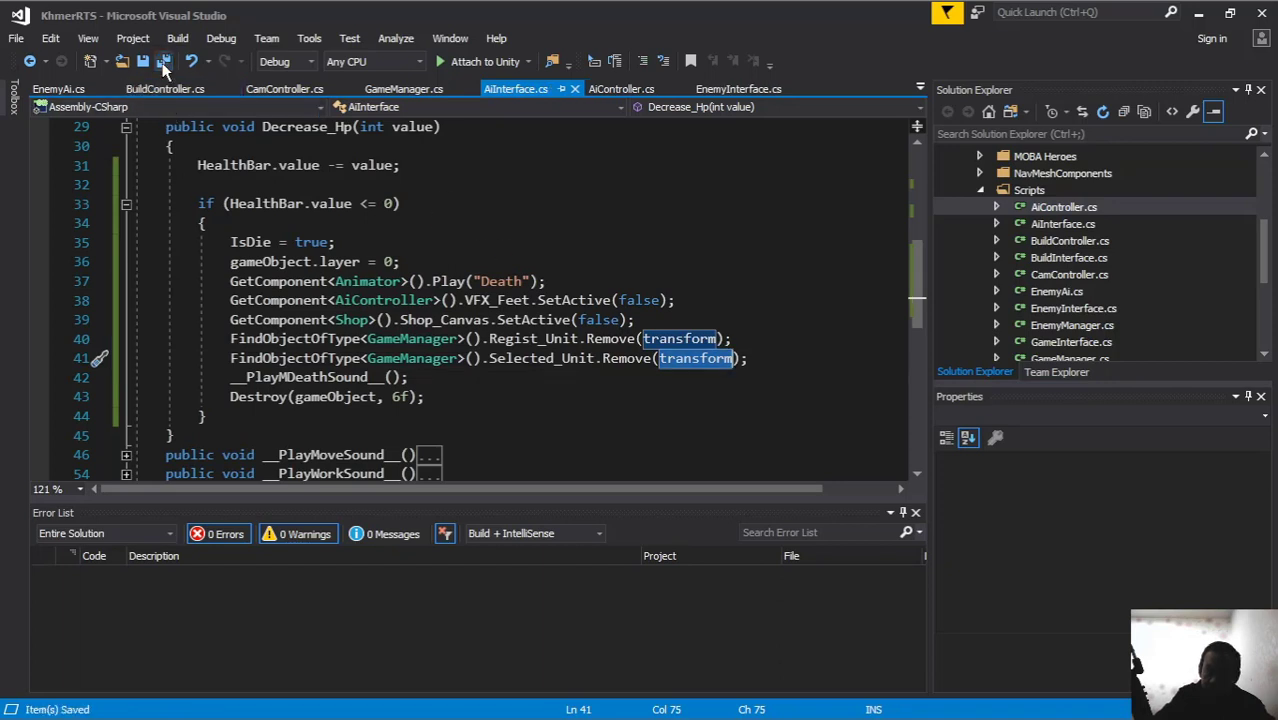
pyautogui.click(295, 12)
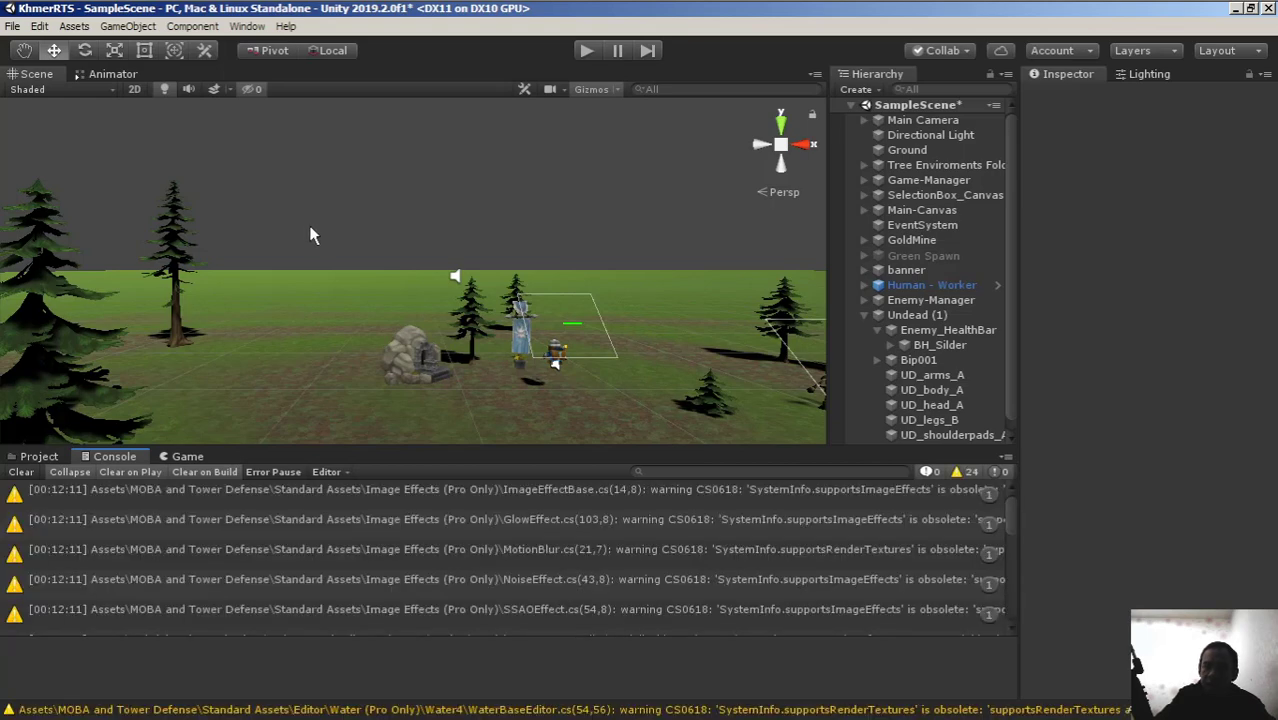
# Step: Clear the Console, play, send the worker to open ground, pan until it dies, then stop
pyautogui.click(21, 472)
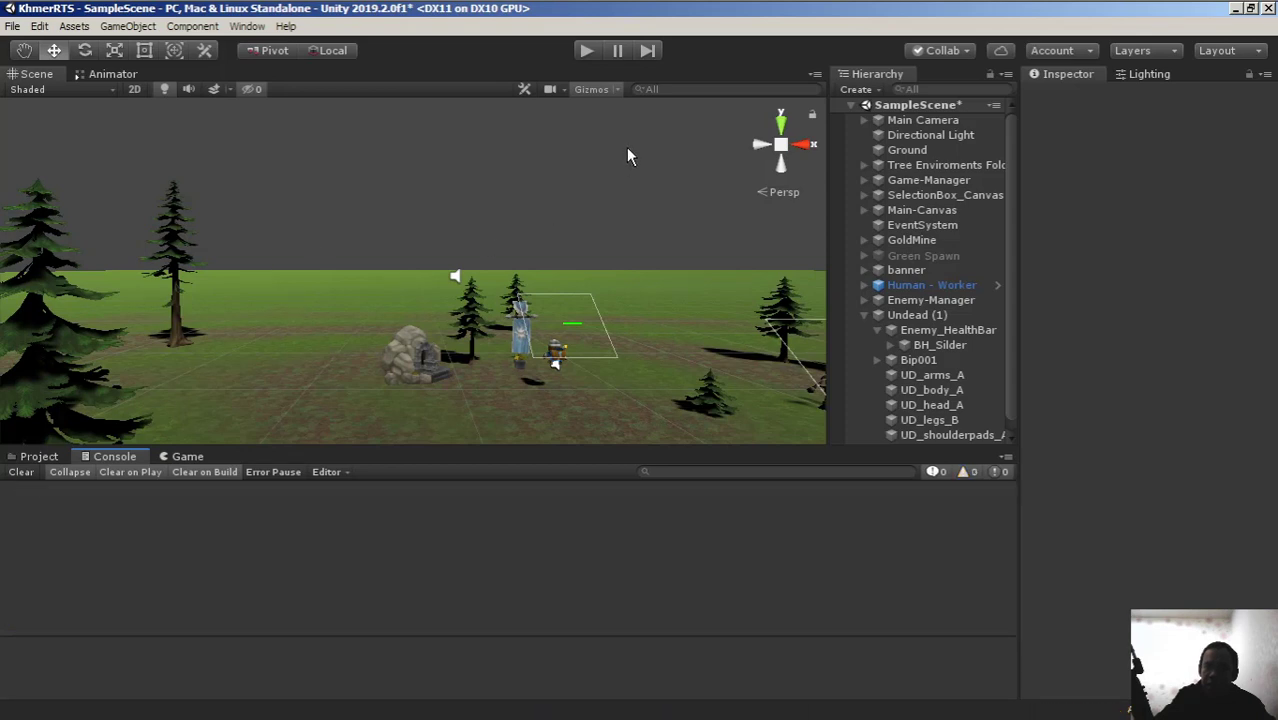
pyautogui.click(588, 53)
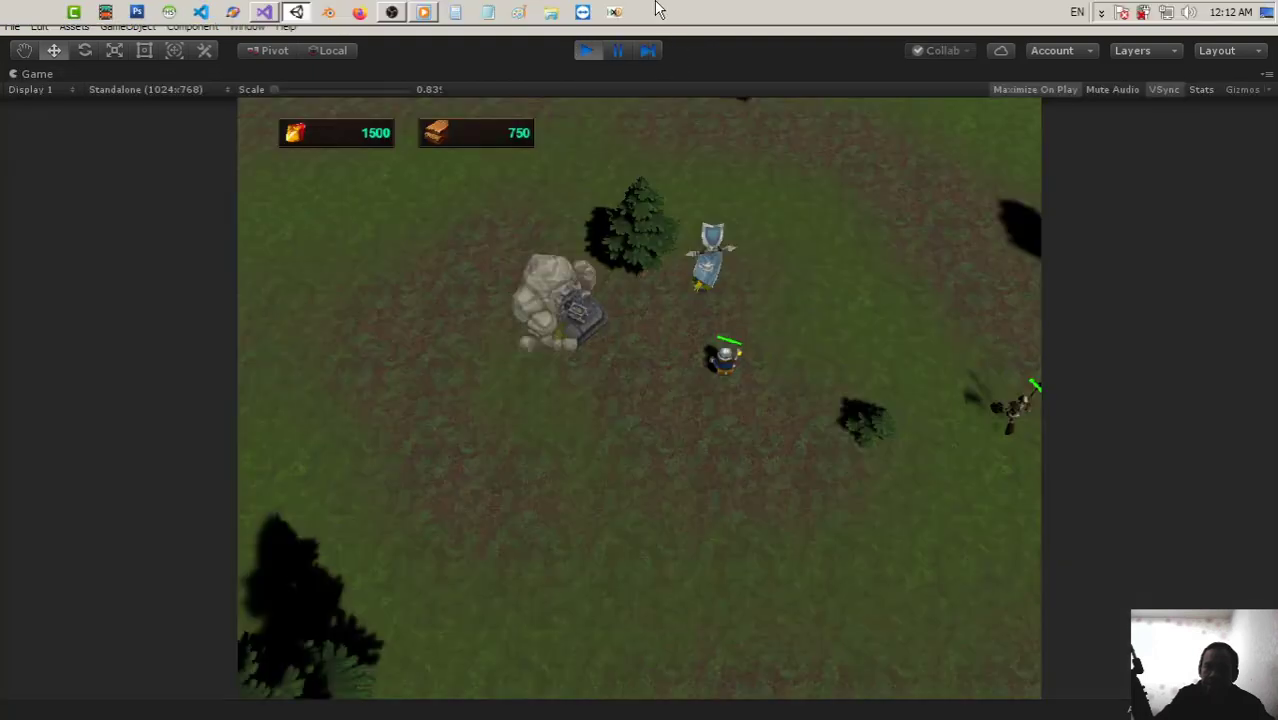
pyautogui.click(724, 352)
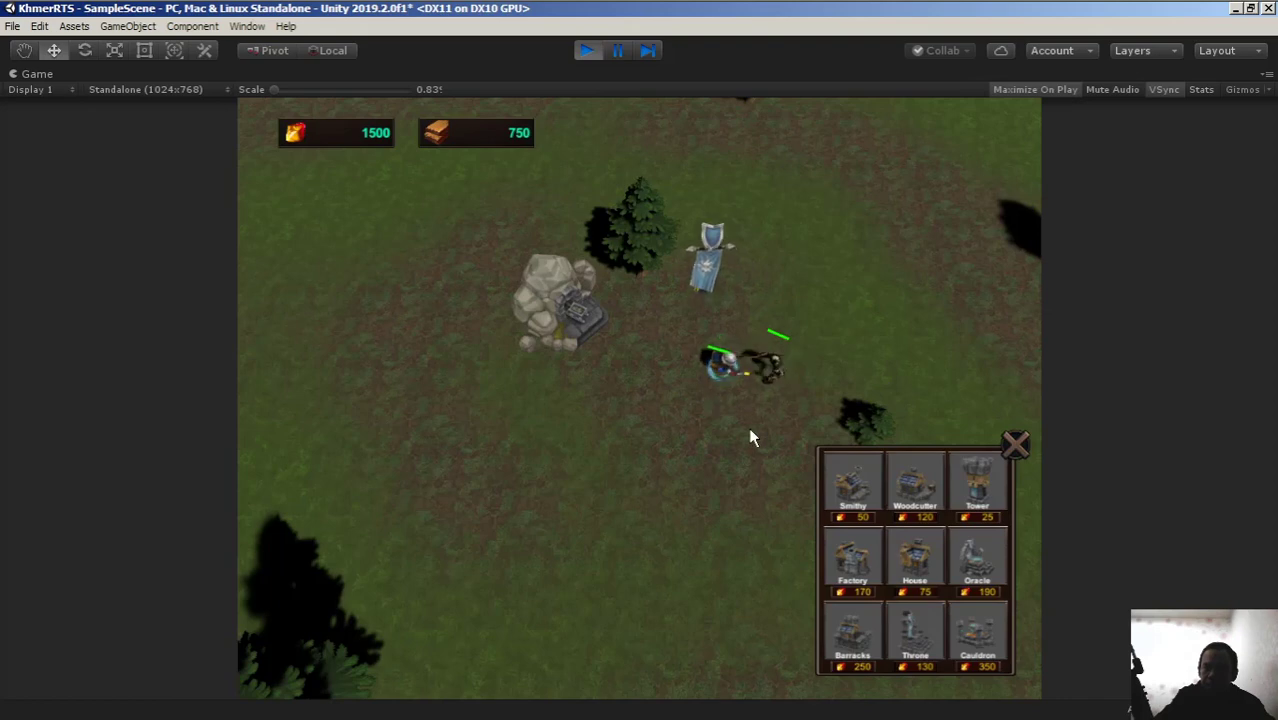
pyautogui.press('Right')
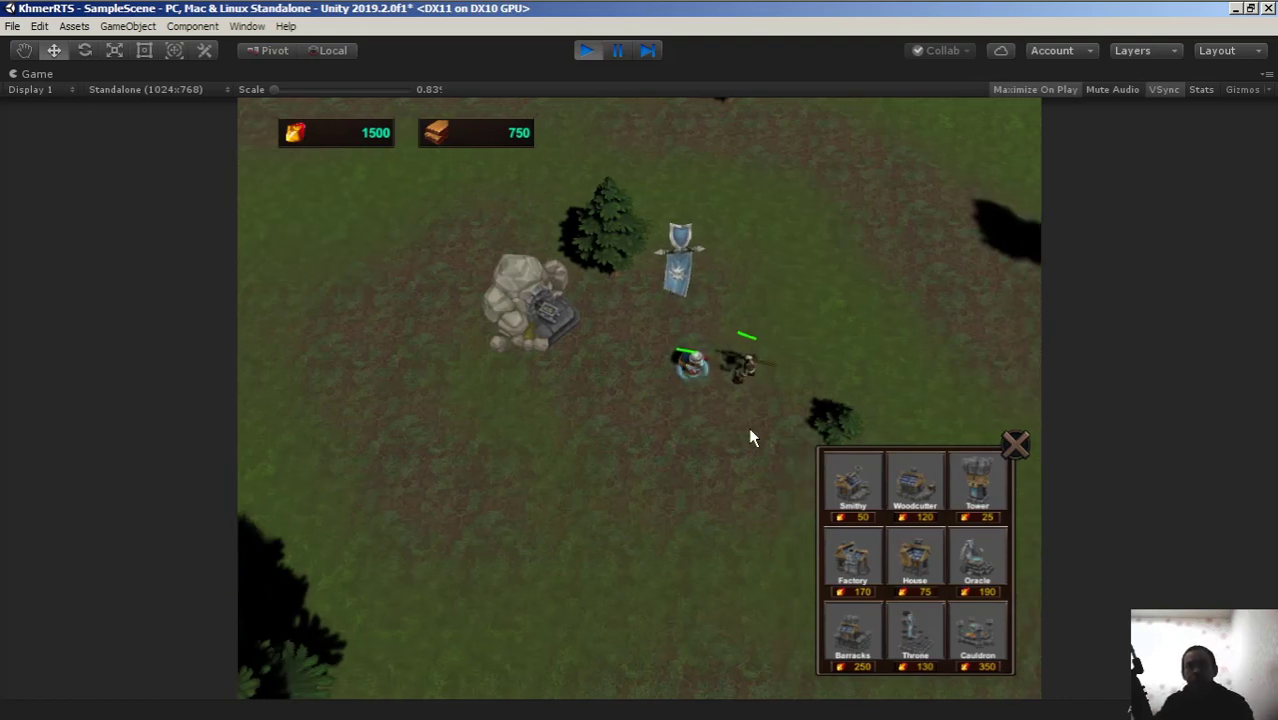
pyautogui.press('Right')
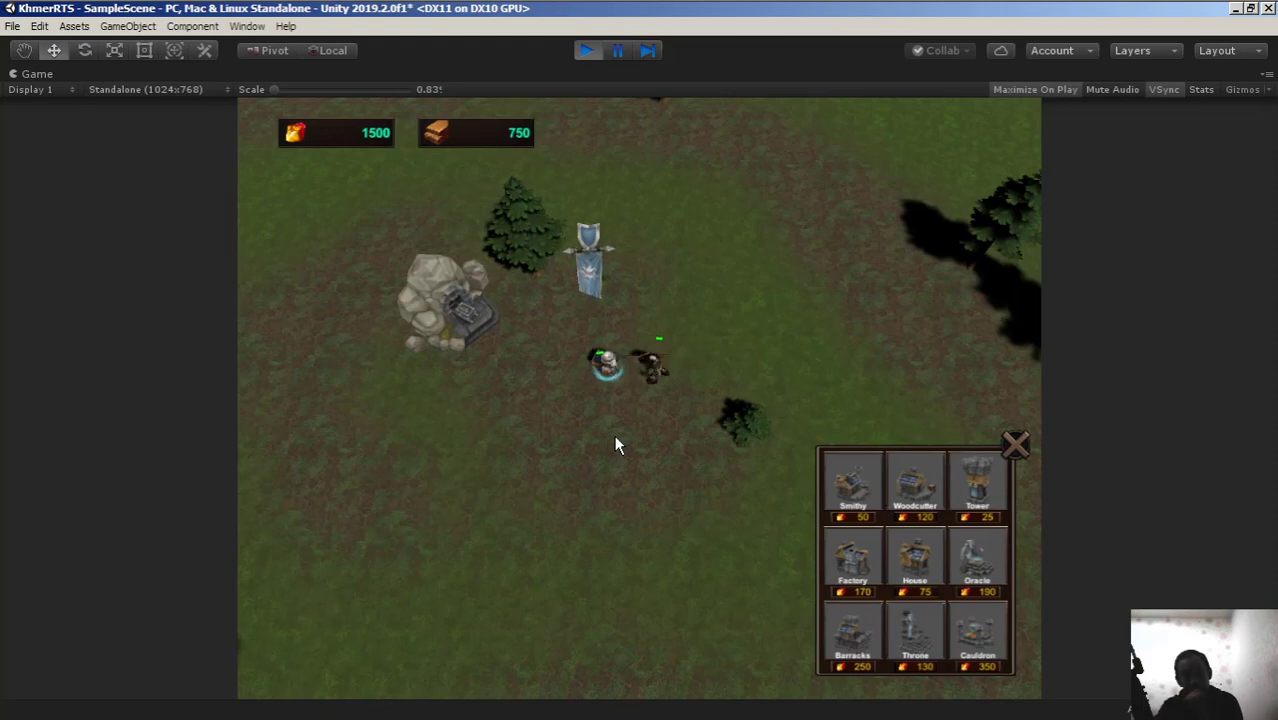
pyautogui.rightClick(601, 424)
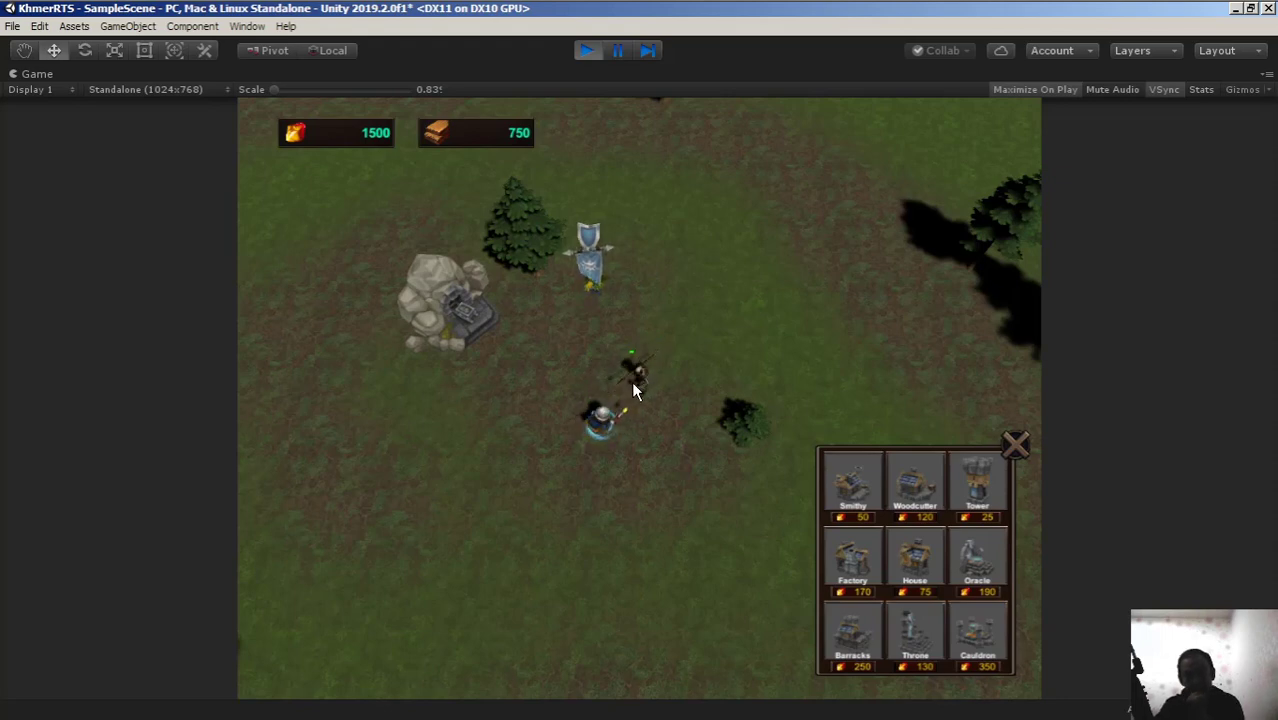
pyautogui.click(666, 466)
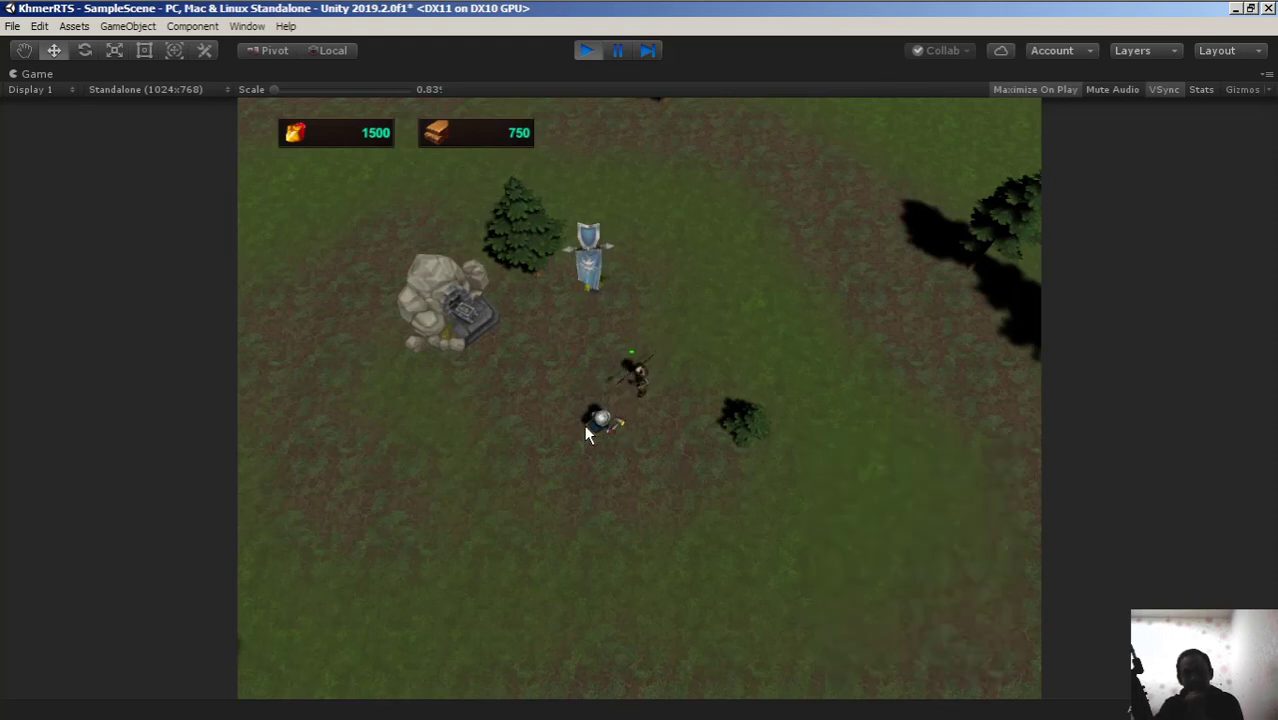
pyautogui.press('d')
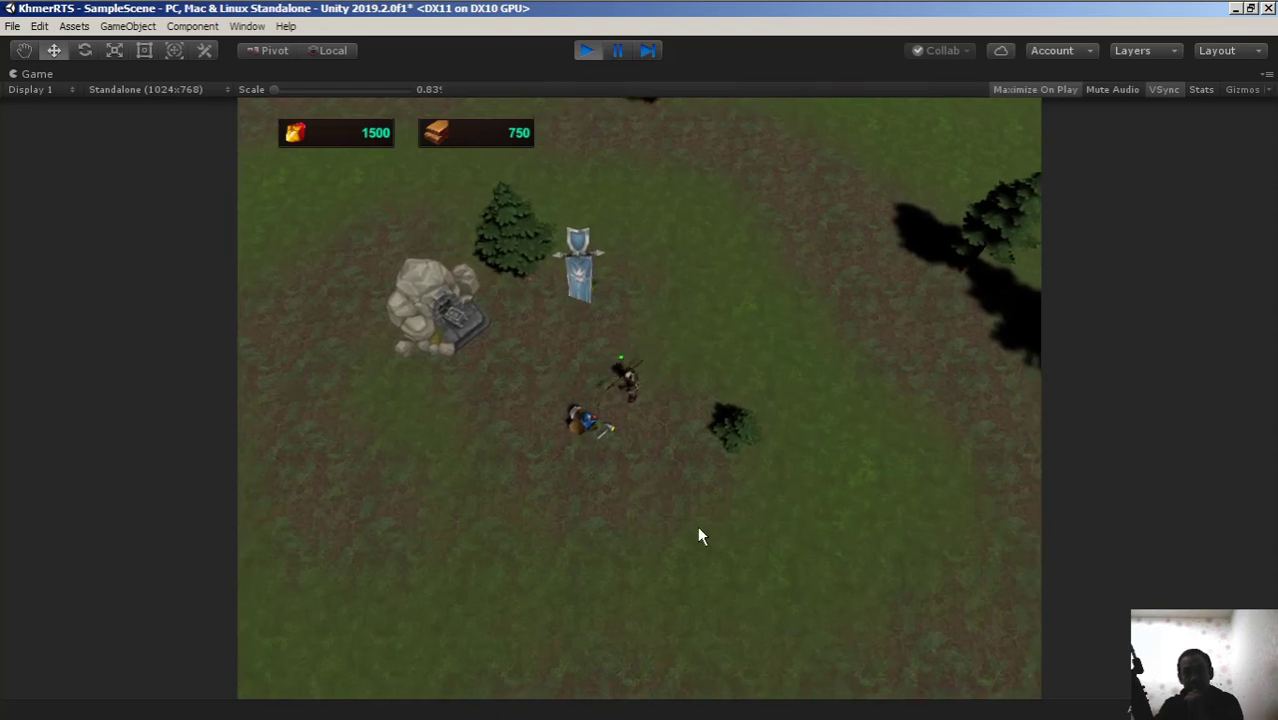
pyautogui.press('w')
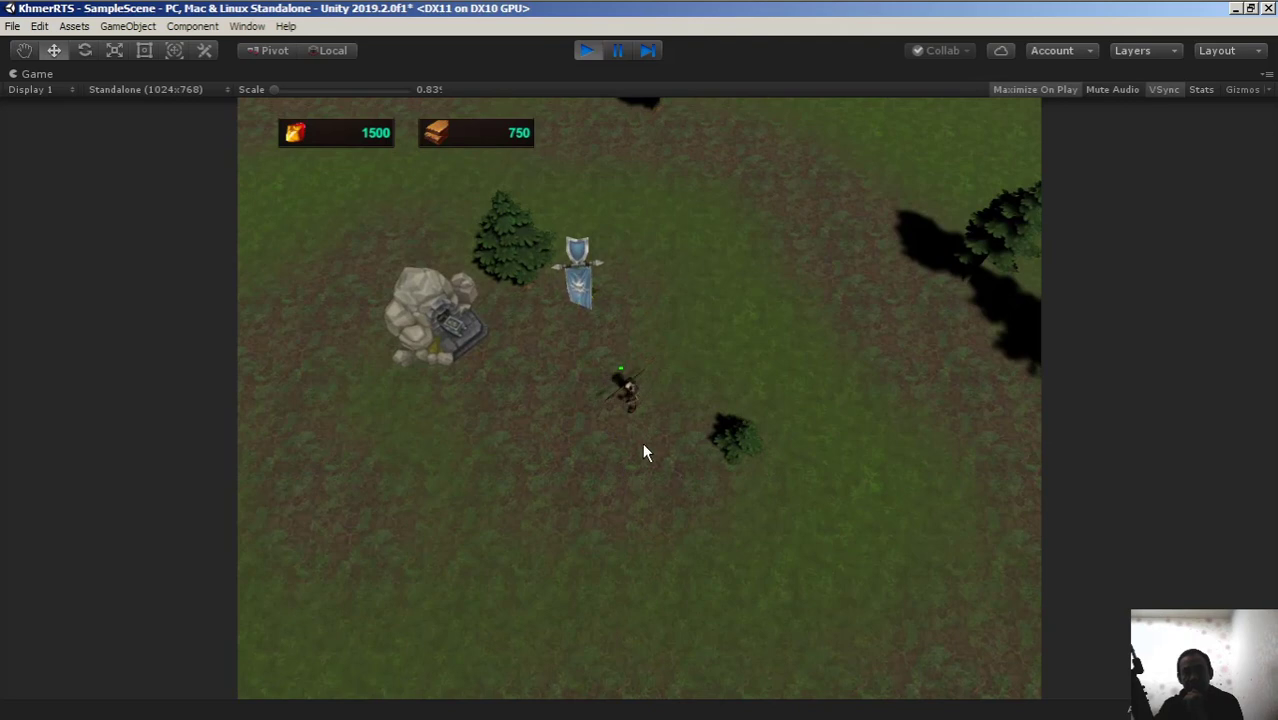
pyautogui.click(587, 50)
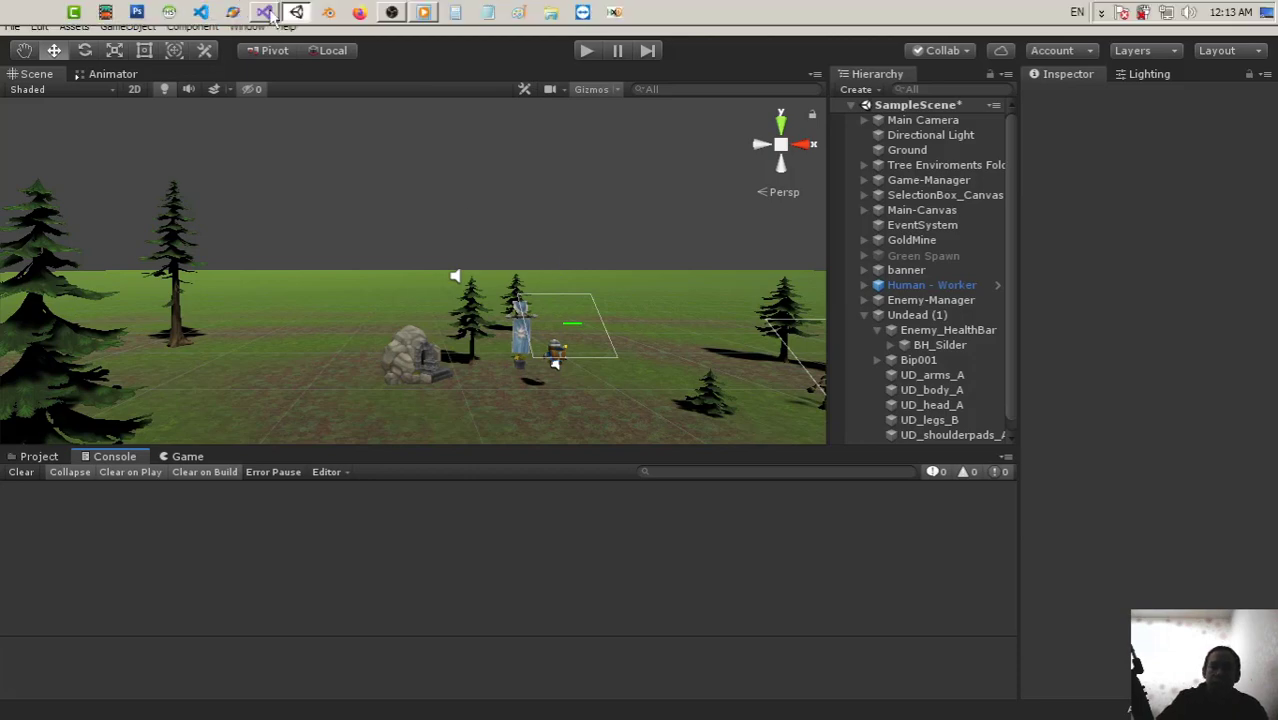
pyautogui.click(274, 15)
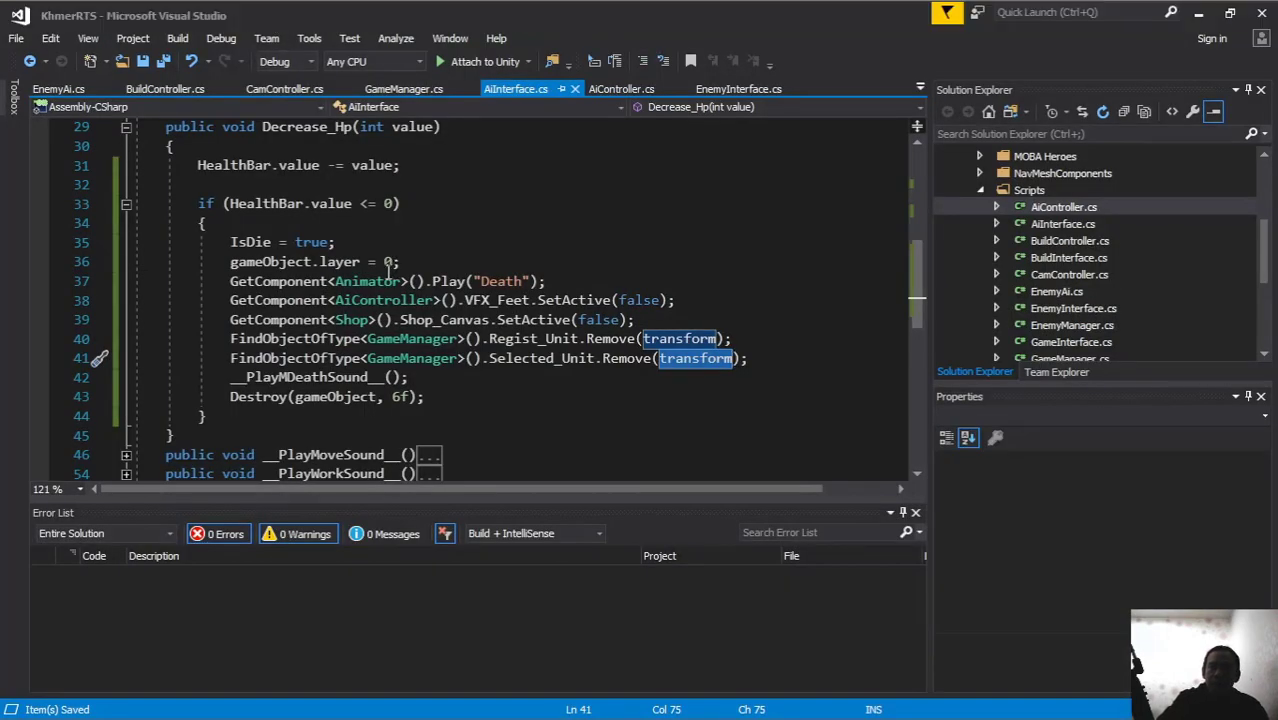
pyautogui.click(610, 90)
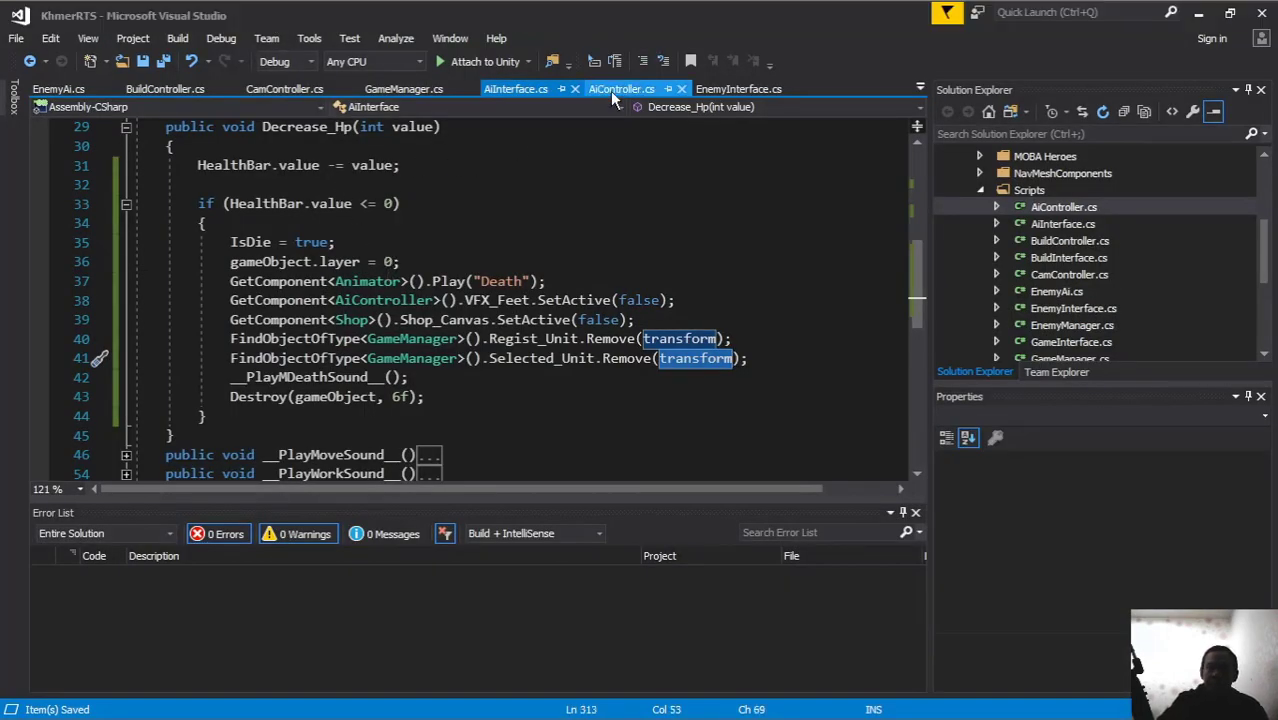
pyautogui.click(500, 90)
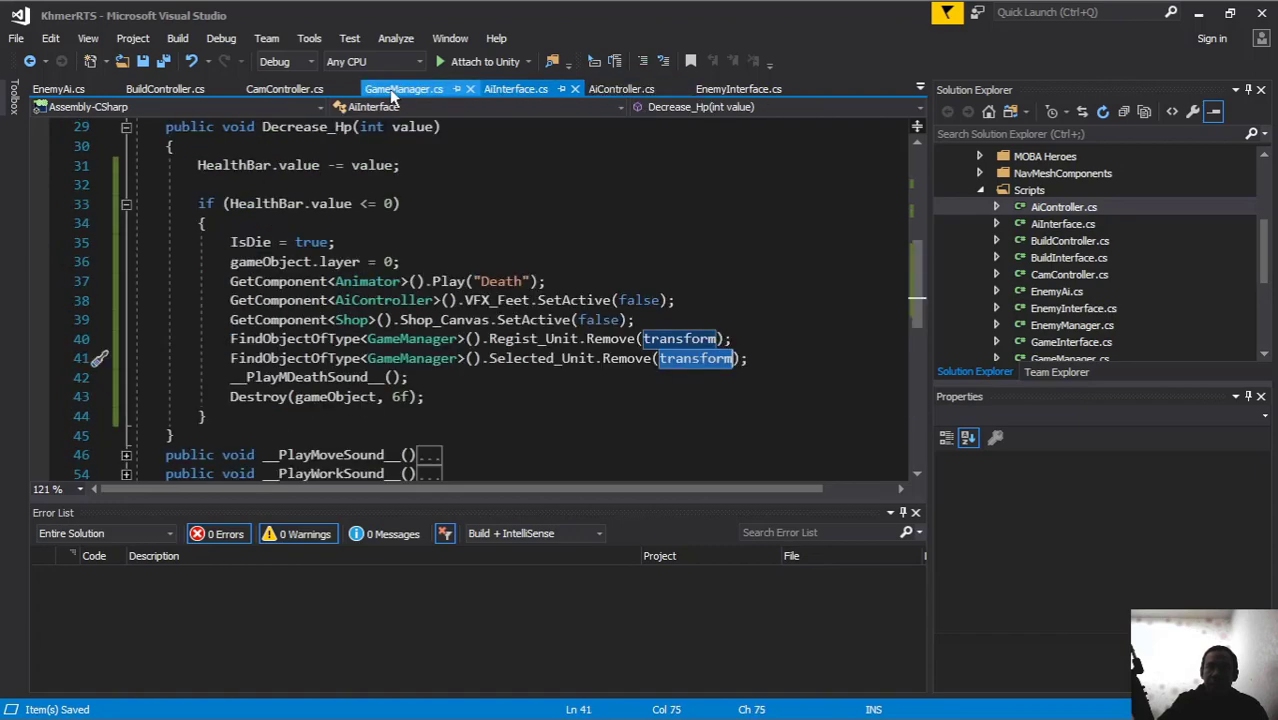
pyautogui.click(403, 90)
pyautogui.click(292, 90)
pyautogui.click(160, 89)
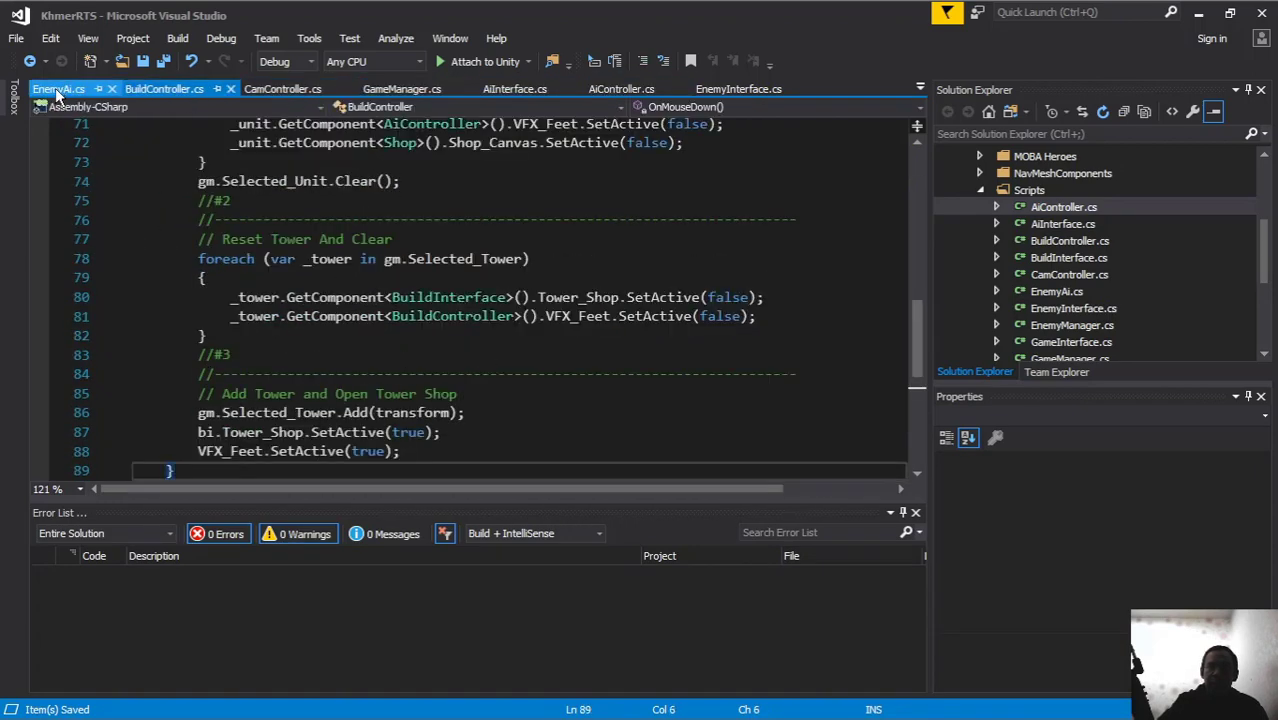
pyautogui.click(58, 89)
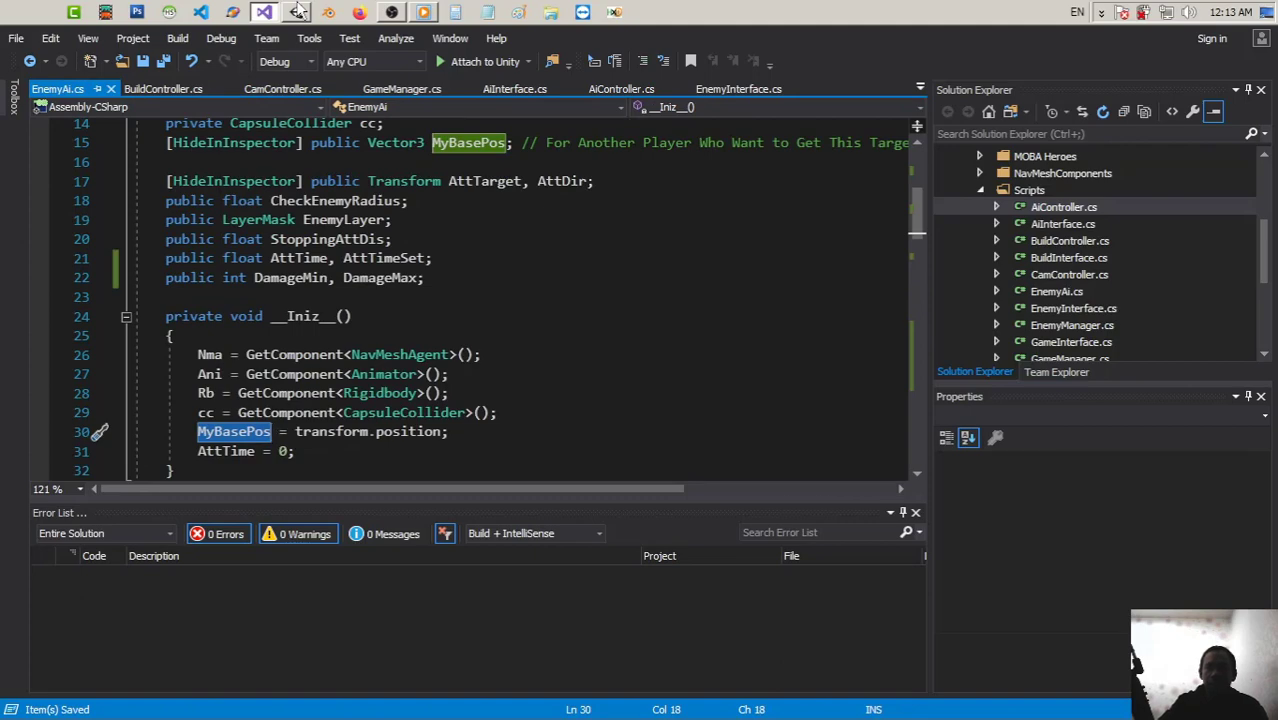
pyautogui.click(298, 11)
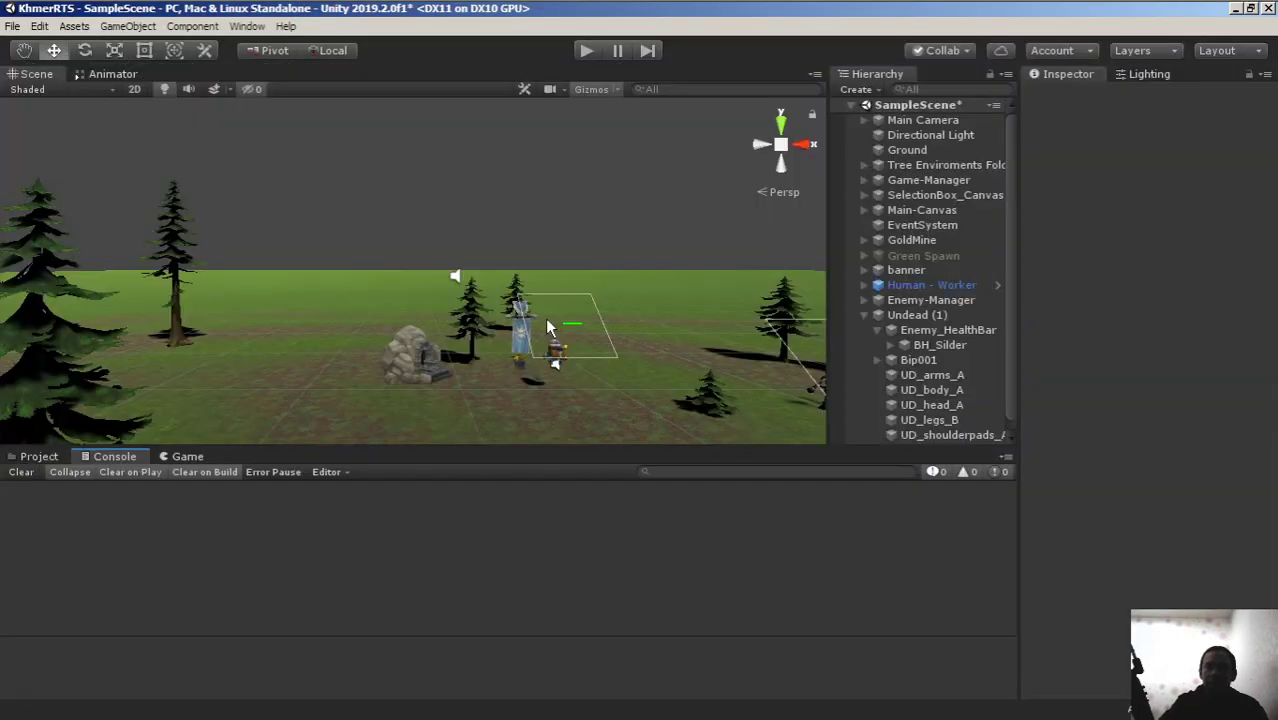
# Step: Set Human - Worker's Ai Controller Damage Min to 50 and Damage Max to 100, then play
pyautogui.click(870, 314)
pyautogui.click(953, 287)
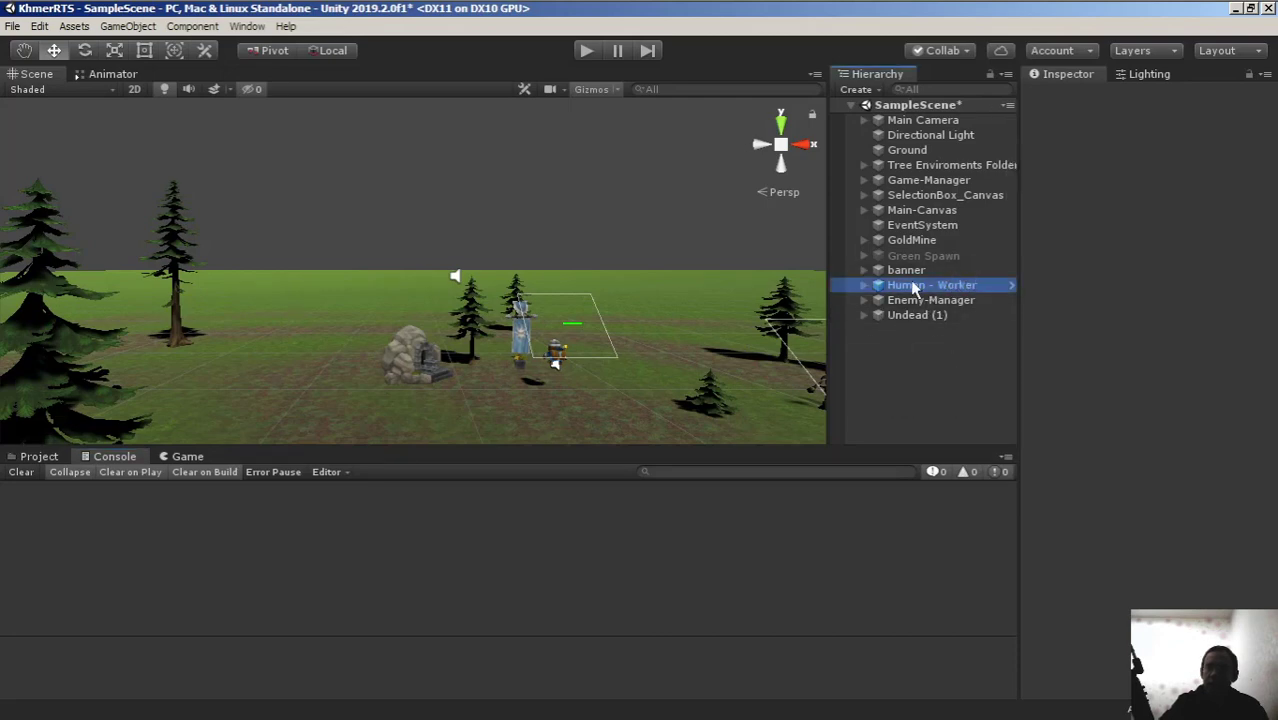
pyautogui.click(1184, 322)
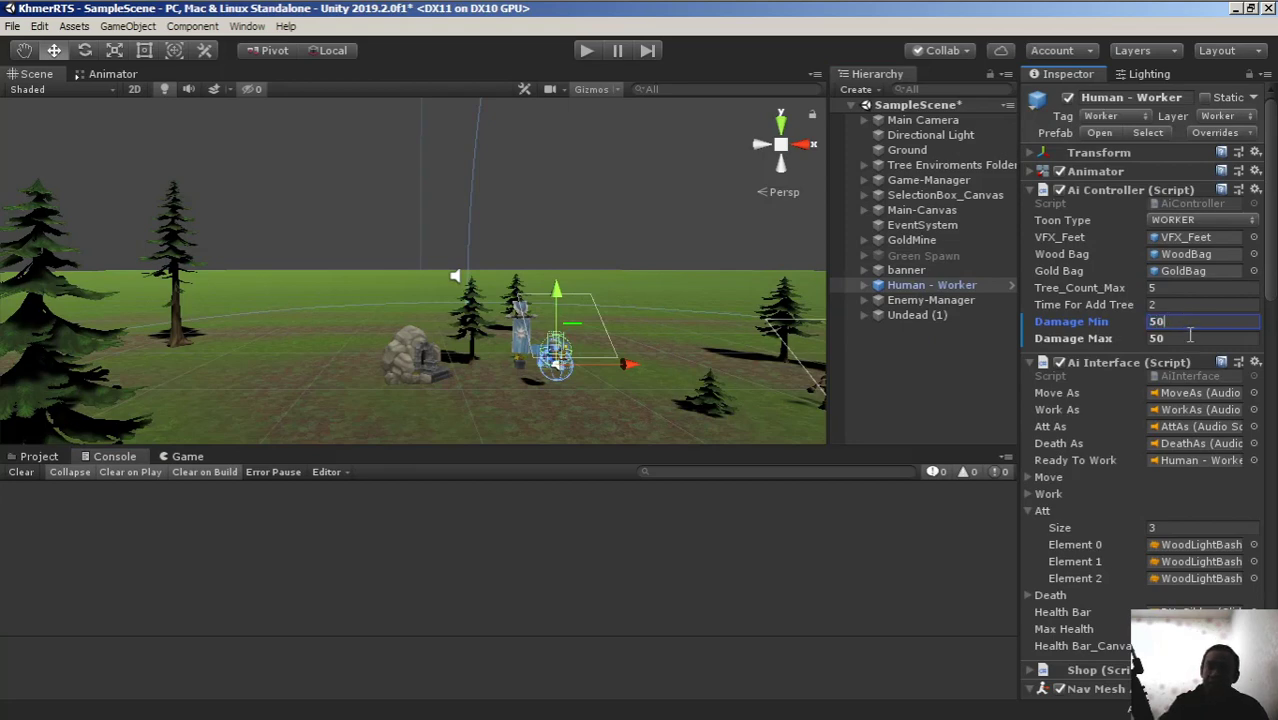
pyautogui.click(1190, 336)
pyautogui.write('100')
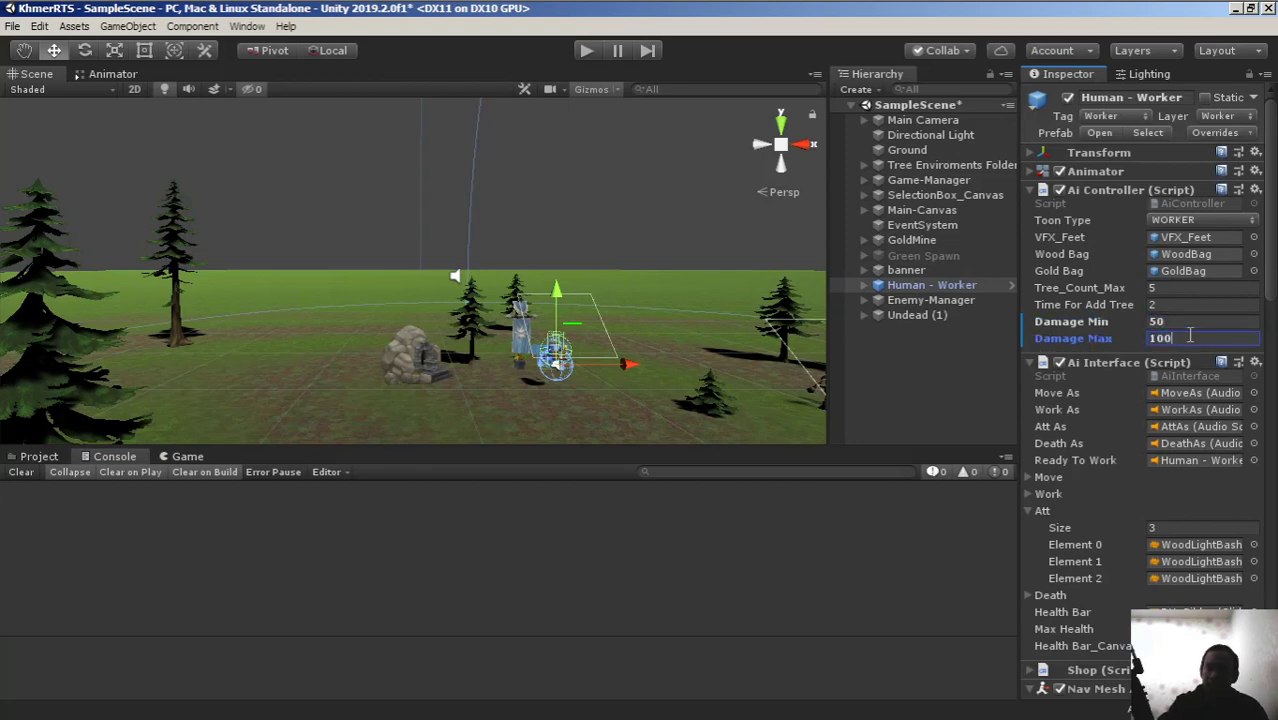
pyautogui.click(587, 50)
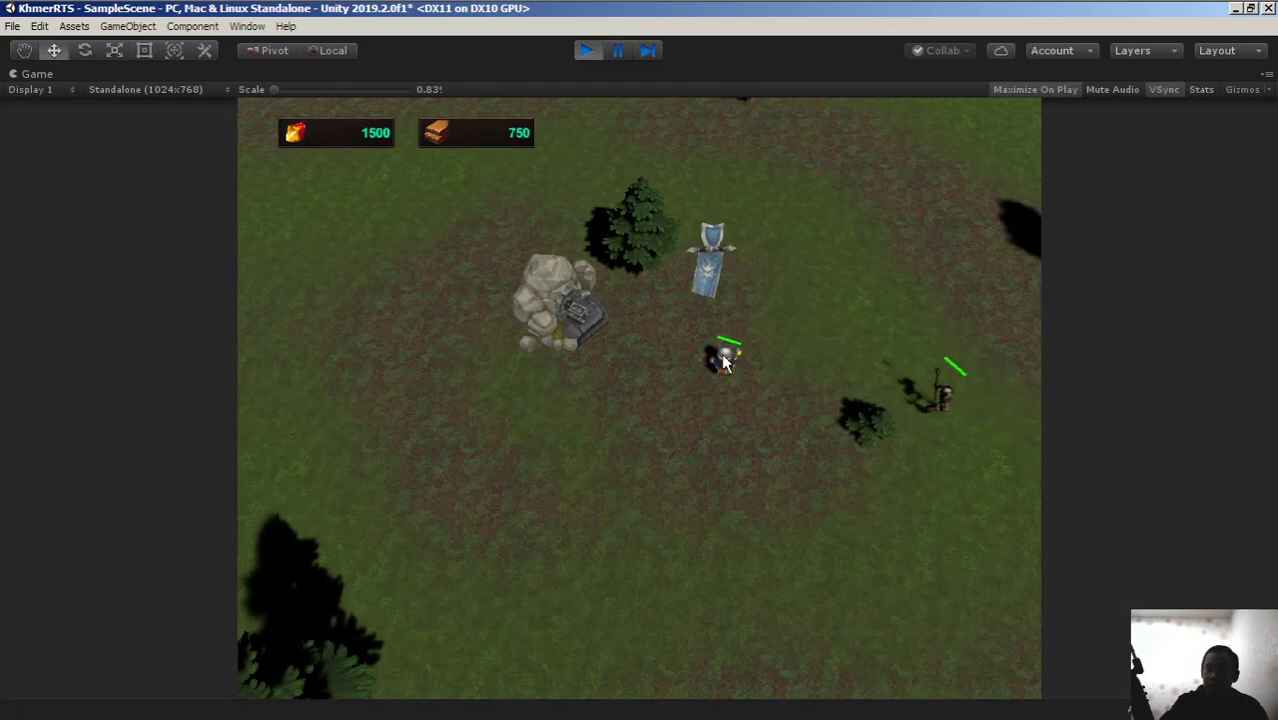
# Step: Select the worker, deselect it on empty ground while it fights, then stop the playtest
pyautogui.click(750, 362)
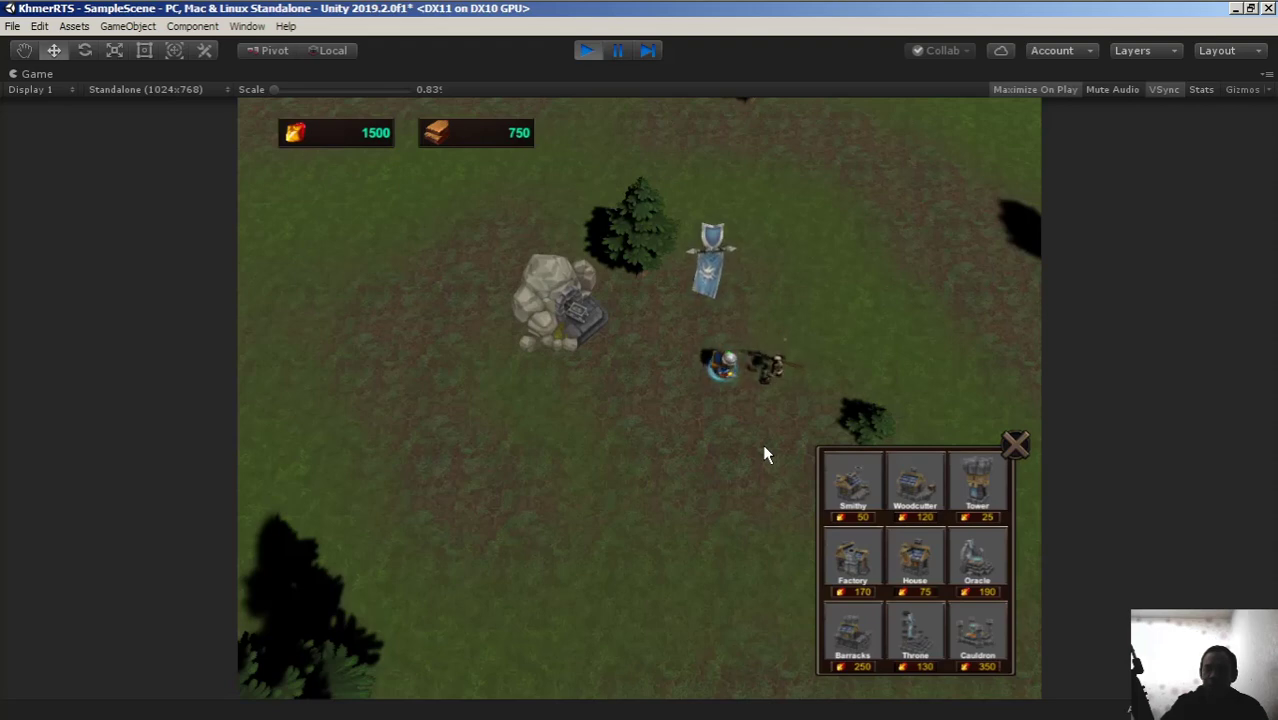
pyautogui.click(763, 448)
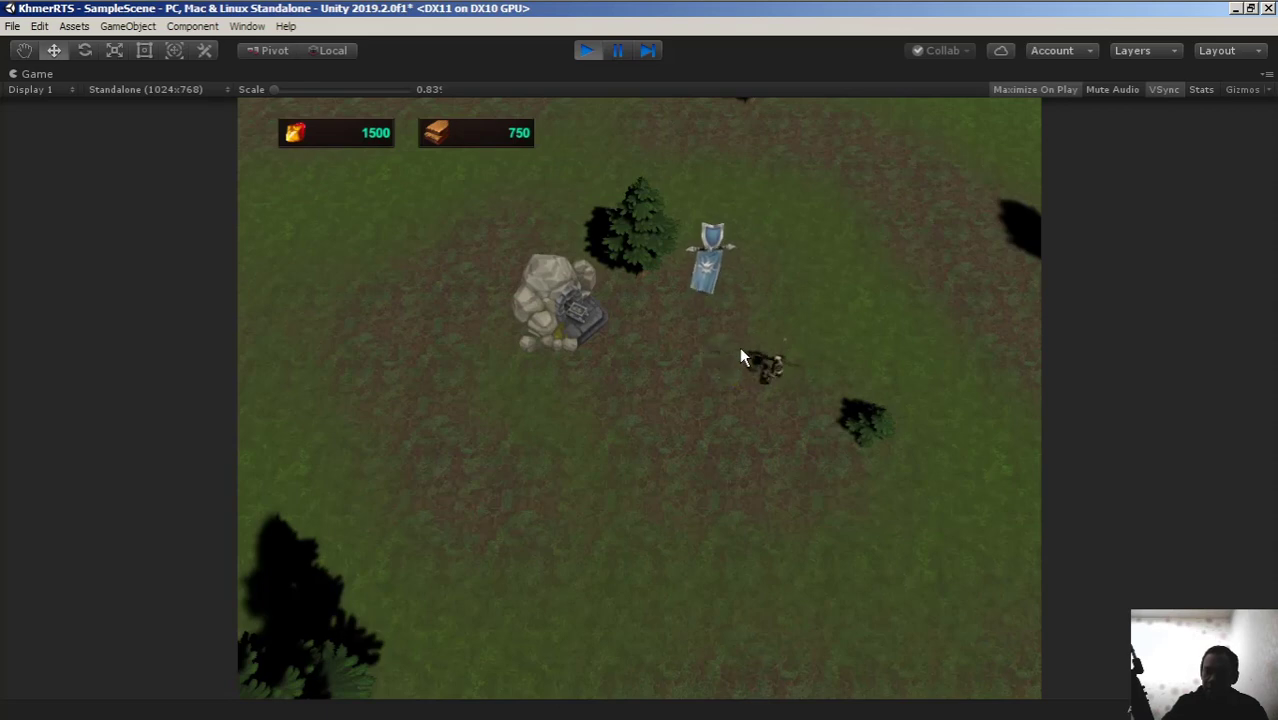
pyautogui.click(588, 51)
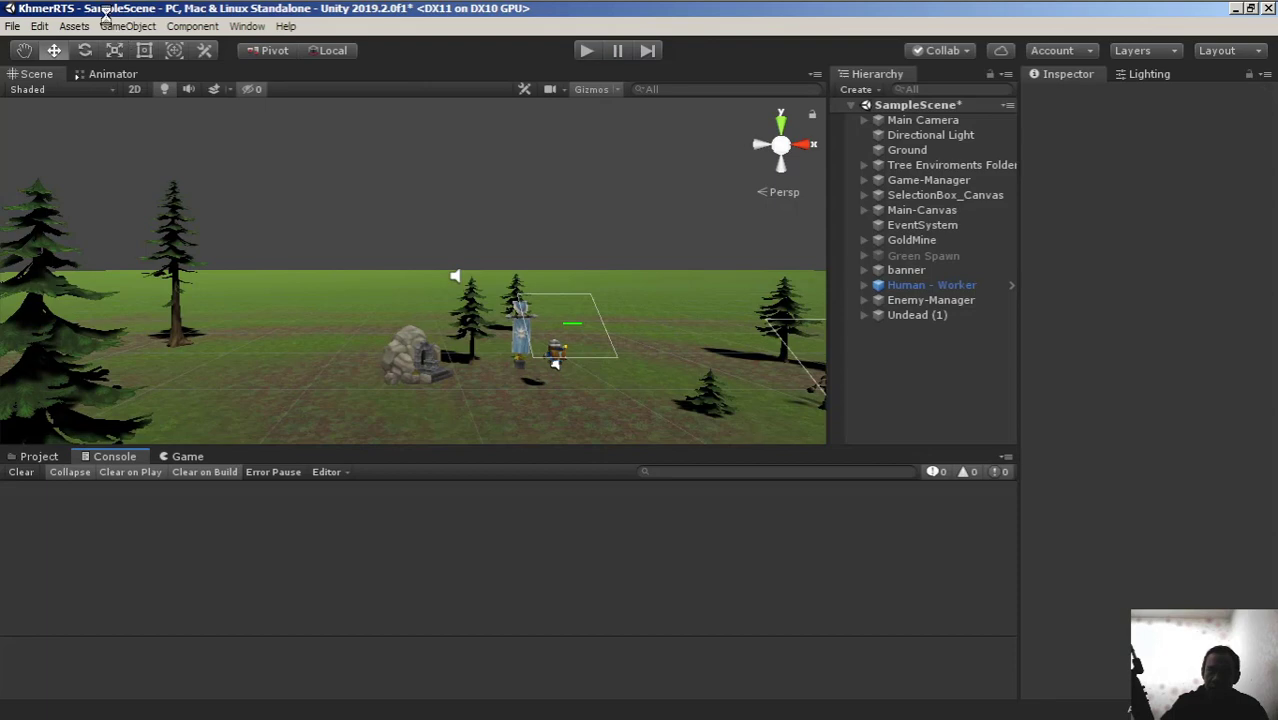
# Step: Save SampleScene and the project from the File menu
pyautogui.click(12, 26)
pyautogui.click(28, 87)
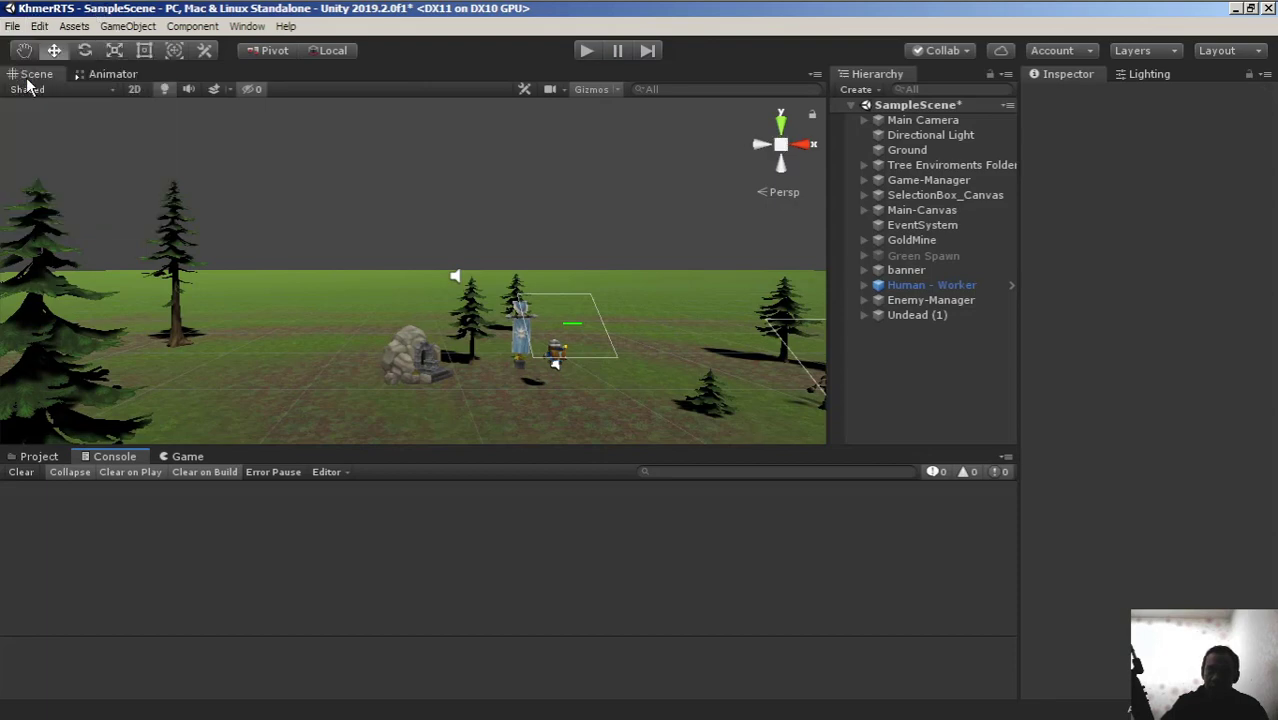
pyautogui.click(12, 26)
pyautogui.click(46, 156)
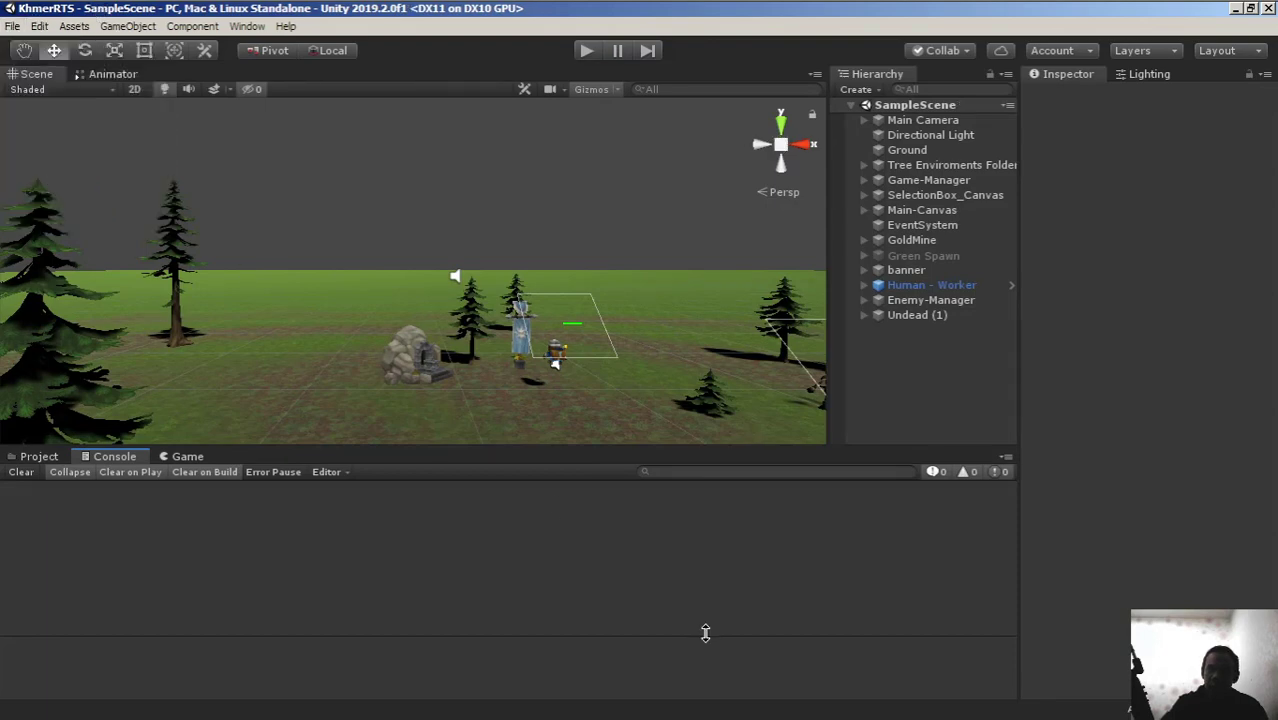